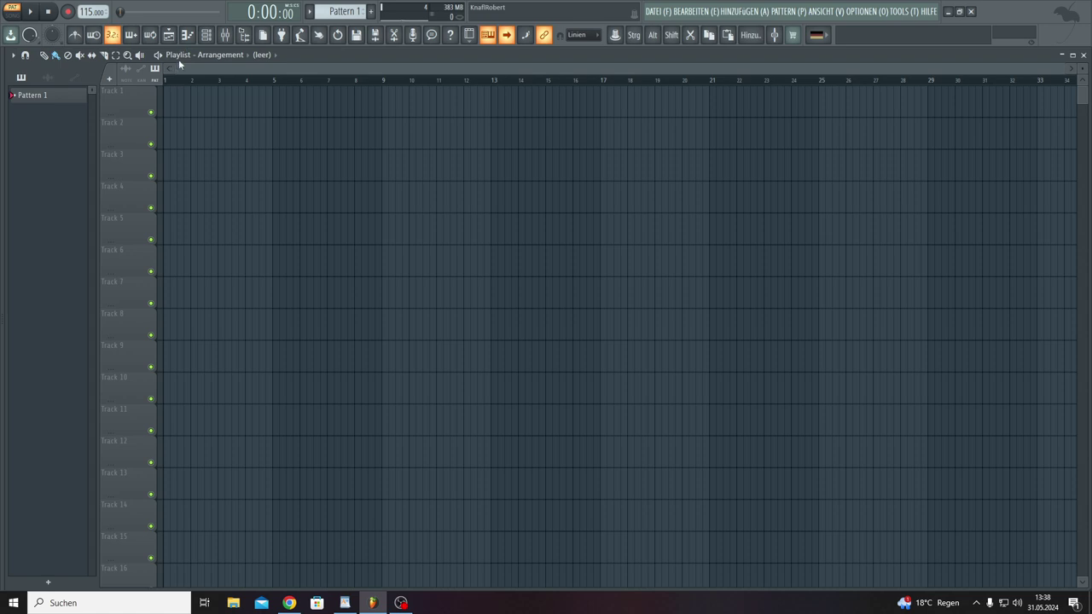
Step: Open the first Nexus channel from the Channel Rack and list the presets of the Hlw3 Epic Collection folder
click(206, 34)
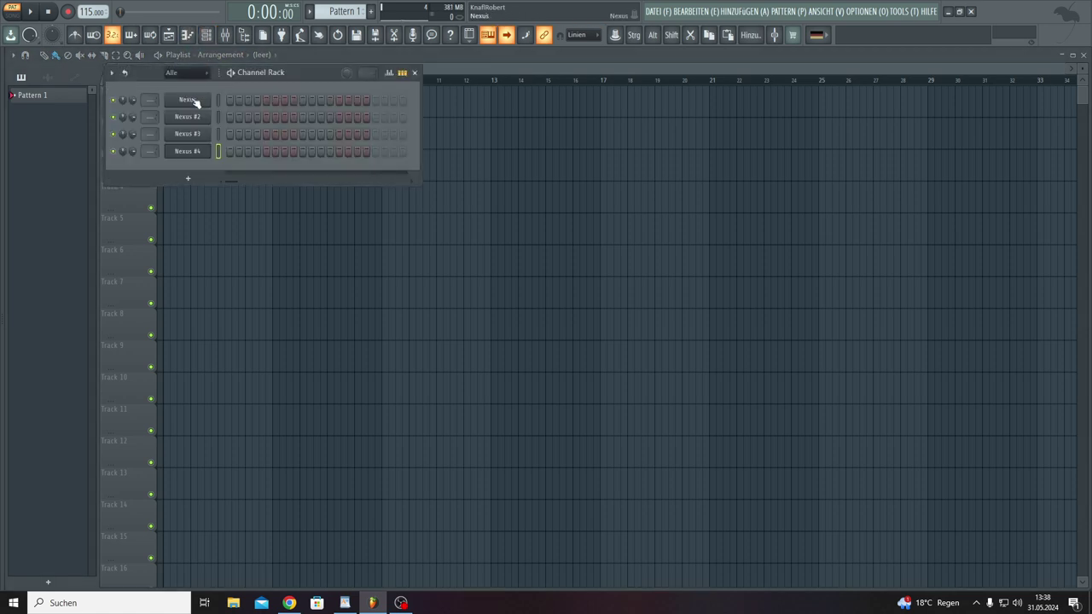
click(191, 100)
drag(236, 169, 364, 160)
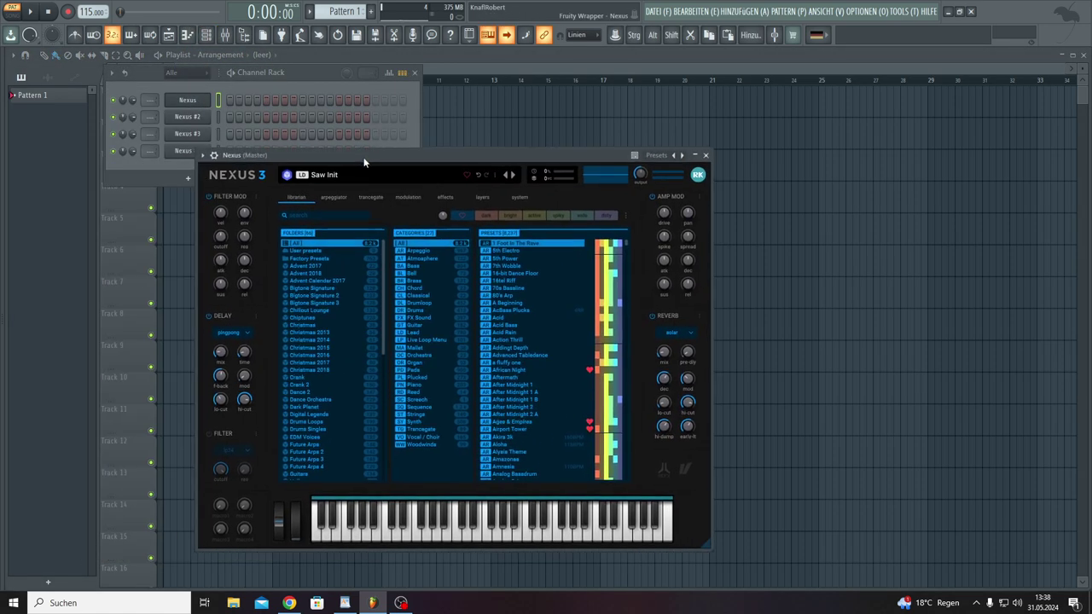
scroll(347, 324, down, 7)
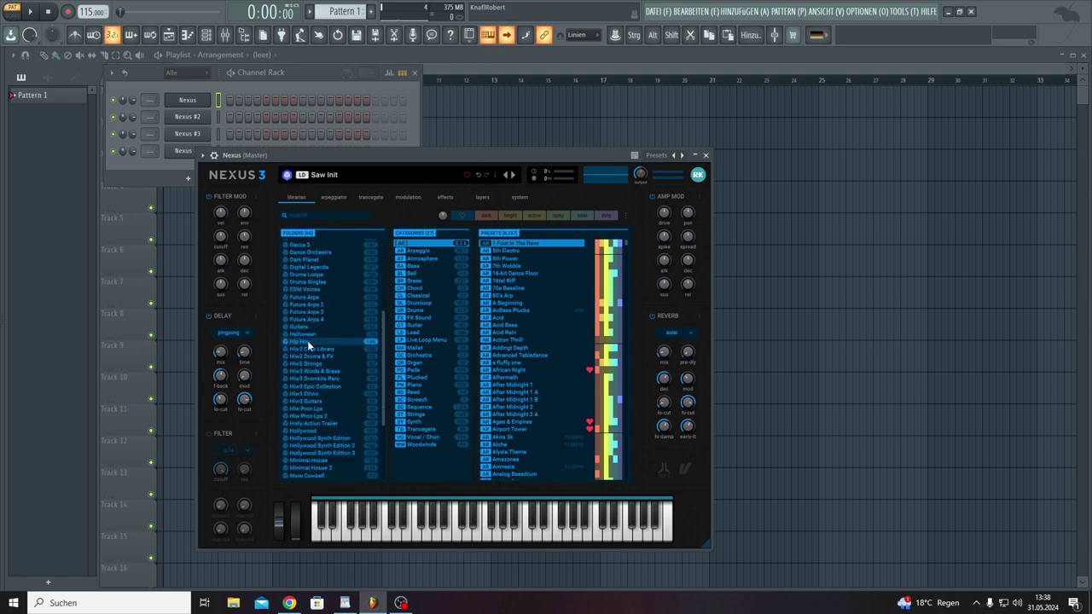
scroll(323, 434, down, 1)
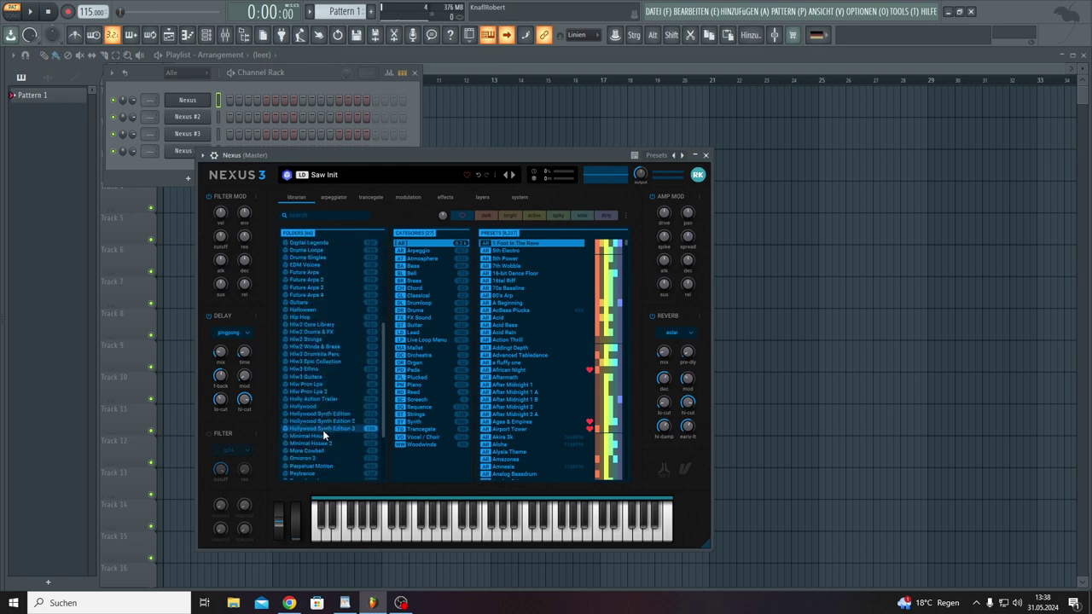
click(303, 363)
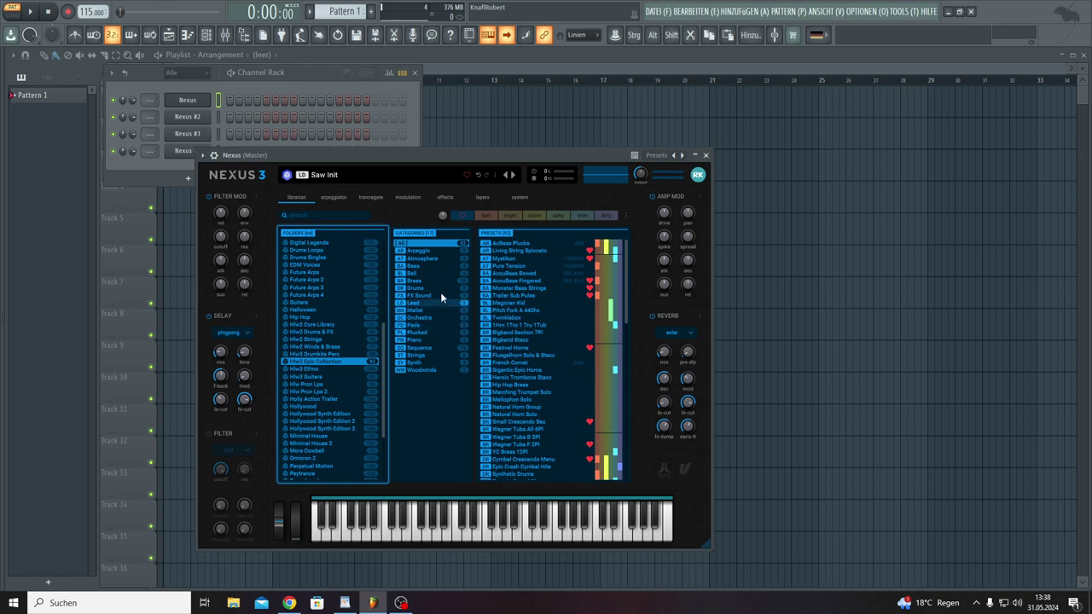
Step: Preview the two Arpeggio presets, AcBass Plucks and Living String Spiccato, and the Atmosphere presets Mystikon and Pure Tension
click(435, 251)
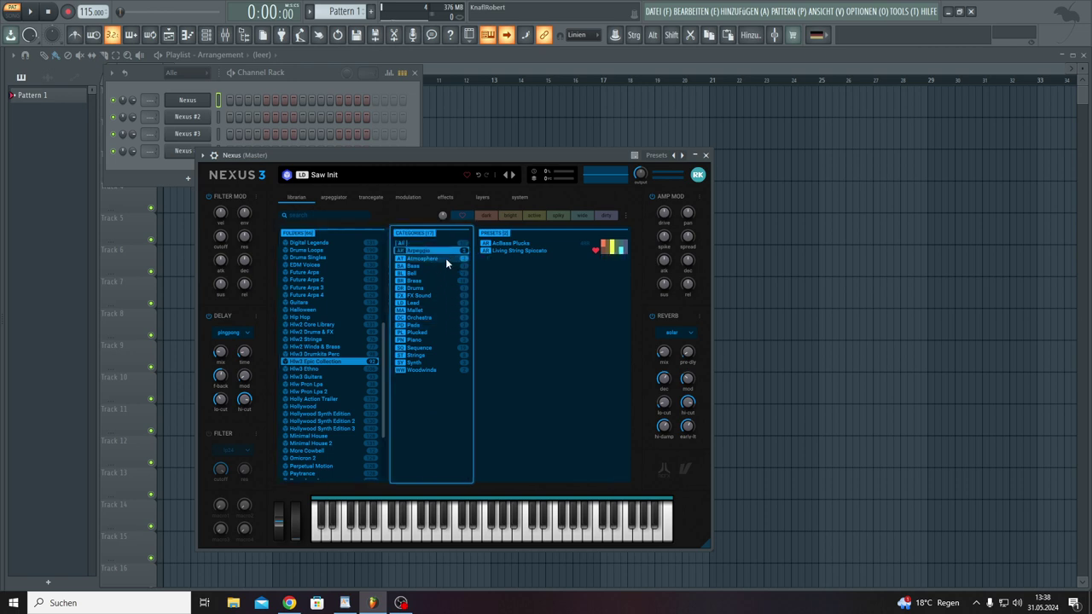
click(483, 244)
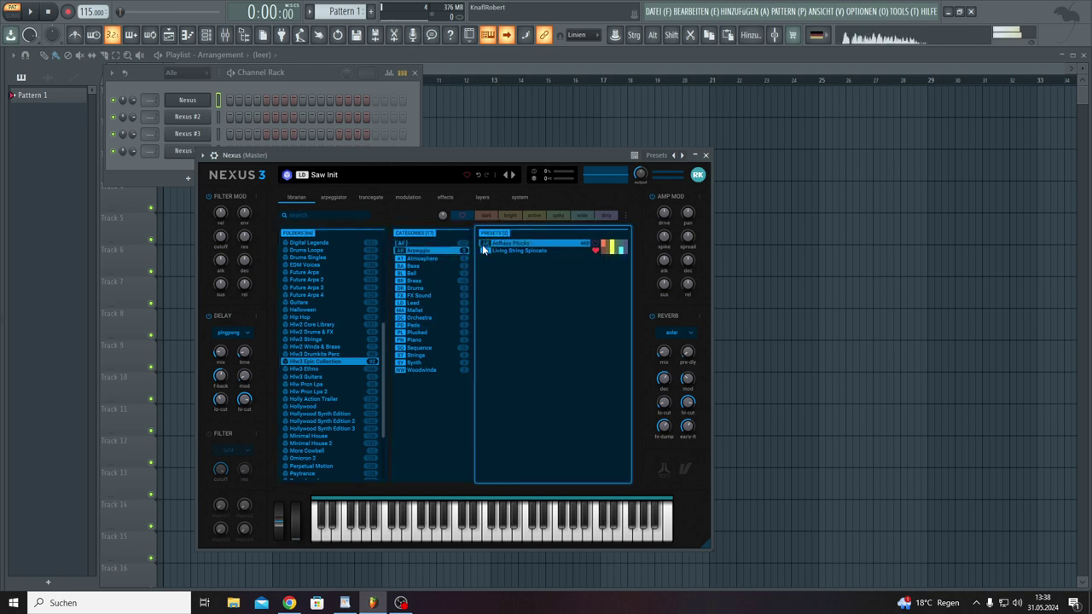
click(491, 251)
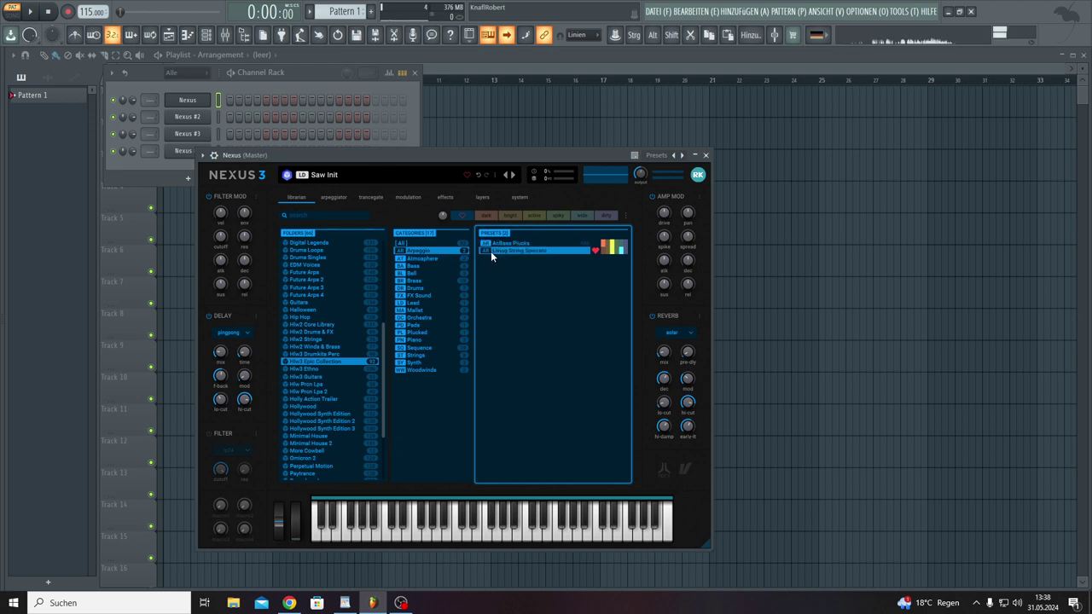
click(426, 258)
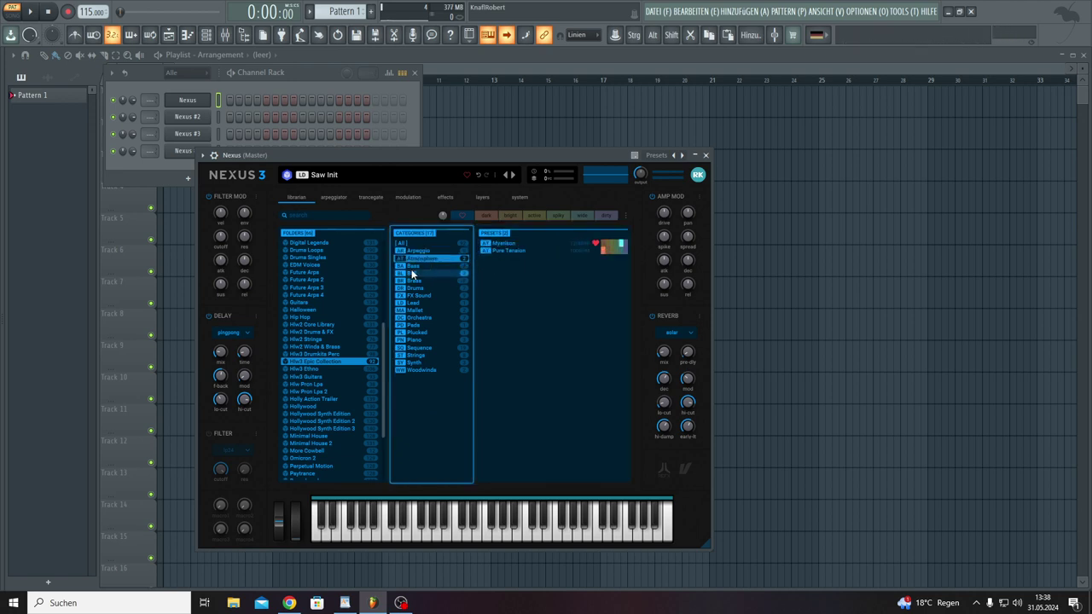
click(490, 246)
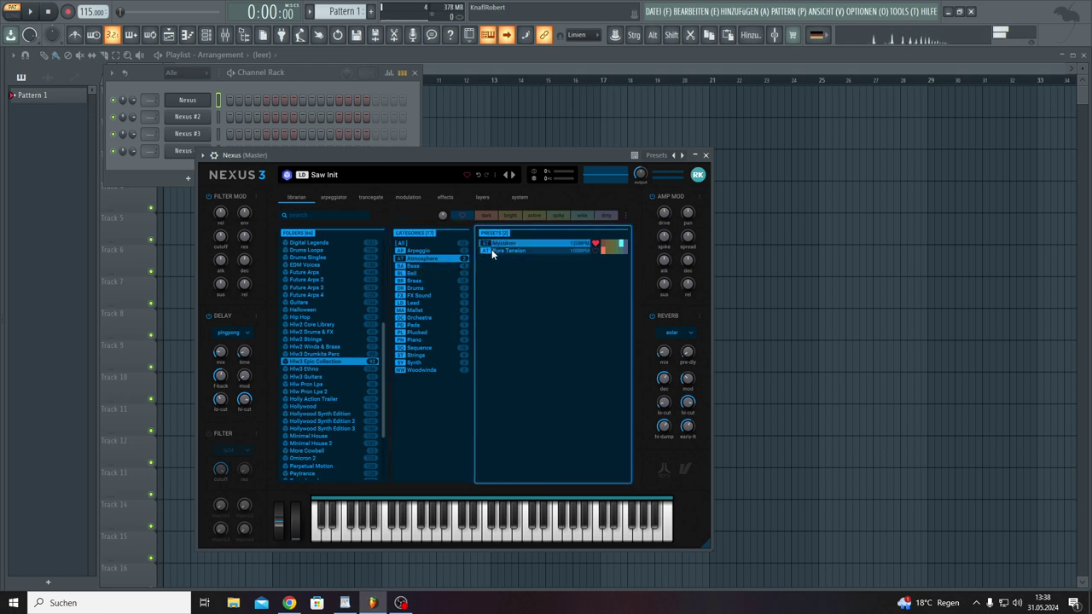
click(491, 251)
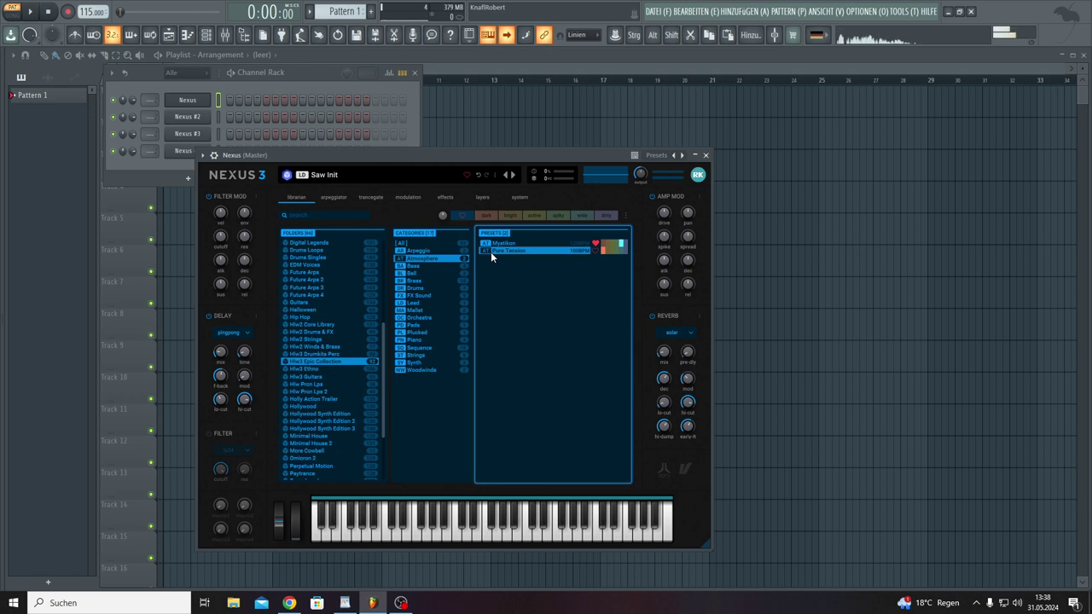
Step: Preview the Bass presets Trailer Sub Pulse, AcouBass Fingered, AcouBass Bowed and Monster Bass Strings
click(414, 266)
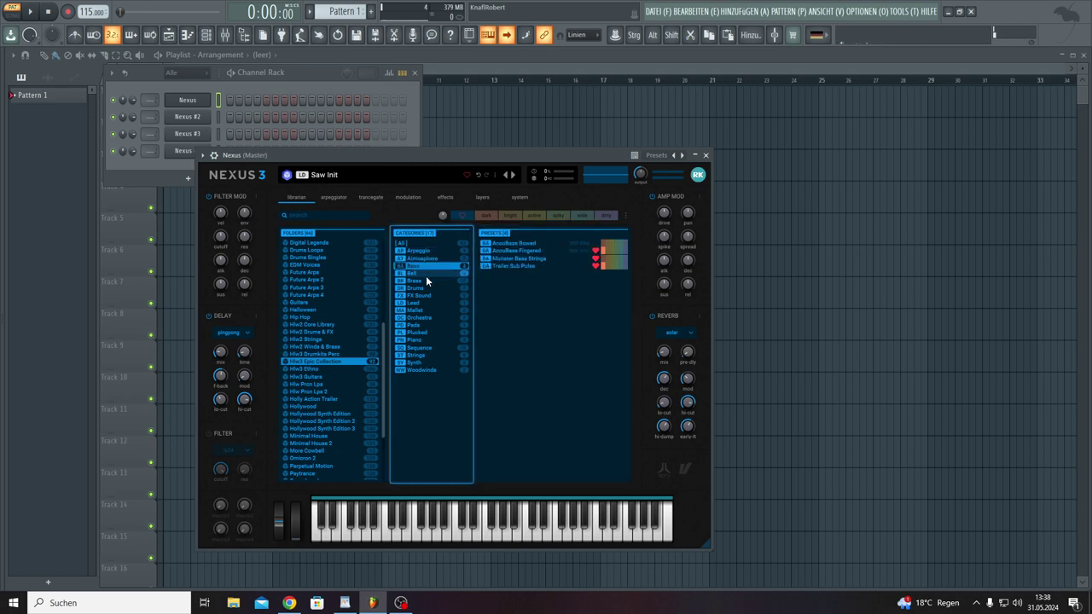
click(491, 266)
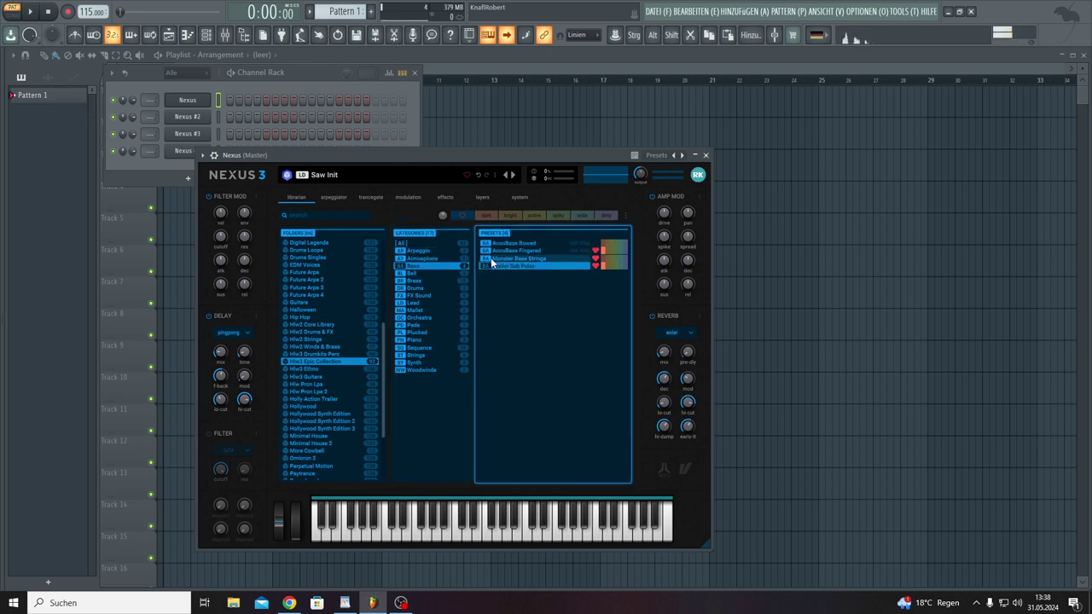
click(490, 252)
click(491, 244)
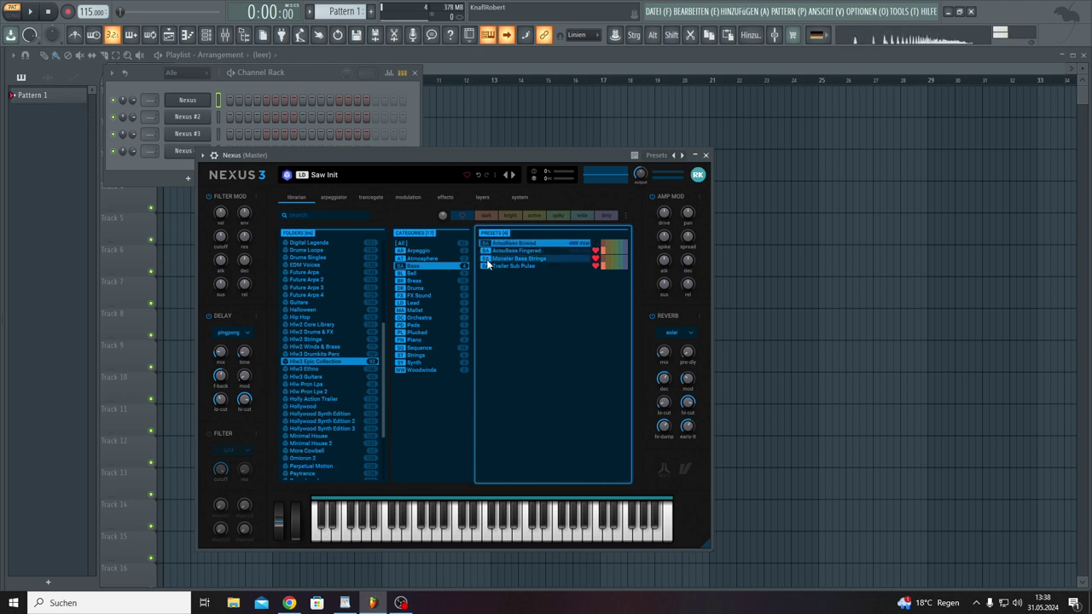
click(487, 259)
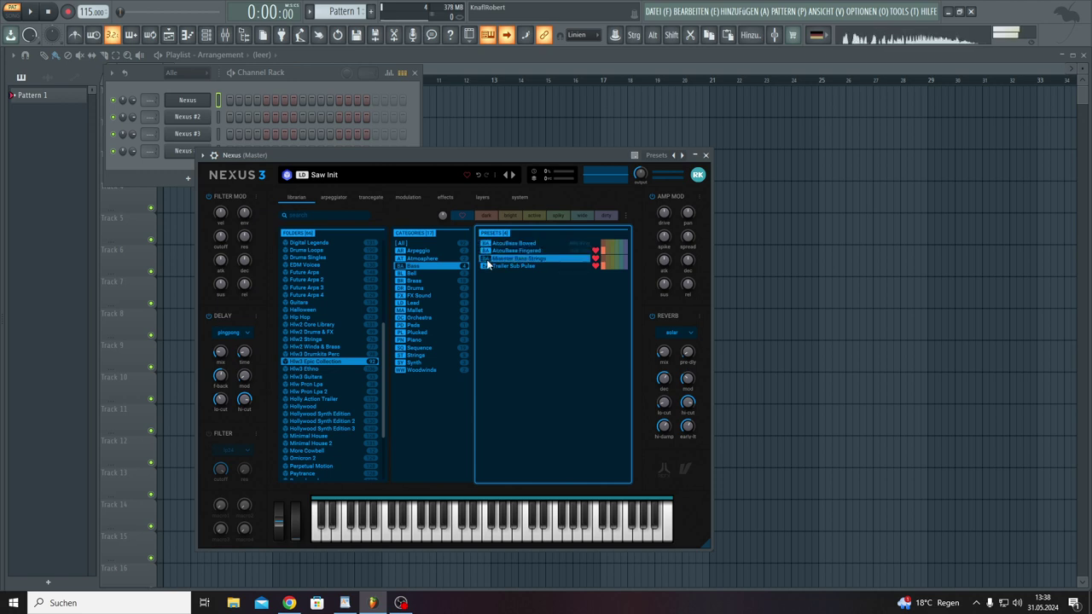
Step: Audition several presets in the Sequence category and load Epic Action Scene 2 160BPM into the first Nexus channel
click(415, 274)
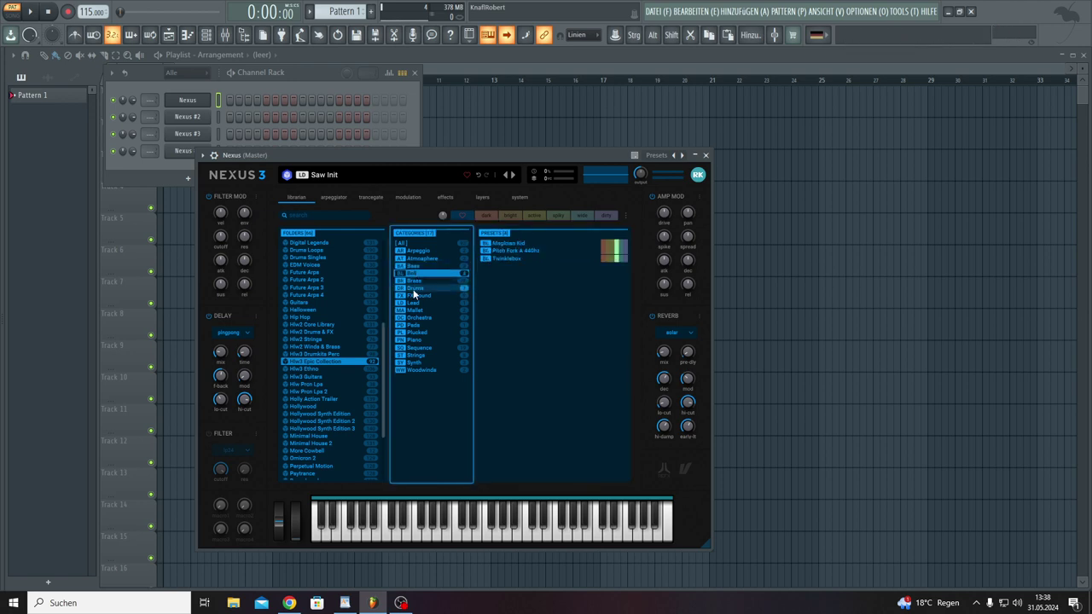
click(417, 349)
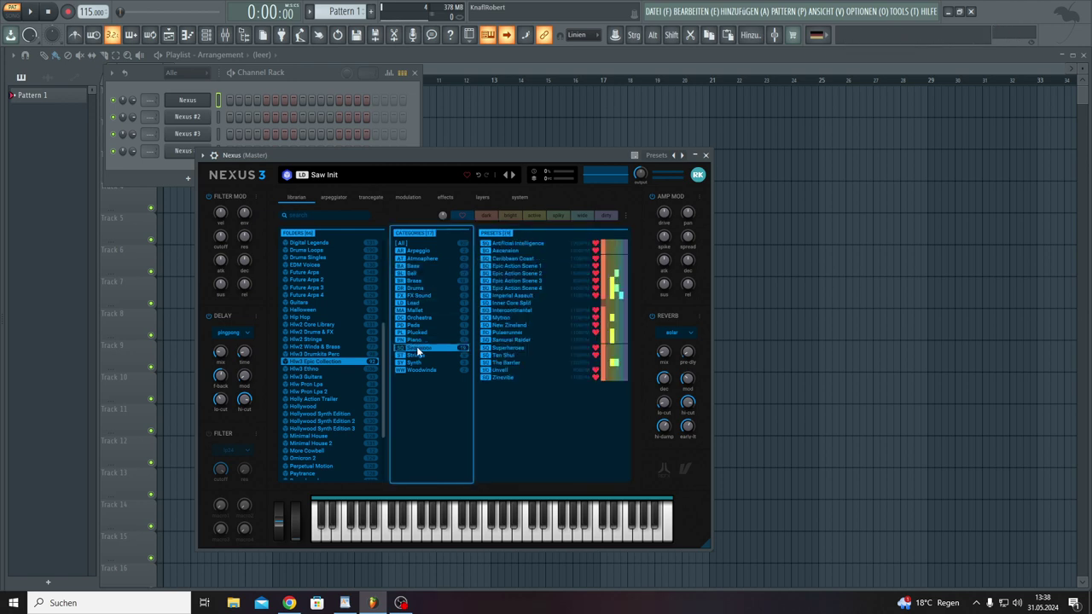
click(506, 349)
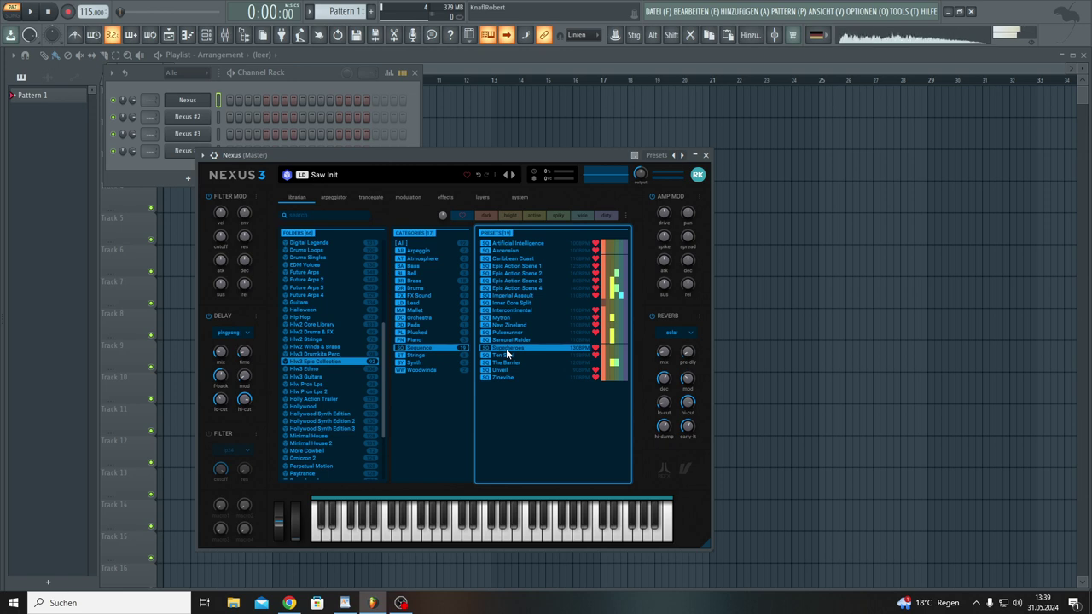
click(507, 355)
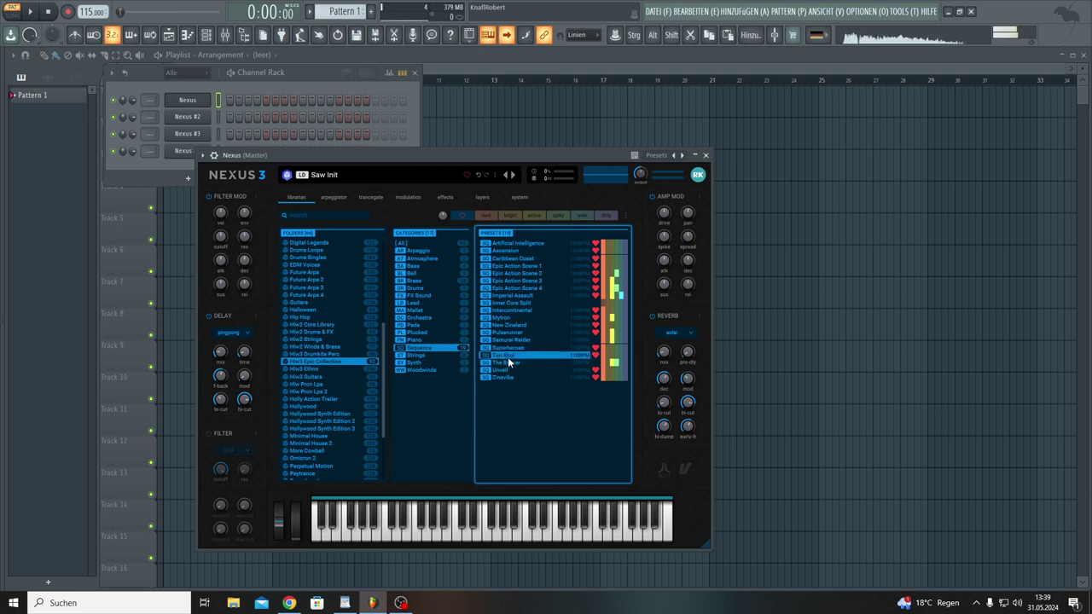
click(505, 309)
click(505, 289)
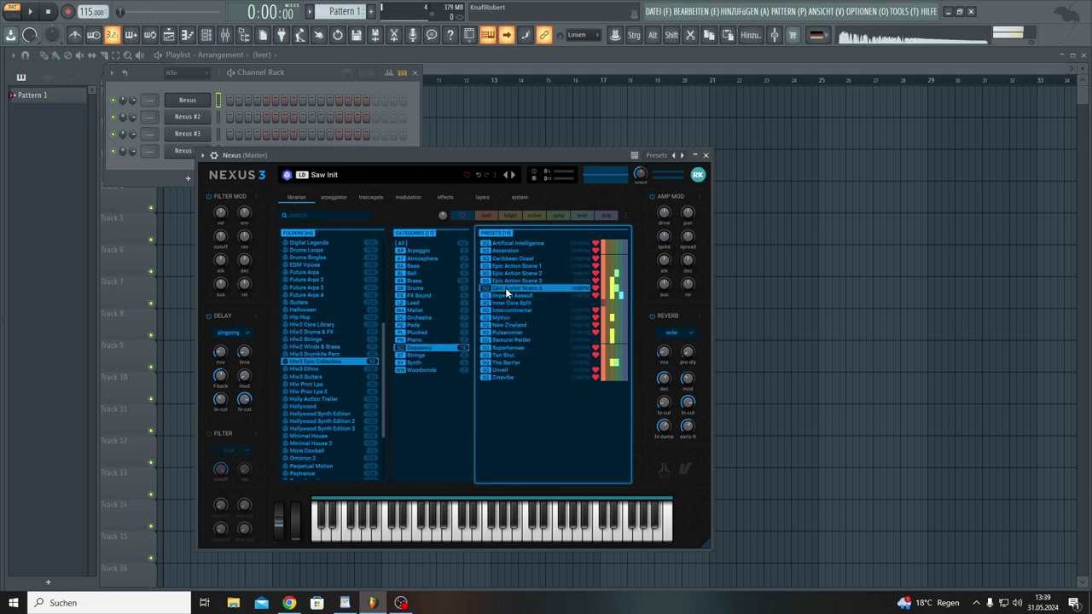
click(504, 272)
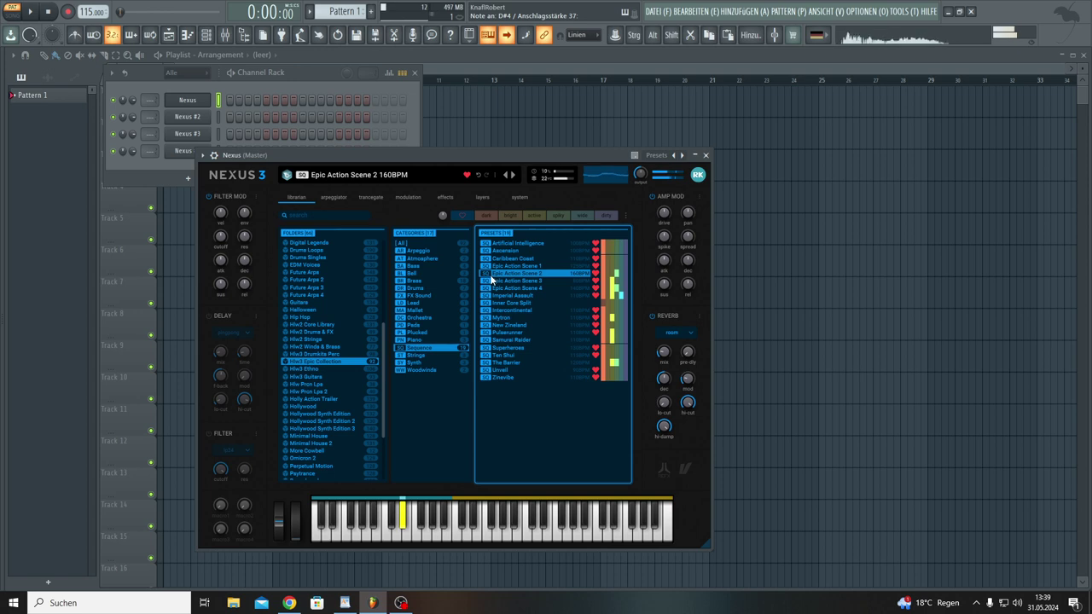
Step: Clone the first Nexus channel in the Channel Rack
click(133, 104)
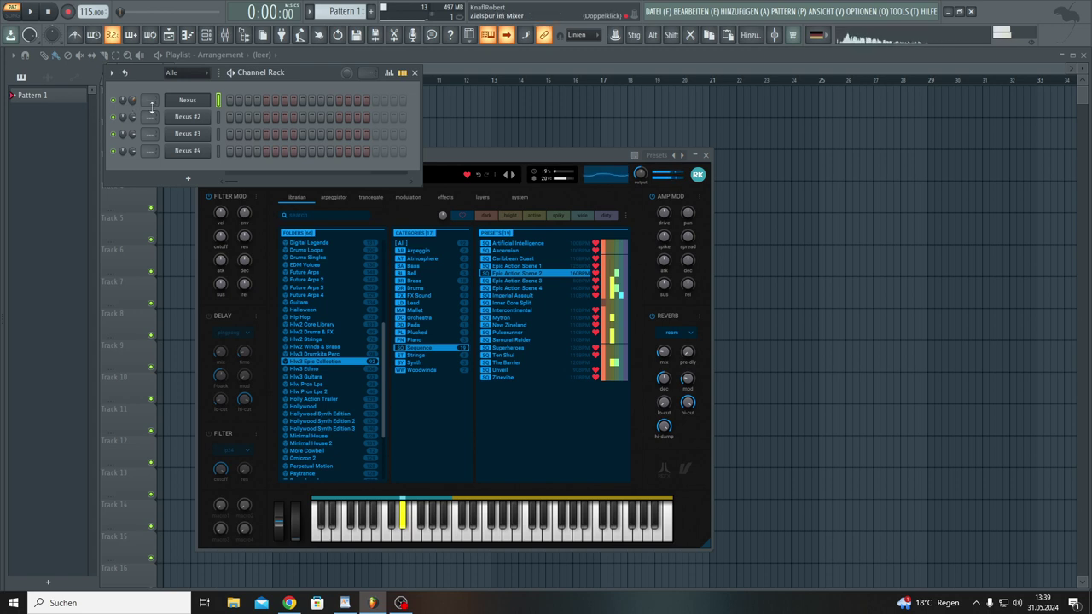
right_click(182, 107)
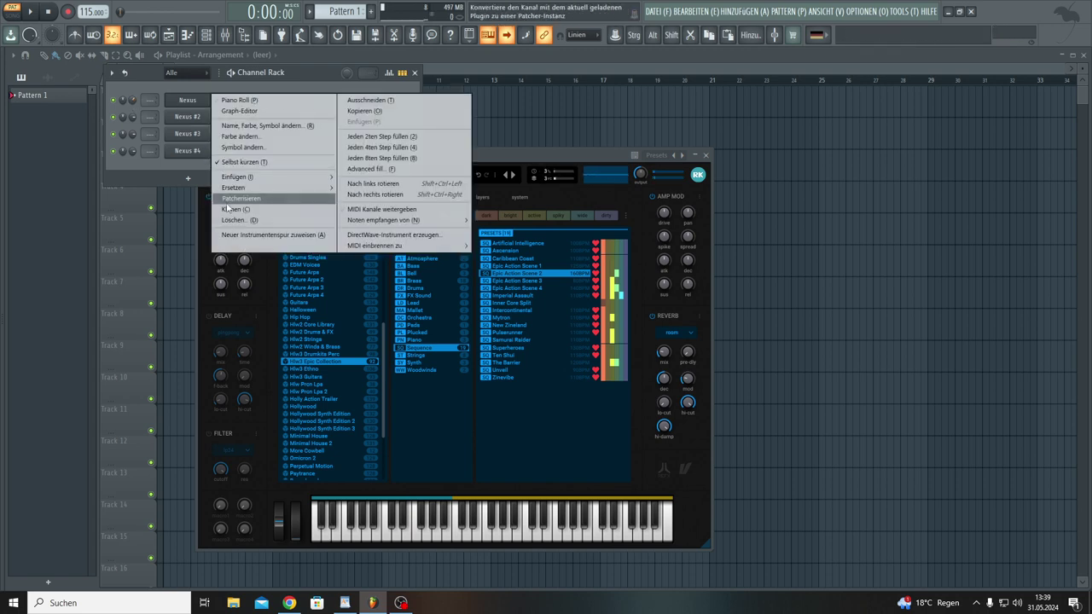
click(229, 210)
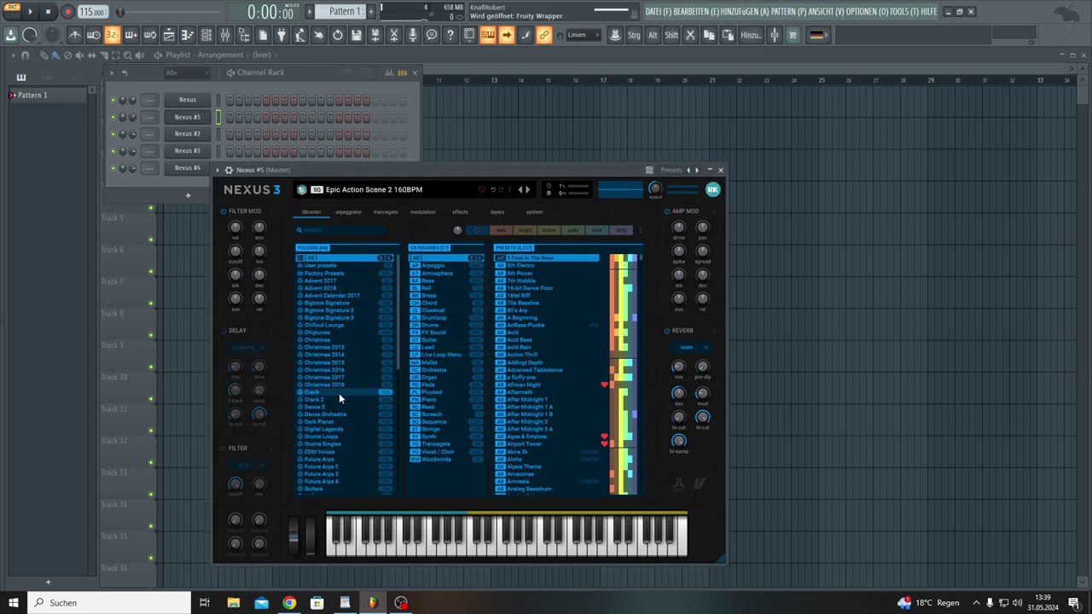
Step: Show the presets of the Hlw Prcn Lps folder in the cloned Nexus instance's library
scroll(339, 393, down, 3)
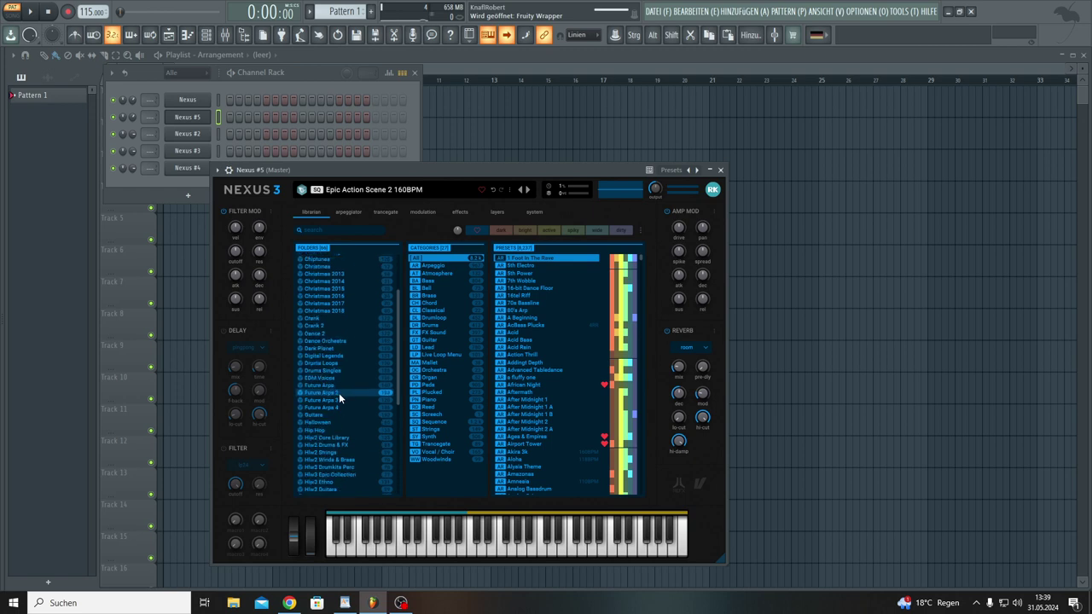
scroll(349, 435, down, 2)
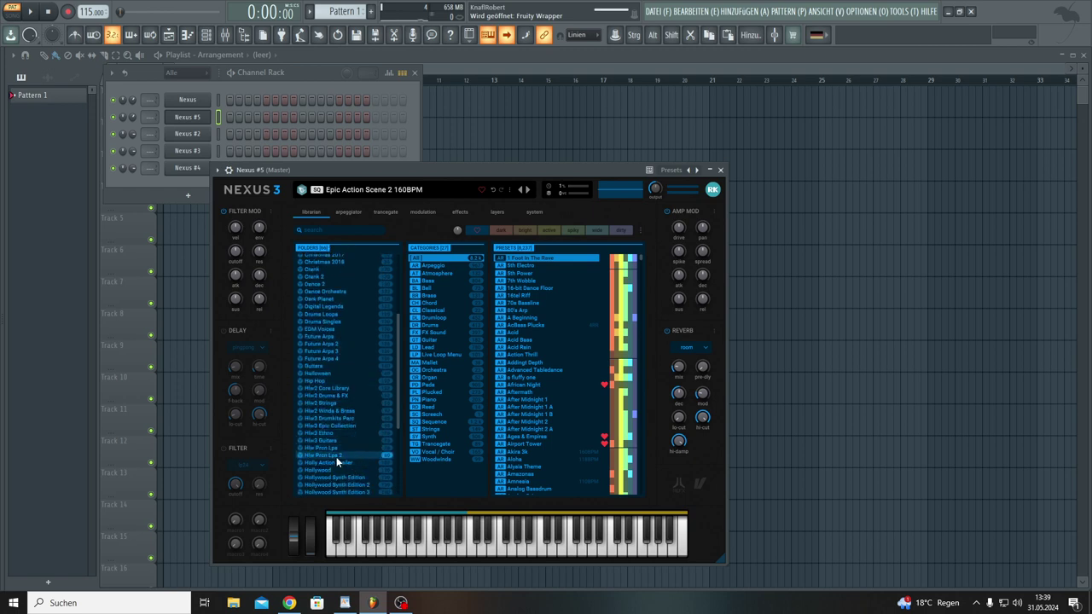
click(337, 457)
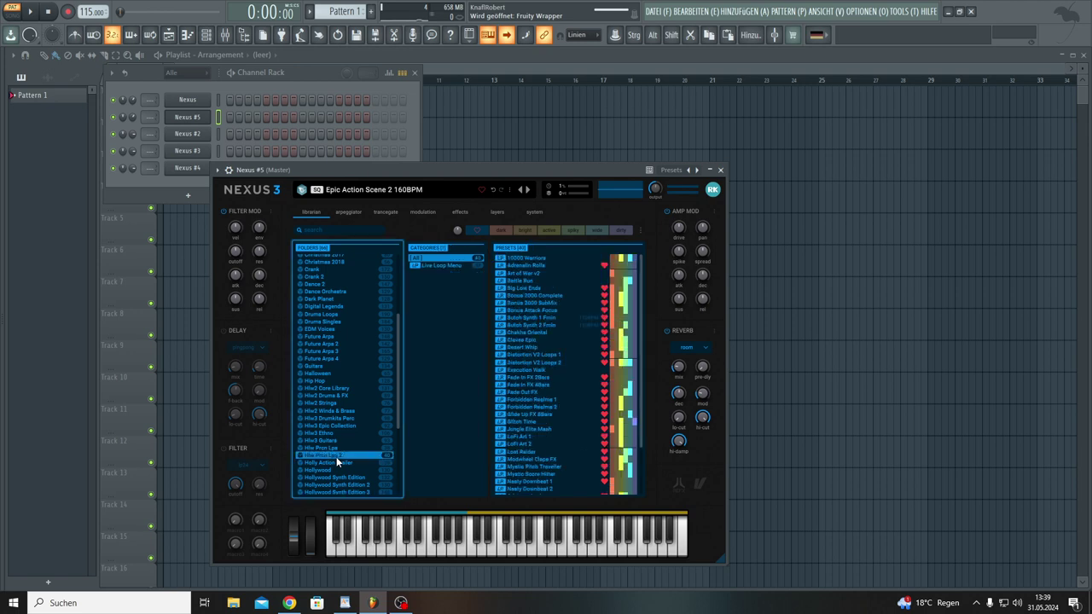
click(331, 449)
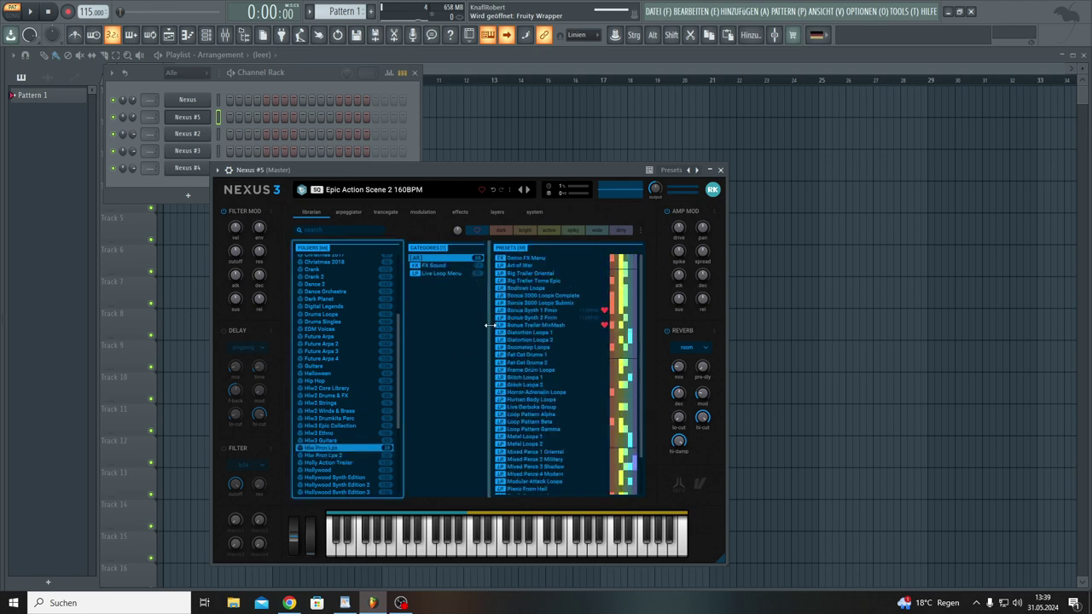
Step: Audition several percussion loop presets and load Mixed Percs 1 Oriental into the cloned Nexus channel
click(554, 363)
scroll(551, 367, down, 1)
click(543, 375)
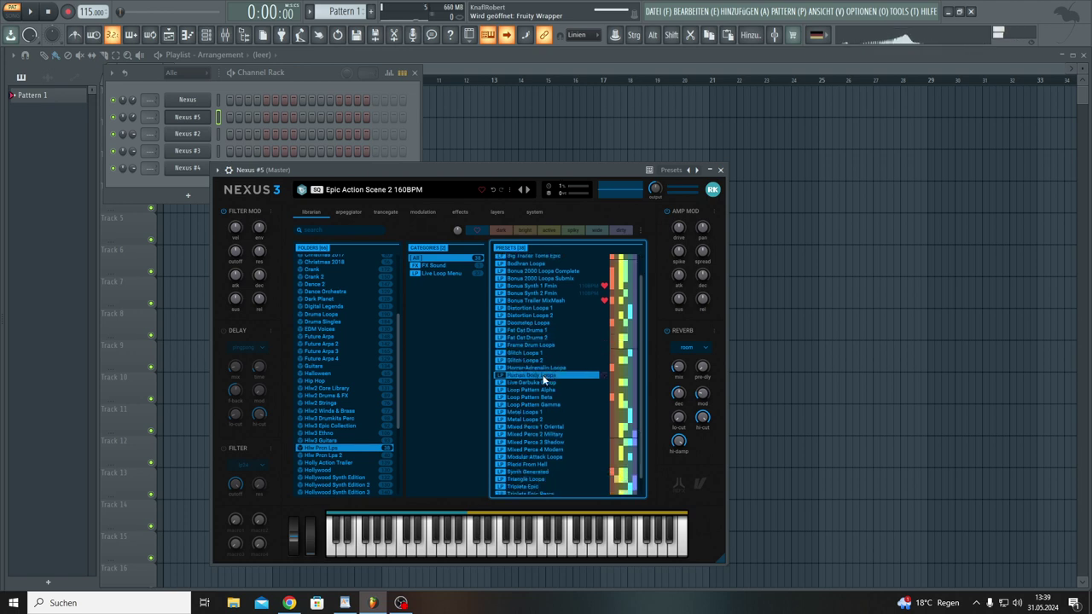
scroll(543, 379, down, 1)
click(519, 389)
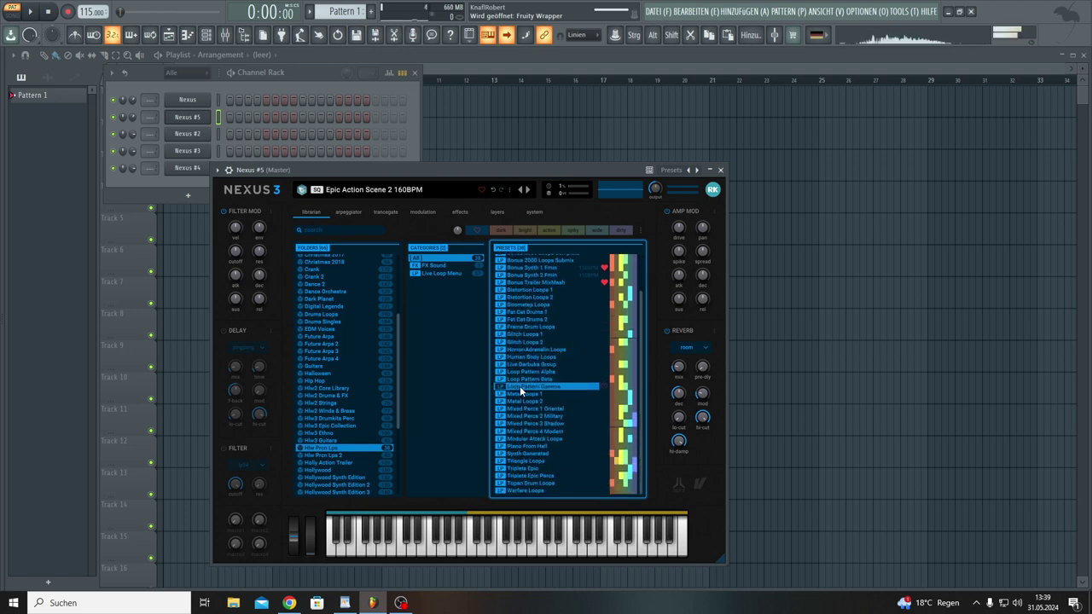
click(519, 395)
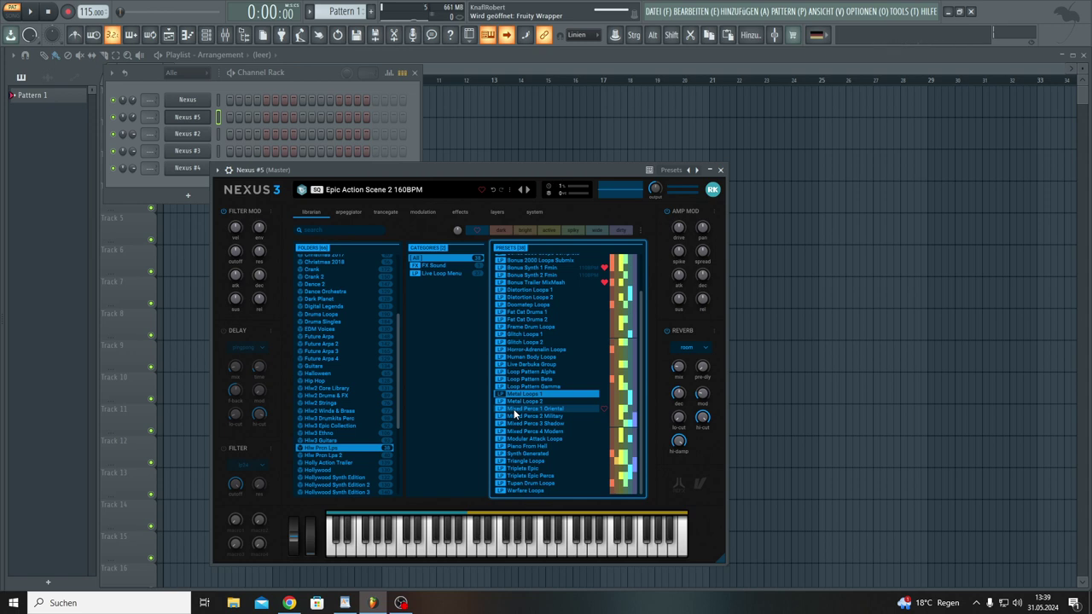
click(513, 410)
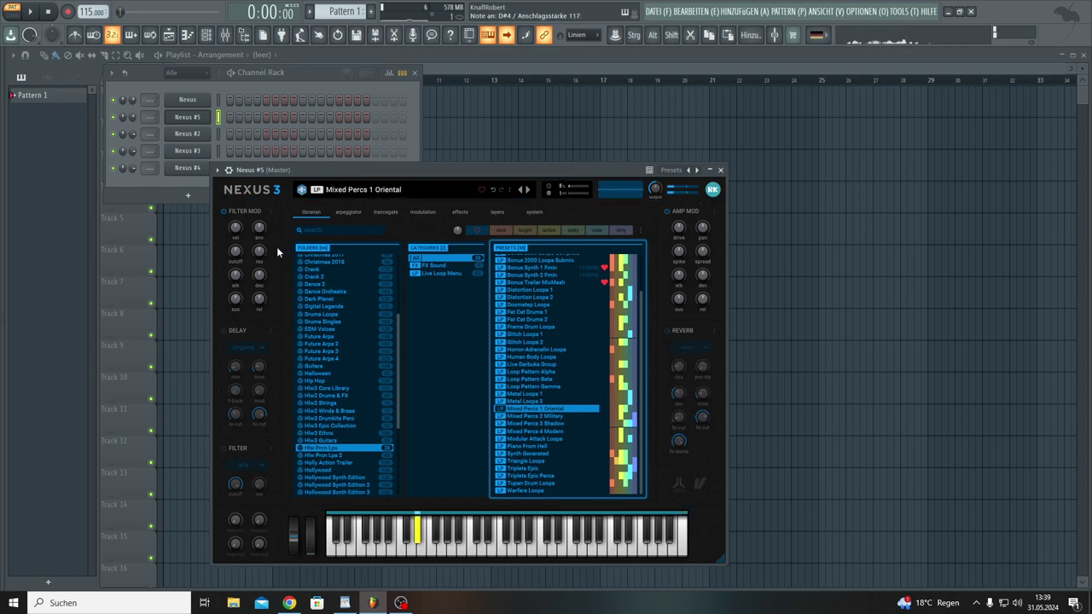
Step: Insert a Layer channel directly below the cloned Nexus channel in the Channel Rack
right_click(190, 136)
mouse_move(243, 212)
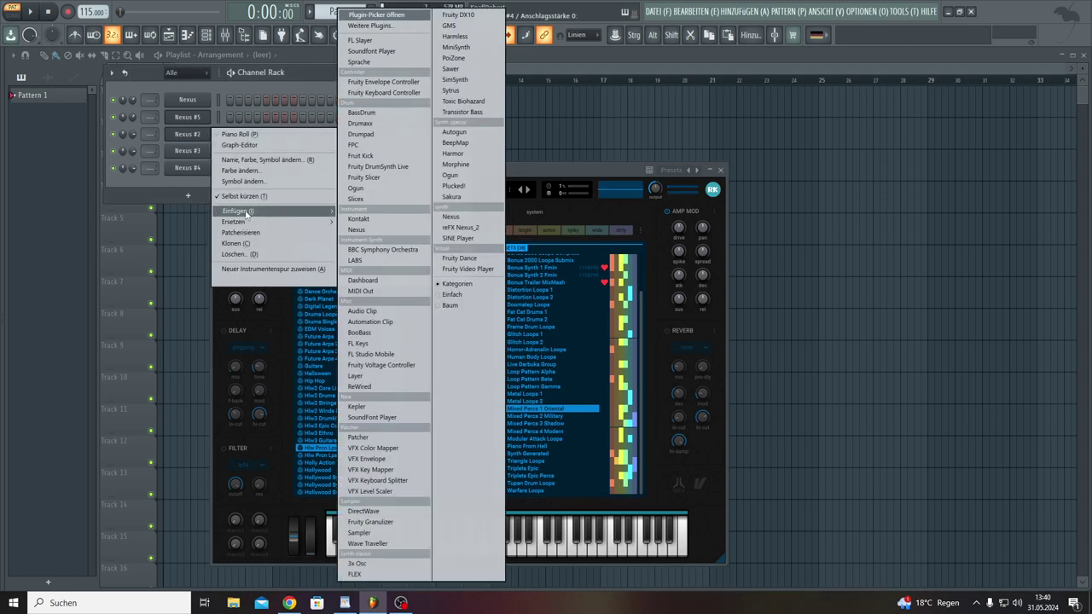
click(373, 377)
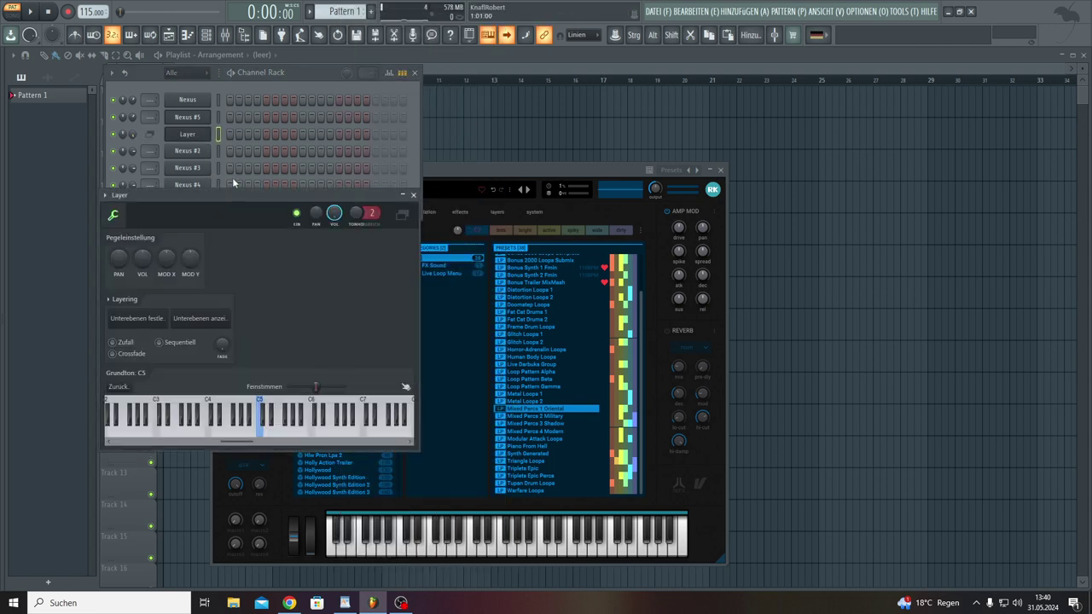
Step: Assign the first Nexus channel and Nexus #5 as children of the Layer channel and reopen the Layer settings
click(219, 106)
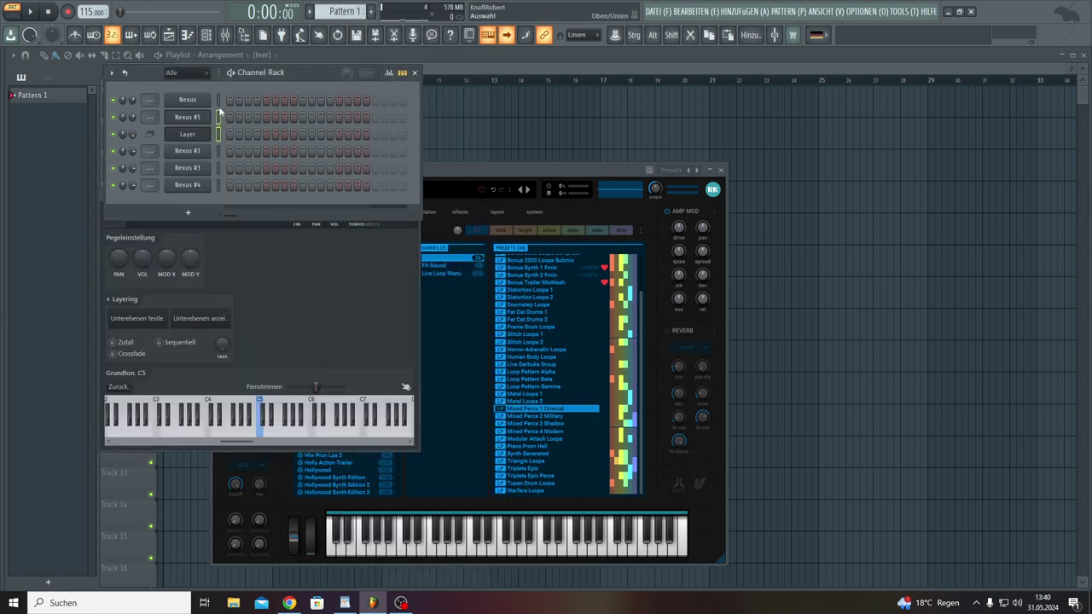
click(163, 317)
click(187, 137)
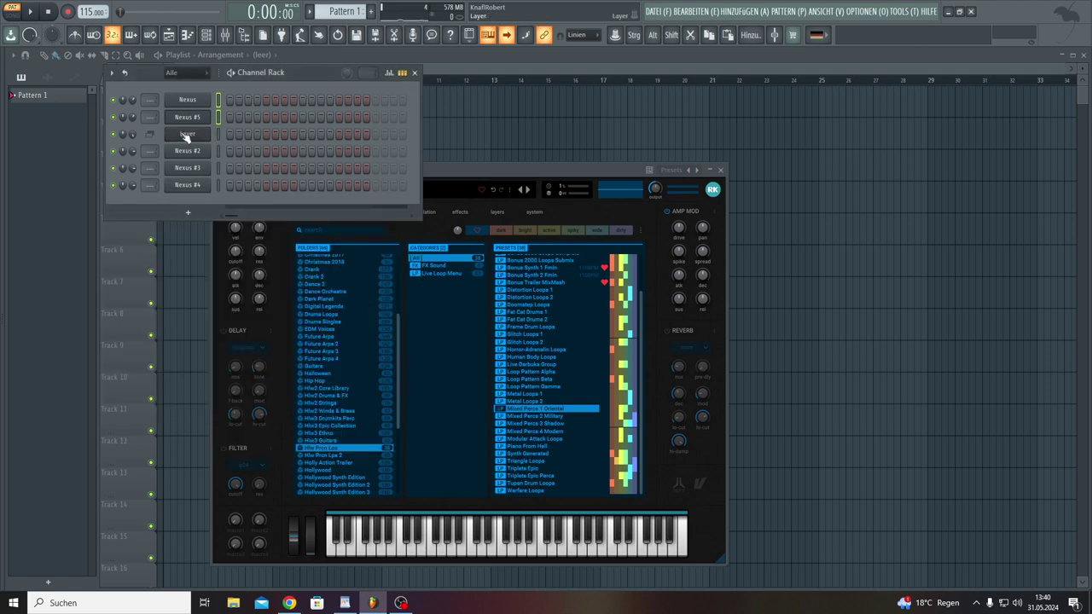
click(188, 140)
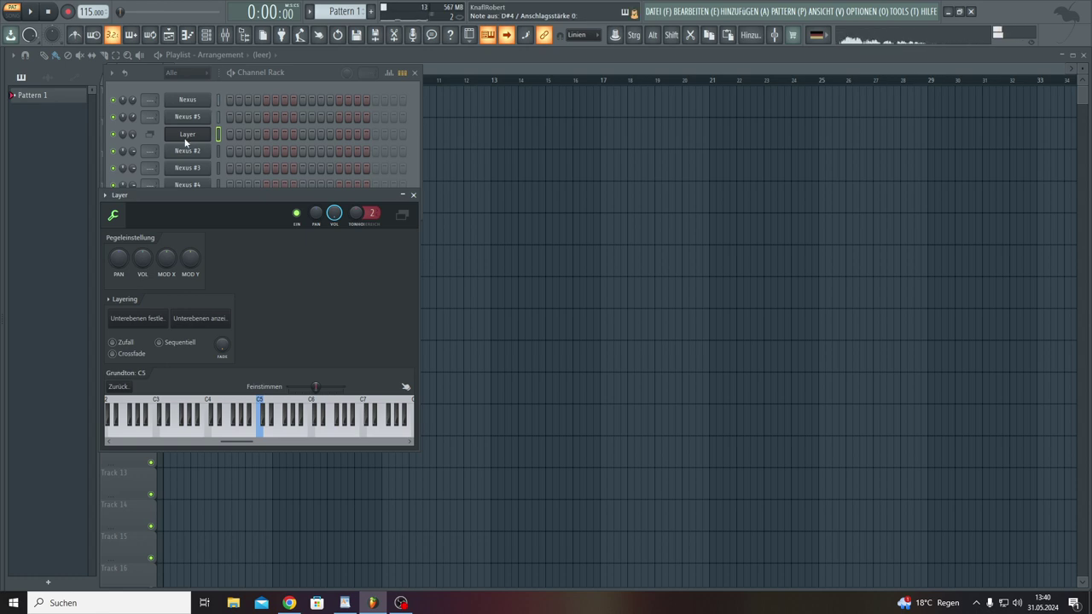
Step: Draw a D#4 note in the Layer channel's Piano Roll, starting at bar 1 and extending to nearly four bars
right_click(187, 142)
click(223, 135)
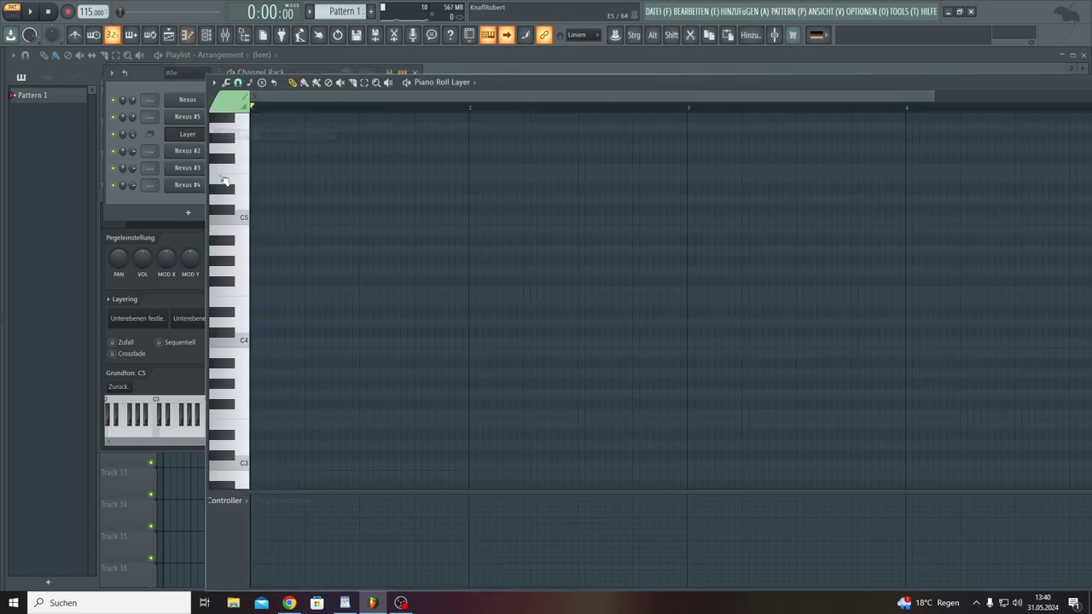
scroll(260, 252, down, 4)
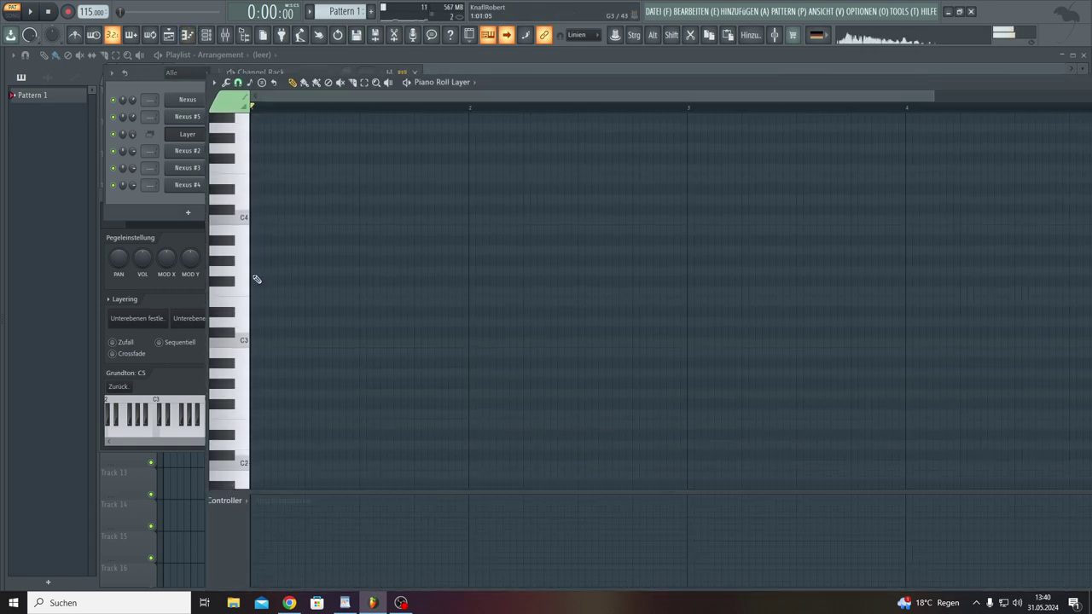
click(229, 196)
click(256, 189)
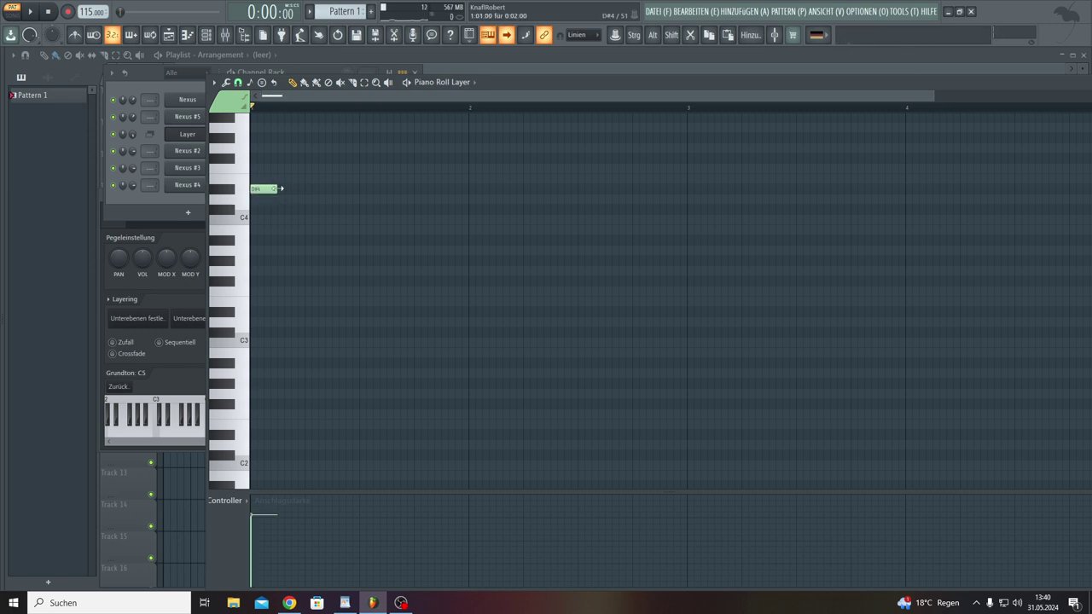
drag(281, 189, 1026, 220)
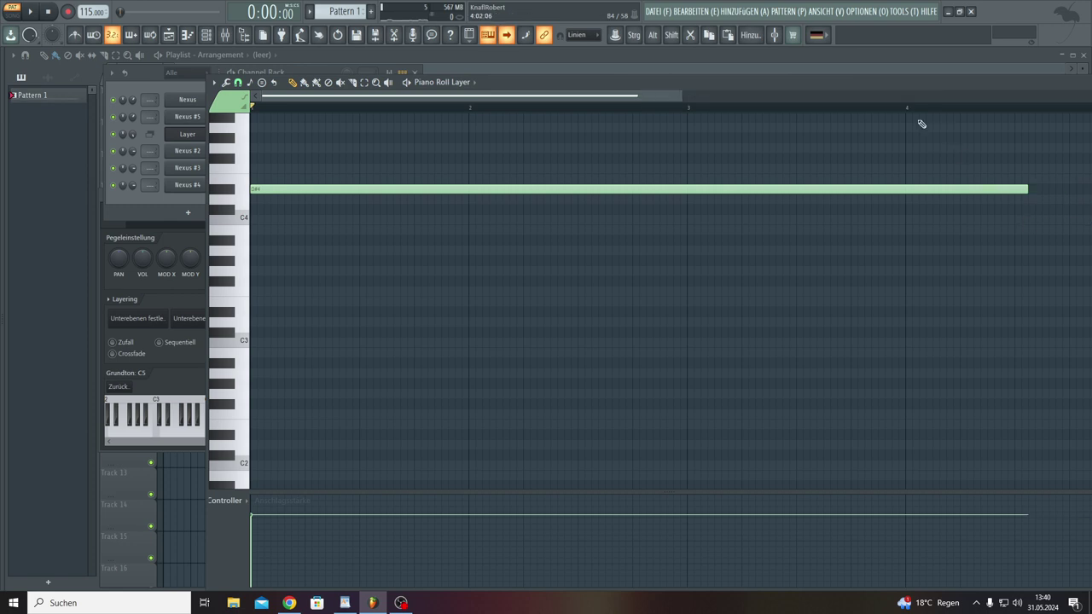
drag(679, 99, 848, 137)
drag(804, 190, 855, 204)
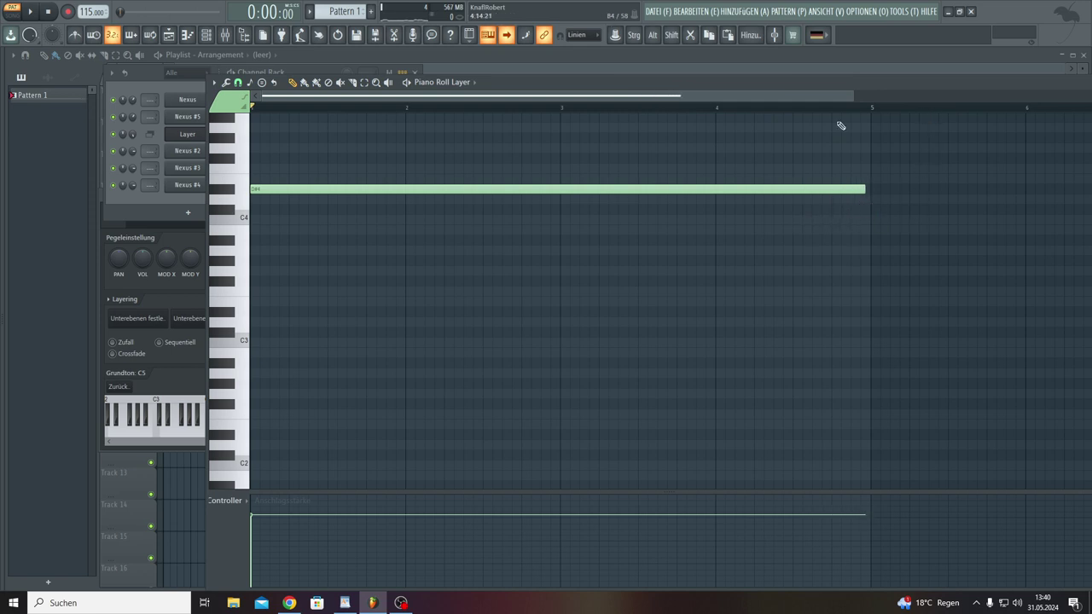
Step: Paint seven Pattern 1 clips on Track 1 of the Playlist across bars 1 to 28 and play the song
click(168, 38)
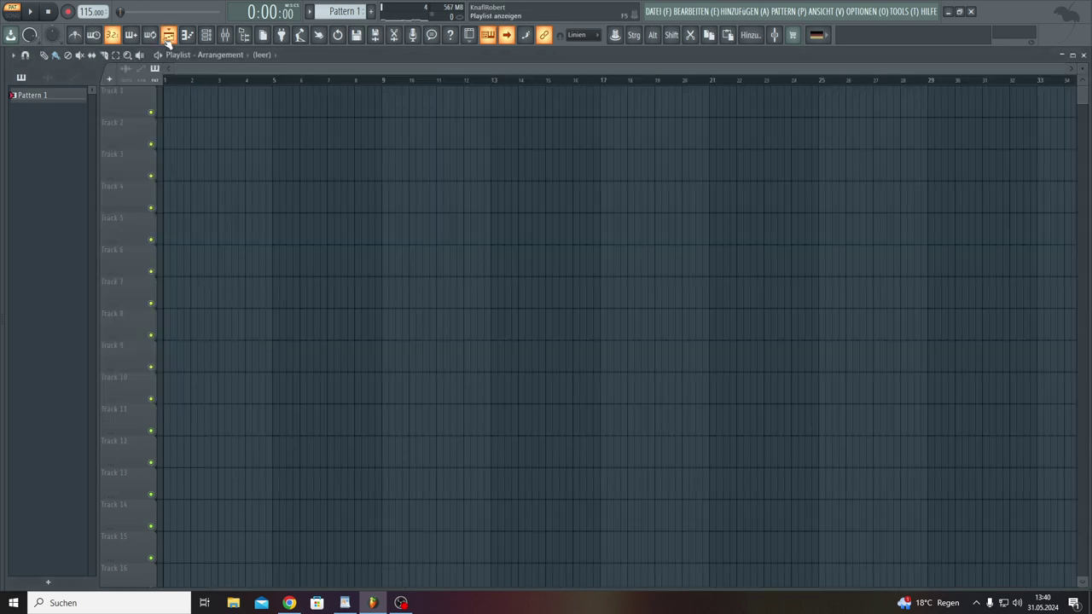
drag(172, 103, 883, 112)
drag(644, 114, 622, 101)
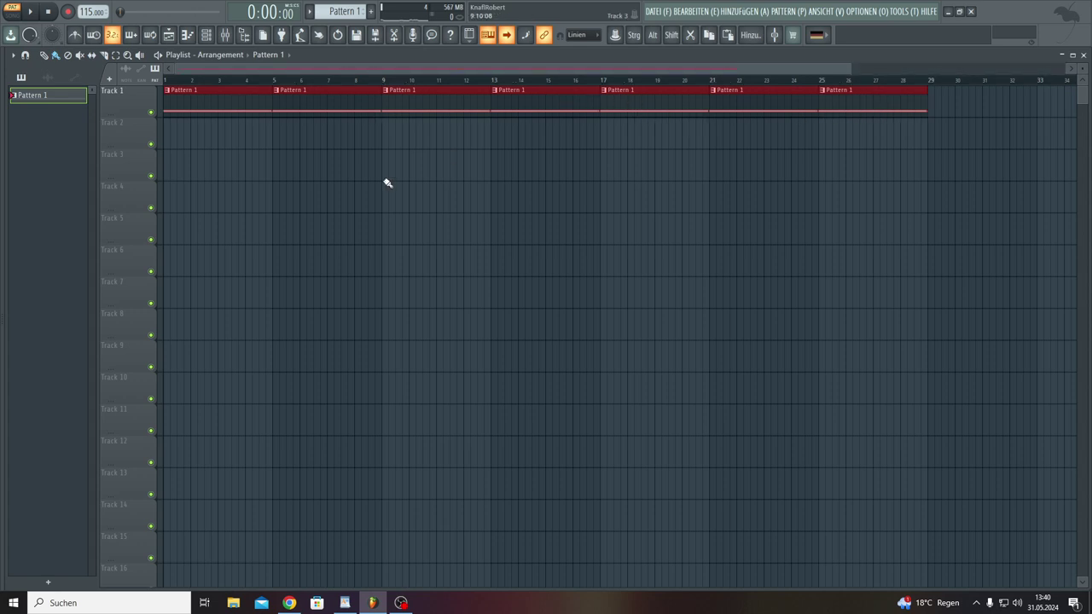
click(30, 12)
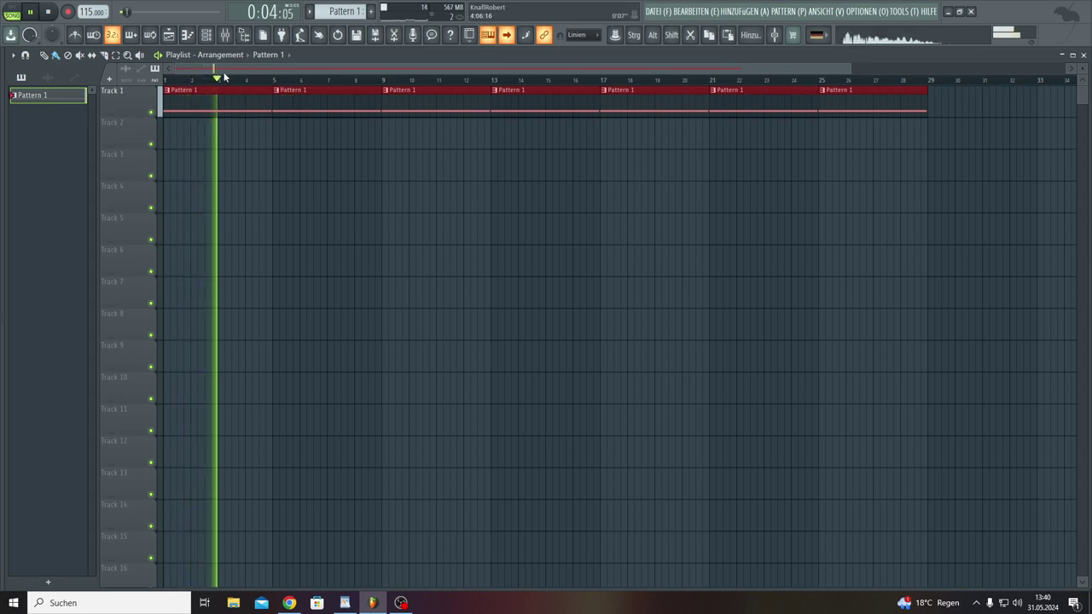
Step: Route the Nexus and Nexus #5 channels to mixer track 1 and return to the Playlist
click(206, 35)
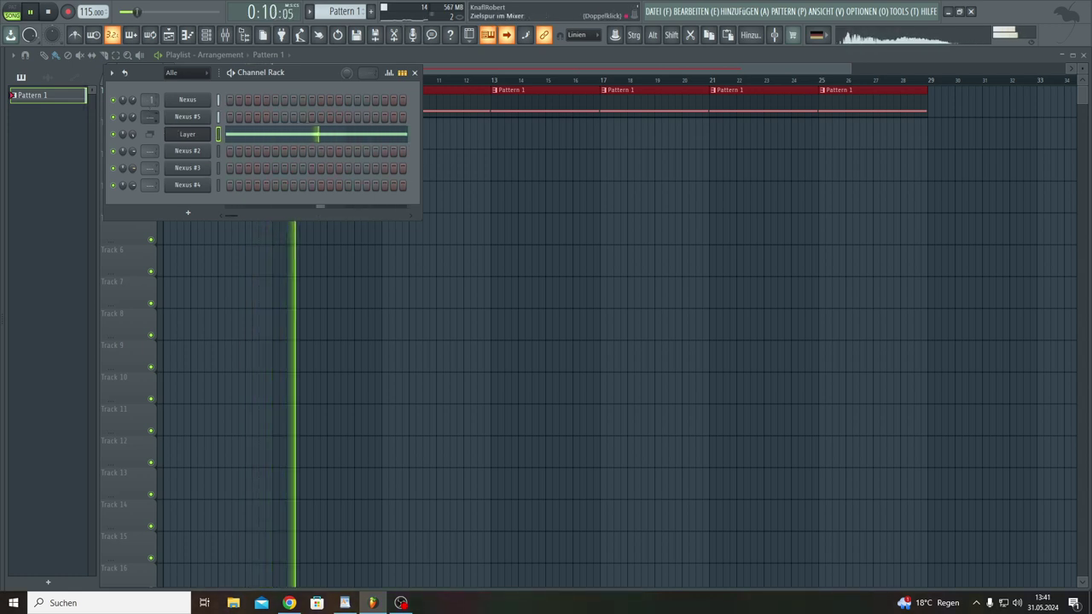
drag(294, 72, 350, 164)
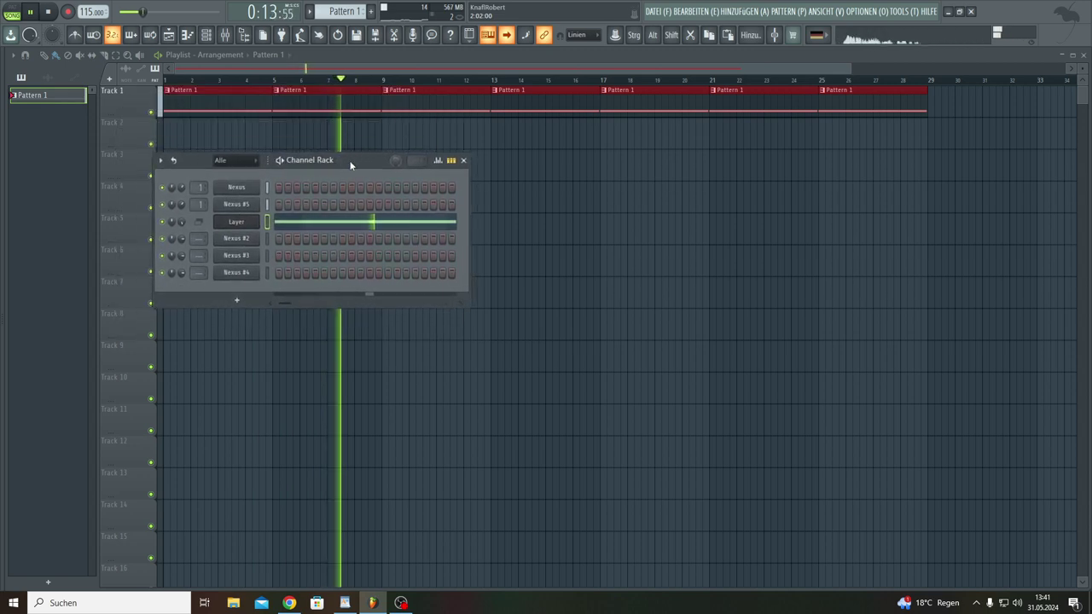
click(547, 176)
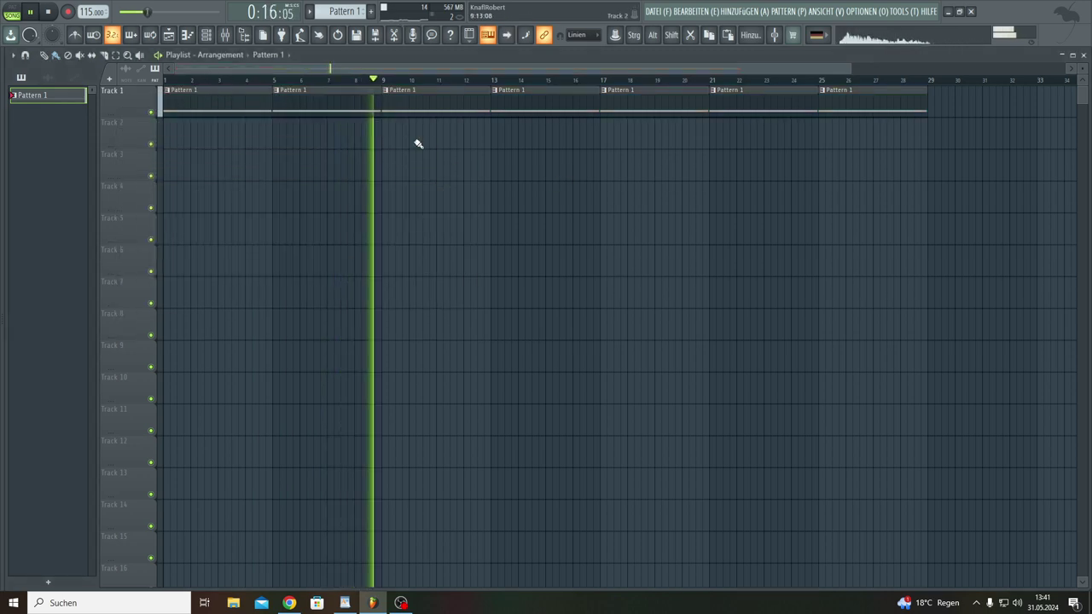
scroll(605, 83, down, 1)
scroll(604, 84, up, 1)
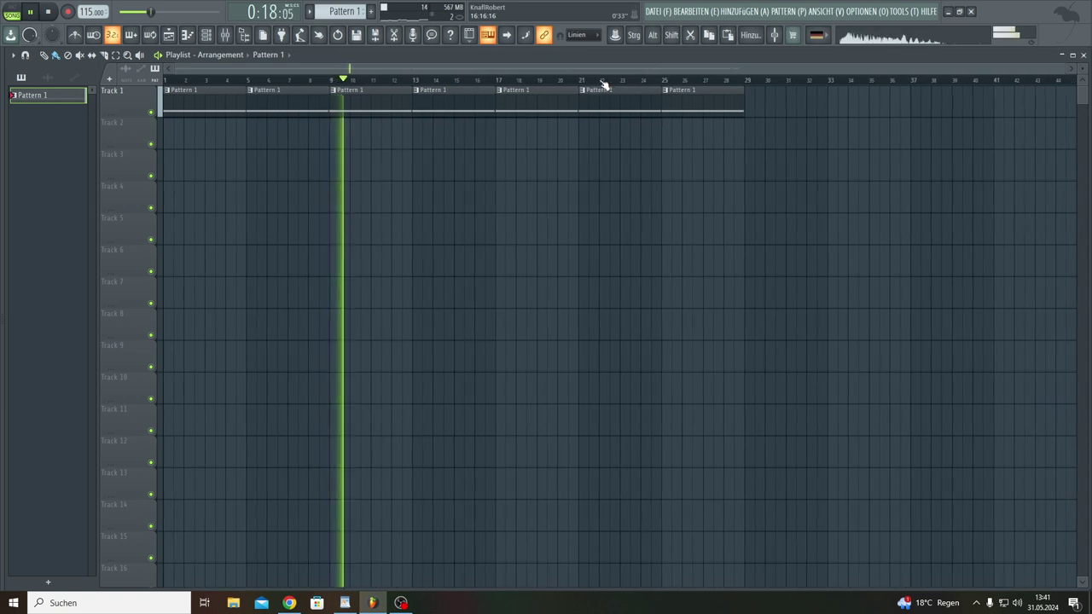
Step: Route Nexus #2 to mixer track 2, open its plugin window and switch to Pattern 2
click(214, 34)
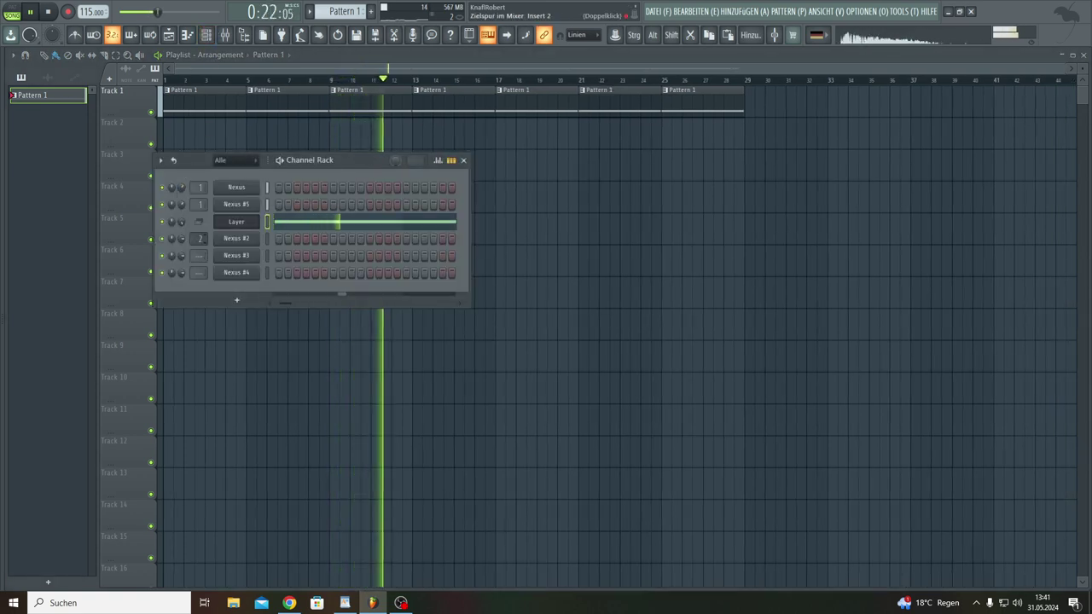
click(227, 239)
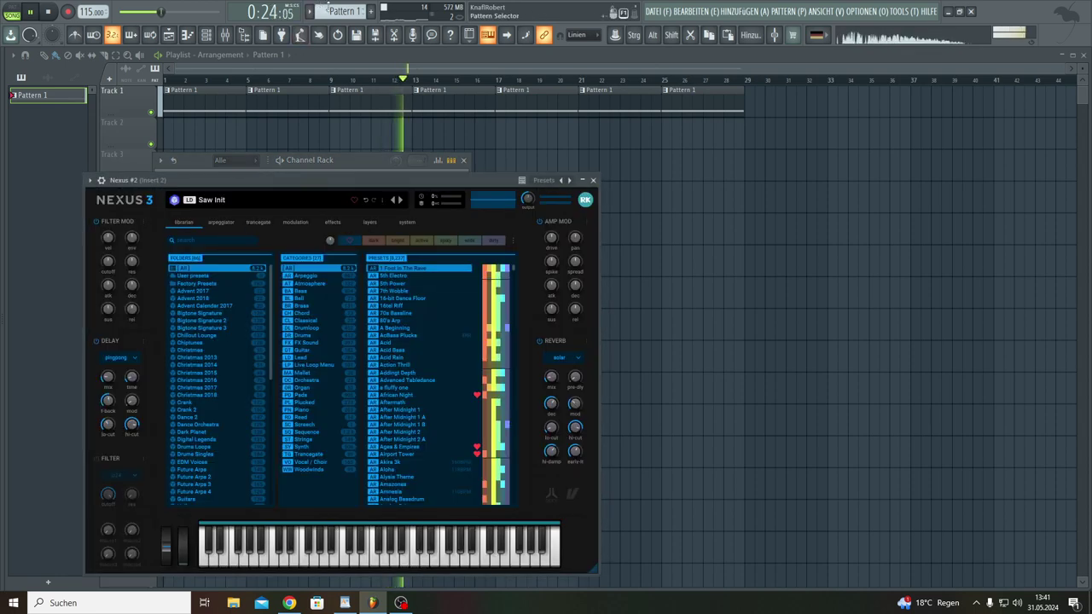
scroll(344, 12, down, 1)
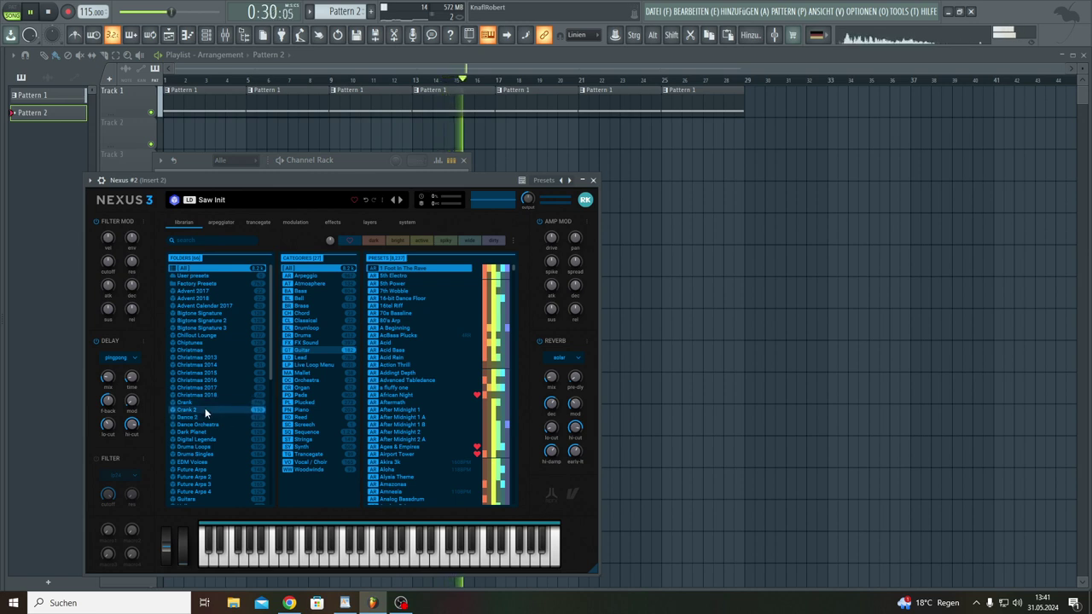
Step: Audition arpeggio presets from the Future Arps 3 folder and load Deeep into Nexus #2
scroll(212, 426, down, 3)
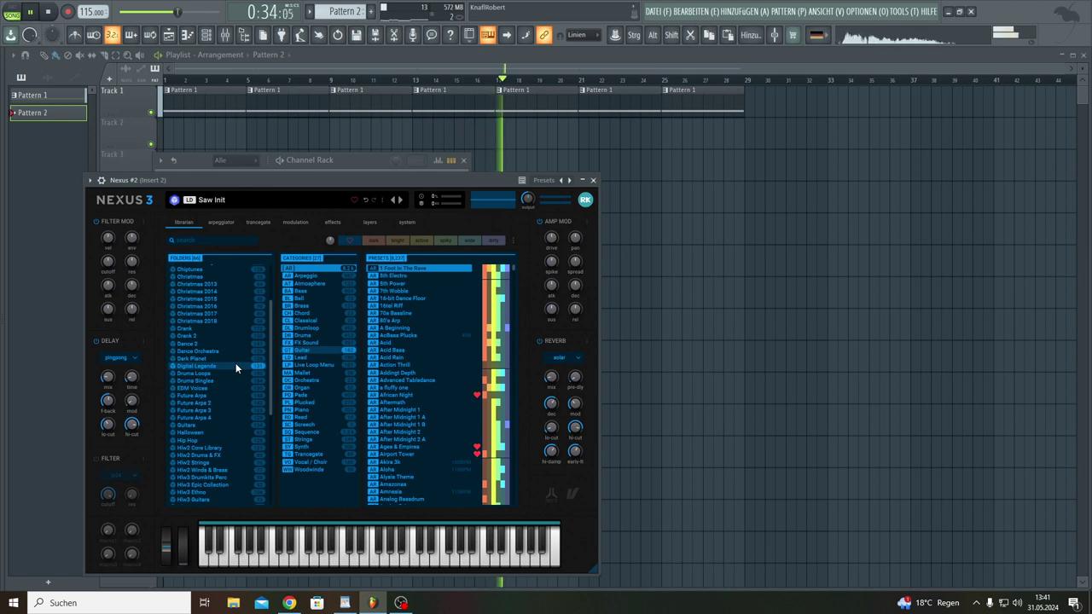
click(213, 409)
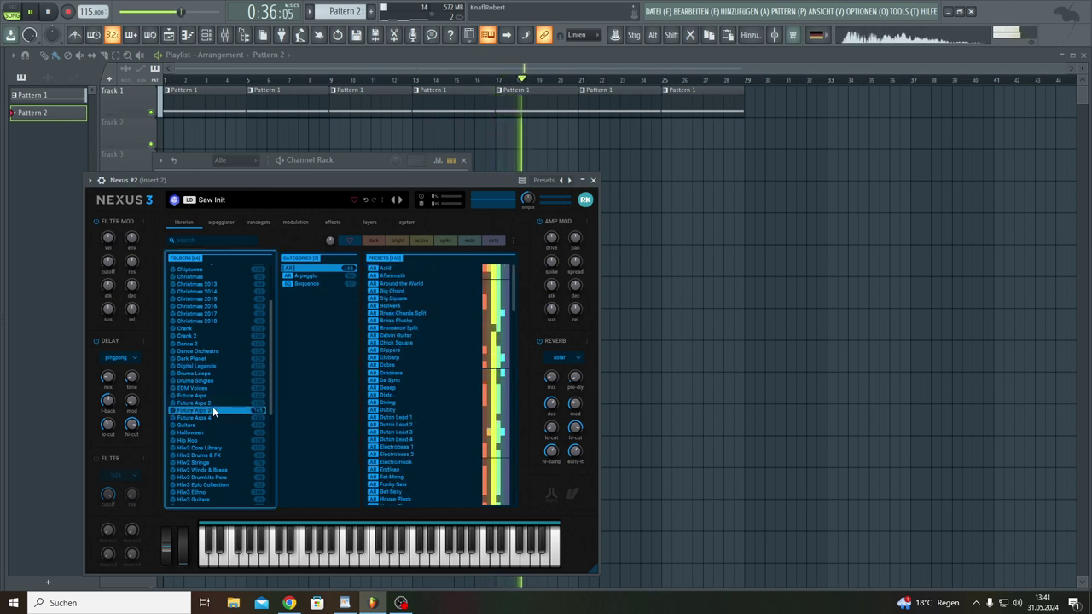
click(385, 299)
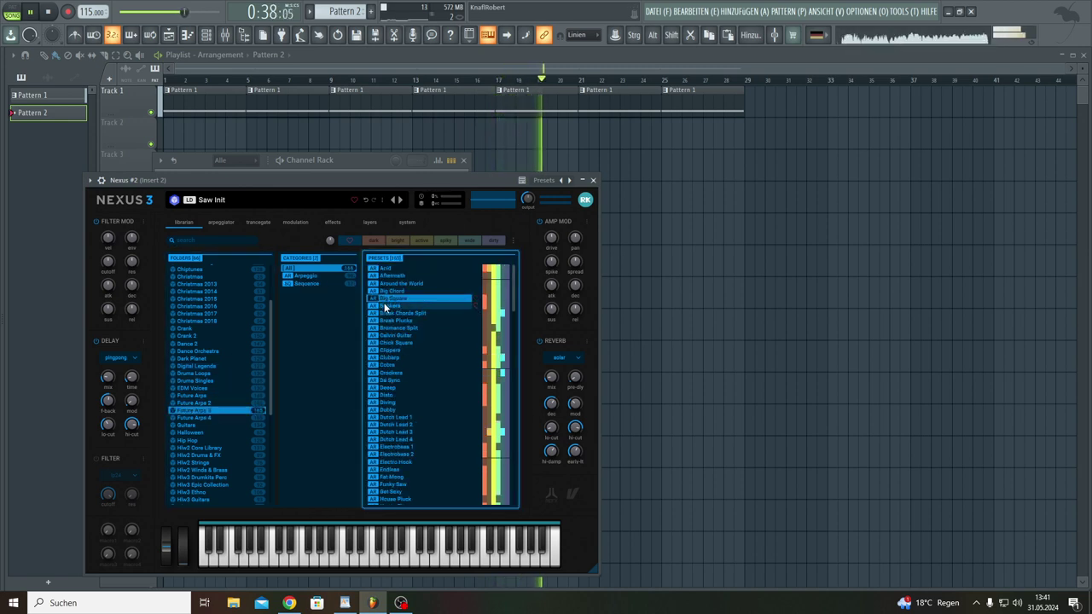
click(379, 312)
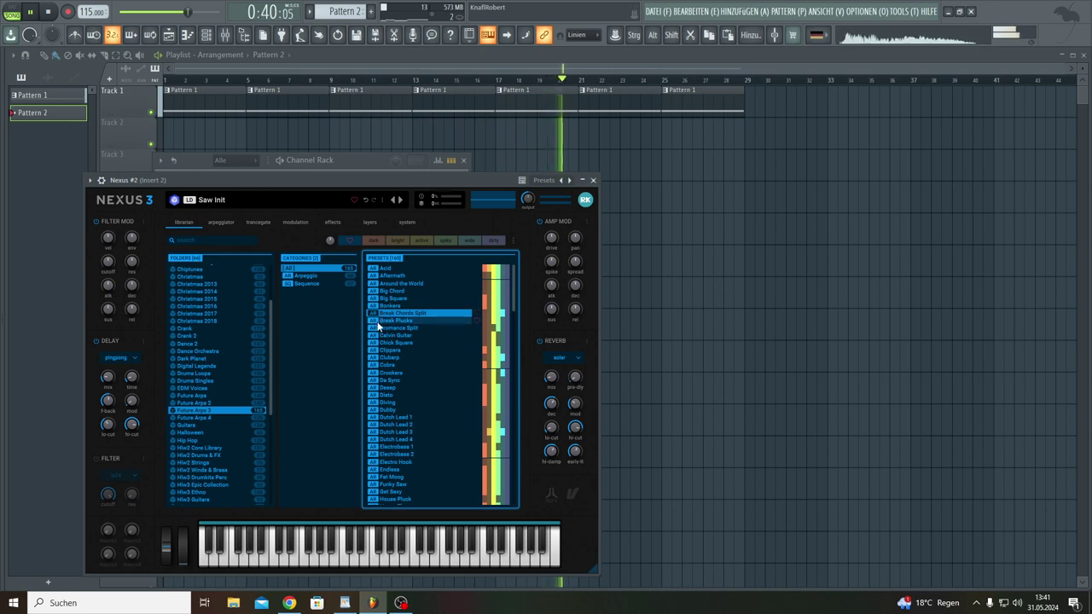
click(381, 321)
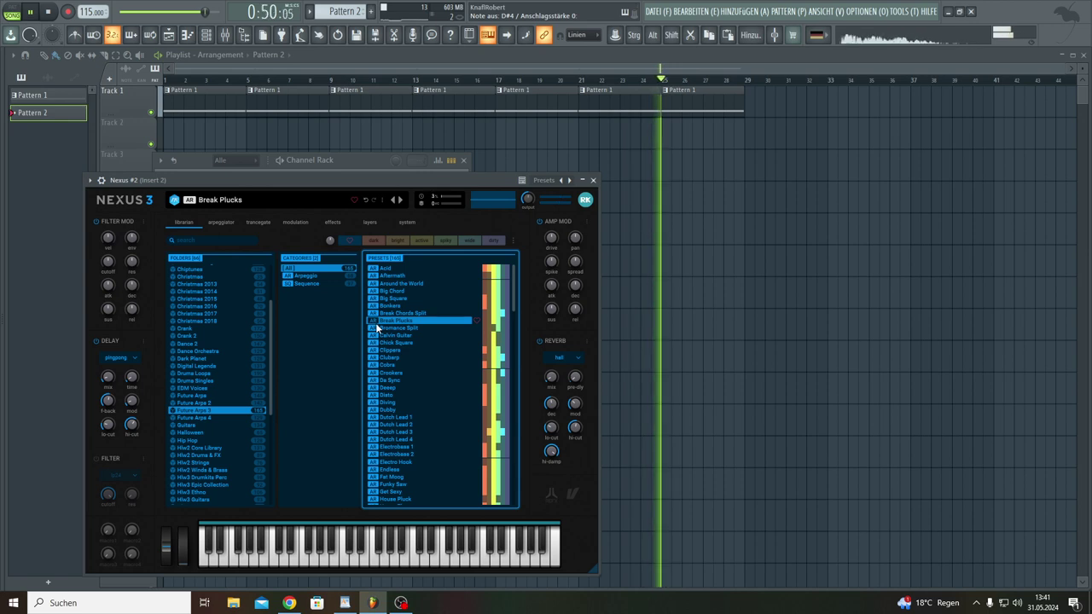
click(390, 338)
click(385, 343)
click(384, 358)
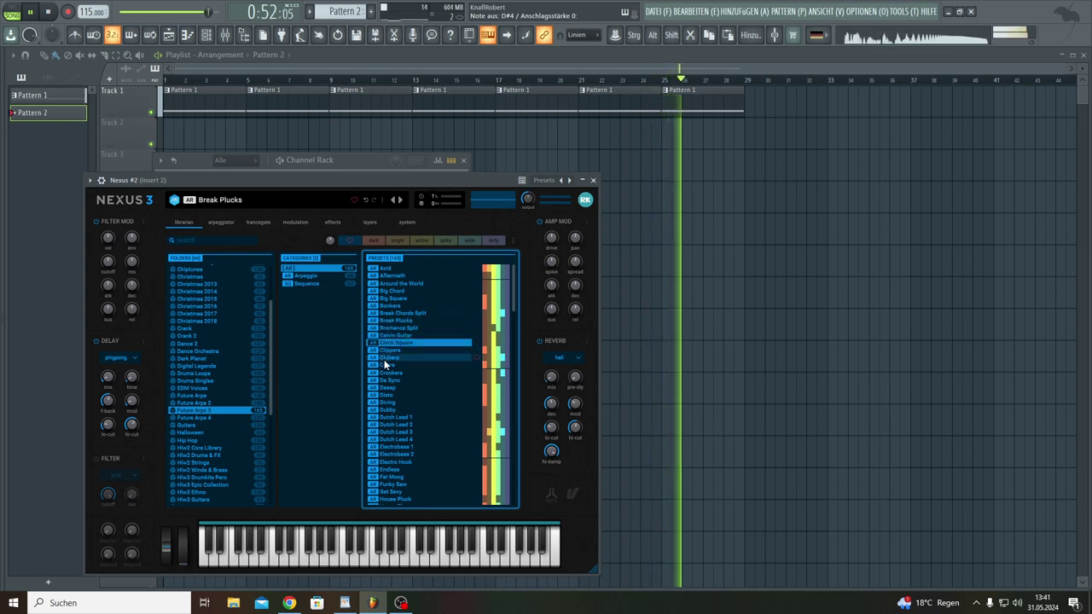
click(380, 372)
click(379, 379)
click(376, 389)
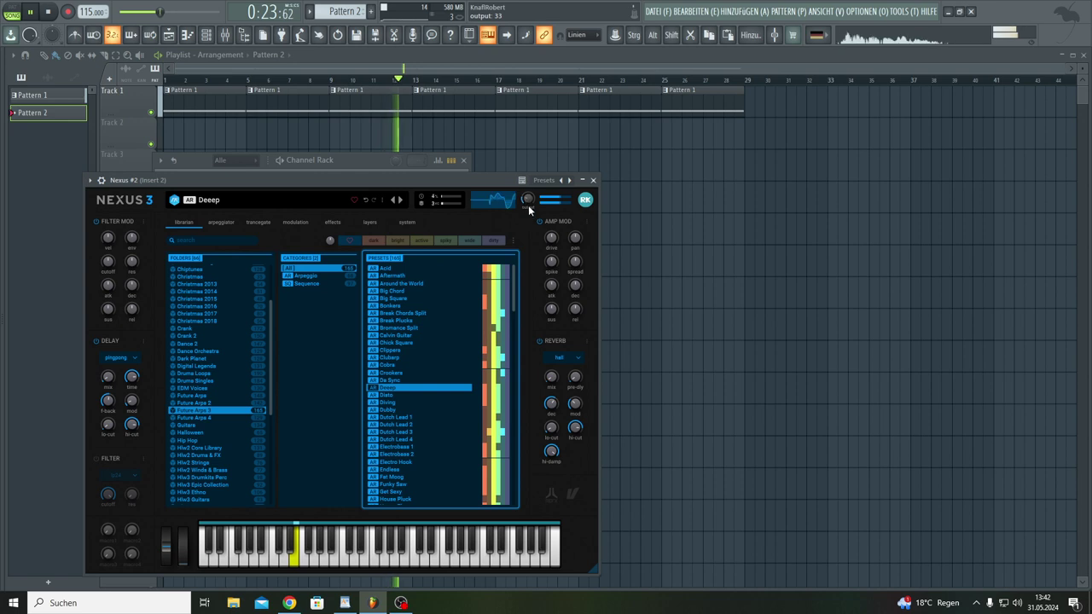
Step: Place a D#4 note of nearly four bars at bar 1 in the Nexus #2 Piano Roll for Pattern 2
click(356, 162)
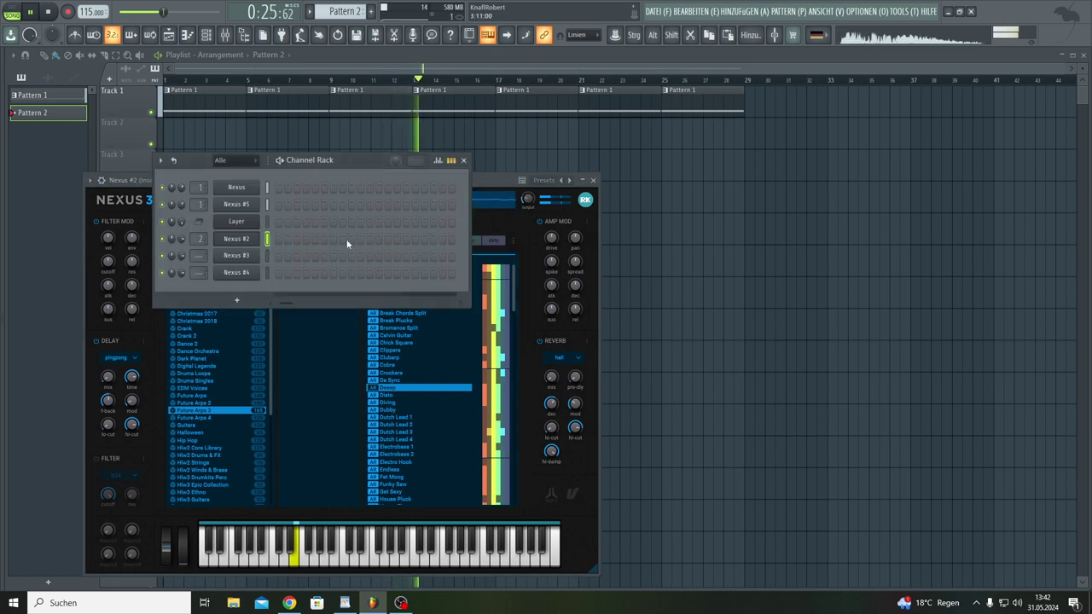
right_click(254, 243)
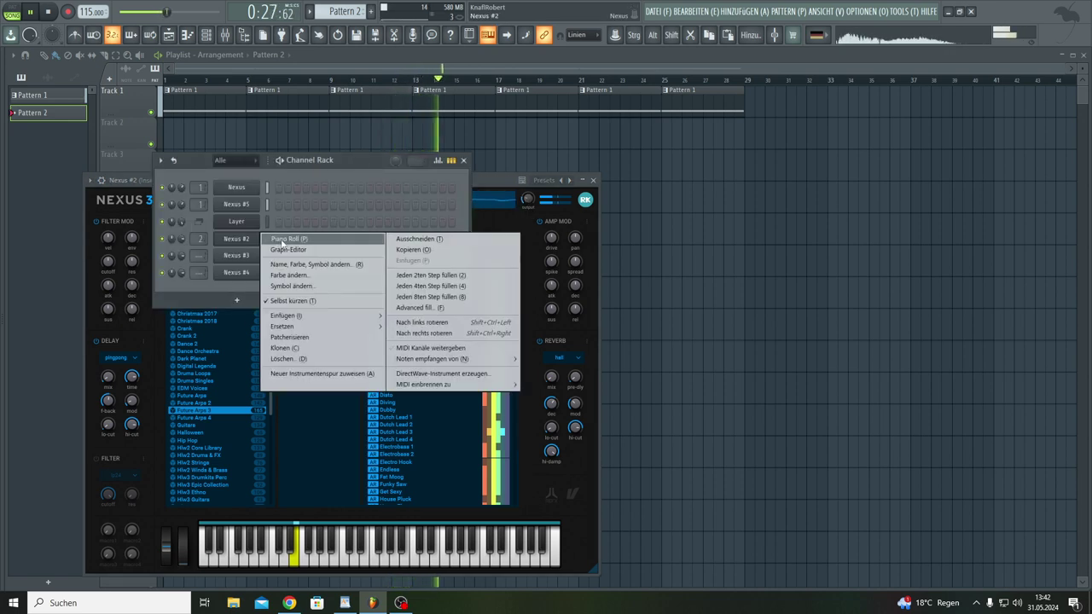
click(281, 240)
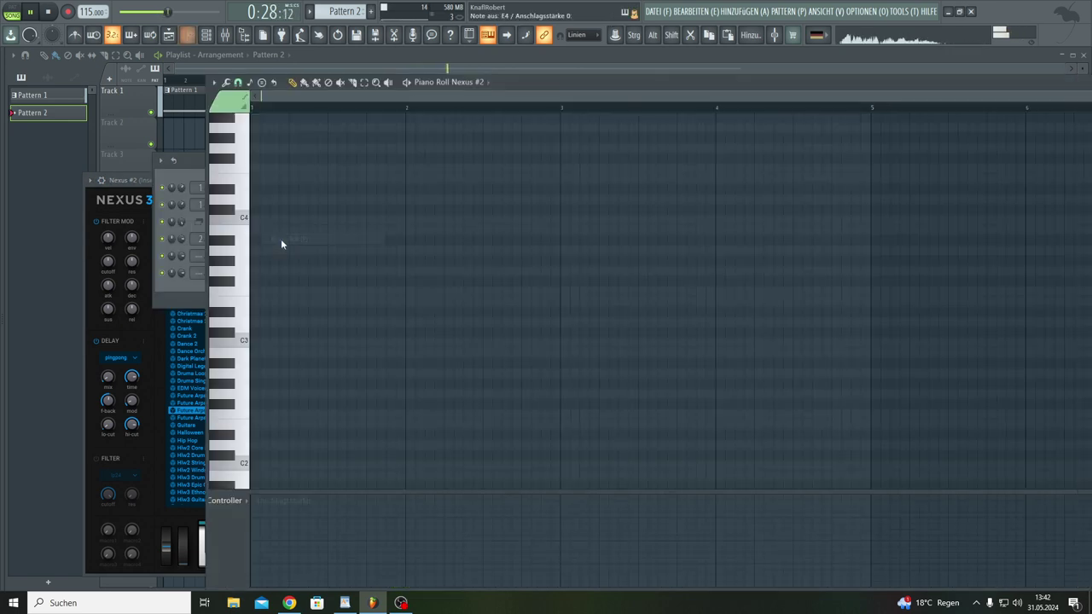
click(259, 189)
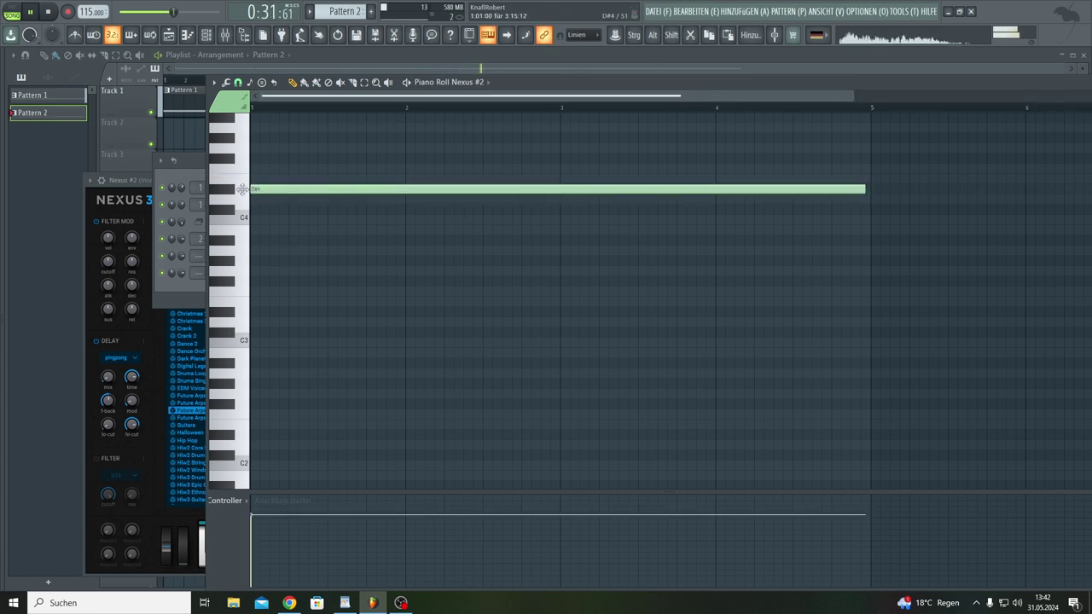
Step: Lay out Pattern 2 clips on Track 2 over bars 1–8 and 13–28, and delete the Pattern 1 clips in bars 1–8 of Track 1
click(177, 135)
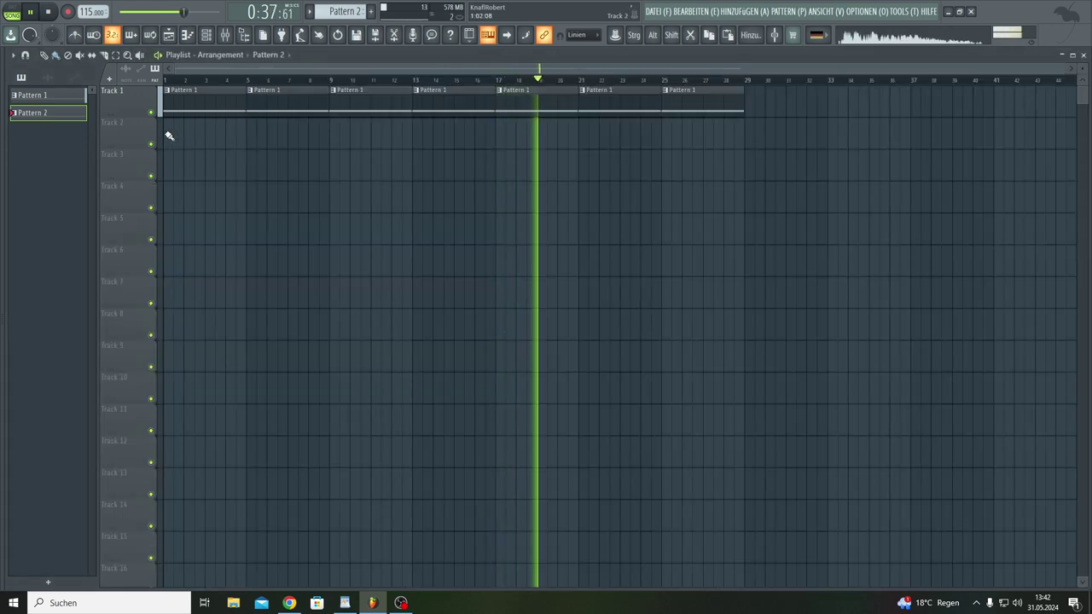
drag(168, 137, 278, 139)
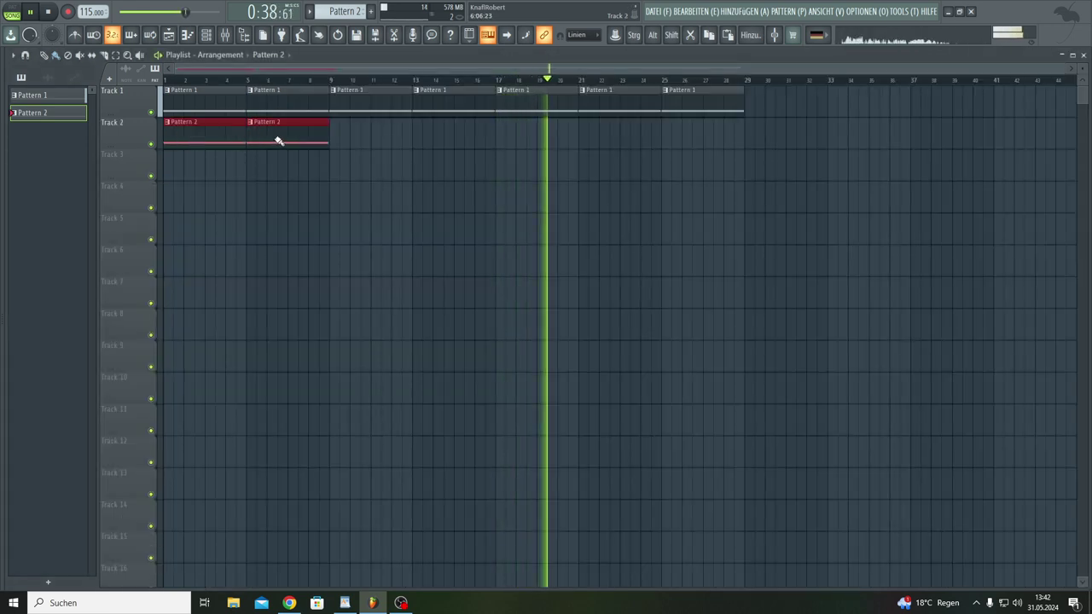
right_click(209, 99)
right_click(281, 98)
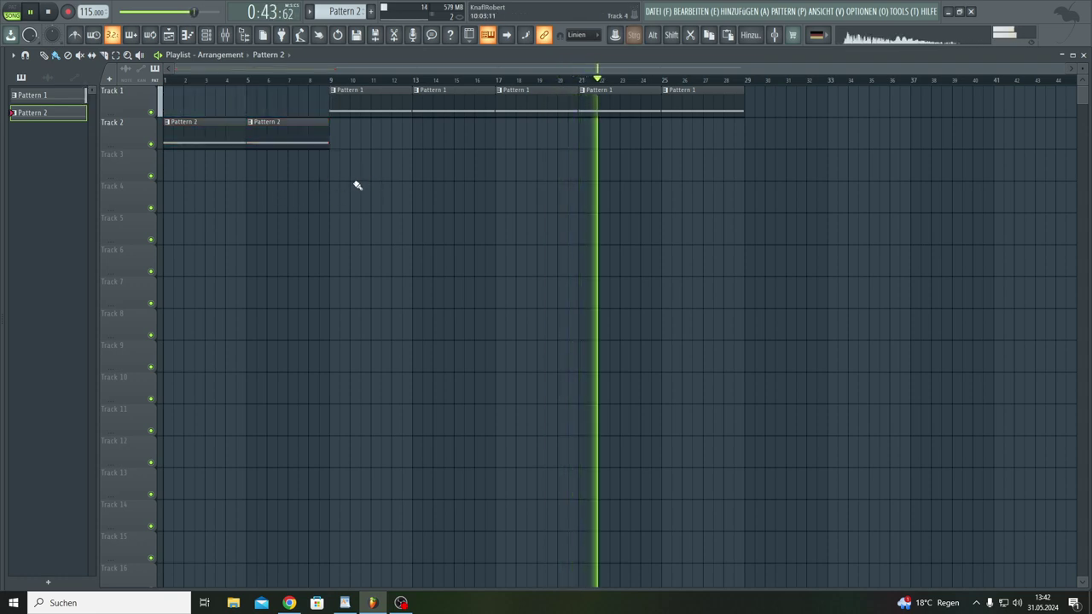
drag(345, 182, 610, 139)
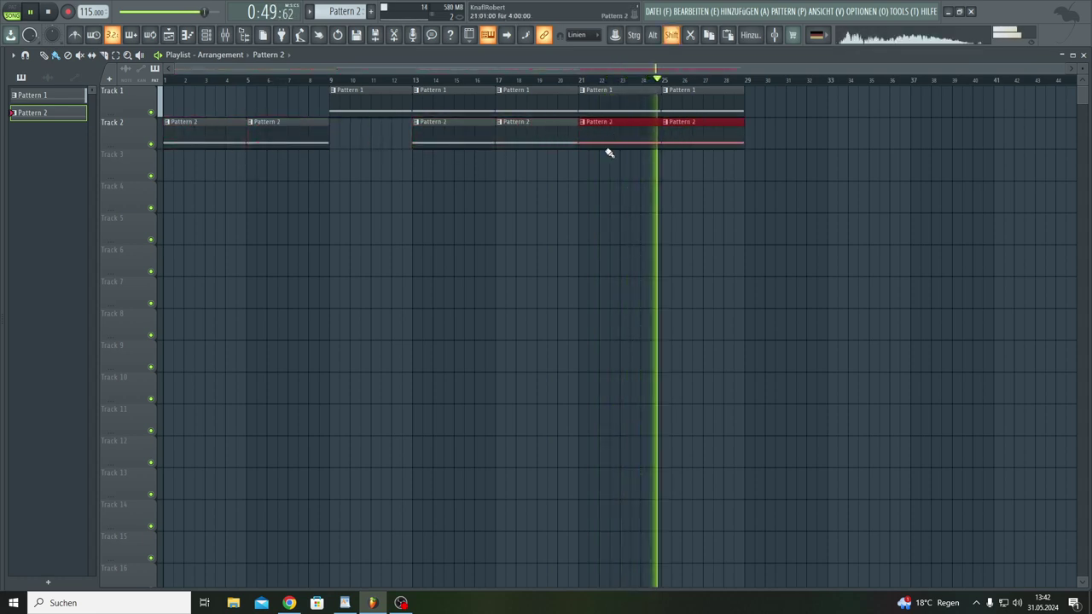
click(592, 180)
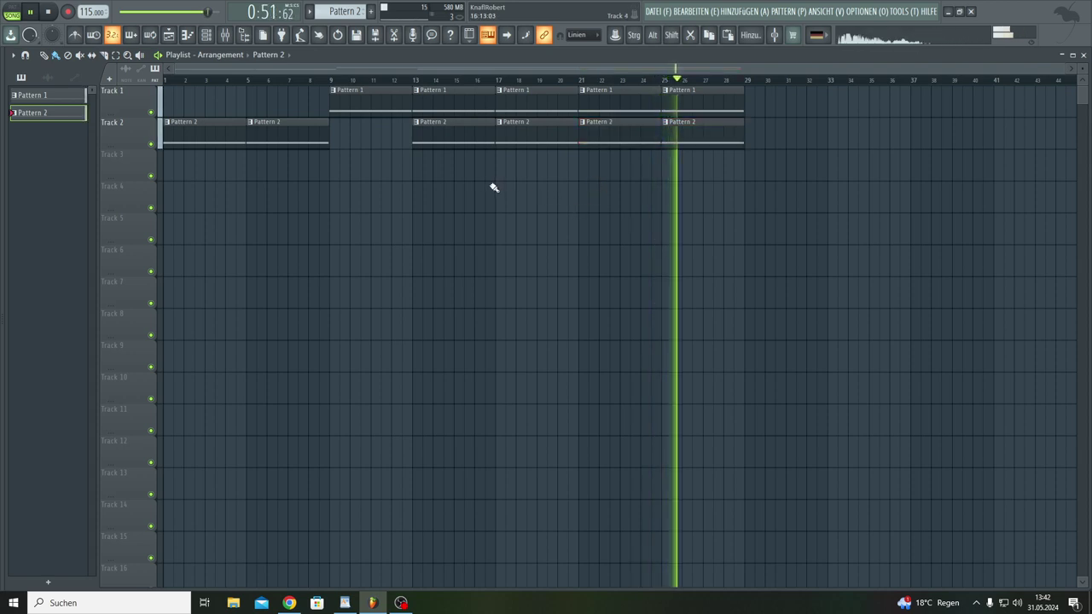
Step: Try transposing the Nexus #2 note in Pattern 2 up to F4 and F#4, auditioning it against the arrangement
click(206, 34)
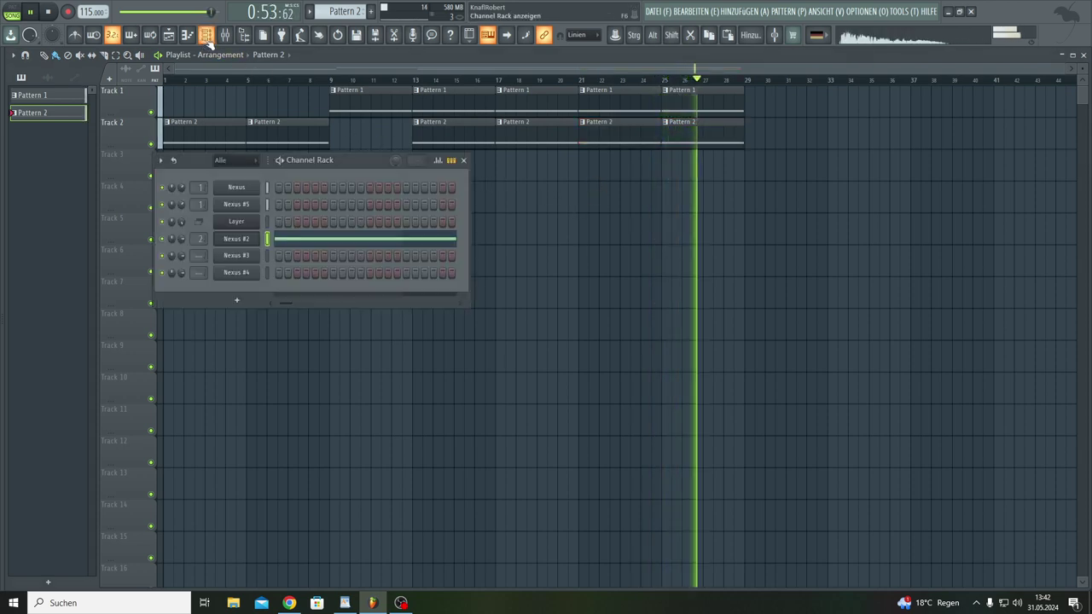
click(305, 240)
scroll(247, 254, up, 3)
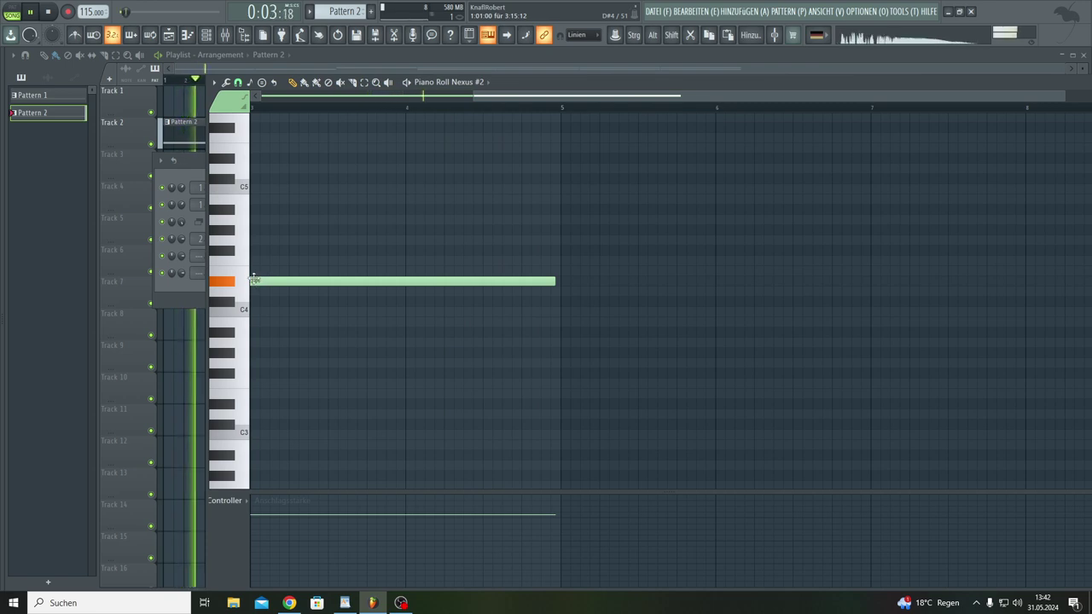
drag(253, 279, 244, 259)
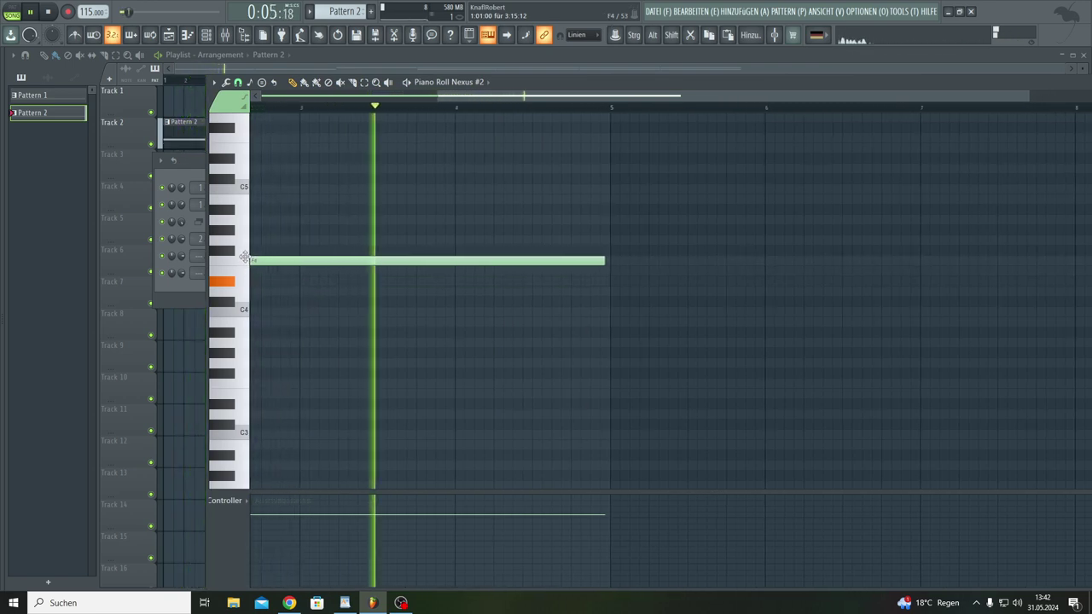
key(space)
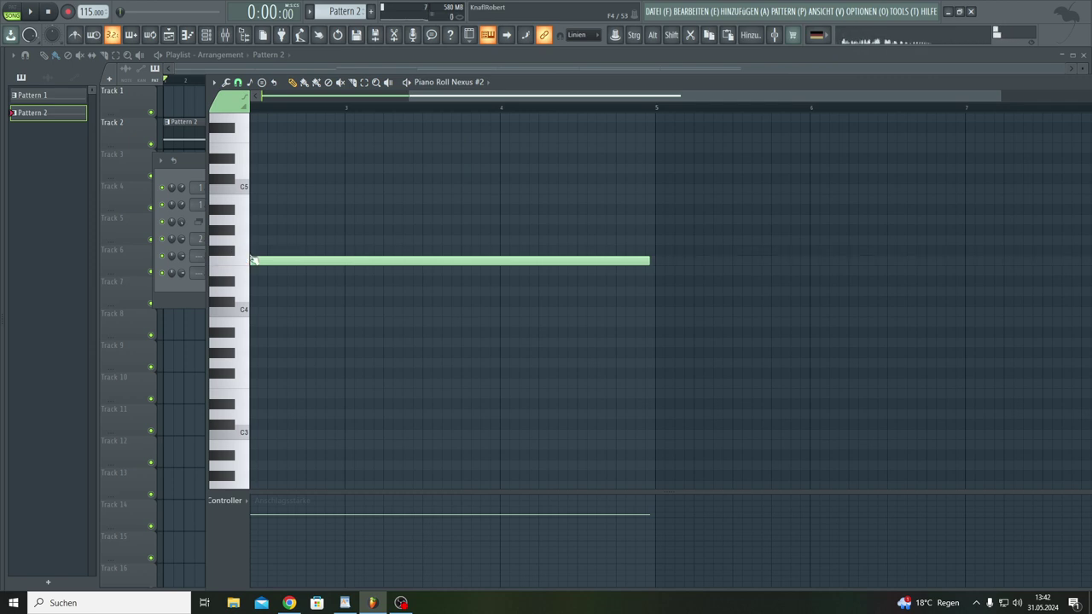
drag(253, 254, 253, 245)
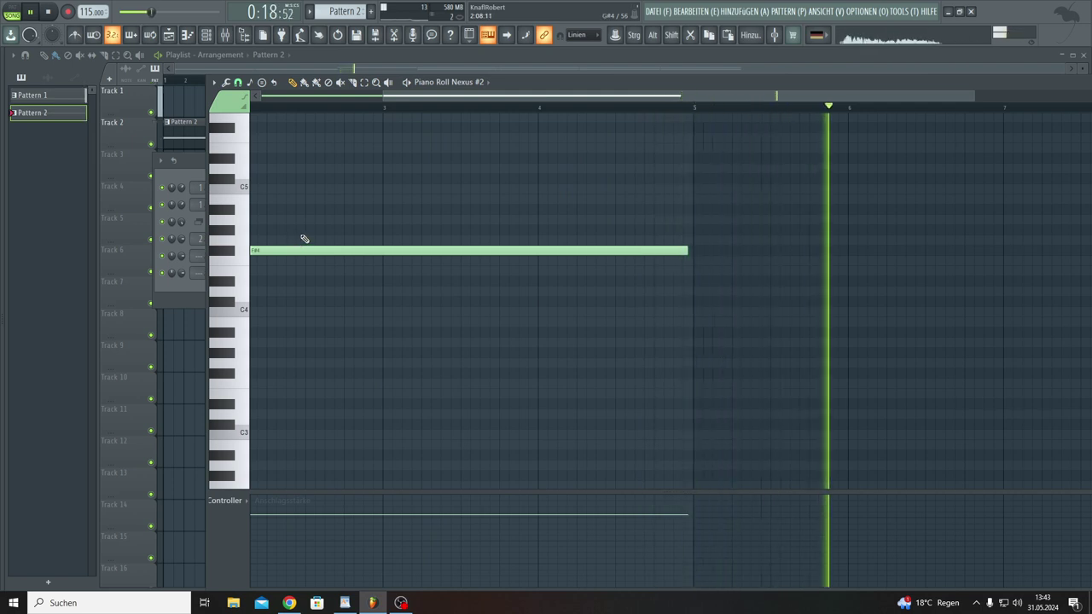
click(181, 99)
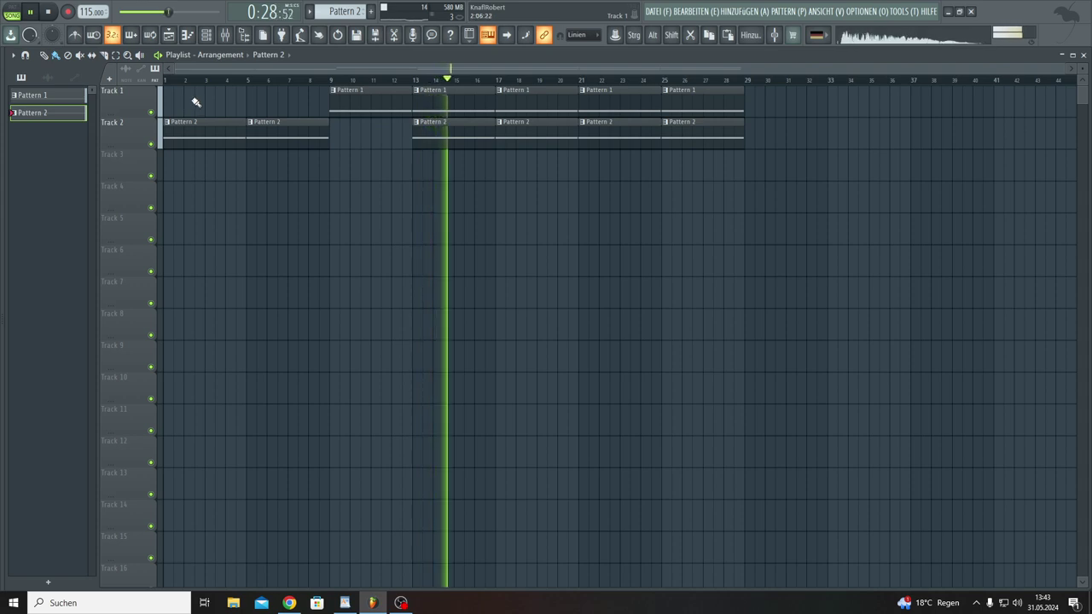
Step: Transpose the Nexus #2 note in Pattern 2 to E4 and return to the Playlist
click(193, 37)
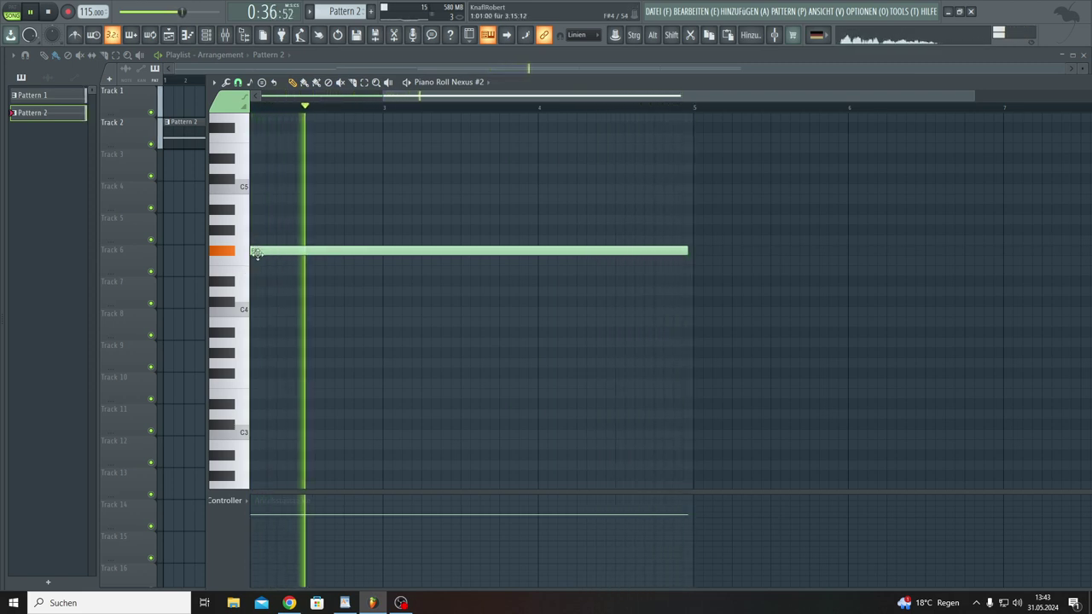
drag(256, 250, 257, 261)
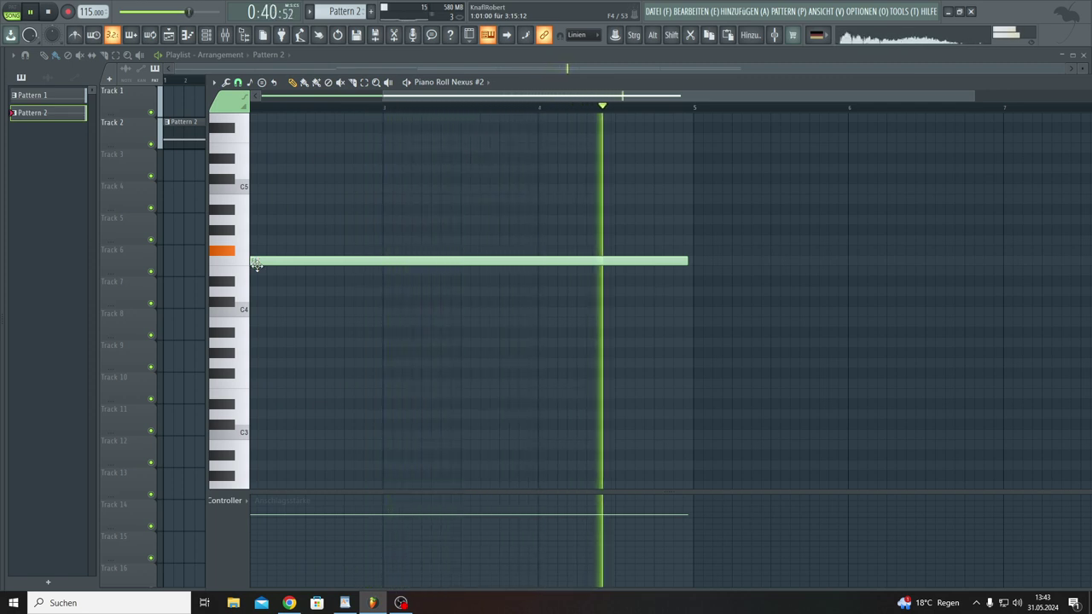
drag(257, 261, 257, 271)
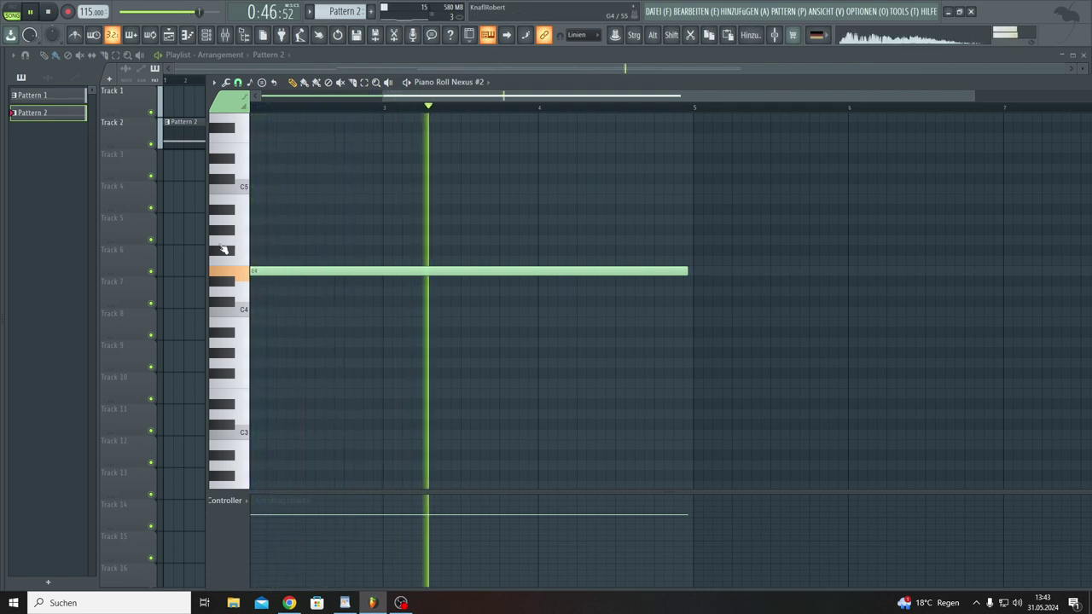
key(F7)
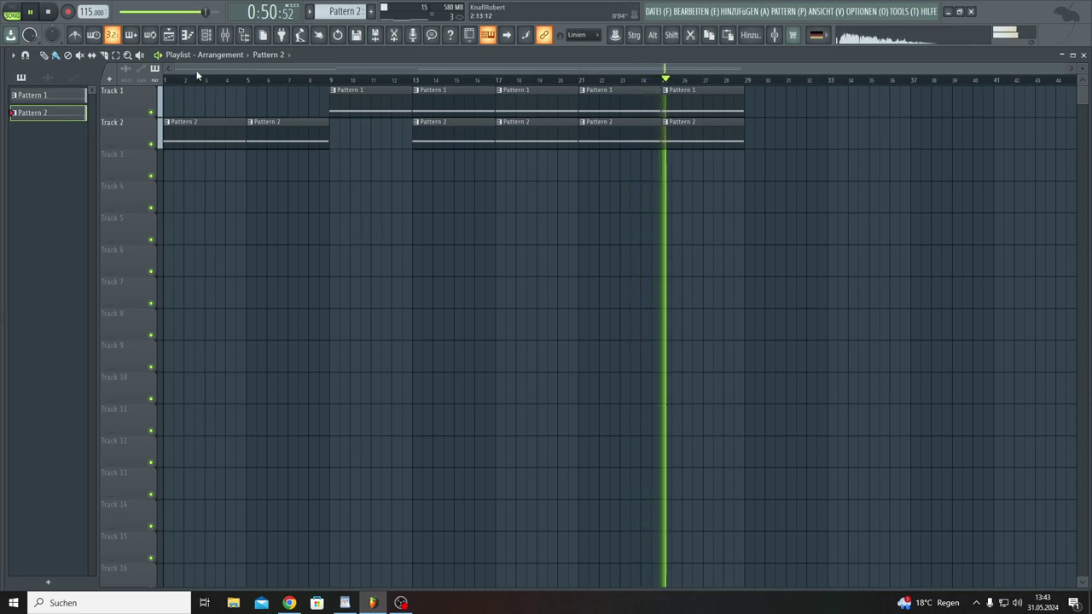
Step: Review the Nexus #2 note from bar 1 in the Piano Roll and clone the Nexus #2 channel
click(207, 38)
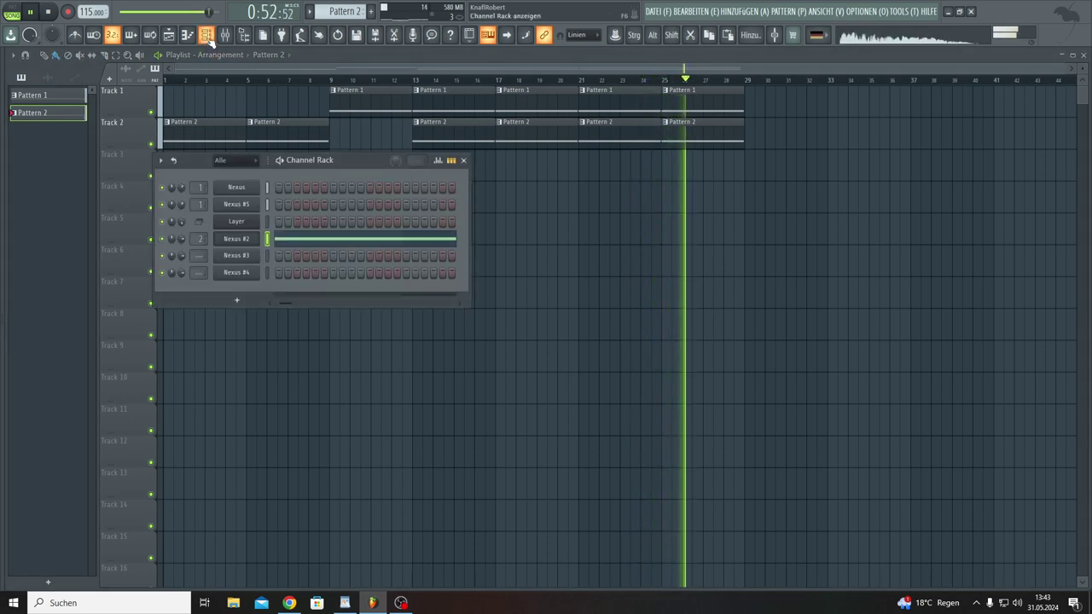
click(304, 244)
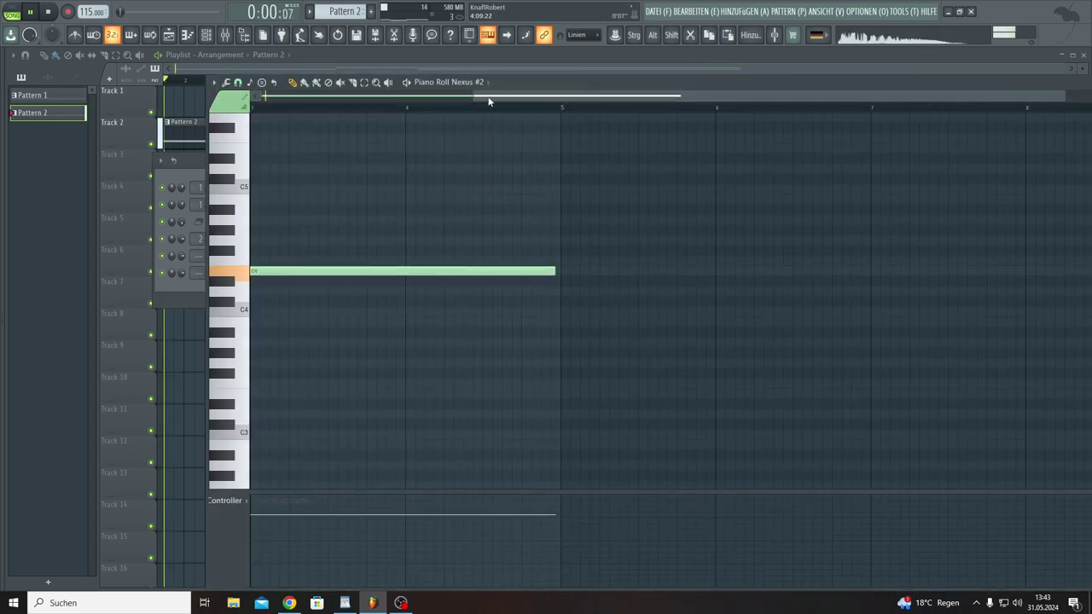
drag(474, 95, 265, 96)
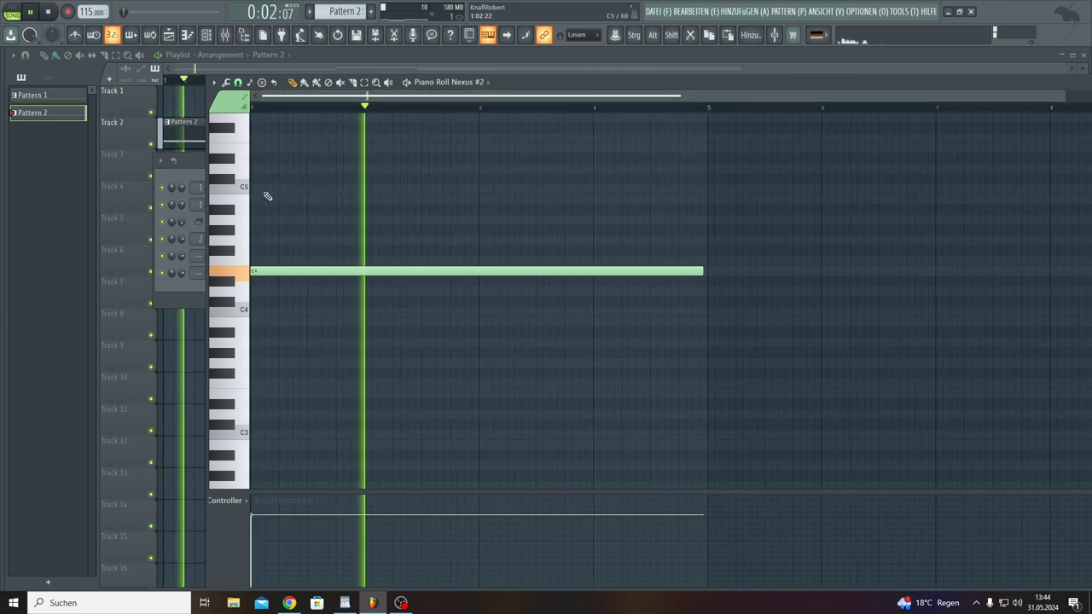
click(213, 39)
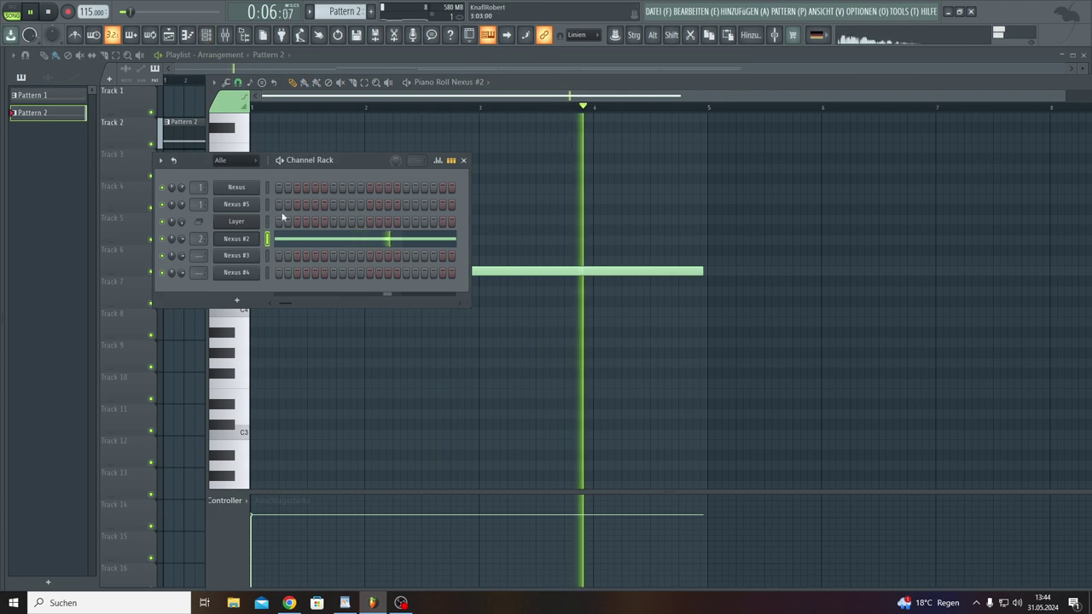
right_click(236, 243)
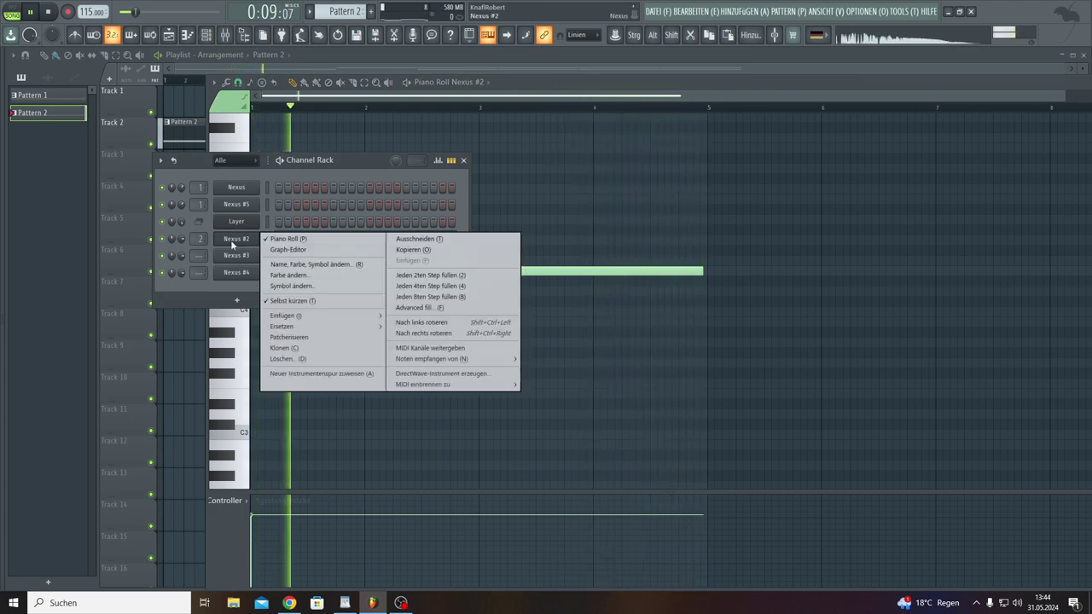
click(285, 349)
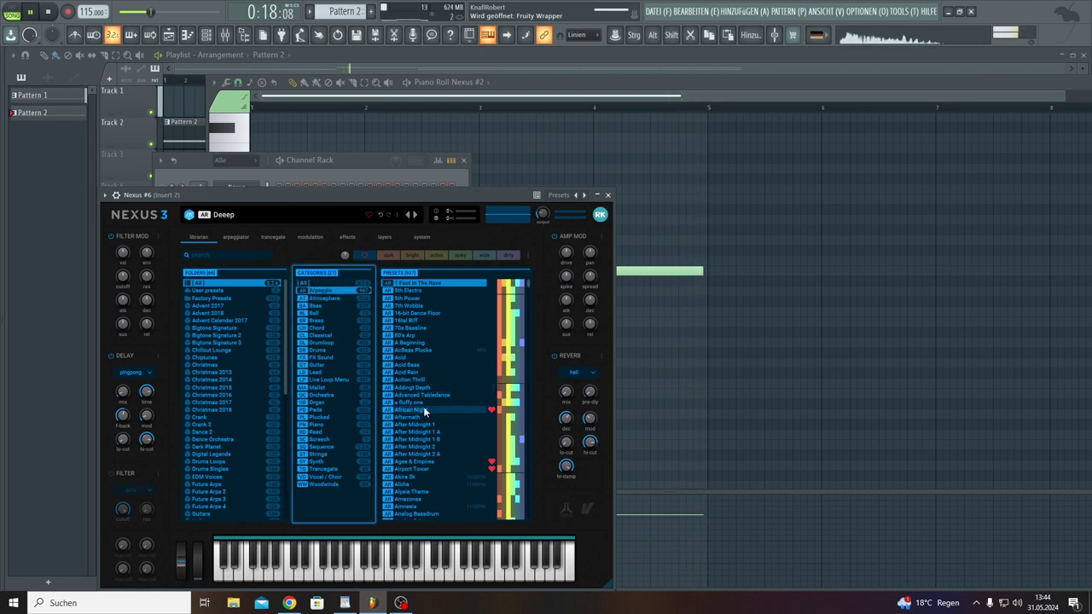
Step: Switch playback to pattern mode and load the arpeggio preset green dimension into the cloned Nexus #6
drag(529, 285, 529, 369)
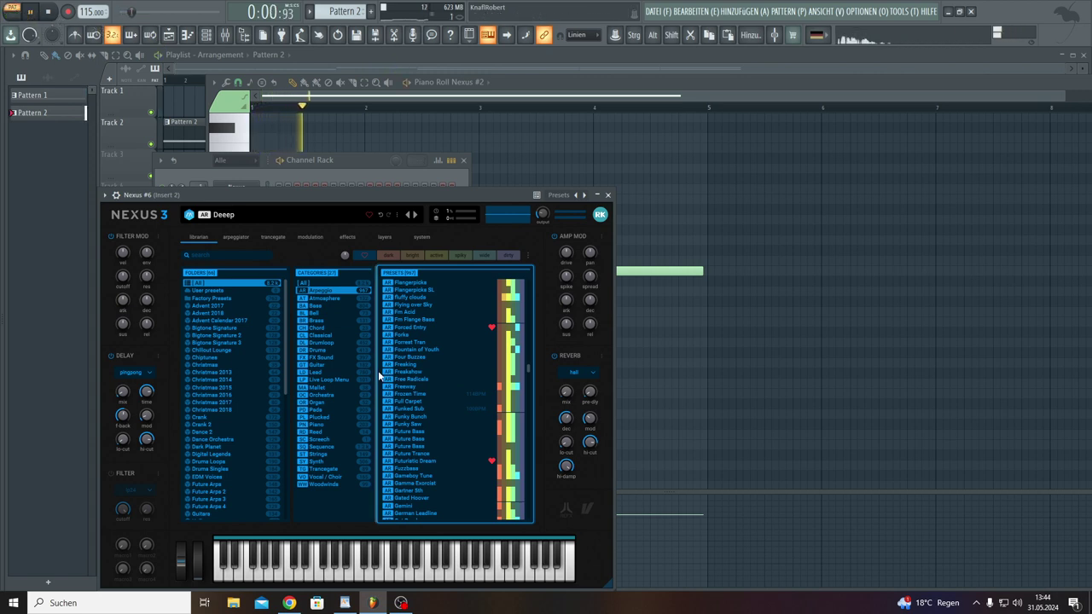
scroll(423, 400, down, 10)
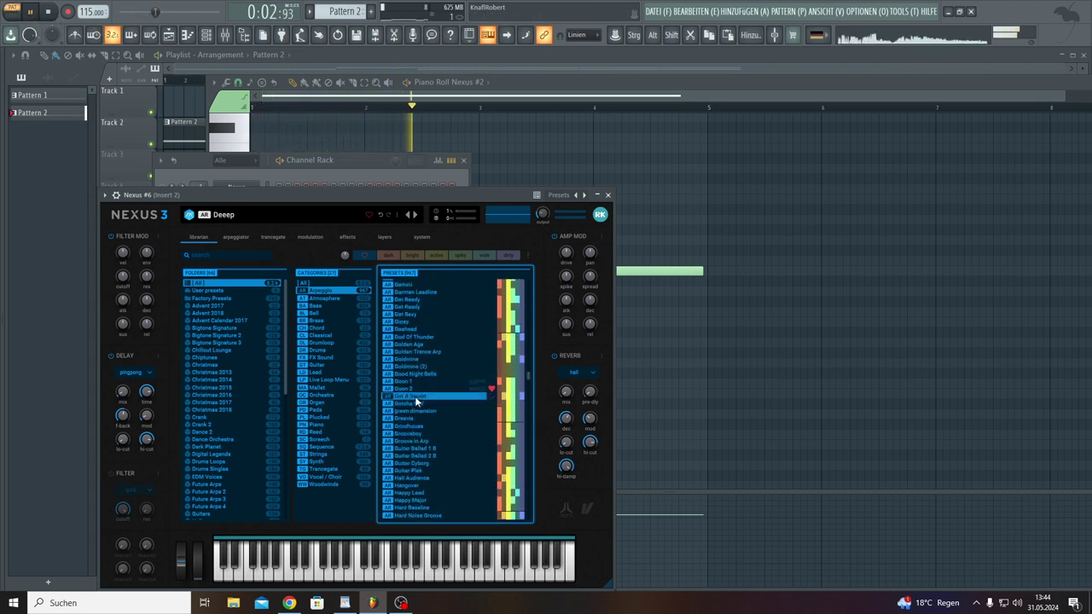
scroll(407, 410, down, 5)
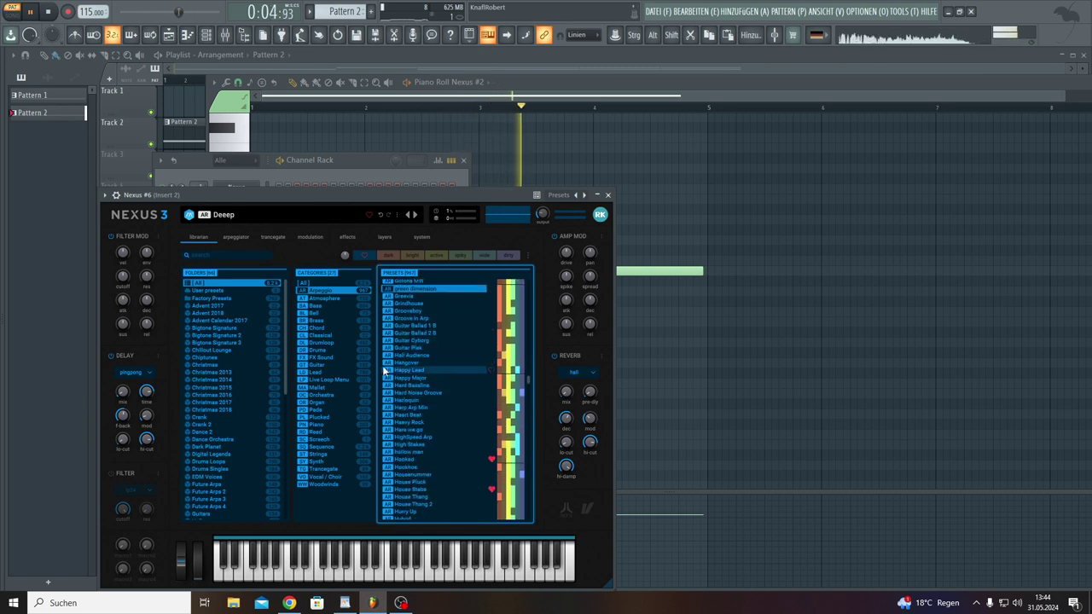
click(391, 291)
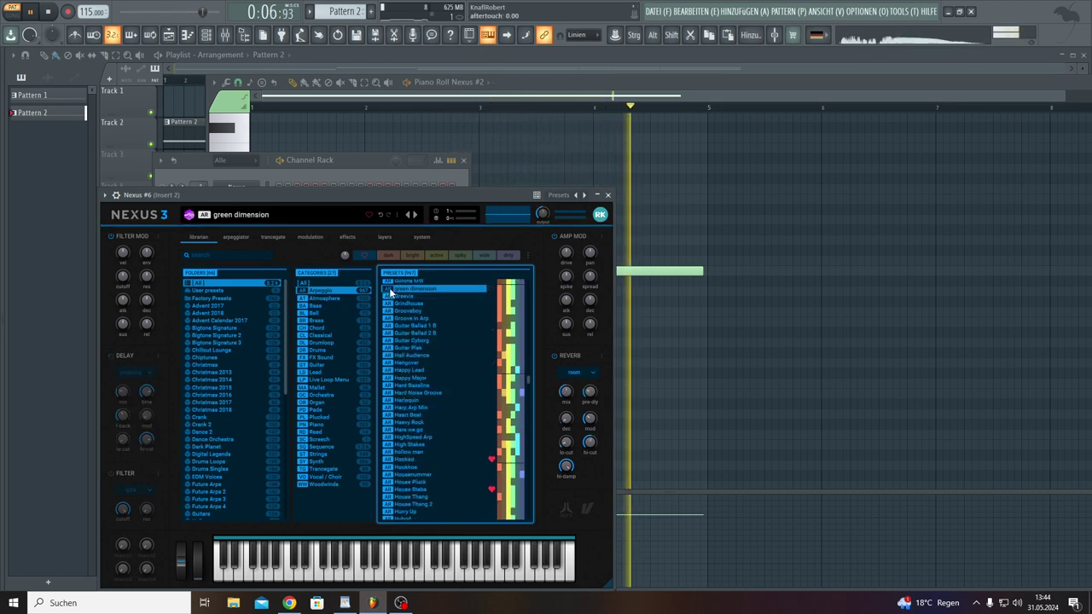
mouse_move(541, 215)
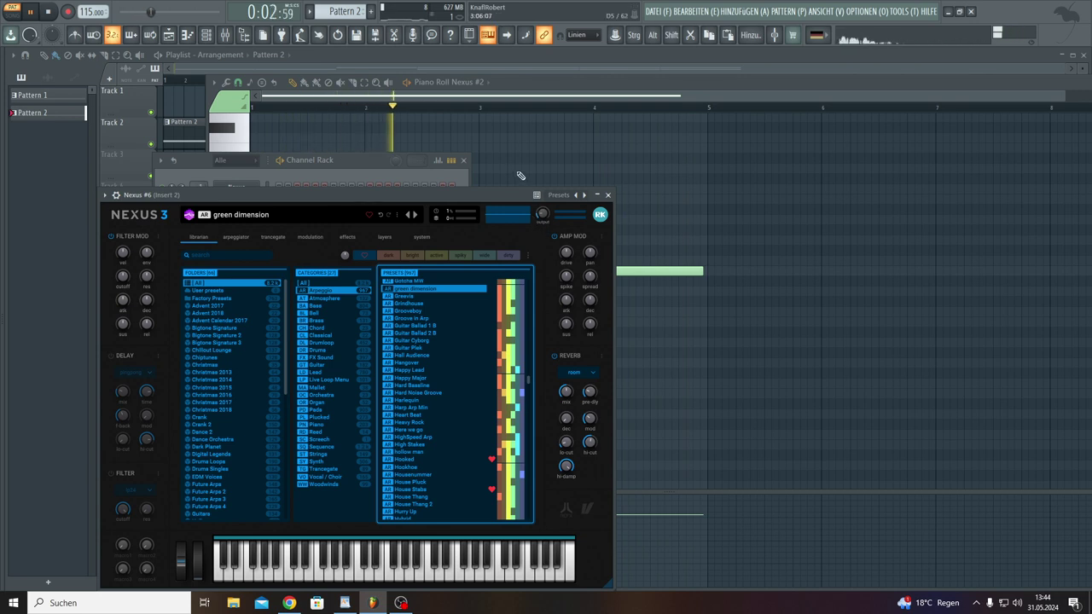
Step: Place a note of nearly four bars at bar 1 in the Nexus #6 Piano Roll and lower it an octave to E3
click(376, 166)
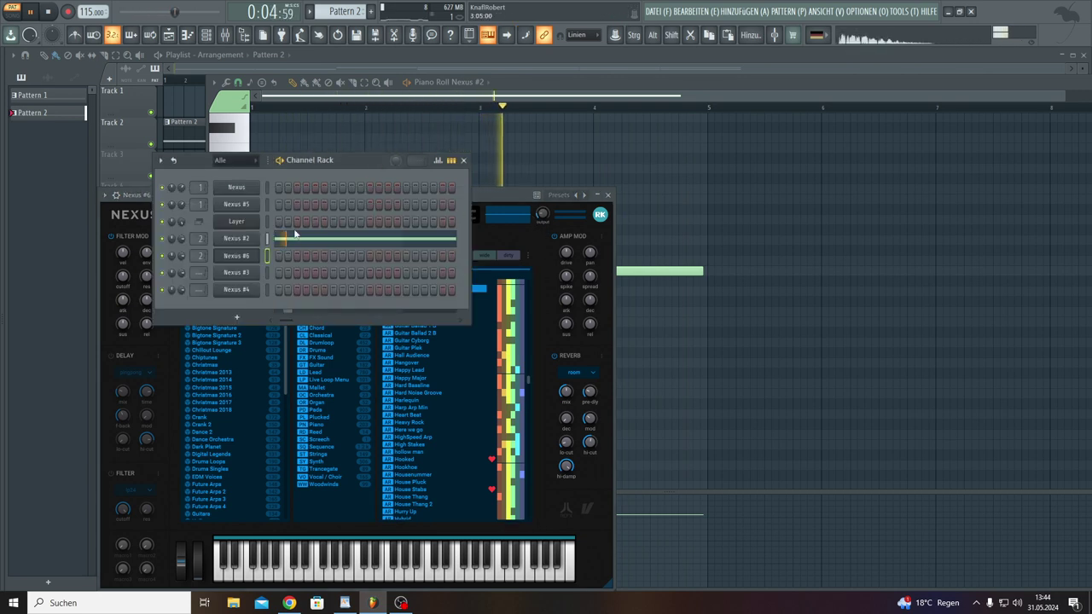
right_click(238, 260)
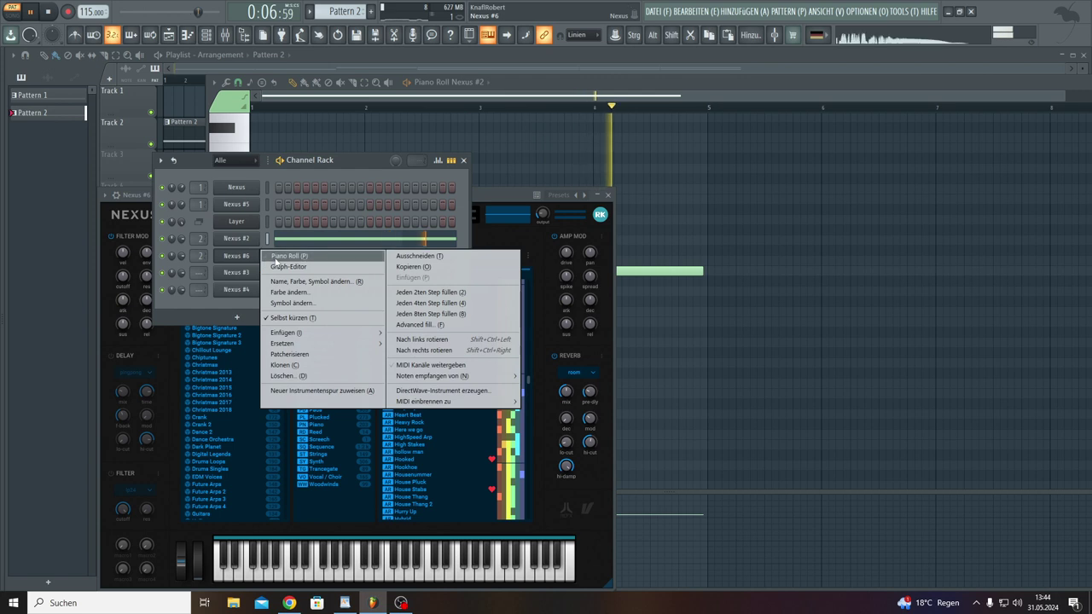
click(275, 256)
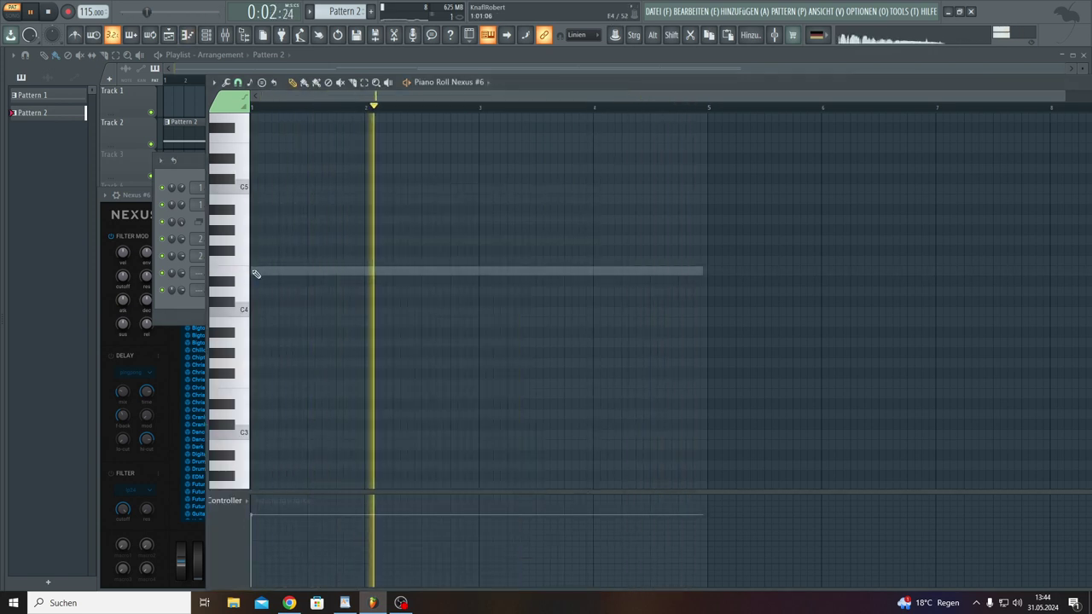
click(256, 273)
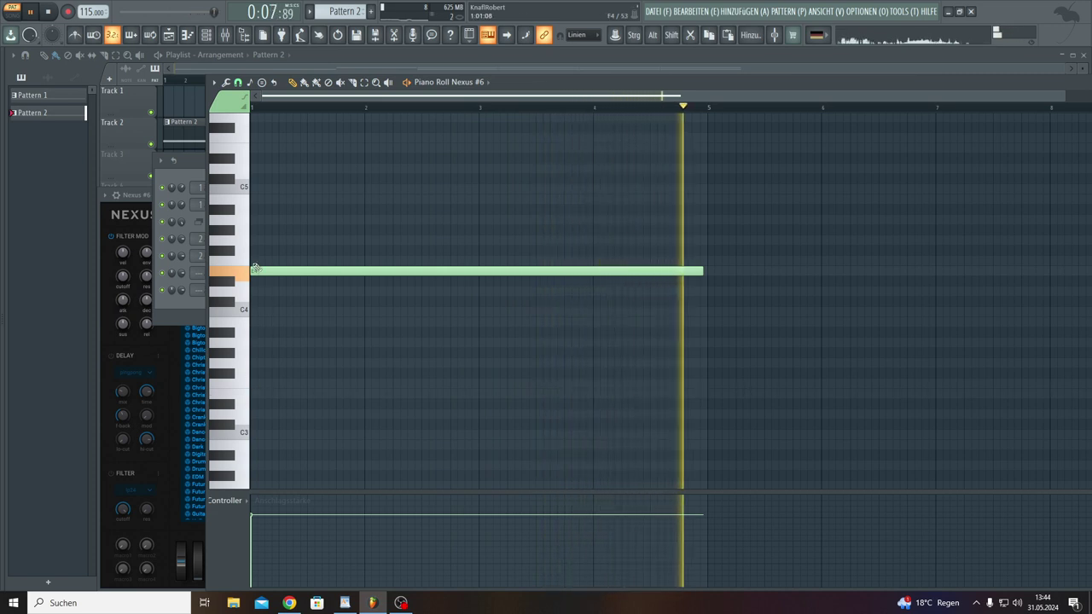
drag(261, 271, 220, 394)
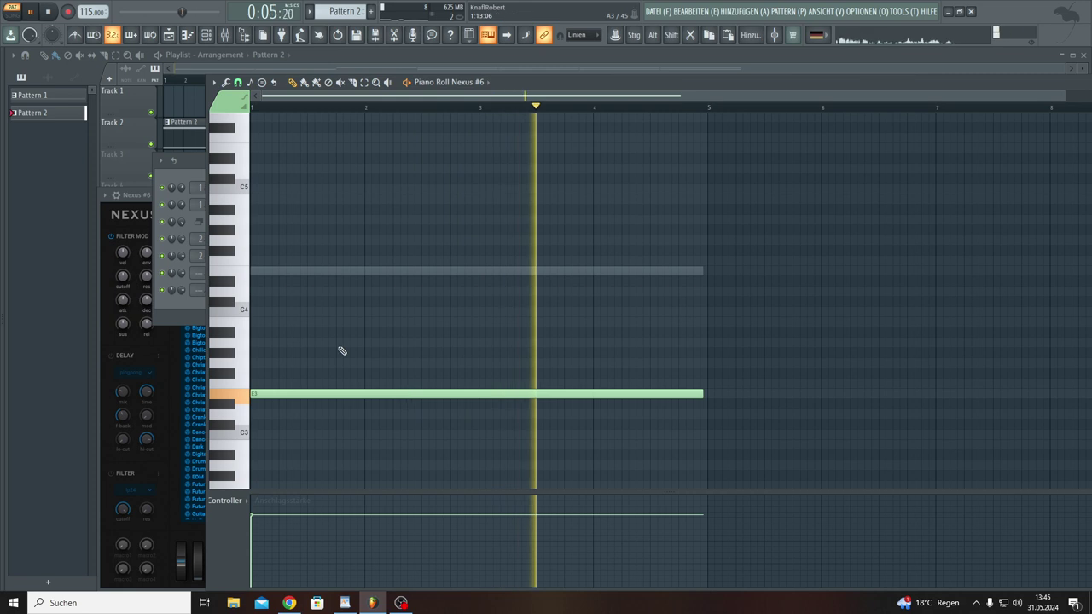
Step: Reopen the Nexus #6 plugin window and check its output level during pattern playback
click(197, 160)
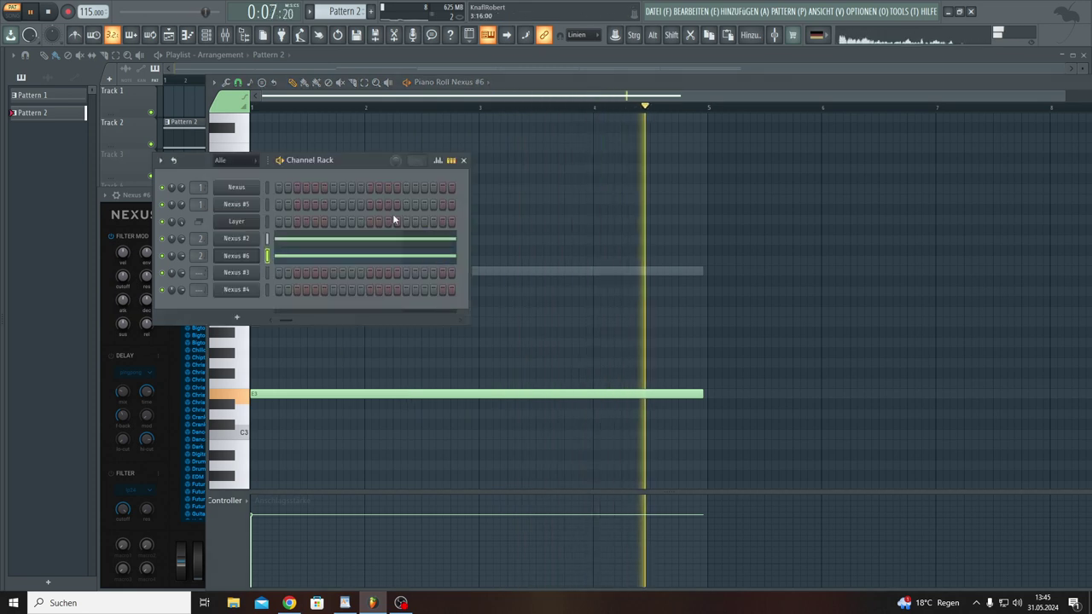
click(231, 258)
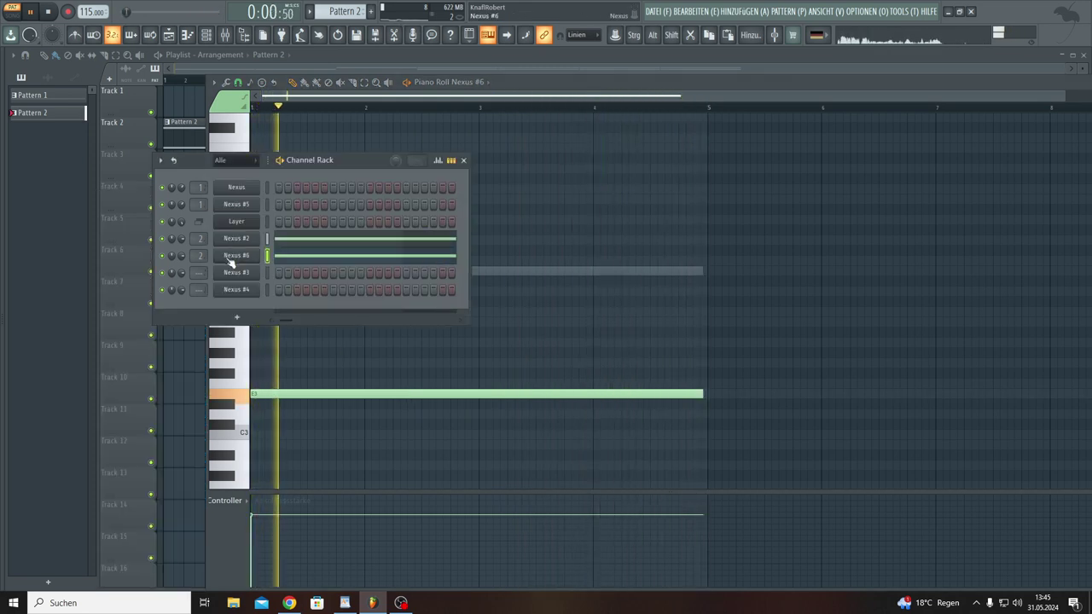
click(232, 257)
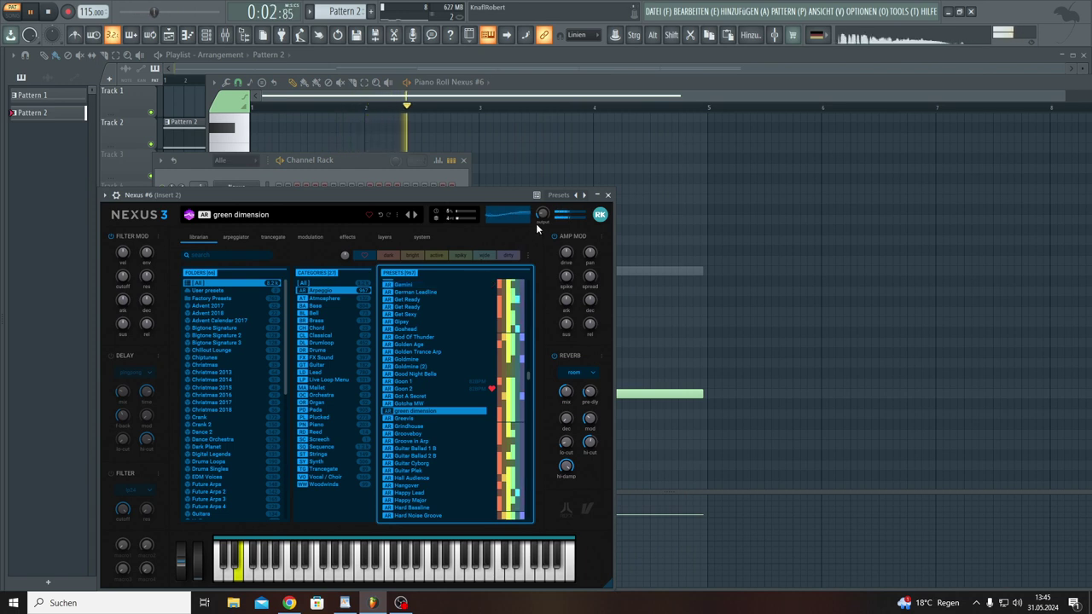
mouse_move(542, 214)
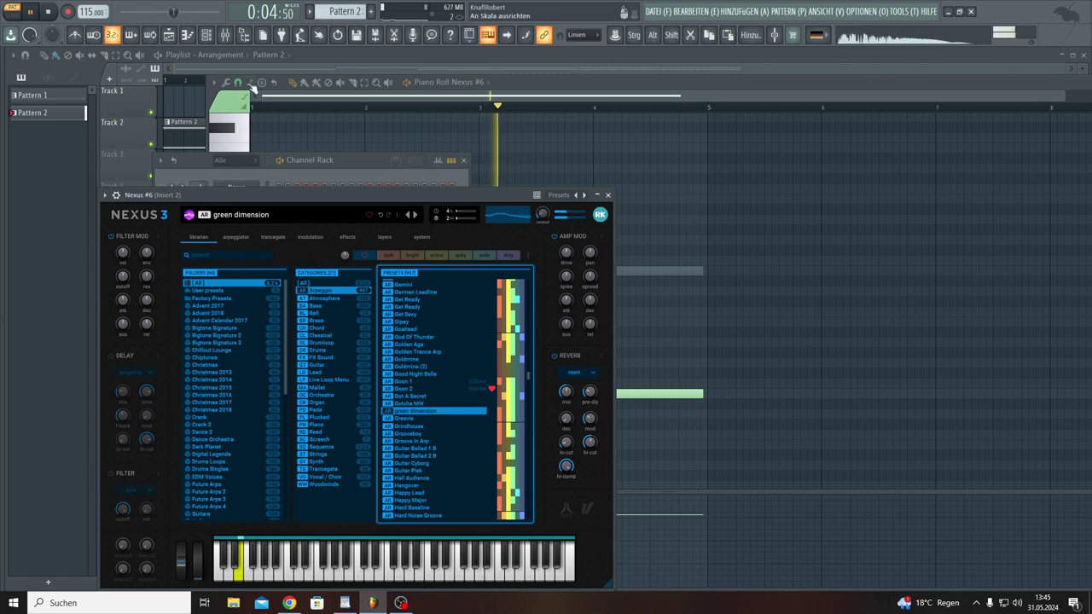
Step: Switch playback to song mode and bring up the Playlist to hear the layered Pattern 2 in the arrangement
click(206, 34)
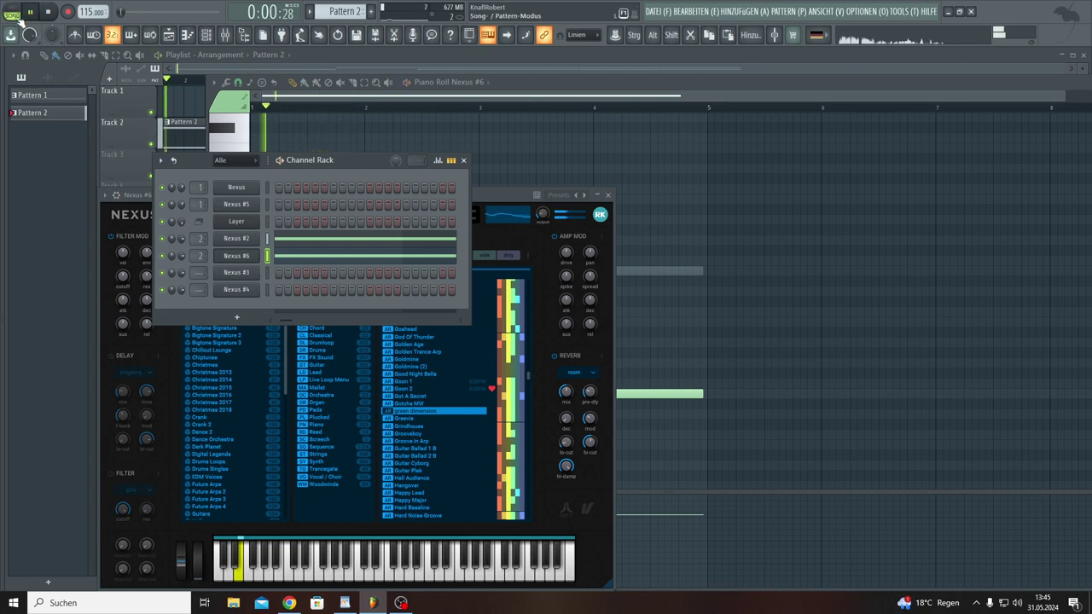
click(207, 38)
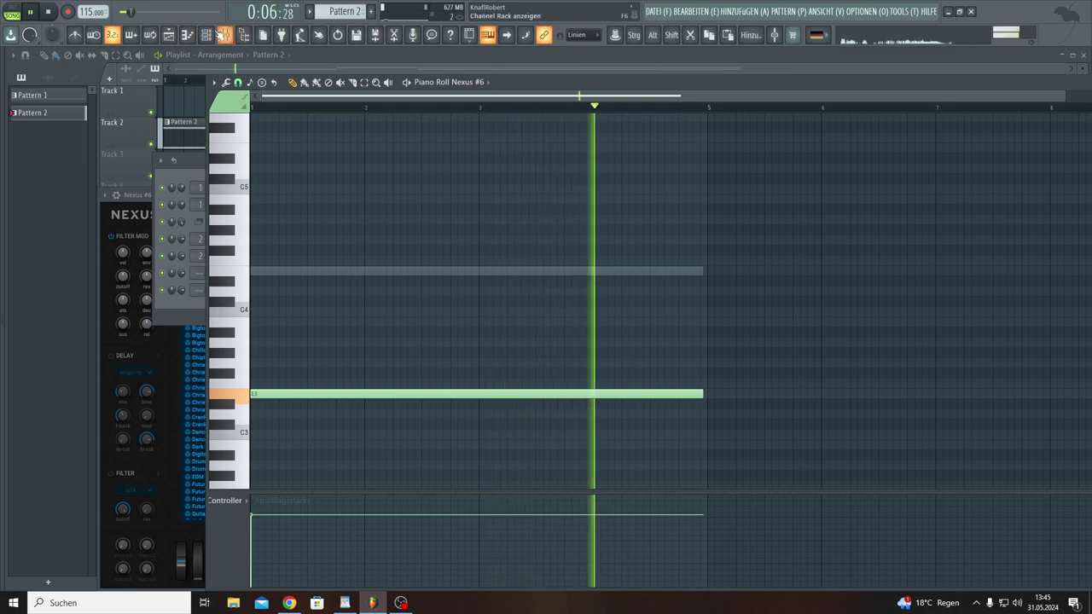
click(175, 39)
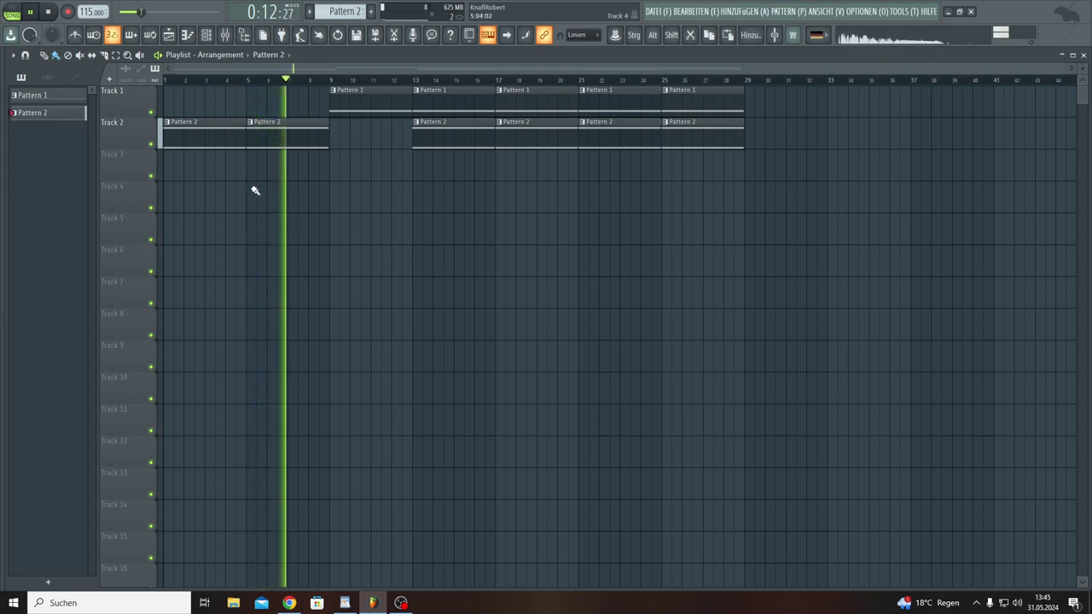
Step: Show the Channel Rack and switch to a new, empty Pattern 3
click(205, 34)
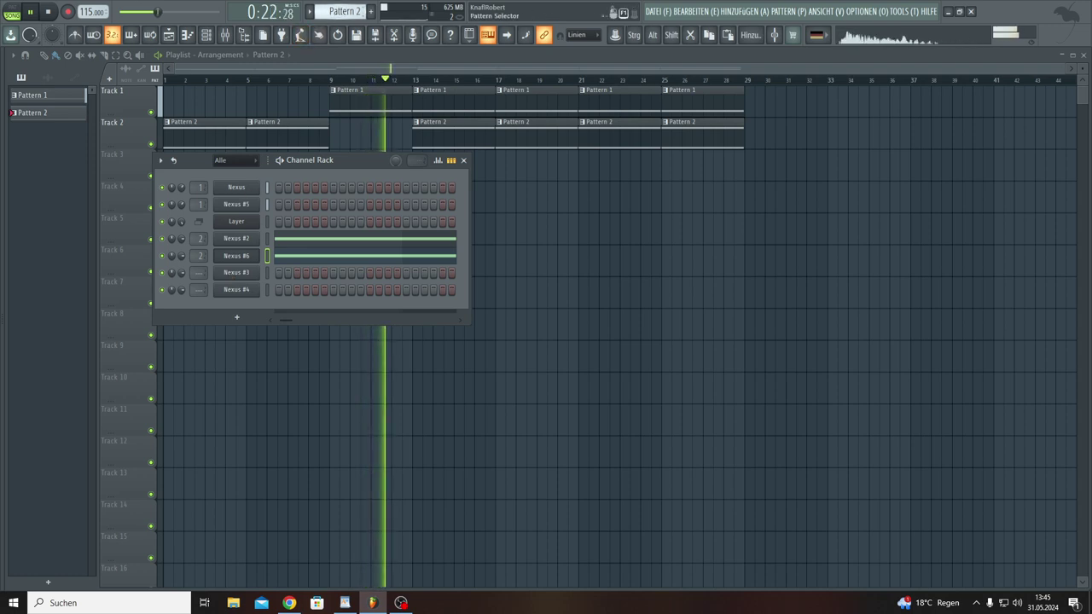
scroll(344, 11, up, 1)
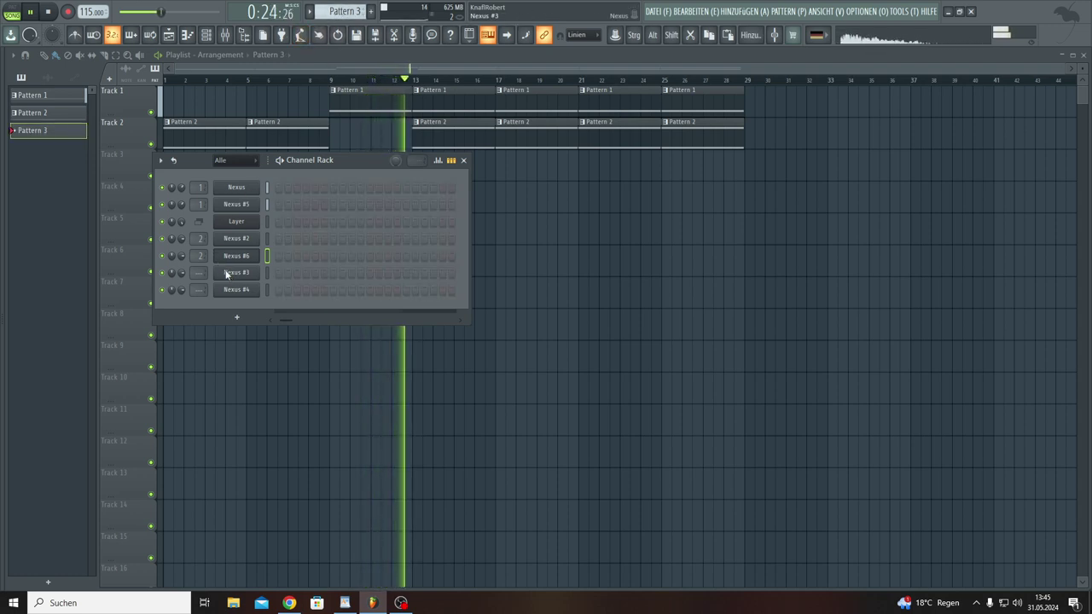
Step: Clone the unconfigured Nexus #3 channel as a spare instance and move the clone's plugin window clear of the Channel Rack
right_click(227, 273)
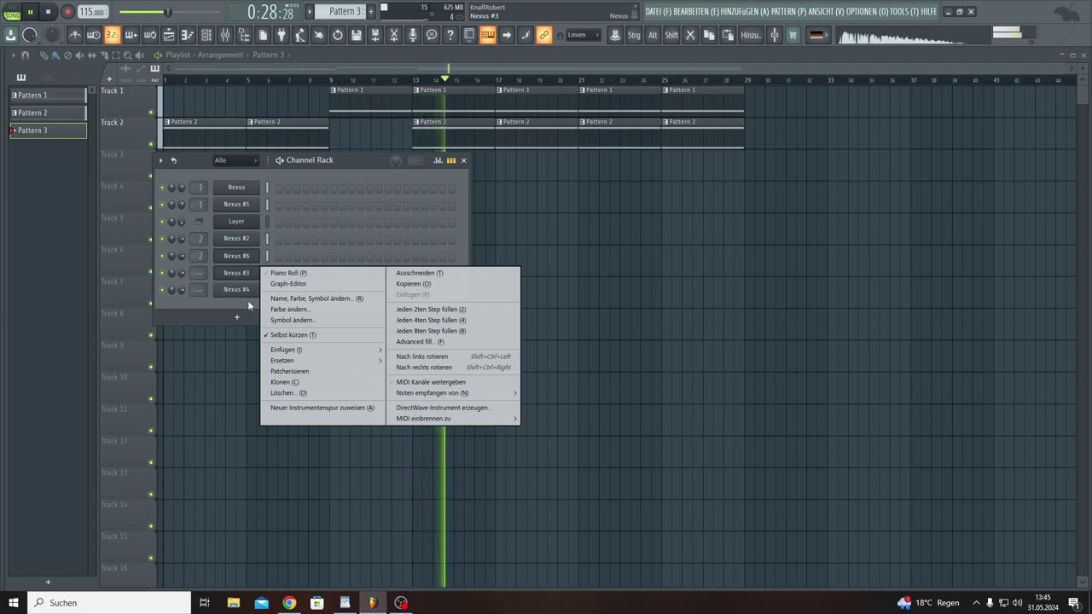
click(286, 382)
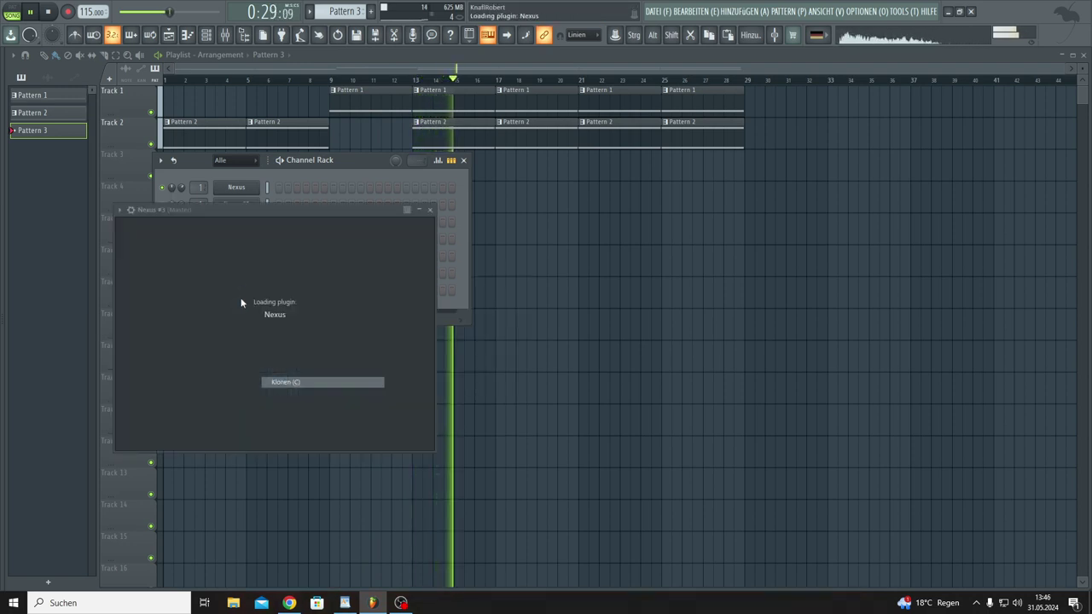
drag(325, 216, 515, 233)
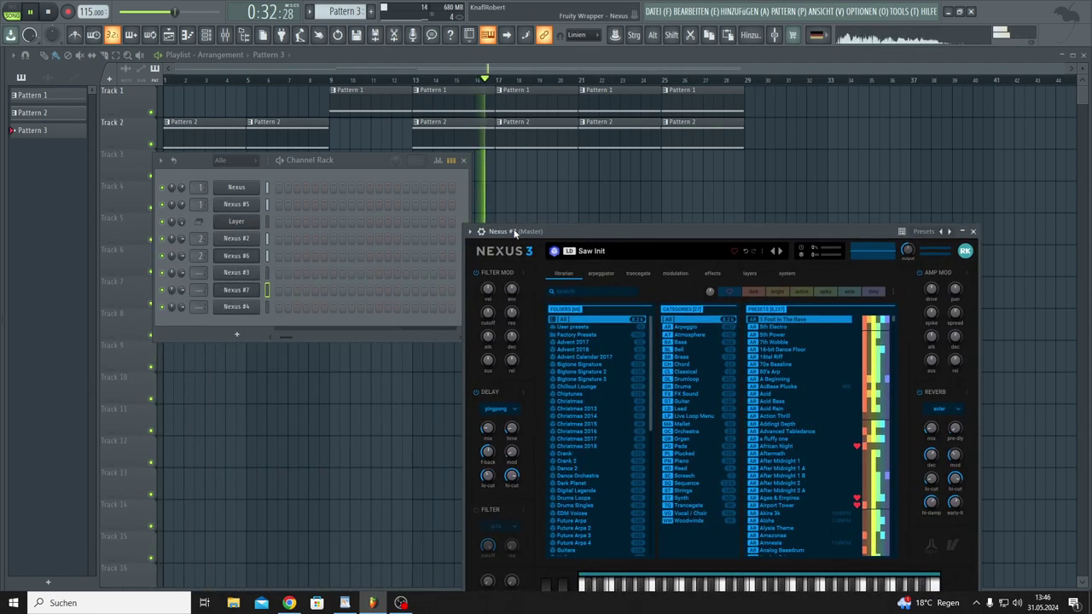
Step: Open the Nexus #3 plugin window beside the Channel Rack and route the channel to mixer insert 3
click(238, 273)
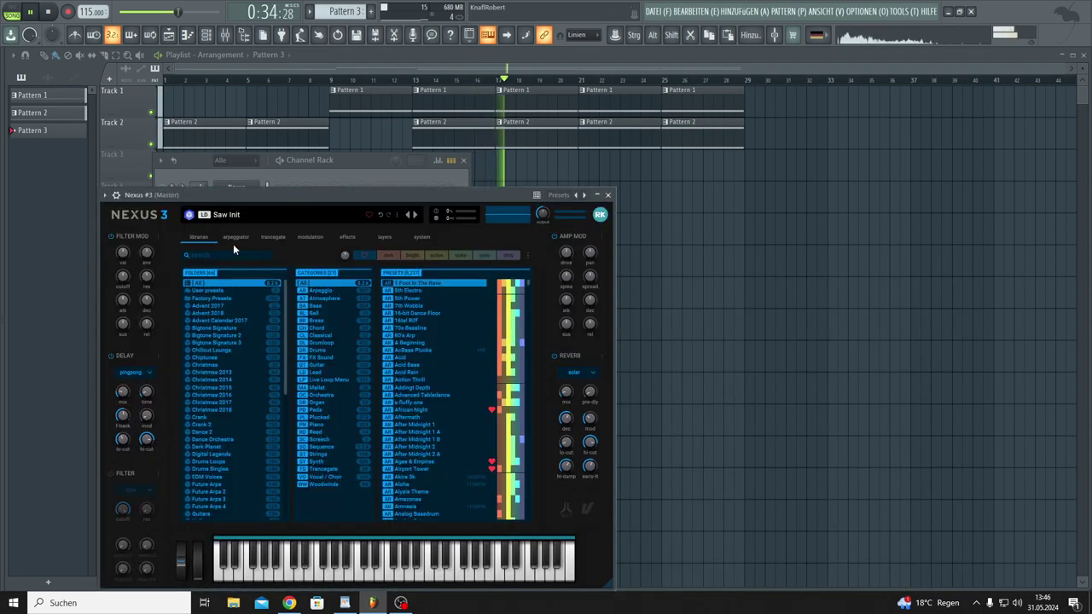
drag(239, 200, 439, 197)
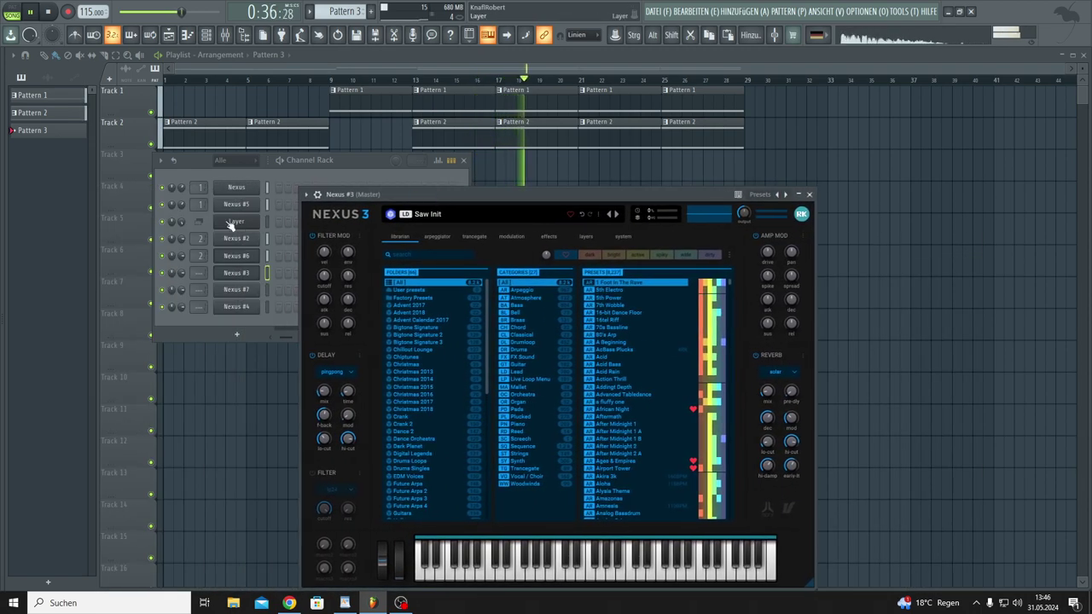
click(191, 276)
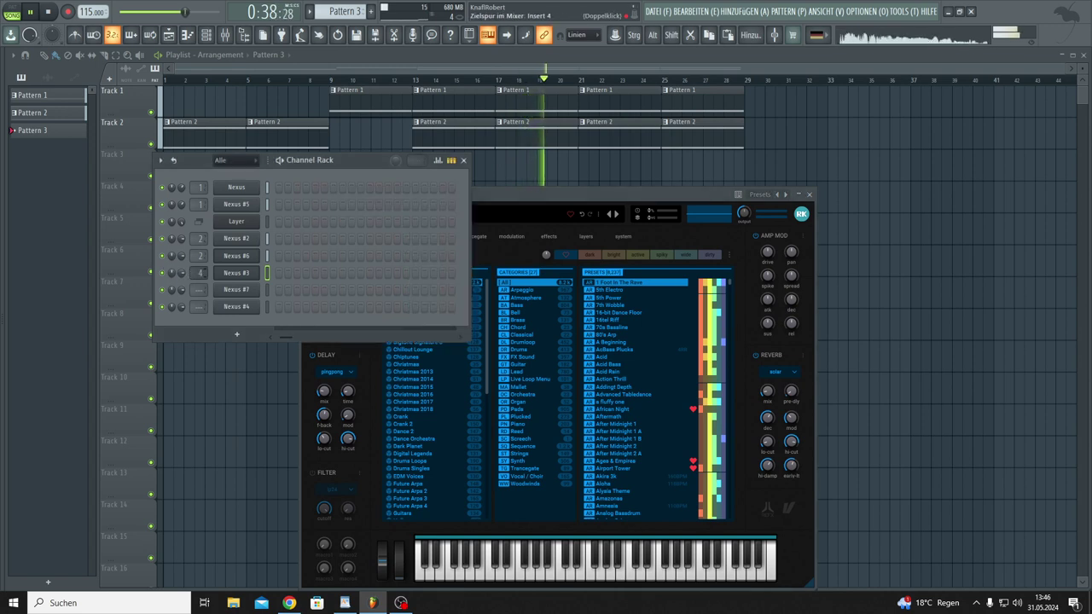
click(561, 200)
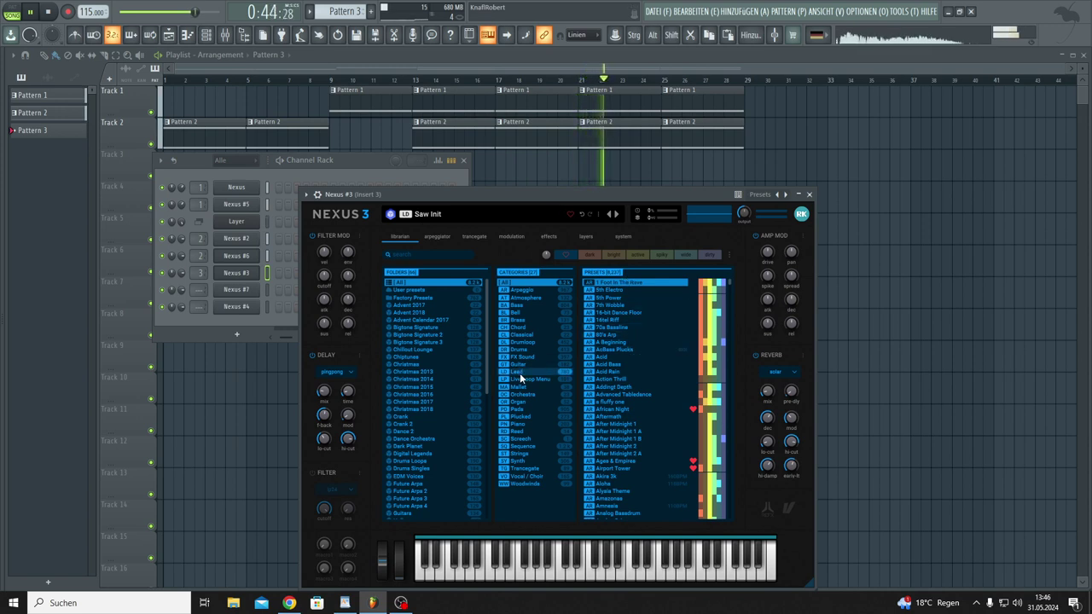
Step: Browse the Drumloop category in Nexus #3 and load the Bongo Loops 3 preset
scroll(429, 416, down, 3)
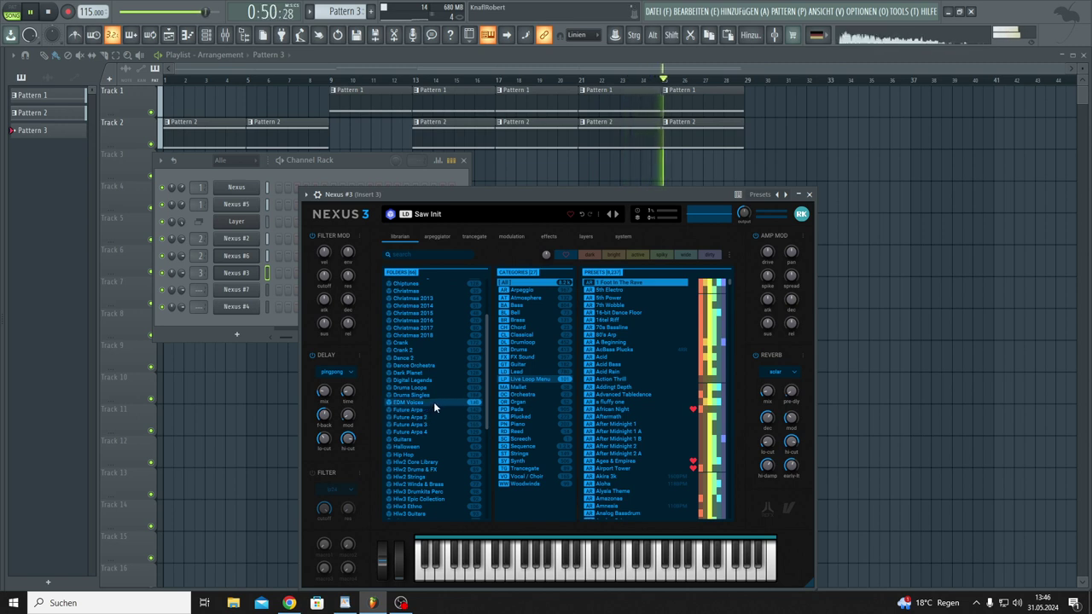
click(533, 341)
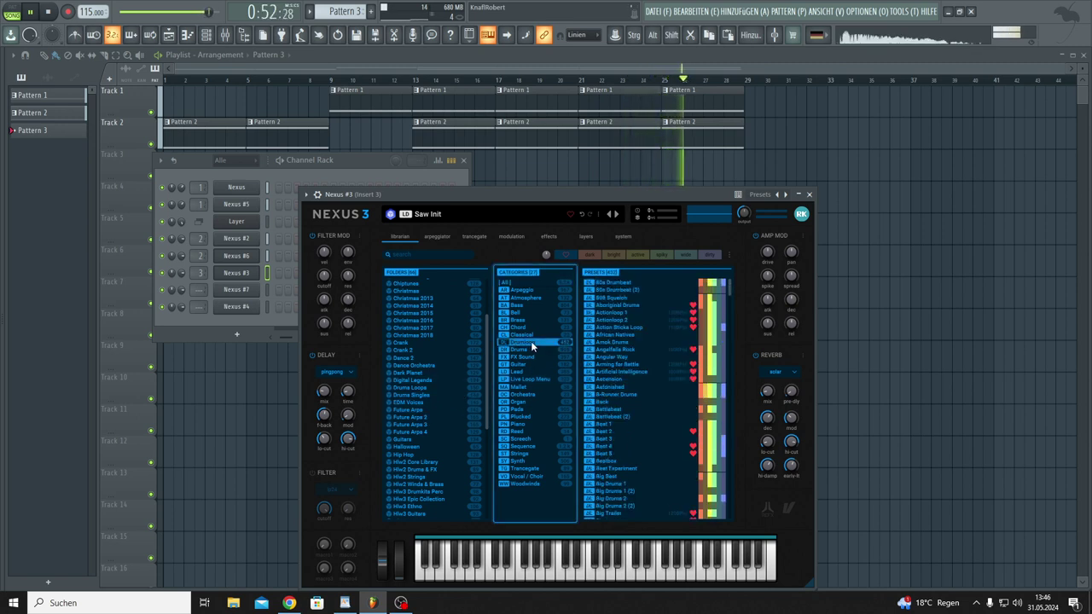
scroll(627, 410, down, 1)
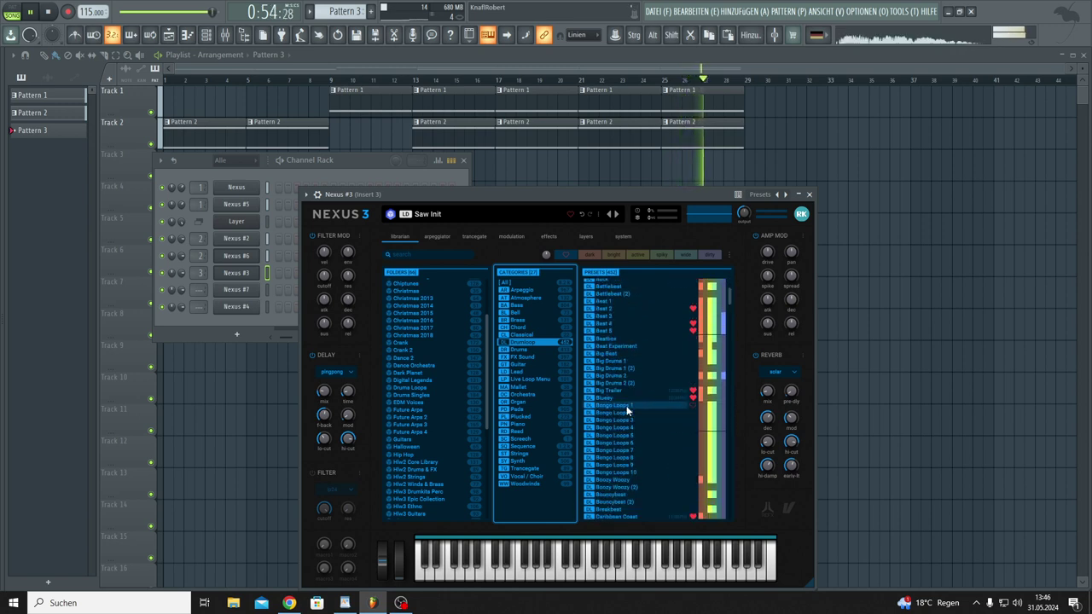
click(603, 413)
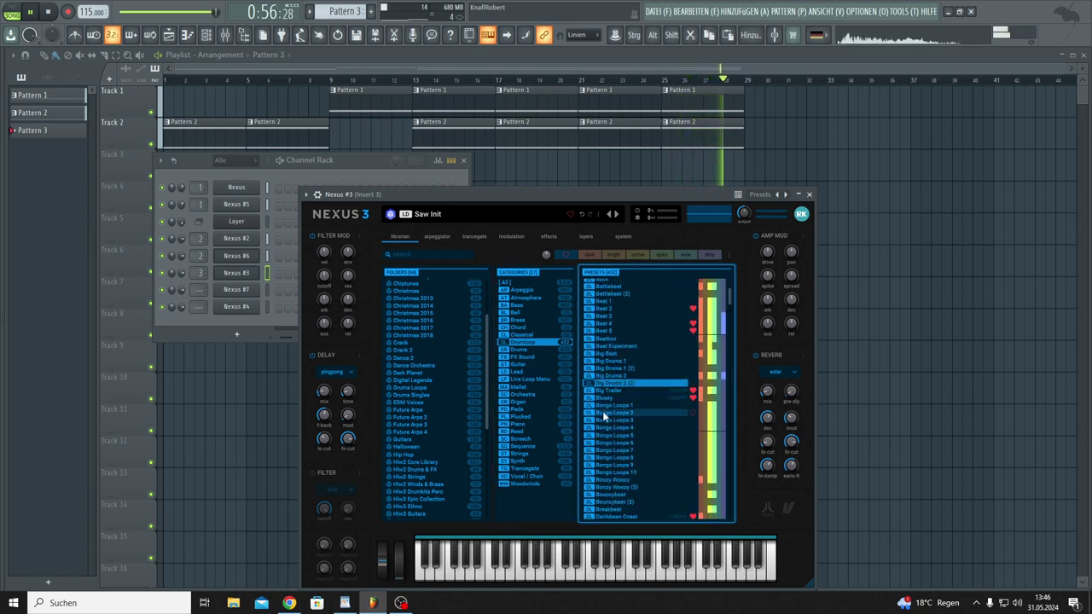
scroll(603, 411, down, 2)
click(597, 390)
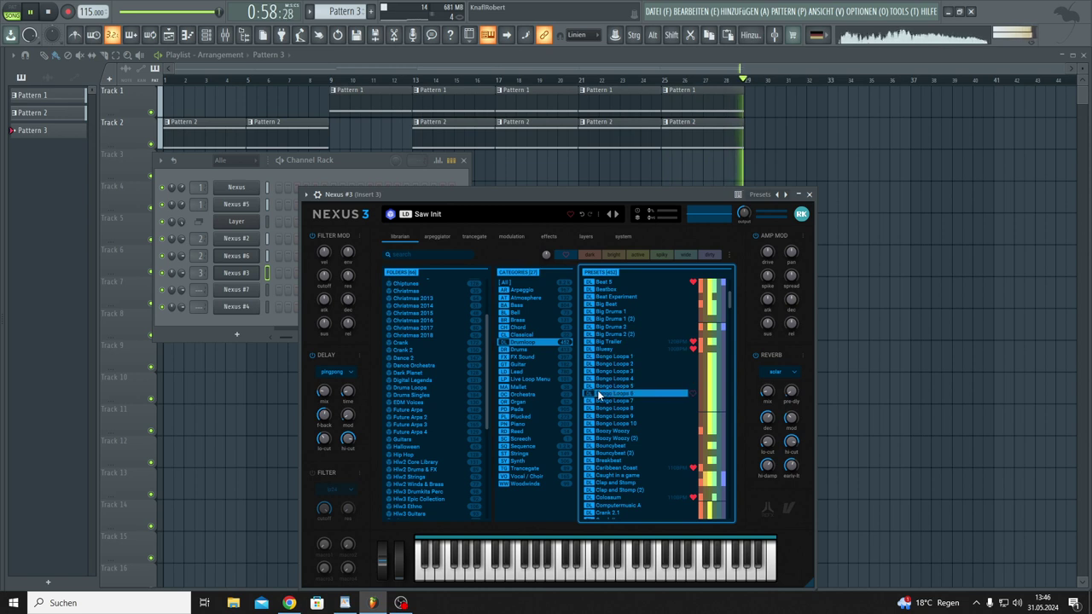
click(598, 408)
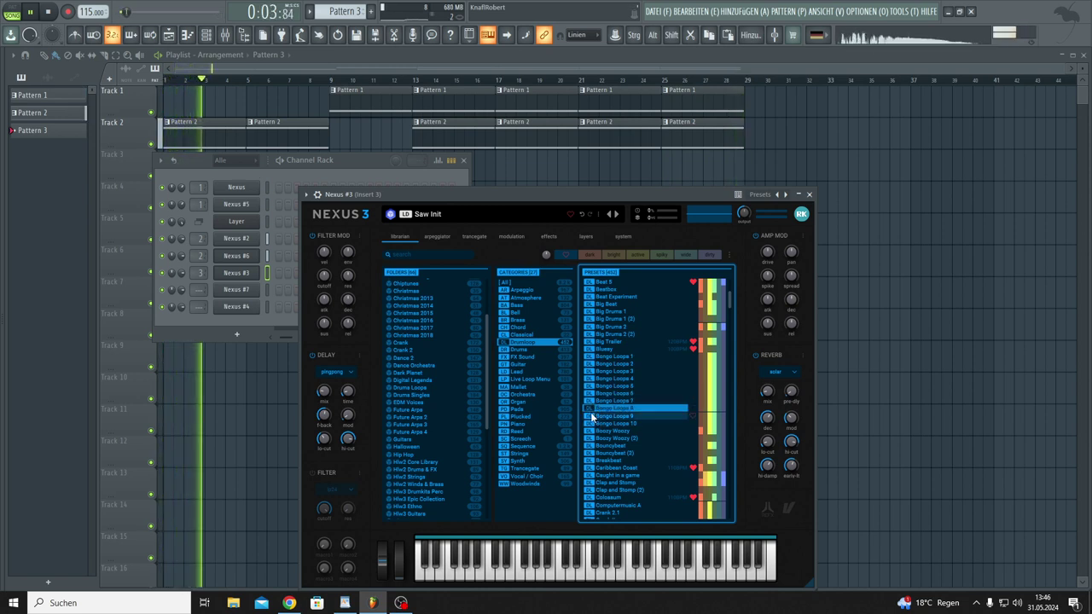
click(592, 417)
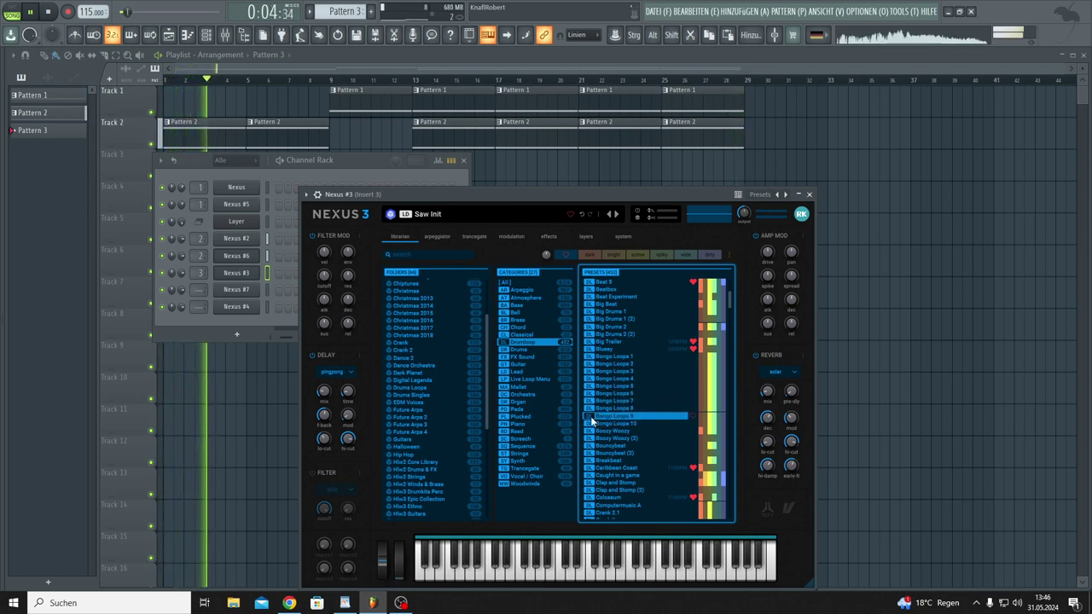
click(598, 372)
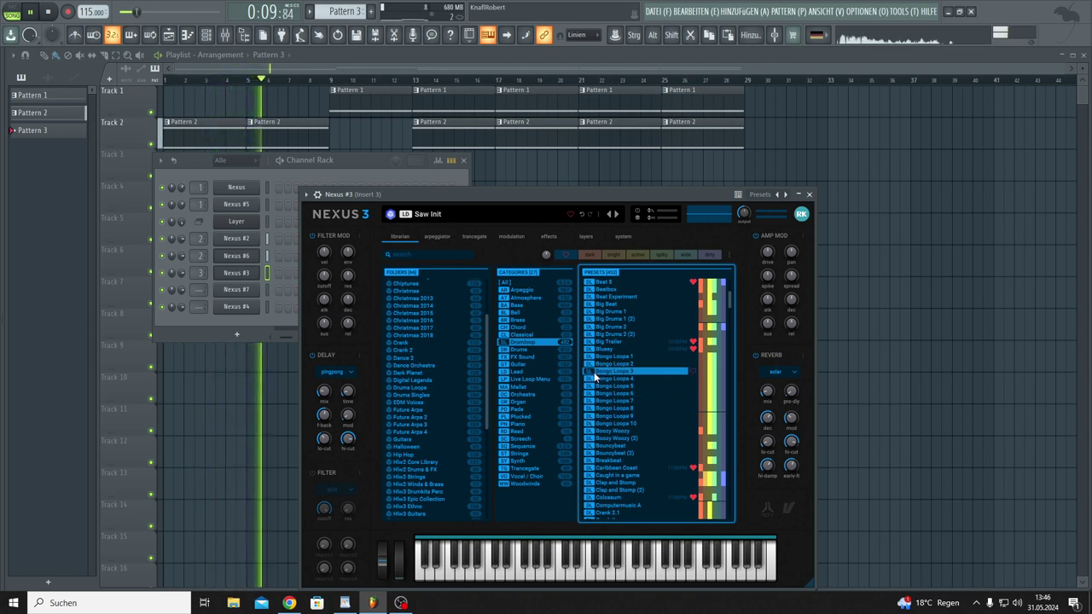
click(595, 376)
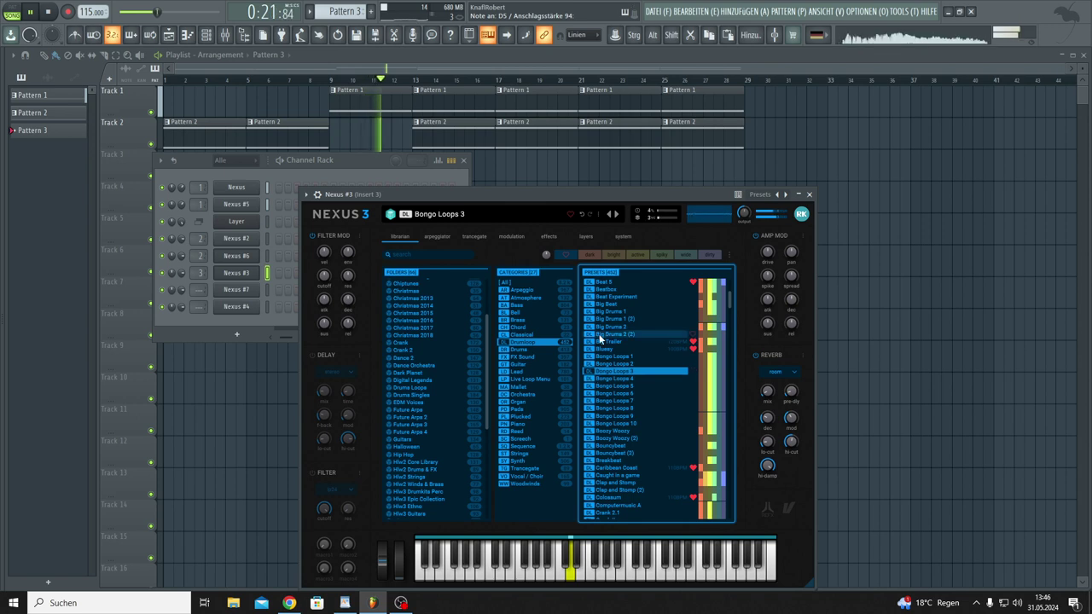
Step: Try the half tempo-sync setting for Bongo Loops 3 in the Nexus #3 system settings
click(621, 239)
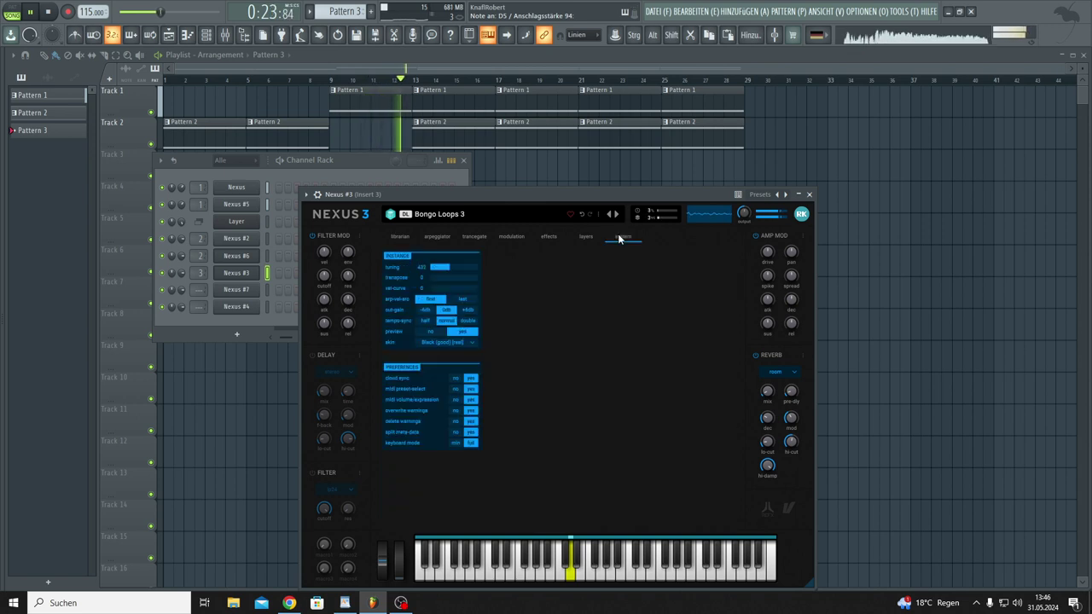
click(424, 321)
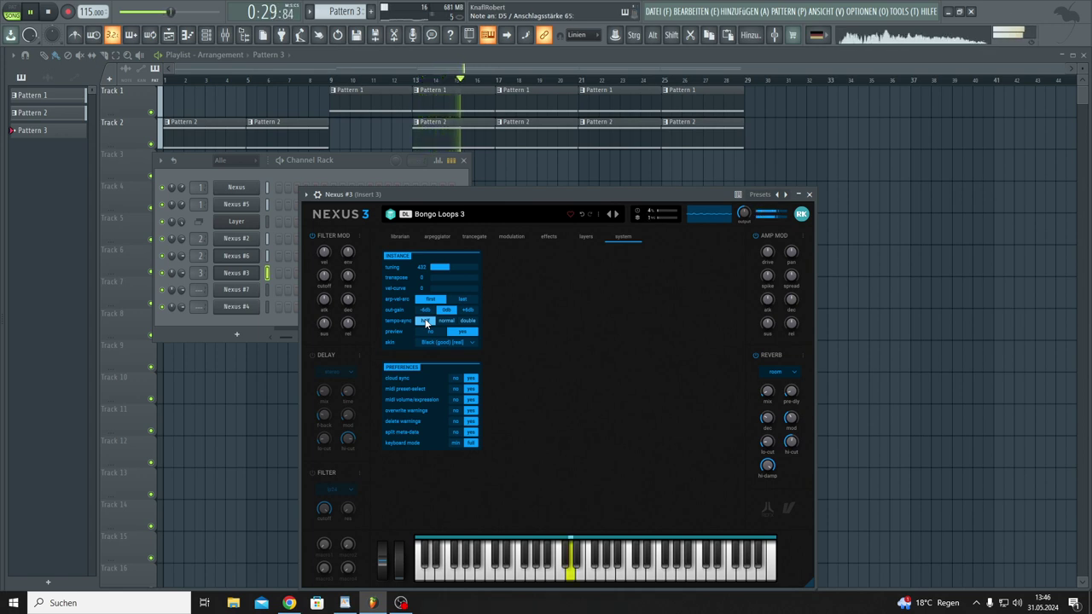
Step: Clone the Nexus #3 channel with its Bongo Loops 3 preset and mixer insert 3 routing
click(361, 160)
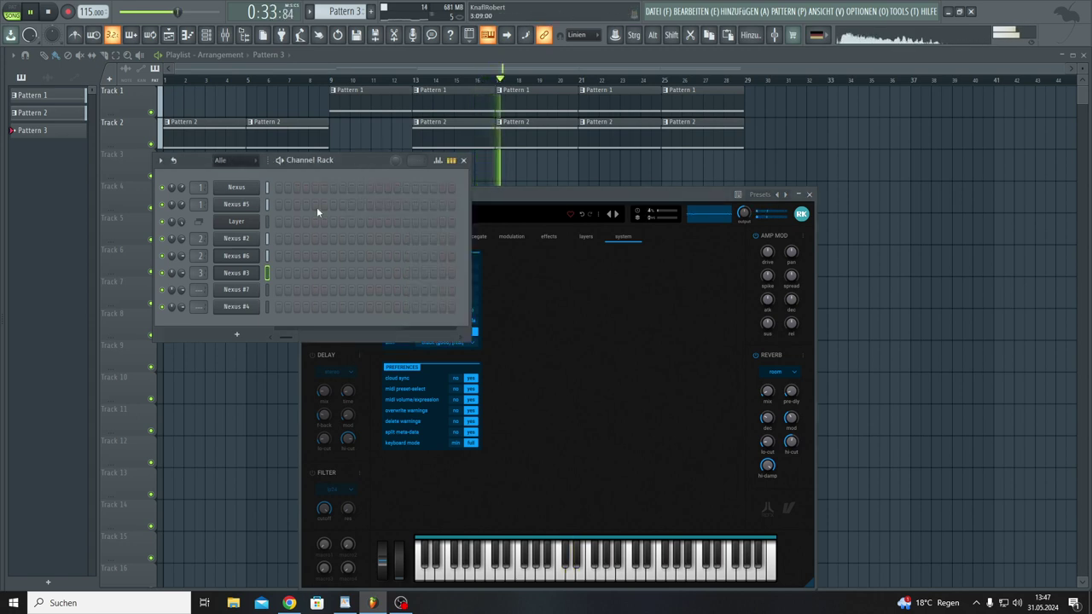
right_click(227, 277)
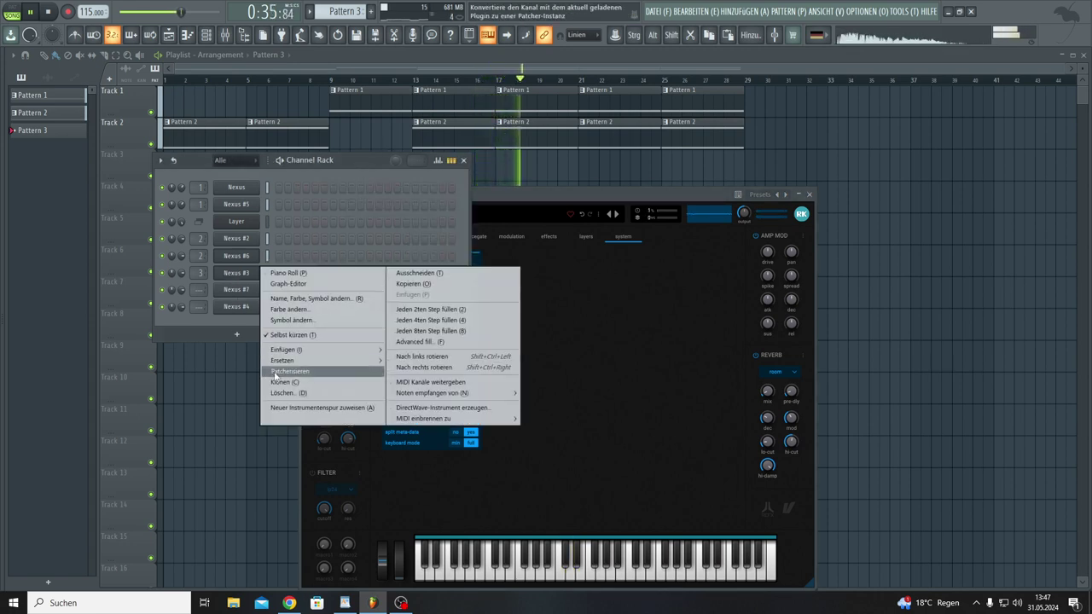
click(278, 382)
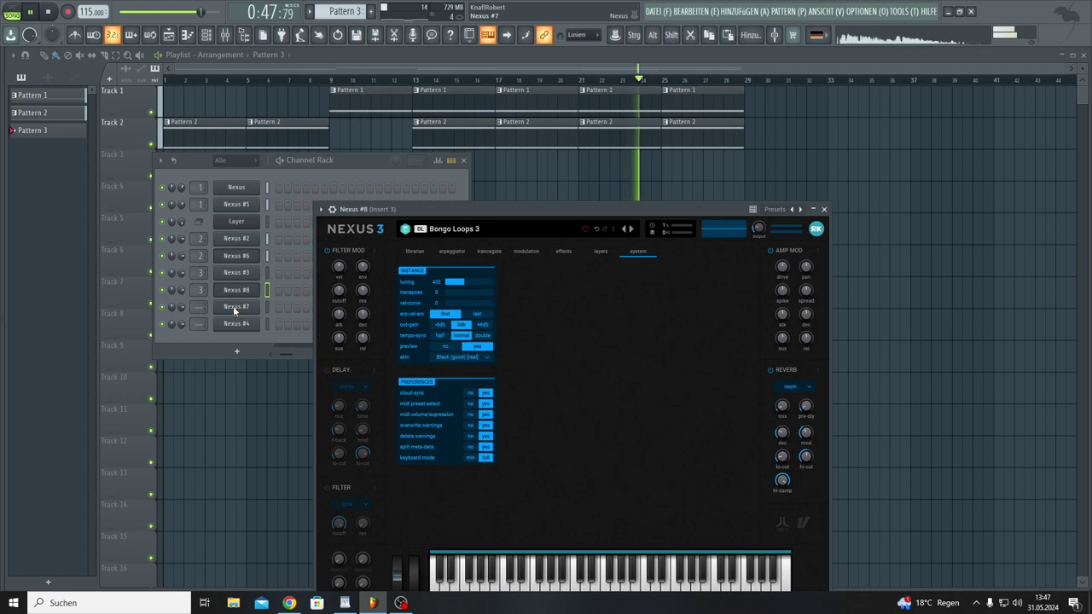
Step: Insert a Layer channel between Nexus #8 and Nexus #7 and move its settings window off the Channel Rack
right_click(259, 305)
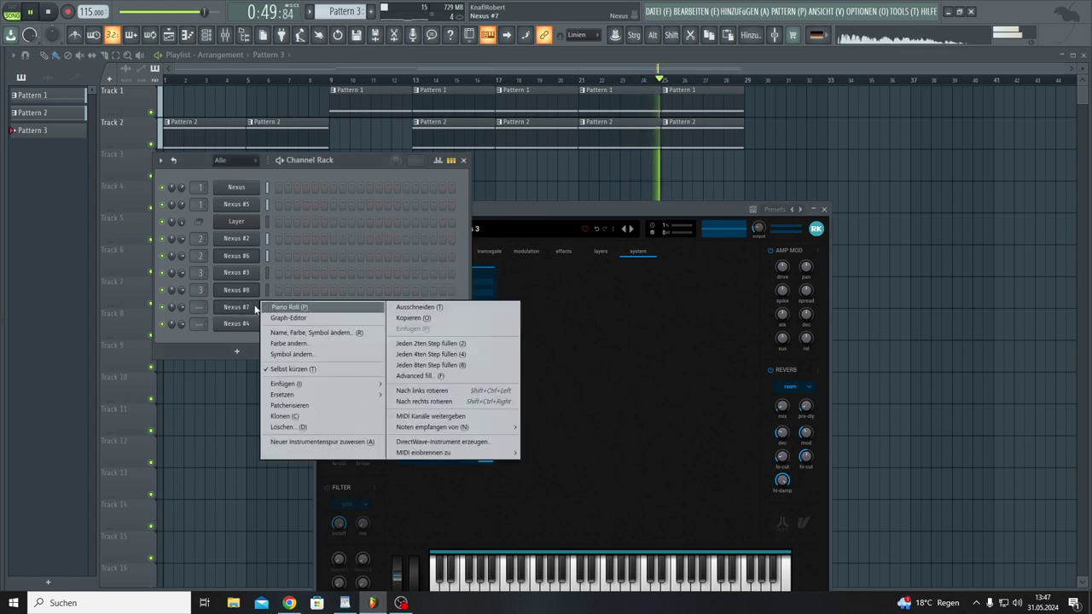
mouse_move(284, 385)
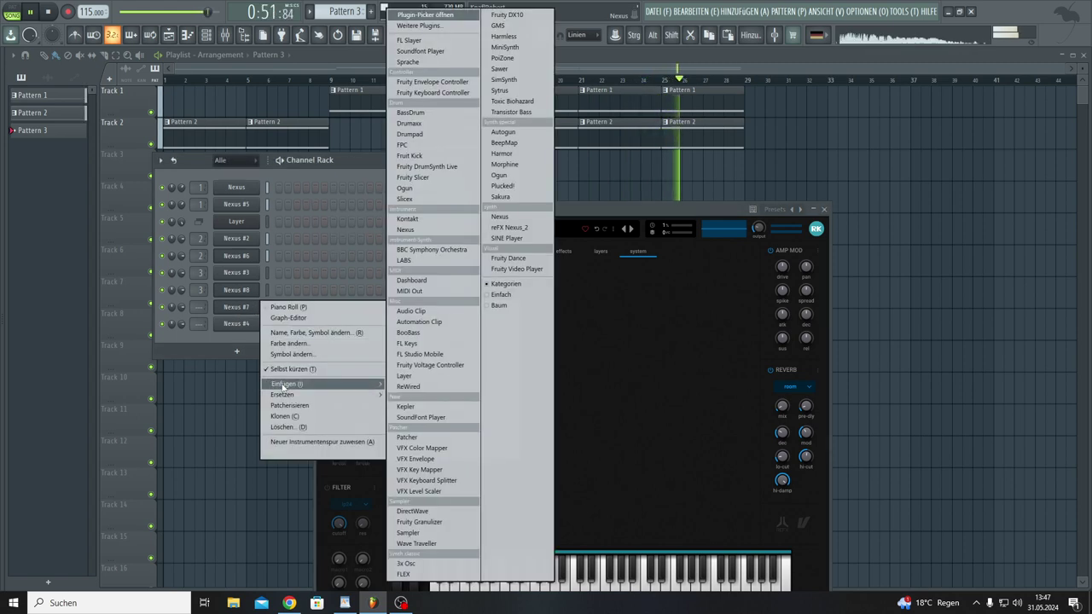
click(404, 376)
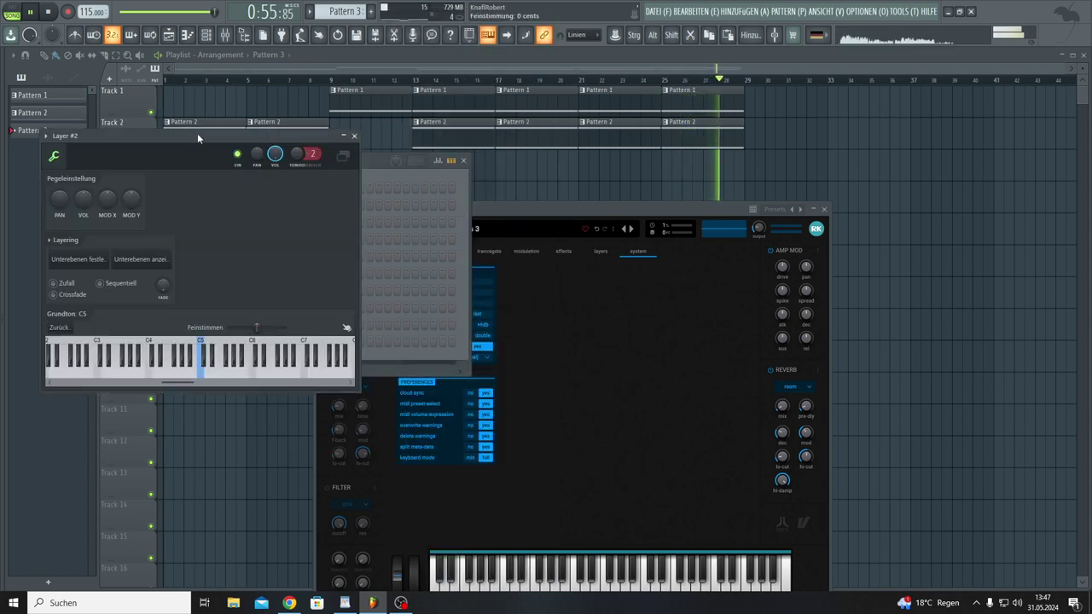
drag(197, 134, 549, 219)
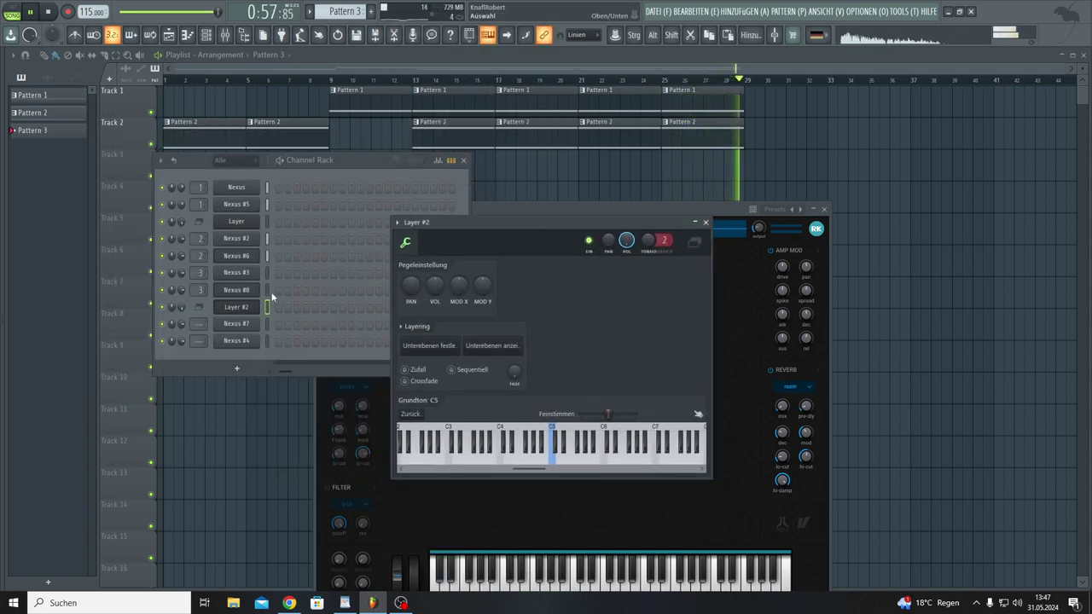
Step: Select Nexus #3 and Nexus #8 and assign them as the child channels of Layer #2
drag(267, 289, 266, 273)
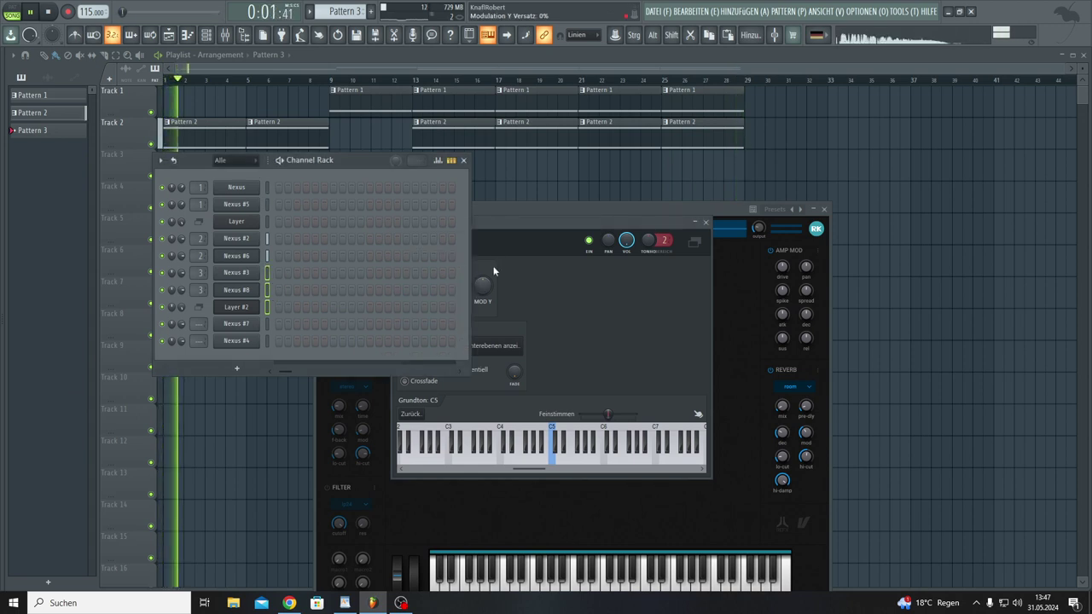
drag(504, 223, 559, 265)
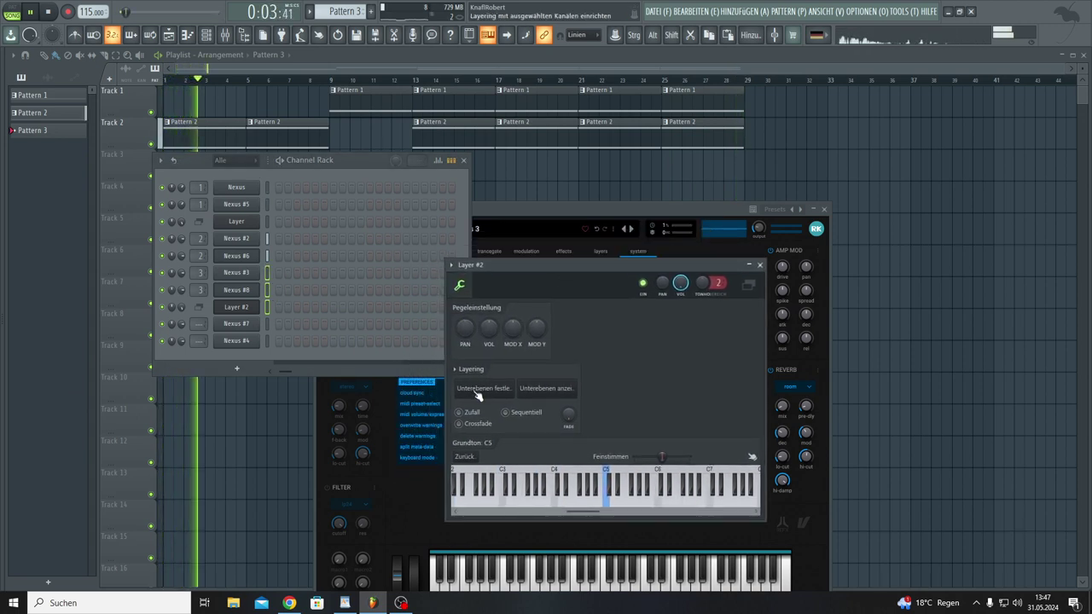
click(254, 310)
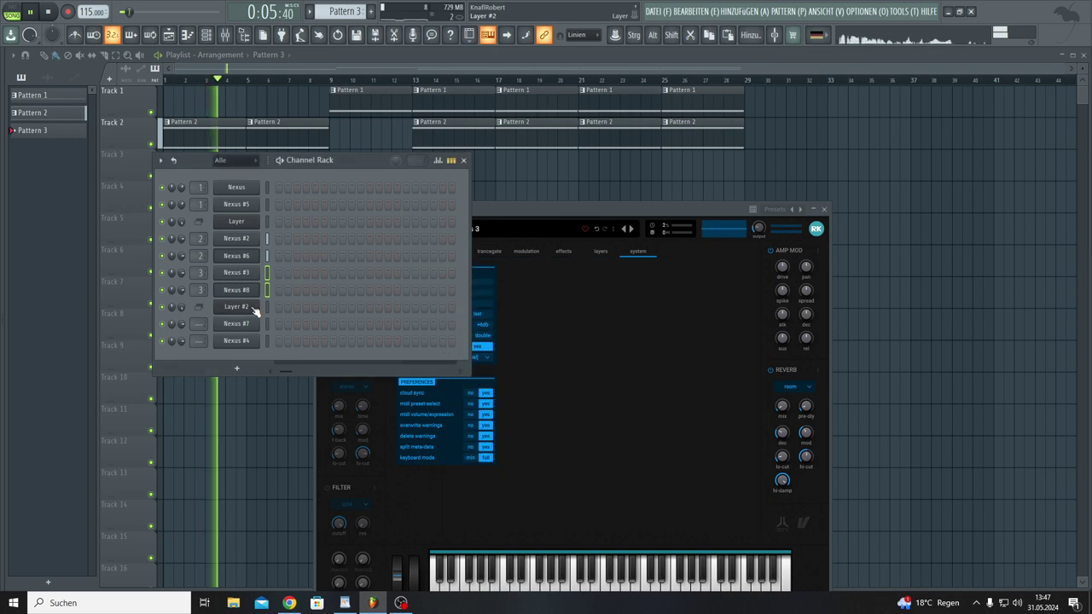
click(254, 310)
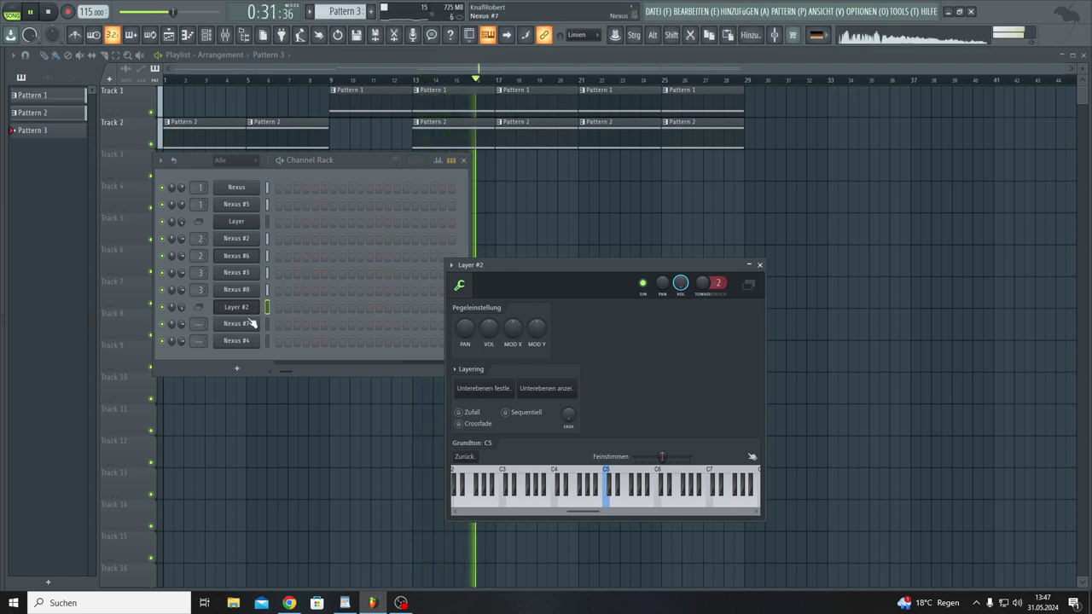
Step: Place an F4 note of nearly four bars at bar 1 in the Layer #2 Piano Roll
right_click(256, 309)
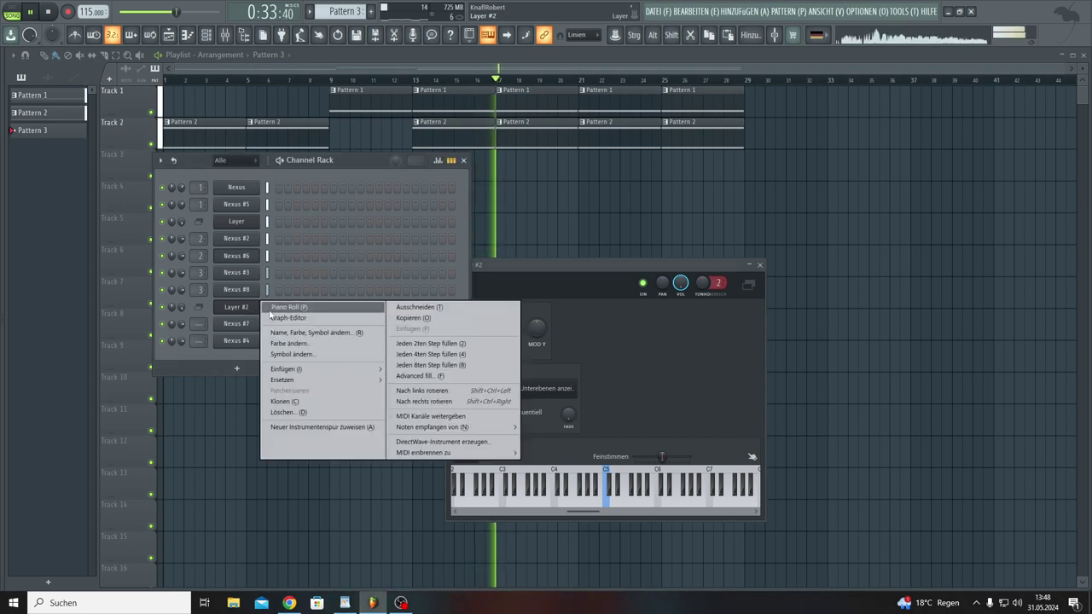
click(268, 309)
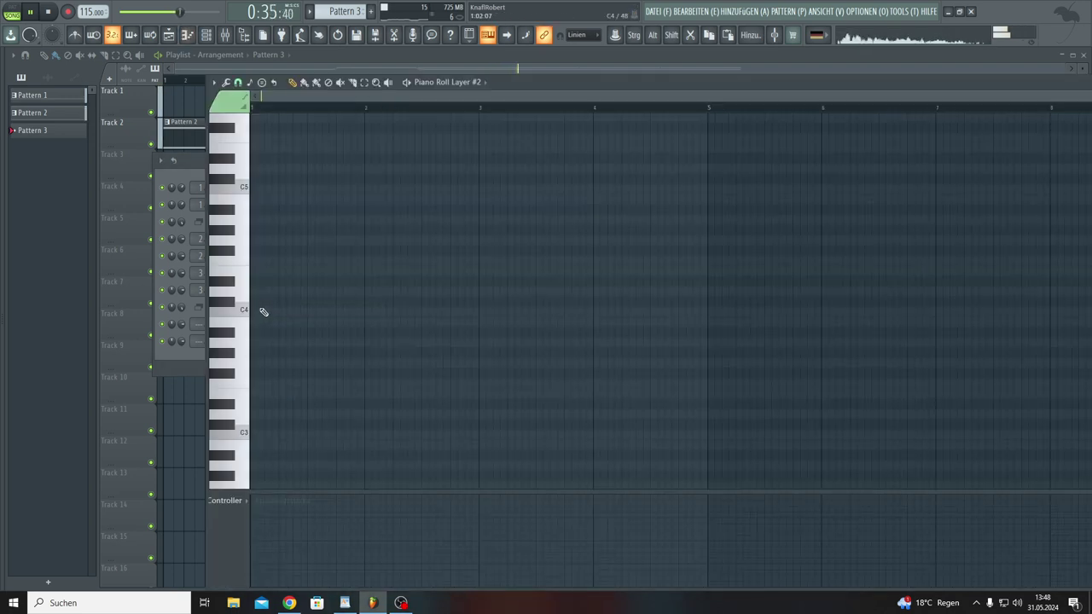
click(254, 261)
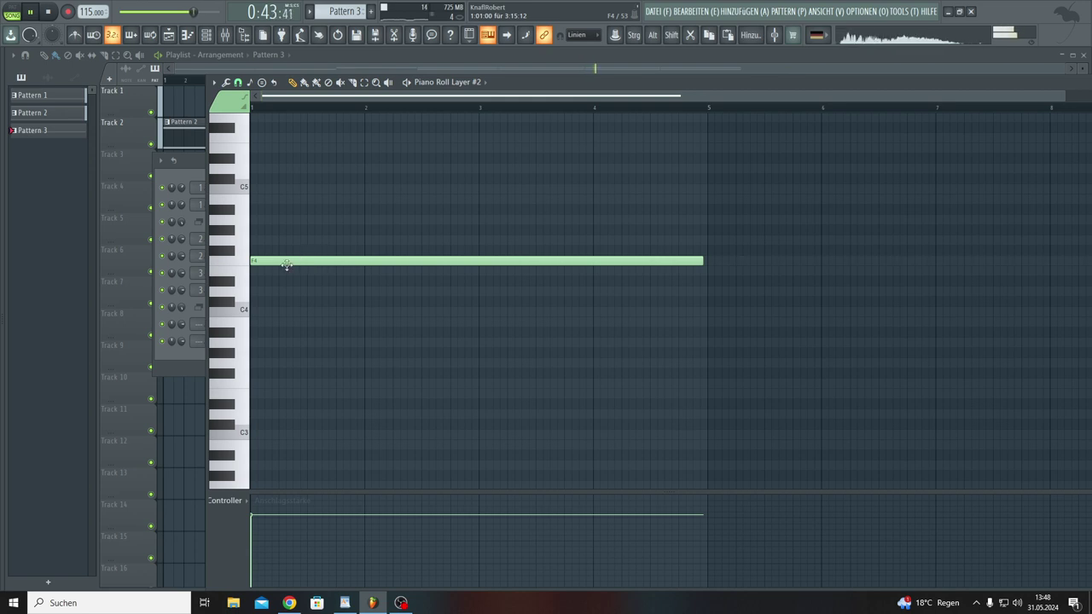
Step: In the Playlist, repeat the four paired Pattern 1 and Pattern 2 clips from bar 33 and place Pattern 3 at bar 29 on Track 3
key(F5)
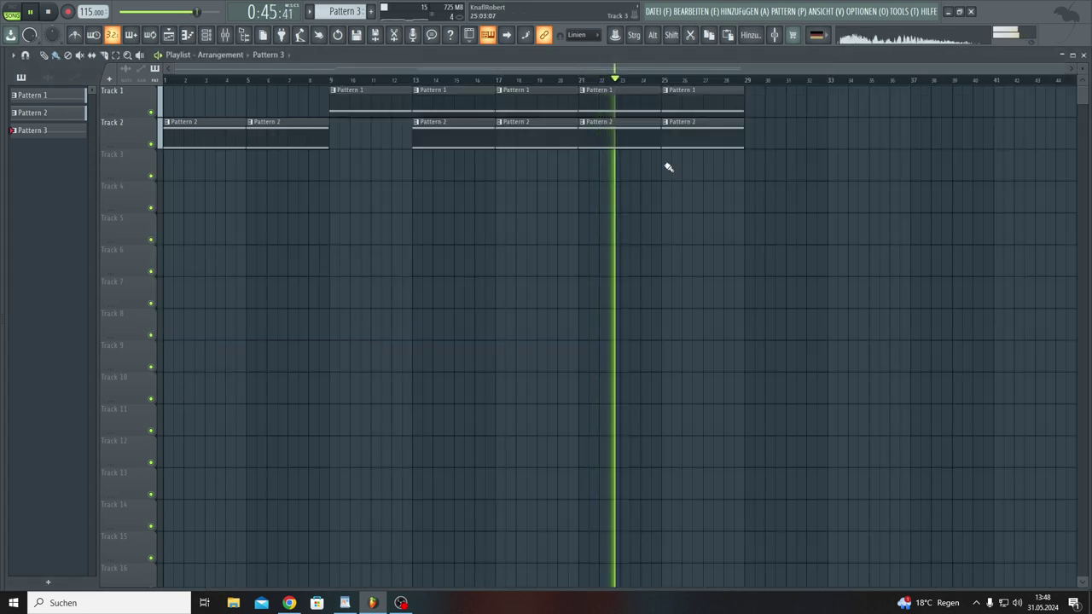
click(746, 171)
mouse_move(703, 180)
mouse_down()
mouse_move(443, 95)
mouse_move(870, 115)
mouse_move(859, 114)
mouse_up()
mouse_move(845, 153)
mouse_down()
mouse_move(836, 175)
mouse_move(817, 173)
mouse_up()
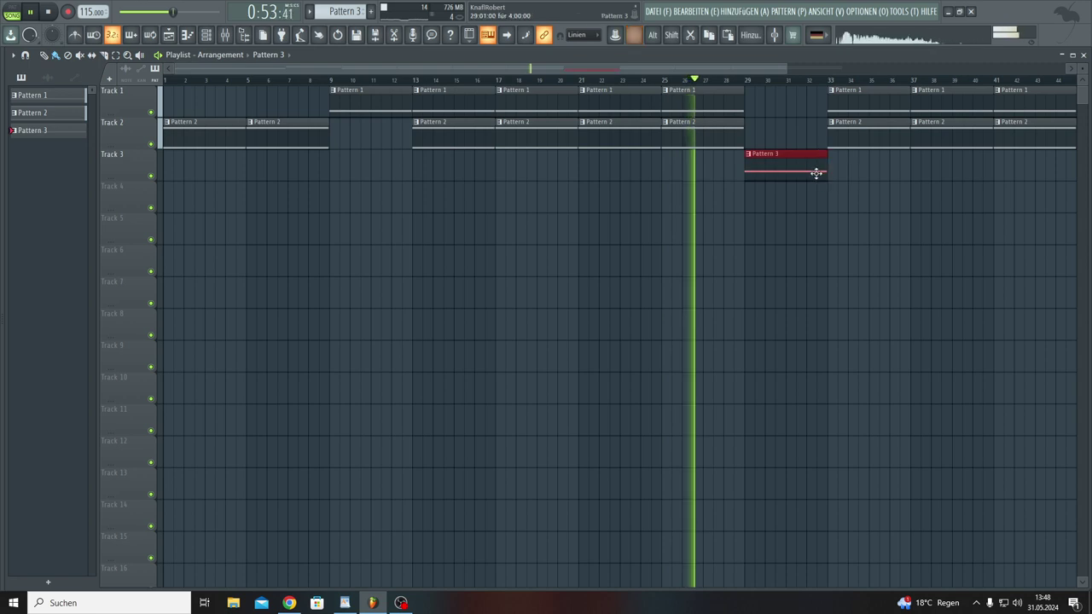
Step: Duplicate the Pattern 3 clip on Track 3 three times so the clips run from bar 29 through bar 44
key(ctrl+b)
key(ctrl+b)
key(ctrl+b)
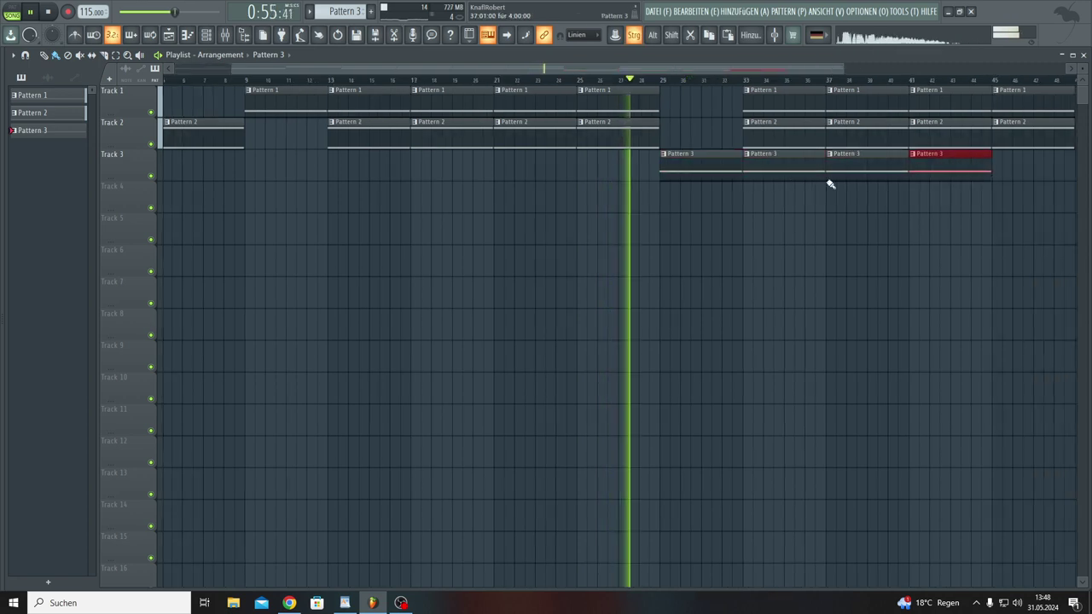
Step: Extend the run of Pattern 3 clips on Track 3 to bar 48, leaving out the surplus duplicate
key(ctrl+b)
key(ctrl+b)
right_click(947, 162)
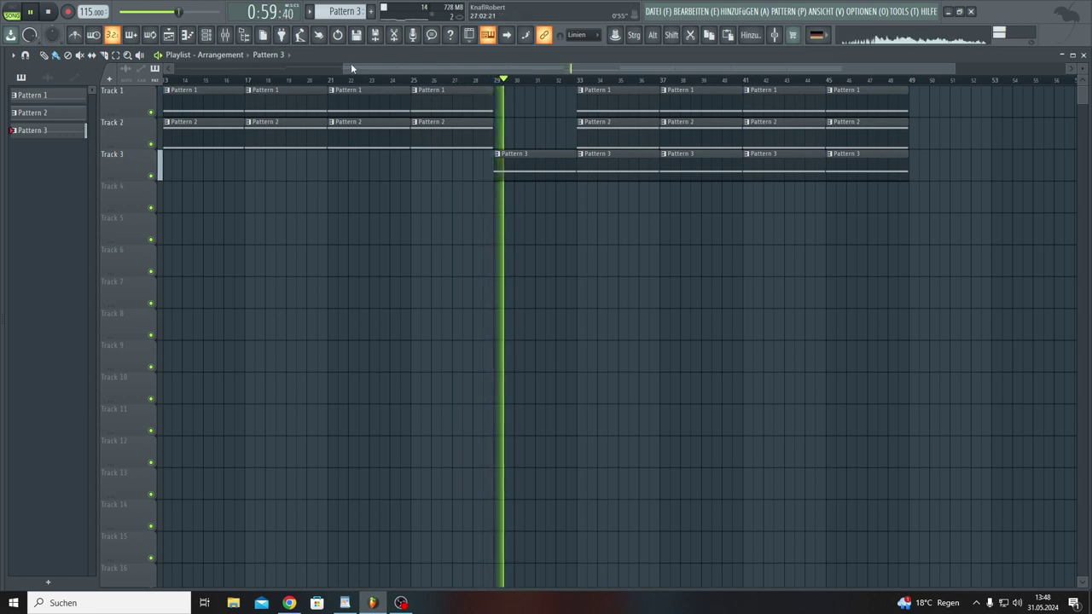
drag(344, 68, 166, 66)
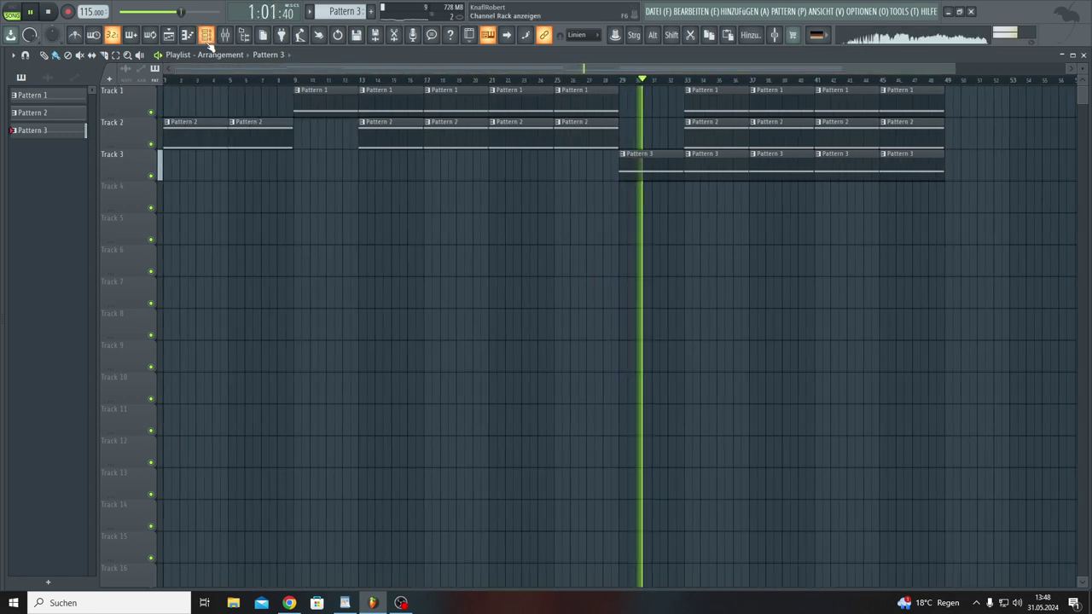
Step: Adjust the panning of Nexus #8 and lower the channel volumes of Nexus #8 and Nexus #3 in the Channel Rack
key(F6)
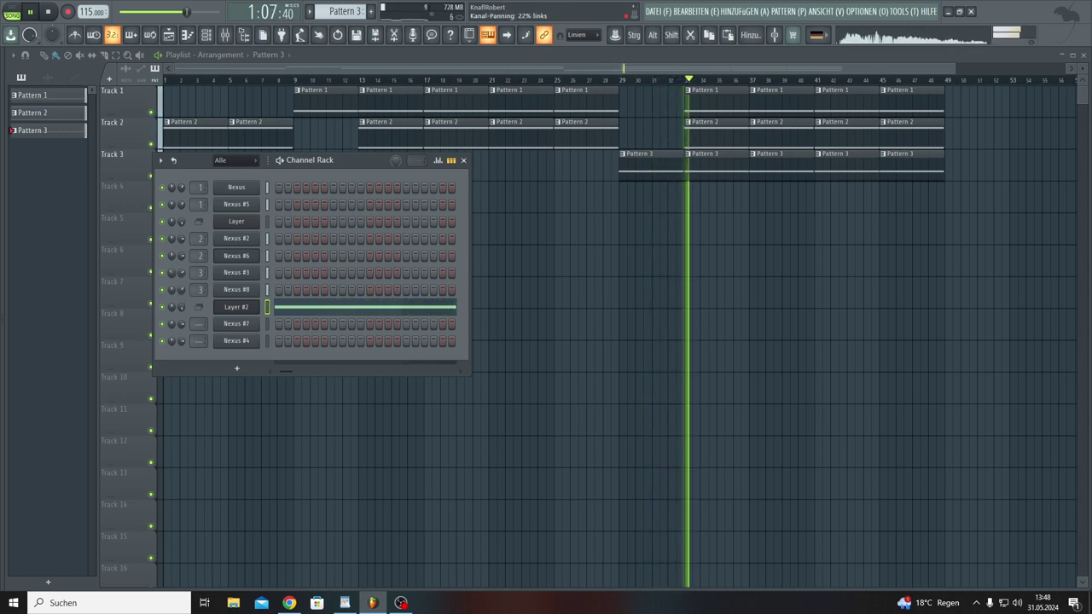
drag(172, 290, 173, 267)
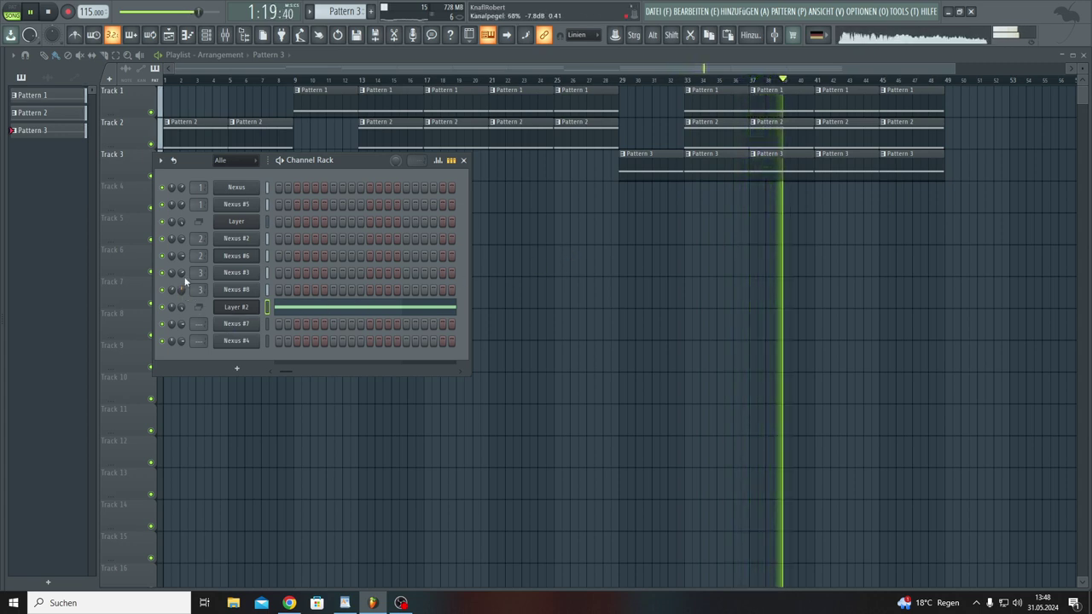
scroll(181, 272, up, 3)
scroll(181, 272, down, 3)
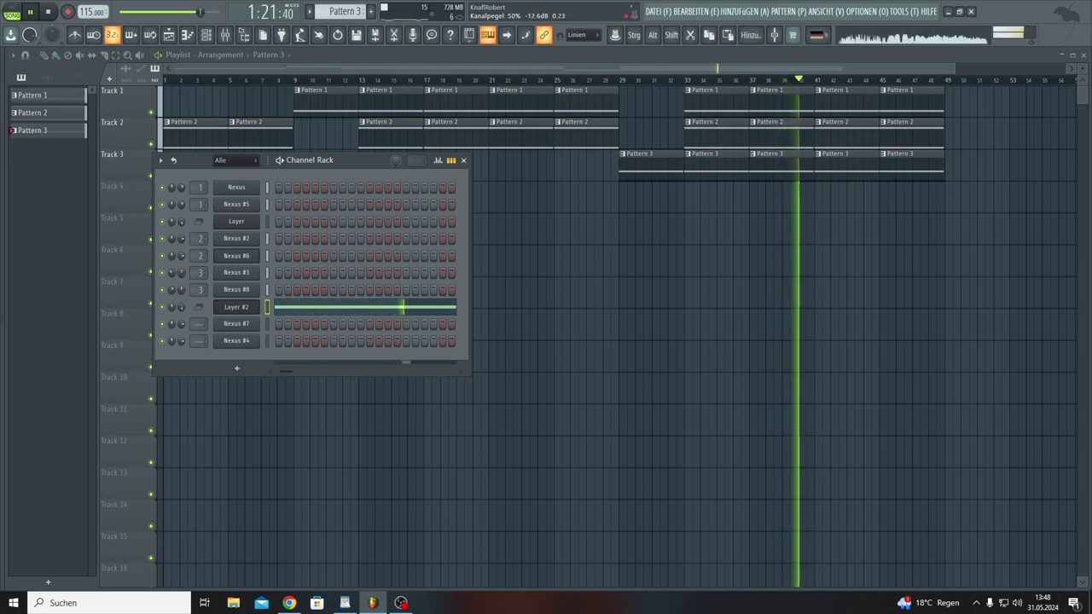
scroll(181, 272, down, 4)
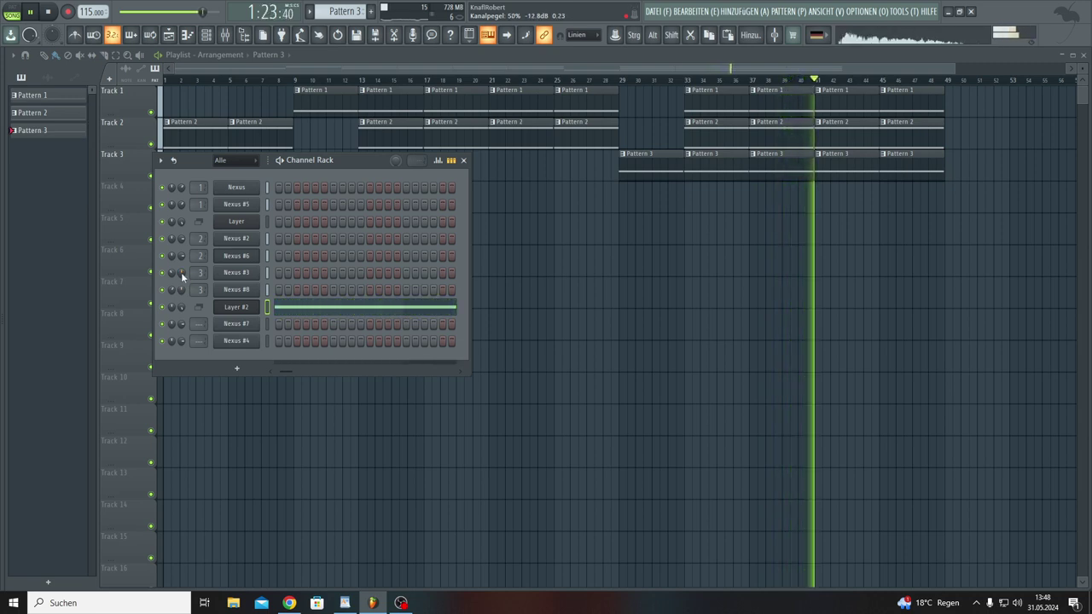
scroll(181, 272, up, 2)
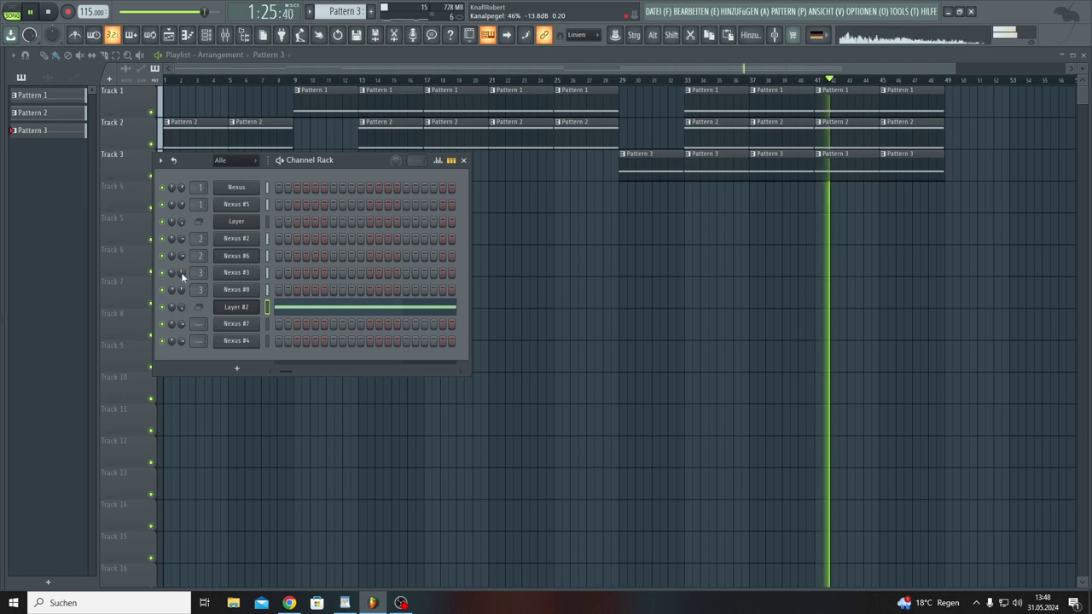
scroll(181, 273, down, 5)
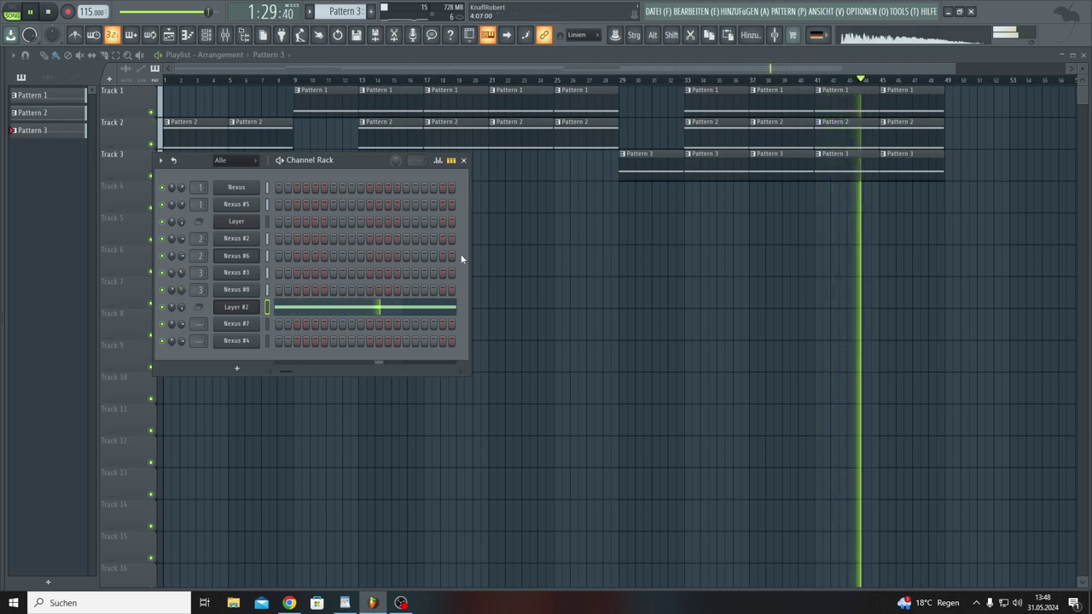
click(499, 243)
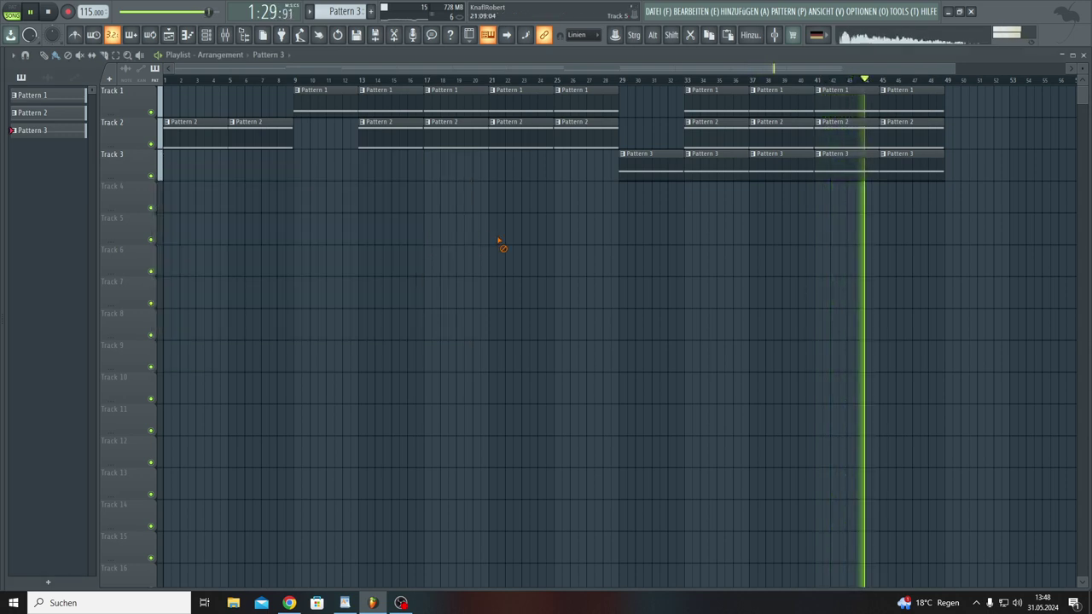
Step: Clone the Nexus #4 channel and arrange the new plugin window and the Channel Rack side by side
click(206, 36)
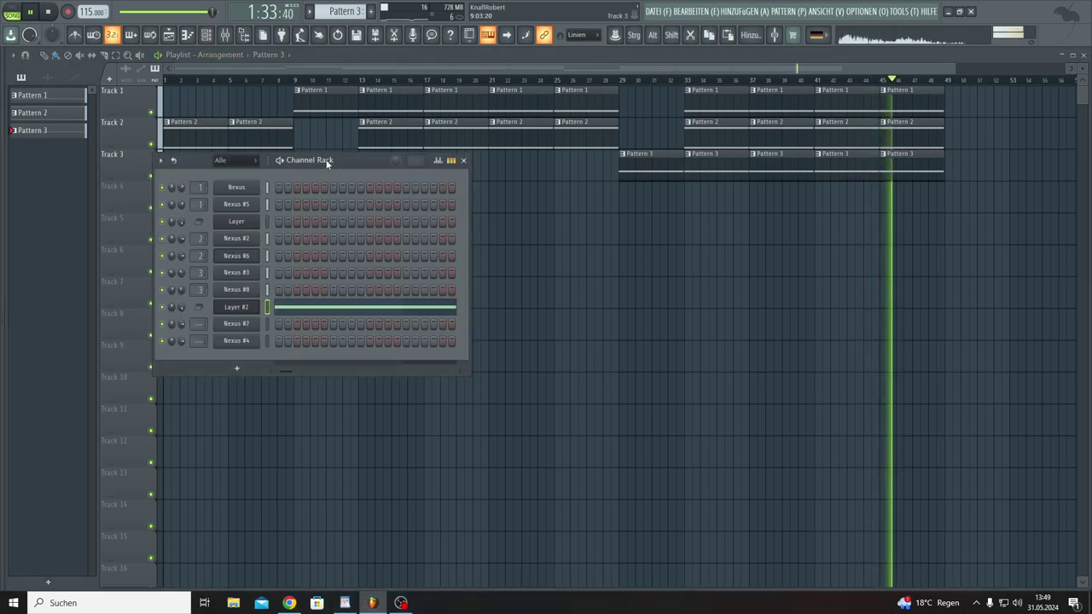
drag(326, 159, 520, 217)
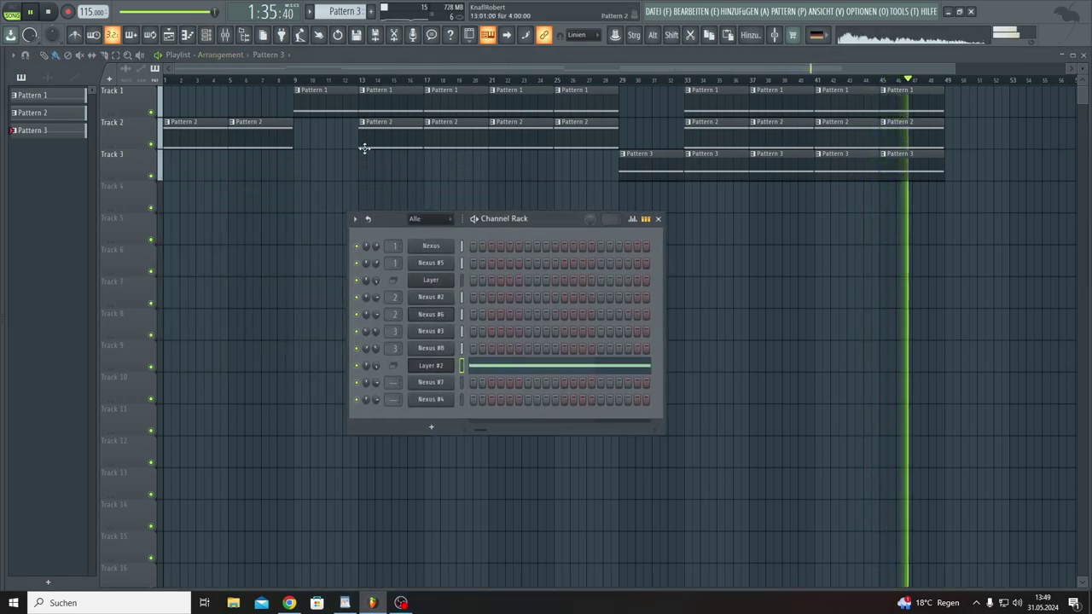
right_click(452, 398)
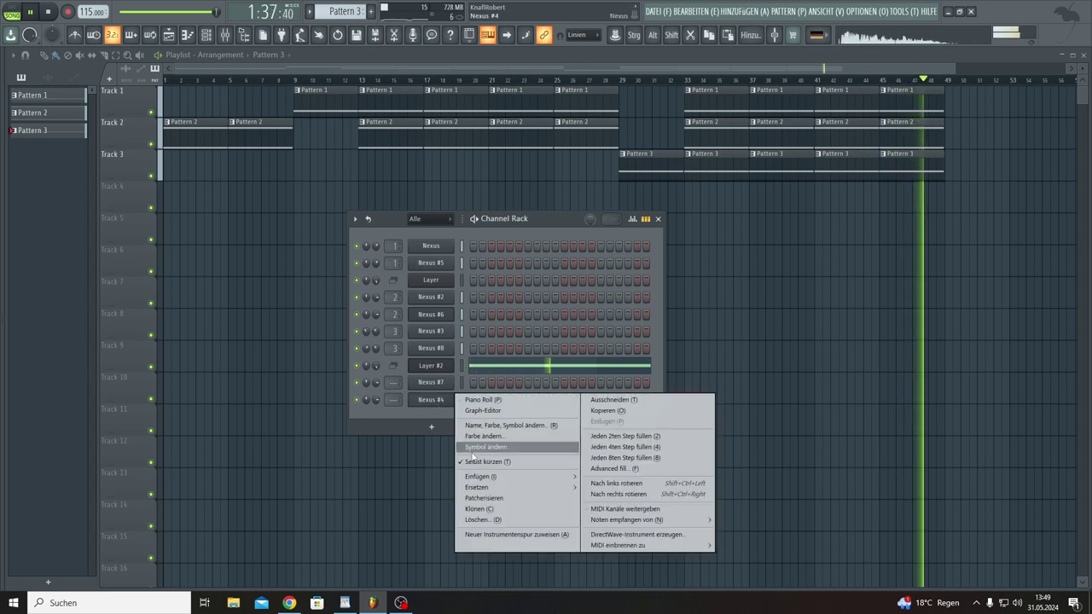
click(504, 509)
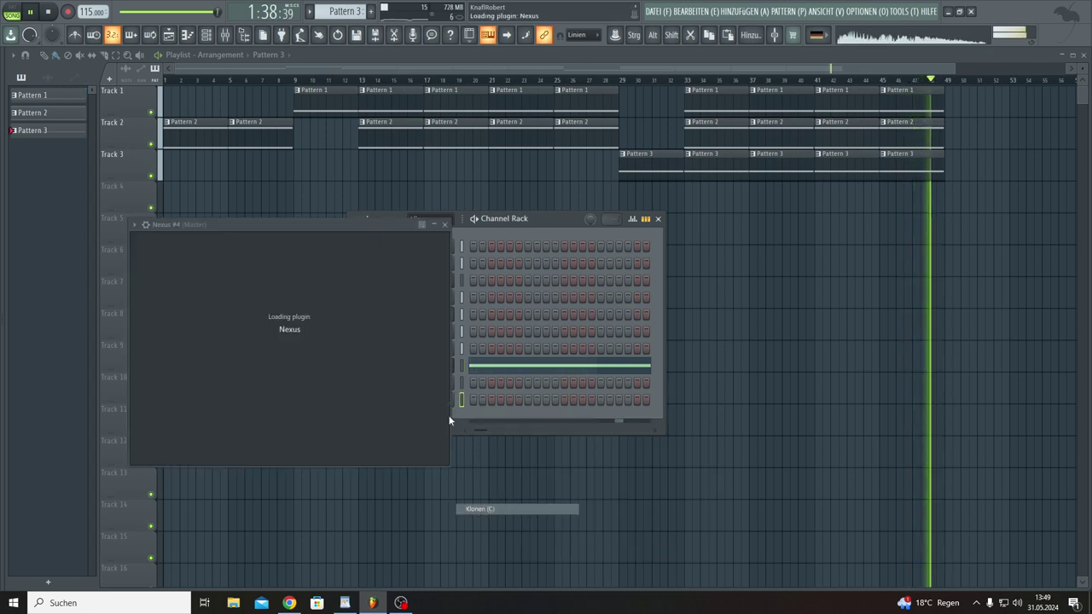
drag(404, 224, 900, 238)
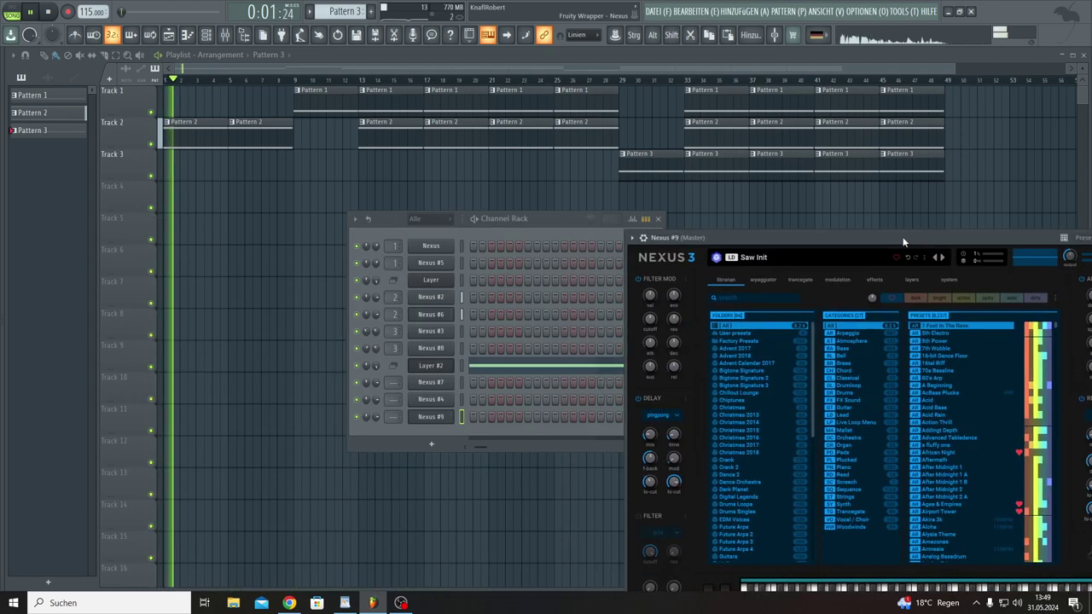
click(545, 218)
double_click(545, 219)
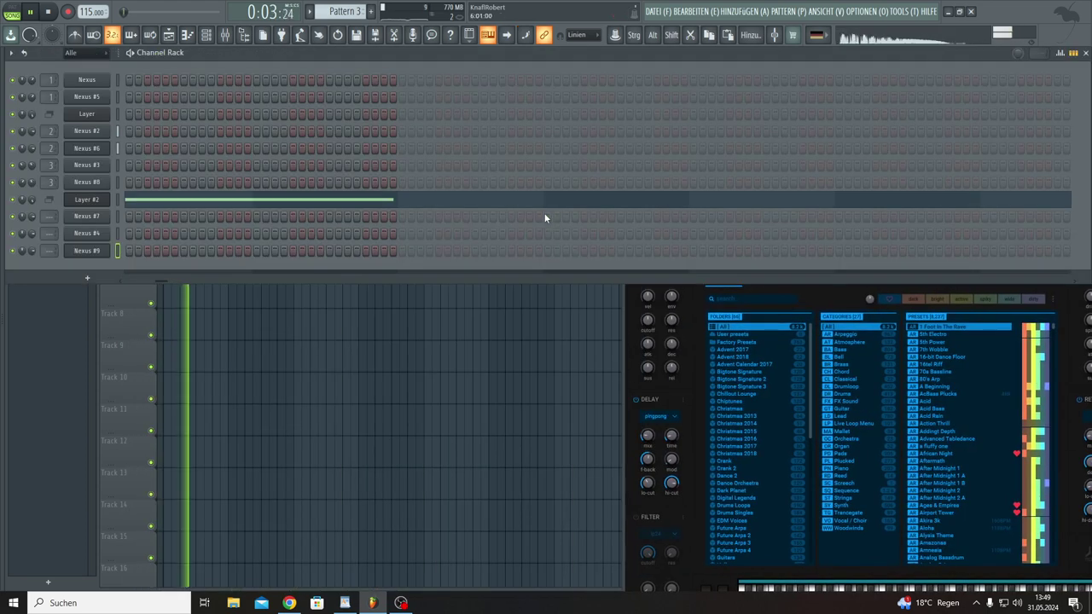
double_click(651, 55)
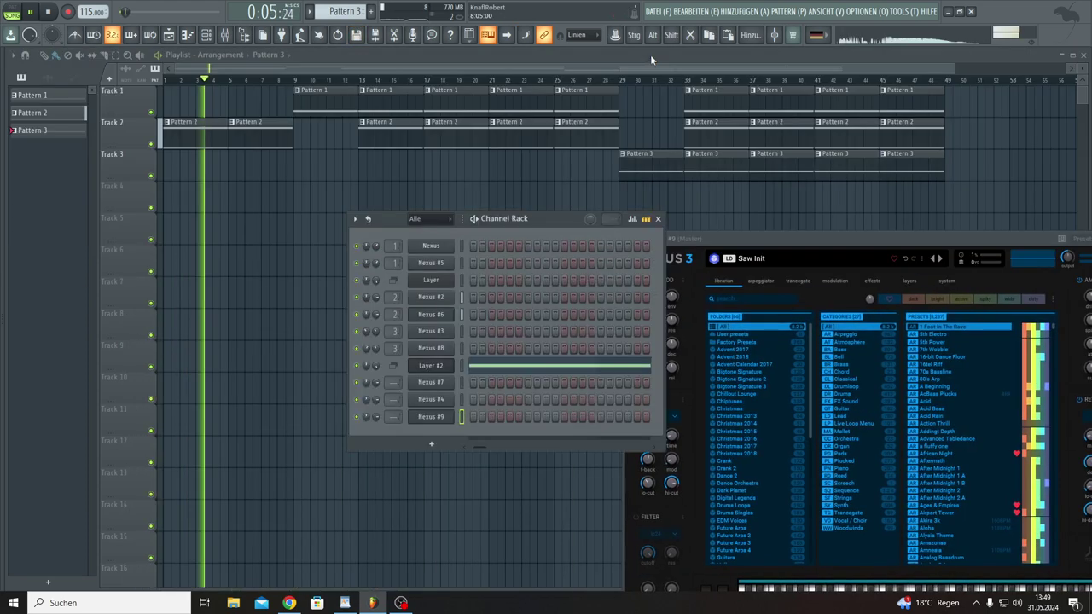
drag(533, 220, 481, 261)
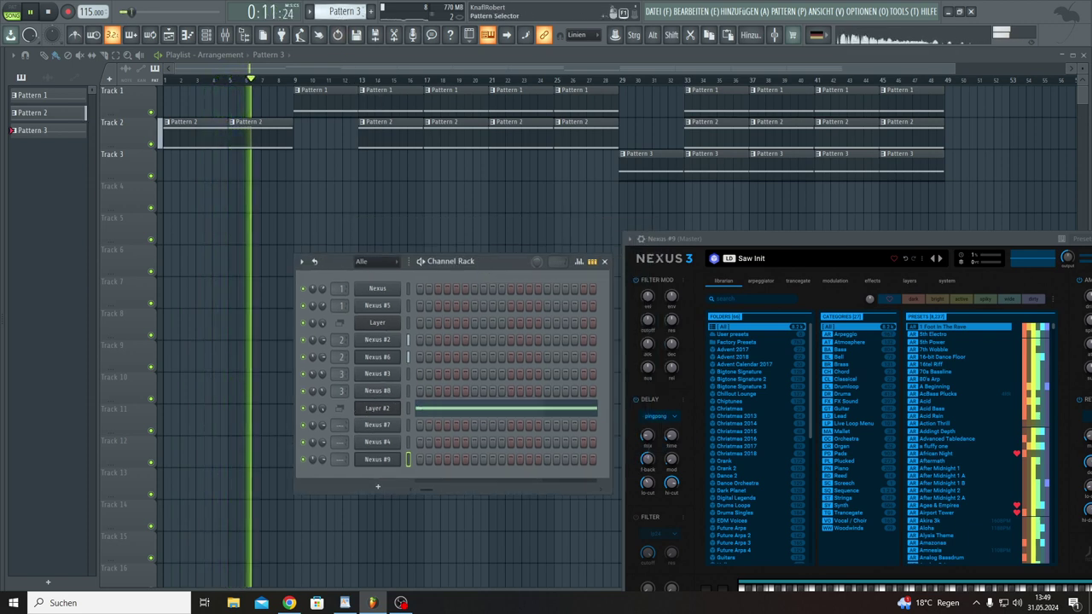
Step: Create Pattern 4 and route the Nexus #7 channel to mixer insert 4
scroll(340, 12, up, 1)
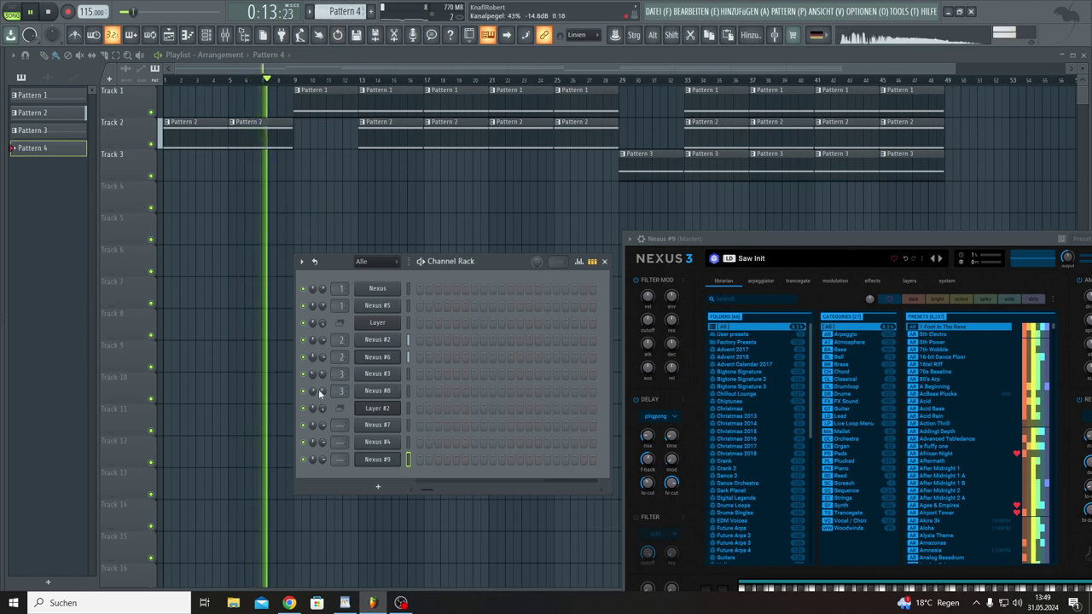
scroll(341, 425, up, 3)
scroll(341, 425, up, 1)
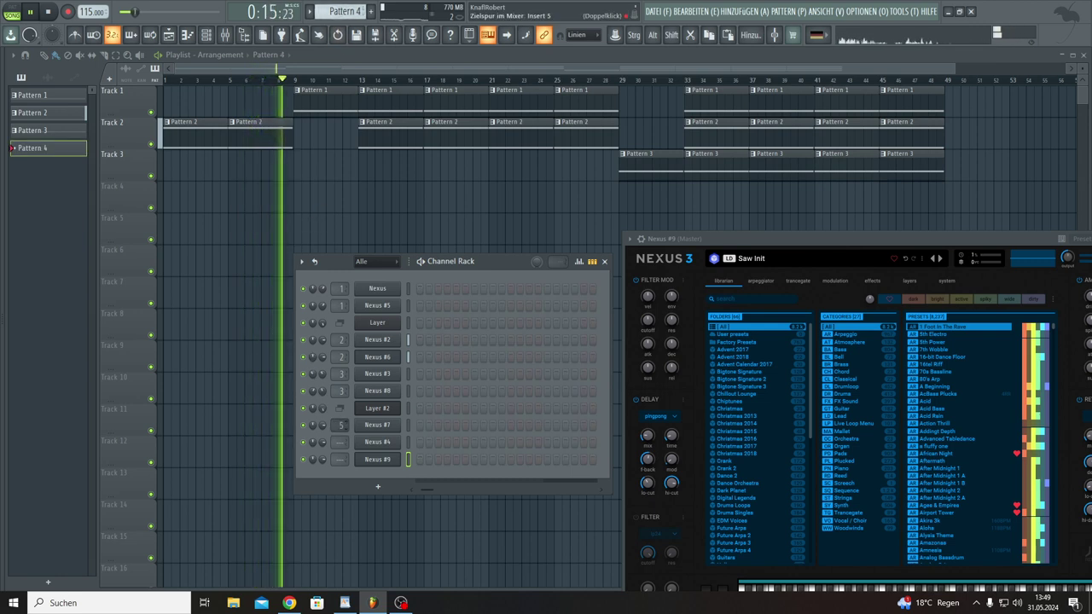
Step: Open Nexus #7 and load the Darker Days preset from the Atmosphere category
click(373, 429)
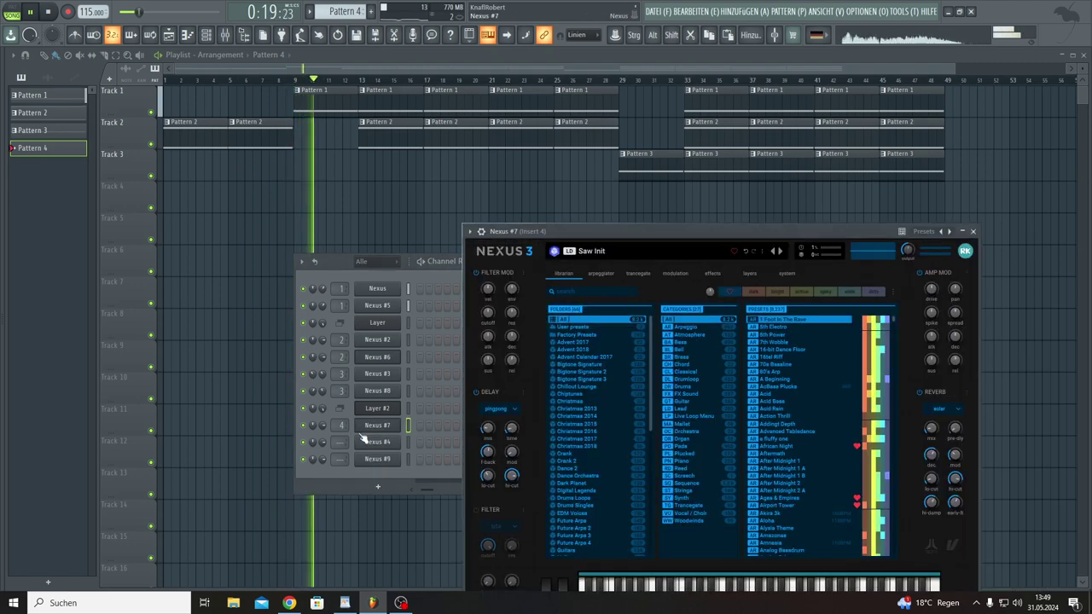
drag(724, 230, 815, 193)
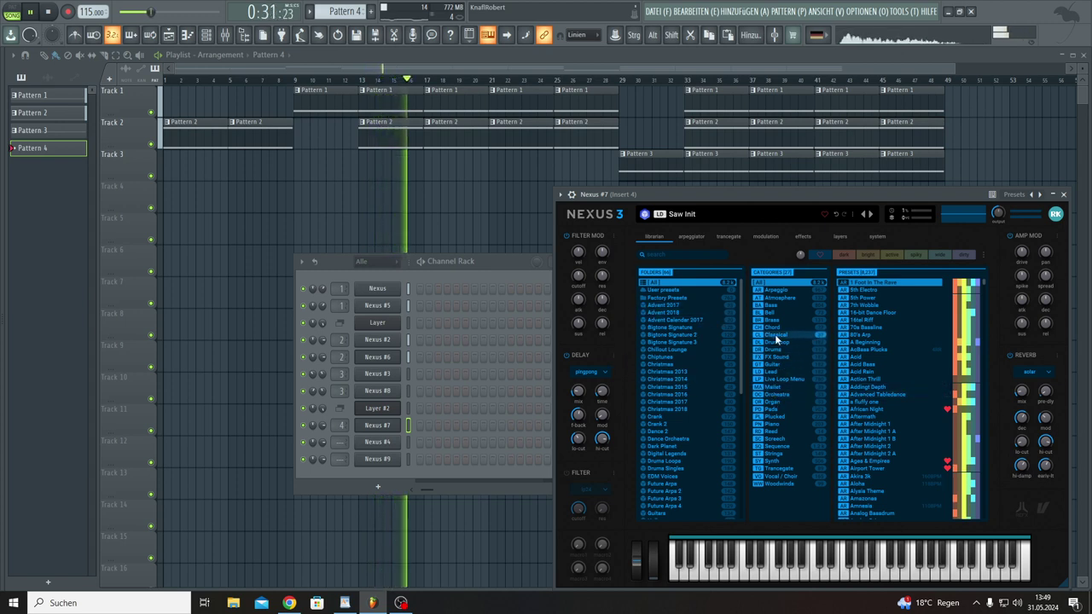
click(766, 297)
click(870, 364)
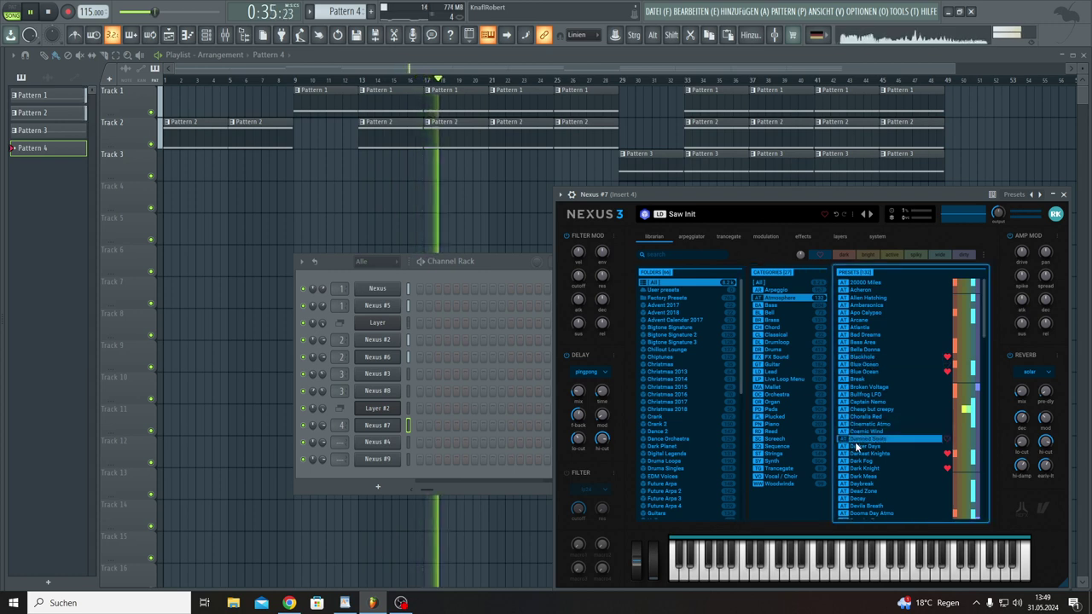
scroll(856, 443, down, 3)
scroll(855, 442, down, 1)
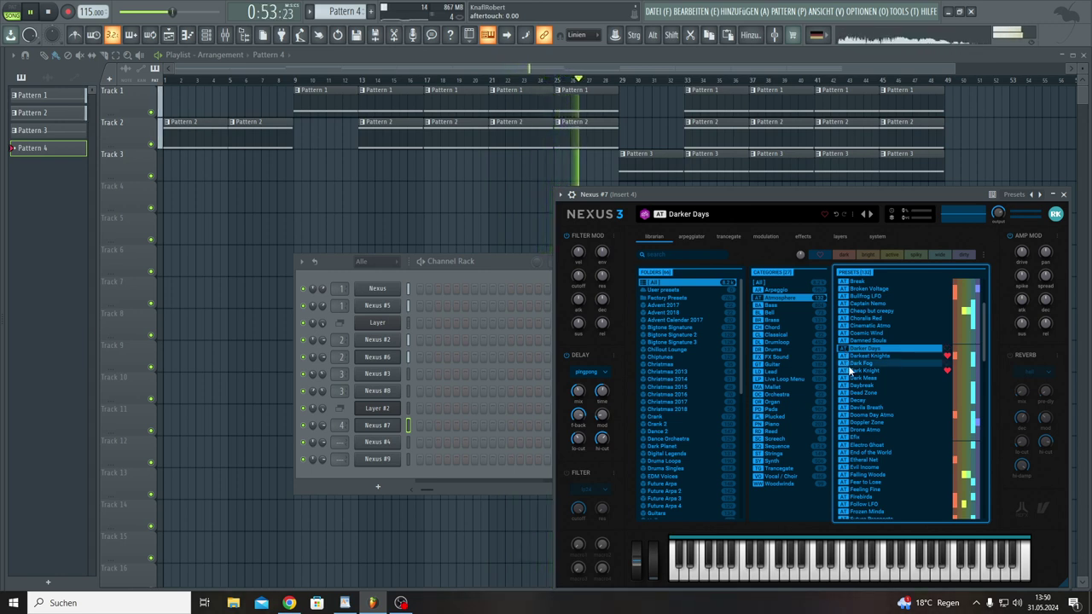
double_click(800, 195)
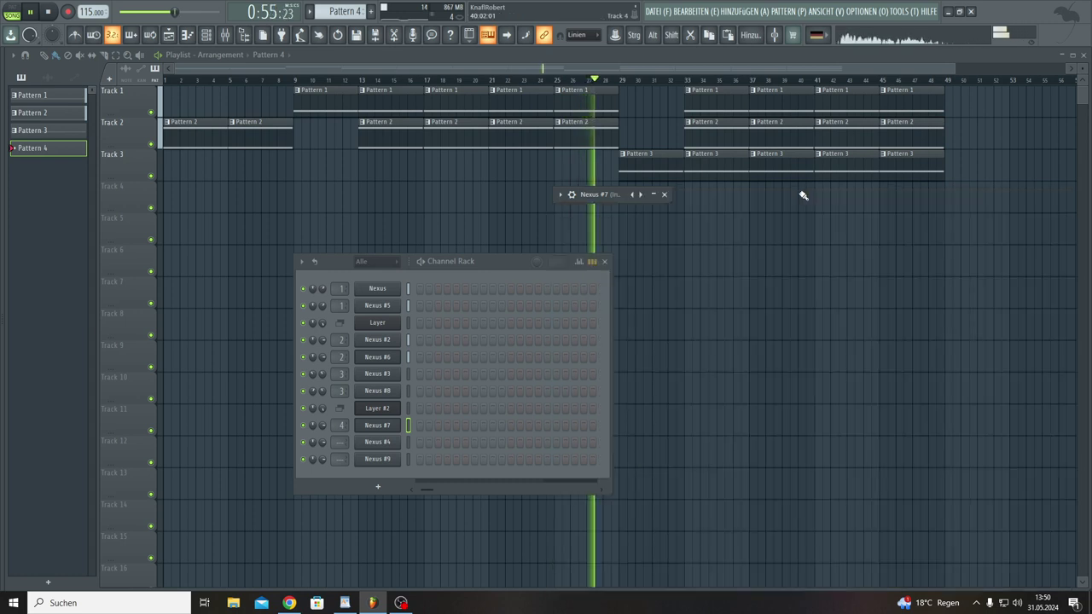
double_click(617, 193)
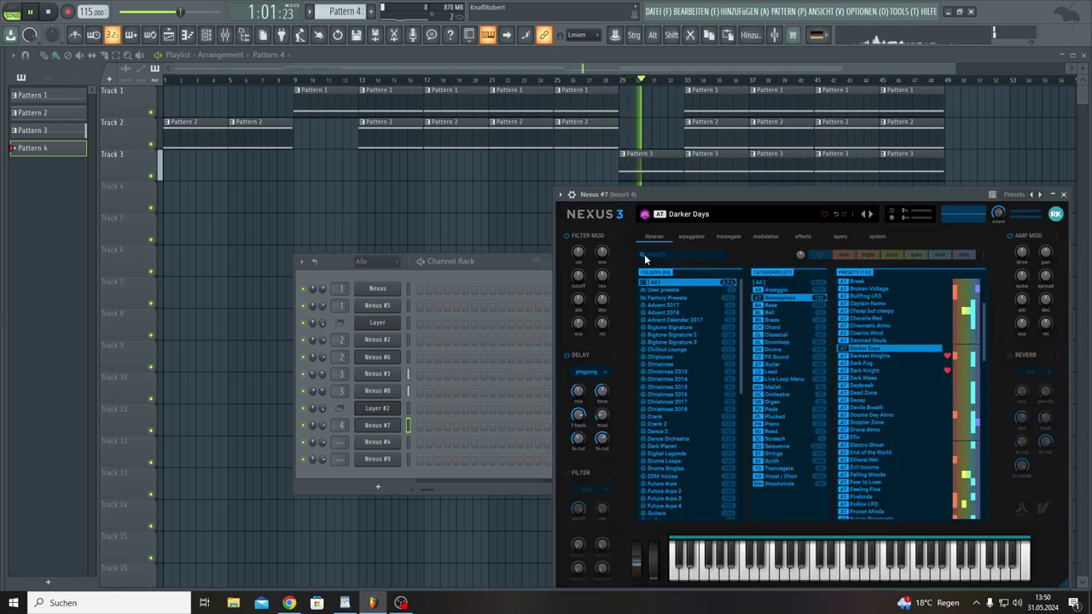
drag(691, 192, 682, 173)
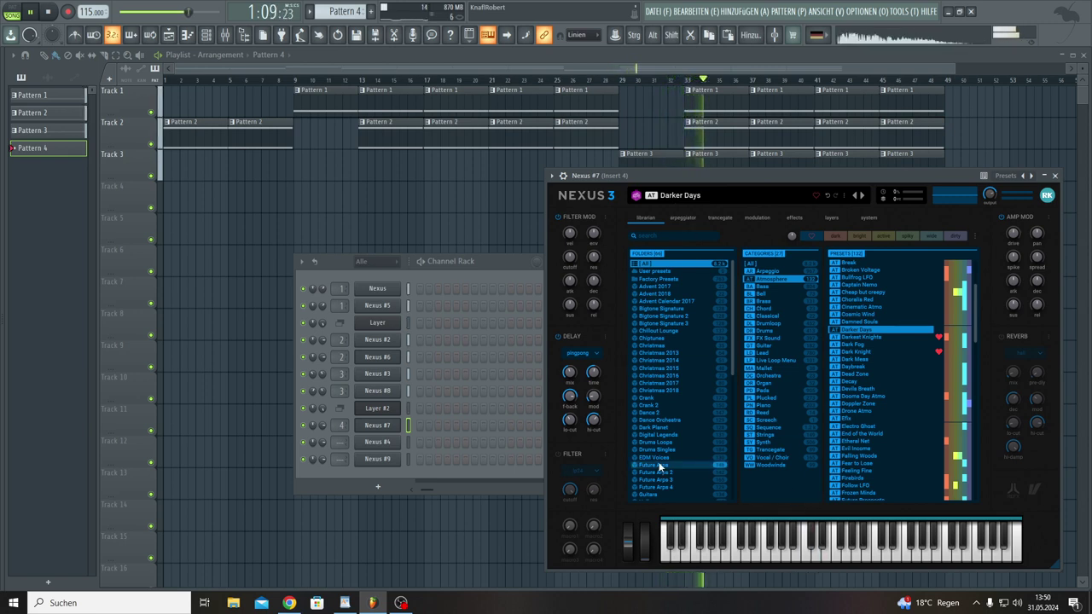
click(394, 427)
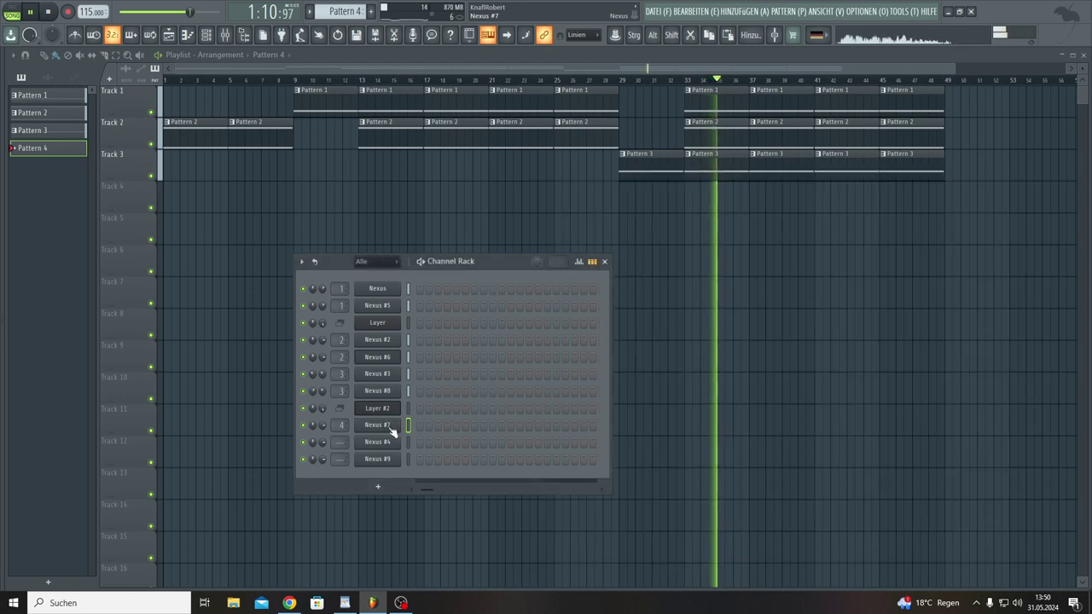
click(392, 430)
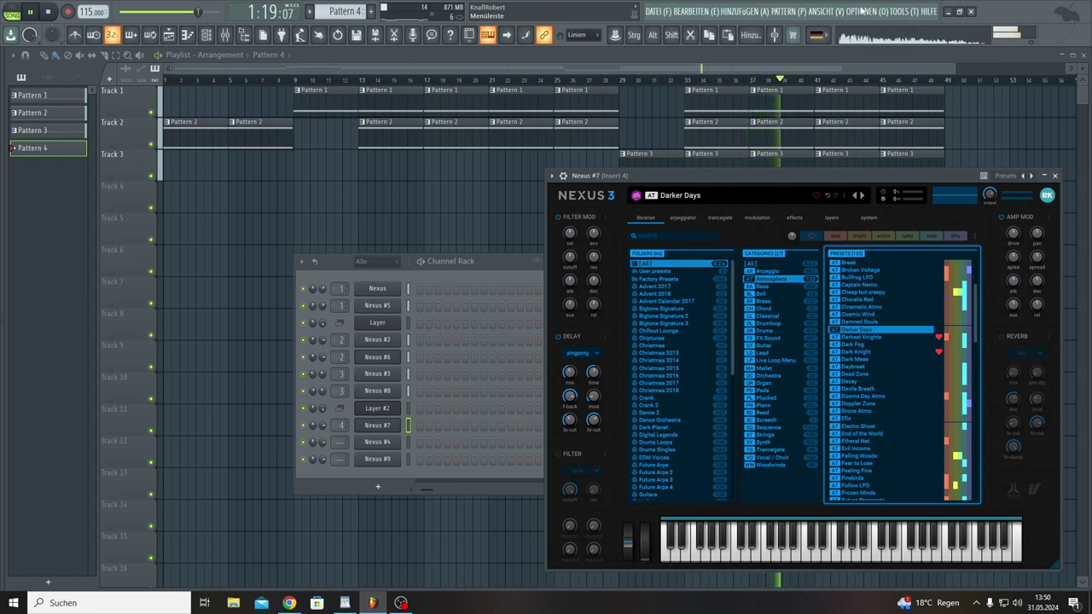
Step: Review the Impact LX49+ output device and both of its input ports in the MIDI settings
click(862, 11)
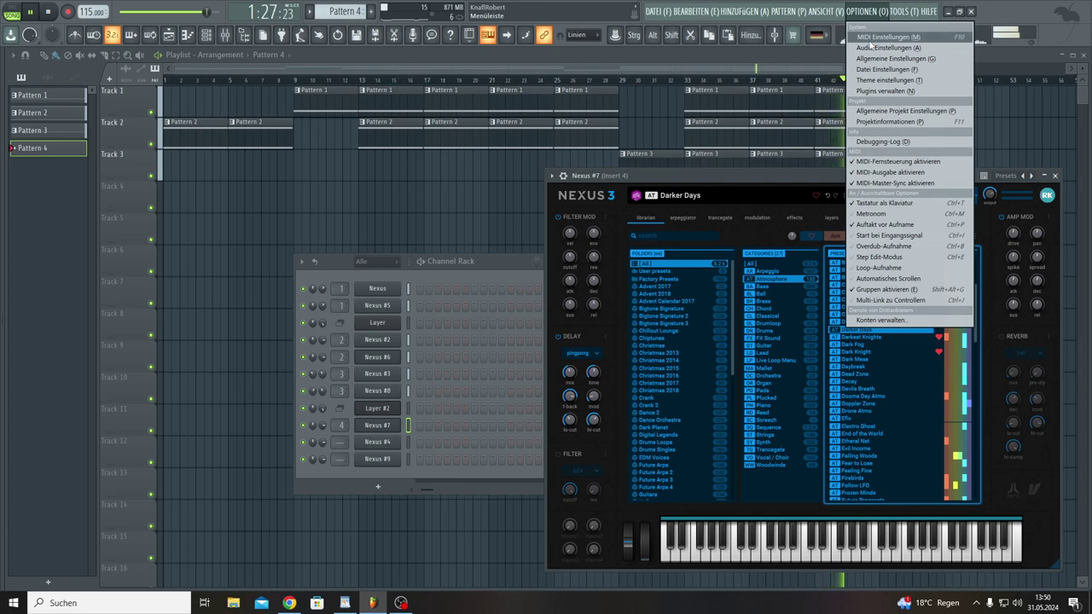
click(870, 39)
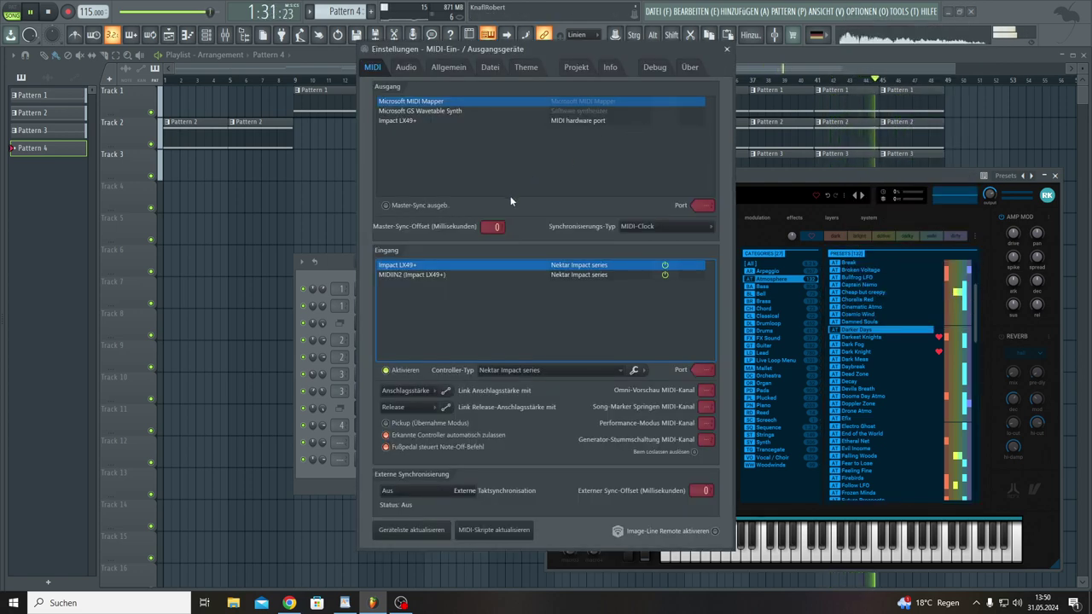
click(397, 121)
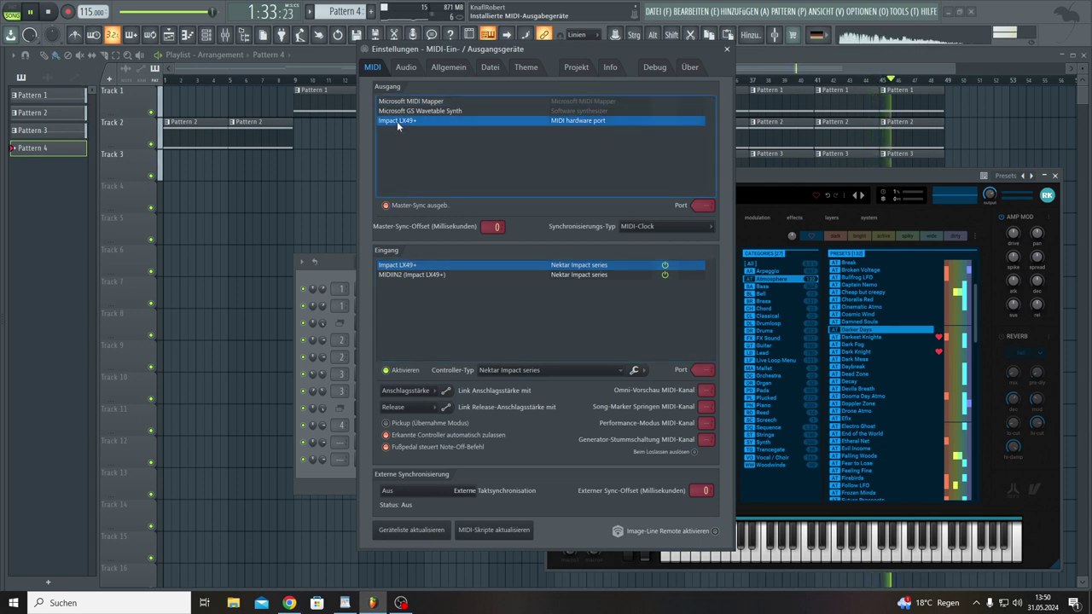
click(412, 266)
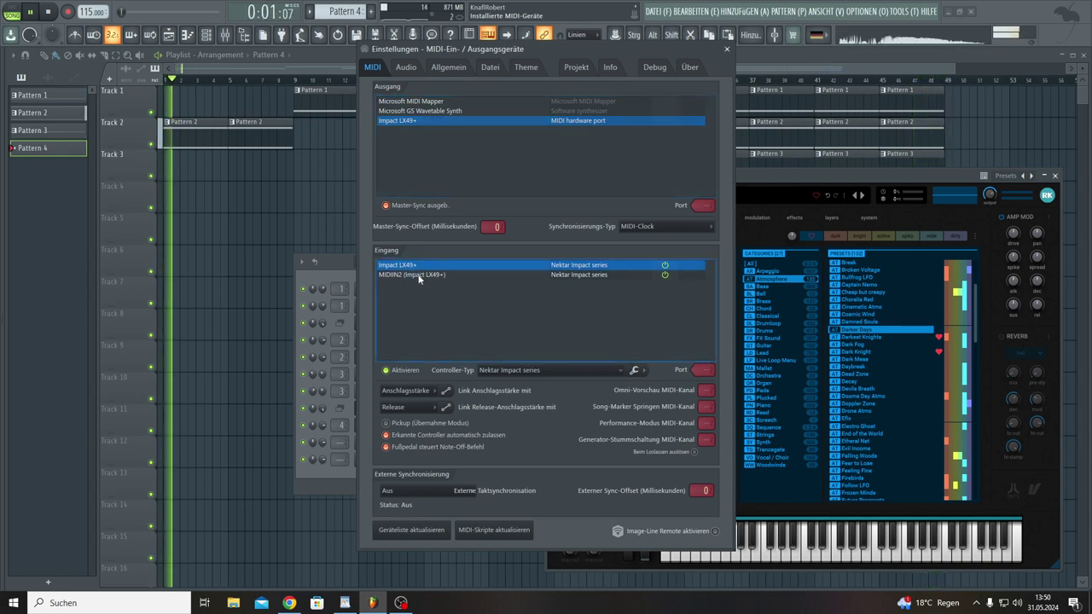
click(419, 276)
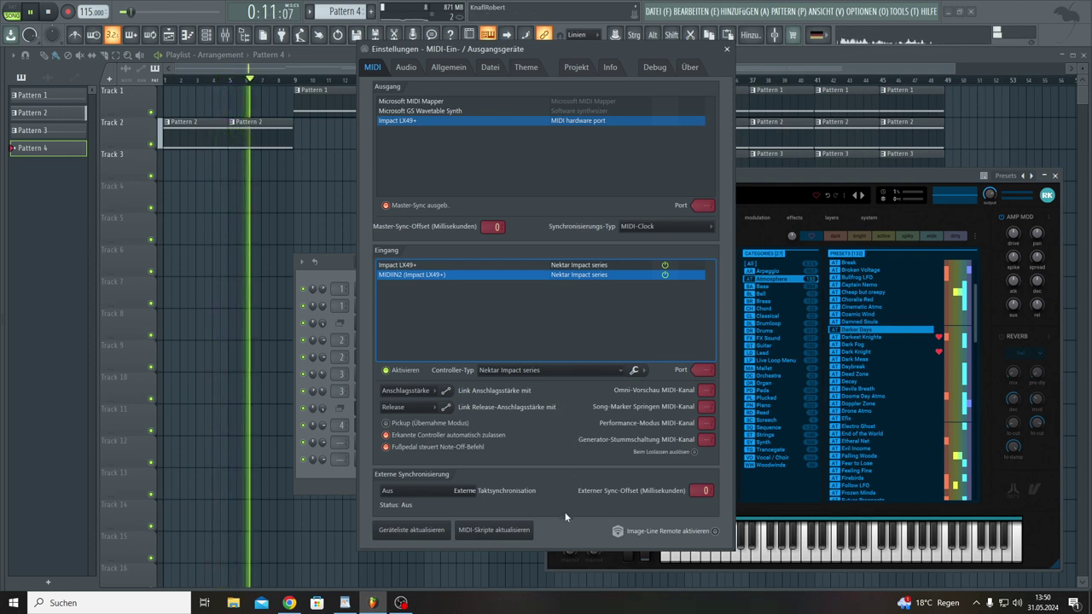
click(728, 49)
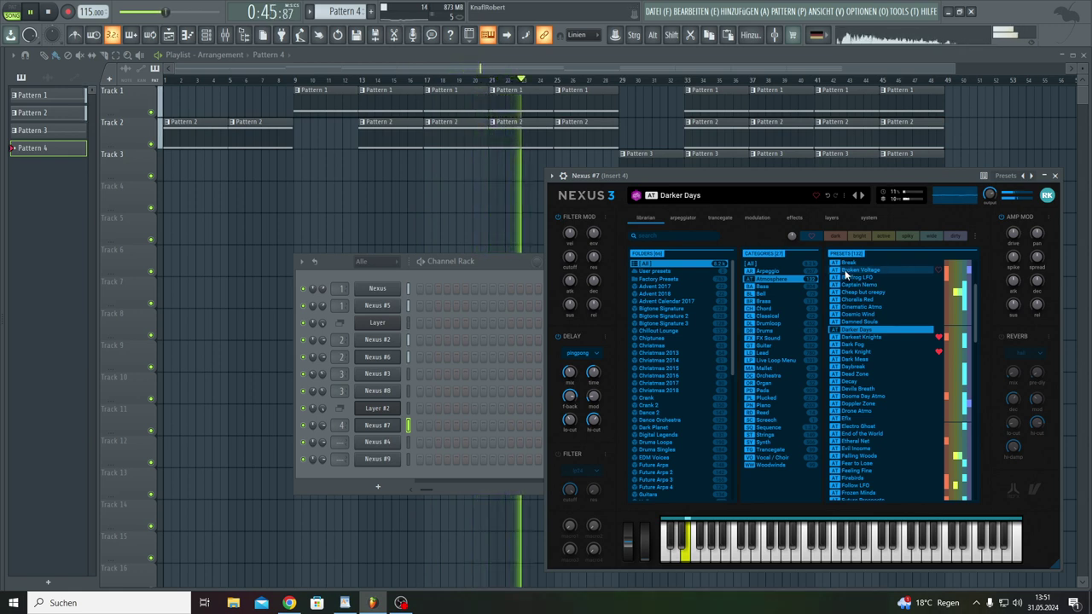
click(536, 192)
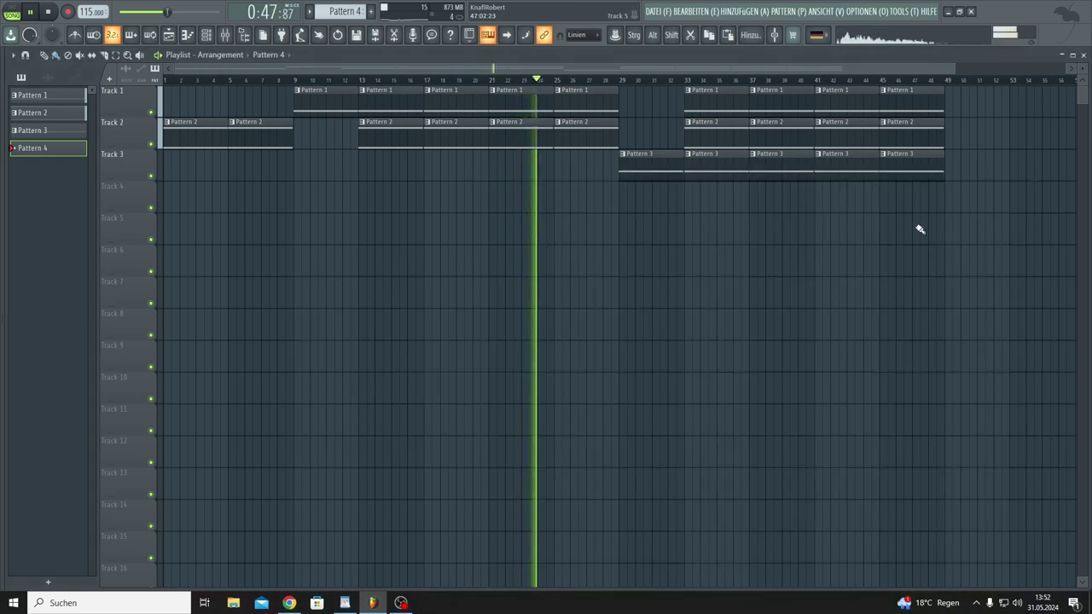
Step: Select the clips from bar 33 to bar 48 on Tracks 1 to 3 and duplicate them repeatedly up to bar 289
key(ctrl)
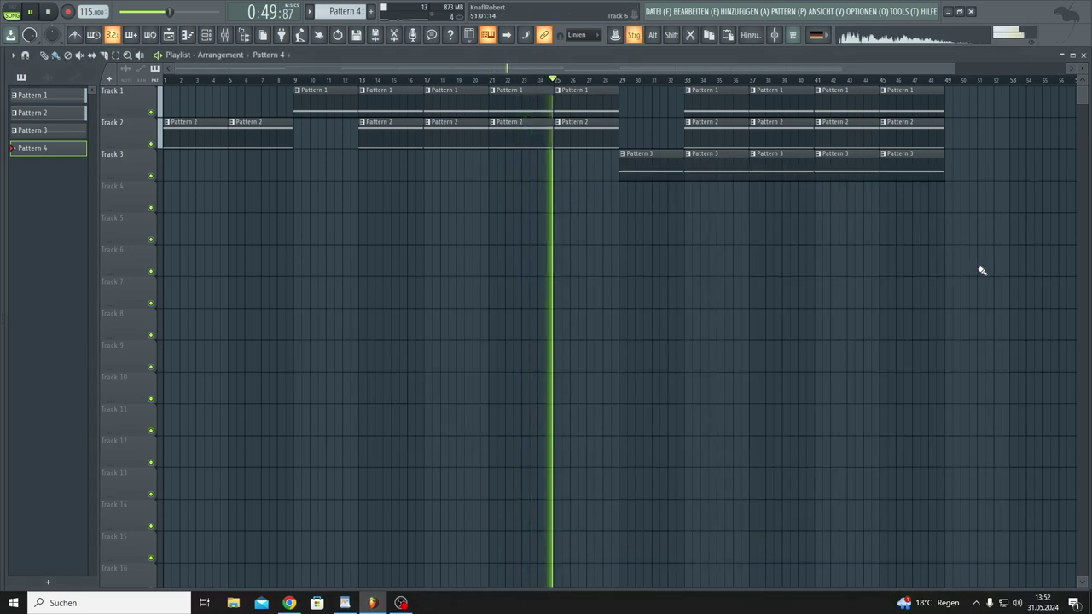
drag(980, 273, 701, 82)
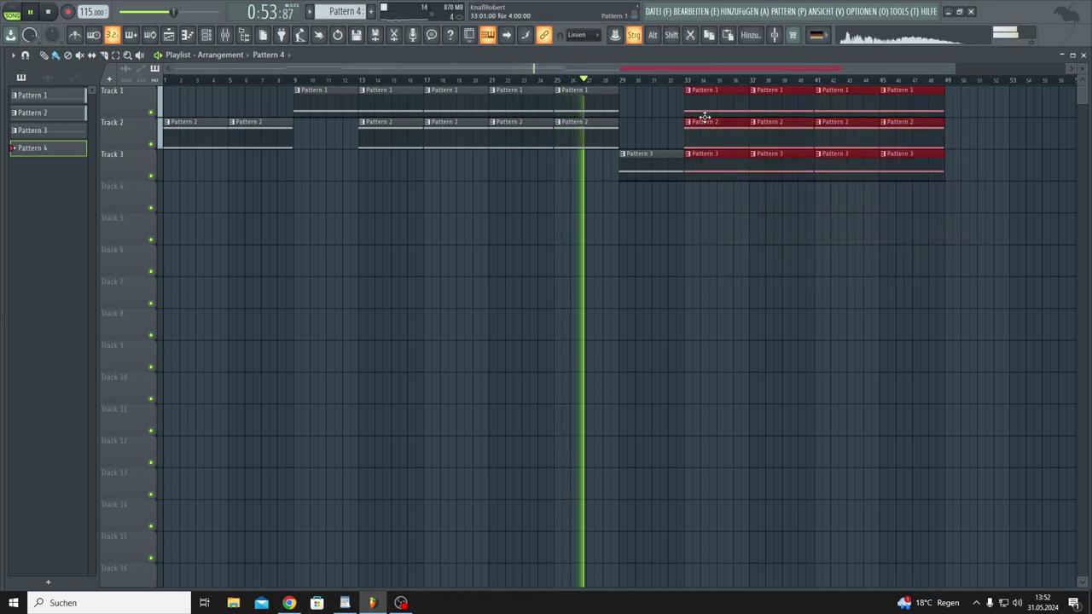
key(ctrl)
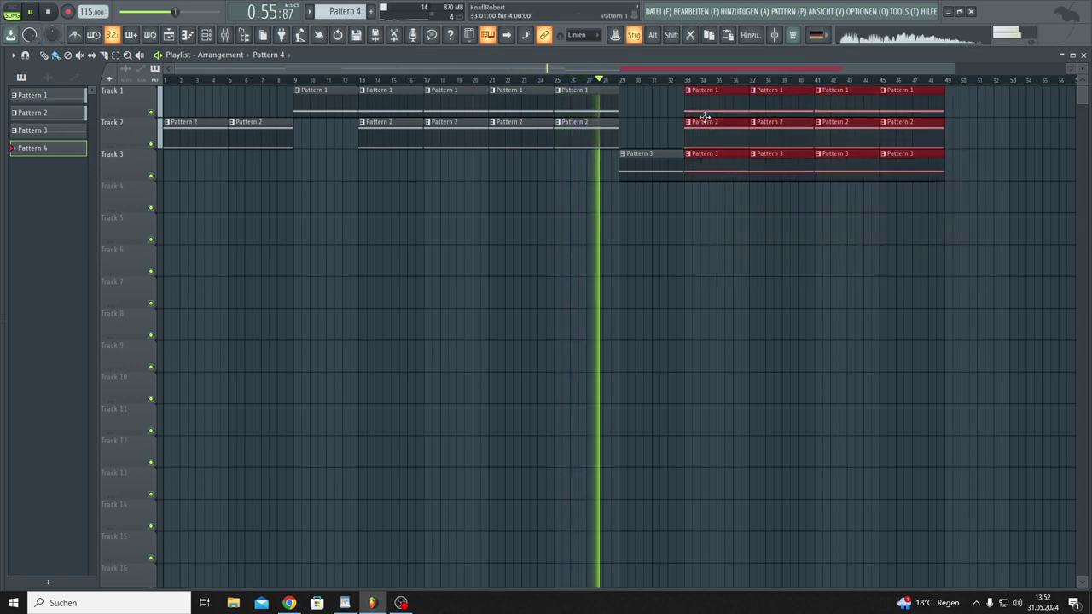
key(ctrl+b)
key(ctrl+b)
key(ctrl+b)
key(ctrl+b)
key(ctrl+b)
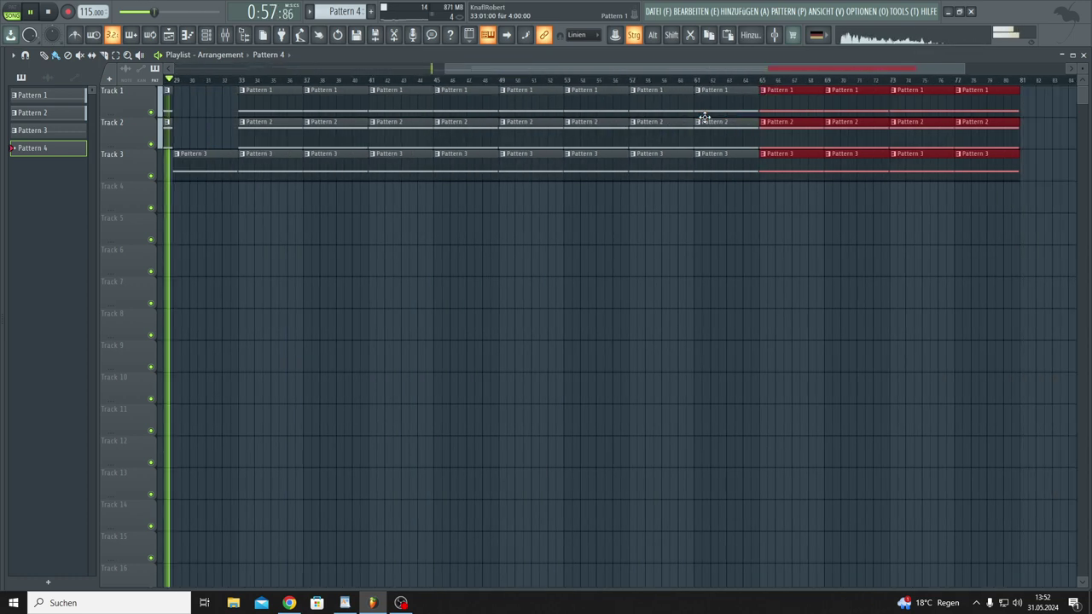
key(ctrl+b)
key(ctrl+b)
key(ctrl+b)
key(ctrl+b)
key(ctrl+b)
key(ctrl+b)
key(ctrl+b)
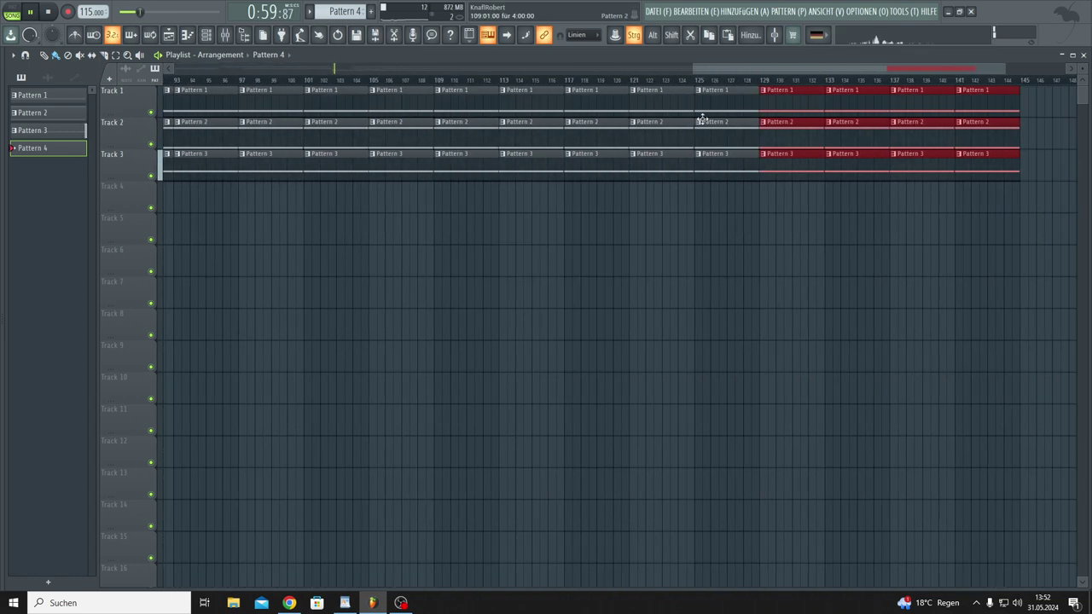
key(ctrl+b)
key(ctrl+b)
key(ctrl+b)
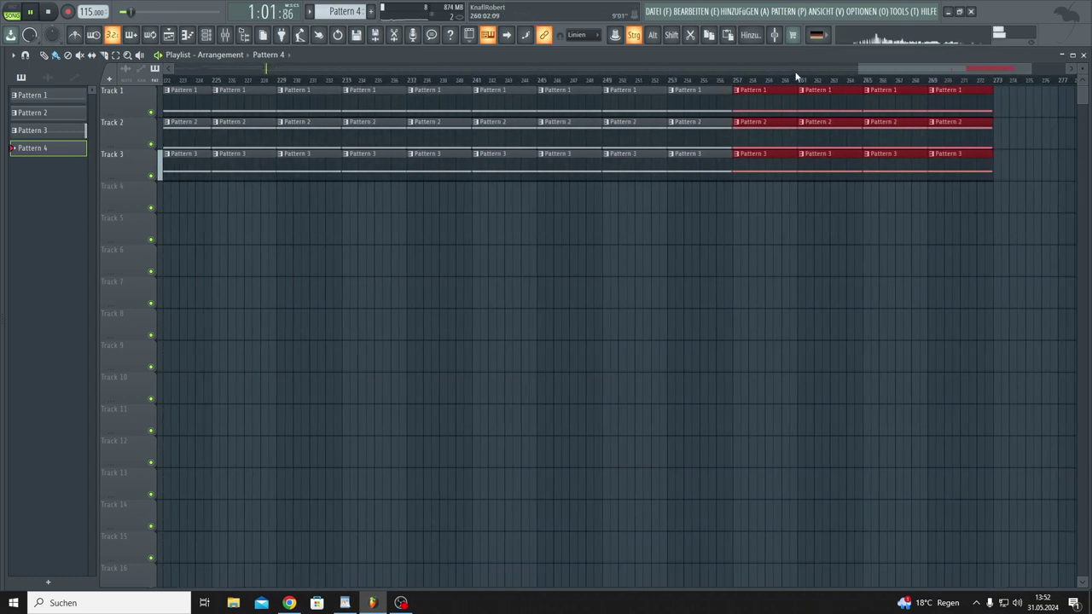
drag(868, 74, 173, 72)
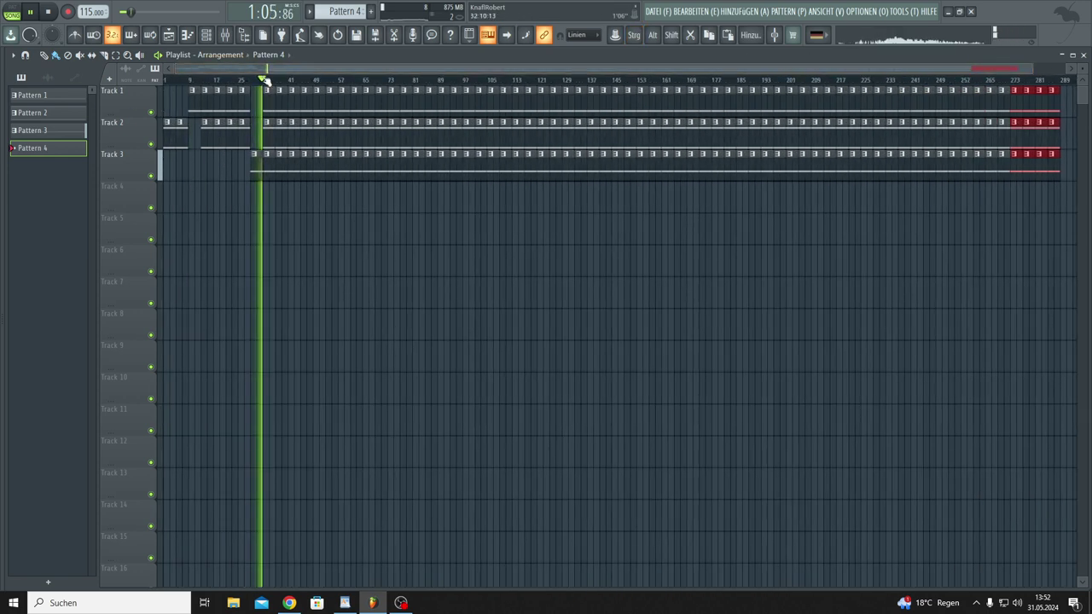
Step: Open the Channel Rack and the Nexus #7 plugin, and arrange both windows side by side below the Playlist clips
click(206, 35)
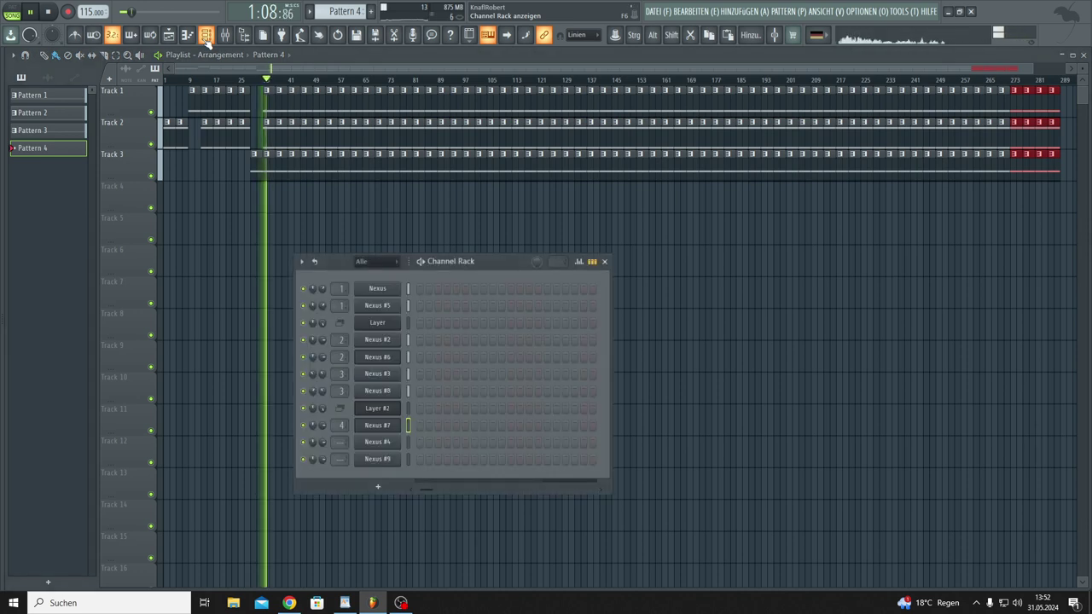
click(384, 427)
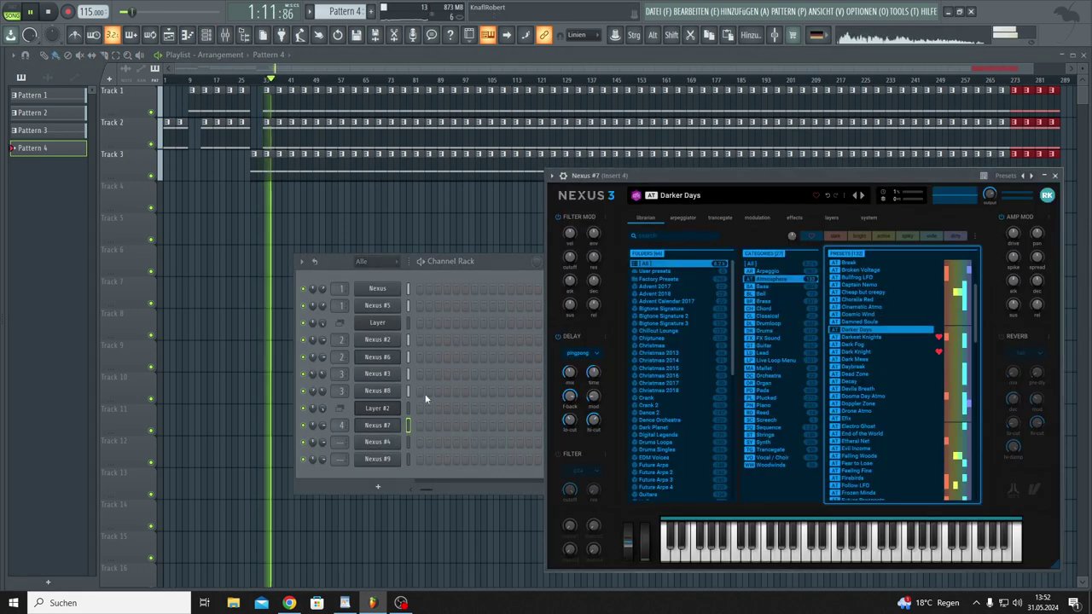
mouse_move(718, 180)
mouse_down()
mouse_move(732, 247)
mouse_move(732, 192)
mouse_up()
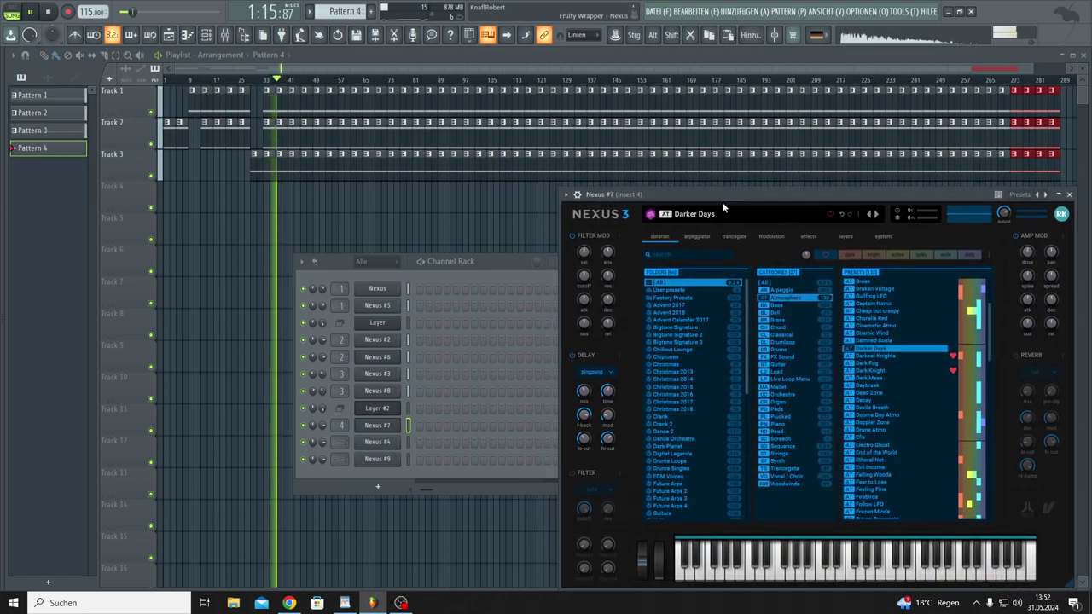
drag(480, 264, 358, 357)
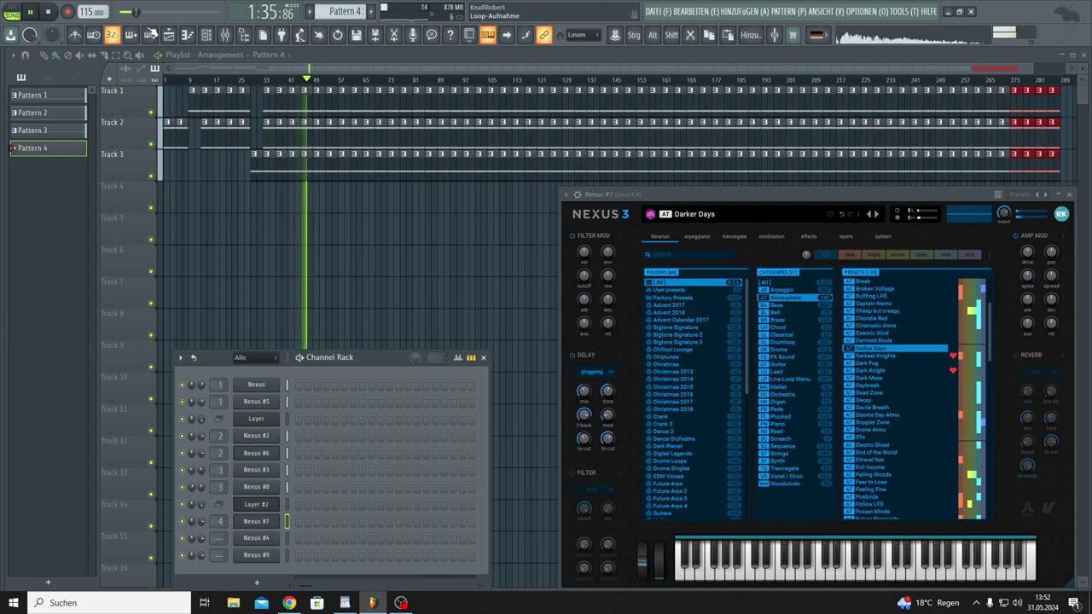
Step: Stop playback and record a live Nexus #7 performance into Pattern 4 from the start of the song
key(space)
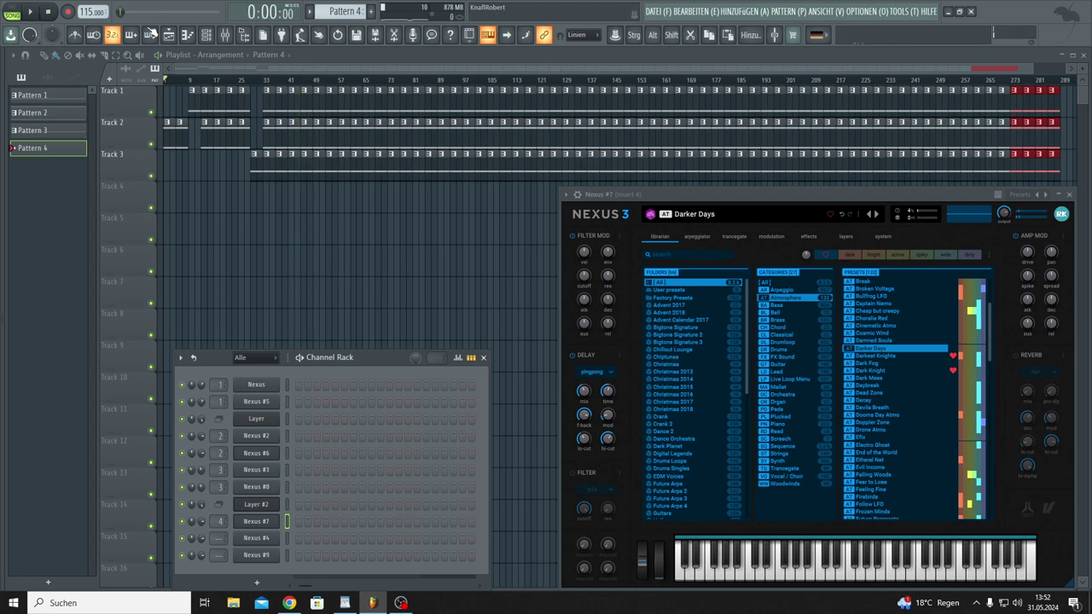
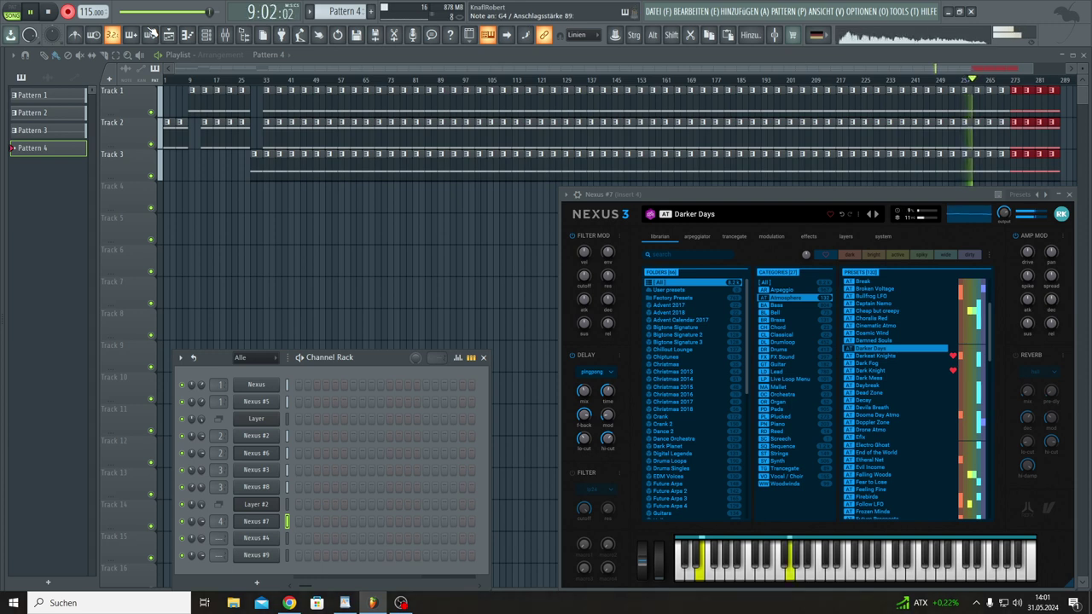
key(ctrl+s)
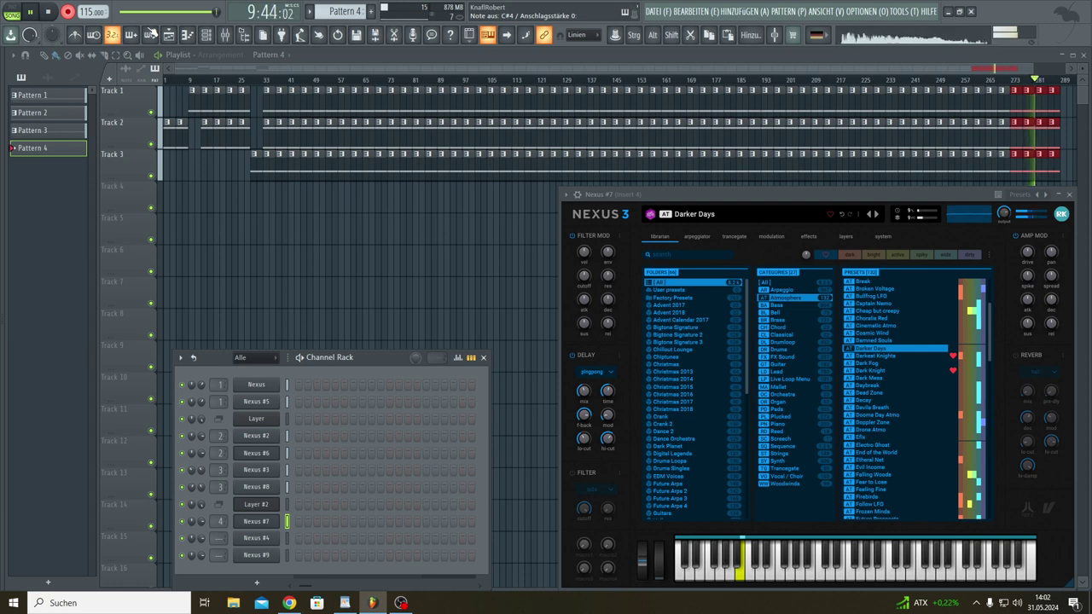
key(space)
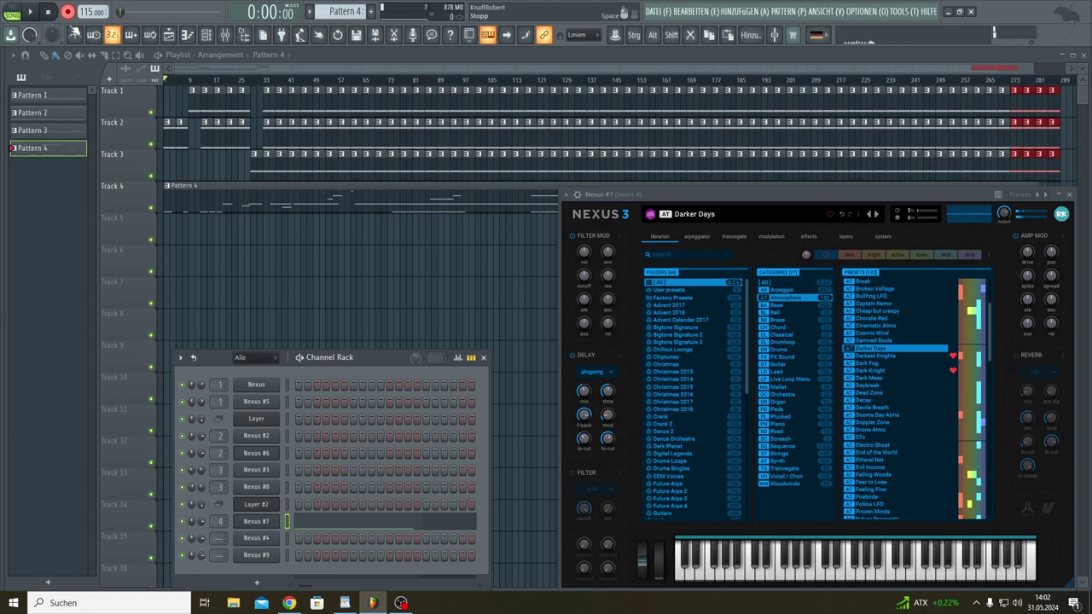
Step: Delete the last clip on Track 1, the last clip on Track 2 and the last three clips on Track 3
click(1017, 77)
scroll(1032, 119, right, 2)
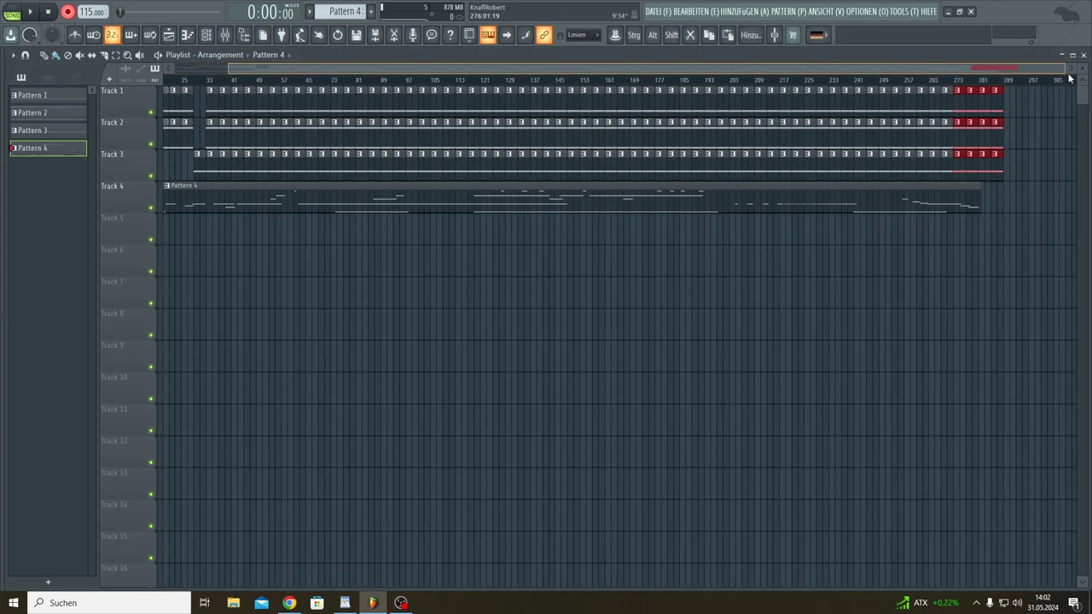
right_click(1000, 135)
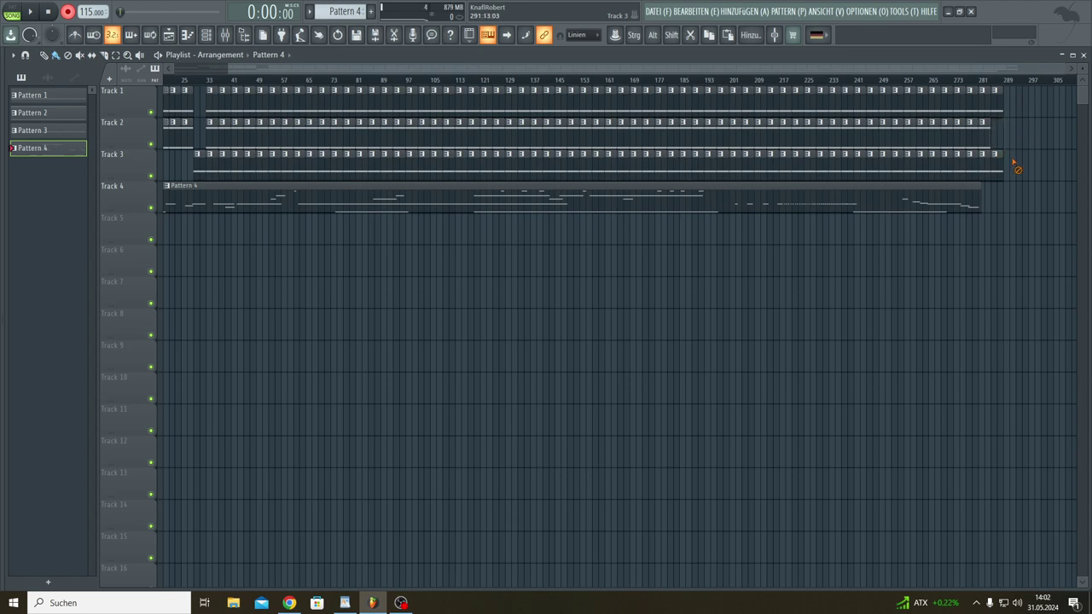
right_click(999, 169)
right_click(987, 175)
right_click(975, 178)
right_click(1002, 111)
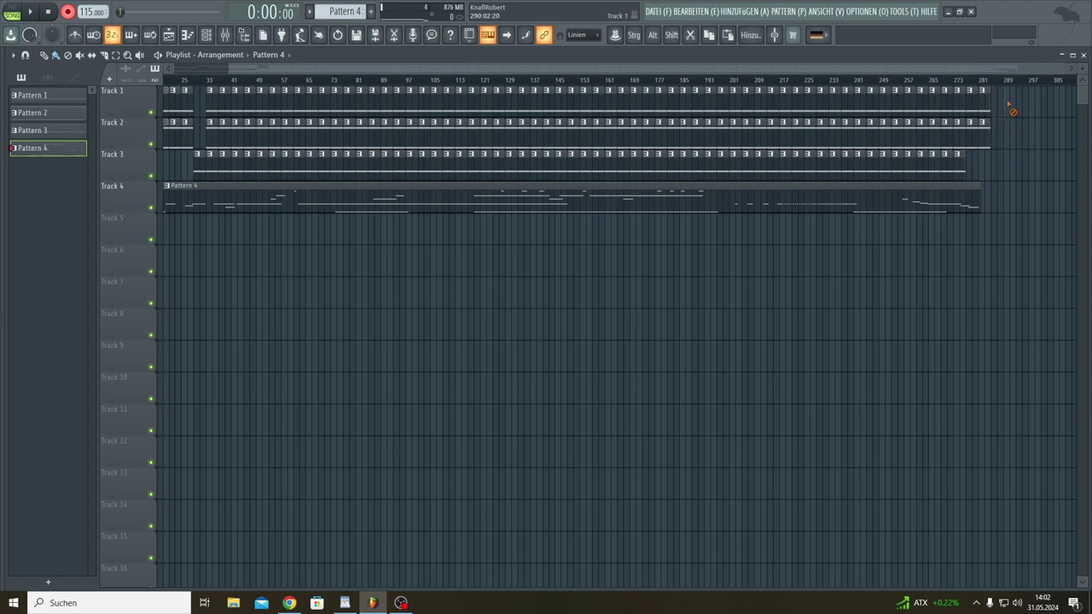
Step: Play the ending from about bar 267 with recording disarmed and extend the Pattern 4 clip to about bar 304
click(942, 81)
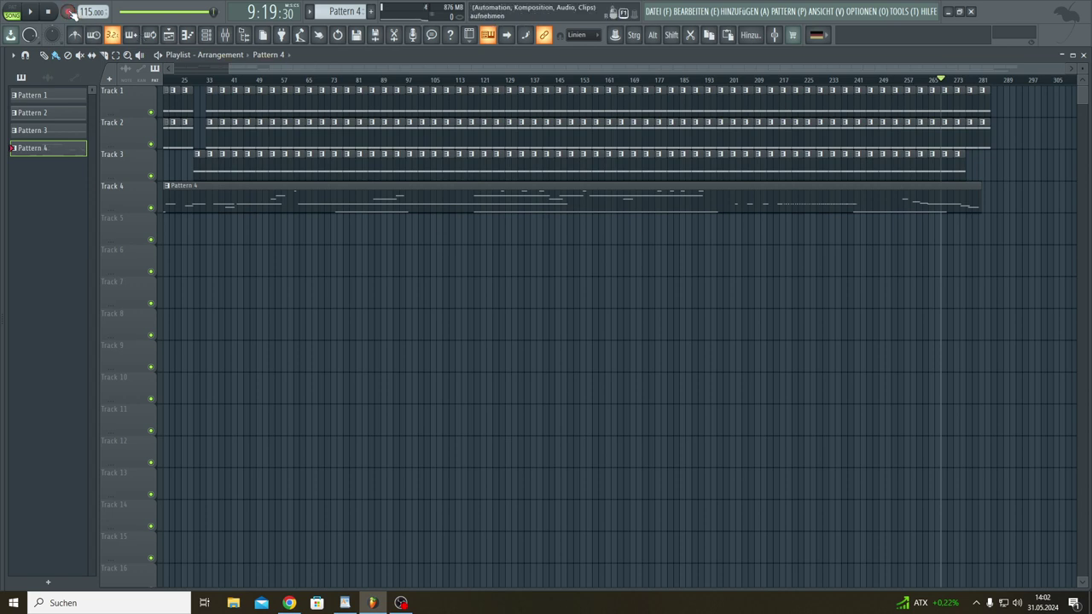
click(30, 11)
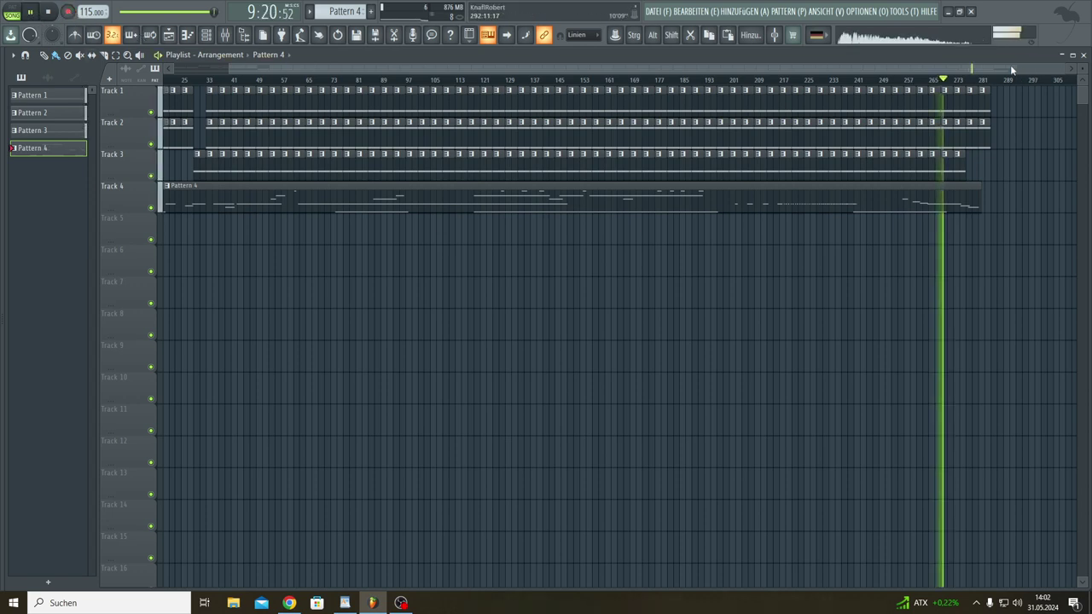
scroll(983, 80, up, 5)
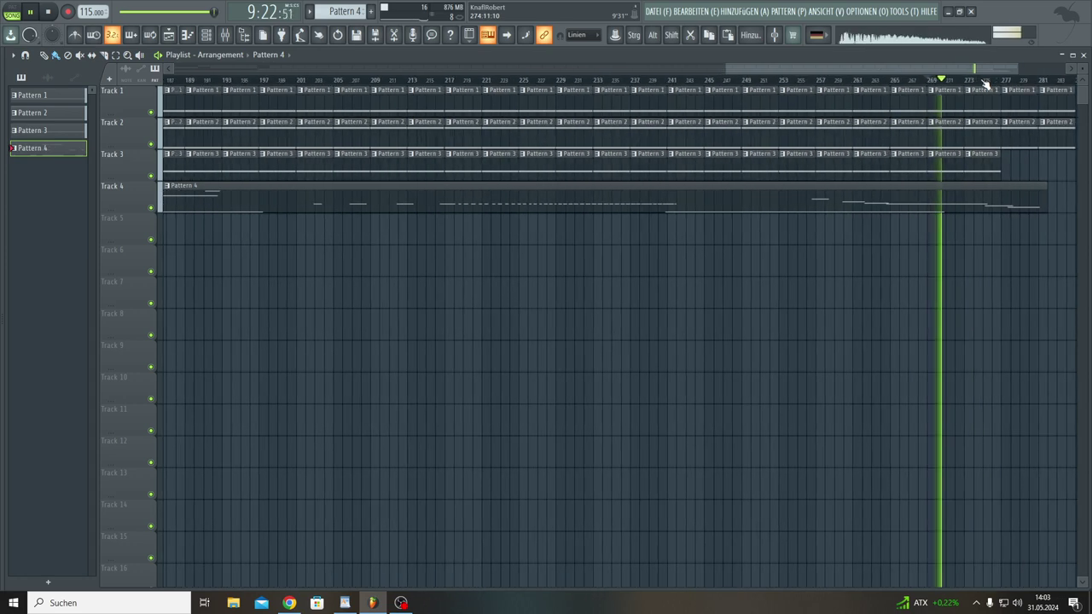
scroll(990, 66, right, 3)
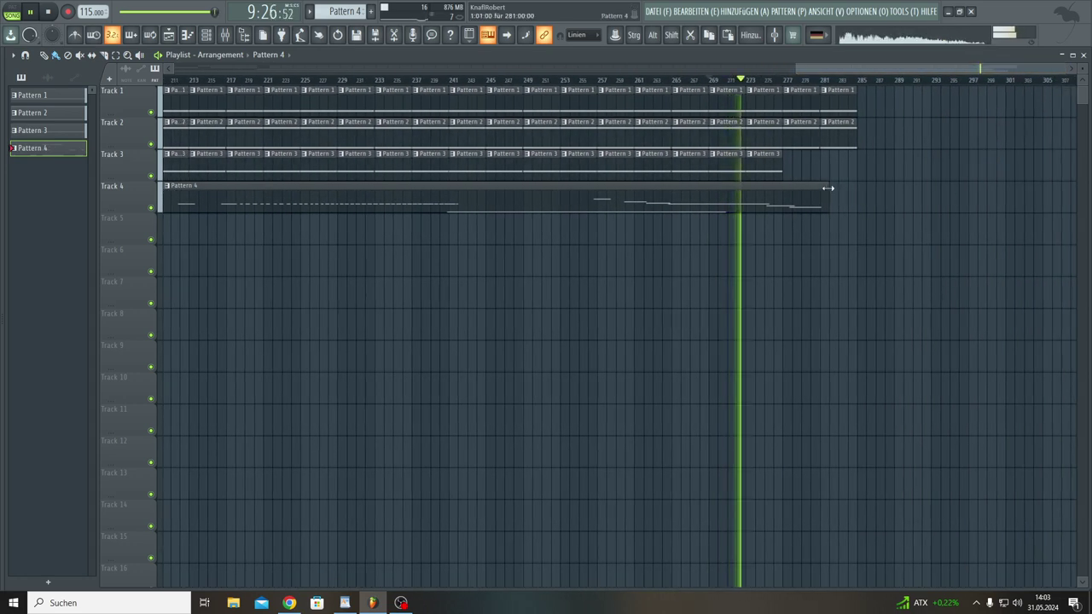
drag(828, 188, 1032, 188)
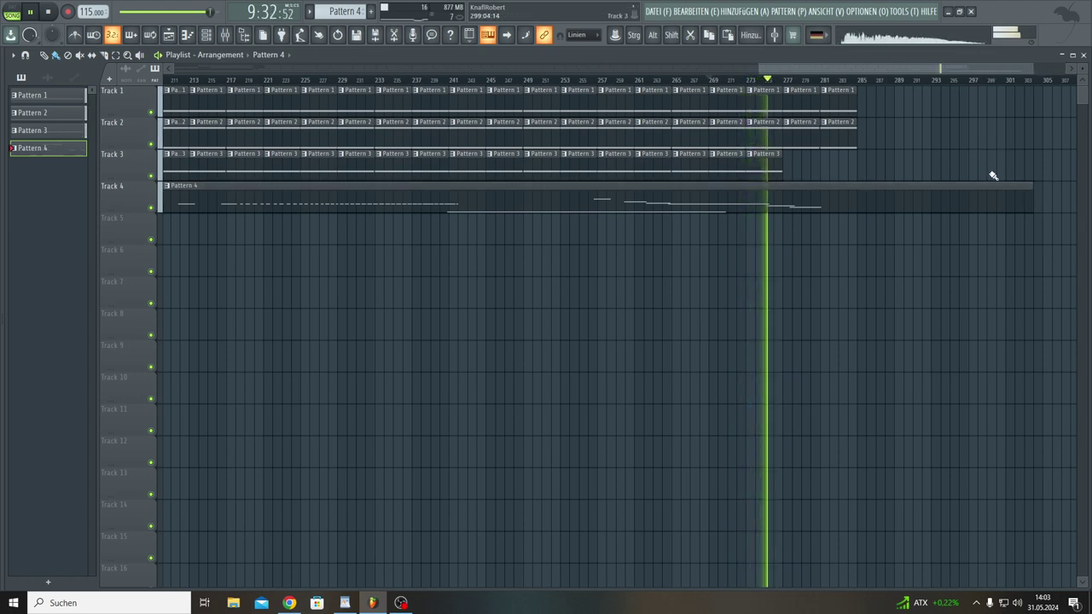
Step: Delete the last two Pattern 1 clips on Track 1 and the last Pattern 2 clip on Track 2
right_click(852, 97)
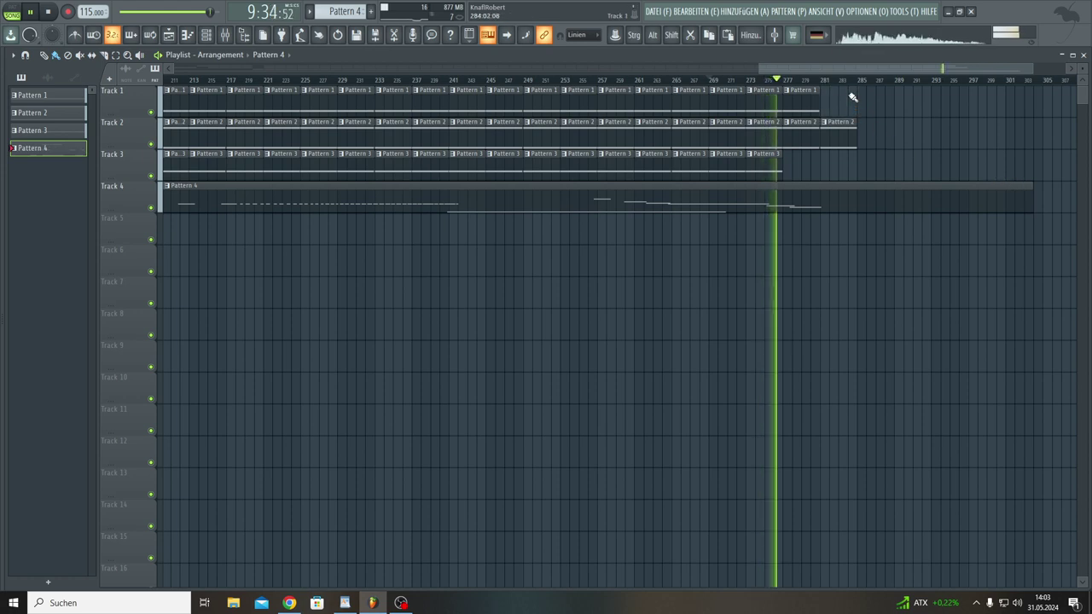
right_click(797, 92)
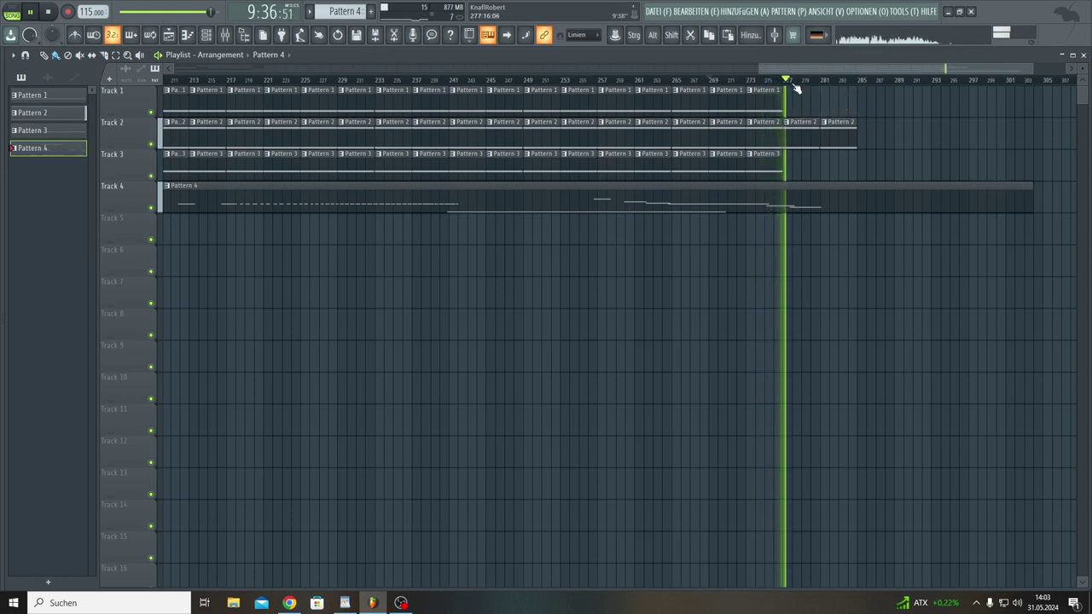
right_click(833, 123)
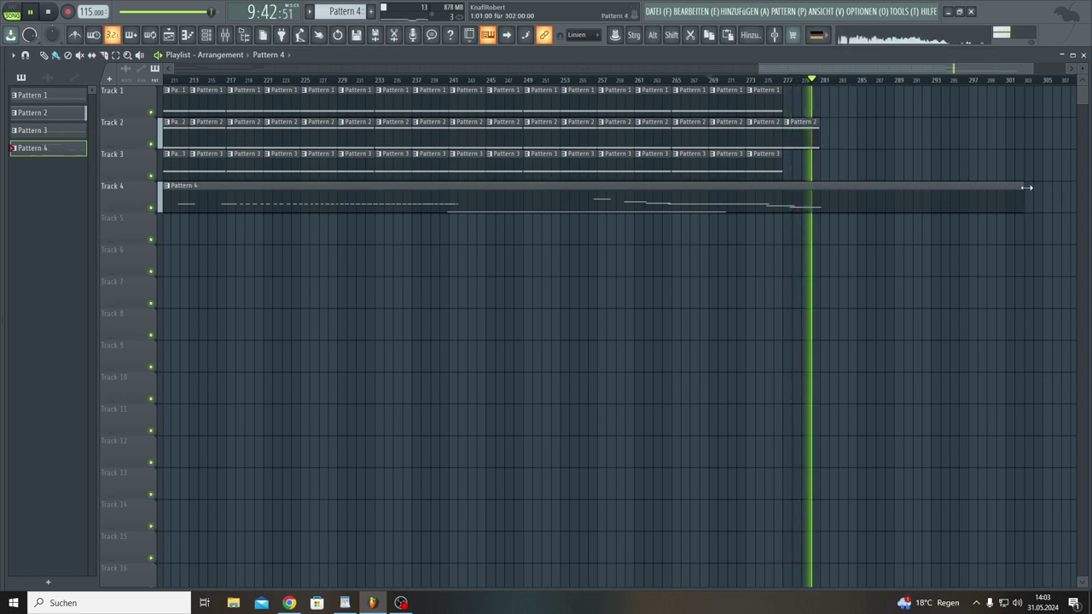
Step: Shorten the Pattern 4 clip on Track 4 so it ends at about bar 289 and show the whole arrangement
drag(1026, 187, 910, 180)
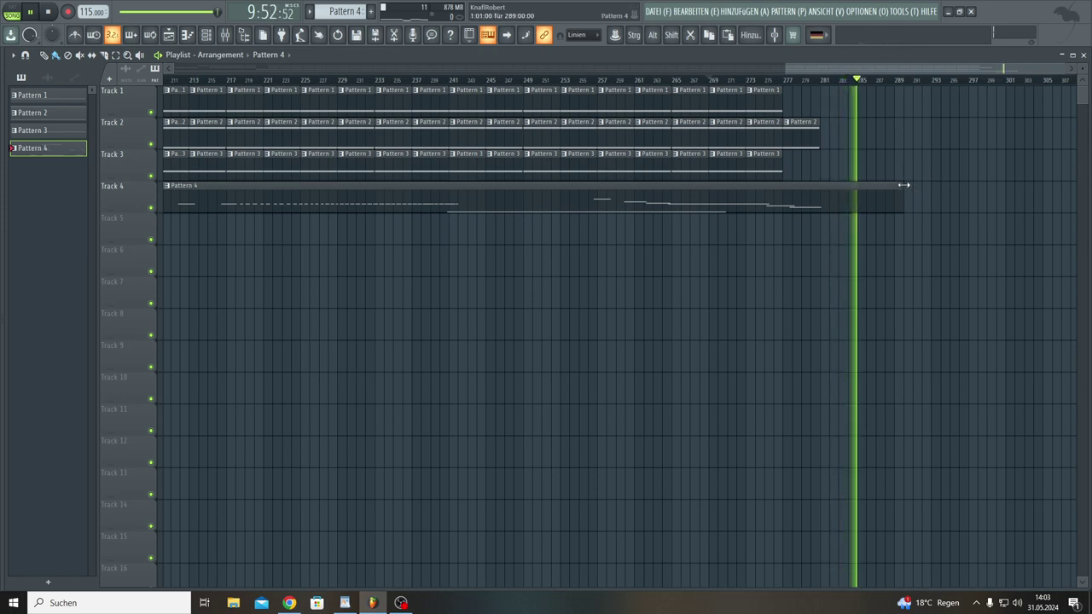
drag(904, 184, 895, 184)
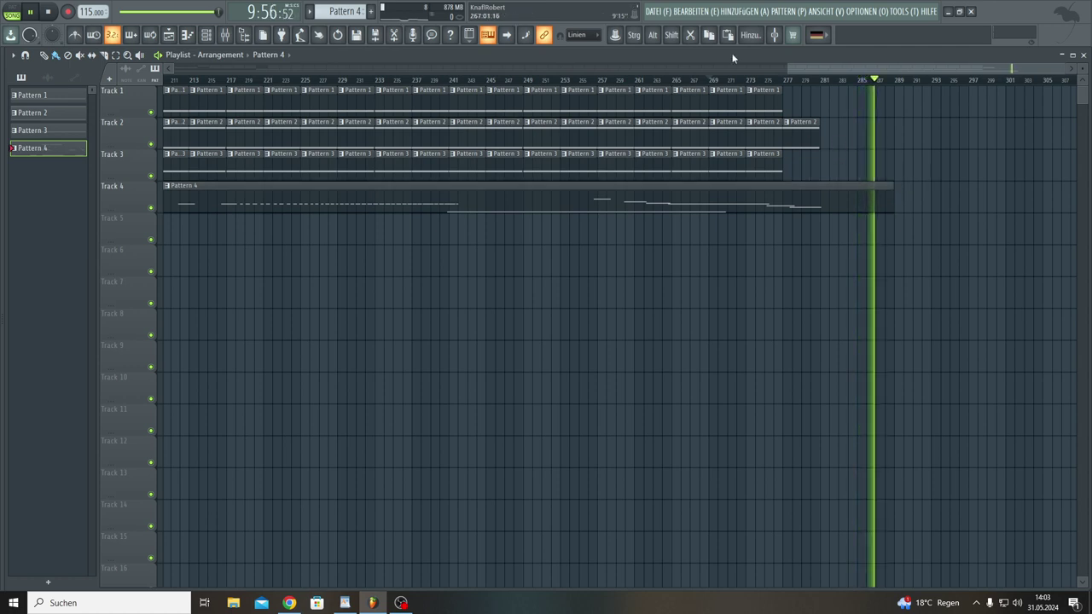
drag(789, 68, 174, 67)
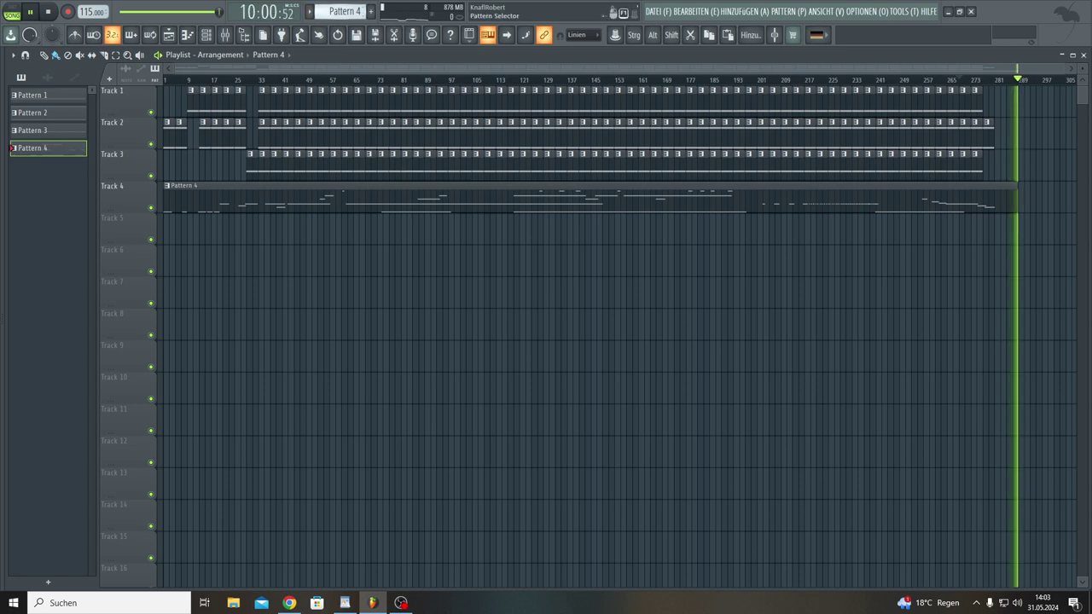
Step: Create Pattern 5 and route the Nexus #4 channel to mixer insert 5
key(F4)
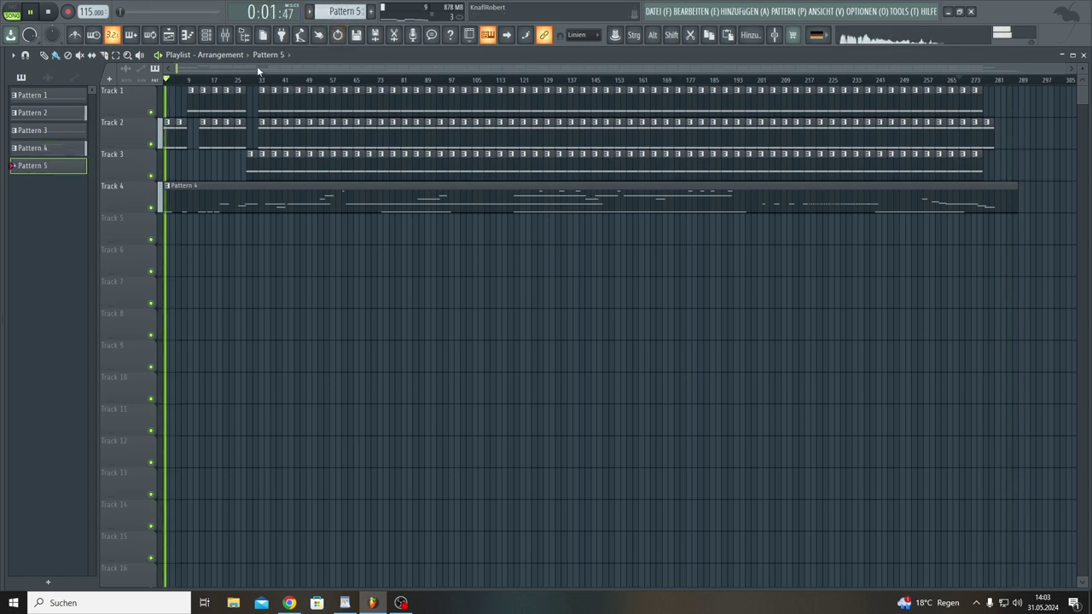
click(208, 38)
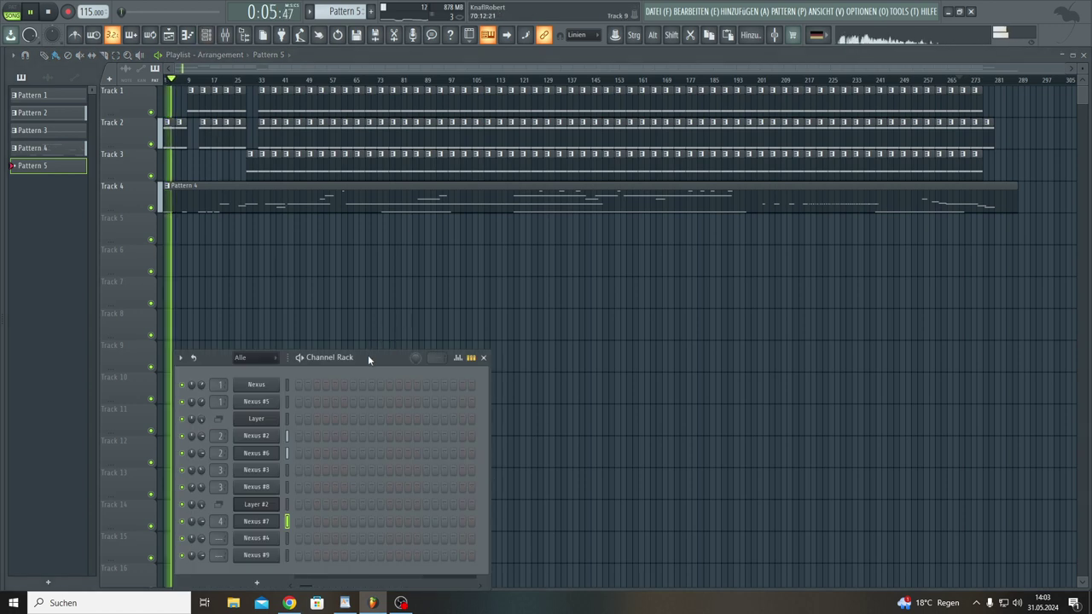
drag(368, 358, 376, 301)
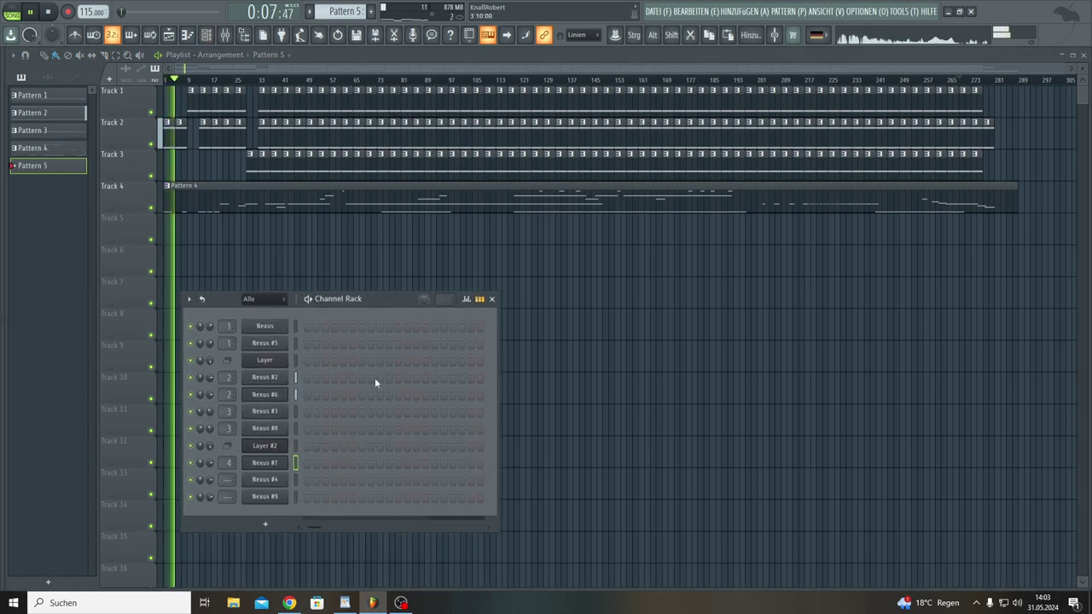
drag(228, 479, 228, 459)
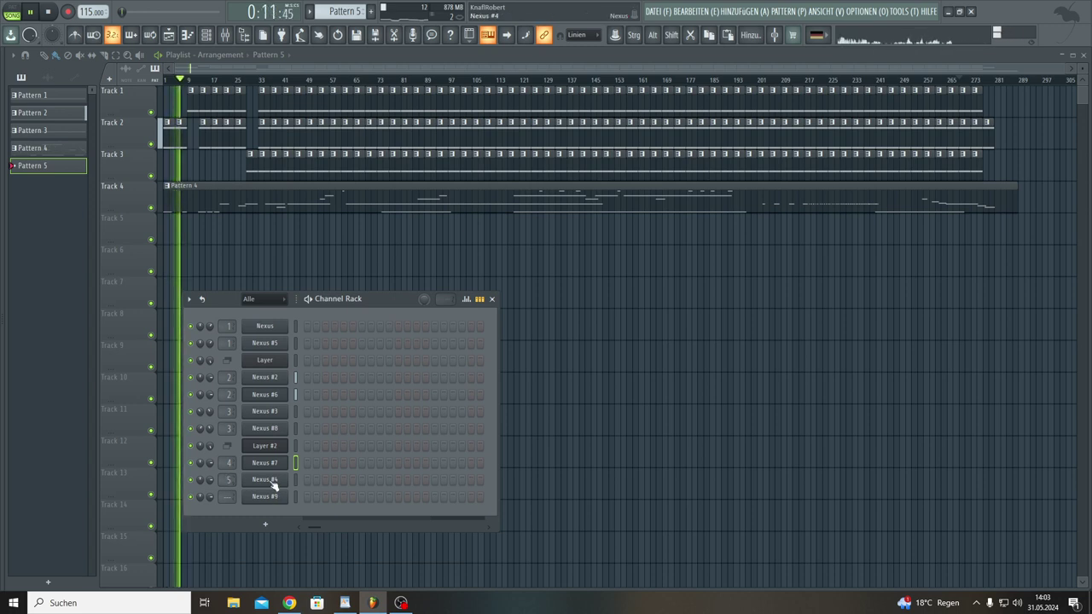
Step: Open Nexus #4 beside the Channel Rack and load the Amiga Chords preset from the Guitar category
click(266, 480)
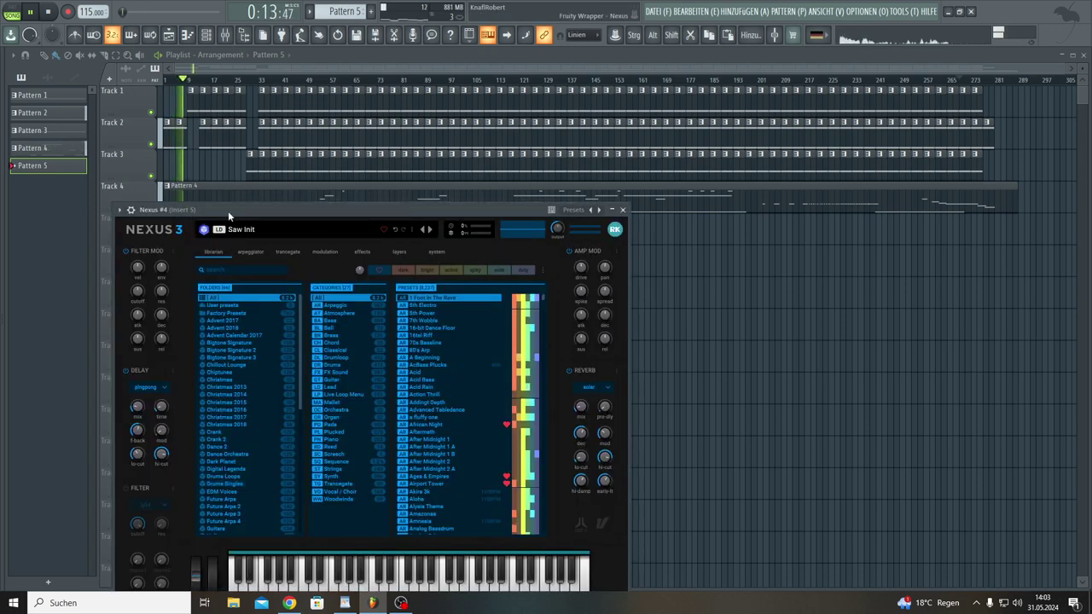
drag(228, 211, 637, 175)
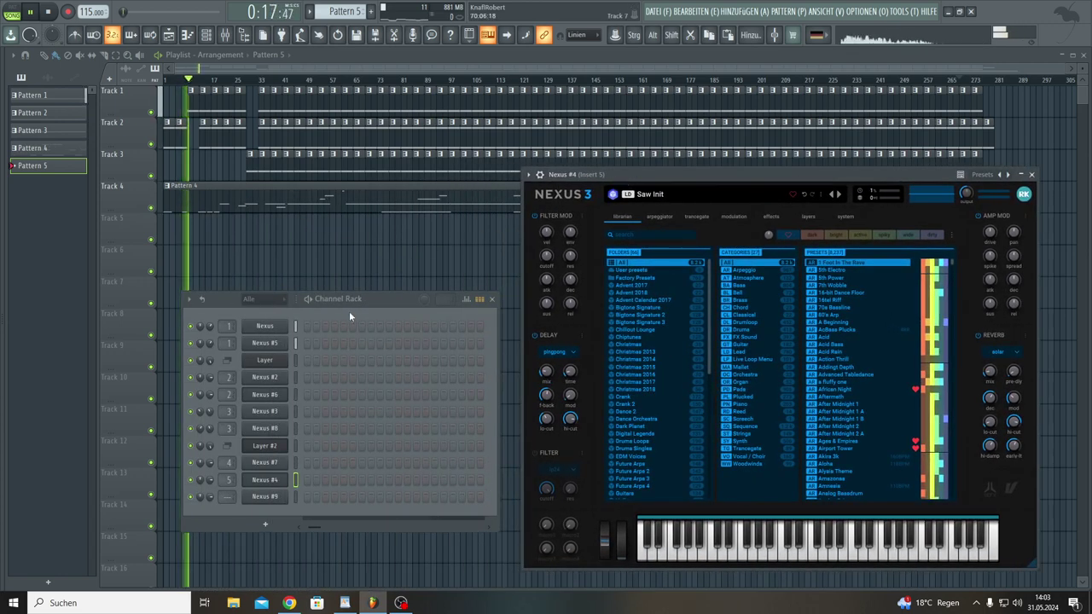
drag(374, 296, 354, 284)
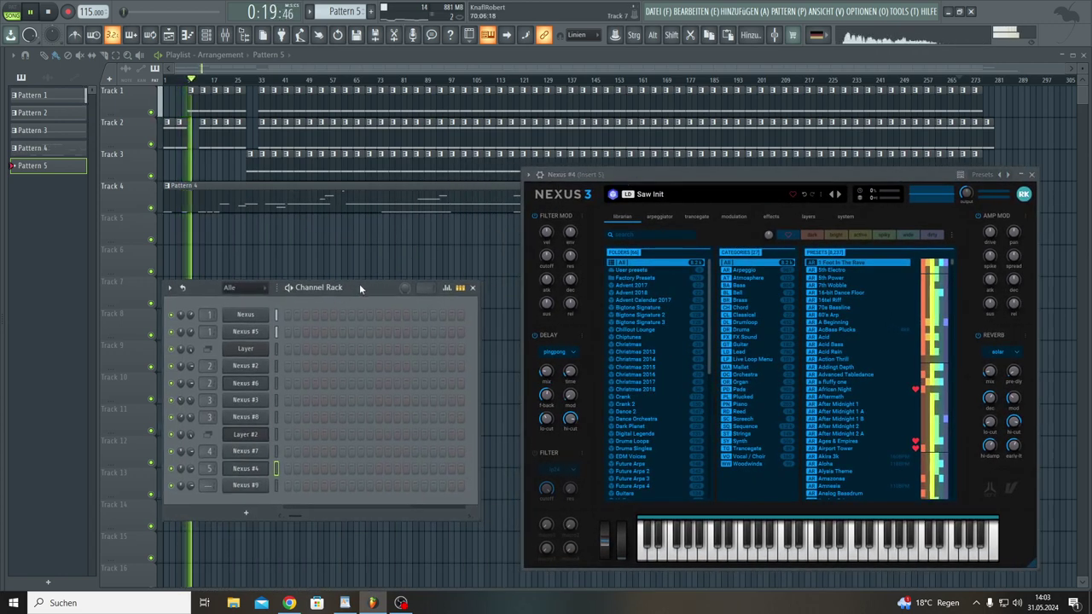
click(245, 470)
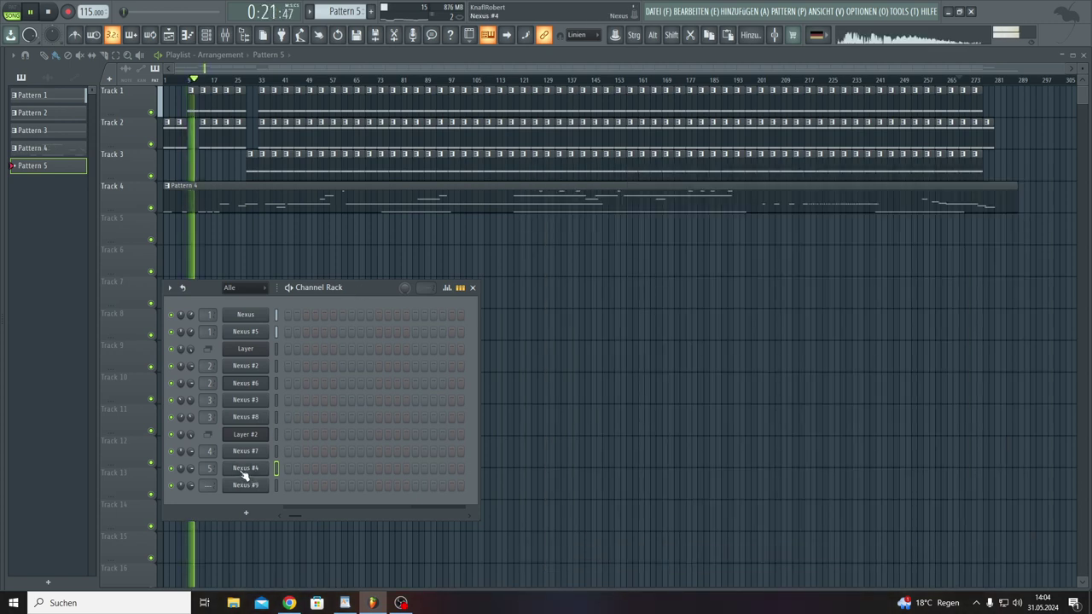
click(245, 469)
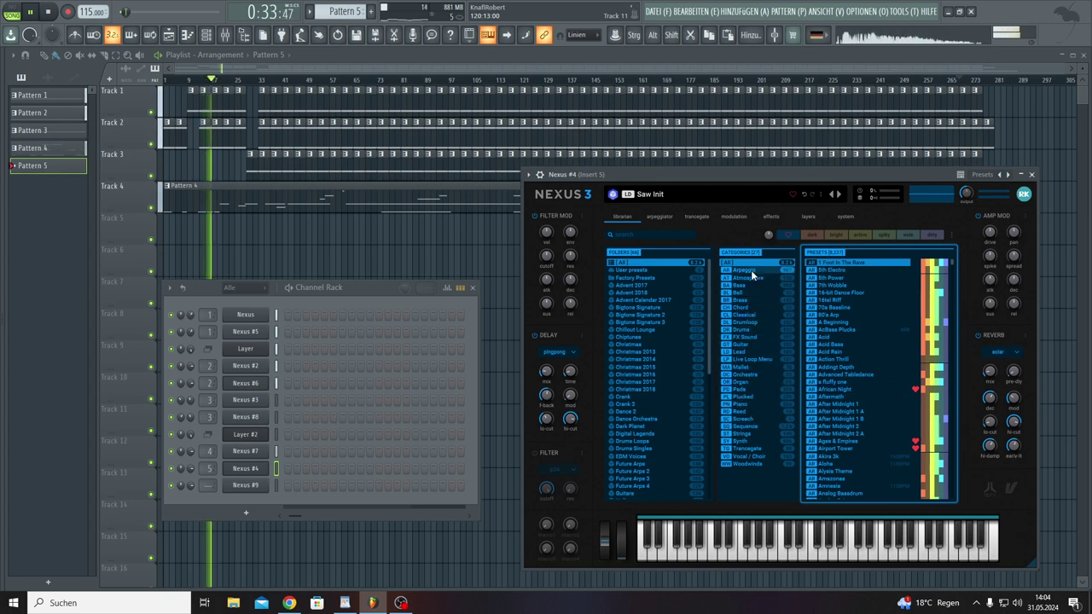
click(745, 344)
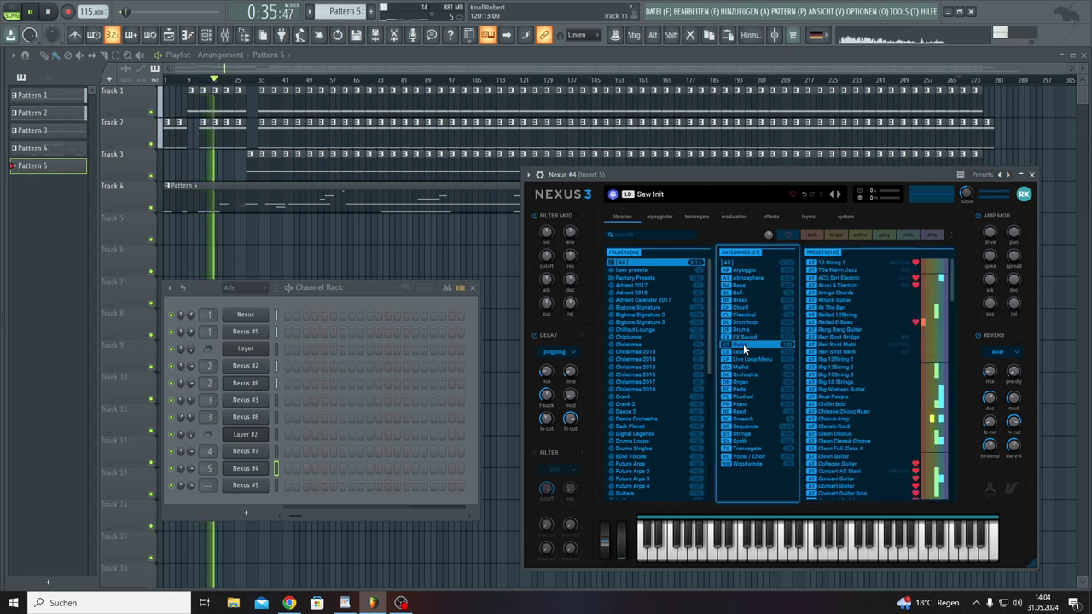
click(837, 294)
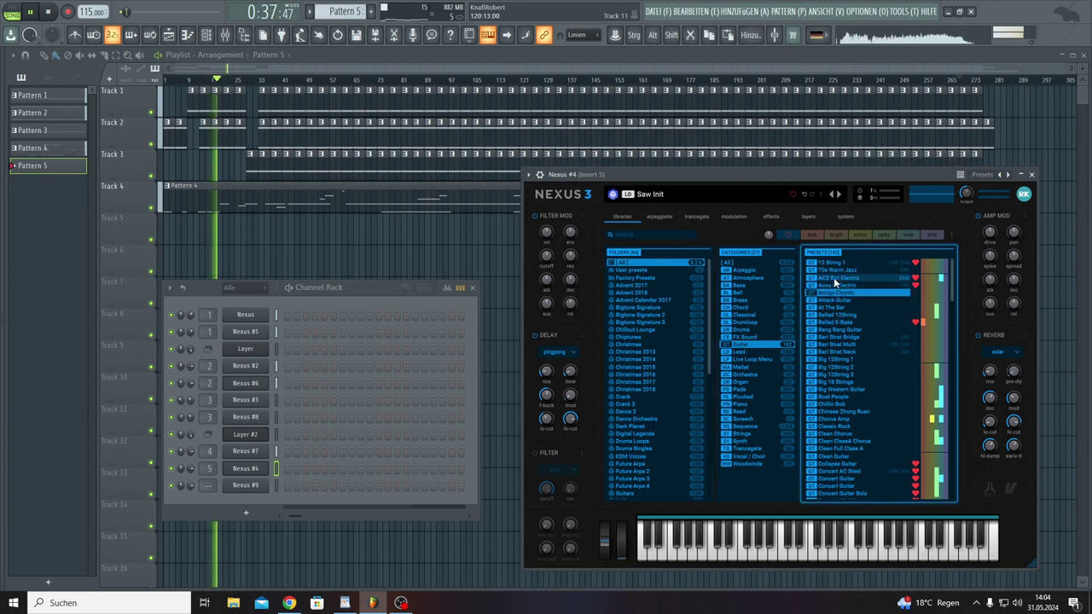
double_click(826, 292)
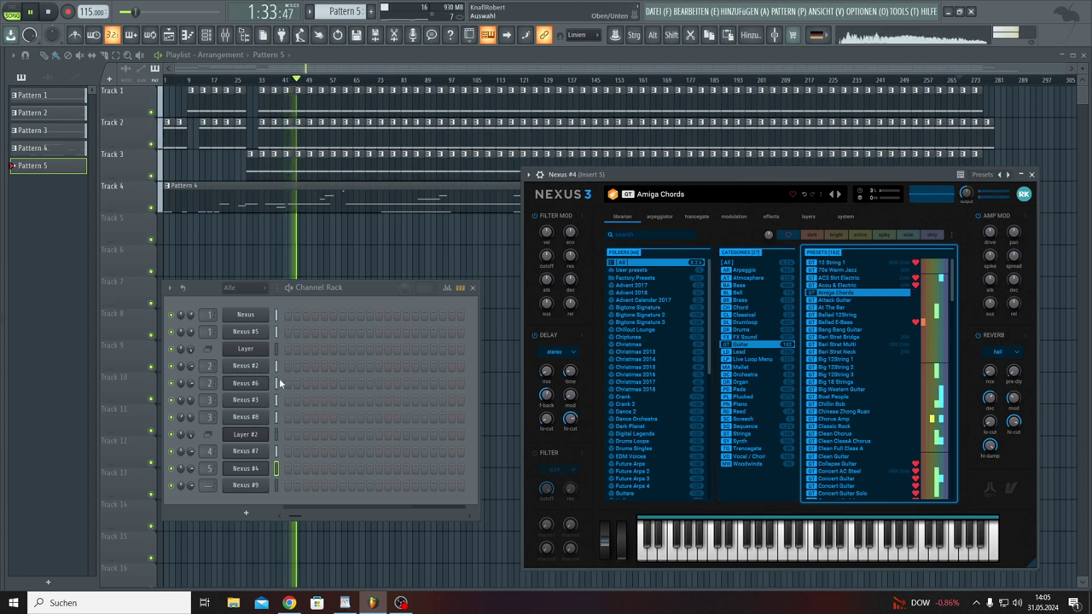
Step: Fill Track 5 with back-to-back Pattern 5 clips from bar 1 to about bar 249
right_click(239, 475)
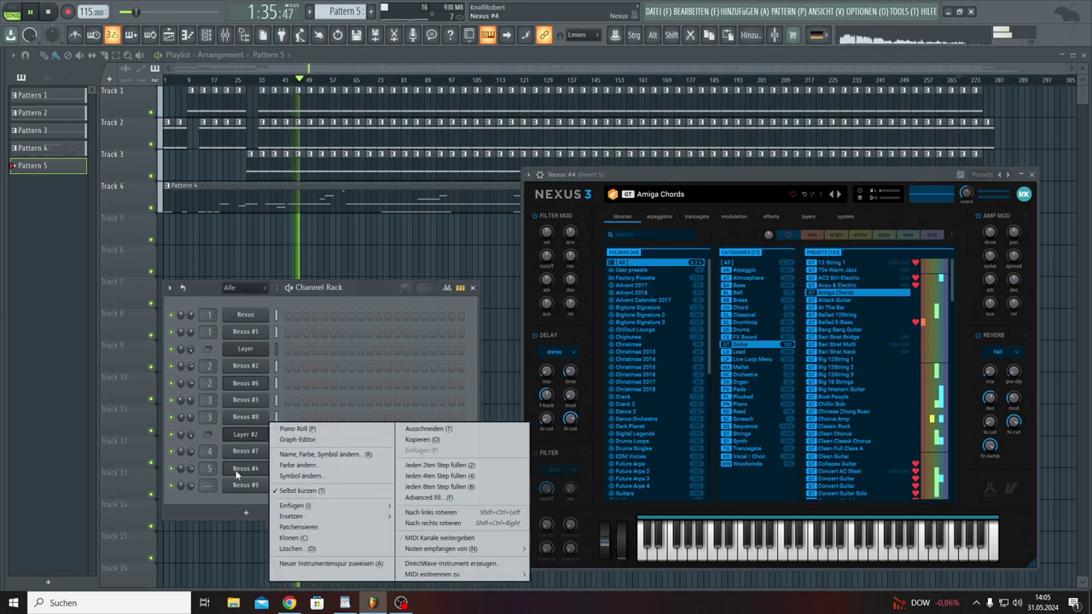
click(295, 430)
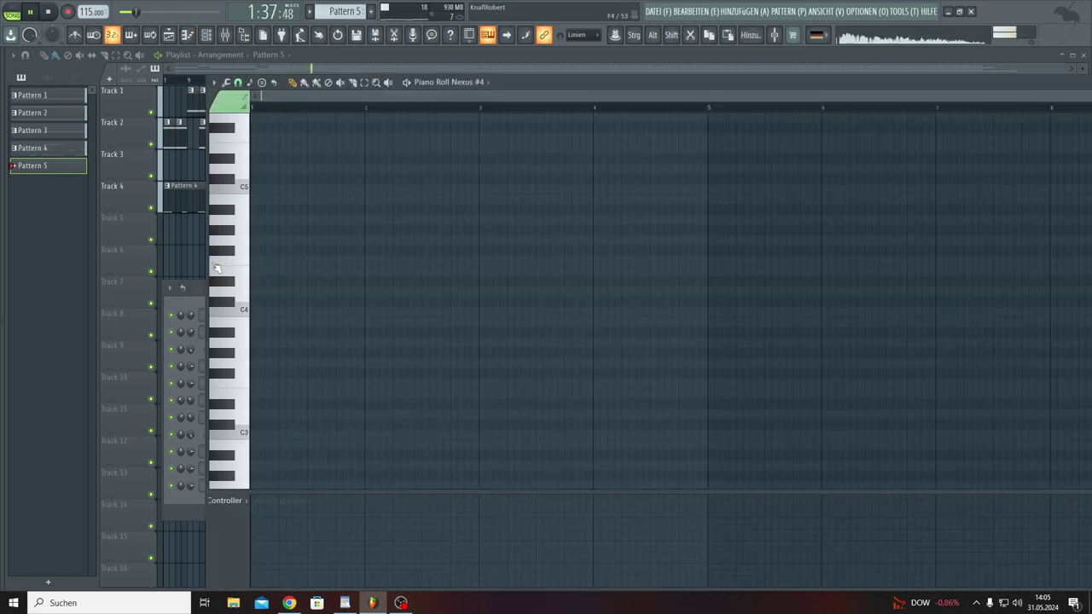
key(F5)
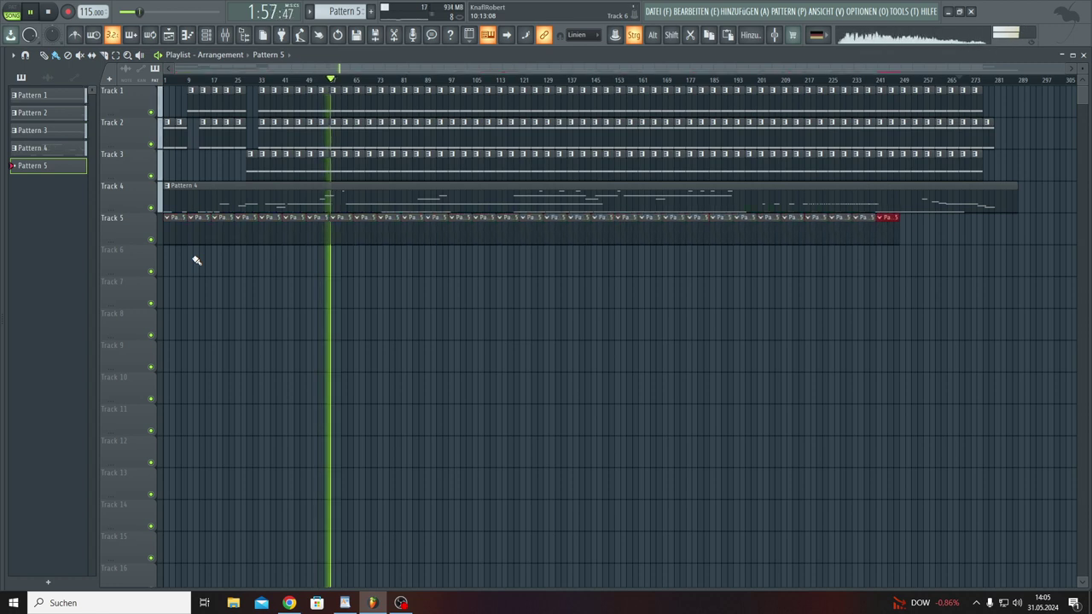
Step: Place short E4 notes at steps 1 and 7 of bars 1 and 5 in the Nexus #4 piano roll
click(201, 36)
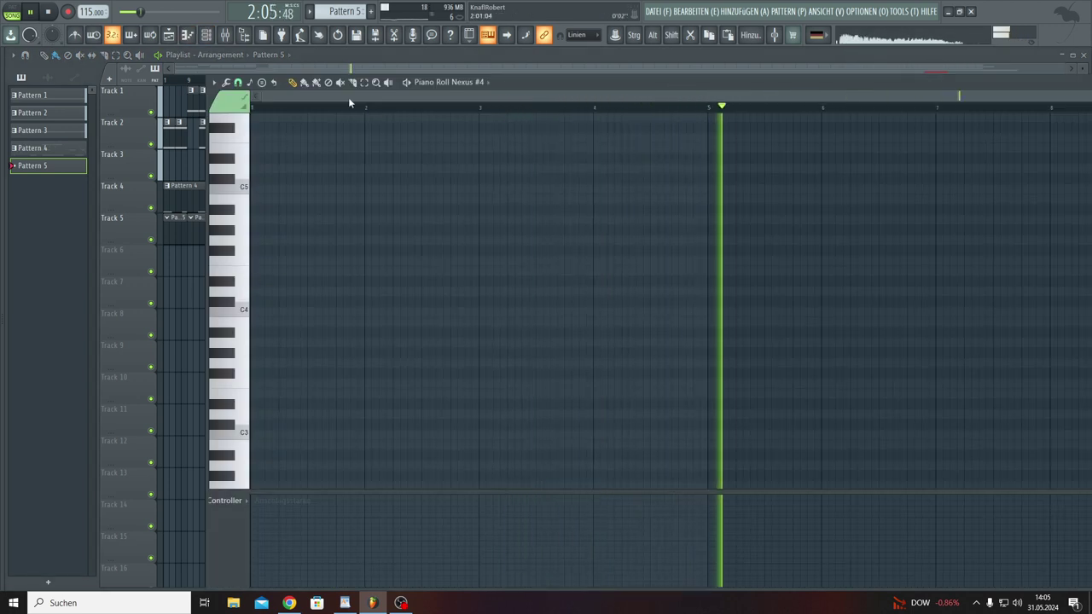
click(252, 272)
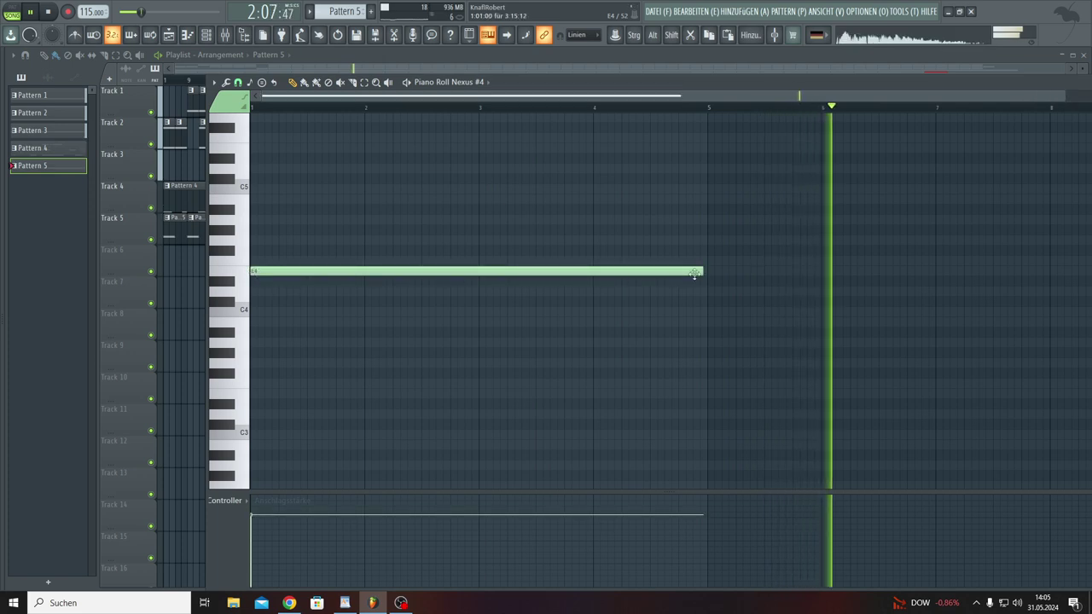
drag(703, 273, 267, 278)
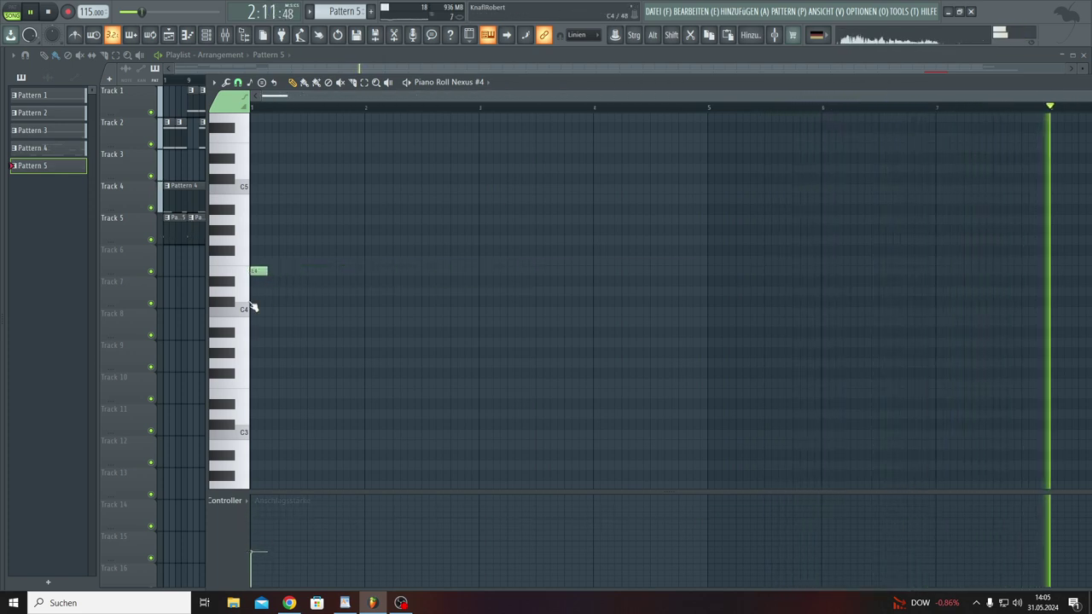
click(297, 271)
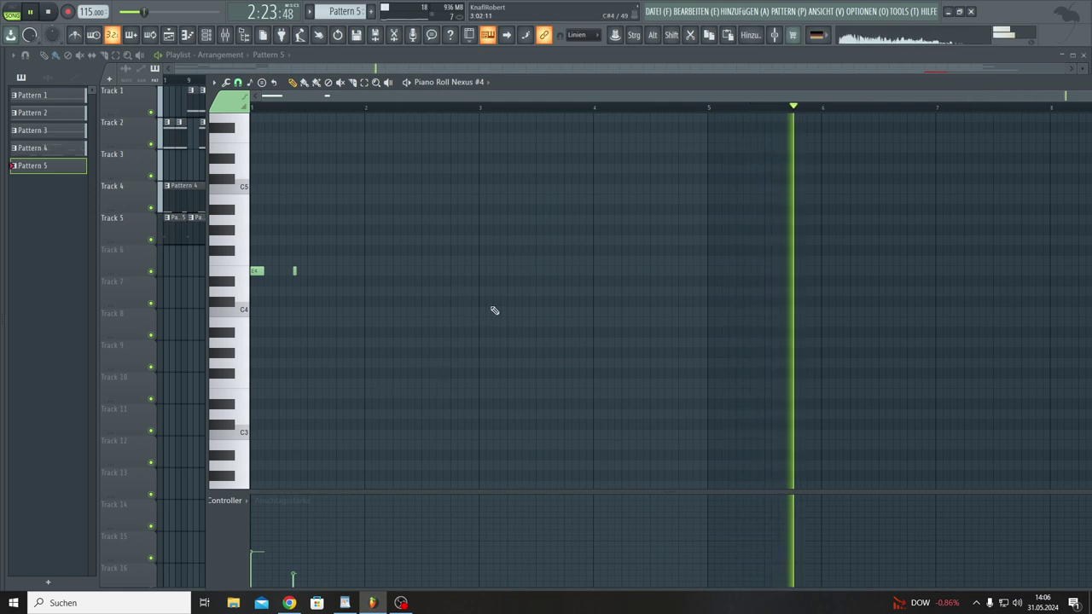
click(710, 272)
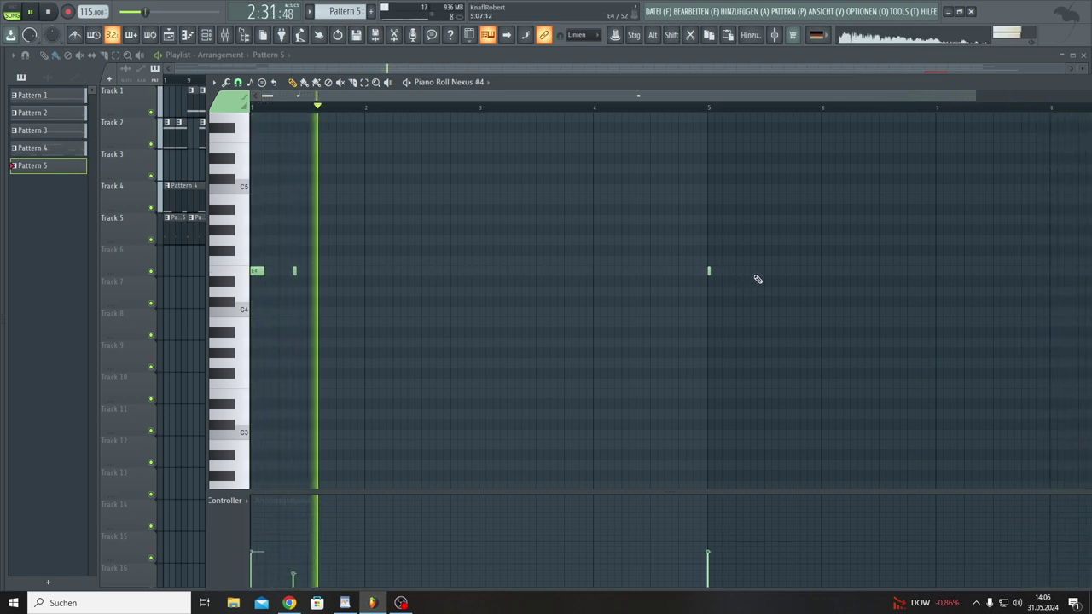
click(752, 272)
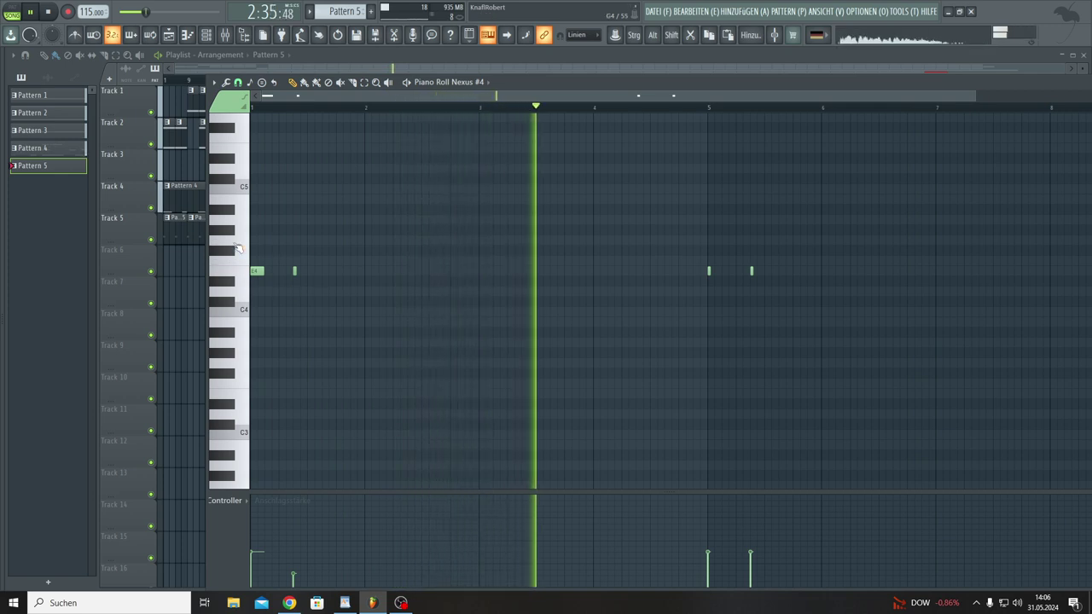
Step: Add F#4 and E4 at steps 13 and 15 of bar 1, lengthen bar 5's second E4 and add a third at step 11
click(350, 271)
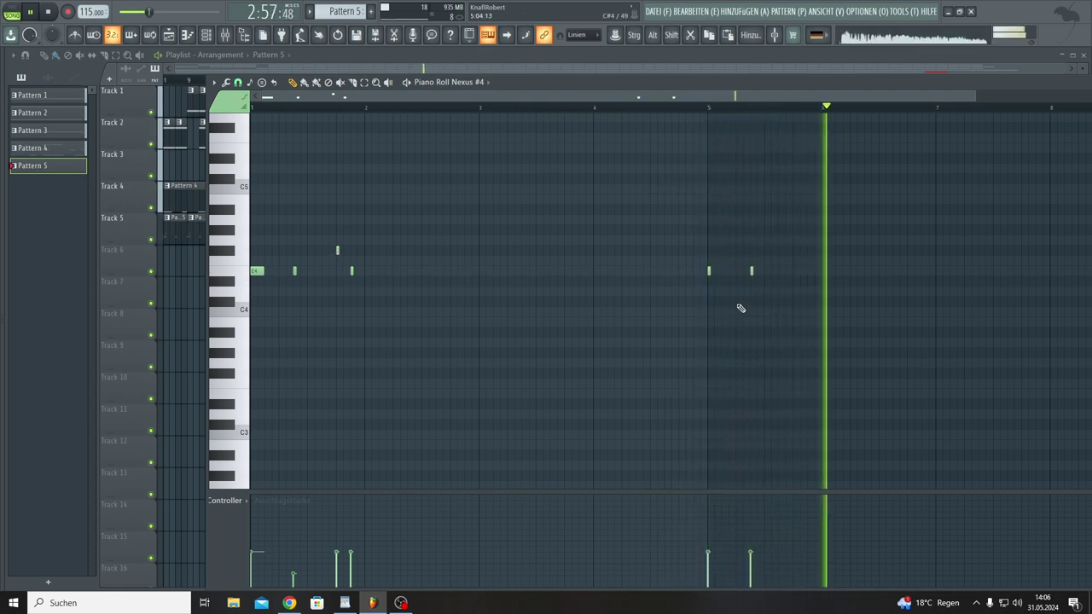
right_click(750, 271)
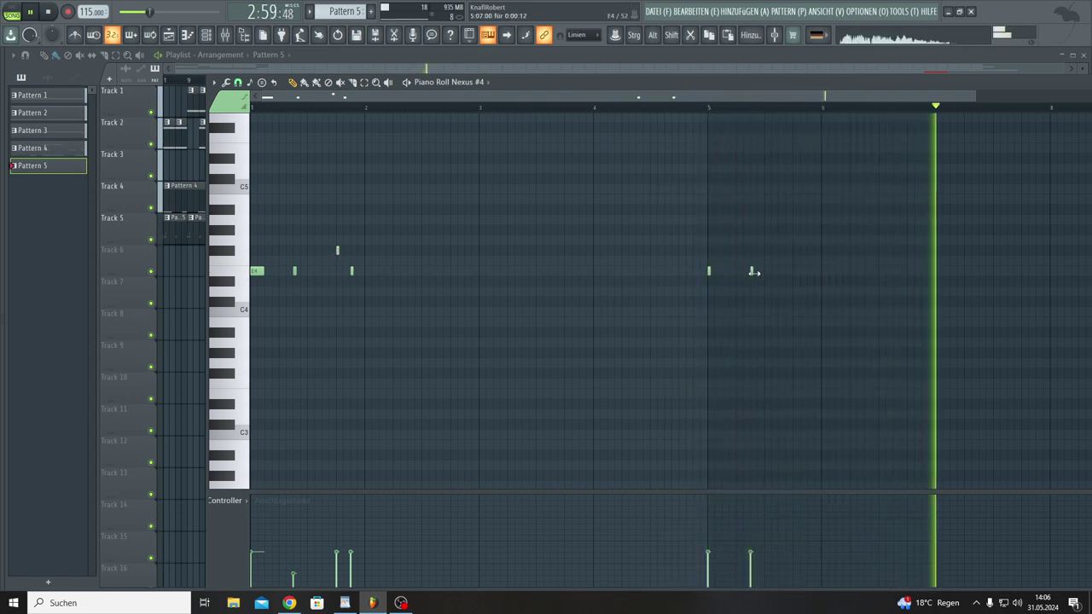
drag(755, 271, 759, 272)
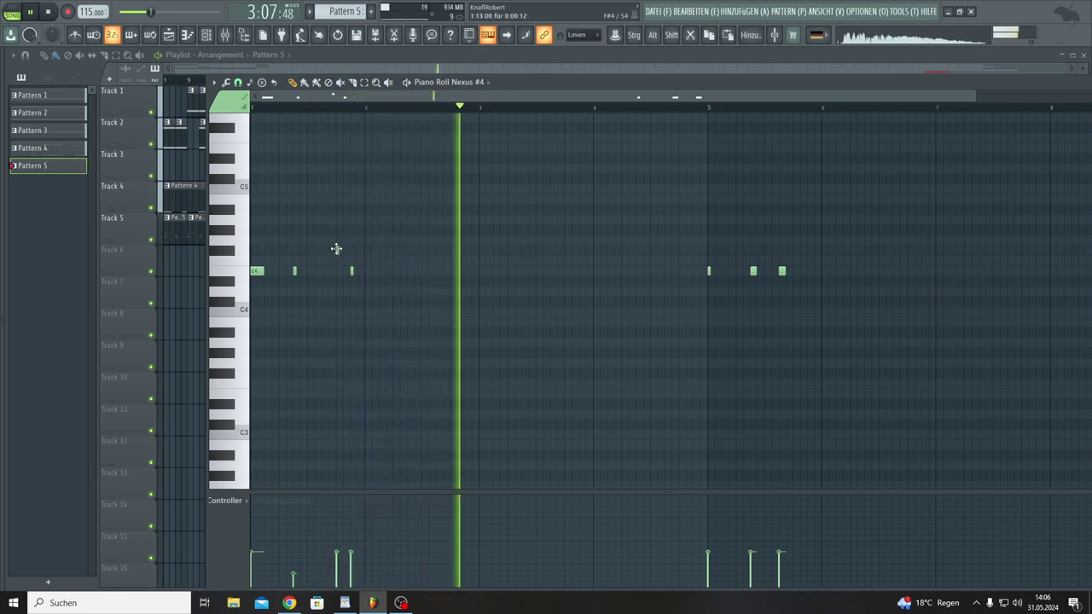
Step: Move the F#4 at step 13 of bar 1 up to G4 and lengthen it
drag(336, 248, 337, 240)
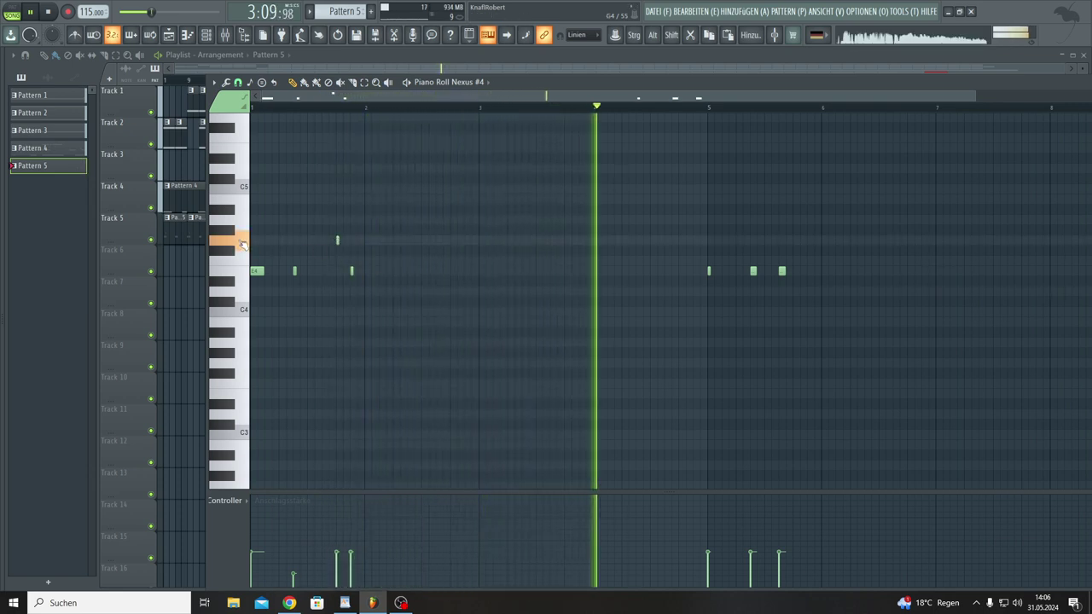
right_click(337, 240)
click(339, 241)
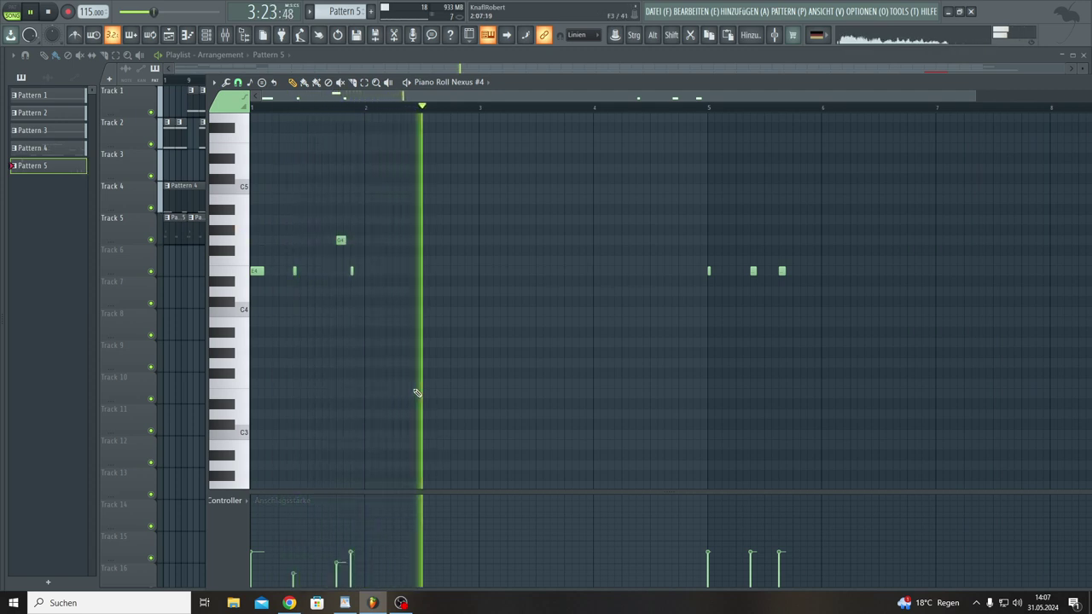
Step: Add three E4 notes at steps 3, 7 and 11 of bar 2
click(383, 271)
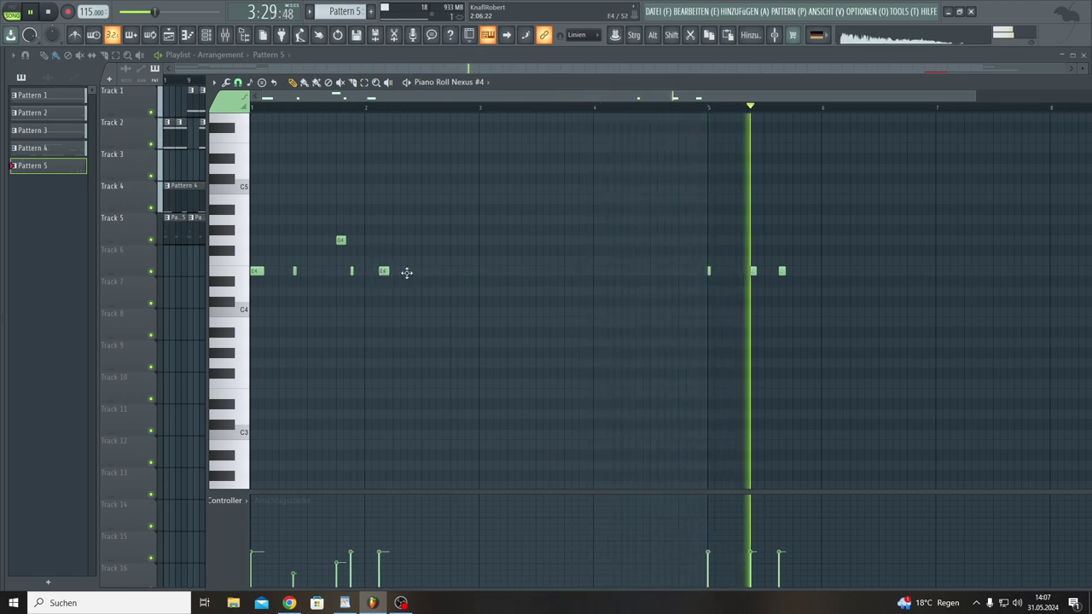
click(412, 271)
click(439, 272)
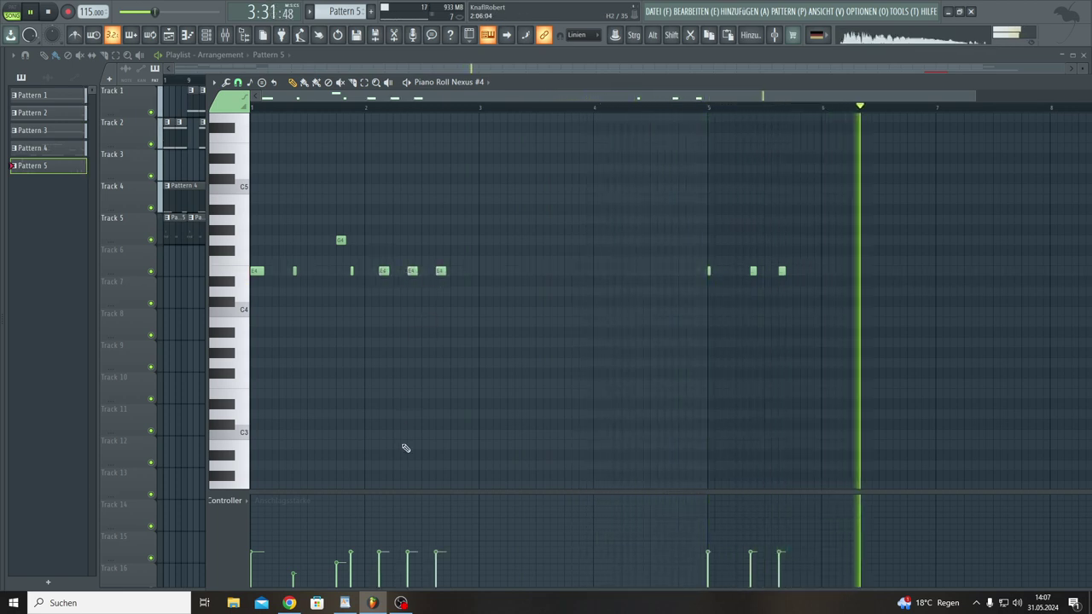
Step: Lower the velocities of the later notes in bars 1, 2 and 5 and move bar 5's last E4 to step 15
drag(444, 577, 378, 567)
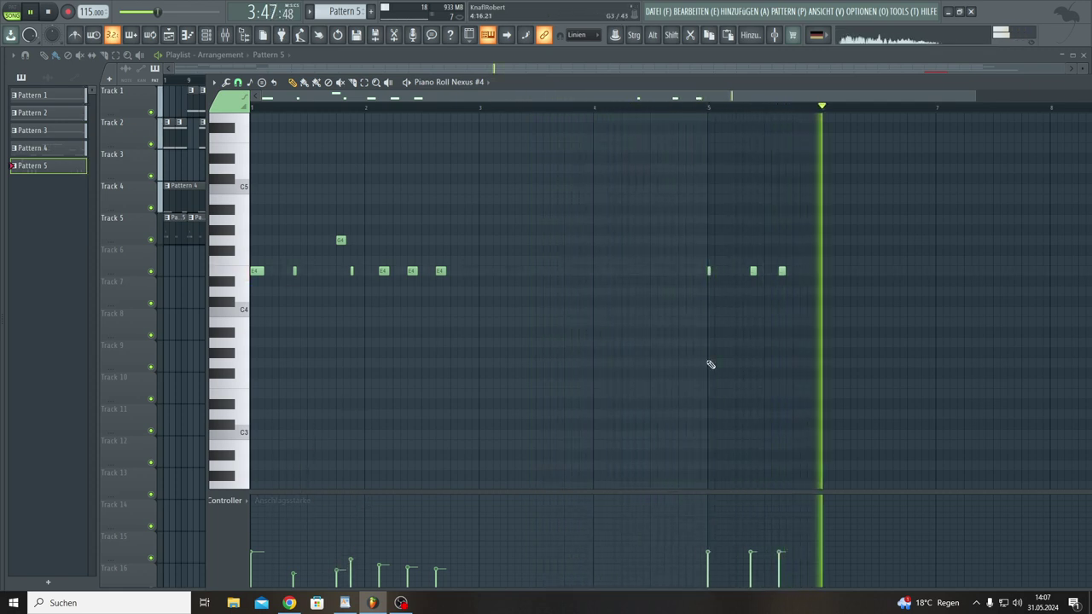
click(782, 567)
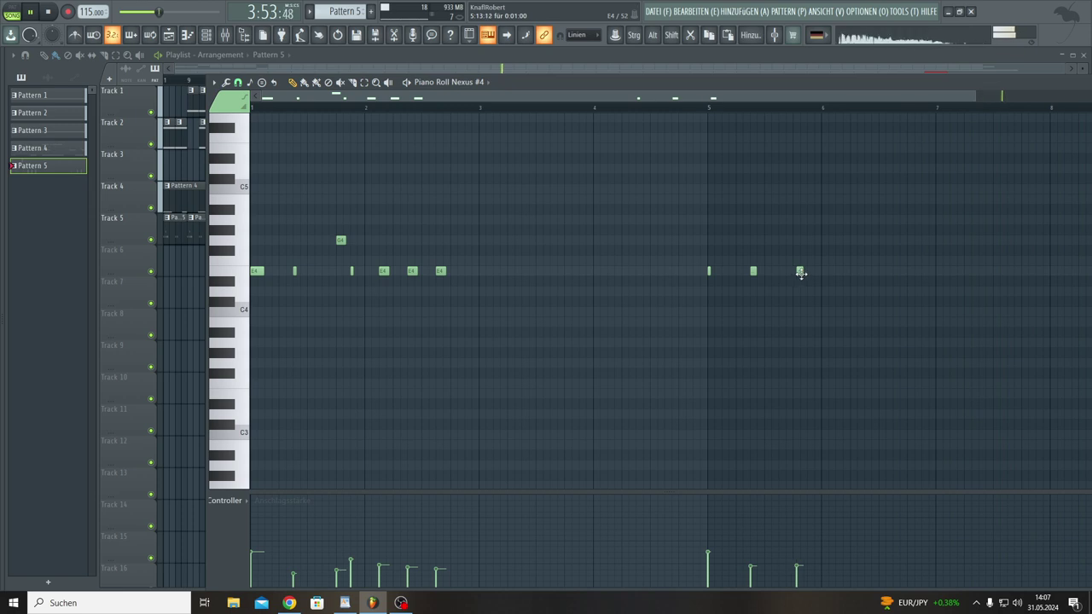
drag(803, 273, 811, 272)
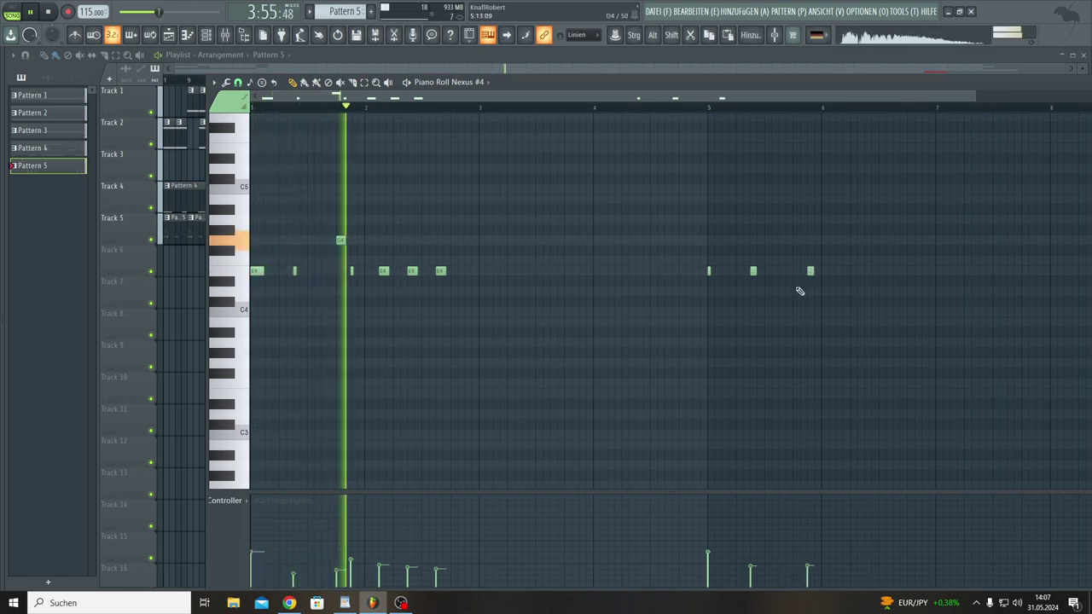
Step: Add a note at step 13 of bar 4, raise its velocity and move it up to B4
scroll(769, 284, up, 1)
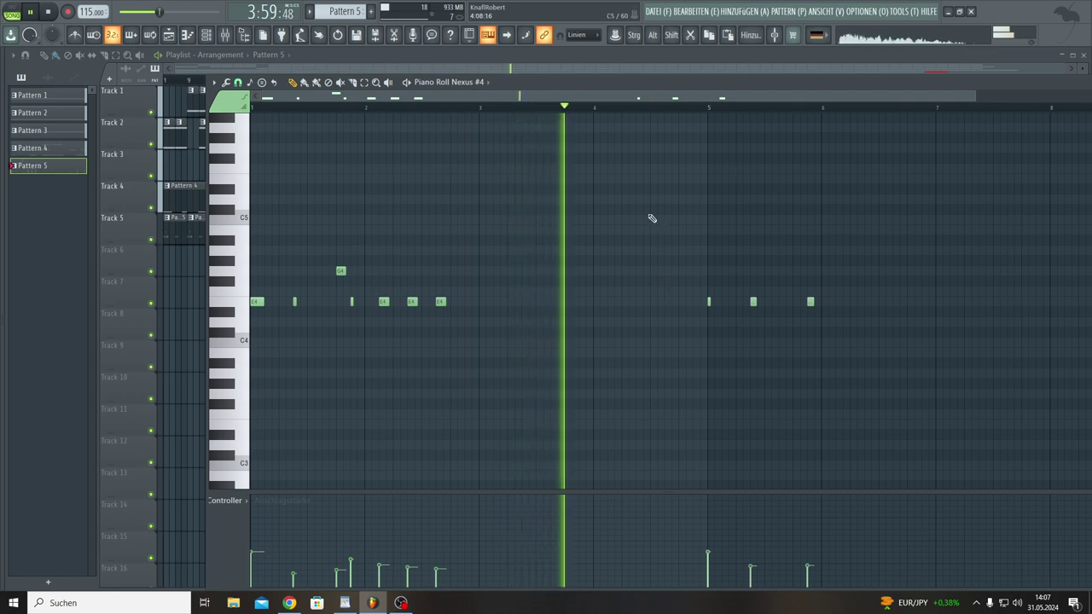
scroll(697, 97, right, 1)
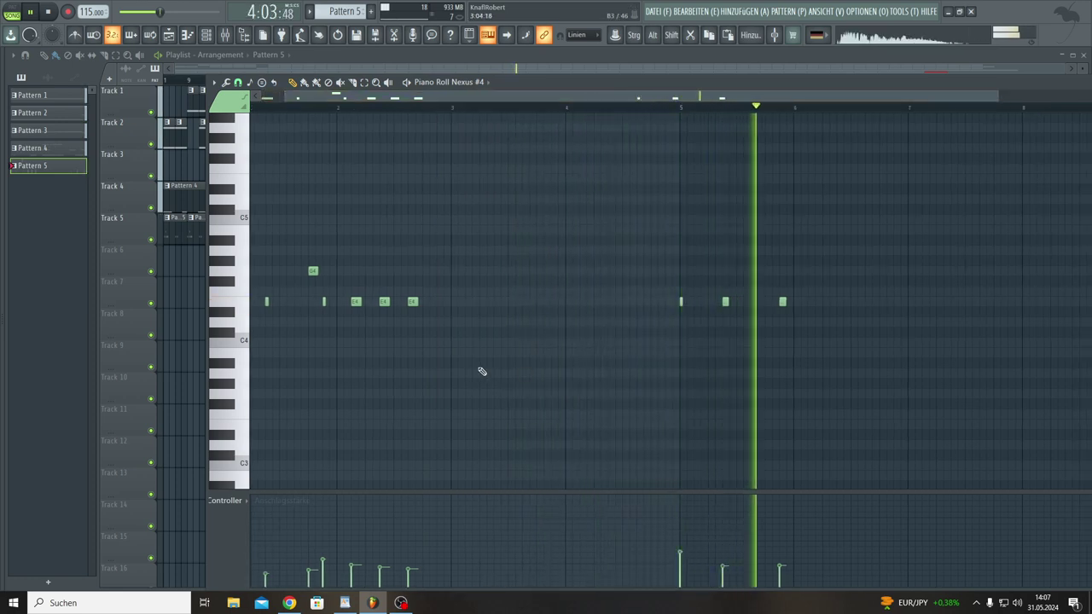
click(653, 262)
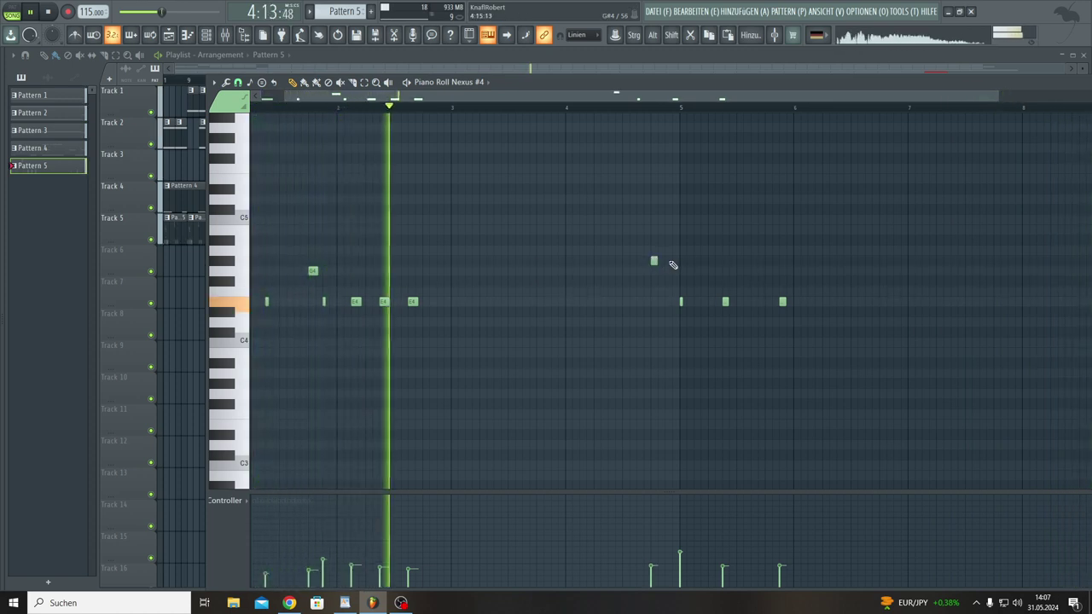
click(653, 524)
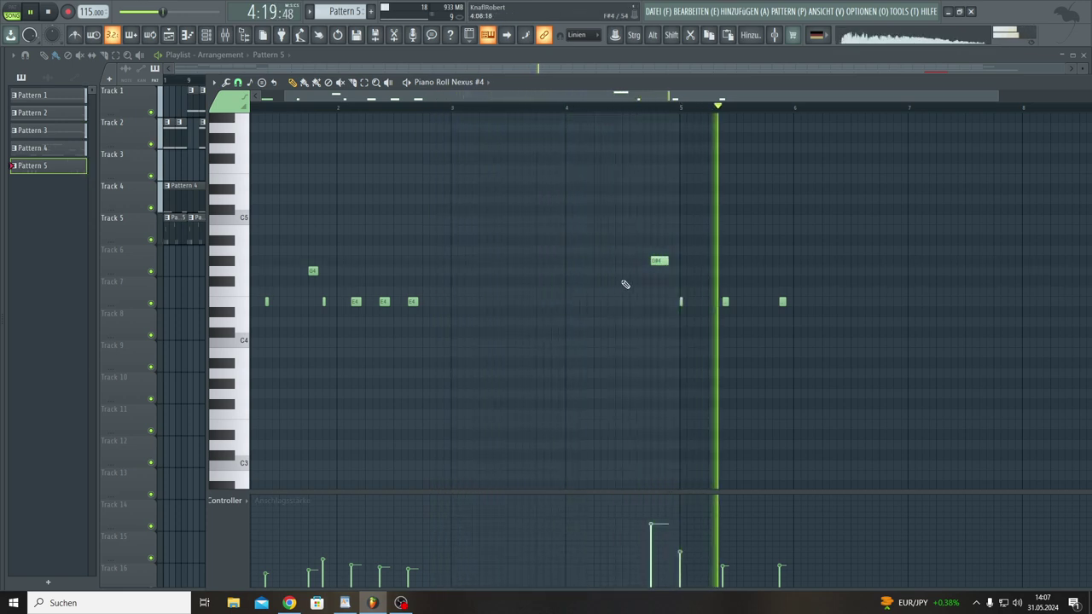
key(shift+Up)
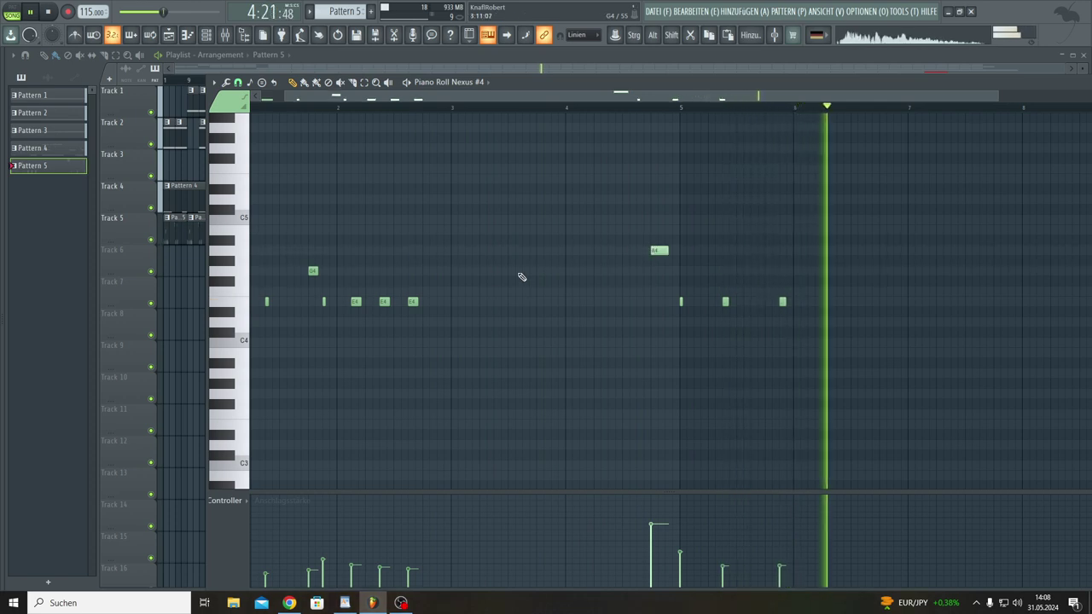
mouse_move(655, 245)
mouse_down()
mouse_move(654, 227)
mouse_move(655, 242)
mouse_up()
Step: Add a G4 note at step 15 of bar 4 and raise the velocity of the preceding B4
click(671, 272)
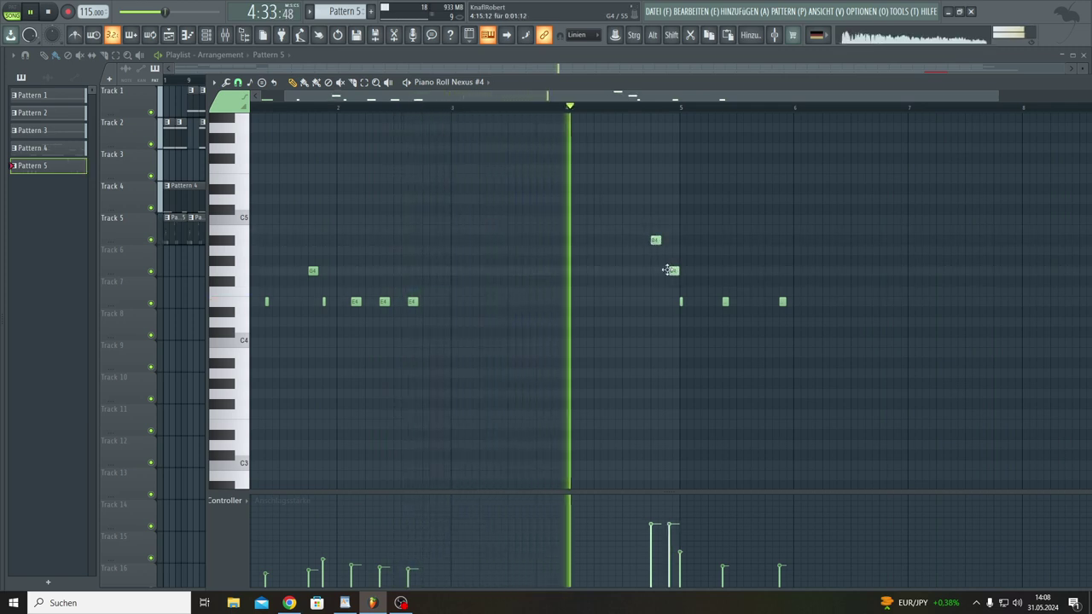
drag(674, 273, 670, 273)
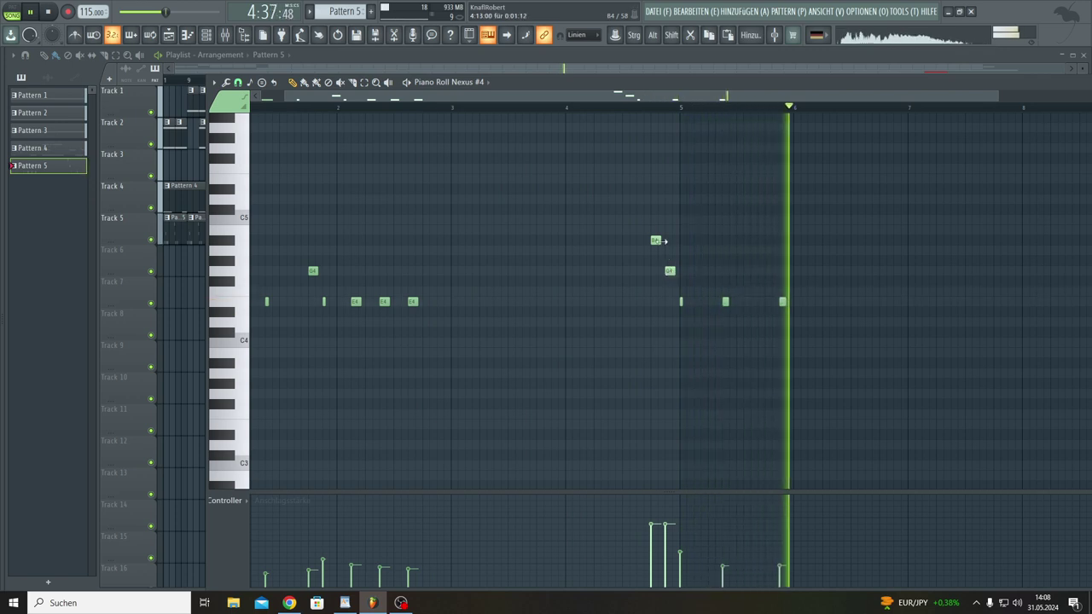
click(652, 510)
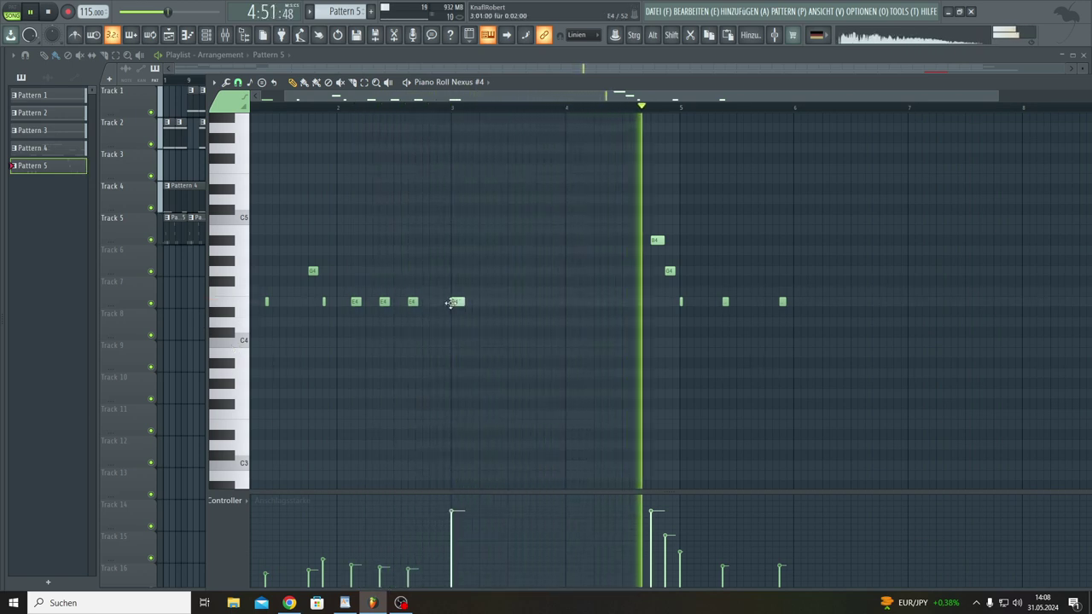
Step: Add an E4 note at step 1 of bar 3 and lower its velocity and those of bar 4's B4 and G4
click(454, 302)
click(456, 562)
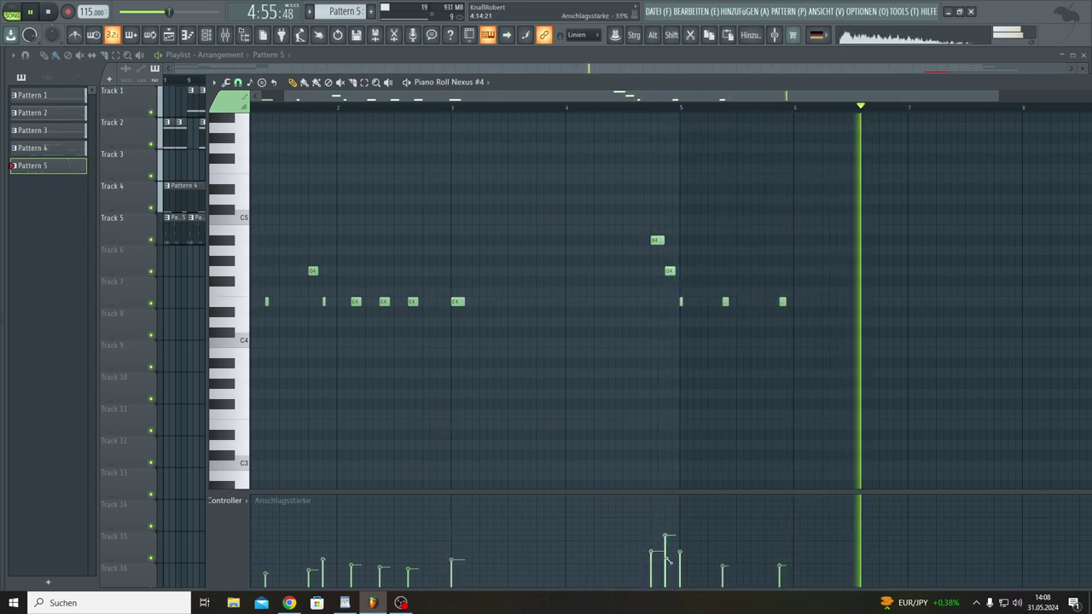
click(666, 560)
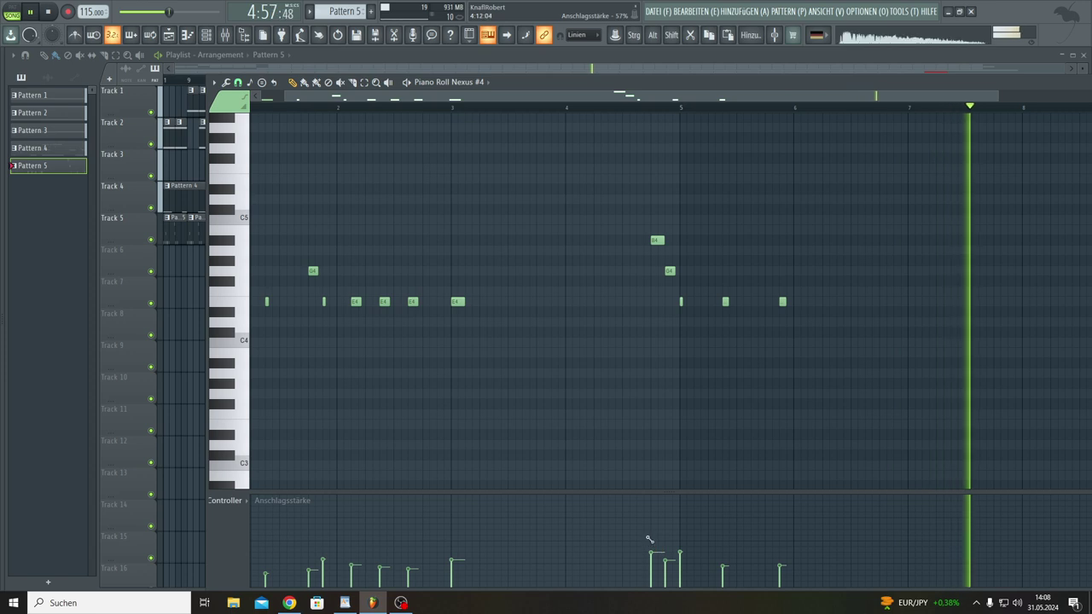
drag(649, 540, 676, 553)
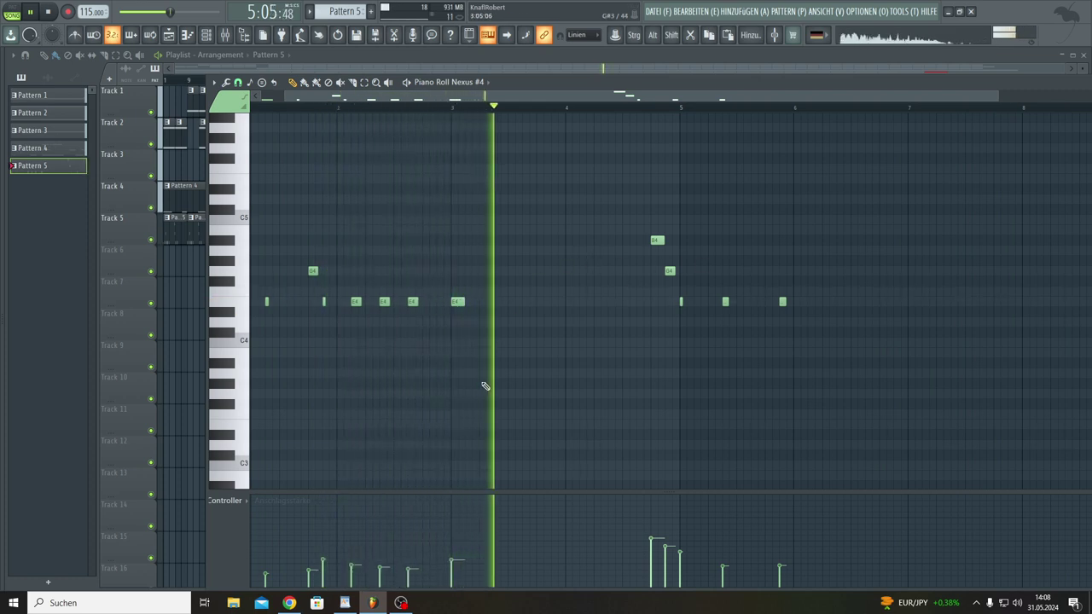
Step: Add a second E4 note in bar 3, lower its velocity and move it to step 7
click(509, 302)
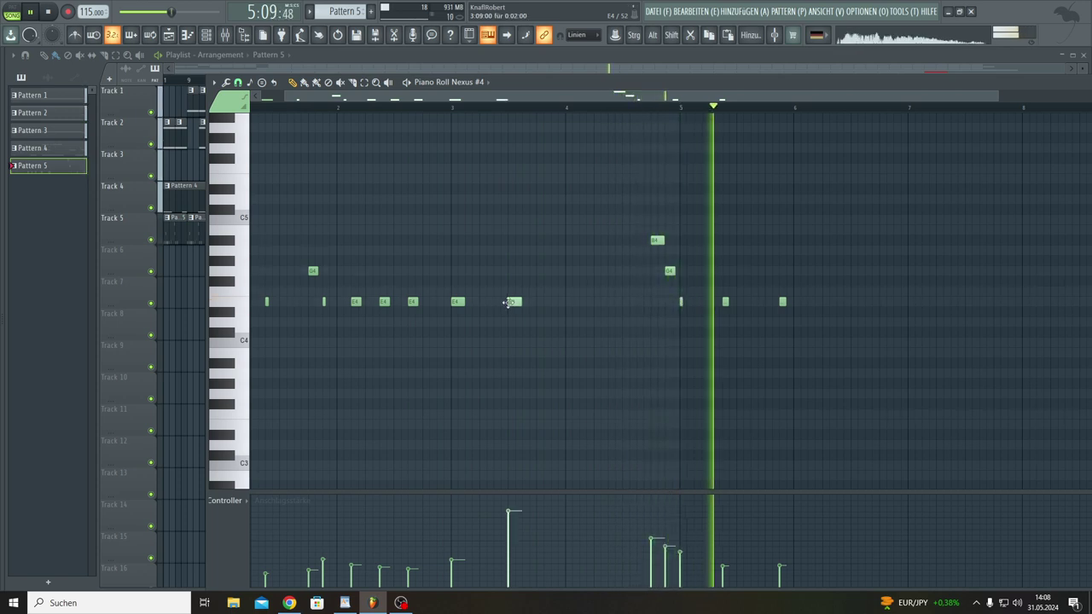
drag(510, 558, 479, 564)
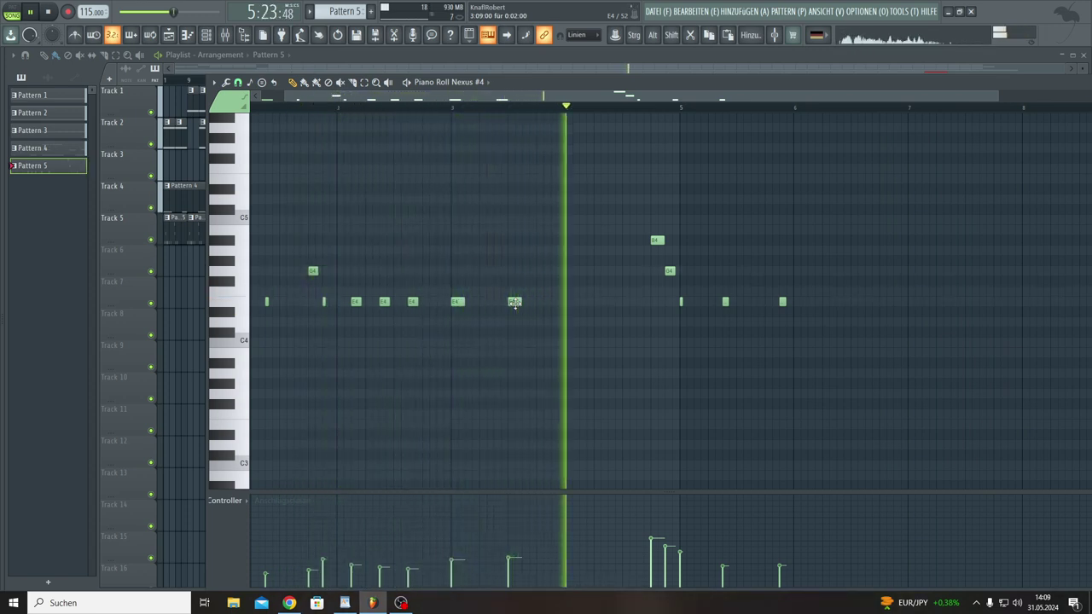
drag(507, 305, 499, 307)
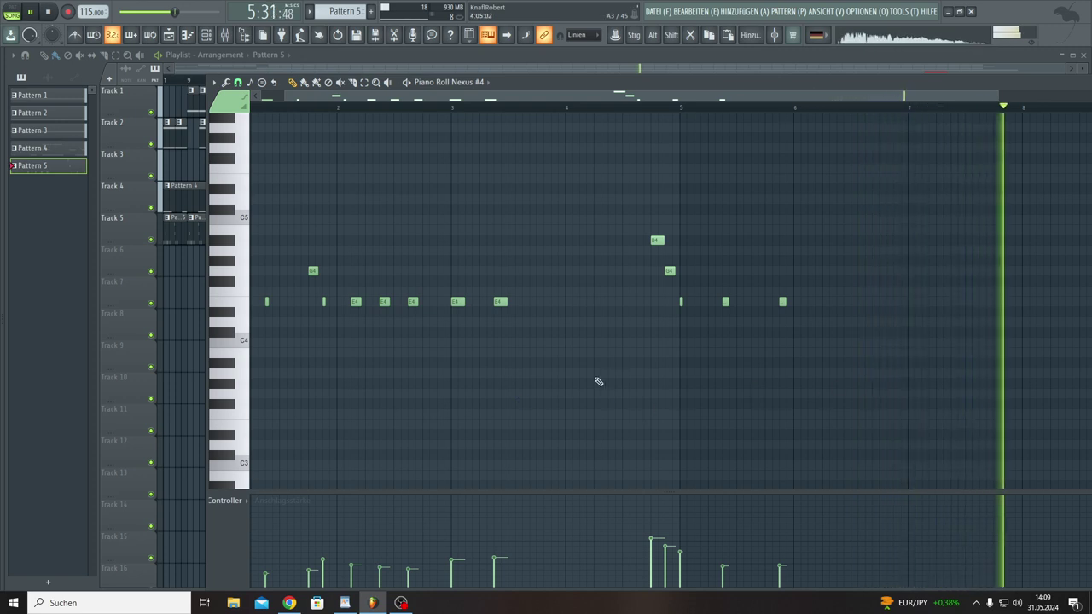
Step: Audition the keys around C4 and add a B3 at step 13 and a C4 at step 15 of bar 3
click(230, 358)
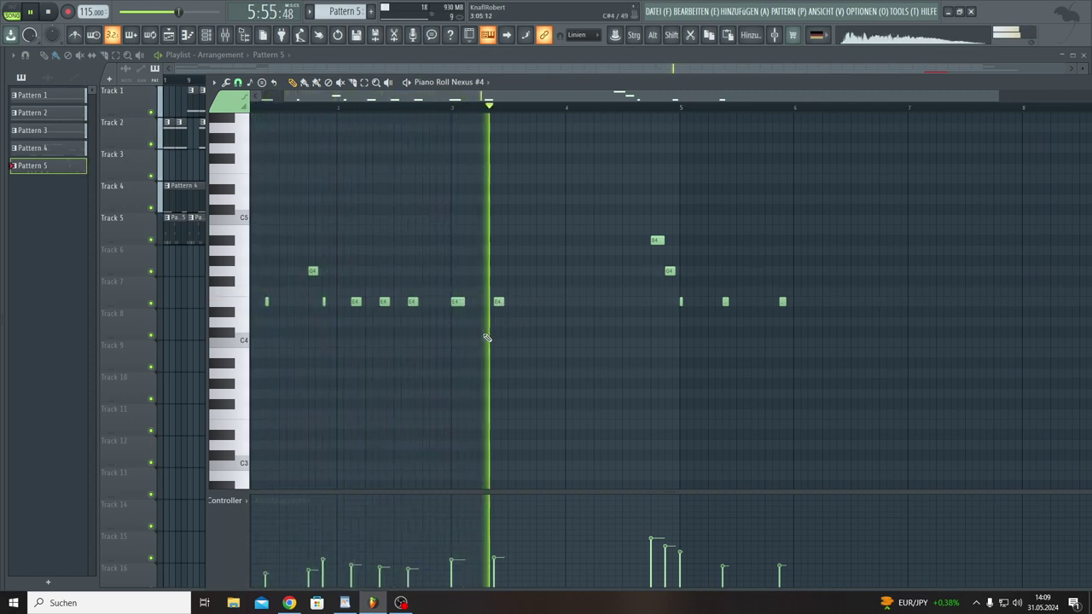
click(244, 342)
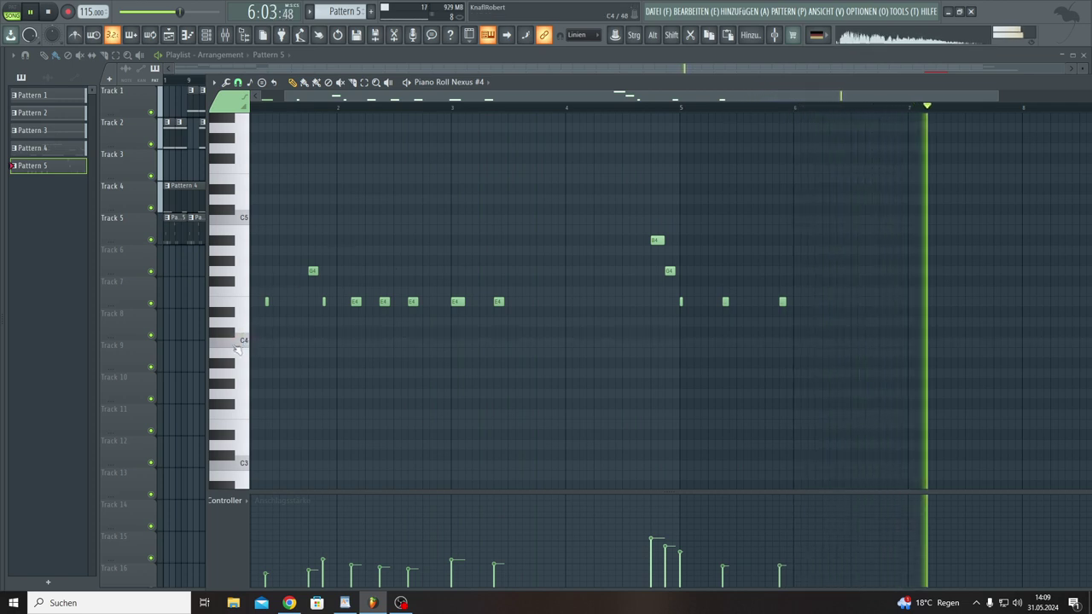
click(237, 350)
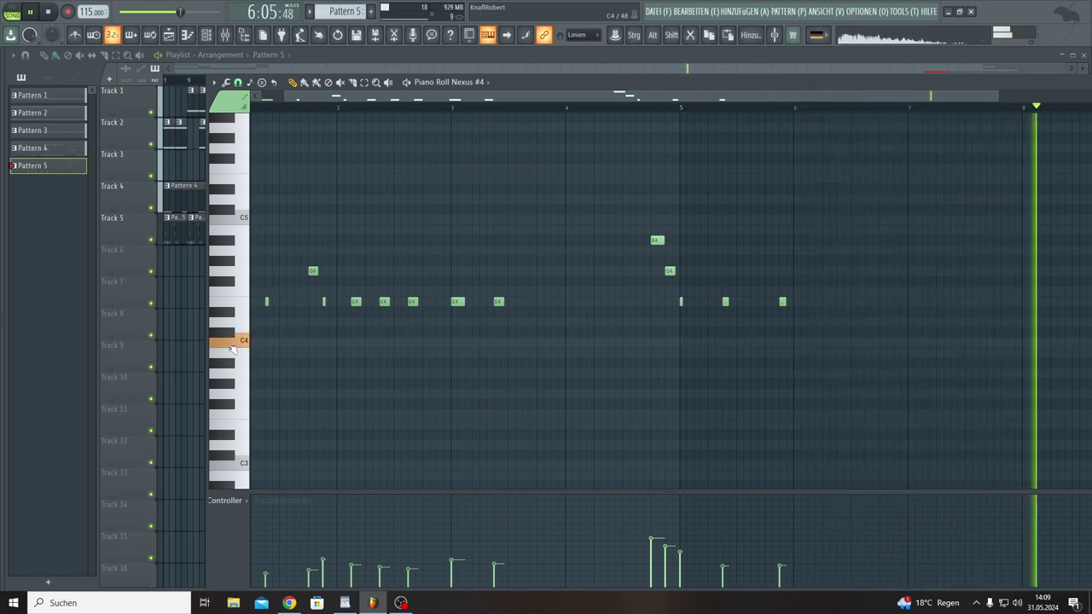
click(238, 356)
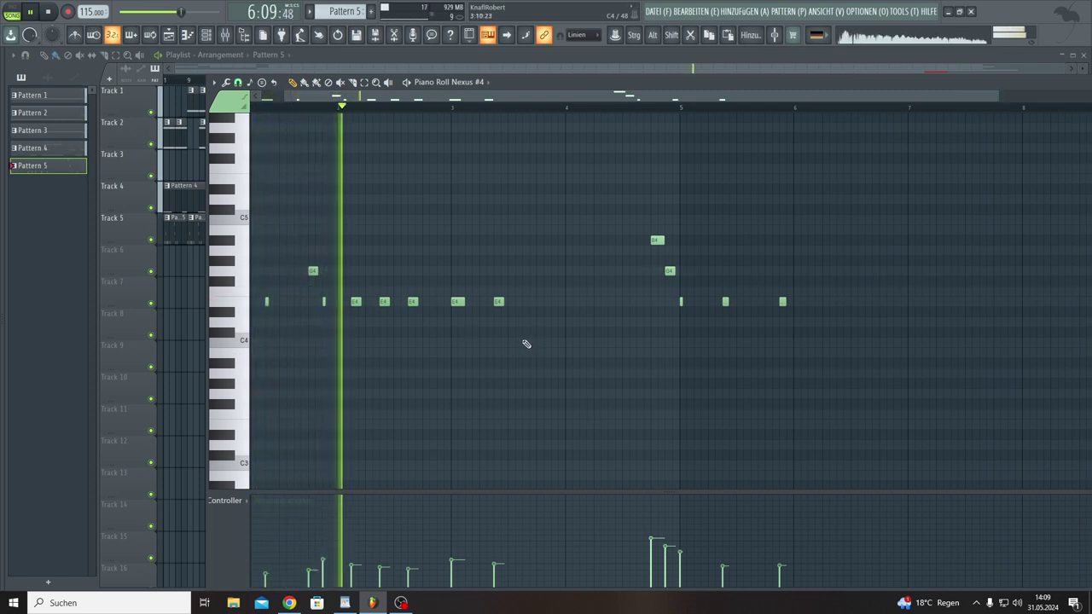
click(525, 342)
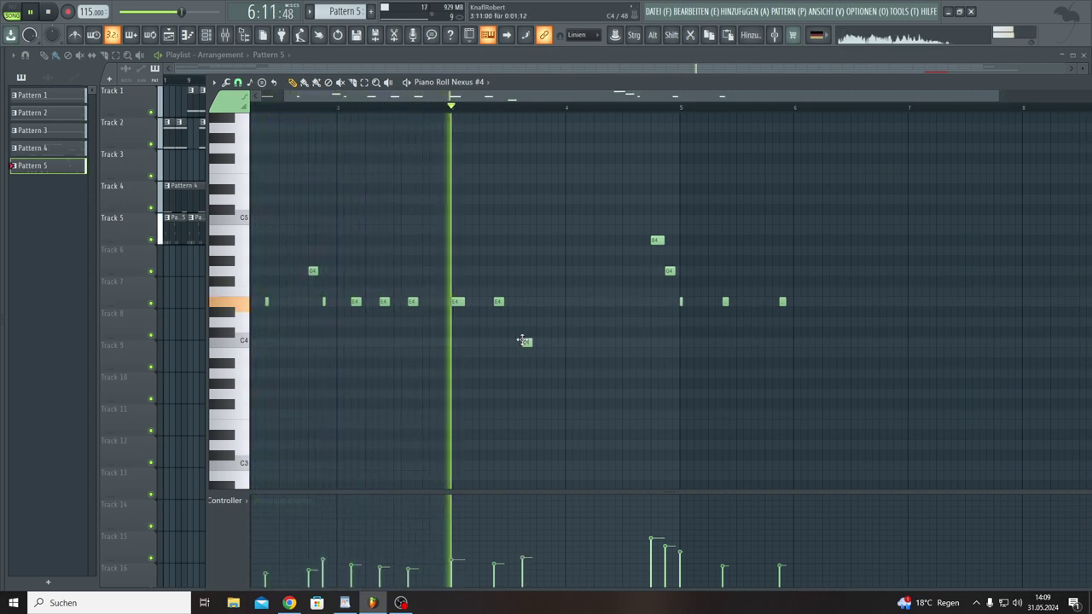
click(540, 353)
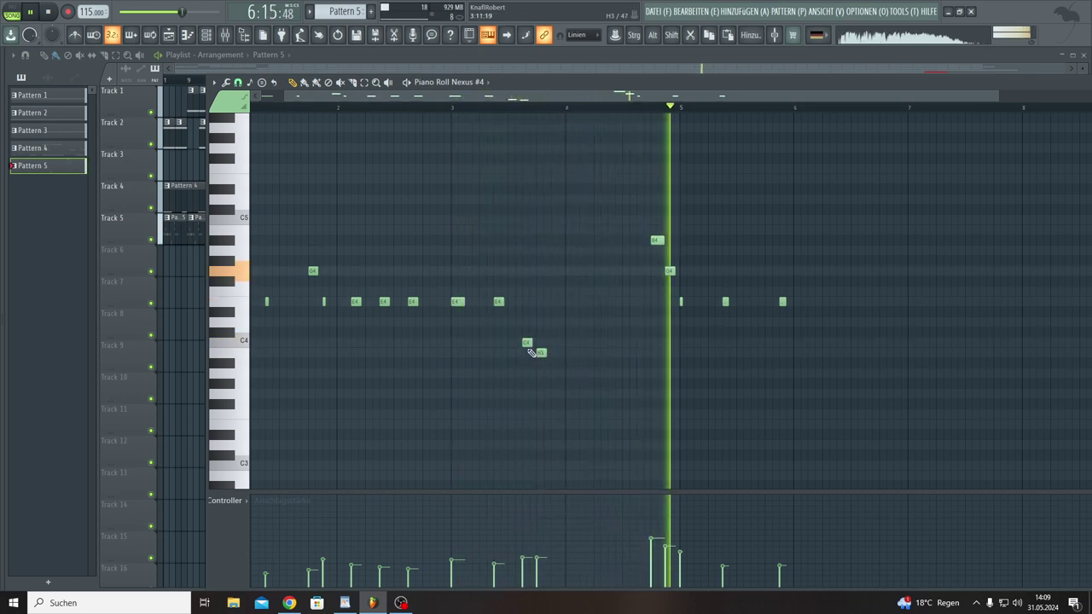
drag(528, 344, 555, 344)
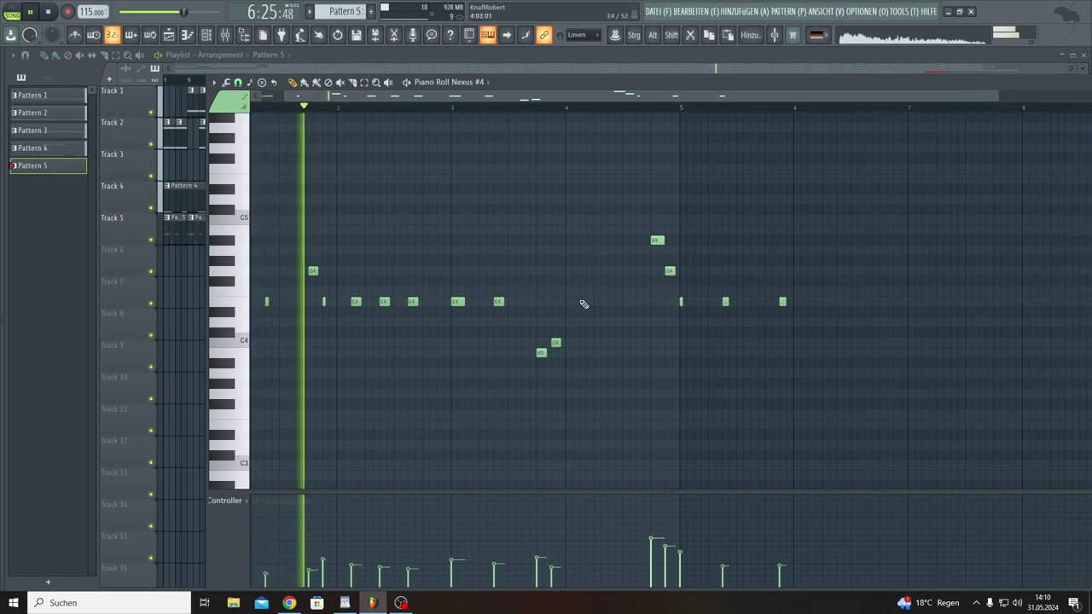
Step: Add E4 and D4 at steps 3 and 5 of bar 4, moving the C4 to bar 4's start and the B3 to bar 3's step 11
click(584, 302)
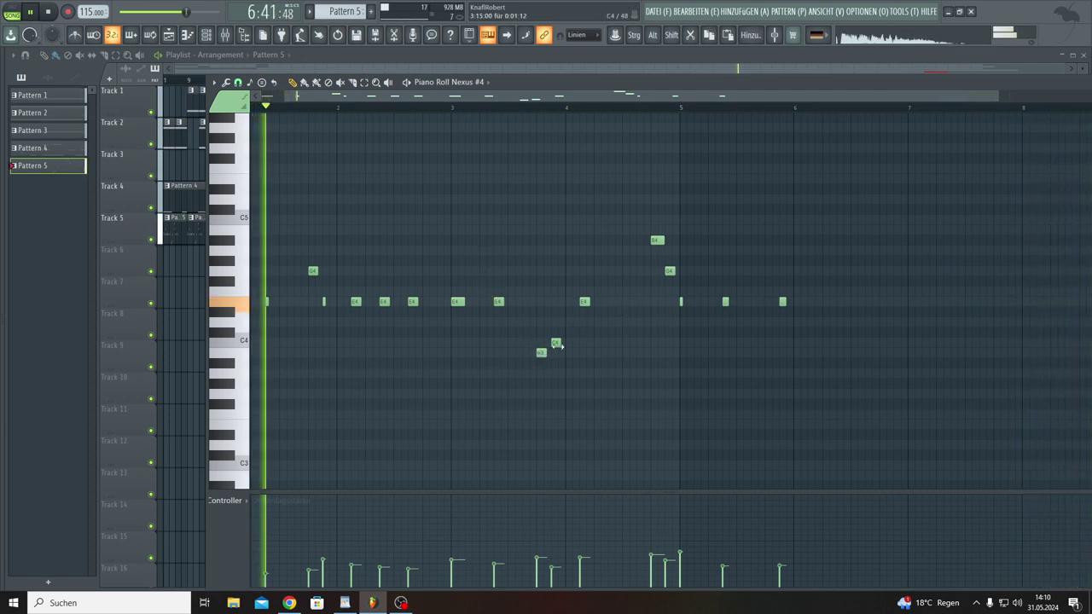
drag(558, 344, 570, 343)
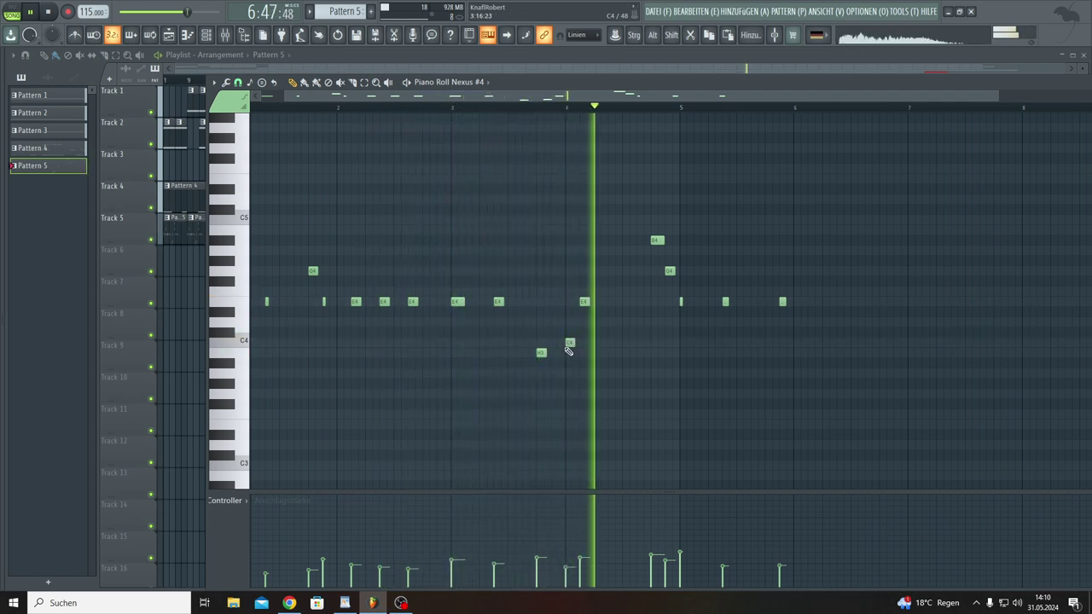
drag(539, 354, 527, 355)
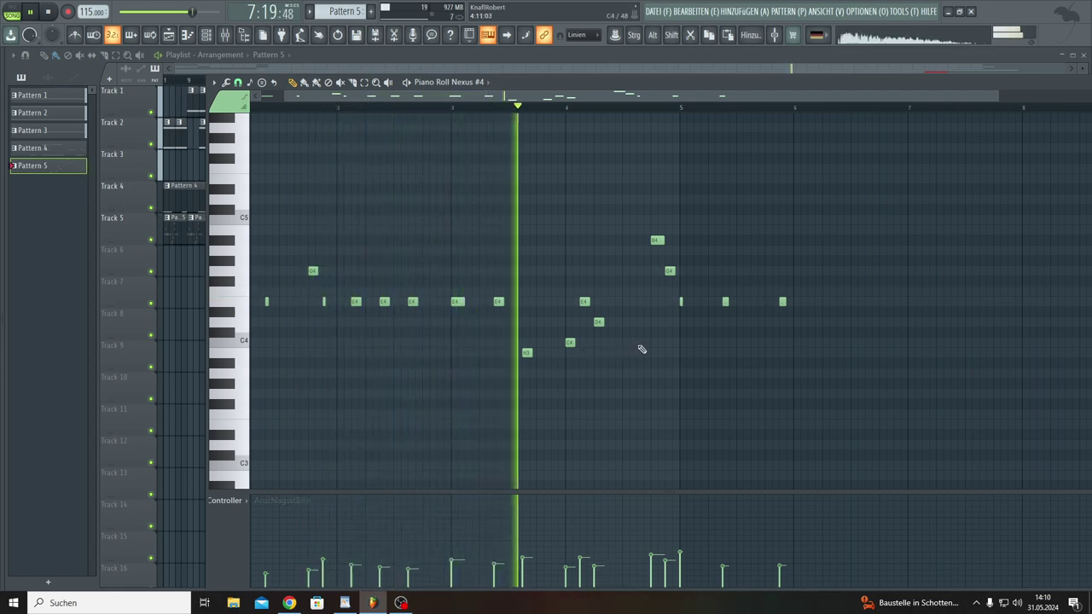
Step: Add a C4 at step 11 and an E4 at step 7 of bar 4, and raise the D4 to F4
click(638, 344)
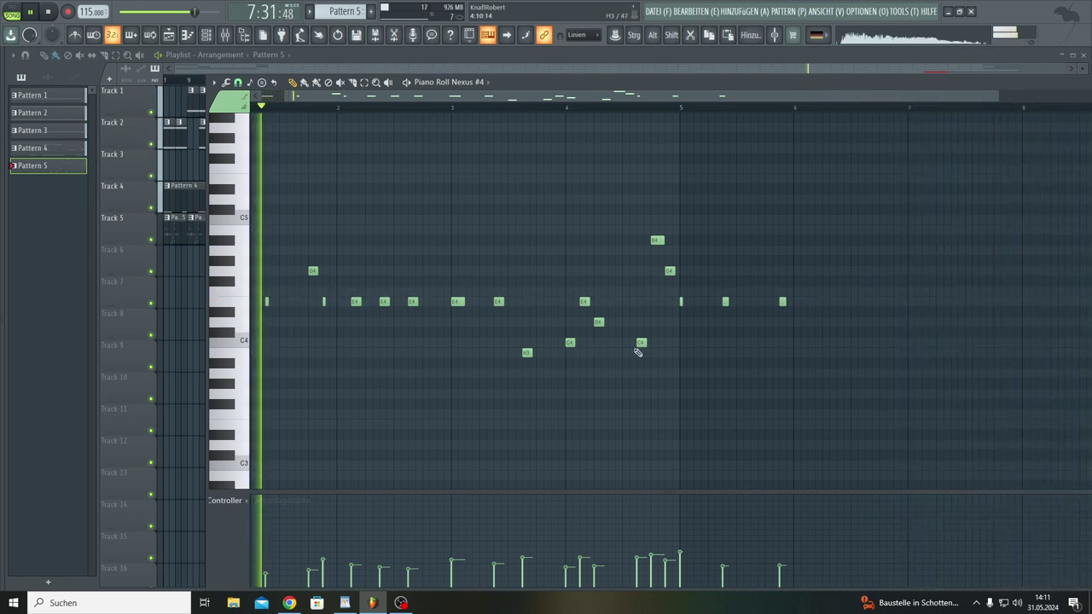
drag(599, 321, 597, 293)
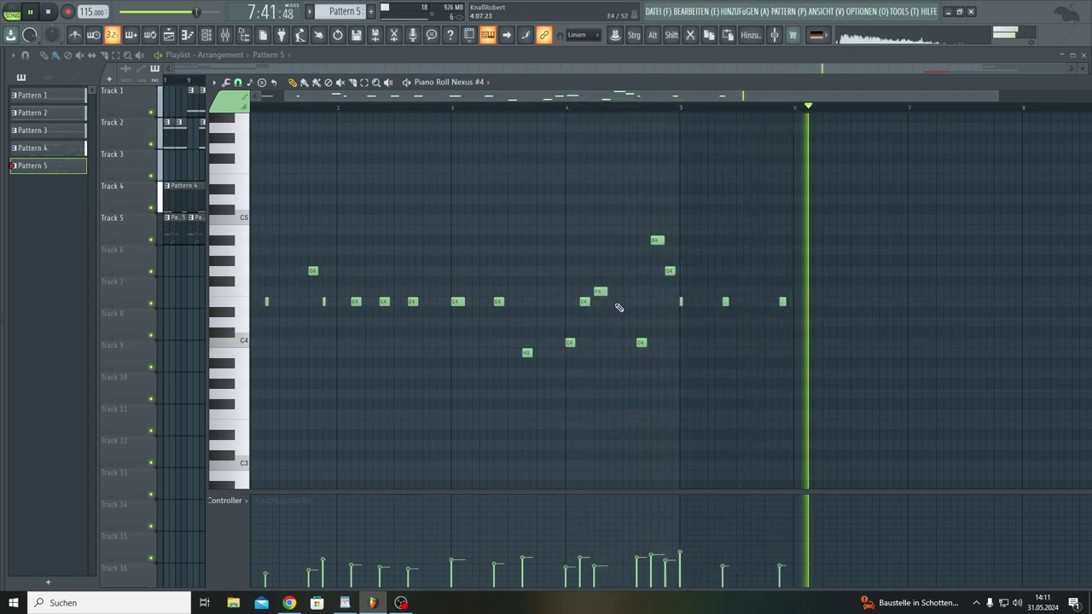
click(618, 302)
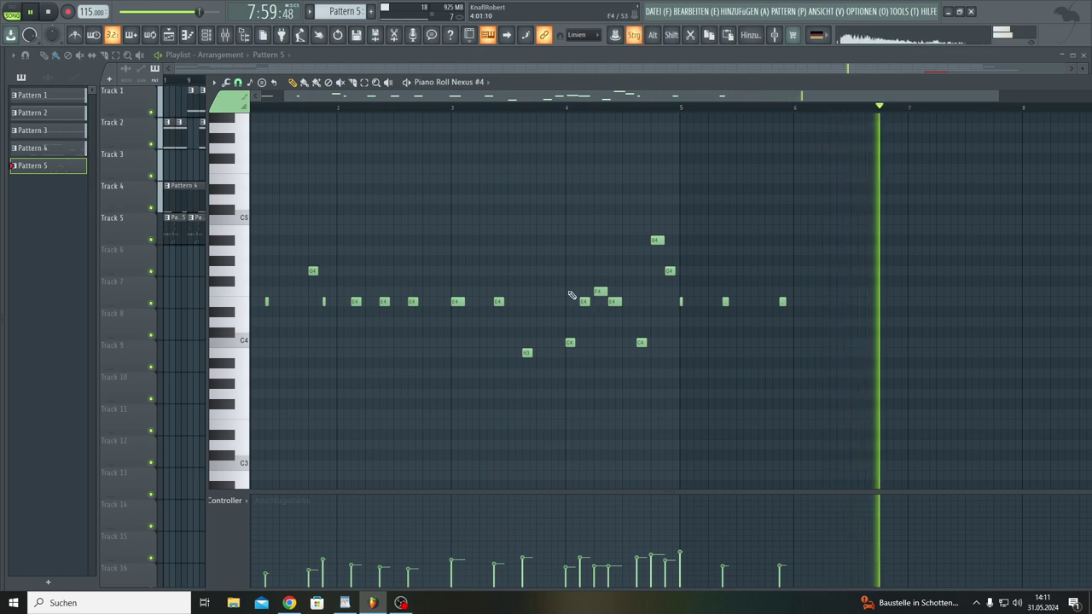
Step: Shift bar 4's E4, F4 and E4 group four steps later and delete the C4 at step 11
drag(570, 282, 608, 301)
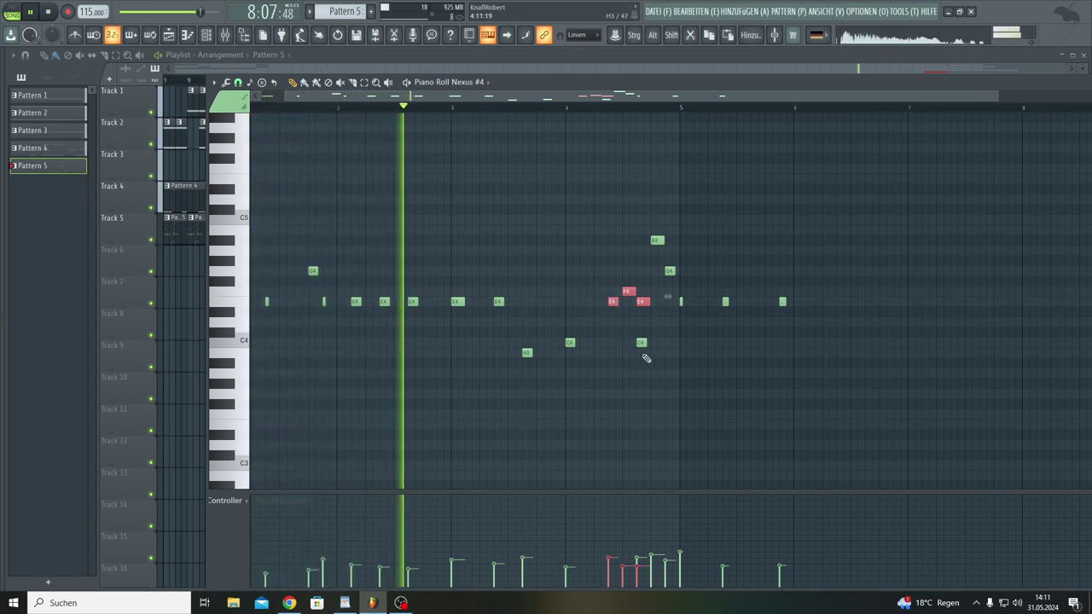
key(ctrl+d)
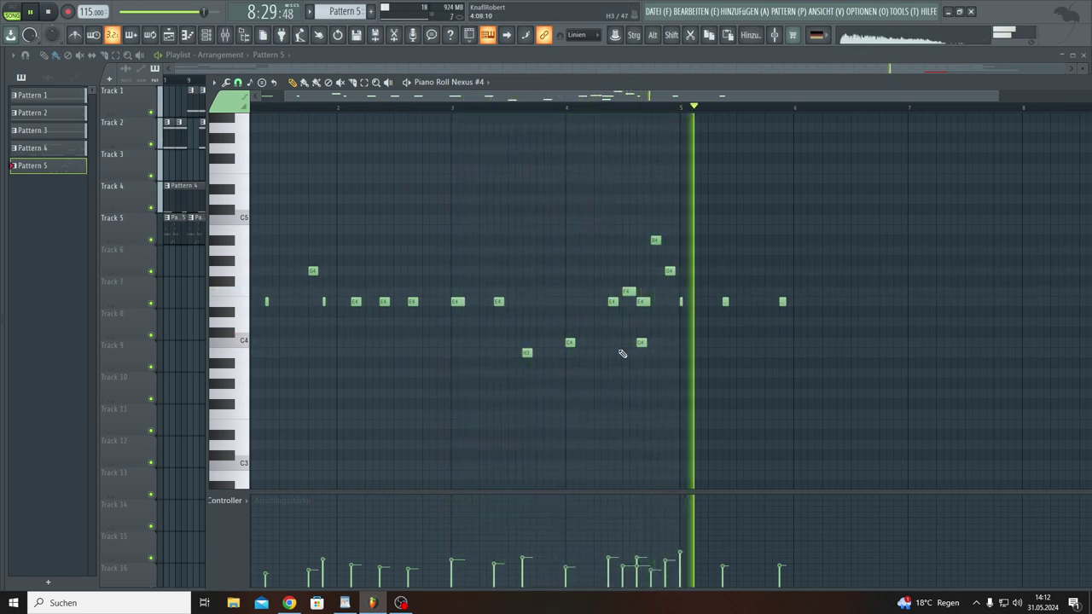
right_click(642, 342)
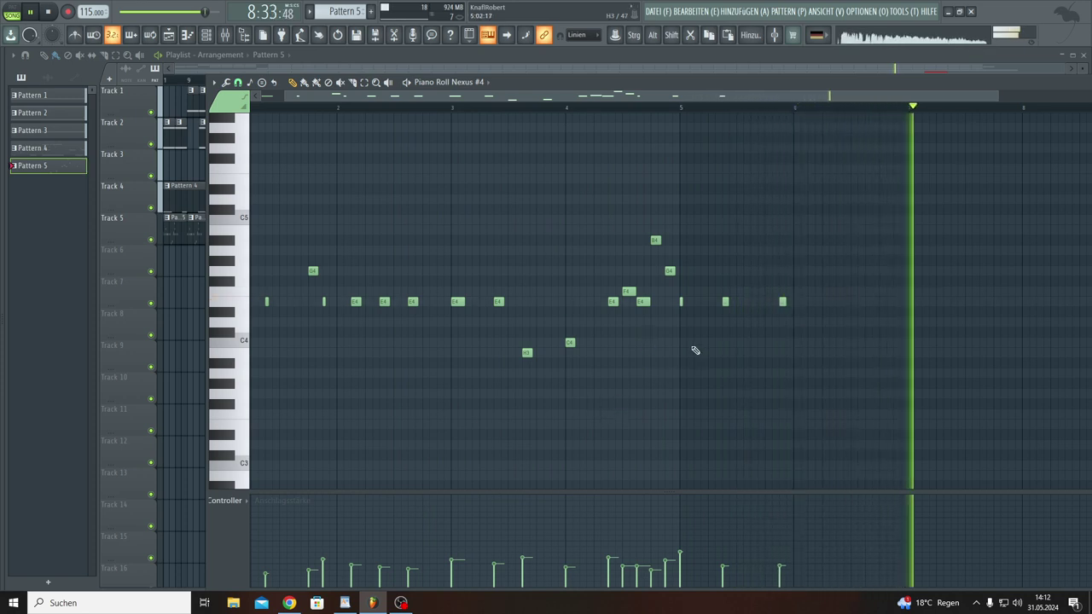
Step: Add E4 notes at the start of bars 7 and 8, raise bar 3's B3 to D4 and add a B3 at bar 3's step 15
drag(749, 101, 773, 103)
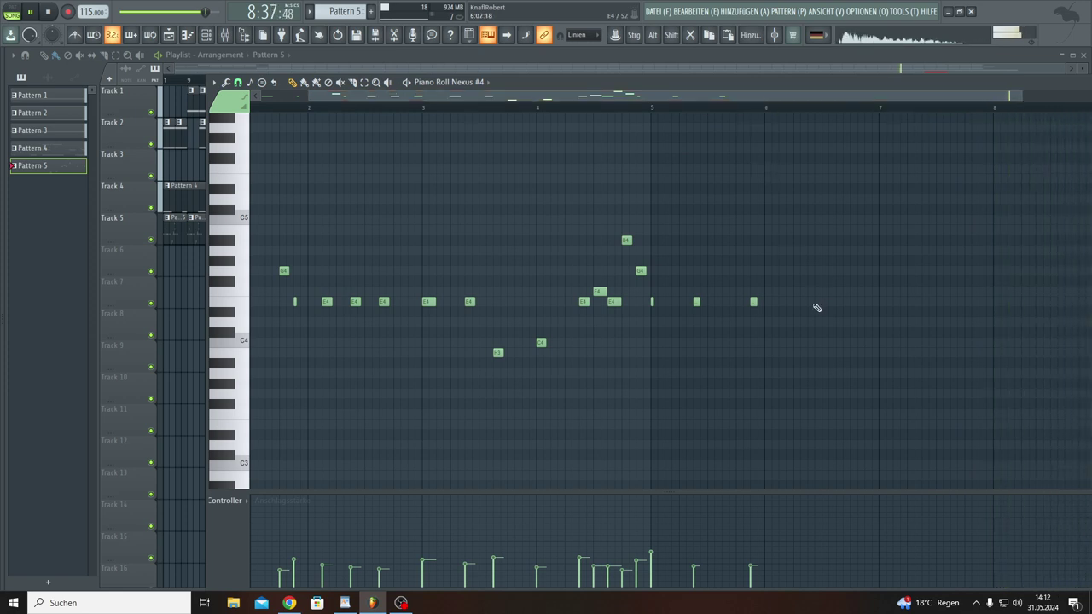
click(882, 303)
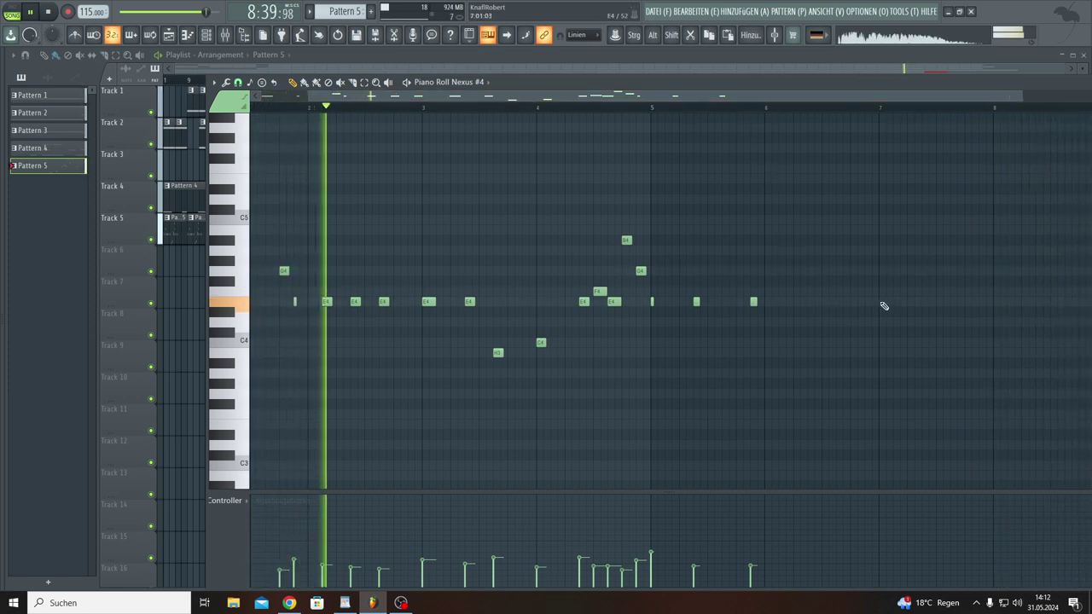
click(998, 302)
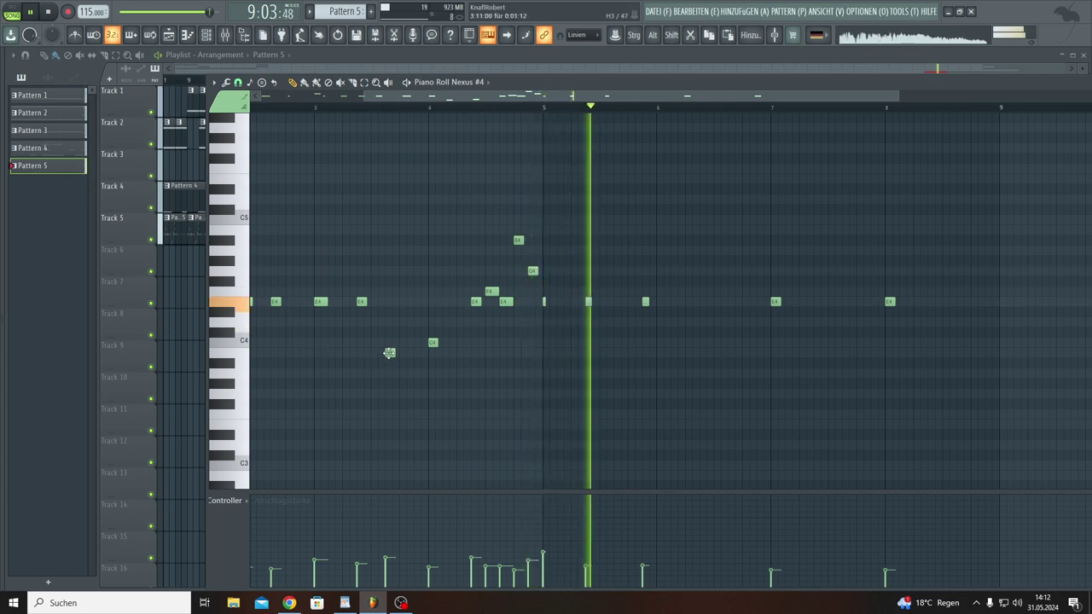
drag(389, 353, 389, 322)
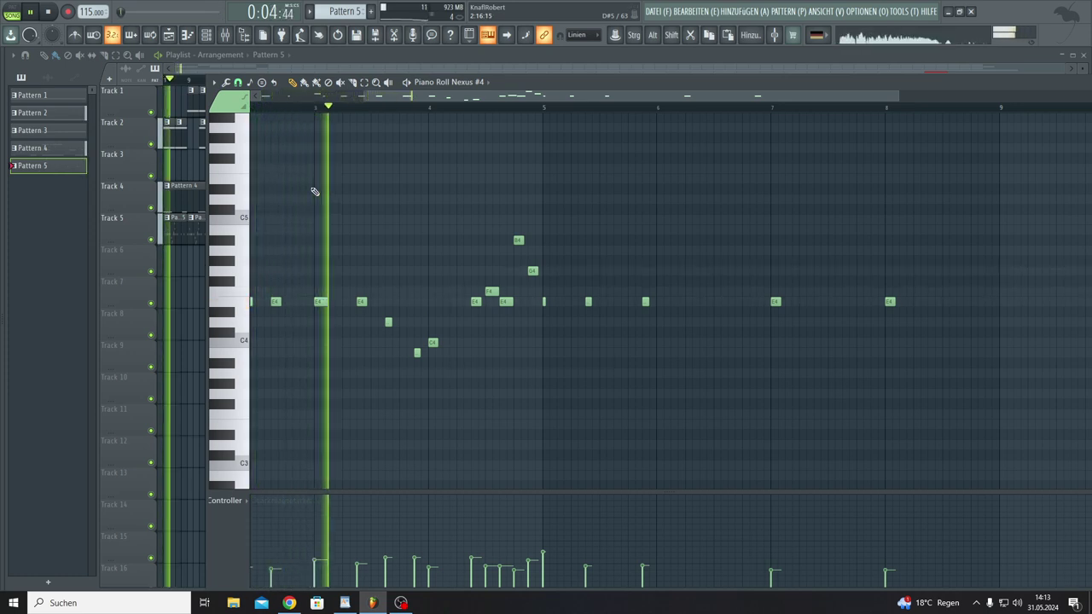
Step: Replay the arrangement from the start, raise bar 4's F4 to G4 and increase the velocity of the E4 following it
click(177, 74)
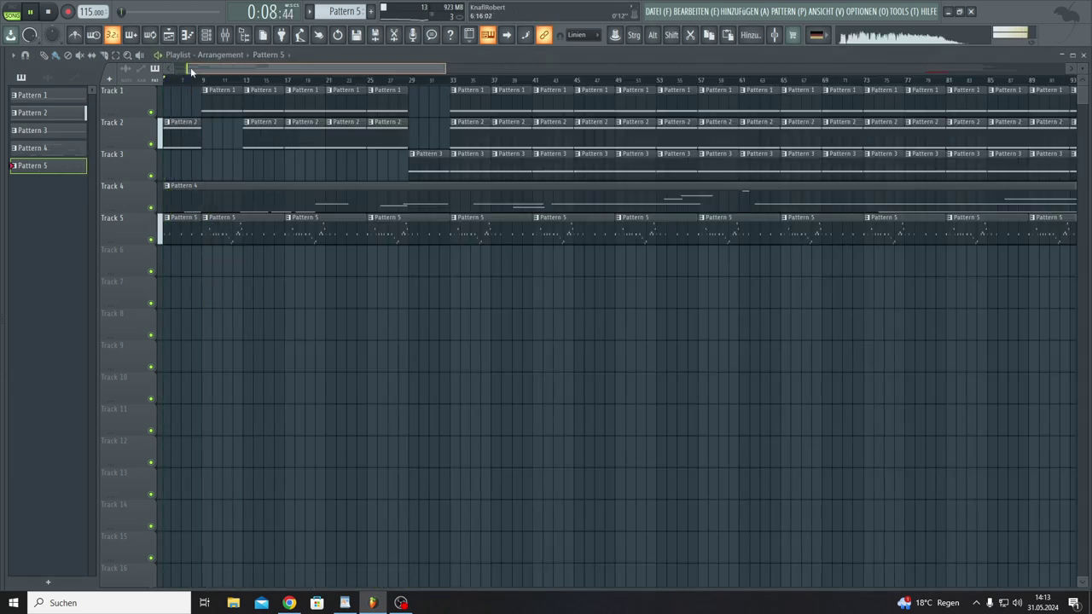
drag(177, 73, 155, 71)
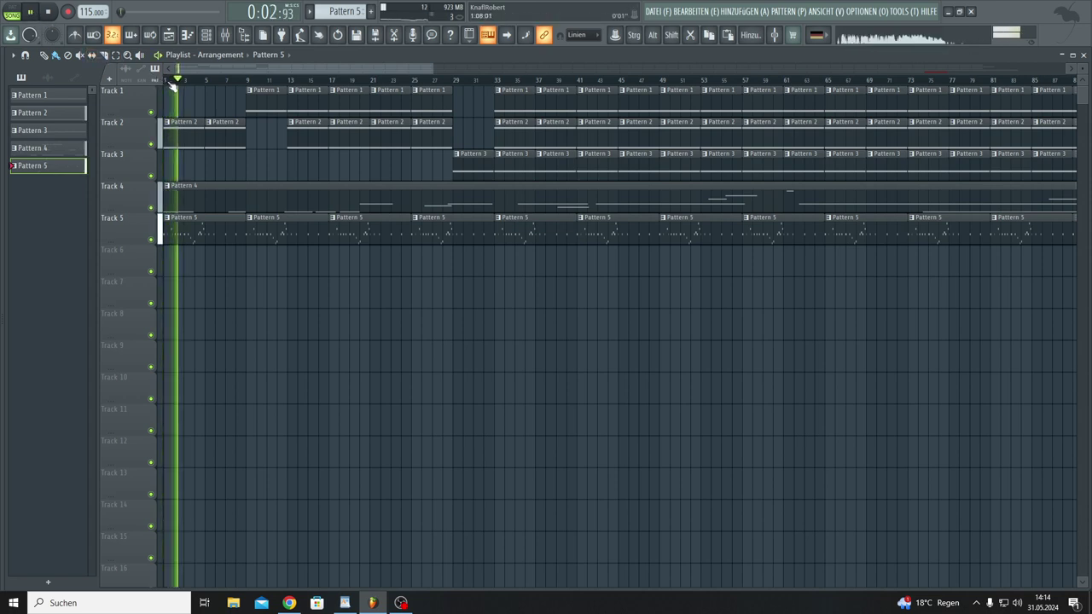
scroll(171, 82, up, 6)
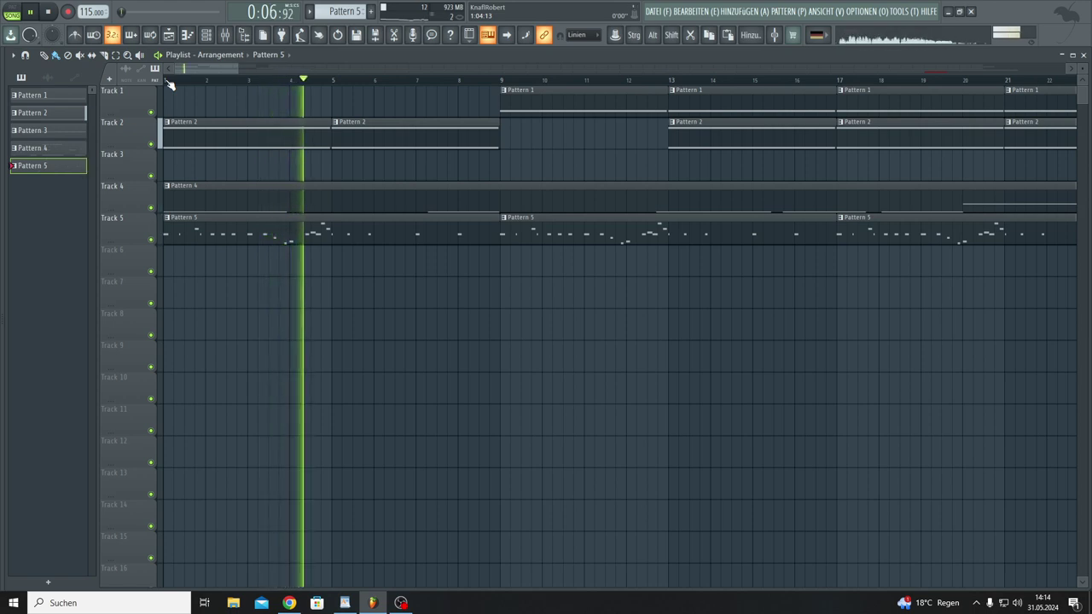
click(190, 40)
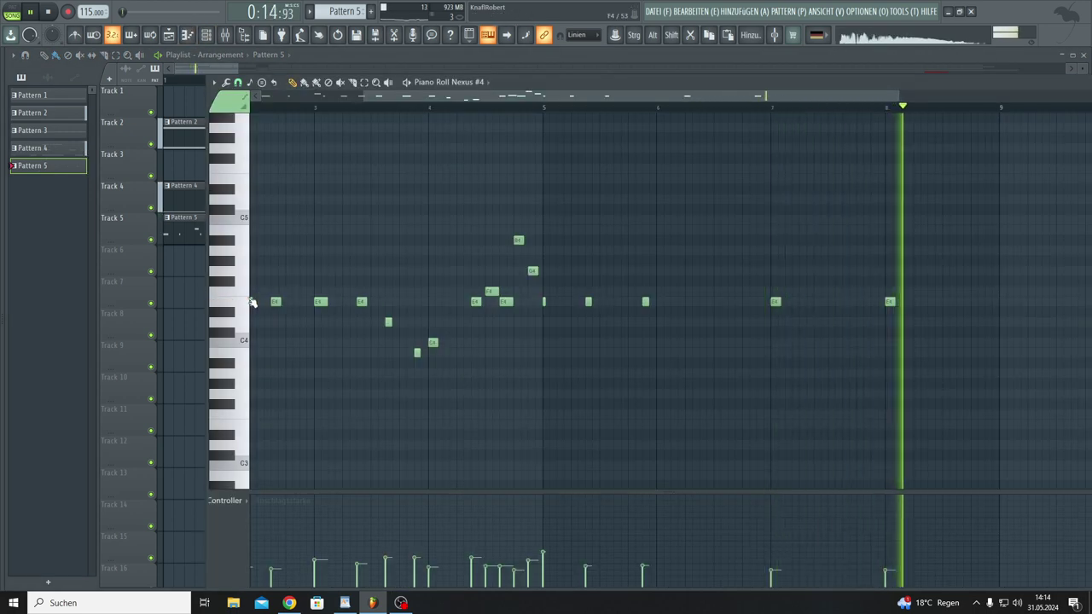
click(231, 285)
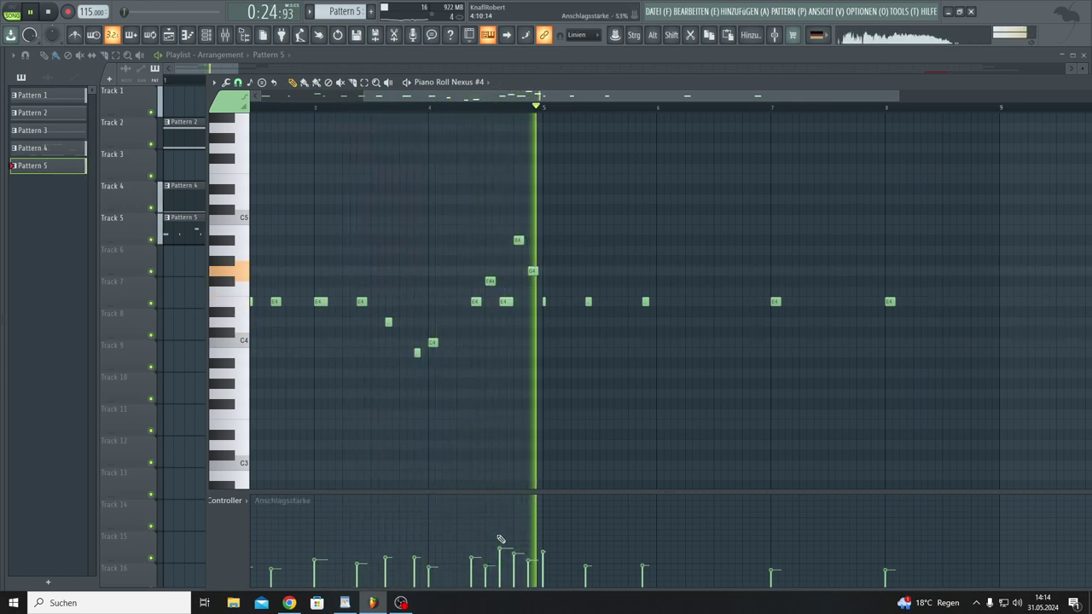
drag(489, 281, 489, 270)
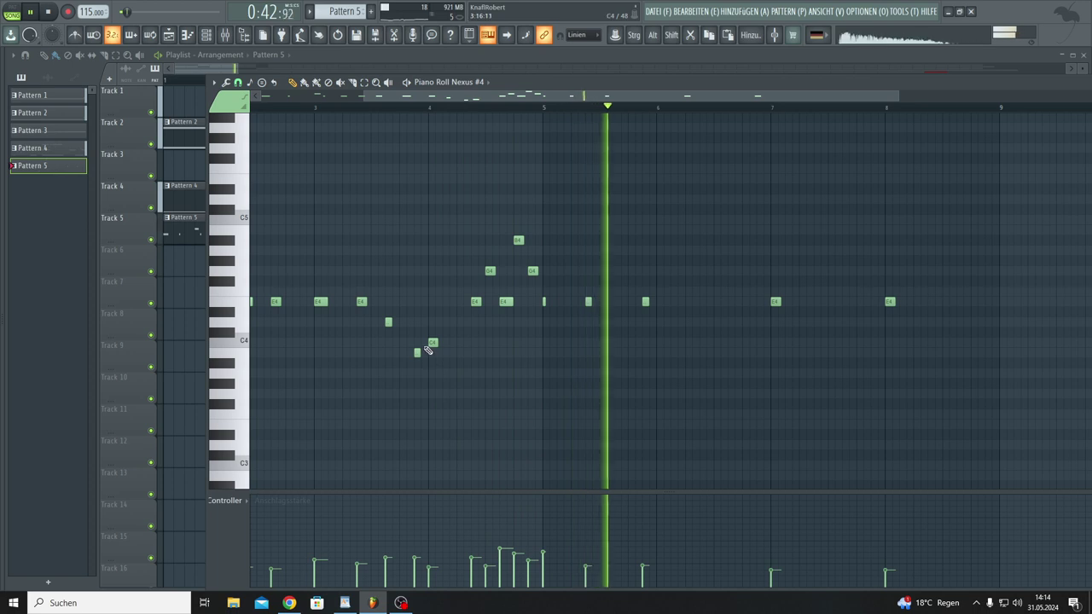
Step: Shift the low B3 and C4 notes after bar 3's D4 earlier and delete both
mouse_move(408, 330)
mouse_down()
mouse_move(441, 363)
mouse_move(416, 345)
mouse_up()
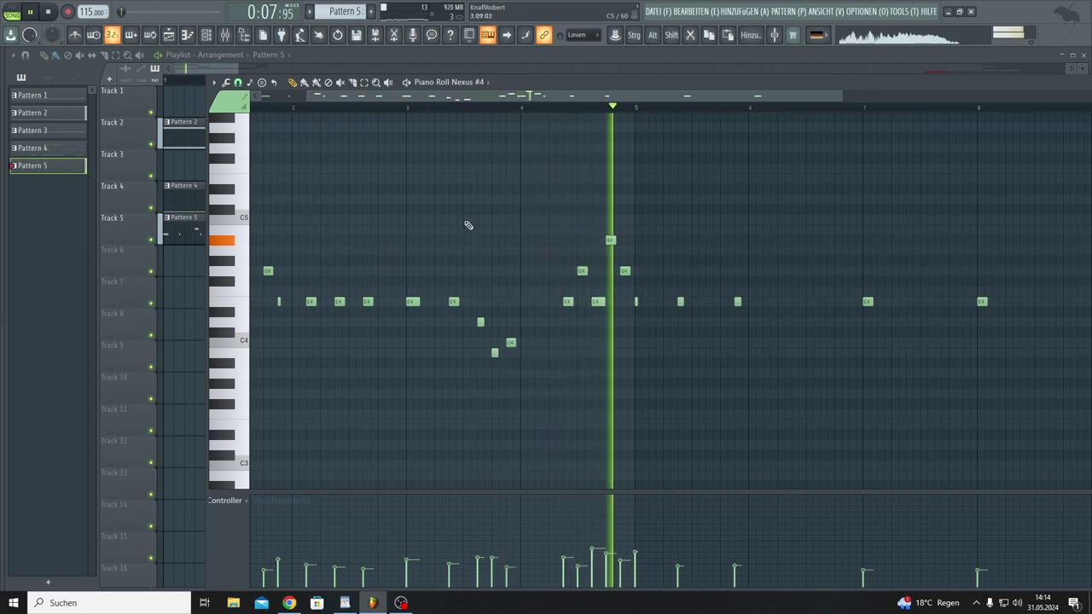
right_click(495, 353)
right_click(510, 342)
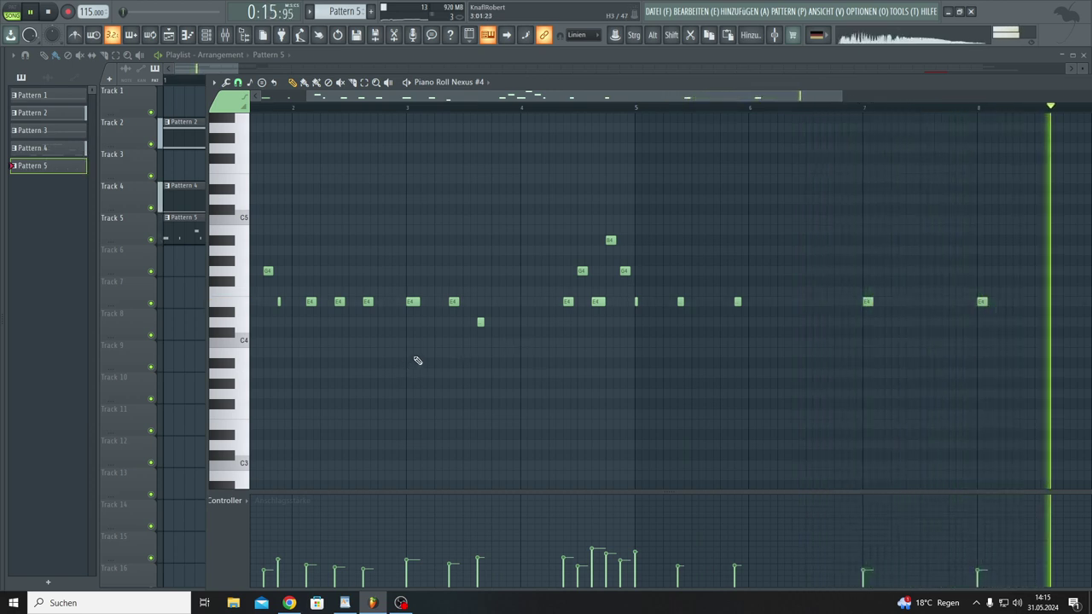
mouse_move(454, 99)
mouse_down()
mouse_move(378, 104)
mouse_move(439, 101)
mouse_up()
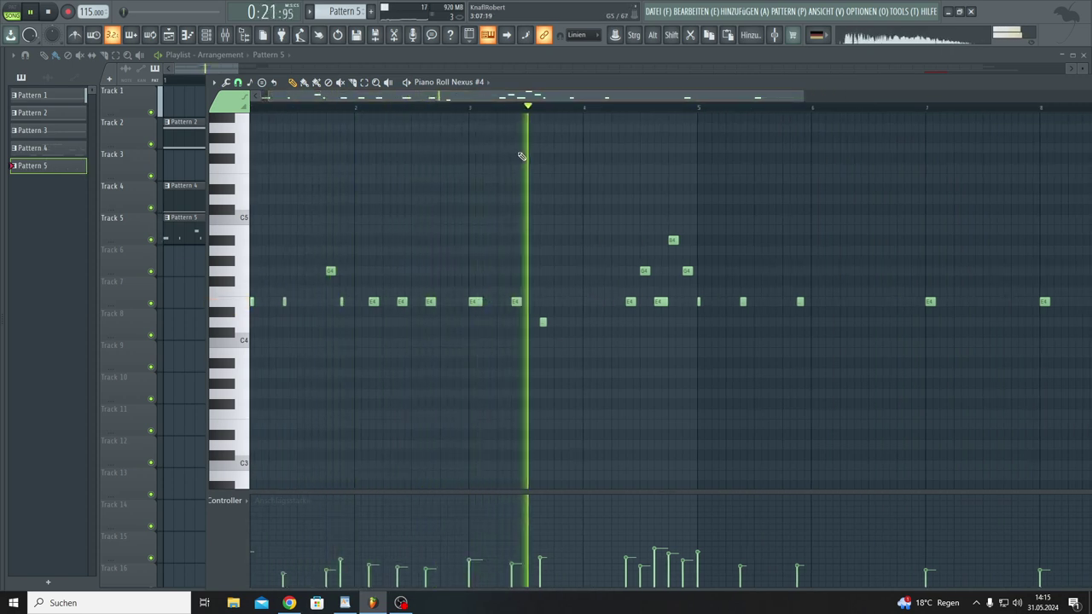
Step: Add F4 at step 13 and E4 at step 15 of bar 3, add E4 at bar 4's step 3, and lower bar 4's highest note to D4
drag(628, 100, 635, 100)
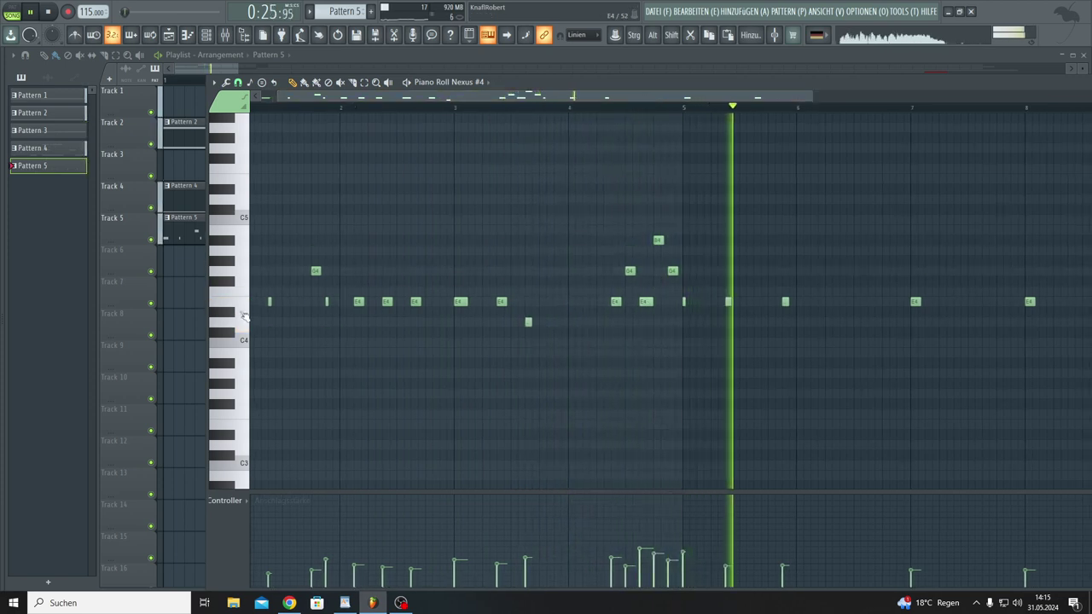
click(543, 292)
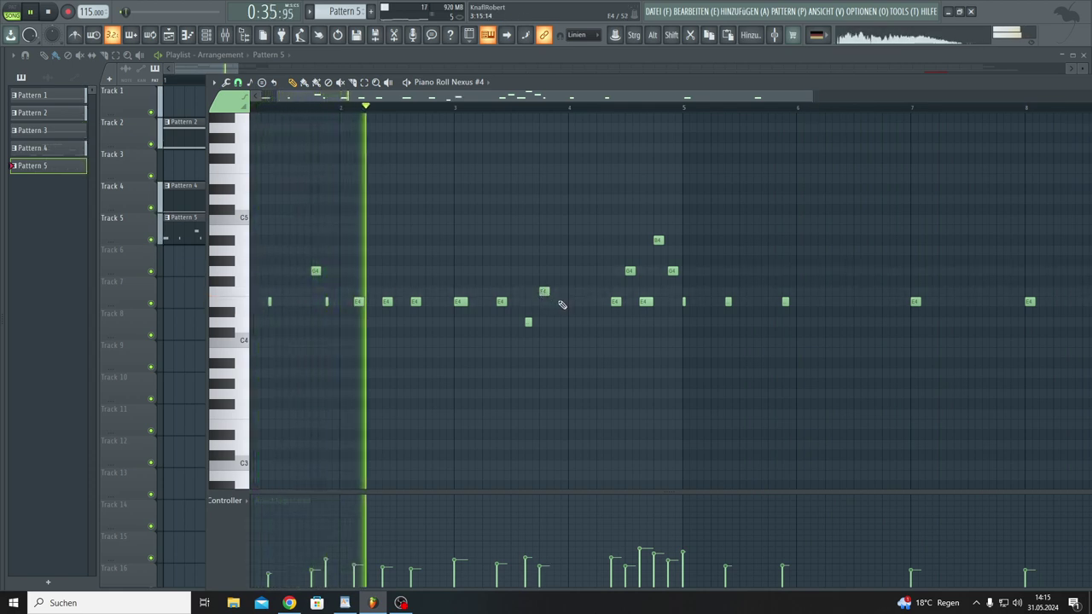
click(571, 302)
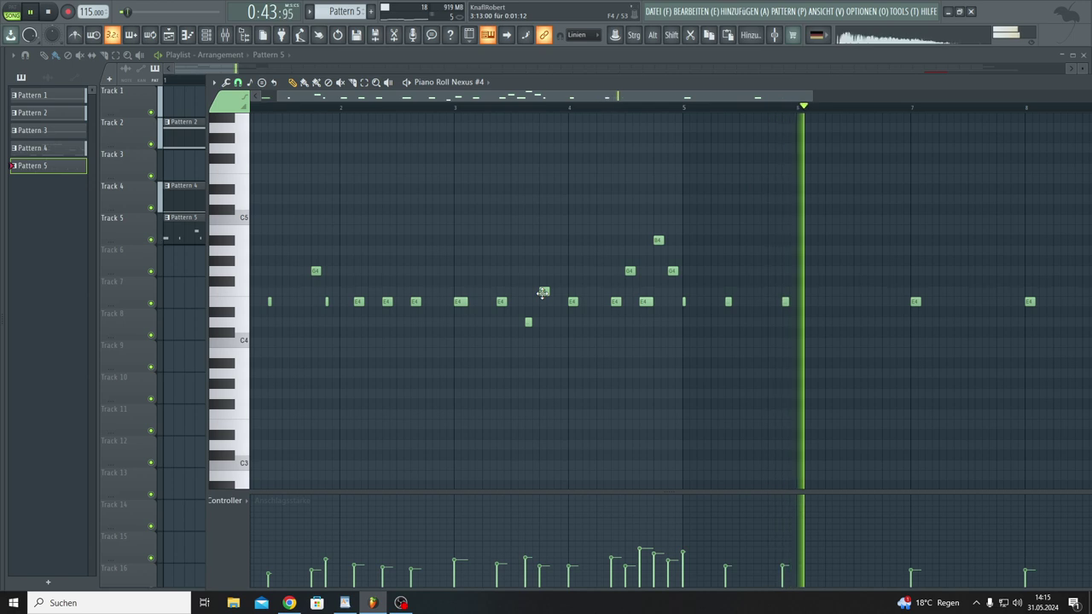
drag(572, 303, 558, 303)
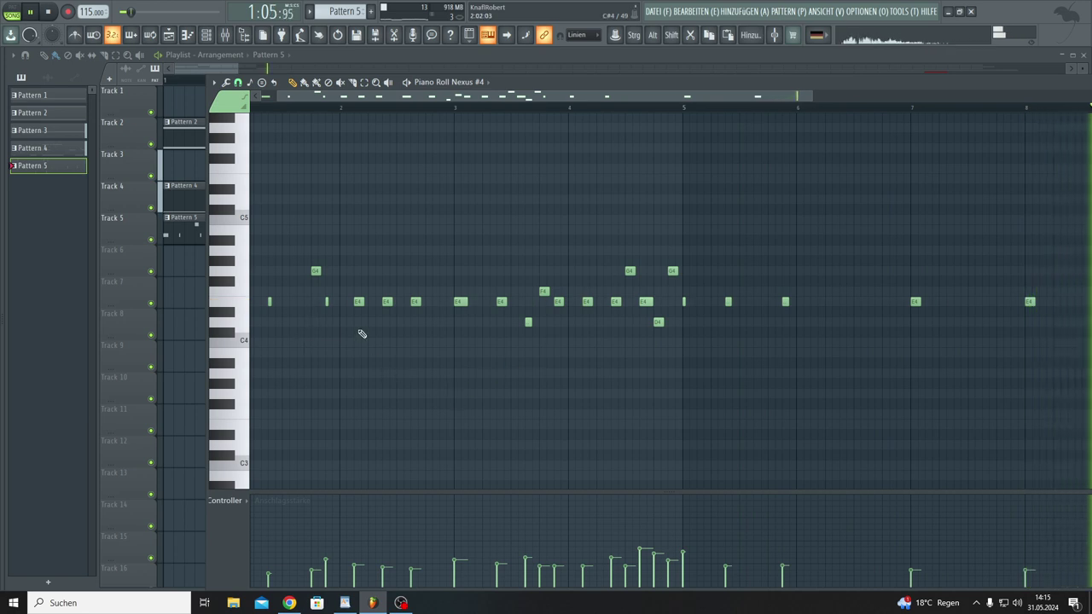
drag(733, 98, 786, 92)
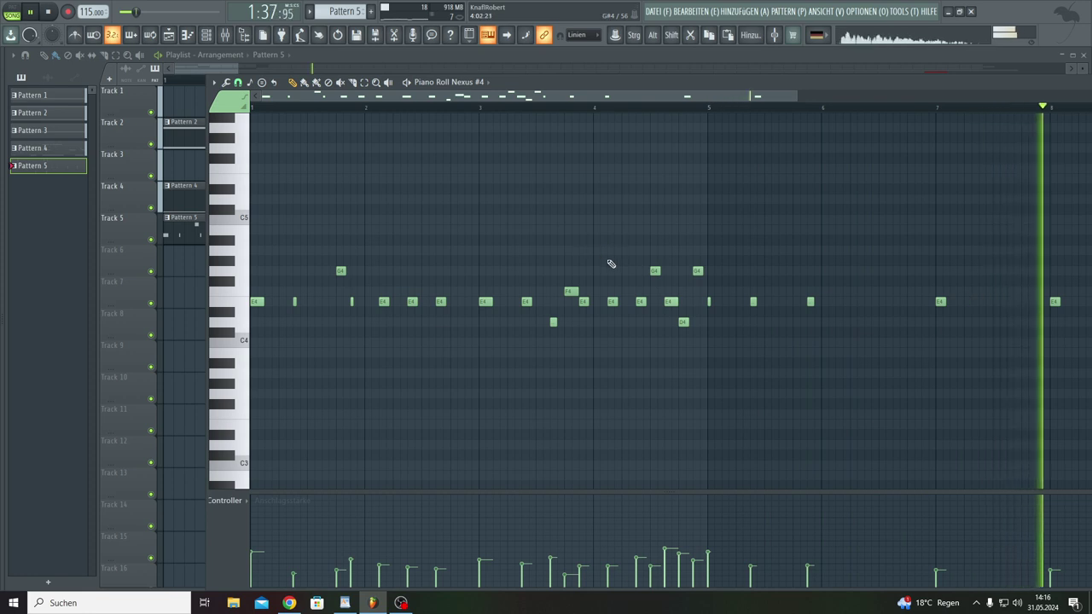
Step: Copy the melody from bar 2's step 7 through bar 4's first G4 so the copy starts at step 11 of bar 5
key(ctrl)
drag(659, 245, 421, 368)
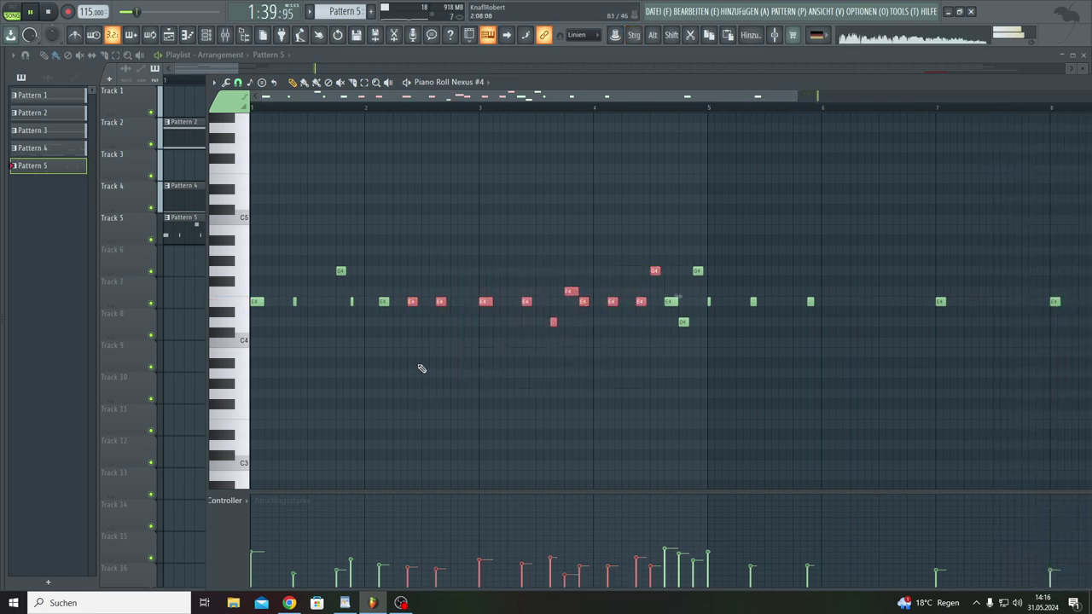
drag(409, 306, 780, 298)
click(950, 332)
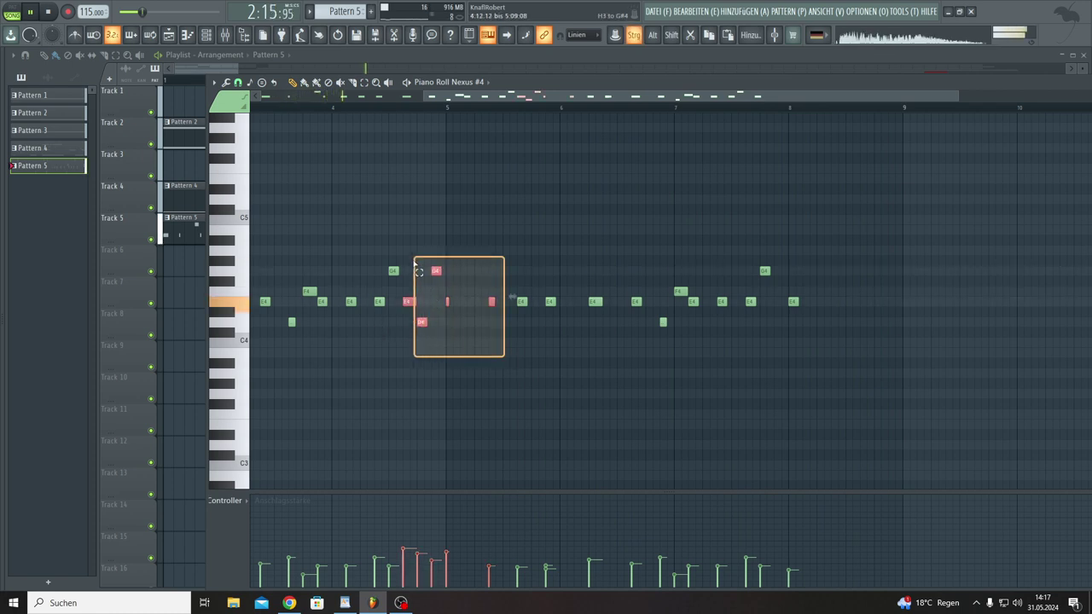
Step: Copy the five-note group from late bar 4 to bar 8's step 7, delete its final E4 and add a D4 at step 15
drag(418, 271, 414, 257)
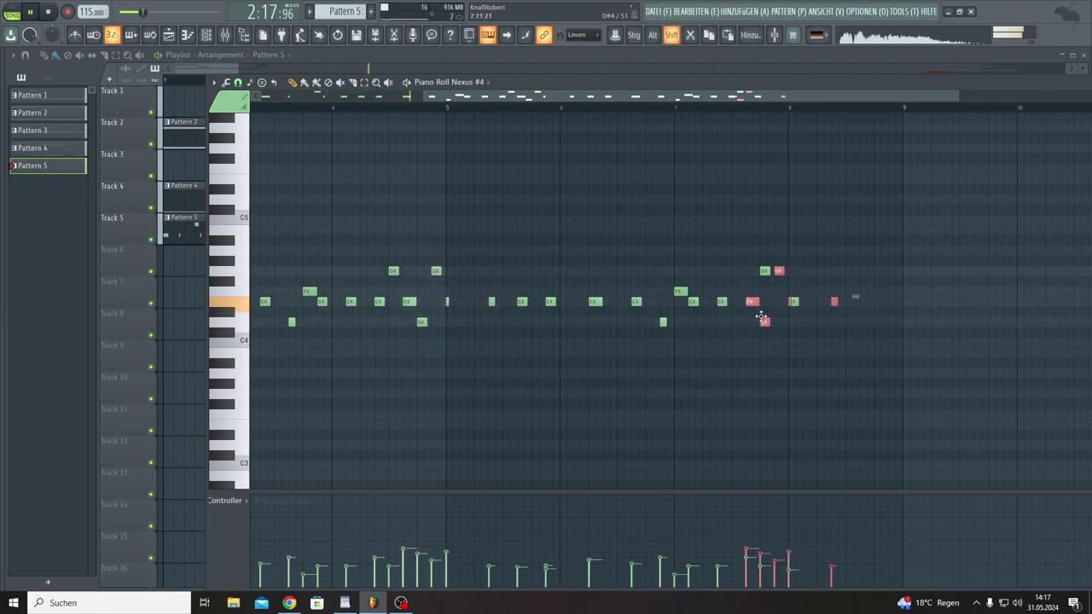
mouse_move(855, 316)
mouse_down()
mouse_move(828, 310)
mouse_move(850, 323)
mouse_up()
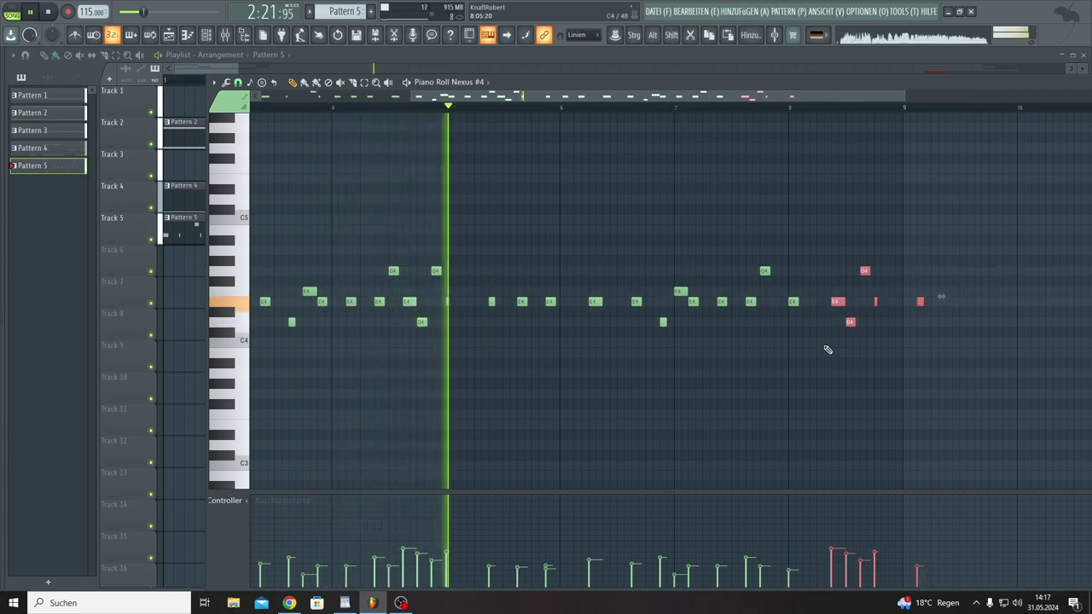
click(922, 366)
right_click(919, 303)
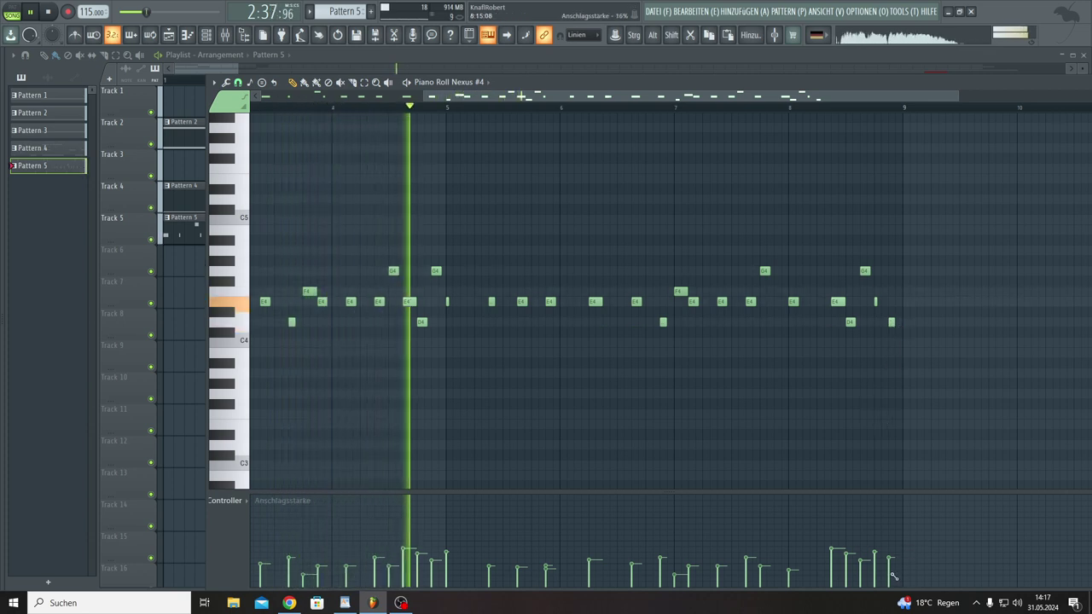
Step: Even out all note velocities and vary them with the Randomizer's velocity level, changing the seed three times before applying it
drag(893, 577, 803, 563)
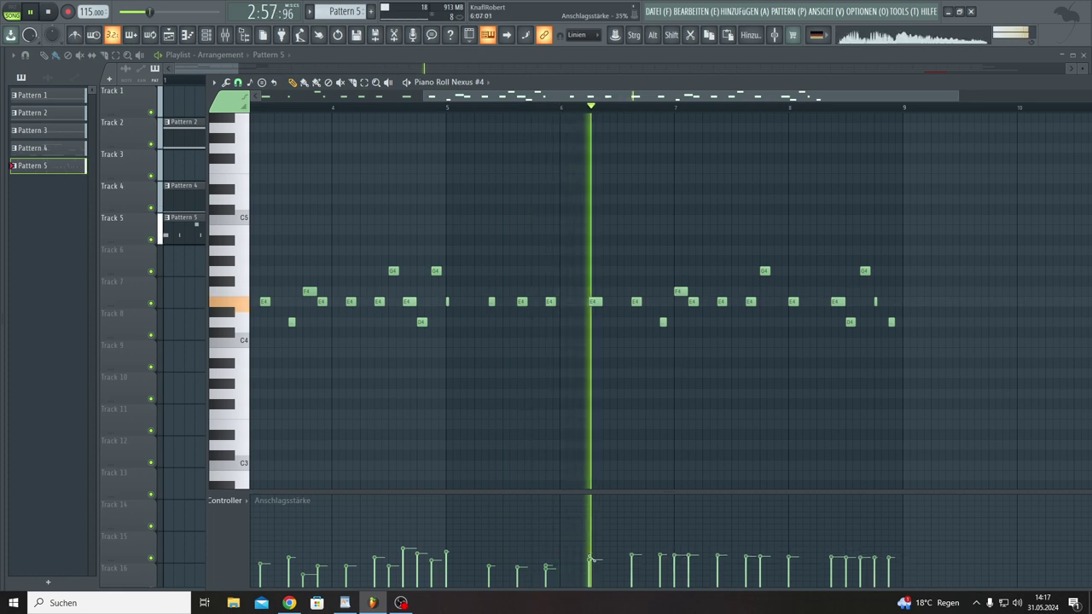
scroll(597, 563, left, 5)
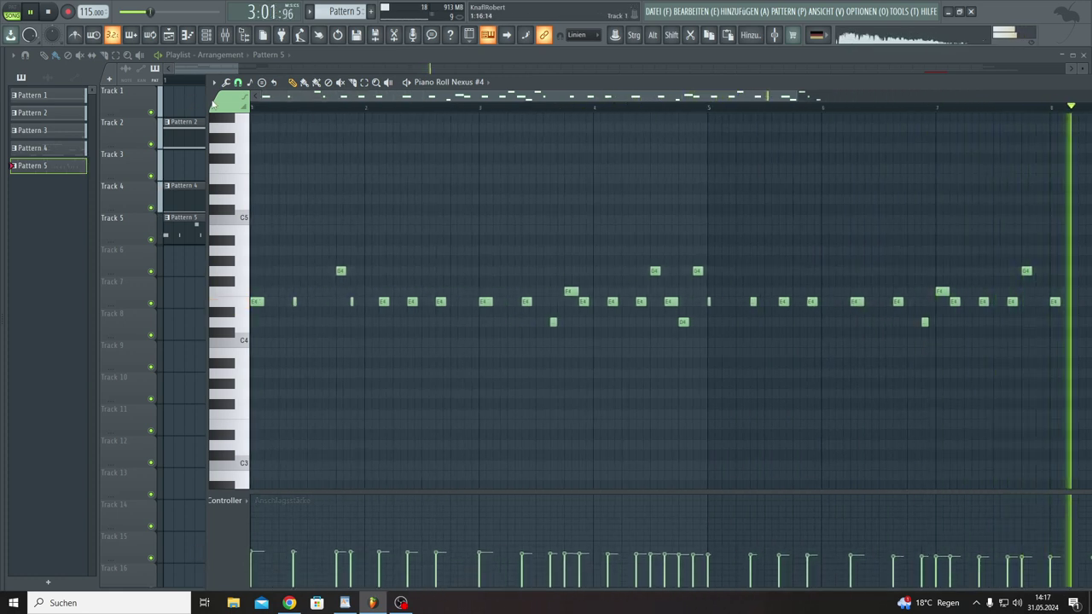
click(225, 83)
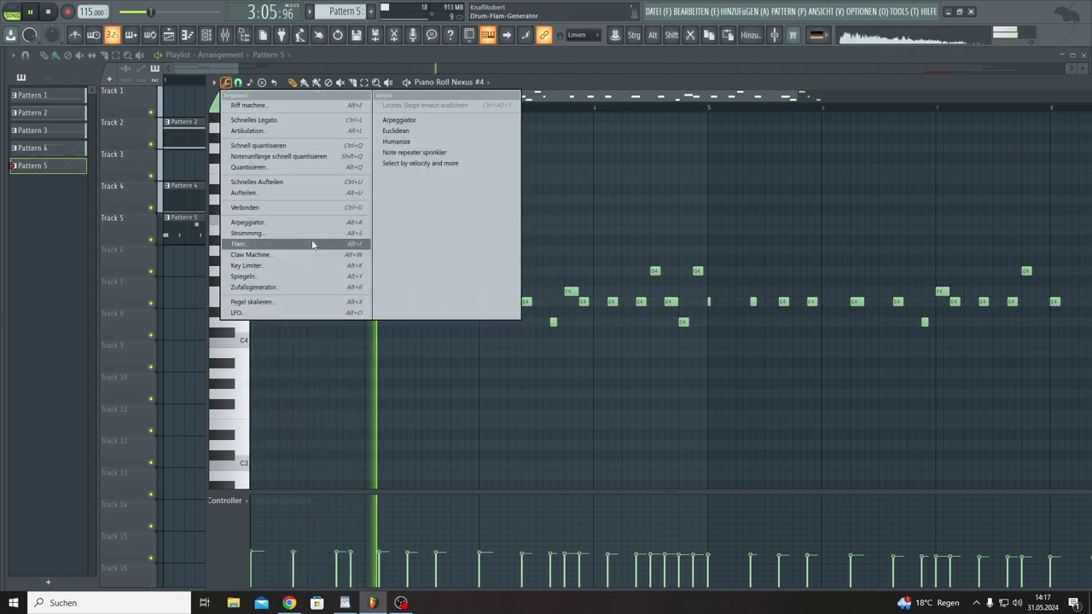
click(276, 286)
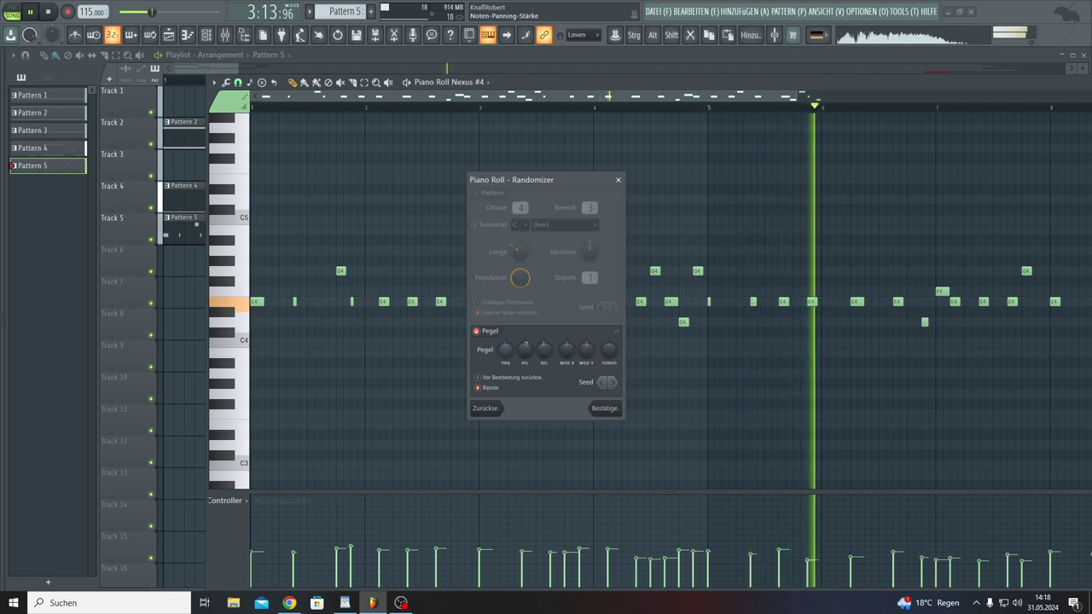
drag(507, 357, 523, 337)
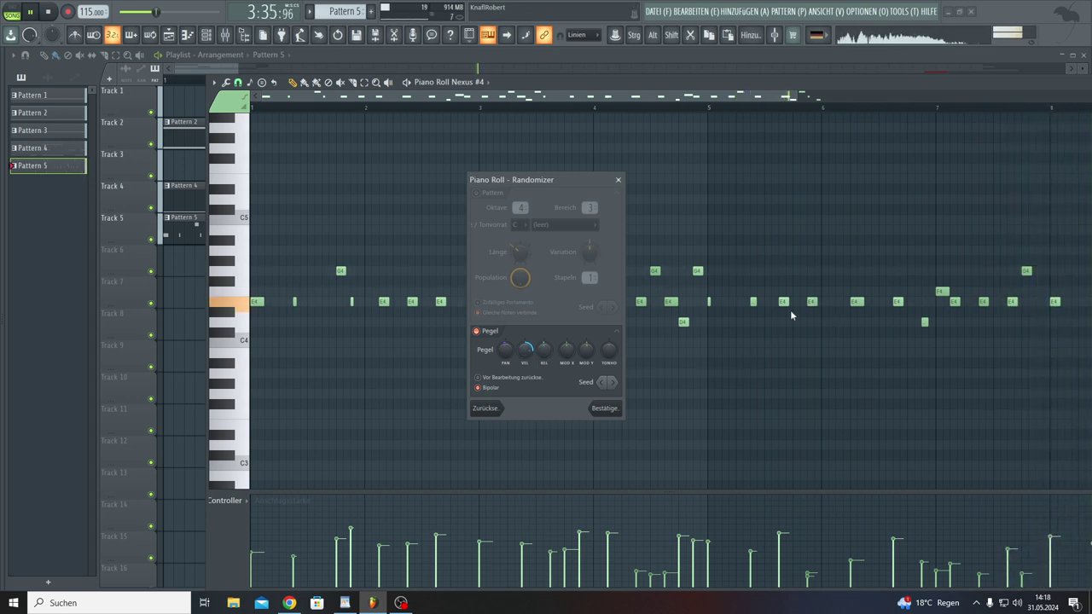
click(613, 383)
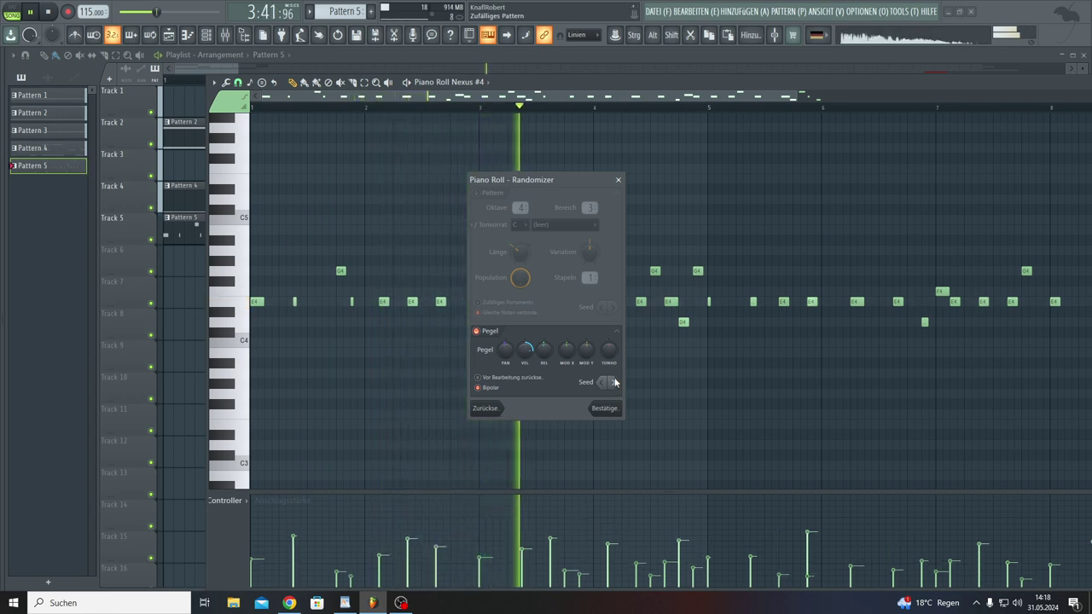
click(614, 382)
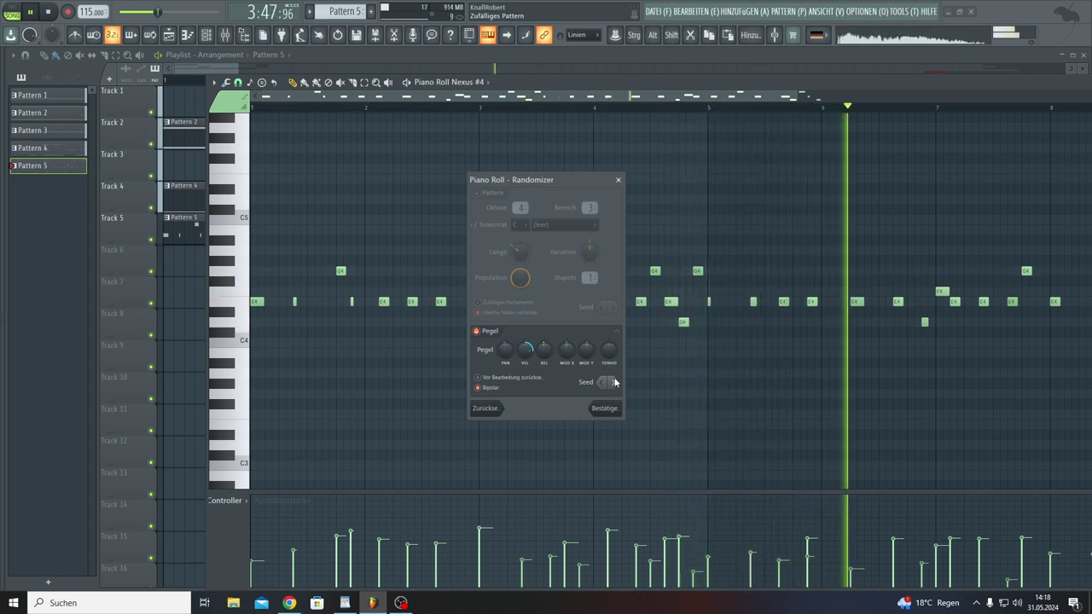
click(615, 382)
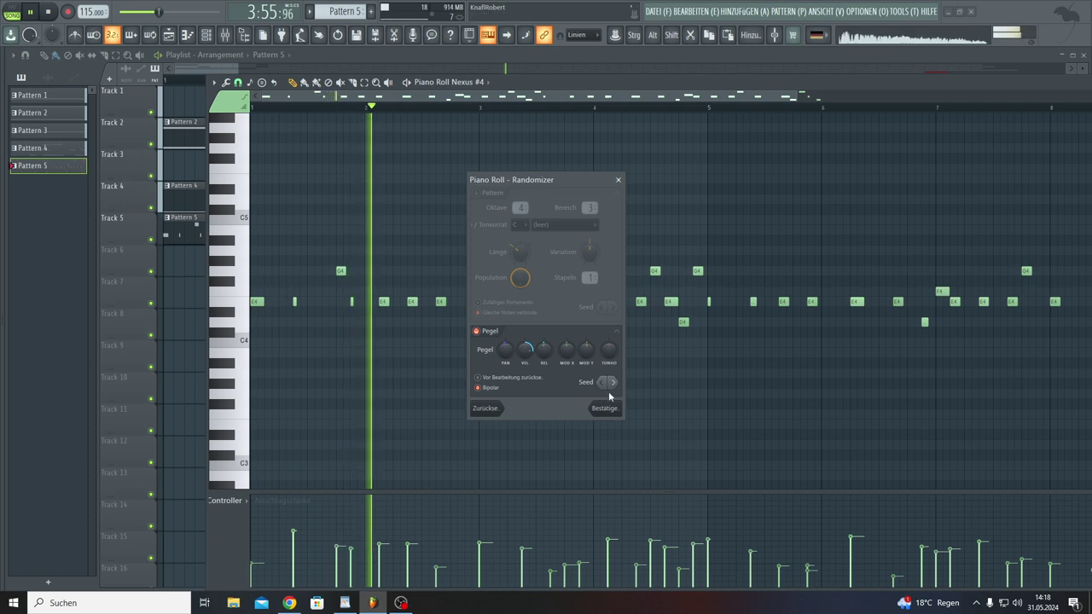
click(604, 409)
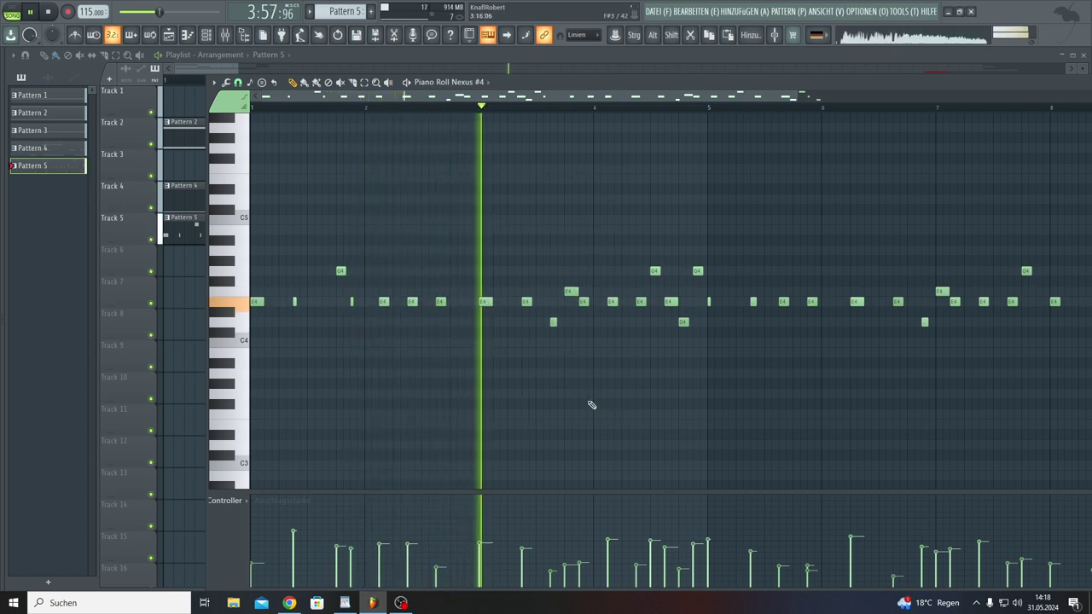
Step: Add E4 notes at steps 1 and 3 of bar 6 and review the whole pattern
click(824, 302)
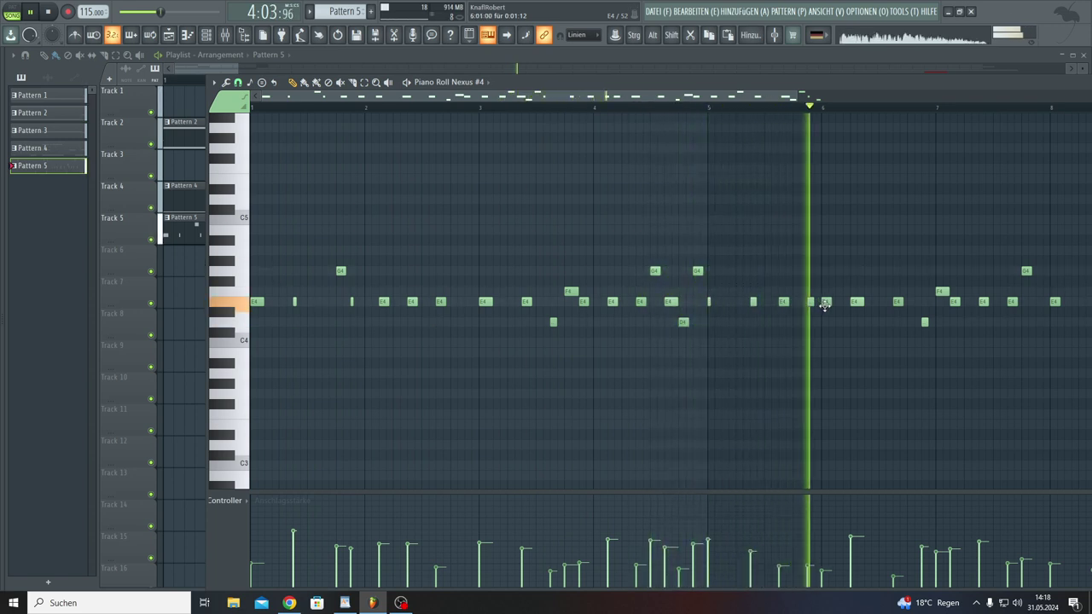
click(841, 303)
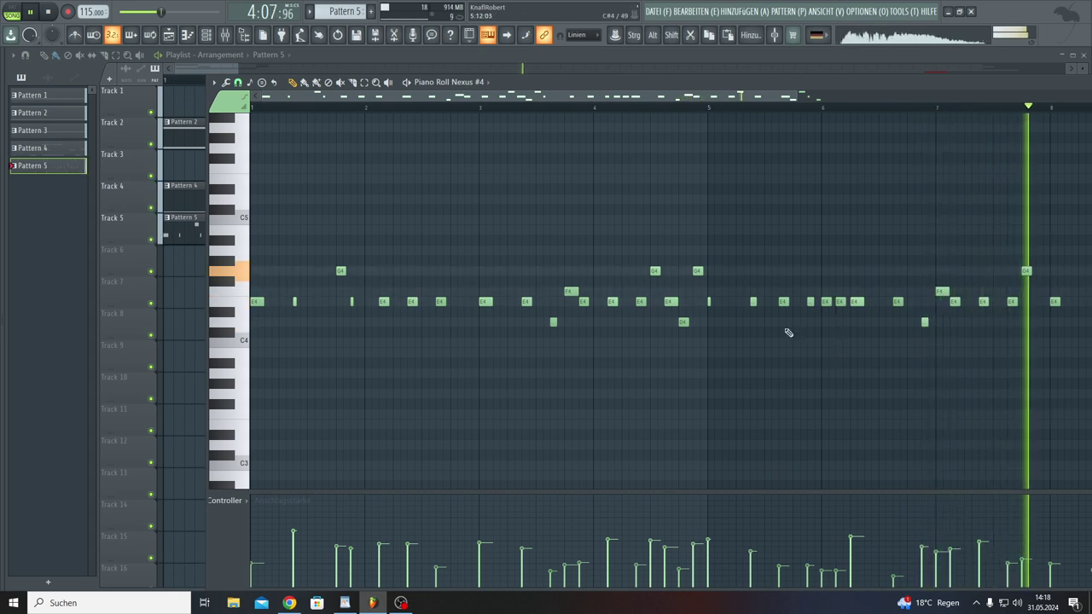
drag(687, 97, 844, 96)
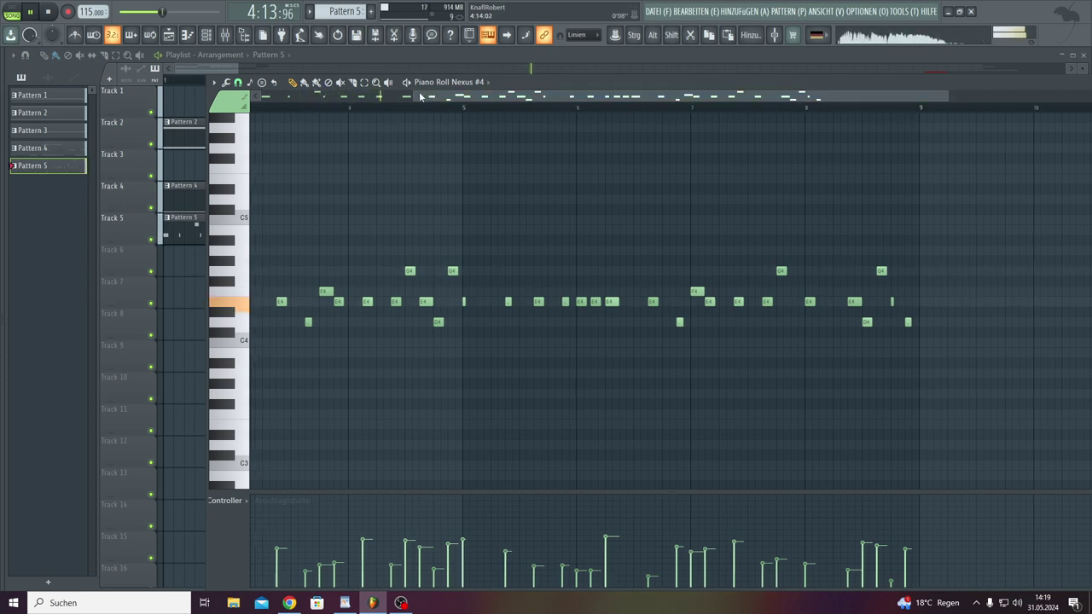
drag(404, 95, 272, 97)
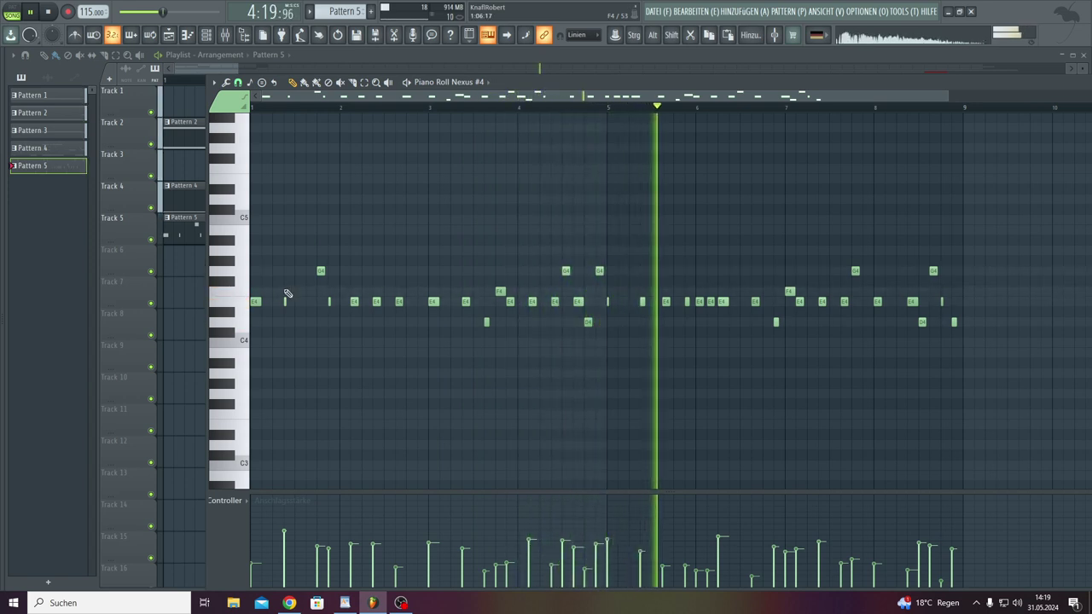
Step: Lower bar 1's G4 to F4, add a D4 at step 11 before it, and reduce the D4's velocity
drag(323, 280, 320, 294)
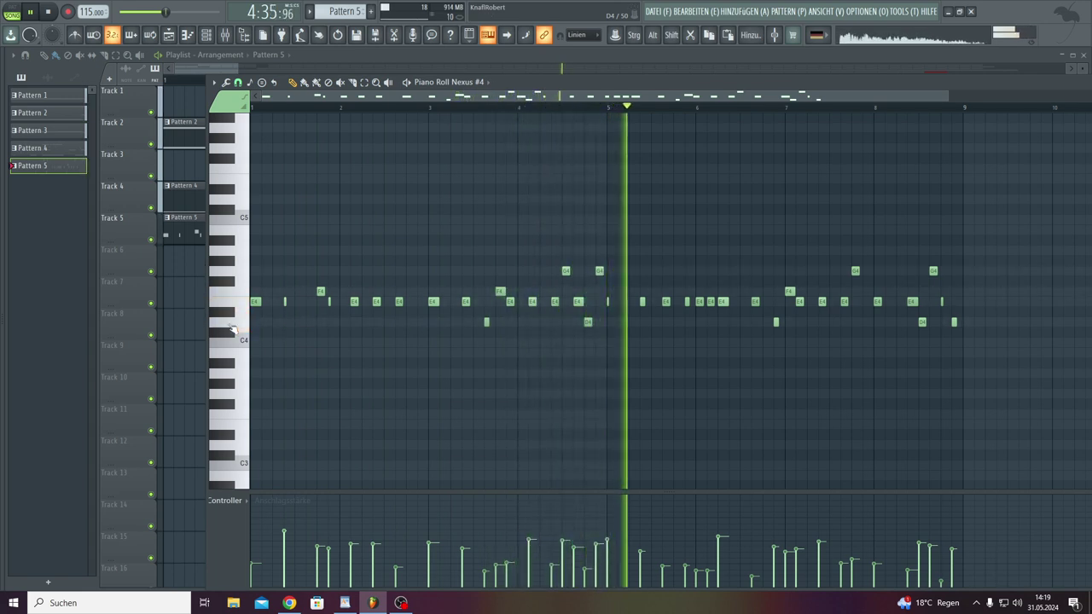
click(309, 322)
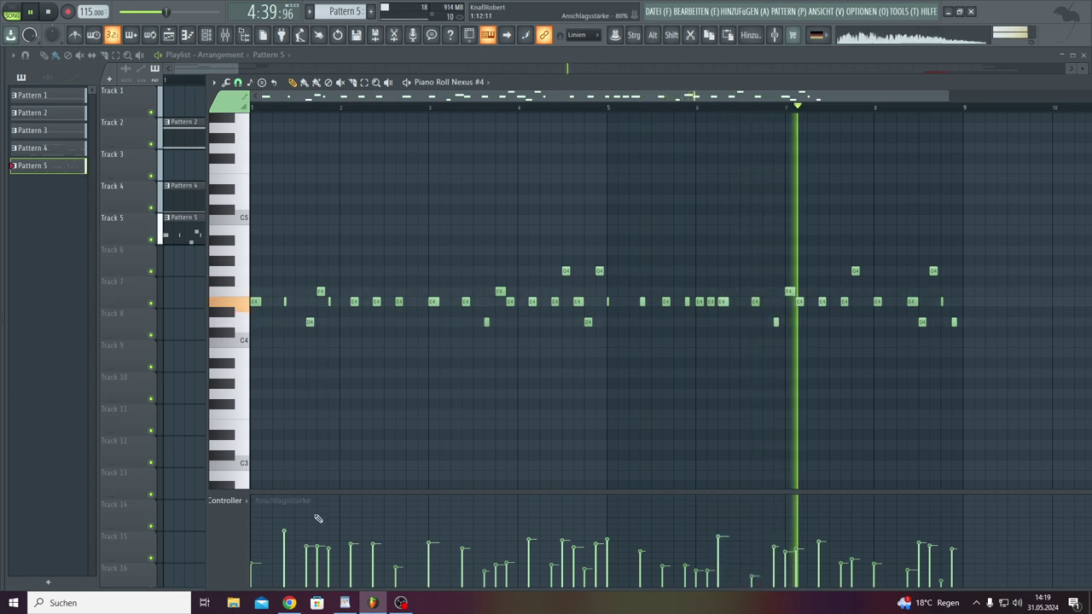
click(309, 570)
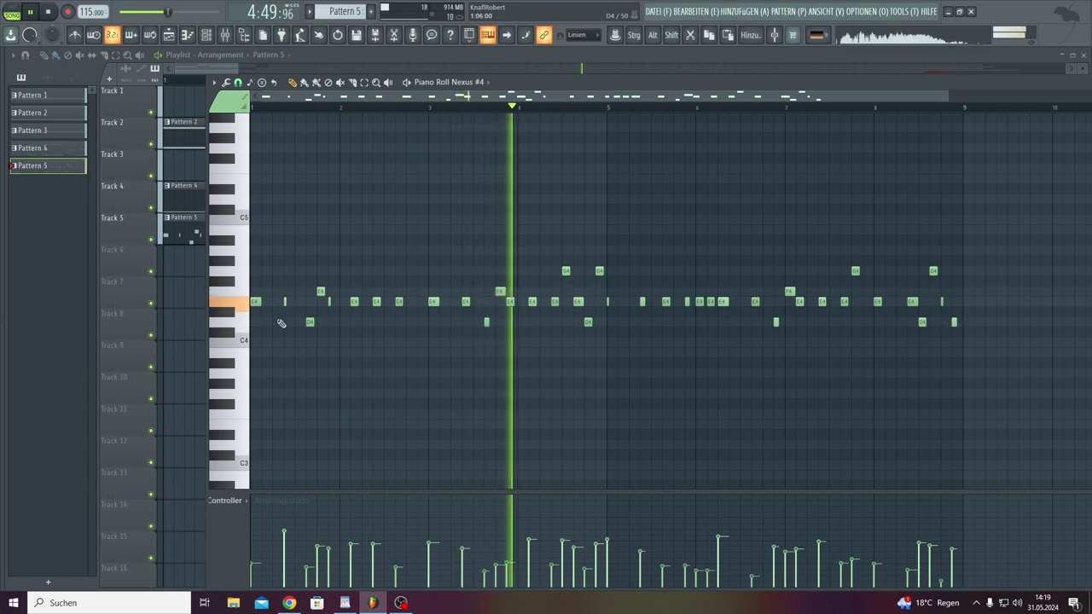
Step: Audition C4, add it at bar 1's step 9 with a reduced velocity, and lower the note to B3
click(244, 341)
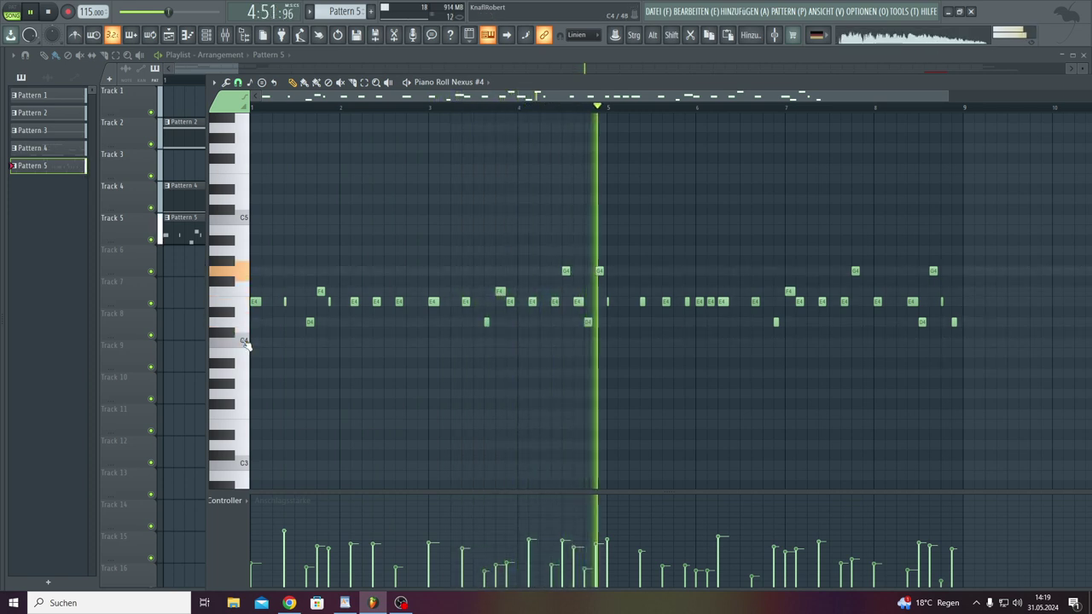
click(236, 344)
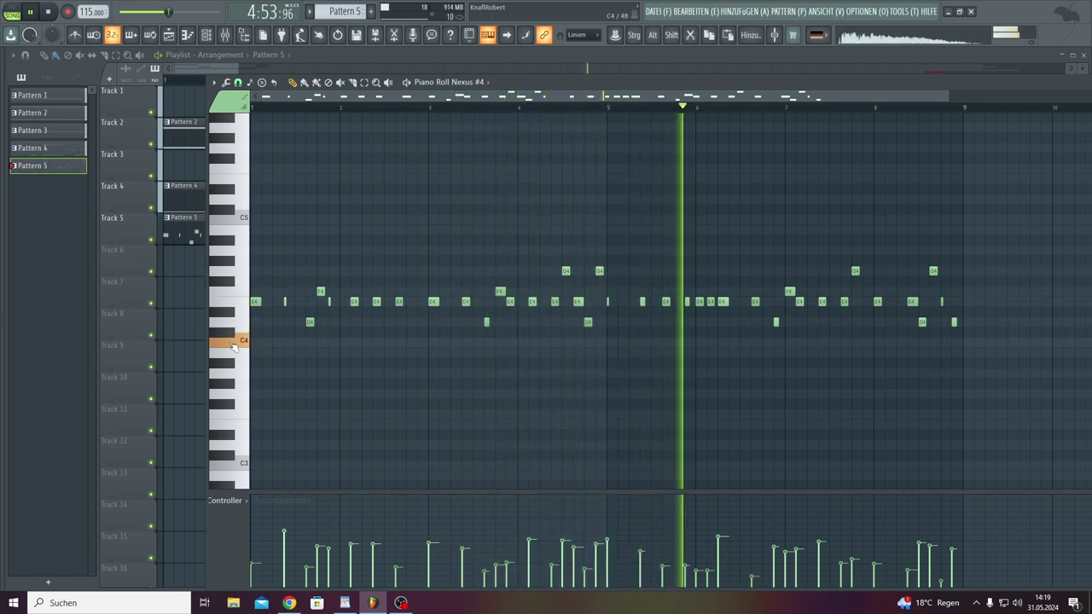
click(298, 345)
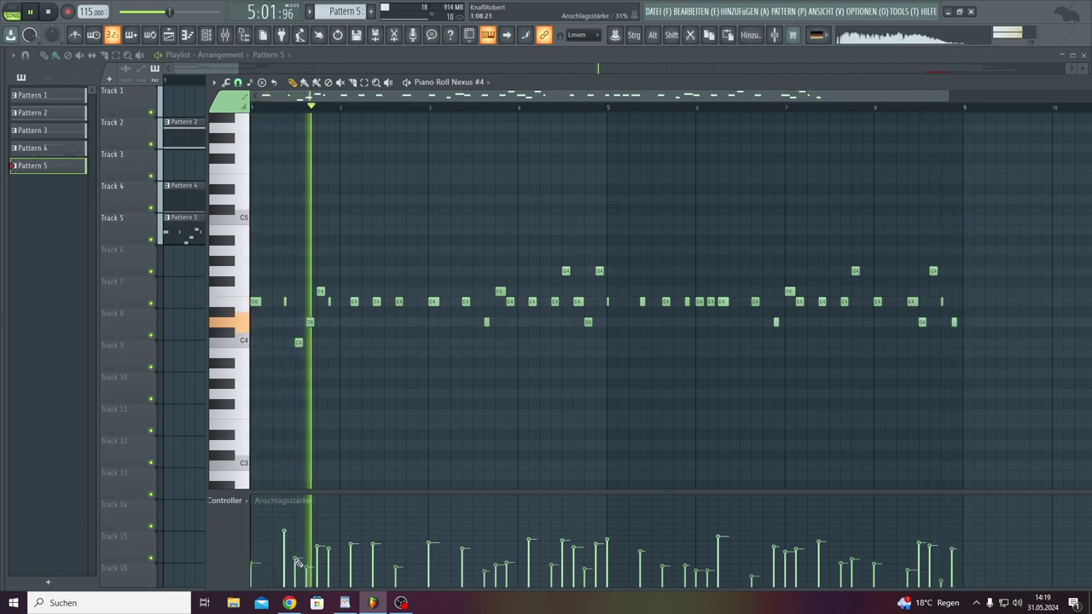
click(298, 342)
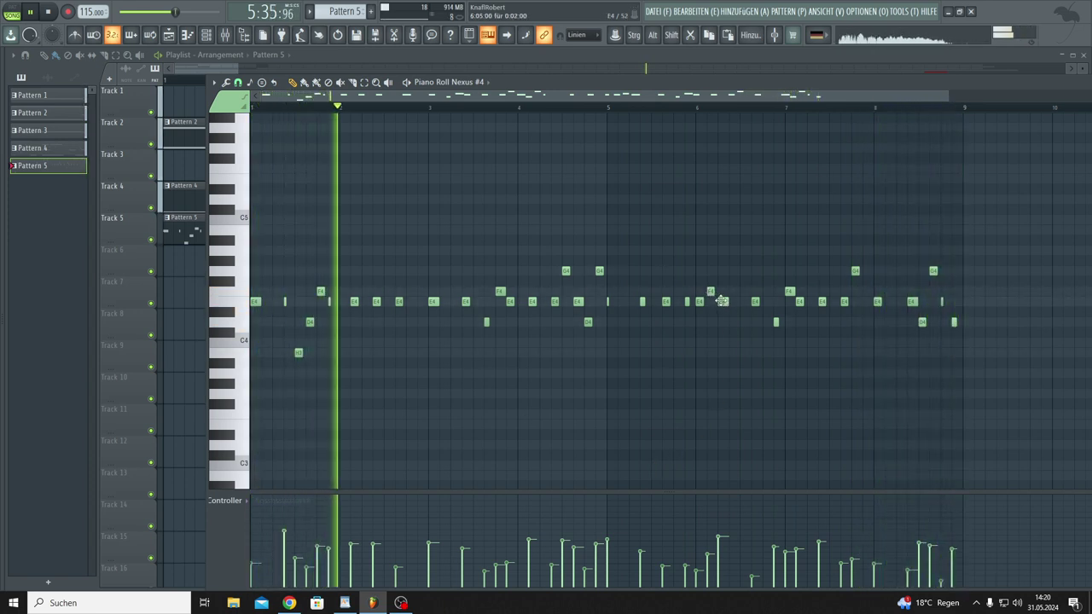
Step: Reshape bar 6 by raising step 3's E4 to F4, changing step 5's note to a shorter D4, and shifting step 11's E4 to step 9
drag(723, 301, 721, 324)
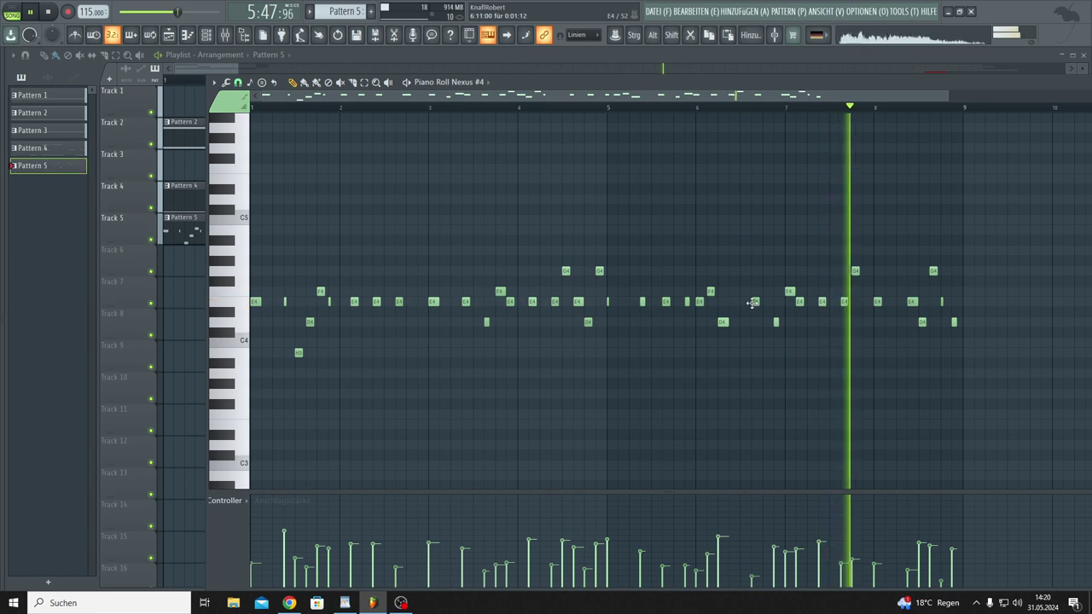
drag(752, 303, 740, 302)
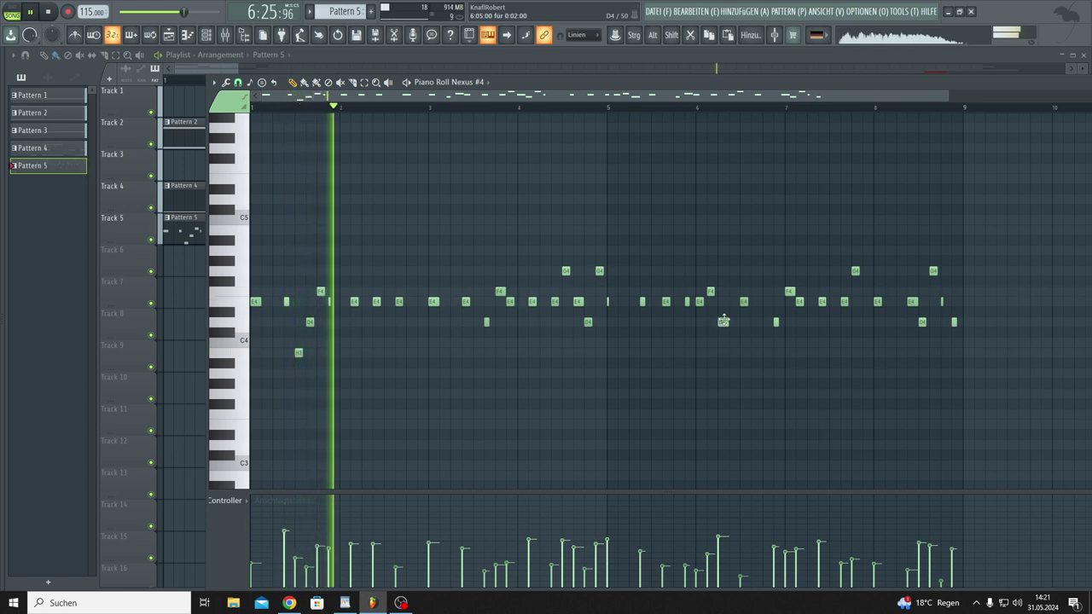
drag(728, 322, 723, 323)
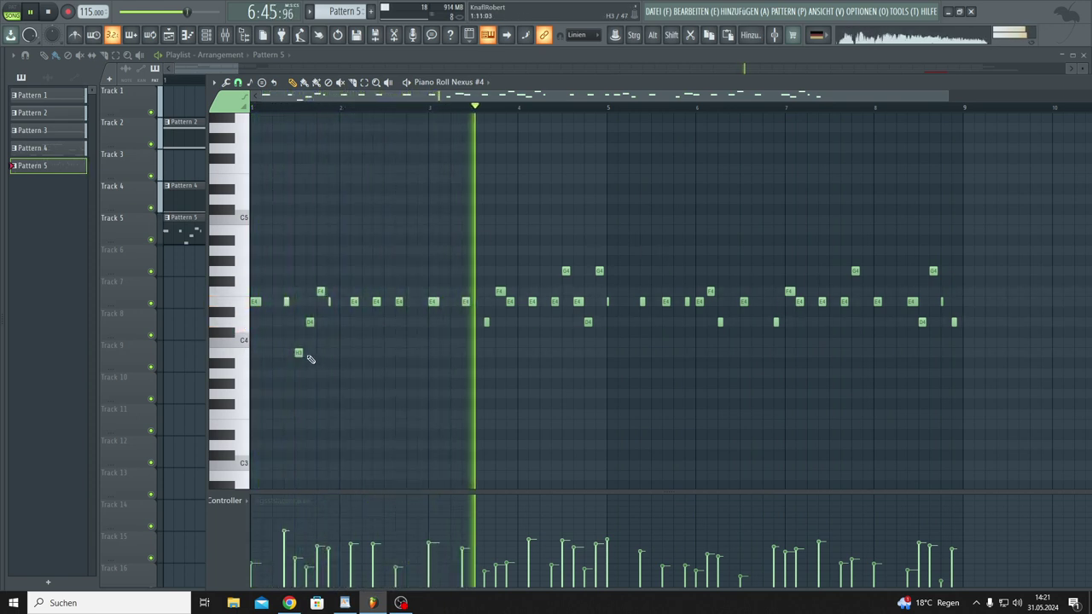
Step: Raise bar 1's B3 at step 9 to D4 and audition C#4 on the piano keys
drag(297, 353, 295, 321)
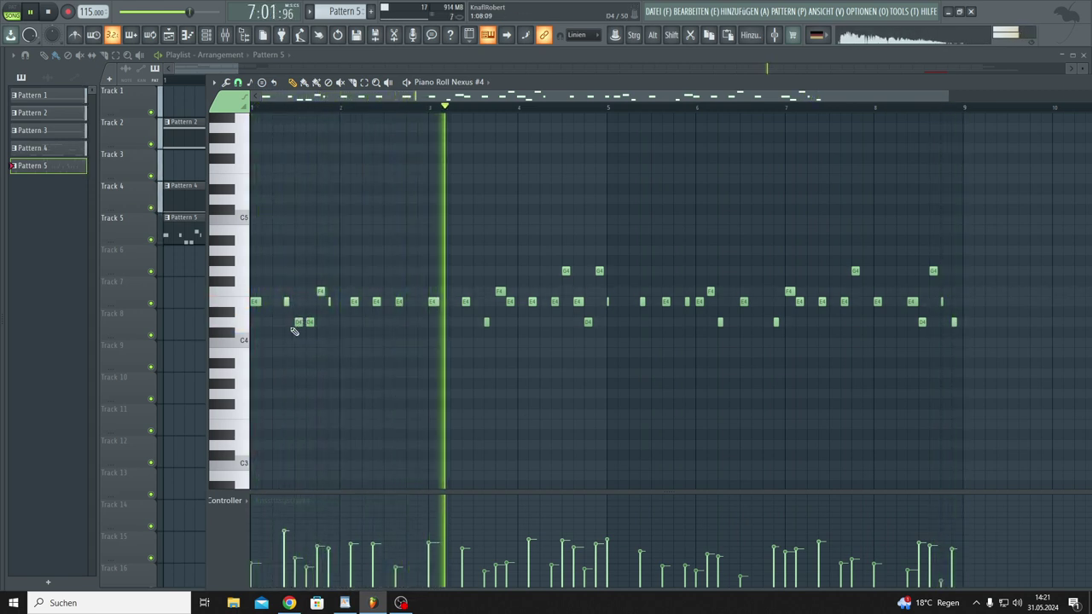
click(229, 335)
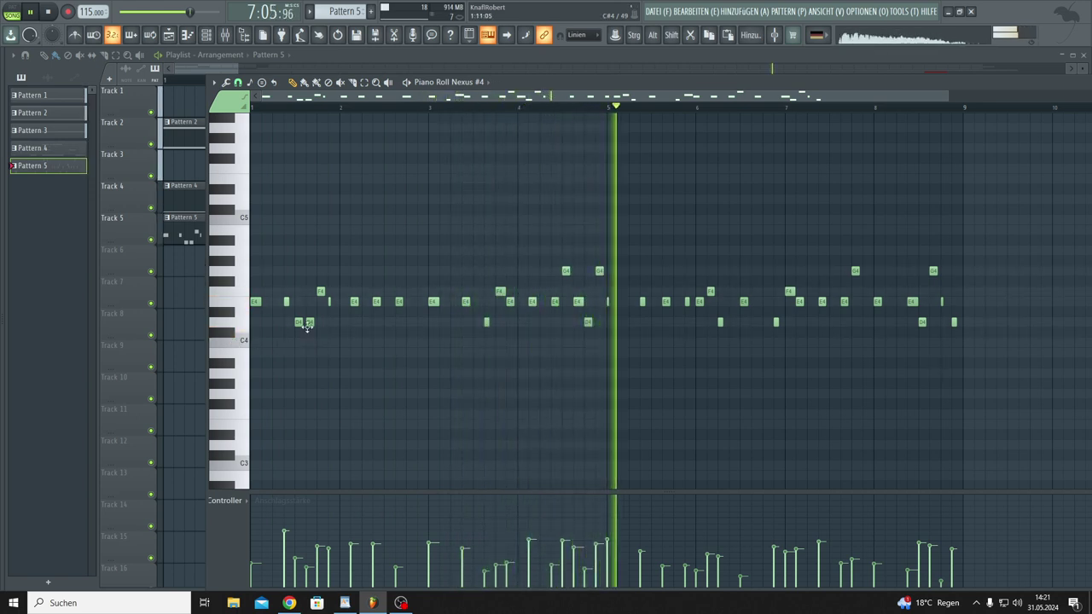
Step: Lower bar 1's D4 at step 11 to C4 and raise the D4 at step 9 to G4
drag(307, 325, 309, 334)
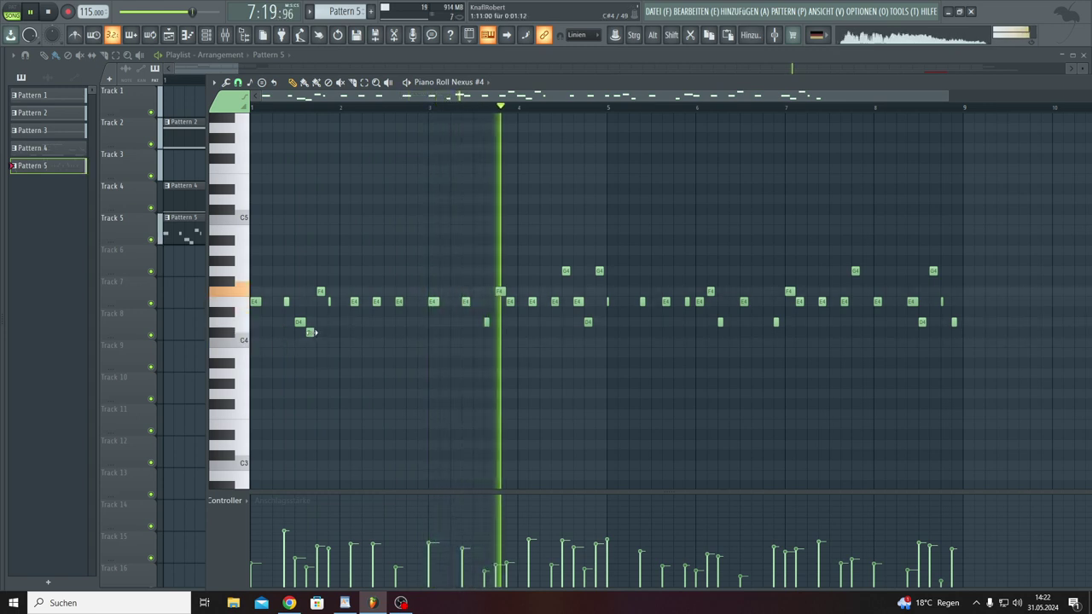
drag(309, 332, 310, 342)
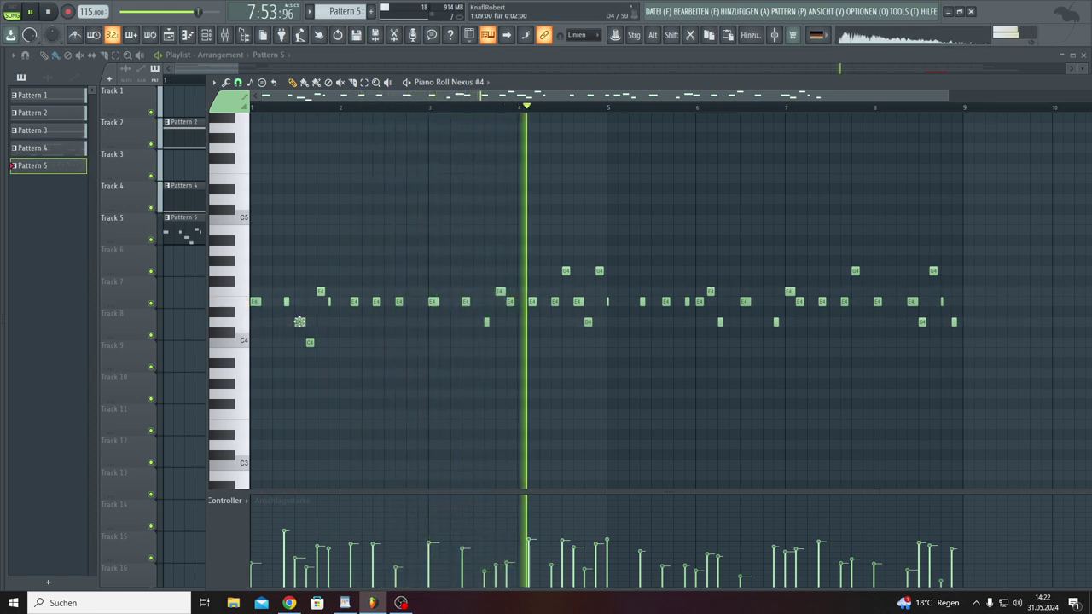
drag(300, 321, 299, 290)
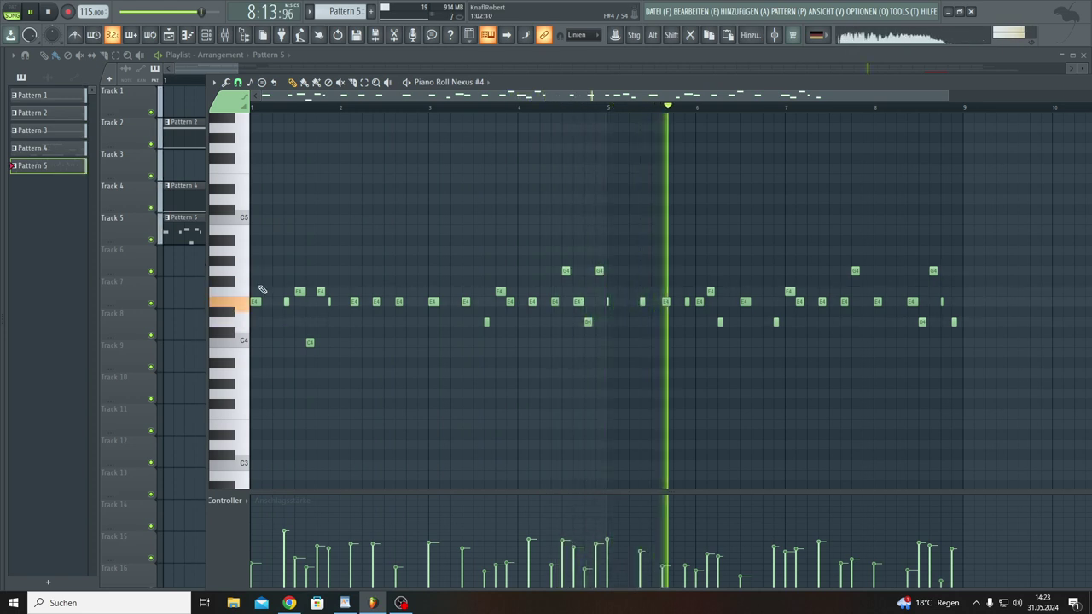
drag(298, 291, 296, 268)
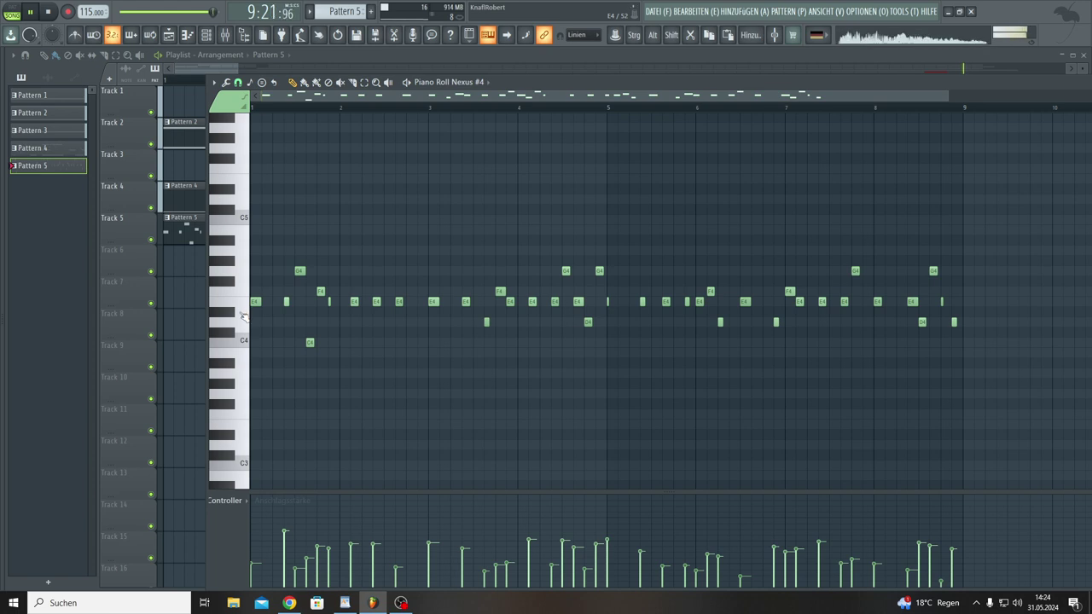
Step: Select every G4 in the melody, try them at G#4 and C4, and lower them together to B3
ctrl+click(221, 272)
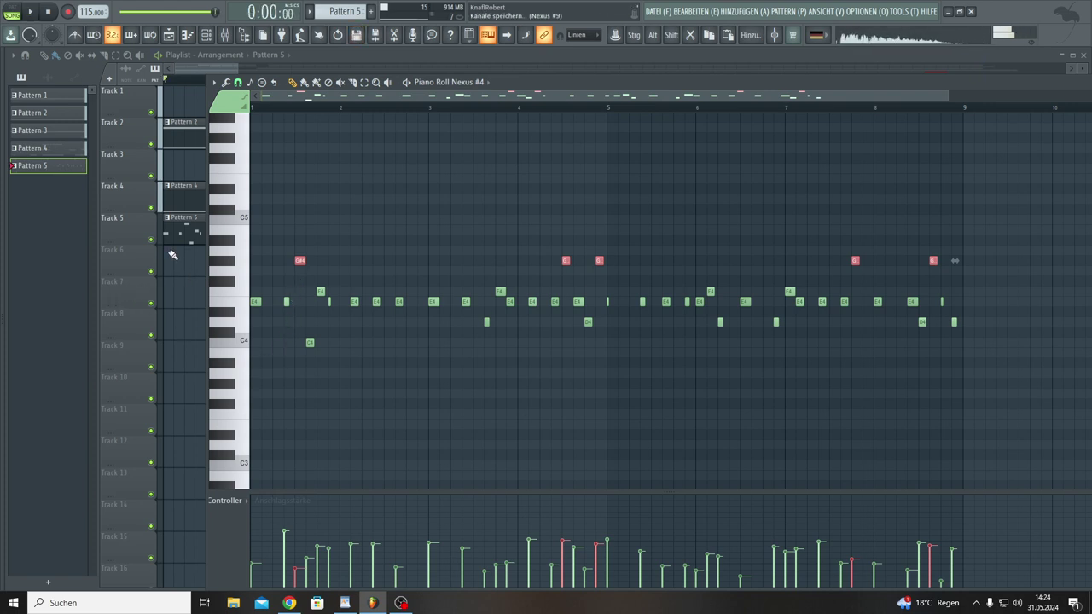
key(space)
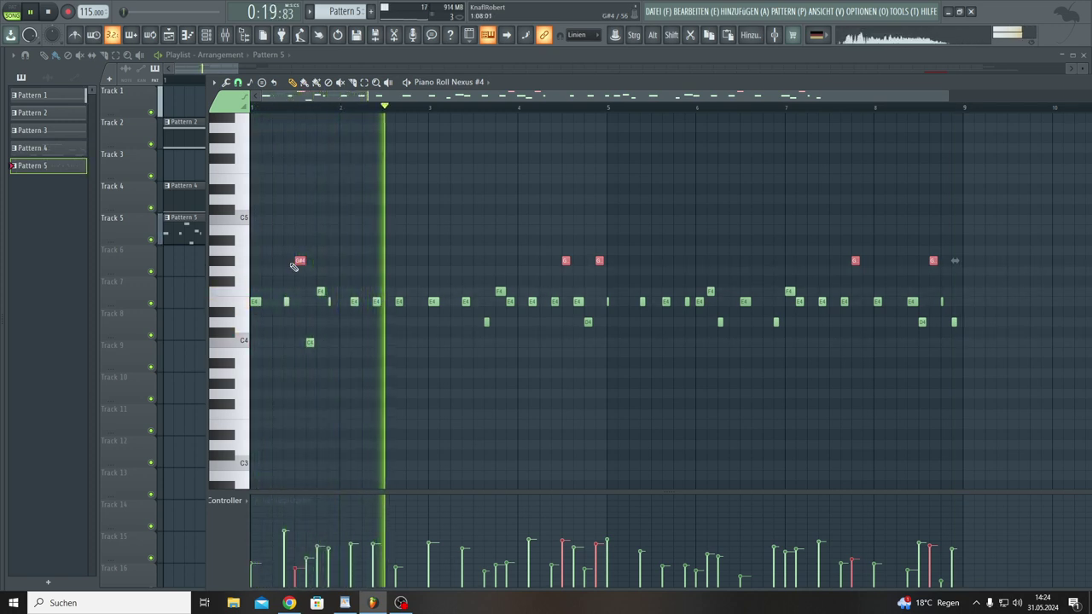
drag(297, 261, 298, 272)
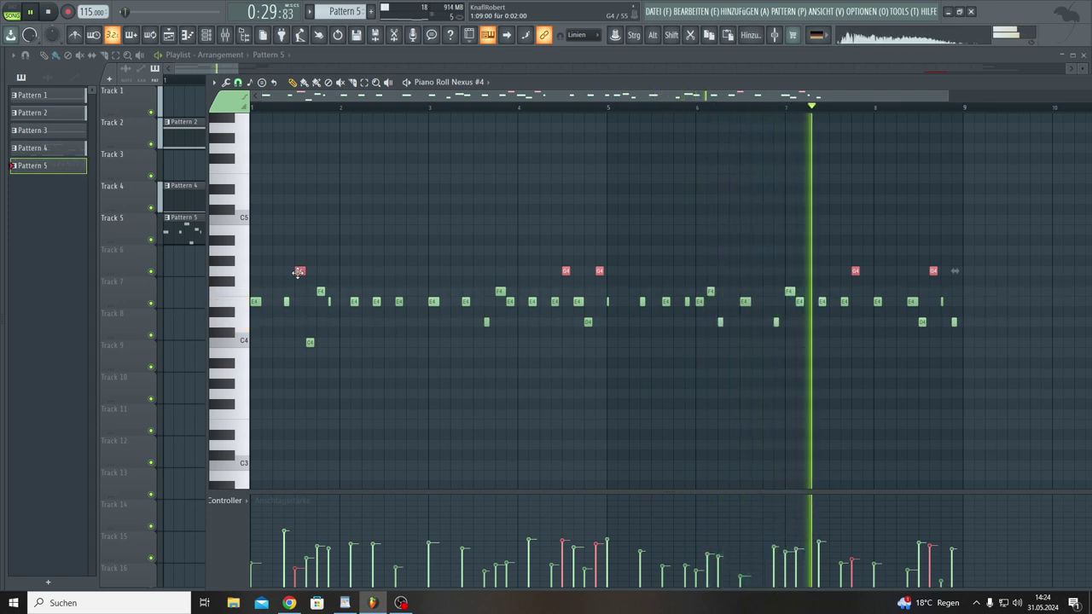
drag(299, 272, 297, 342)
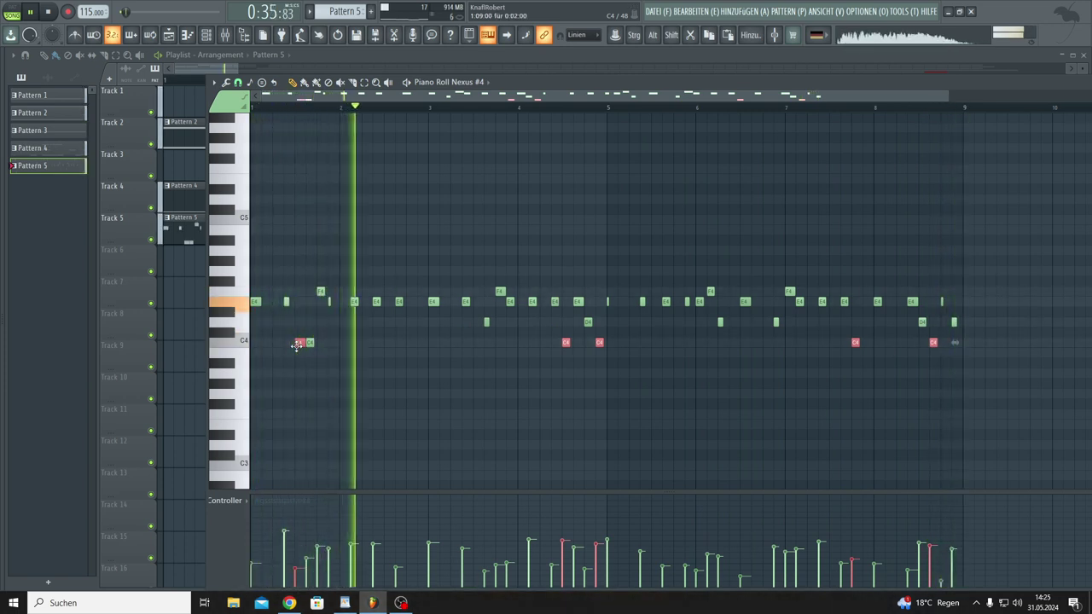
drag(297, 345, 251, 354)
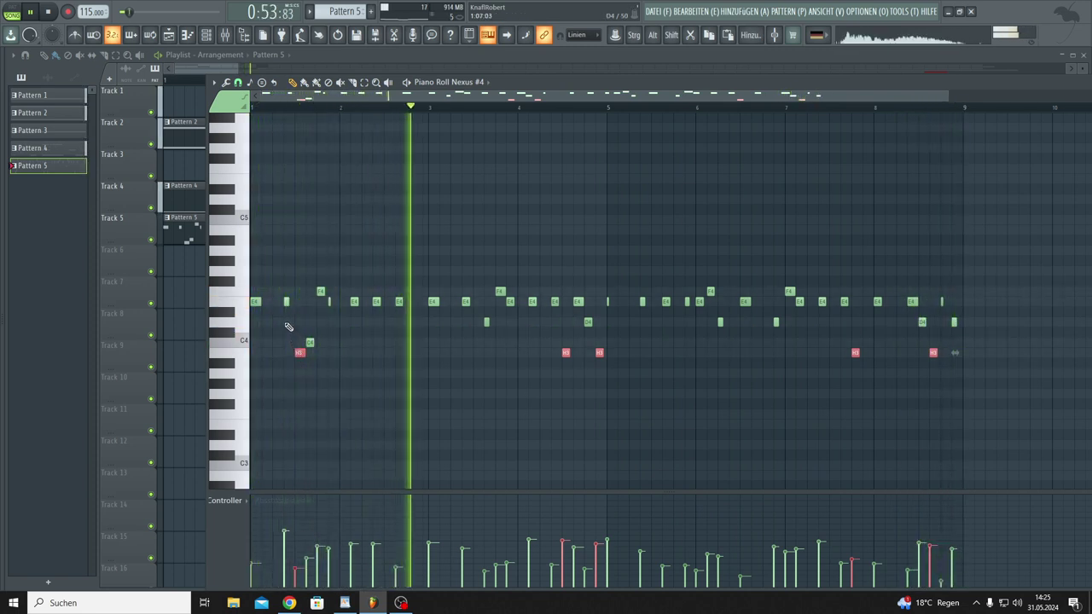
key(ctrl+d)
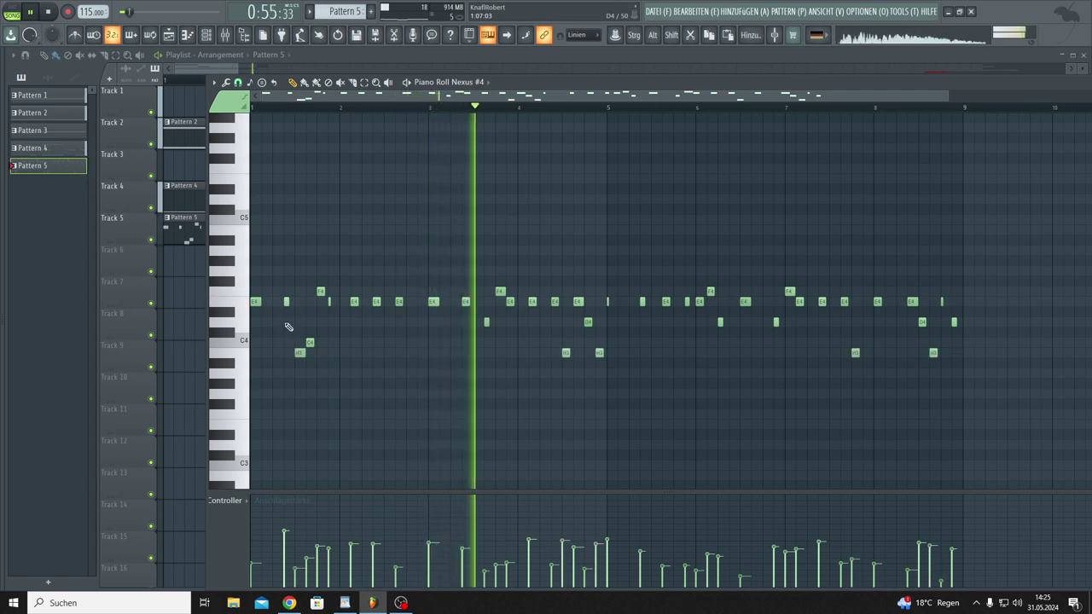
Step: Step Nexus #4 through the guitar presets to Ballad E-Bass and set its transpose to +1
click(223, 36)
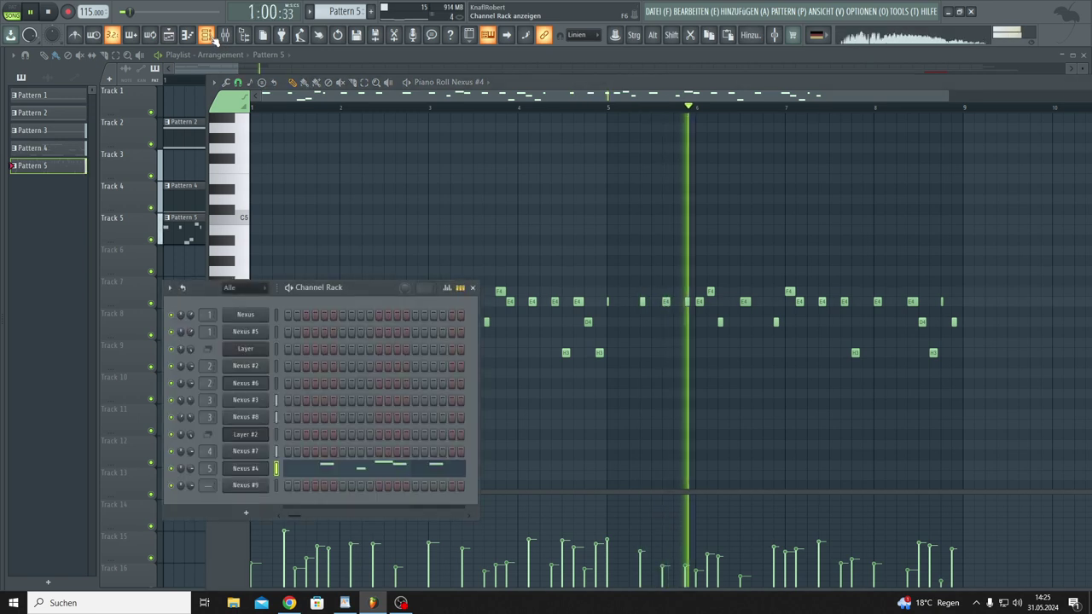
click(252, 470)
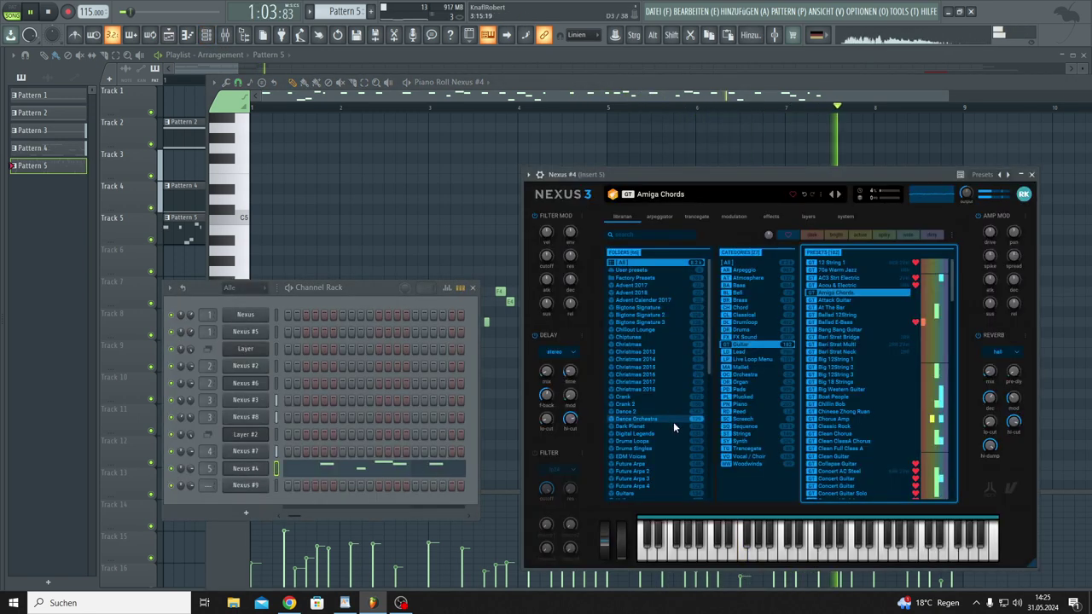
click(838, 194)
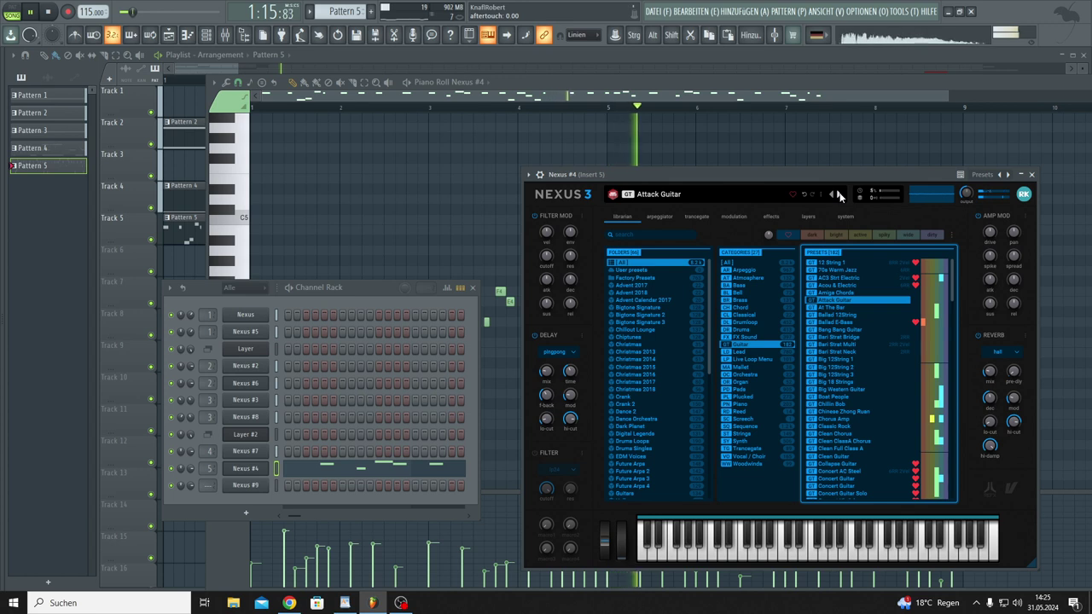
click(839, 195)
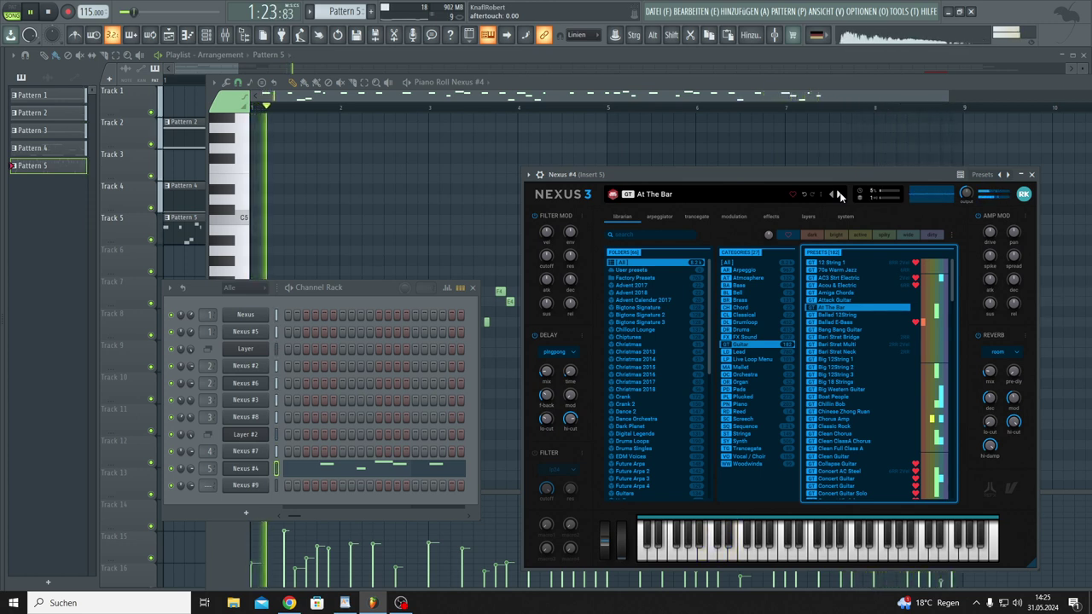
click(839, 195)
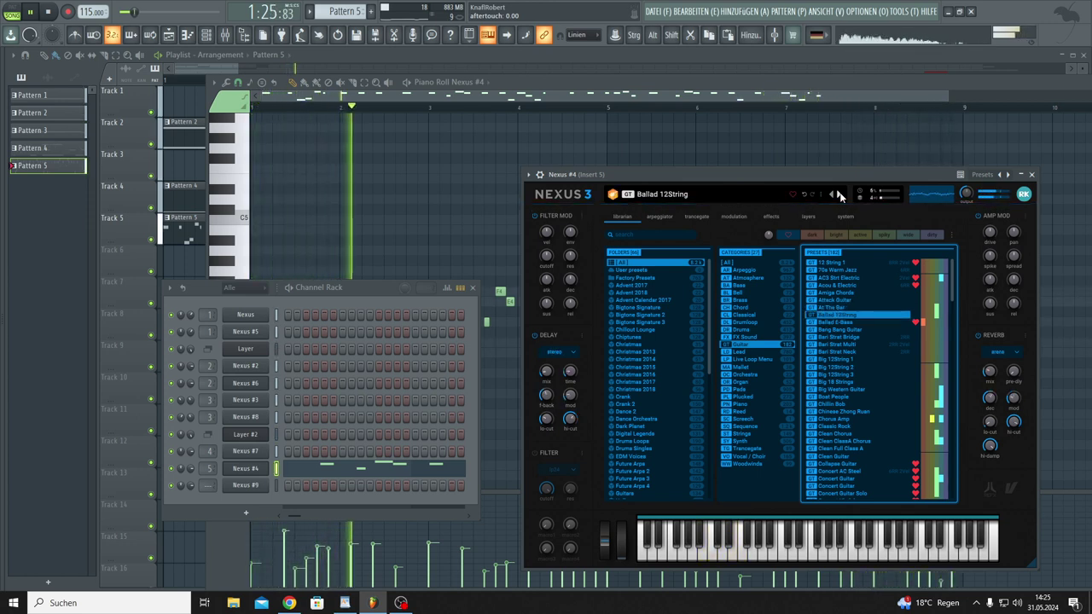
click(839, 194)
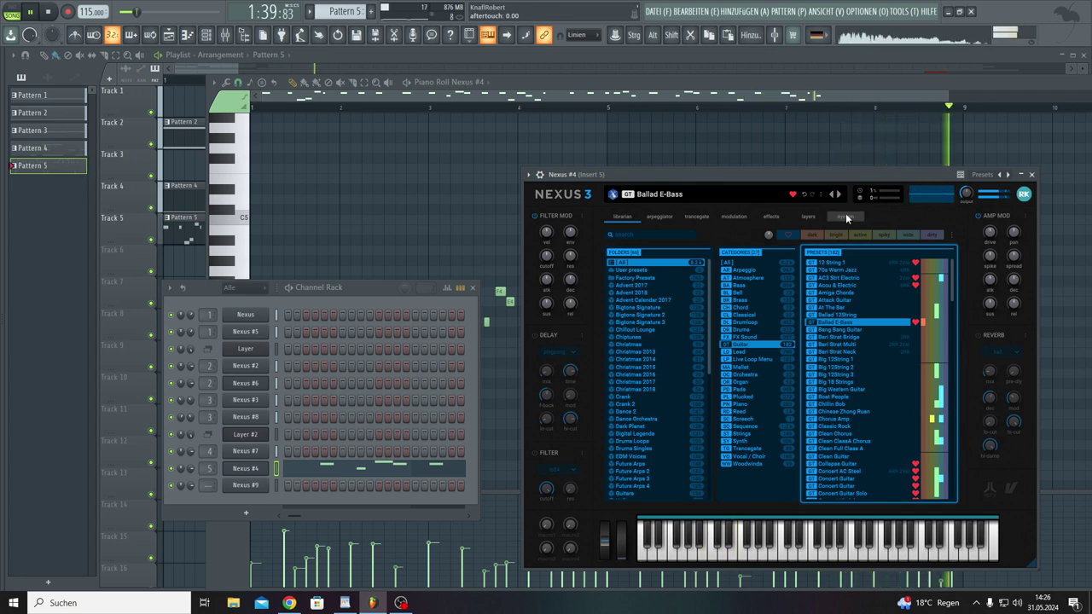
click(846, 218)
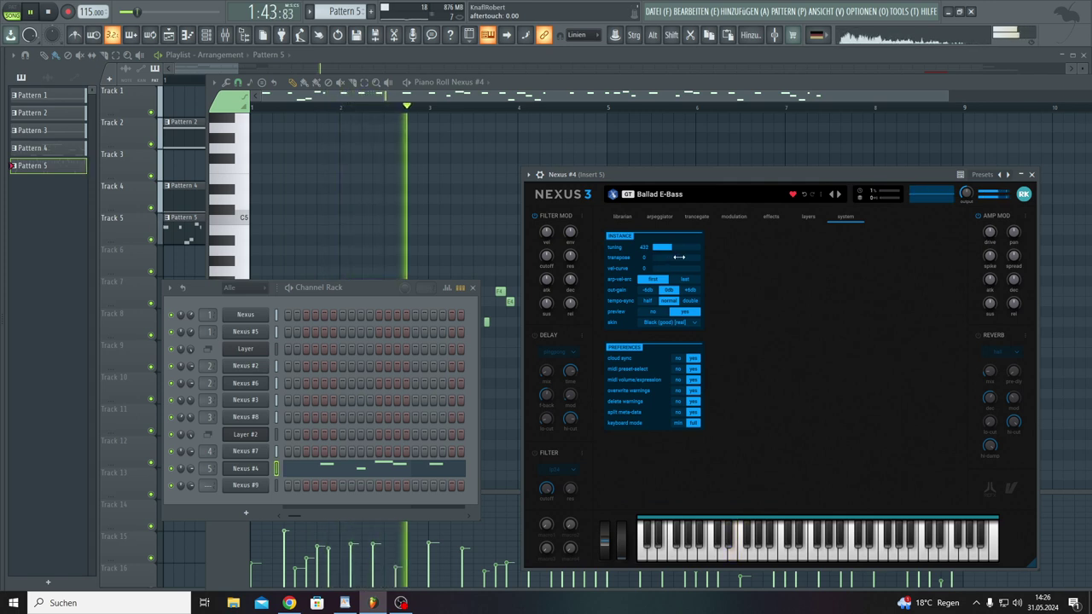
drag(679, 257, 683, 256)
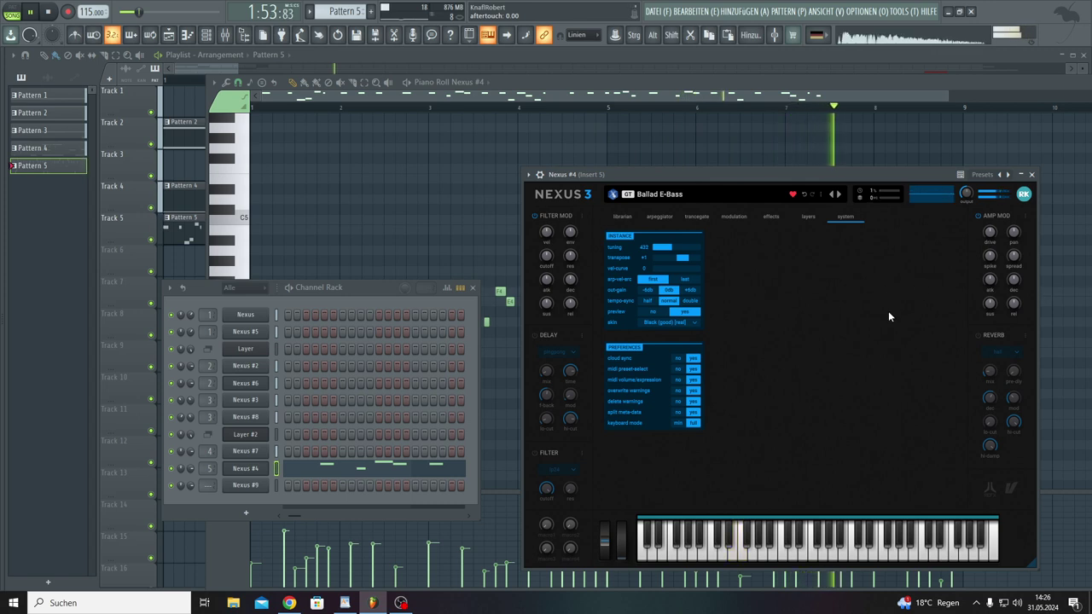
Step: Enable Nexus #4's pingpong delay at mix 21 and its reverb at mix 25 with the nuclear type, and set the output to 43
click(535, 336)
click(978, 336)
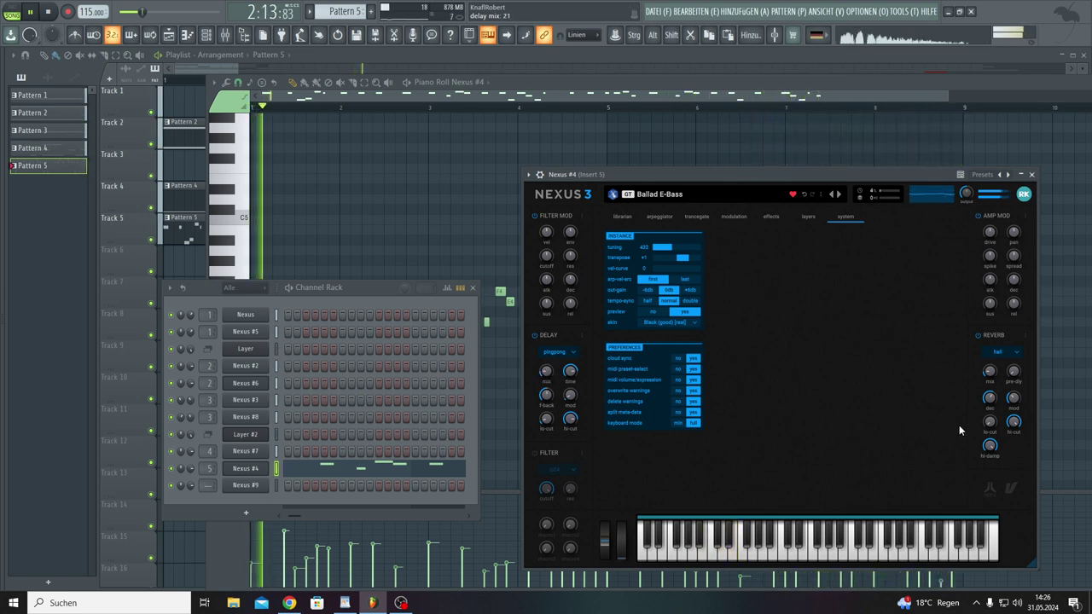
mouse_move(990, 369)
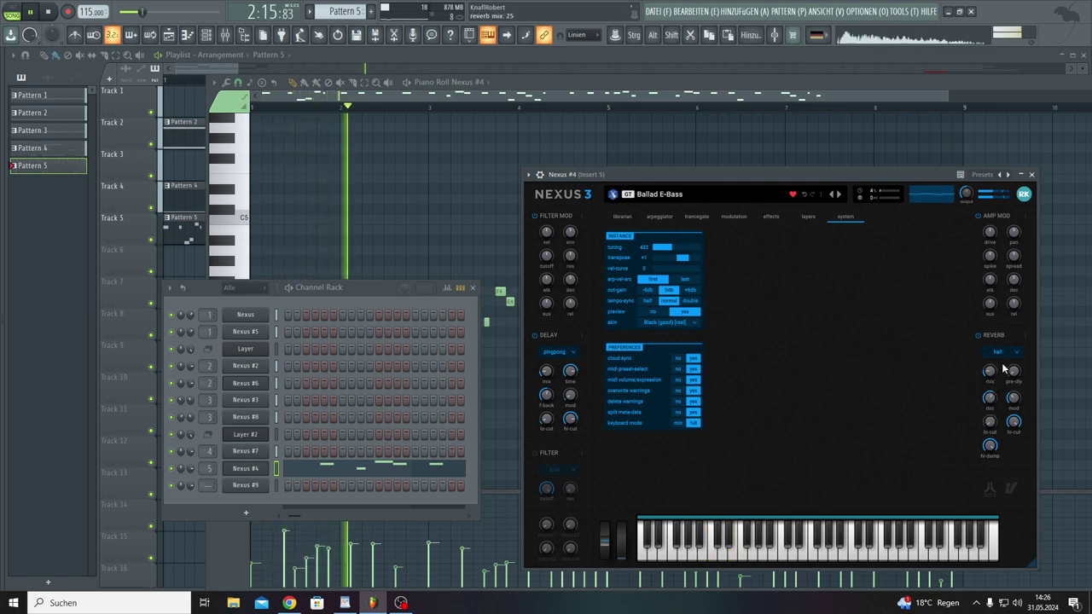
click(1015, 355)
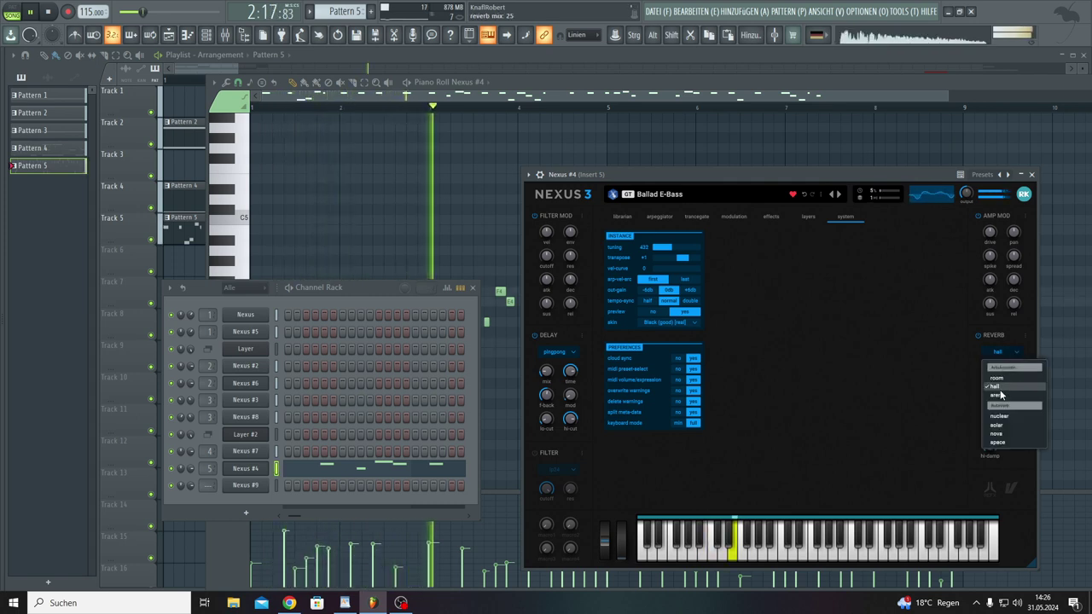
click(1012, 416)
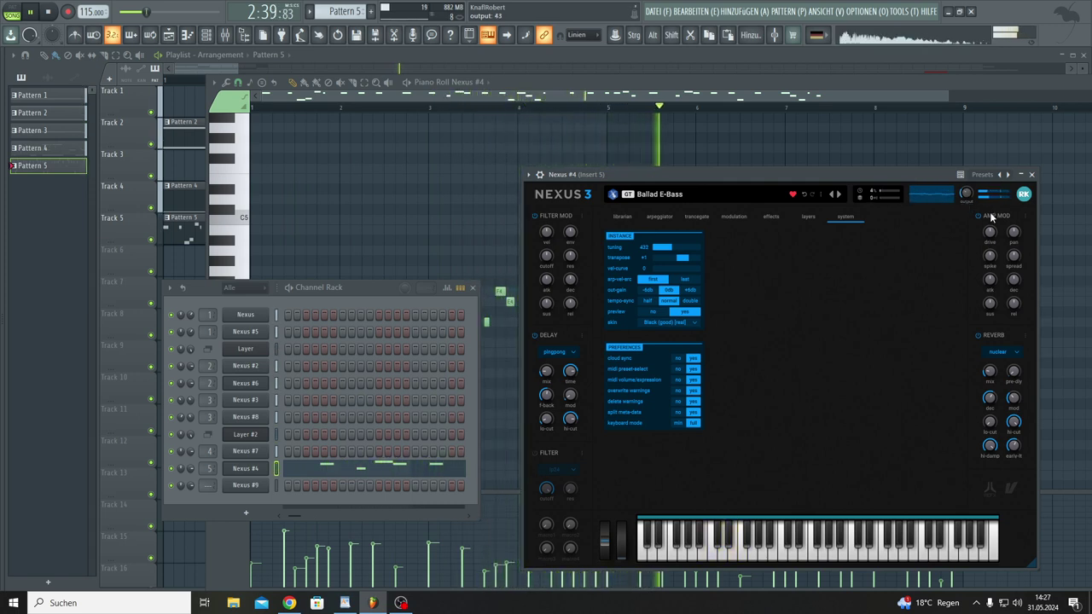
click(206, 34)
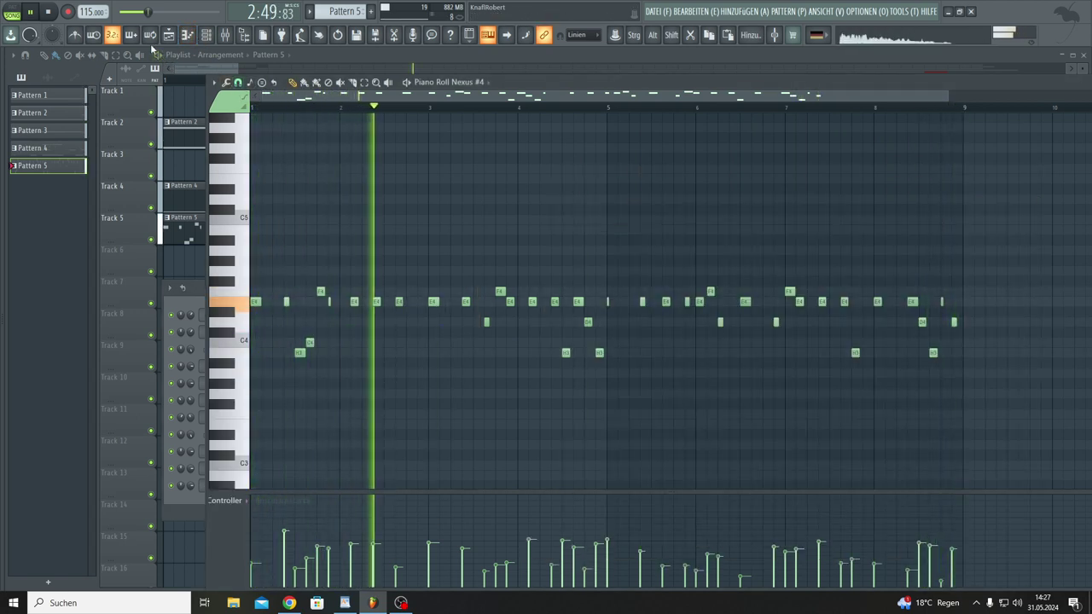
Step: Select all clips on Tracks 1 to 4 in the playlist and shift them eight bars later, starting at bar 9
click(190, 105)
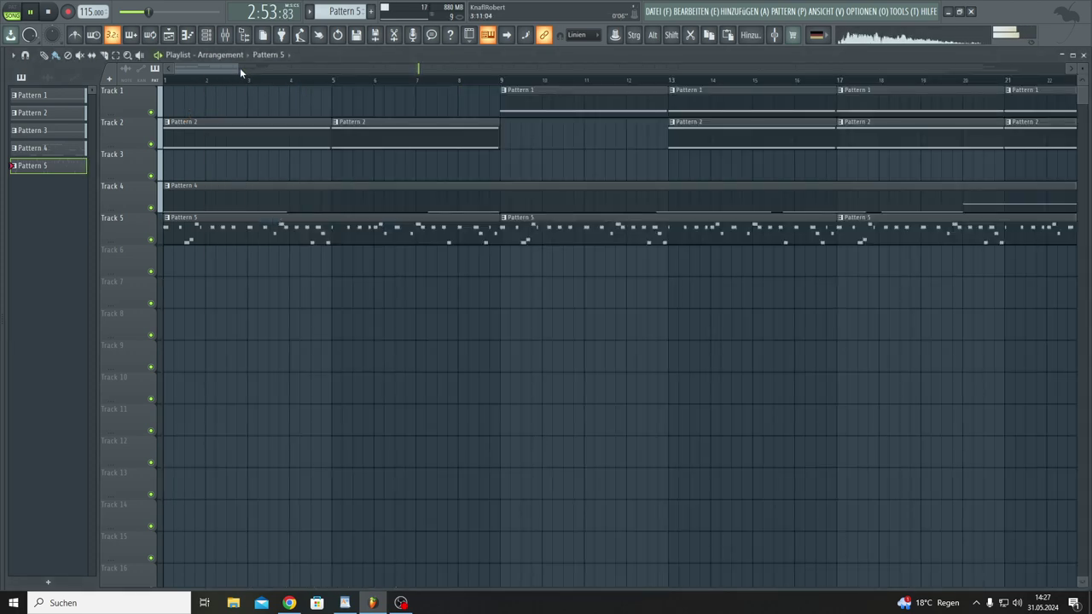
drag(245, 69, 1041, 86)
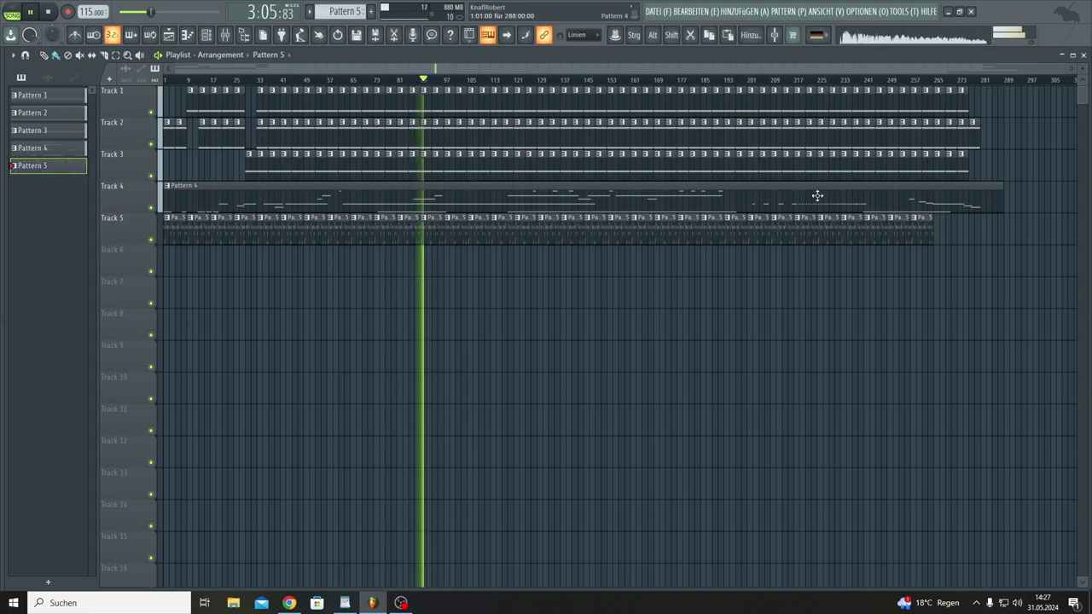
drag(1024, 208, 163, 88)
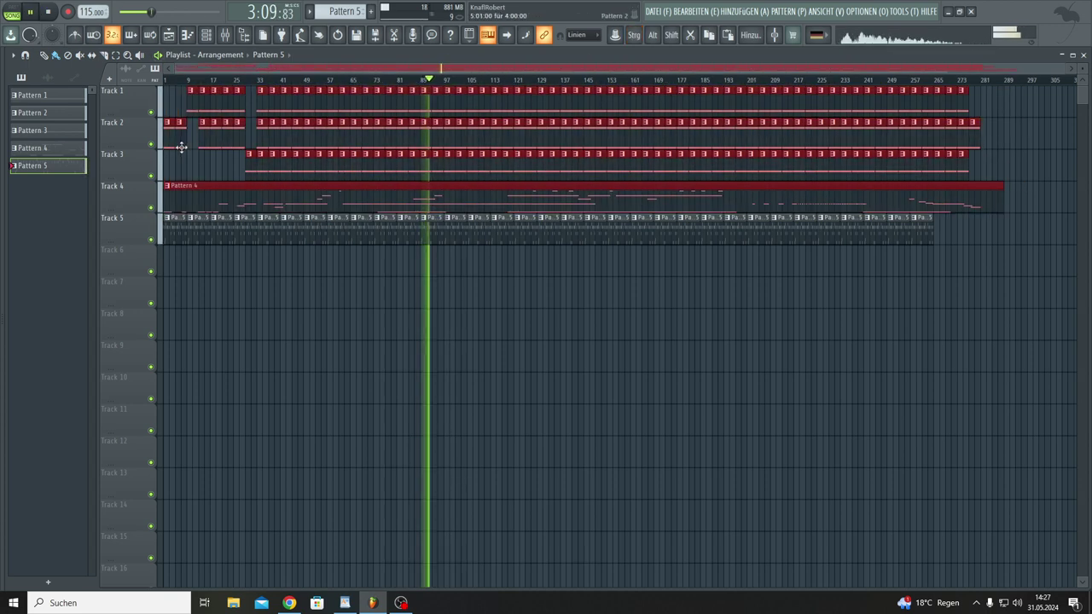
key(space)
drag(170, 137, 195, 139)
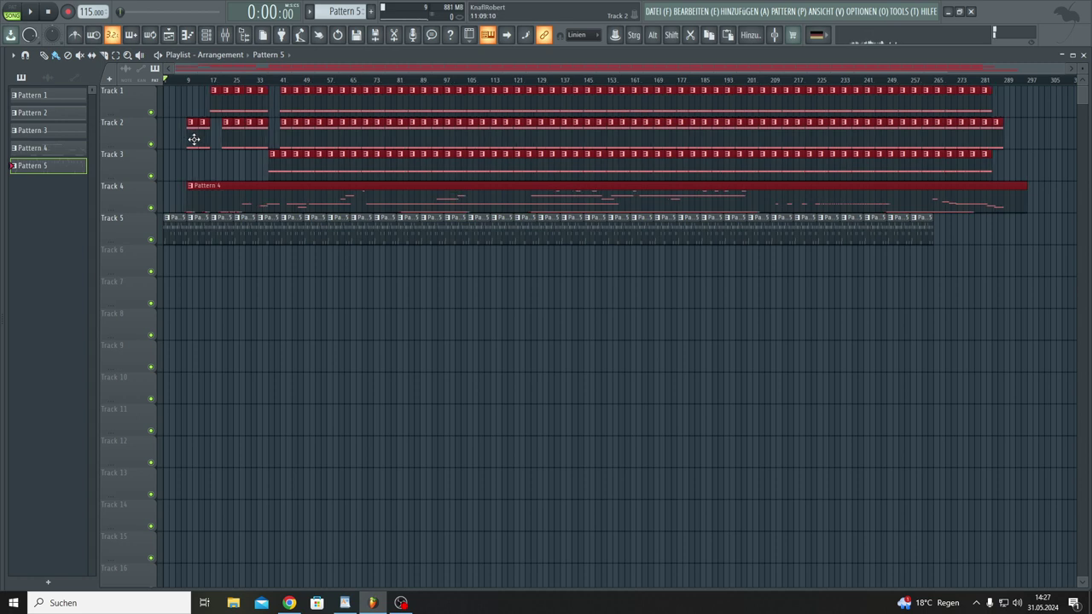
click(185, 162)
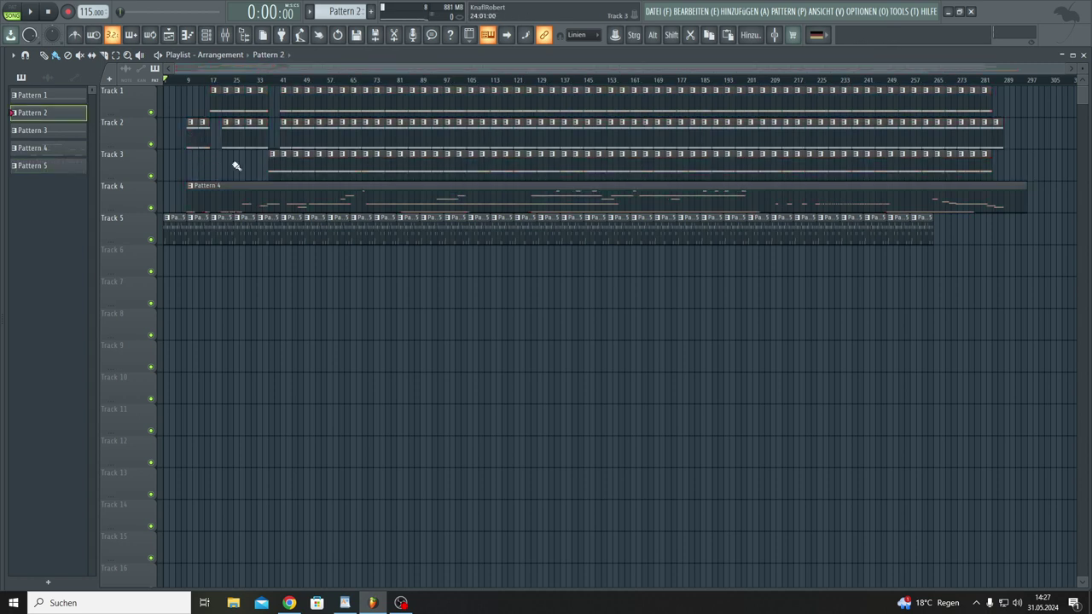
Step: Play the arrangement from bar 1 to check the new eight-bar intro
key(space)
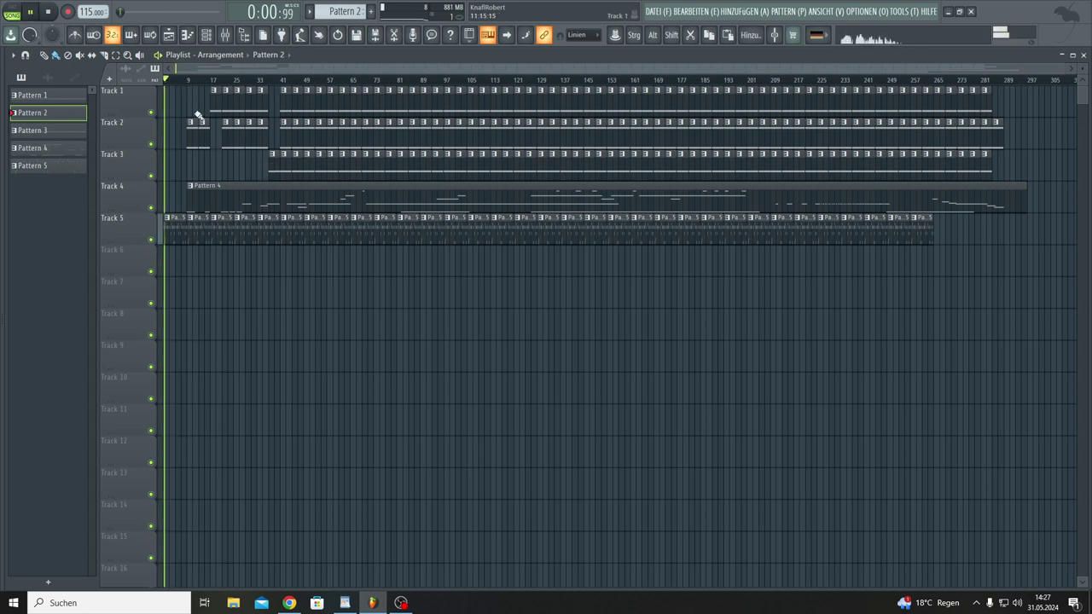
scroll(182, 86, up, 3)
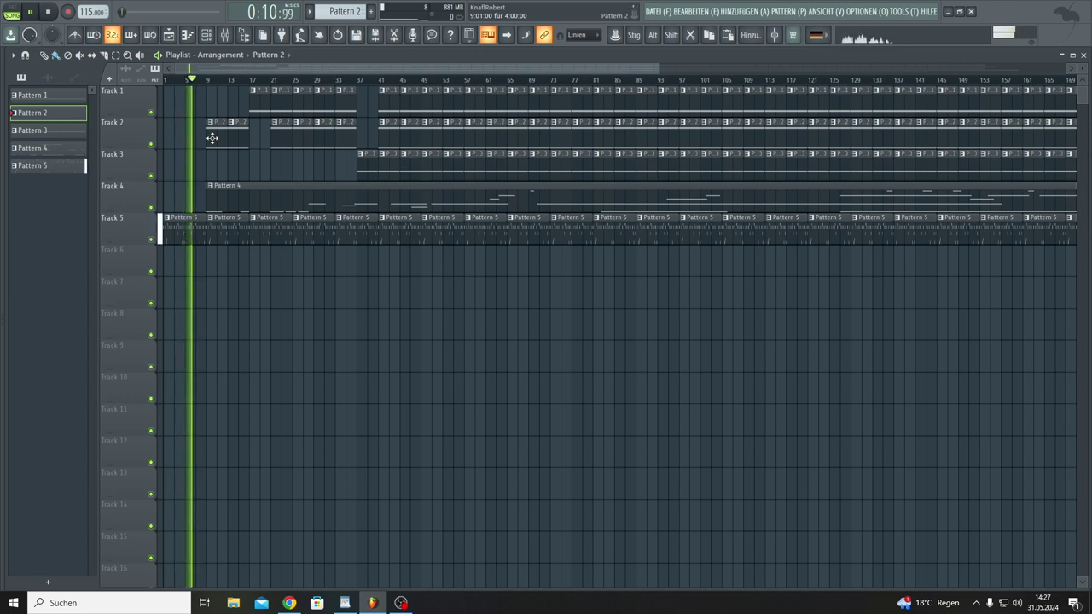
key(space)
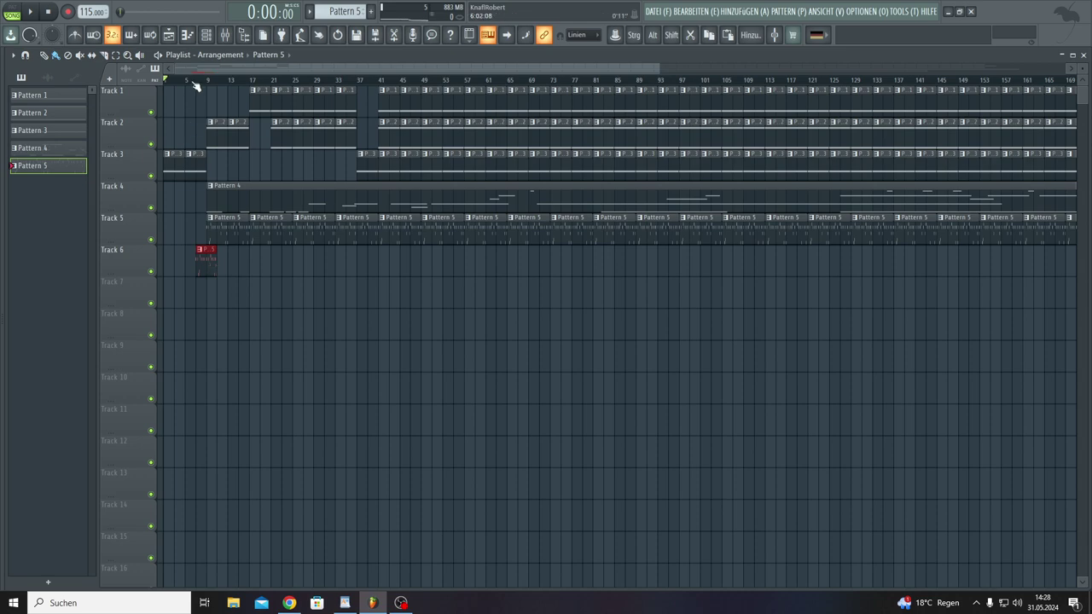
Step: Trim Track 6's Pattern 5 clip to its first five steps, move it to bar 5, and play the intro
scroll(195, 85, up, 4)
scroll(195, 86, up, 5)
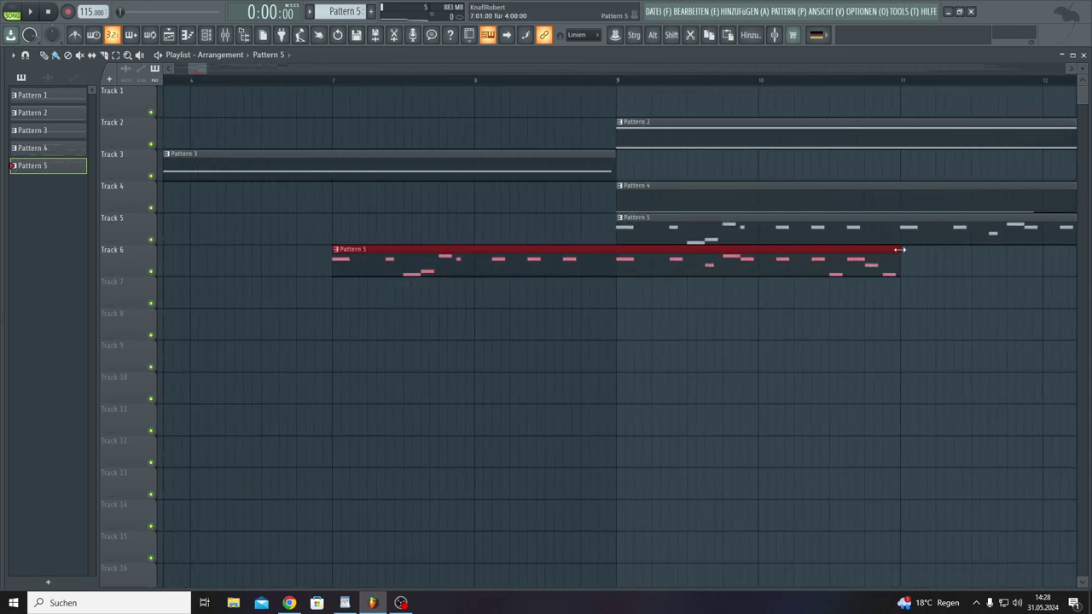
drag(900, 249, 377, 249)
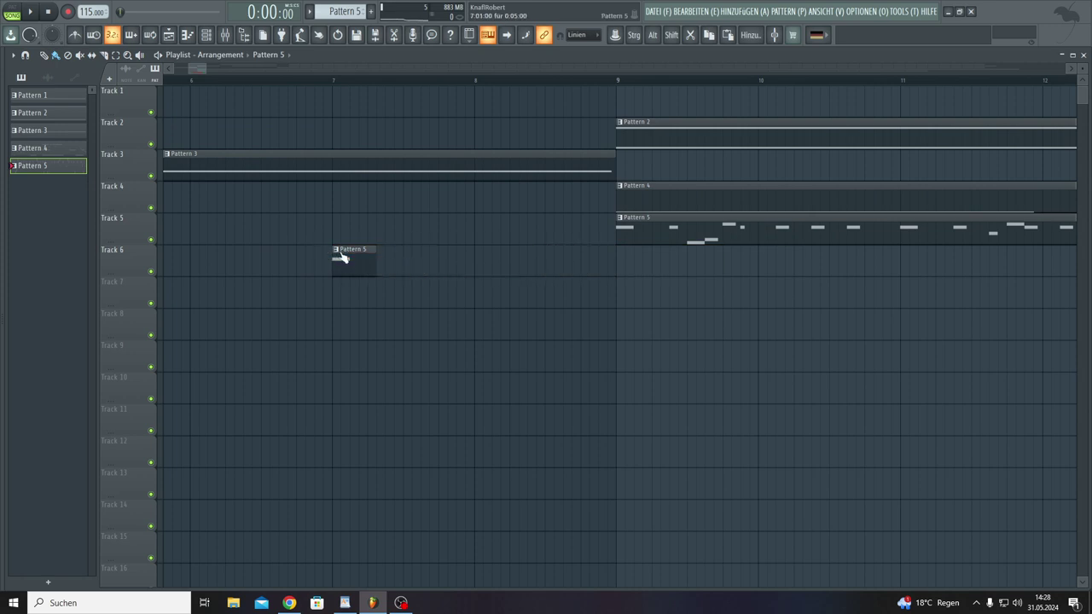
drag(308, 247, 755, 269)
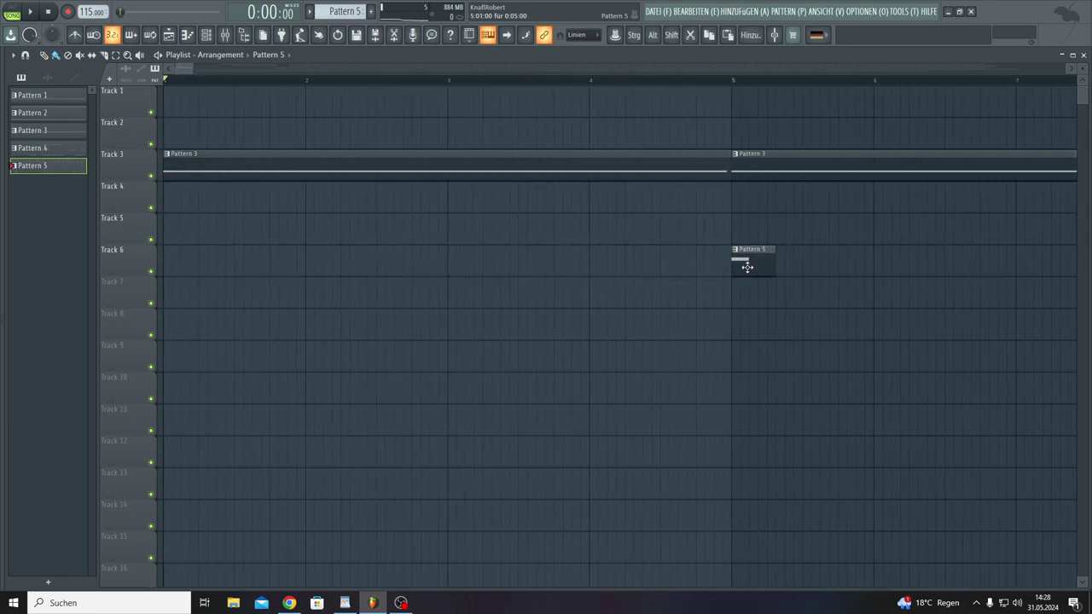
key(space)
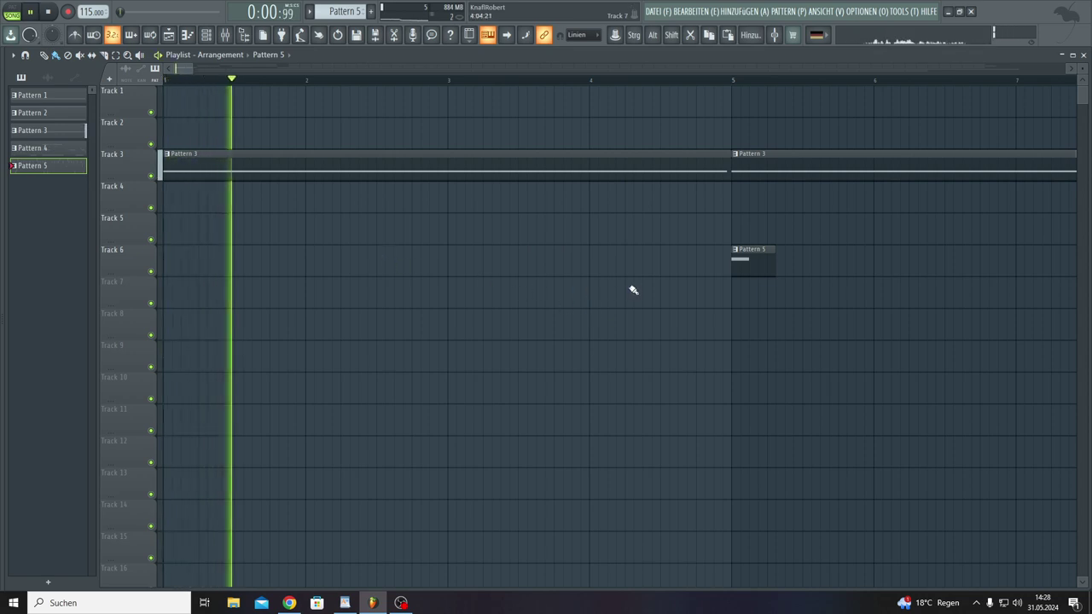
Step: Add three more short Pattern 5 clips on Track 6: one at bar 3 and two within bar 8, on beats 2 and 4
click(451, 266)
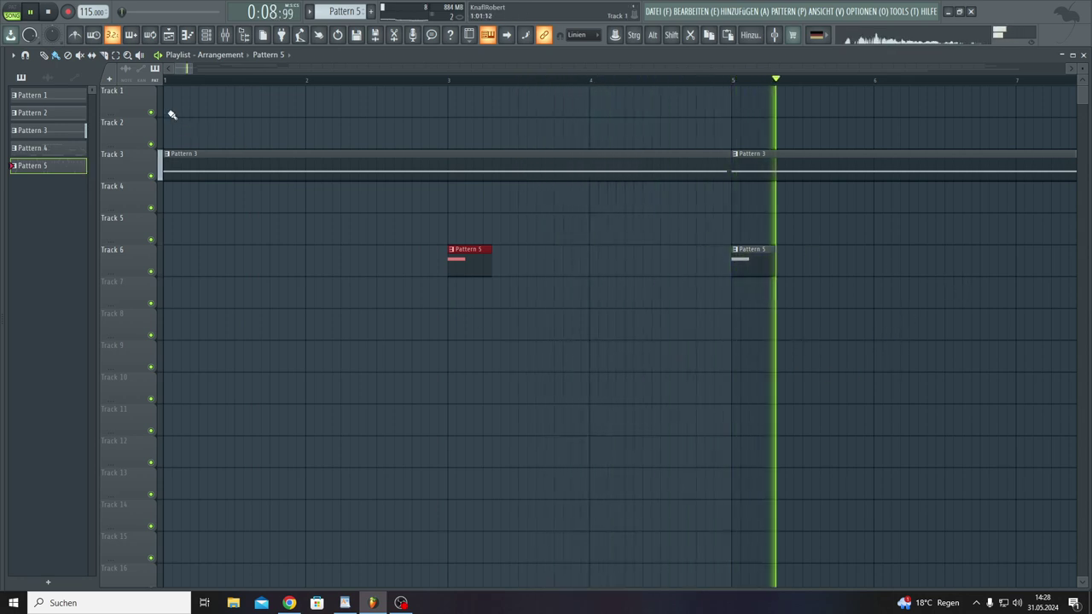
scroll(461, 278, down, 4)
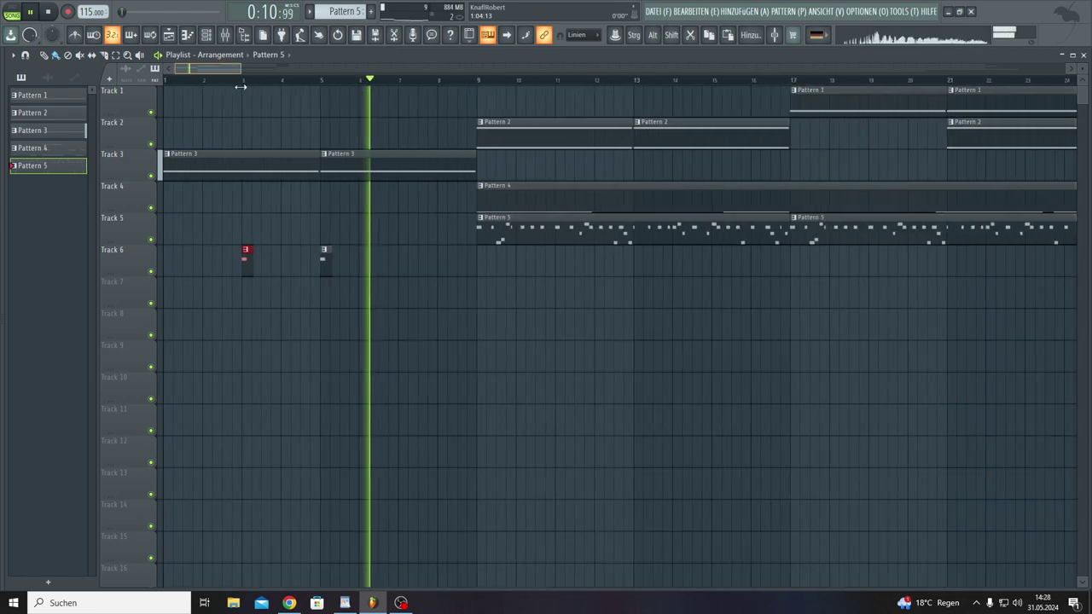
click(450, 266)
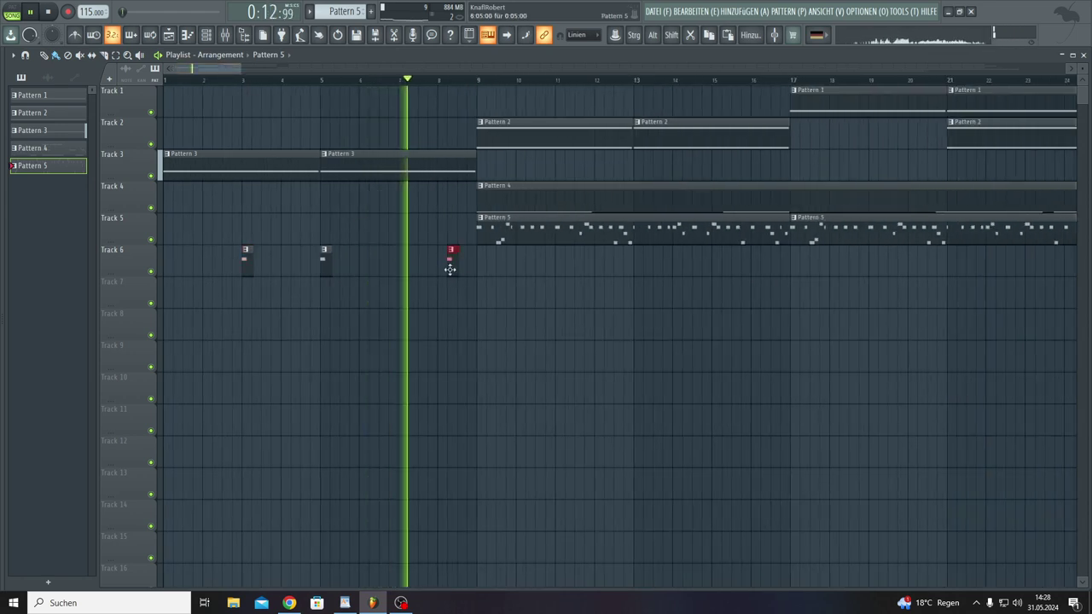
click(470, 269)
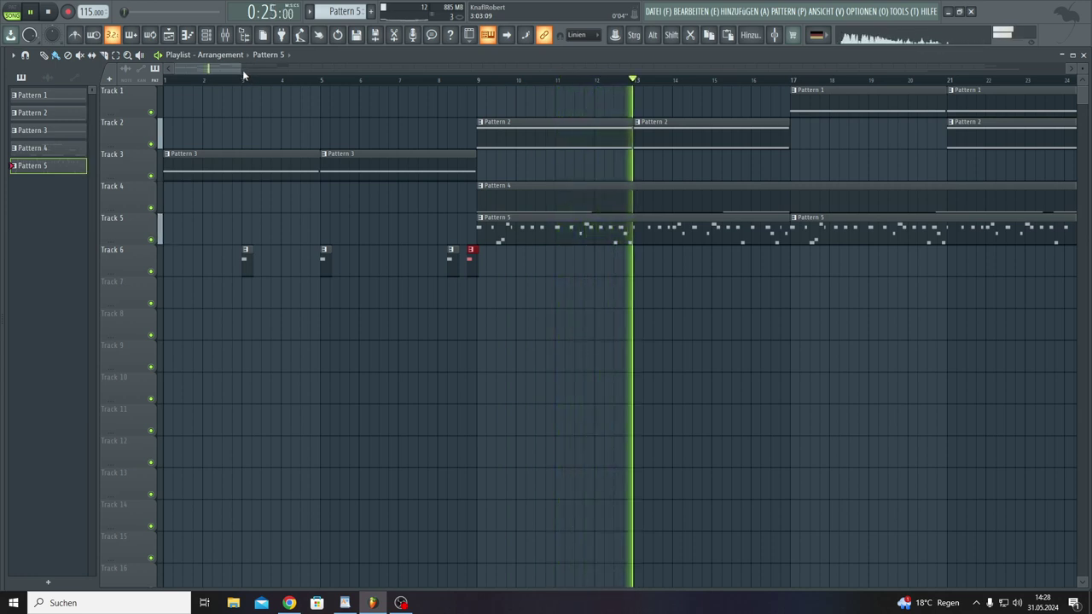
Step: Turn on playlist auto-scroll and follow the playback from the intro into the main parts, viewing the whole arrangement
click(506, 34)
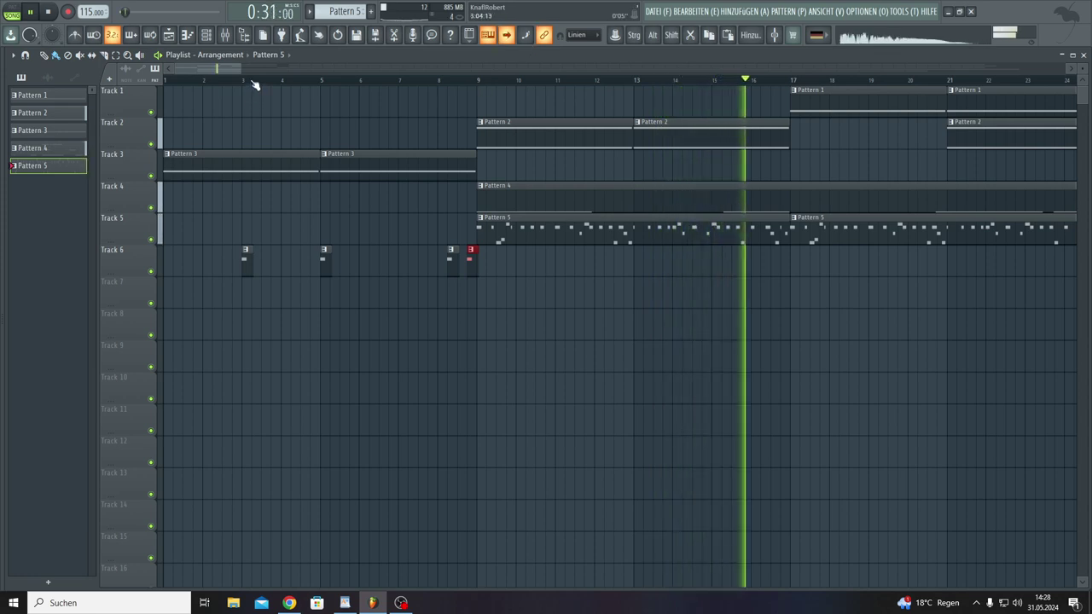
scroll(254, 84, down, 2)
scroll(254, 85, up, 3)
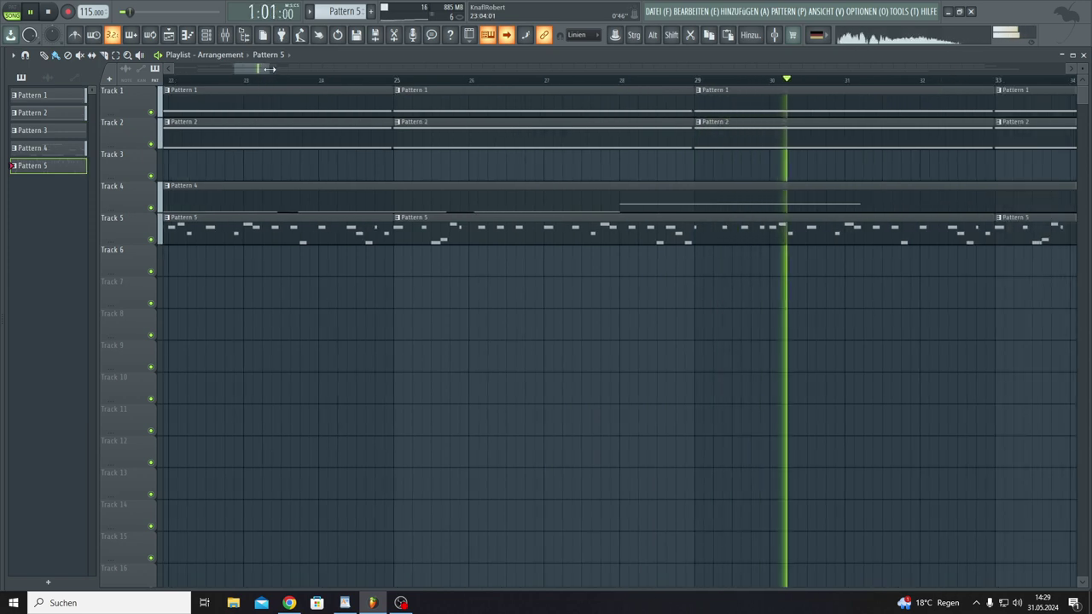
scroll(539, 83, down, 6)
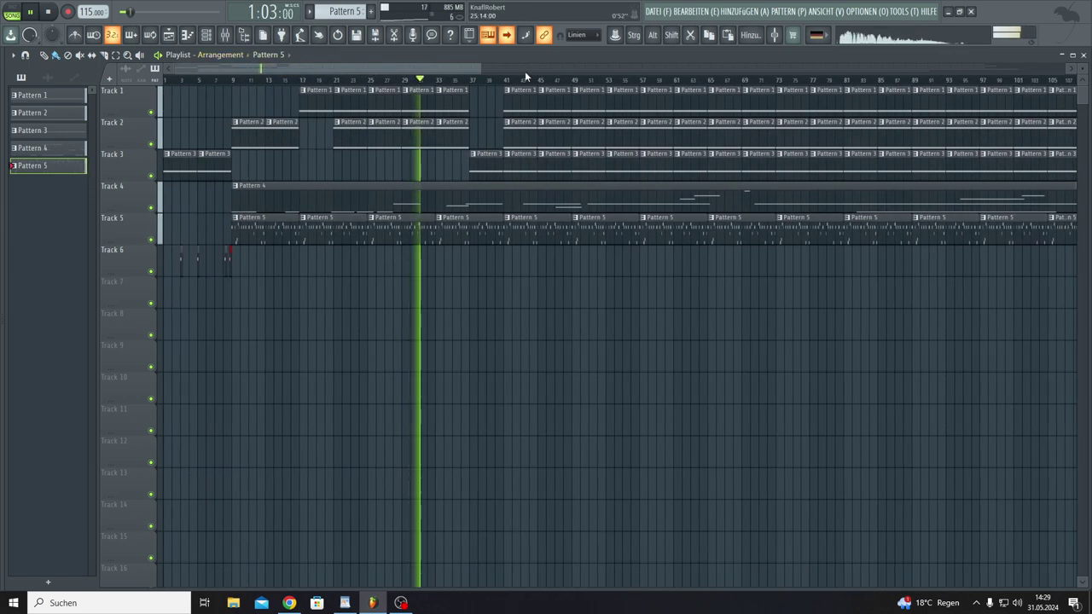
drag(482, 66, 998, 66)
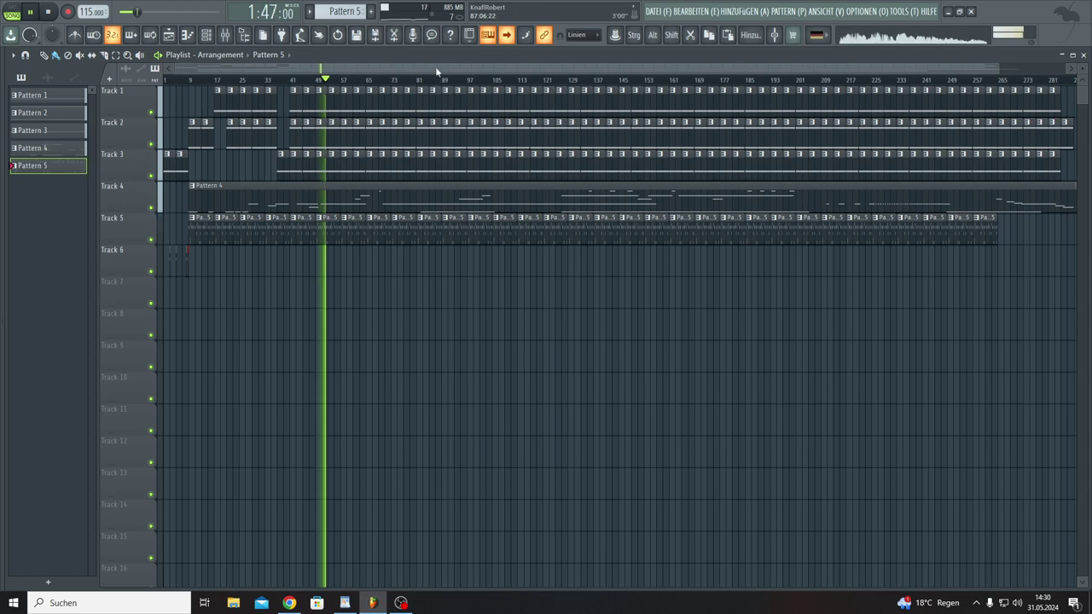
Step: Review the project information and the Channel Rack during playback, and close both
click(432, 35)
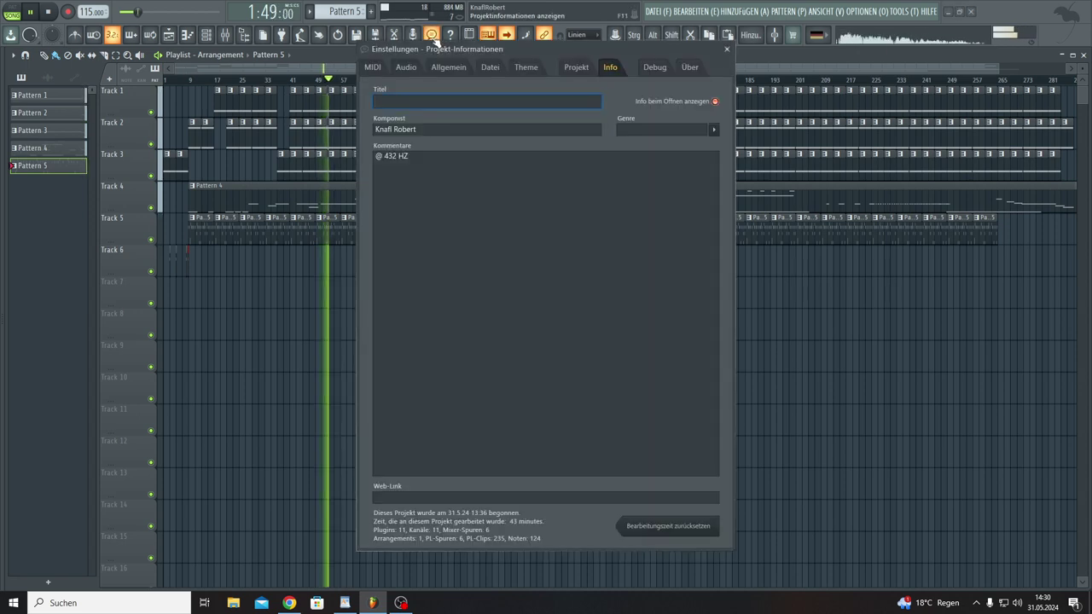
drag(563, 50, 767, 105)
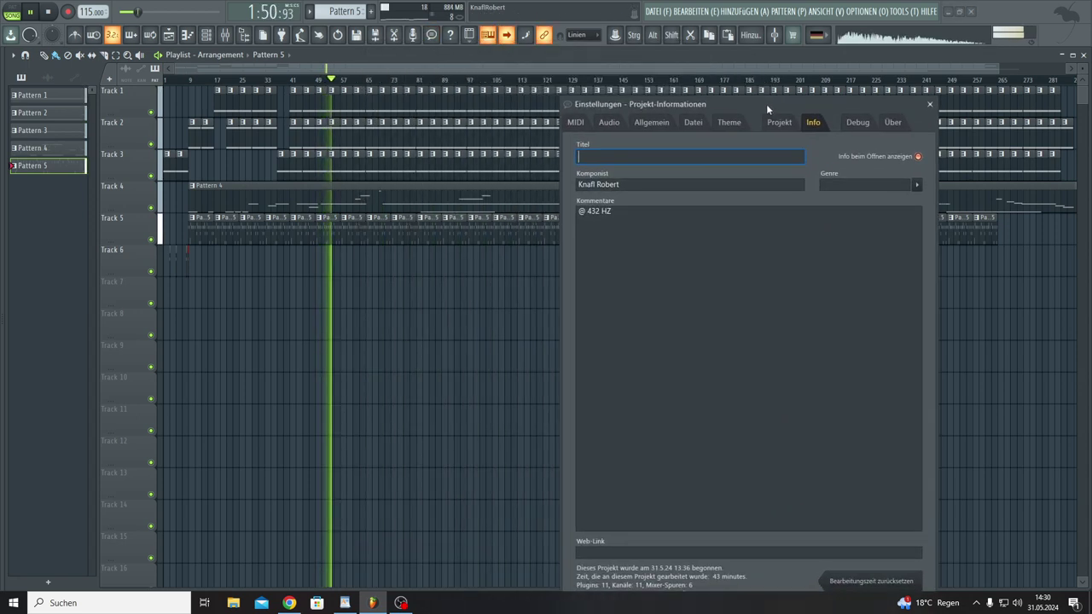
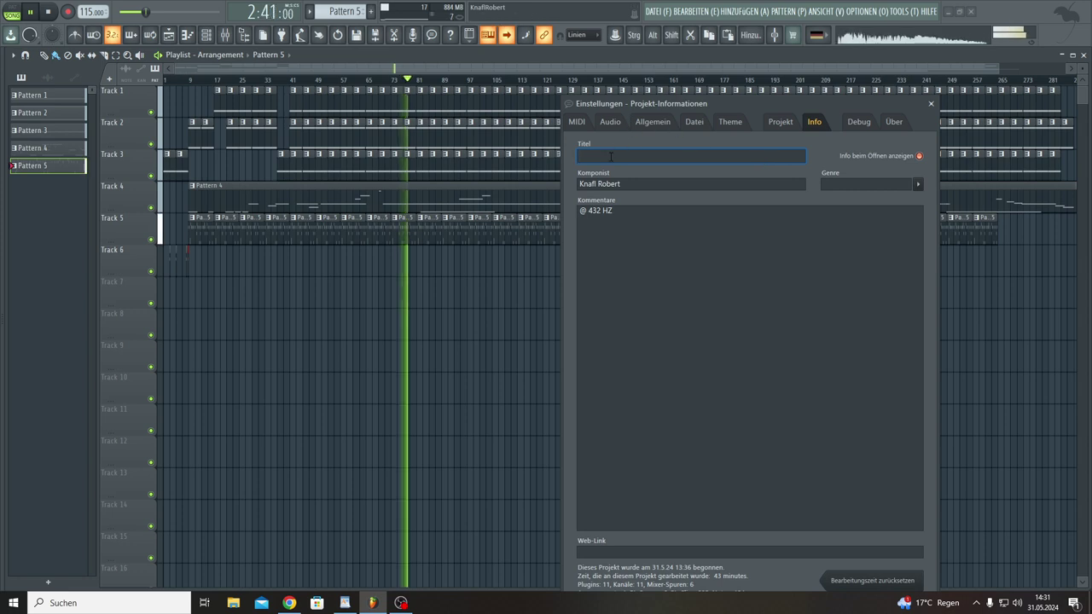
click(931, 103)
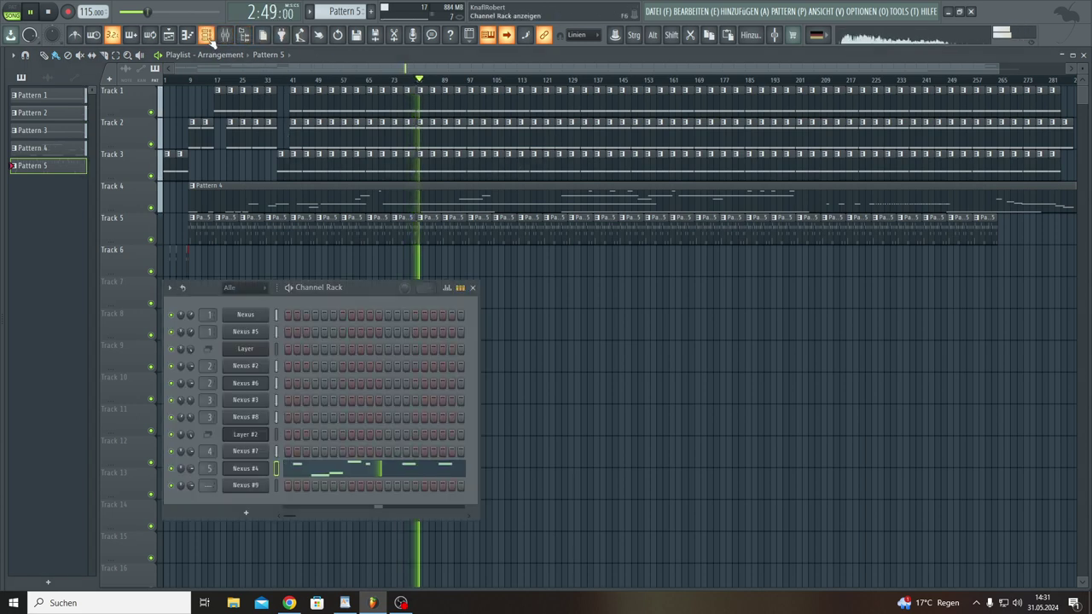
click(225, 34)
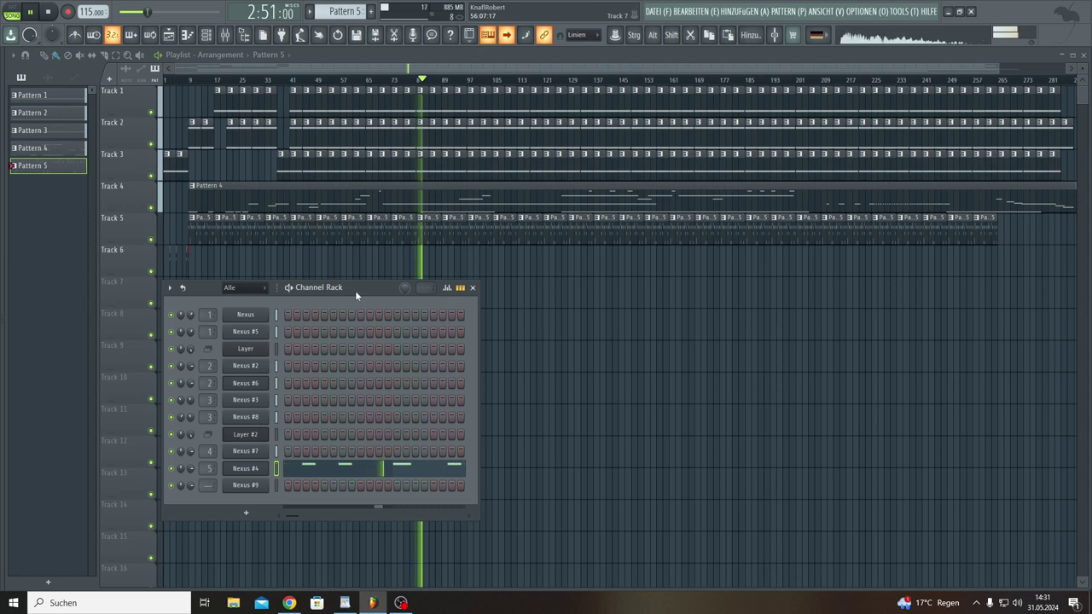
mouse_move(355, 290)
mouse_down()
mouse_move(349, 264)
mouse_move(365, 274)
mouse_up()
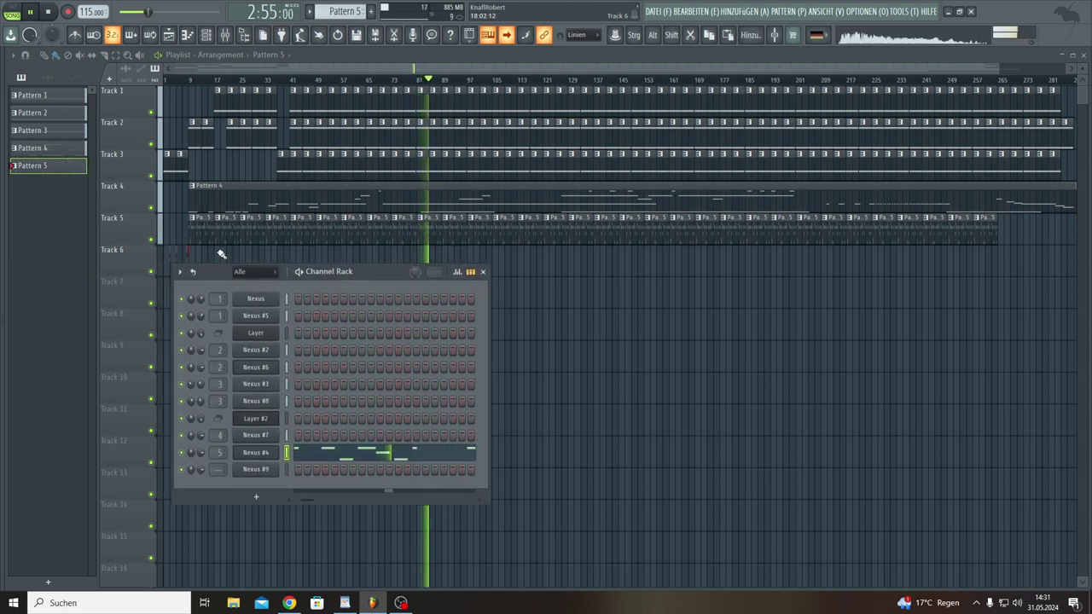
key(F6)
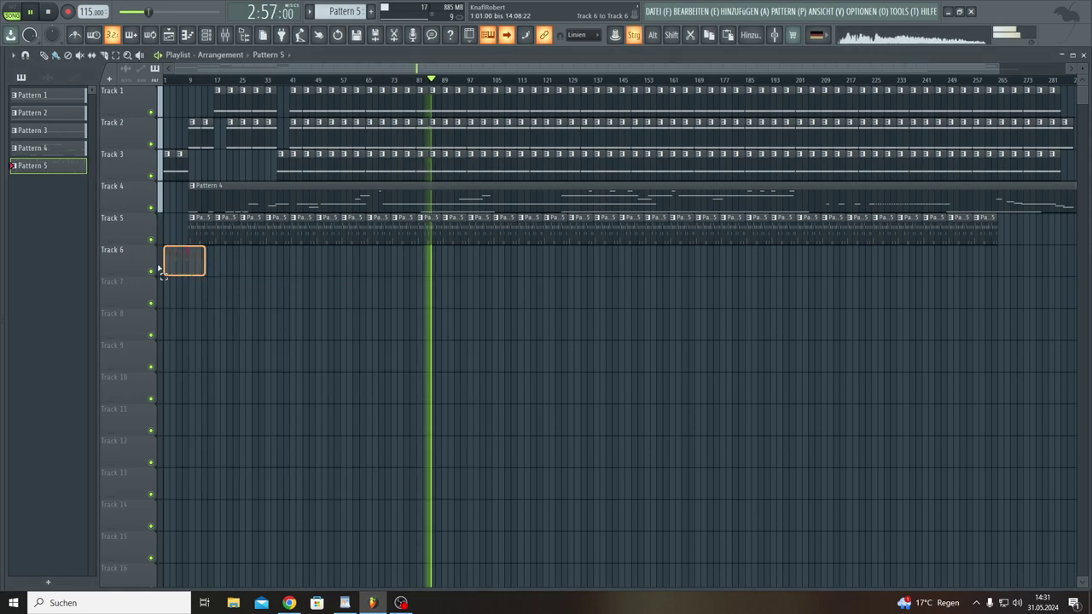
Step: Select the four short Pattern 5 intro clips on Track 6 and move them up to Track 5 at the same bars
scroll(182, 87, up, 5)
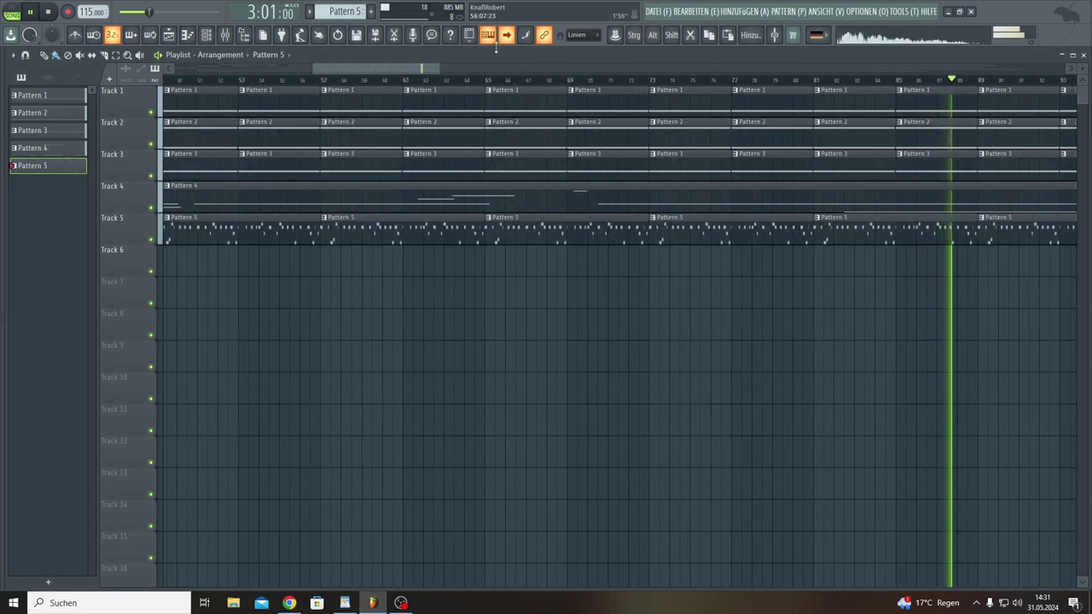
drag(405, 66, 172, 75)
scroll(221, 82, up, 4)
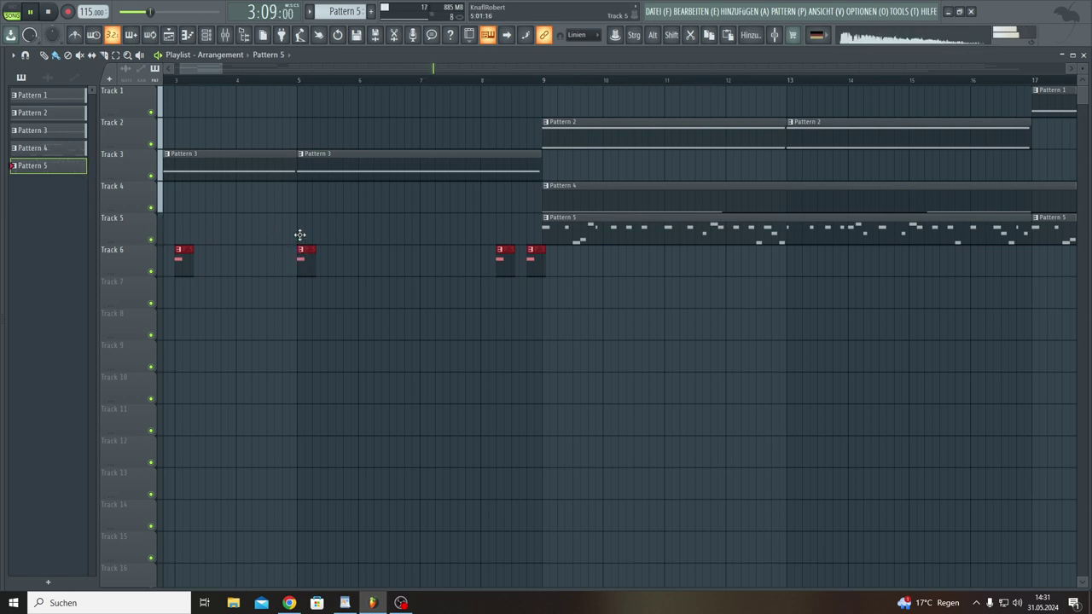
drag(300, 235, 301, 221)
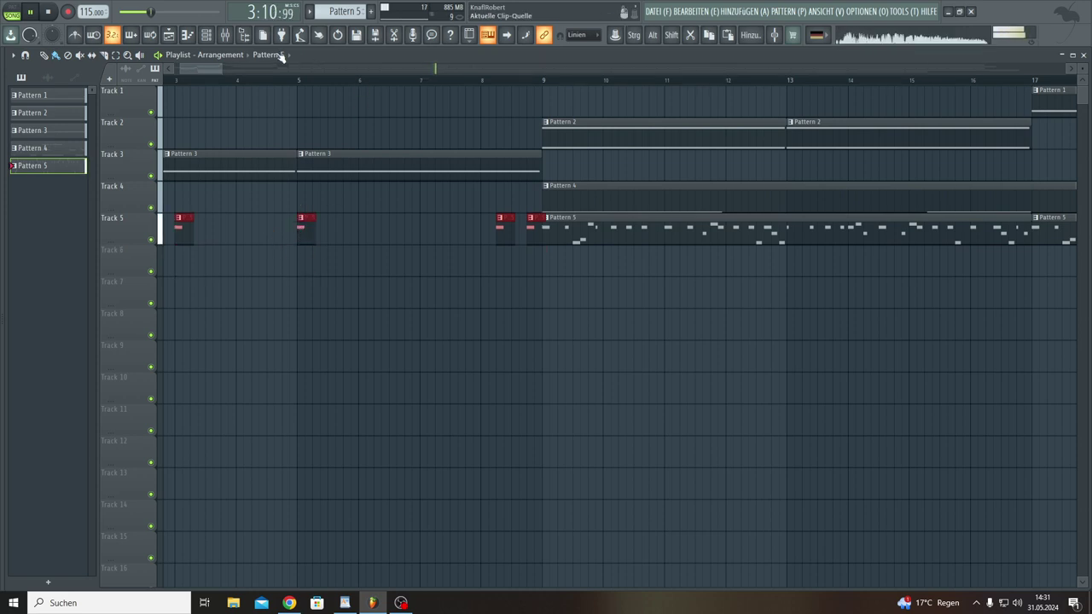
click(232, 89)
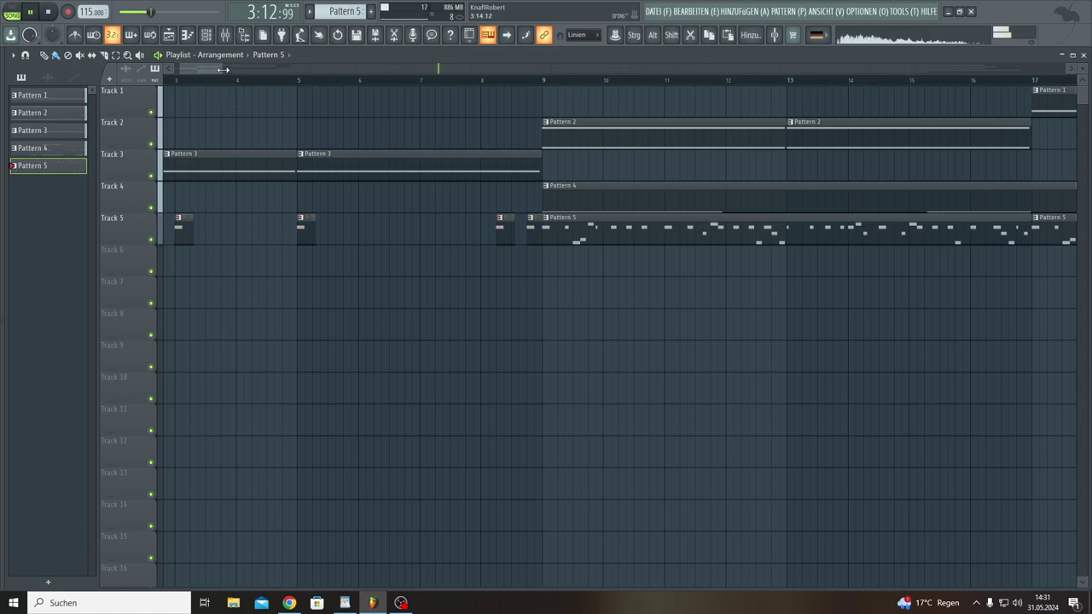
Step: Delete Track 1's Pattern 1 clips at bars 97 and 101 and Track 2's Pattern 2 clip at bar 101
drag(223, 69, 1037, 99)
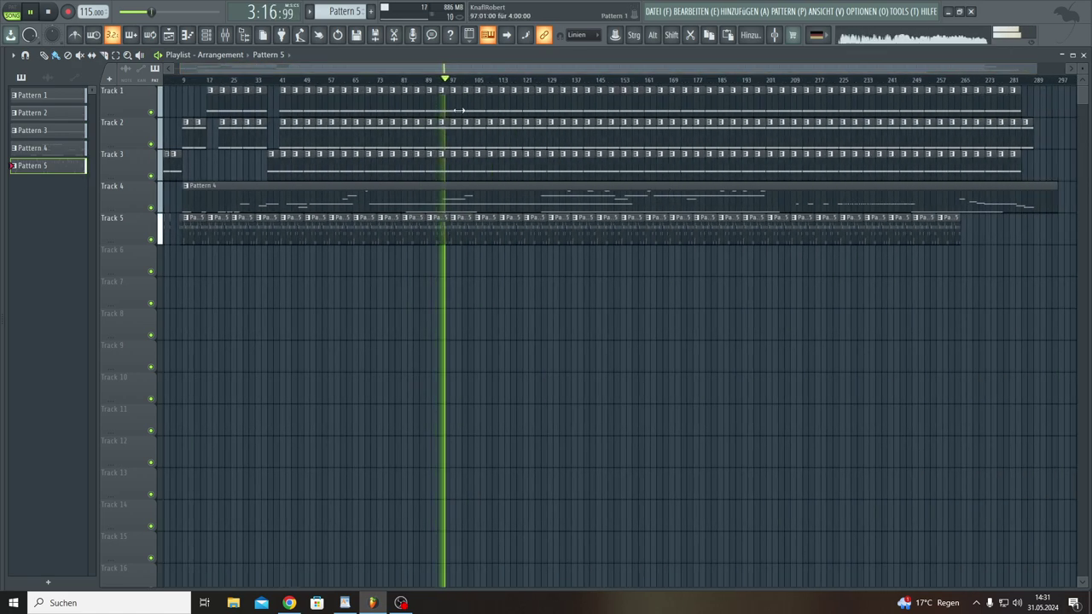
scroll(465, 82, up, 5)
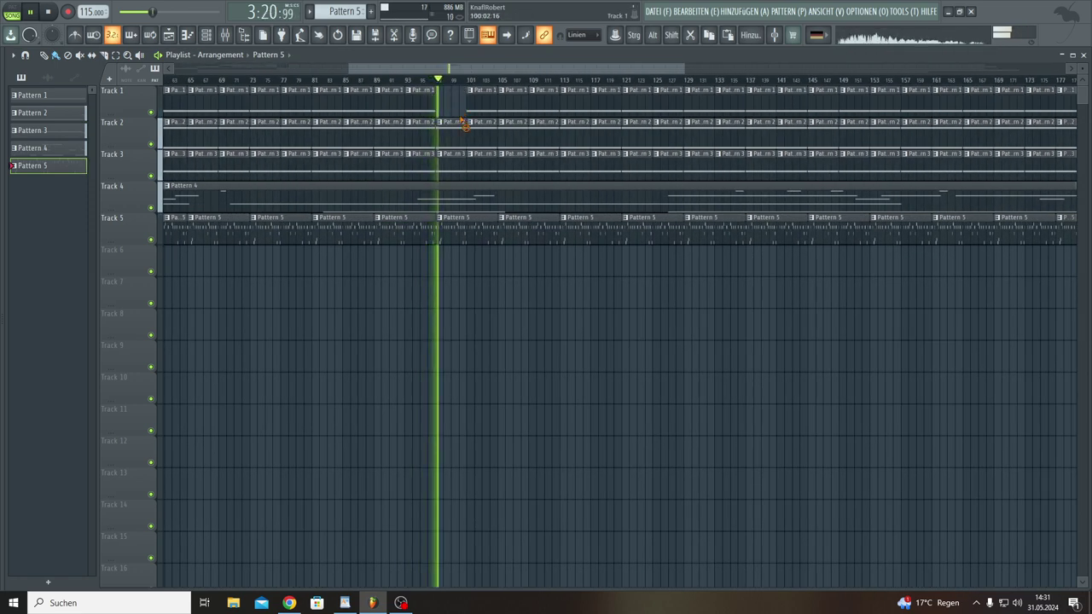
right_click(466, 111)
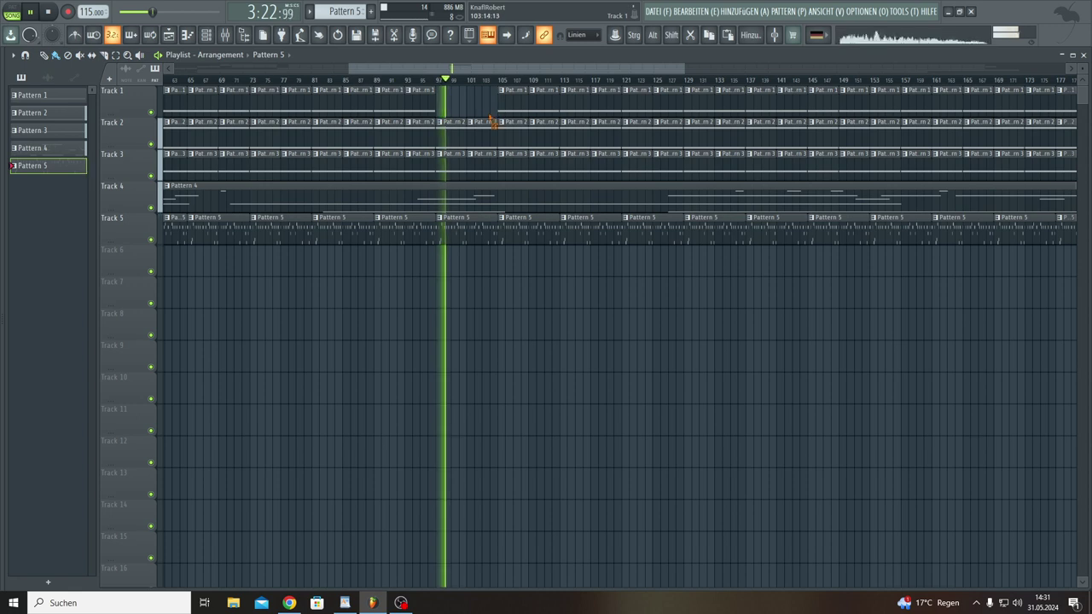
right_click(489, 129)
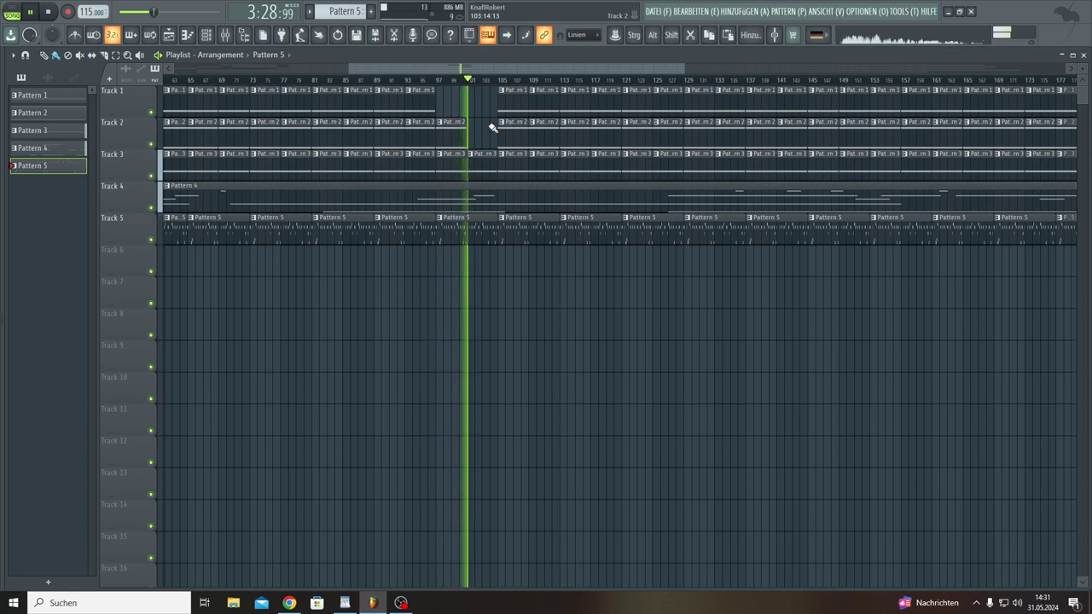
Step: Delete the Pattern 2 and Pattern 3 clips on Tracks 2 and 3 from bar 105 up to bar 125
right_click(512, 169)
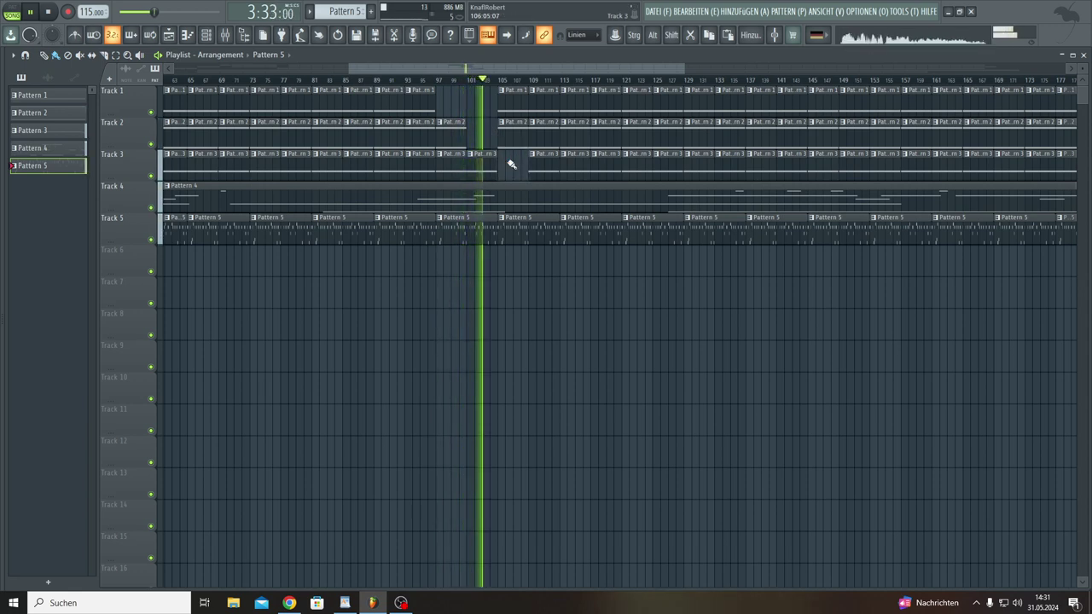
right_click(517, 144)
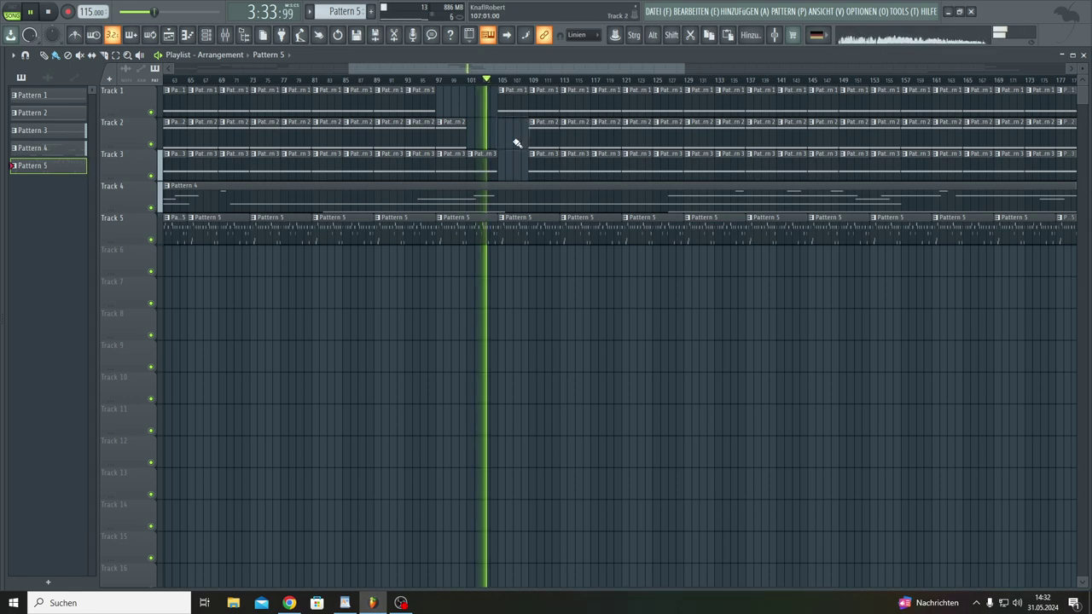
right_click(555, 168)
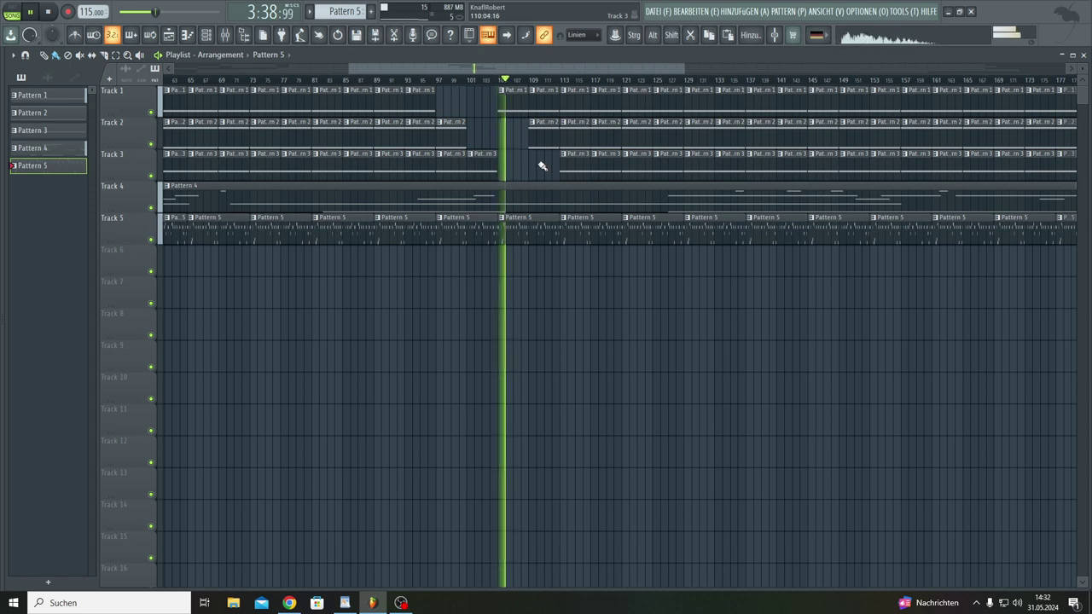
right_click(547, 143)
right_click(580, 139)
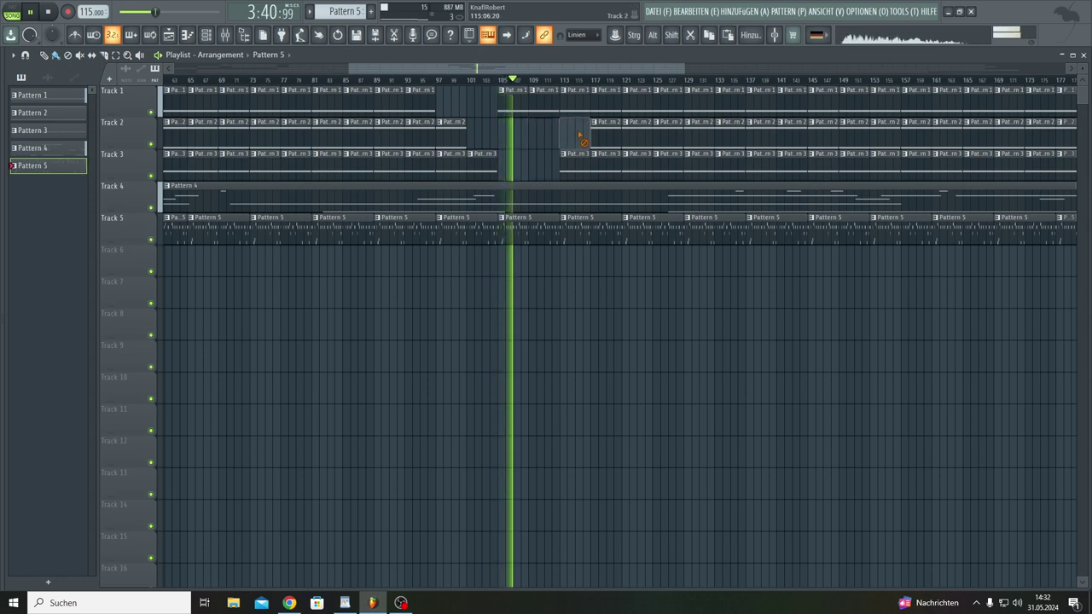
right_click(583, 166)
right_click(602, 162)
right_click(599, 151)
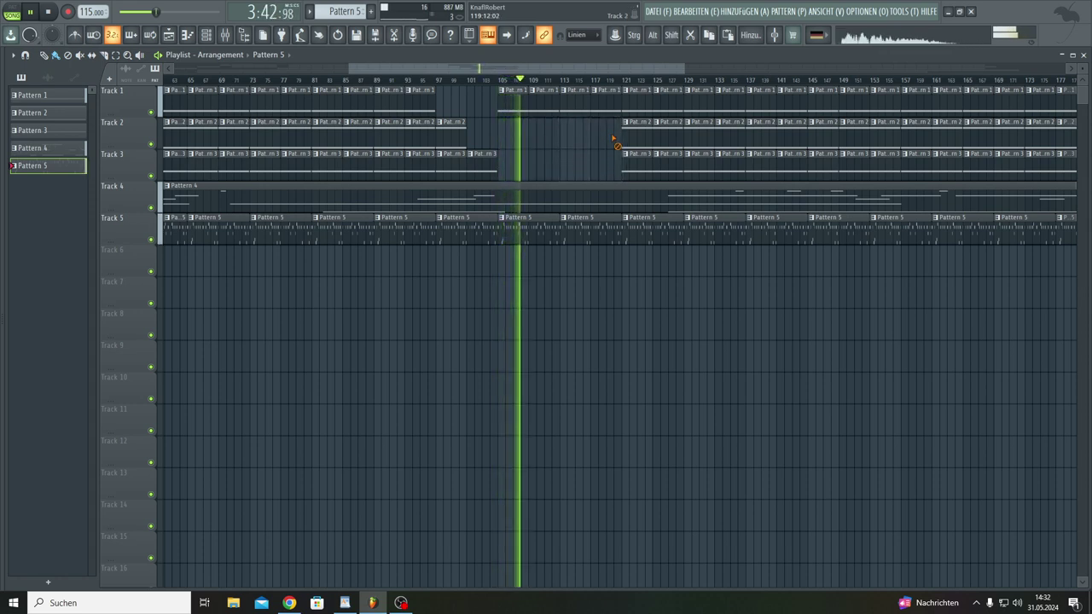
right_click(625, 150)
right_click(636, 157)
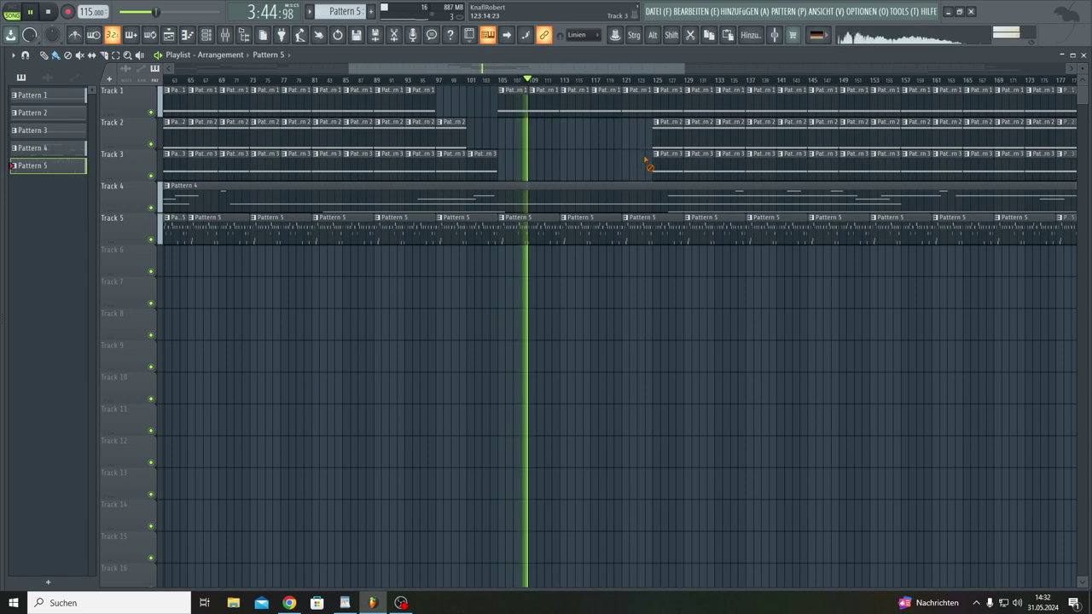
Step: Pick up Pattern 2 from its bar 125 clip and place it on Track 2 at bars 121 and 117
drag(683, 69, 1020, 94)
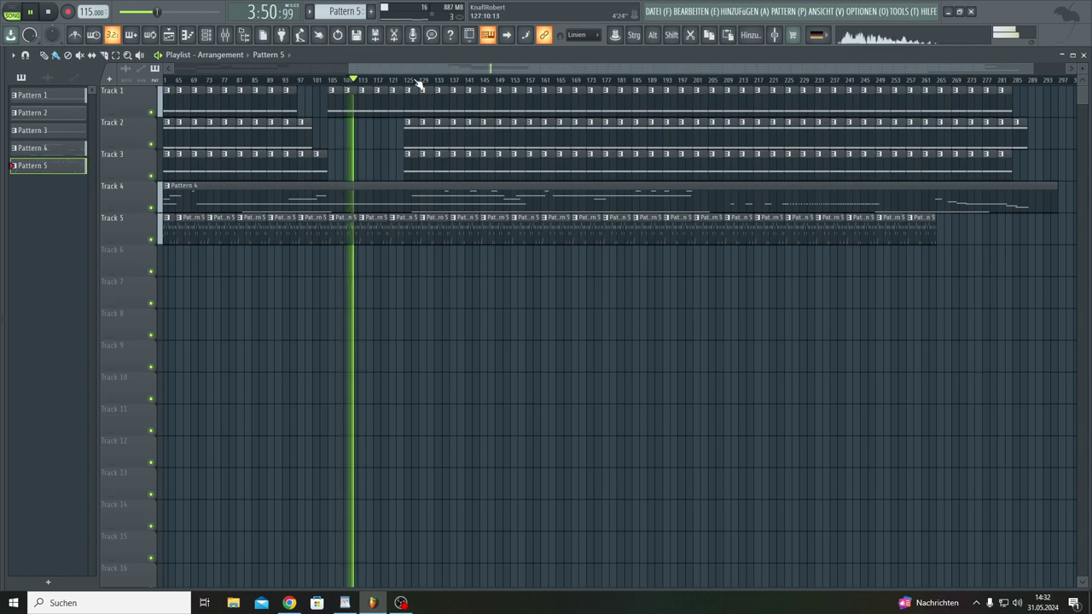
click(407, 126)
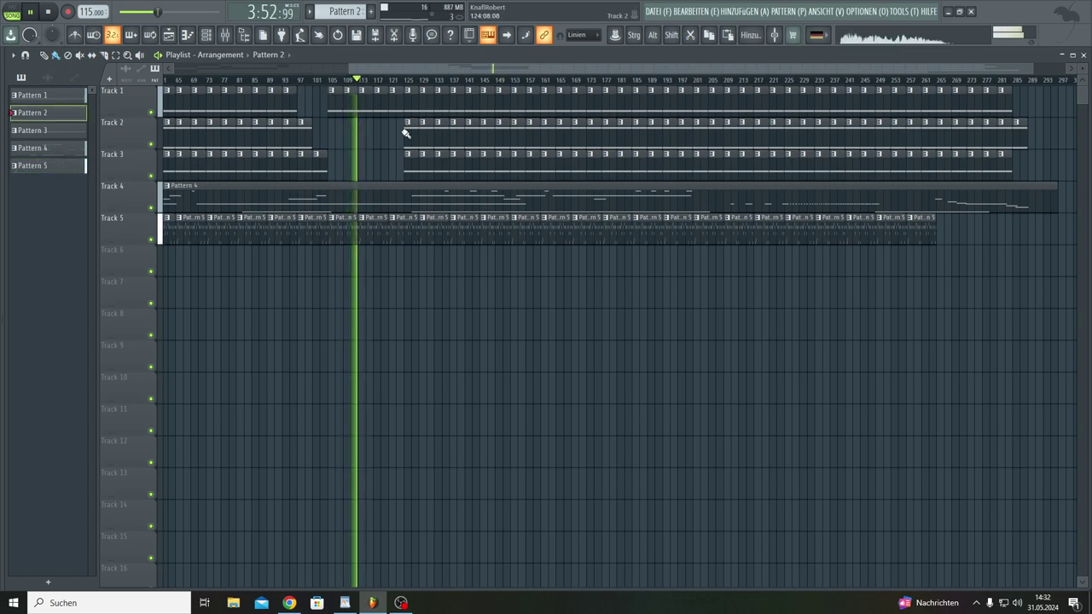
click(394, 125)
click(375, 139)
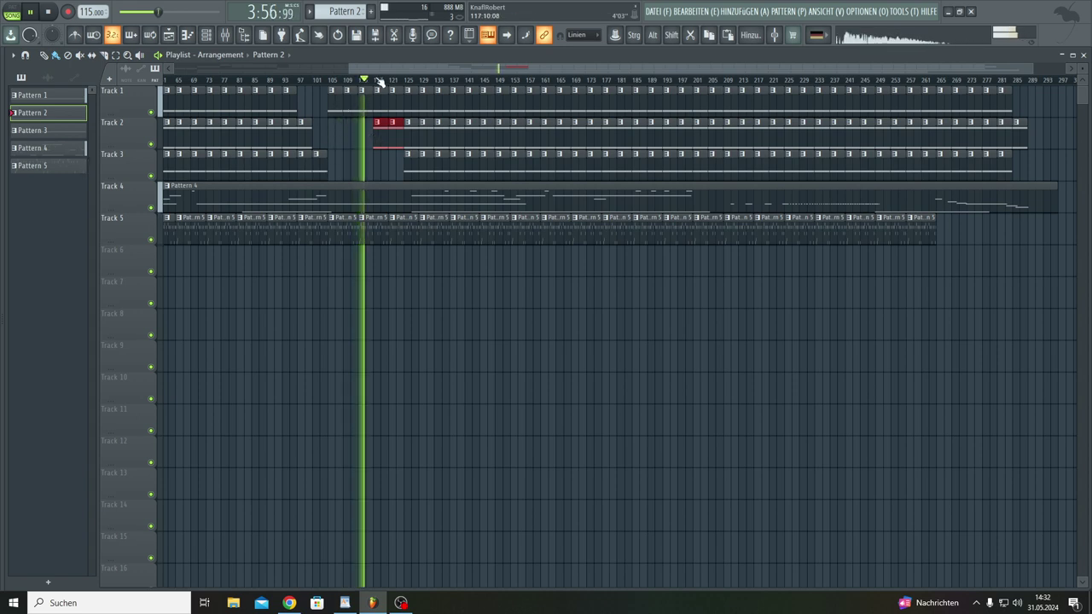
Step: Delete Track 3's Pattern 3 clip at bar 125 and Track 1's Pattern 1 clip at bar 121
click(360, 156)
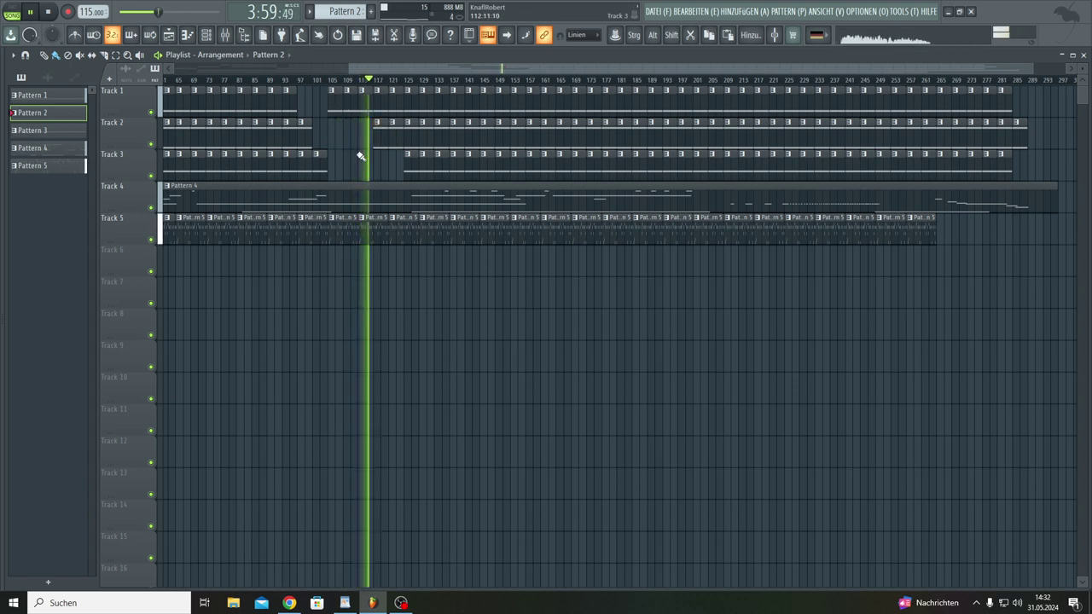
right_click(410, 177)
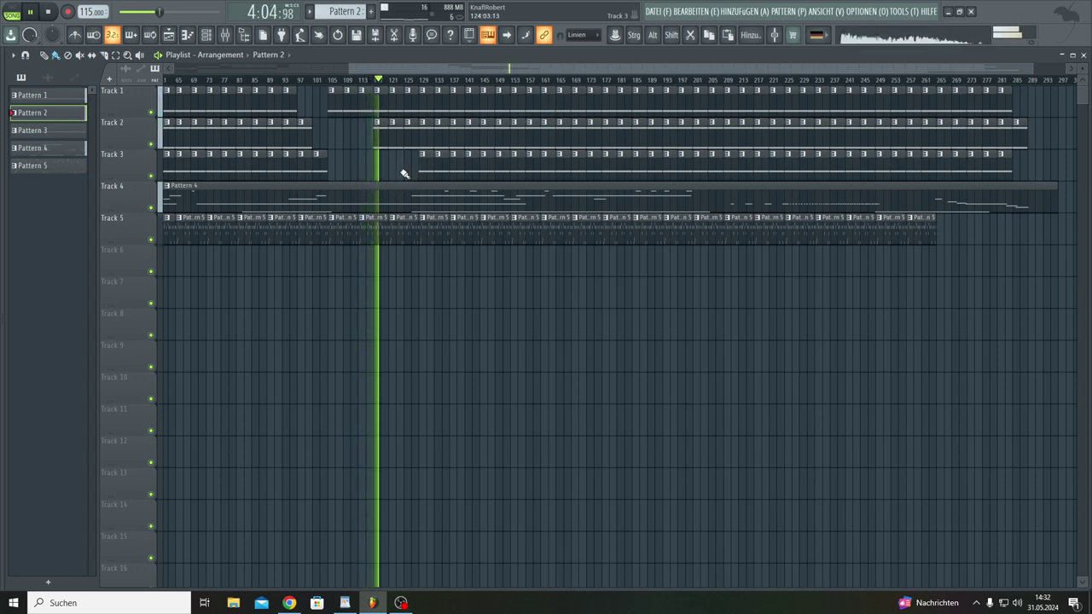
right_click(396, 108)
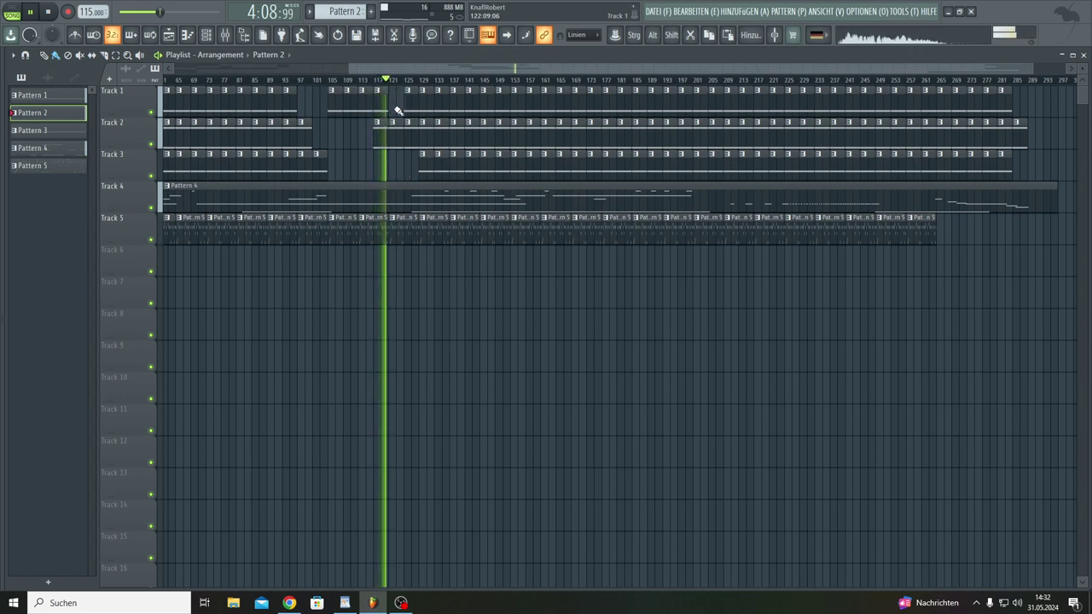
Step: Delete the clips at bar 125 on Track 1, bars 157 up to 201 on Track 3, and bars 177 up to 201 on Track 2
right_click(410, 106)
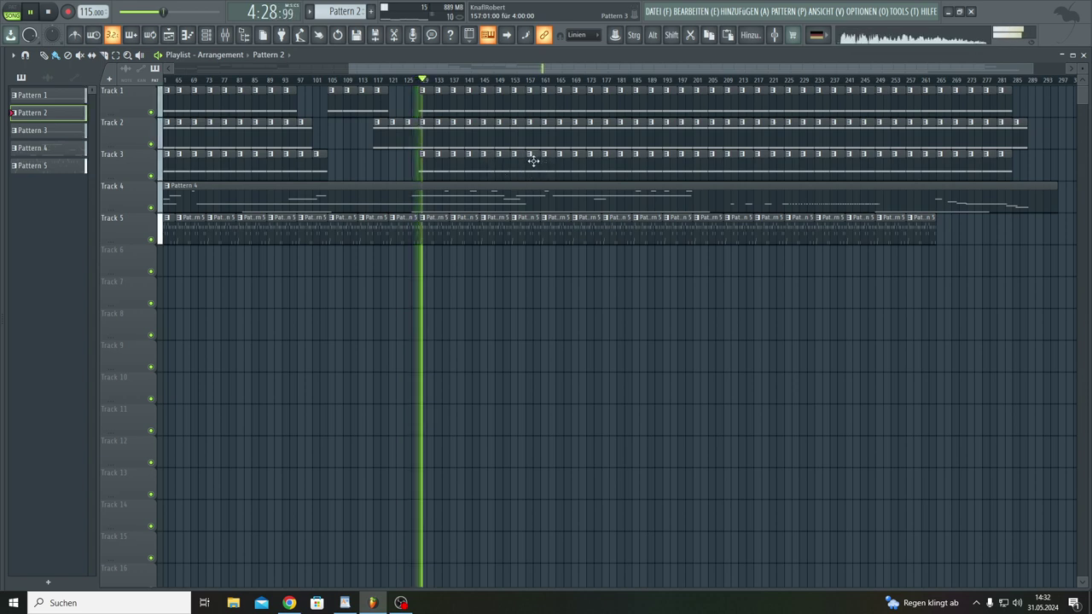
drag(533, 161, 692, 161)
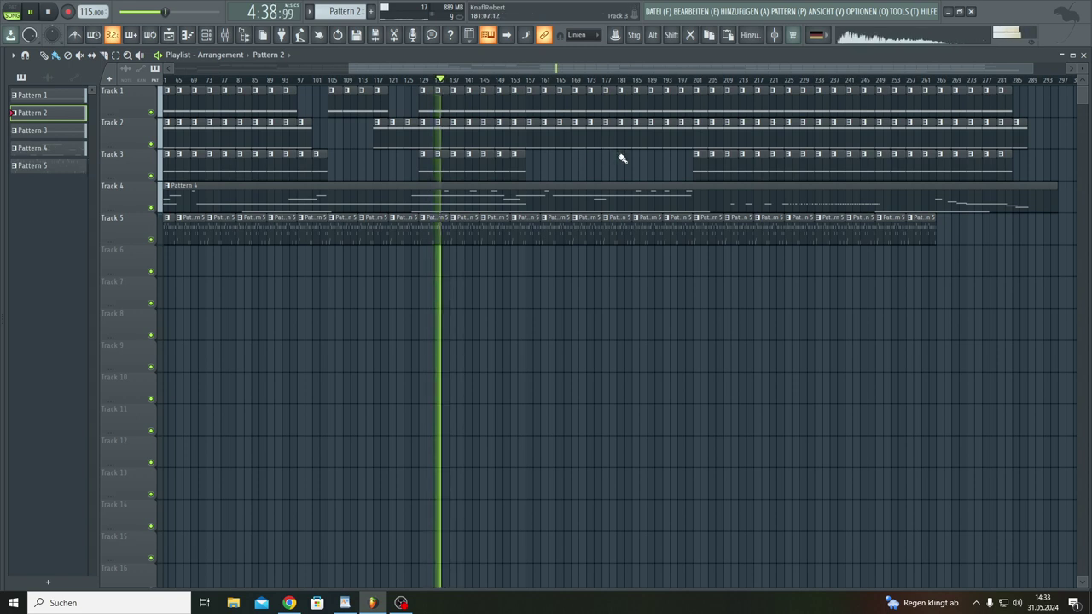
mouse_move(621, 154)
mouse_down()
mouse_move(629, 142)
mouse_move(686, 142)
mouse_up()
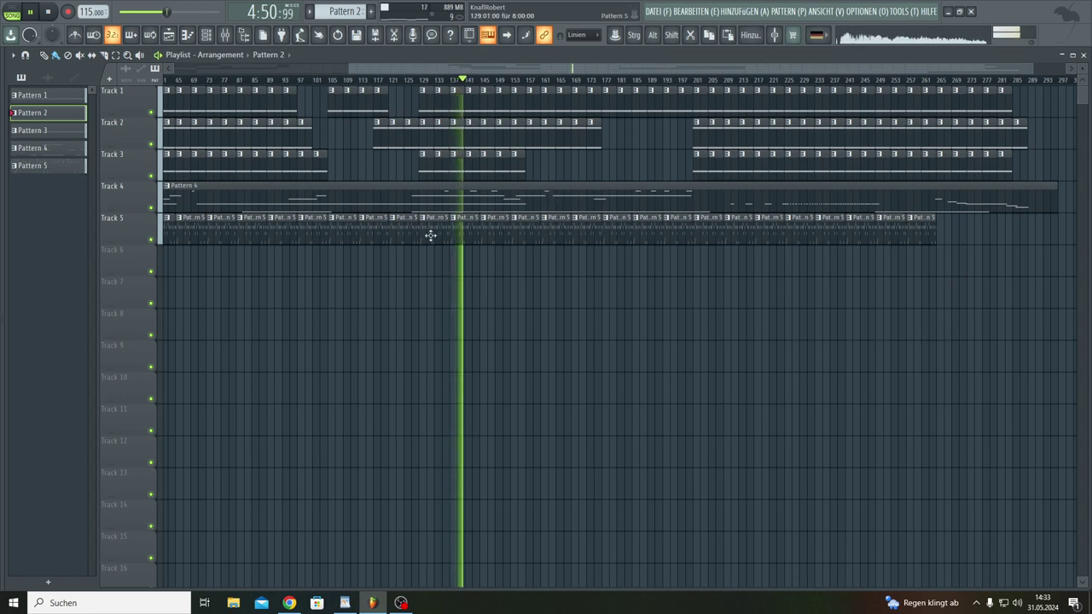
scroll(344, 74, down, 3)
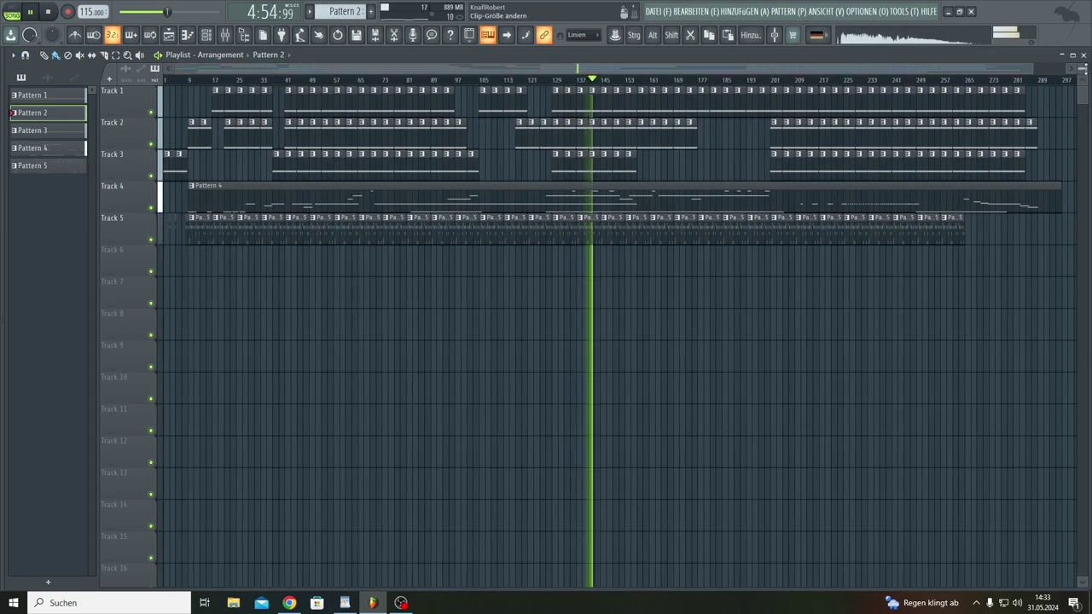
scroll(161, 223, up, 4)
scroll(160, 223, up, 1)
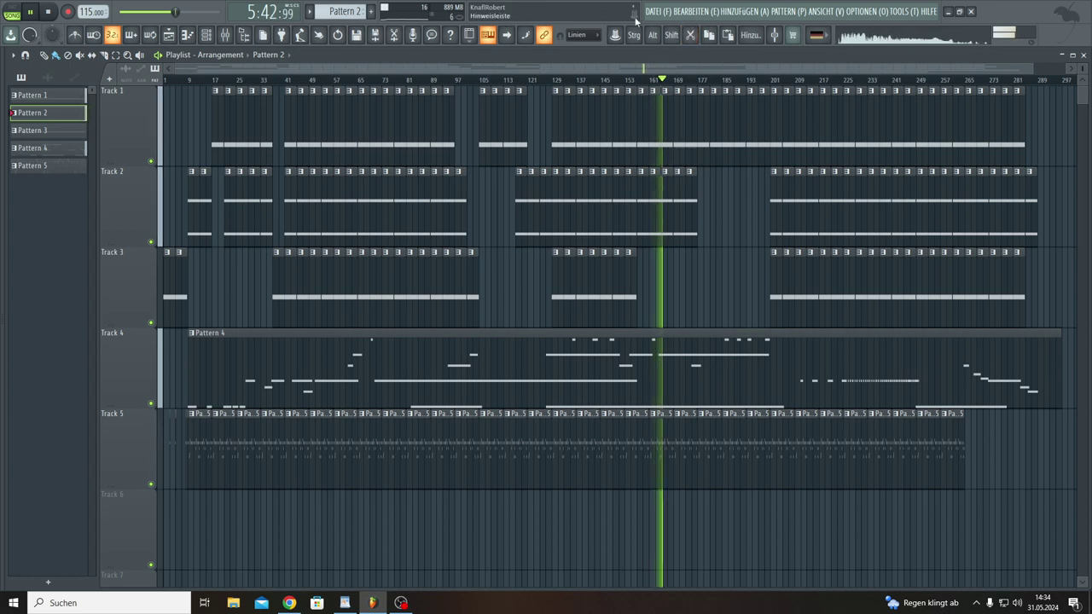
Step: Start saving the project and enter "LoneleyLostHero -Multiv" as its name
click(356, 34)
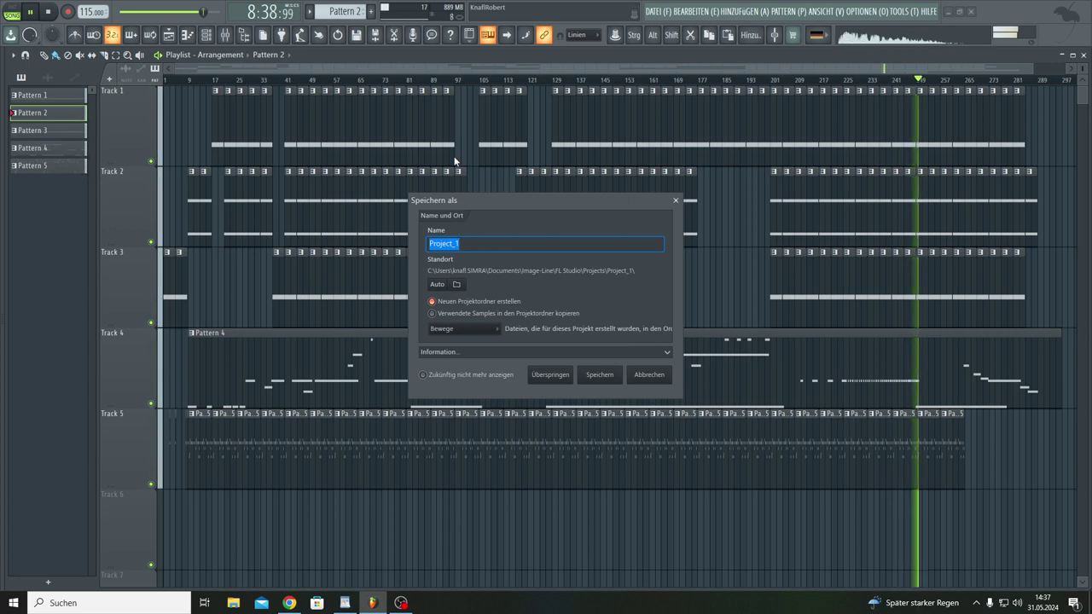
key(shift)
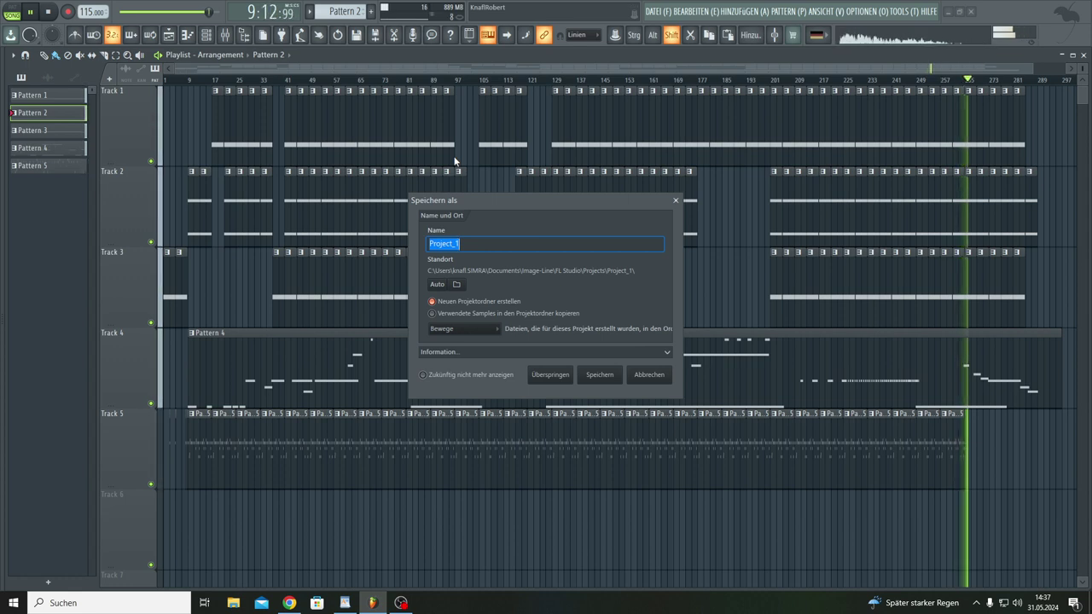
text(L)
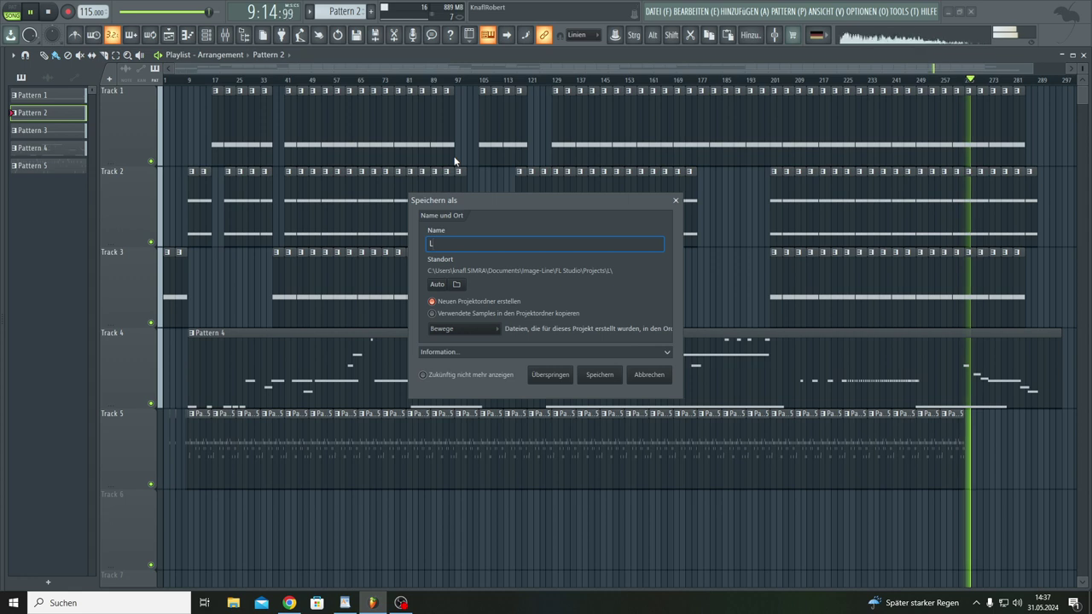
text(on)
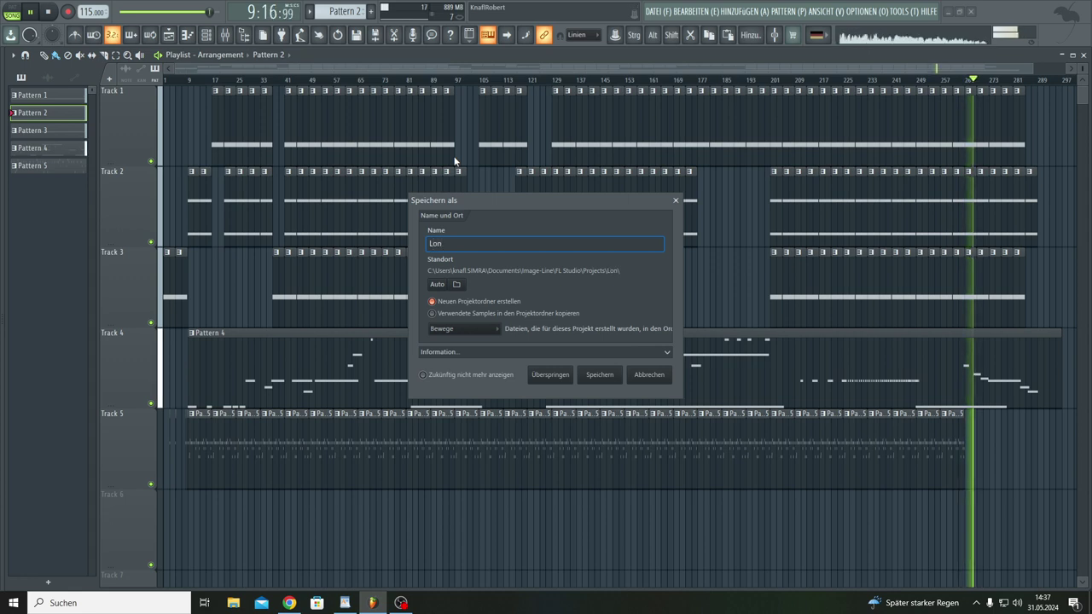
text(eley)
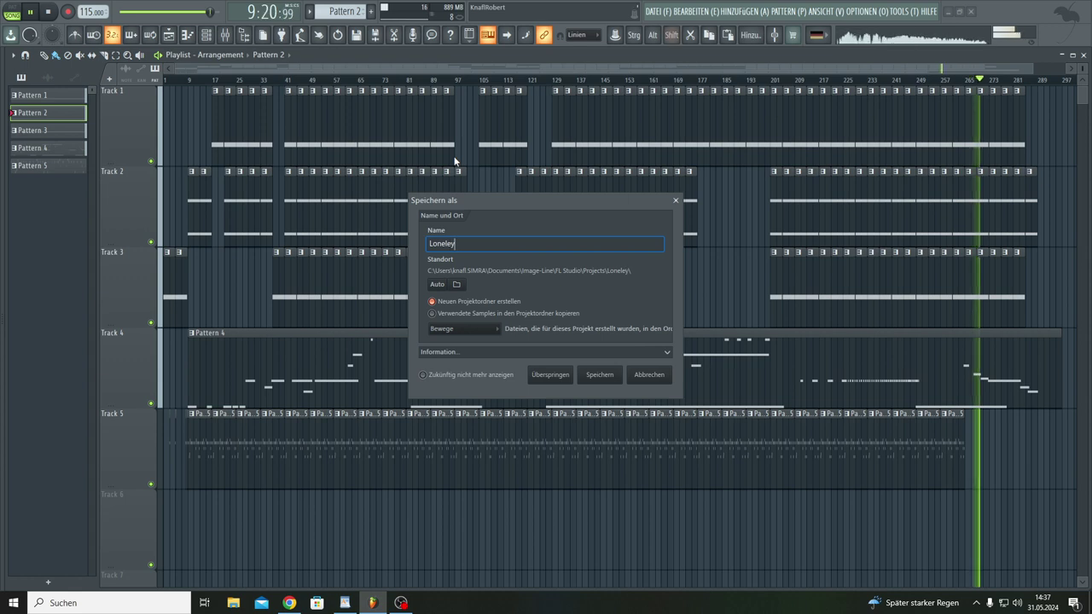
text(Lost)
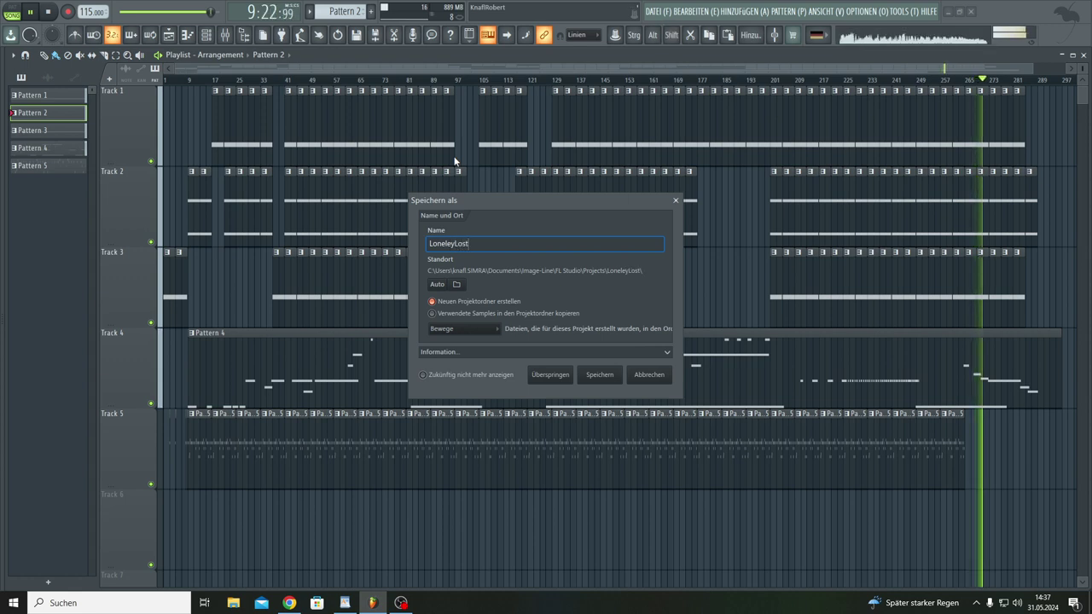
text(Hero)
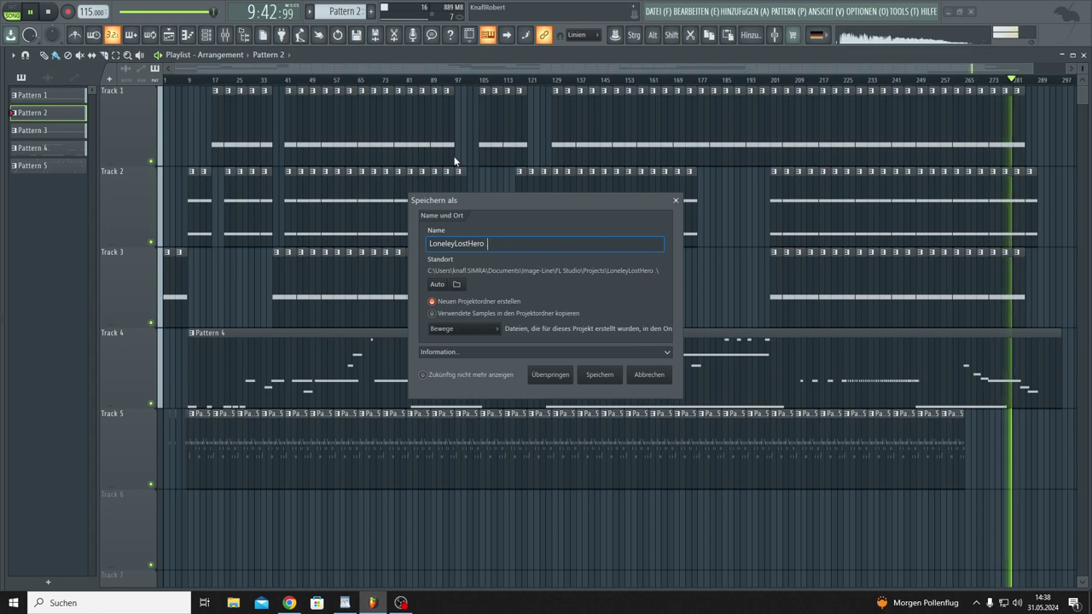
key(BackSpace)
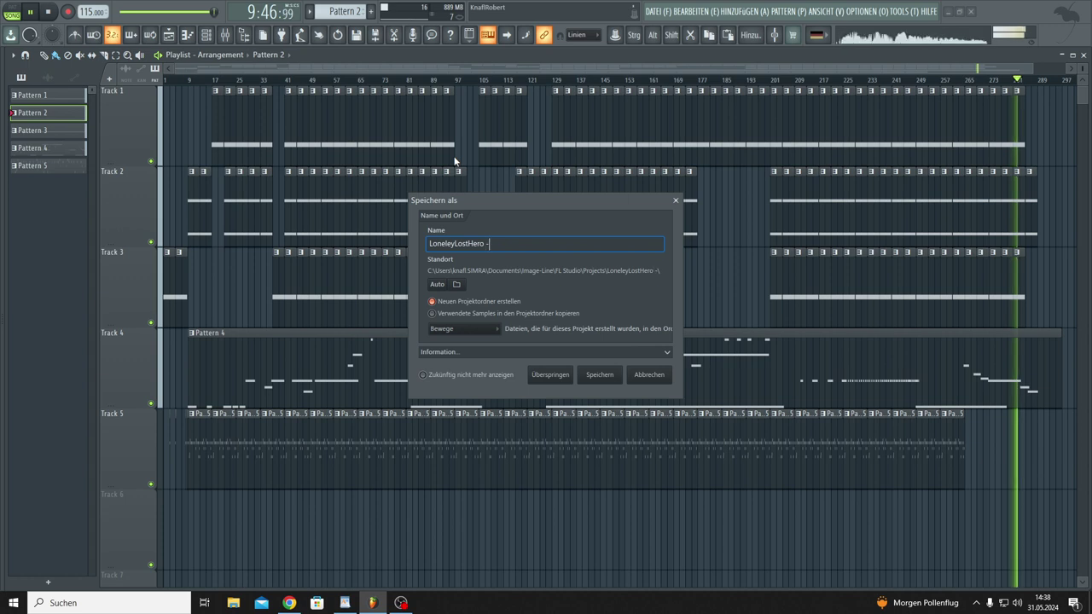
text(-)
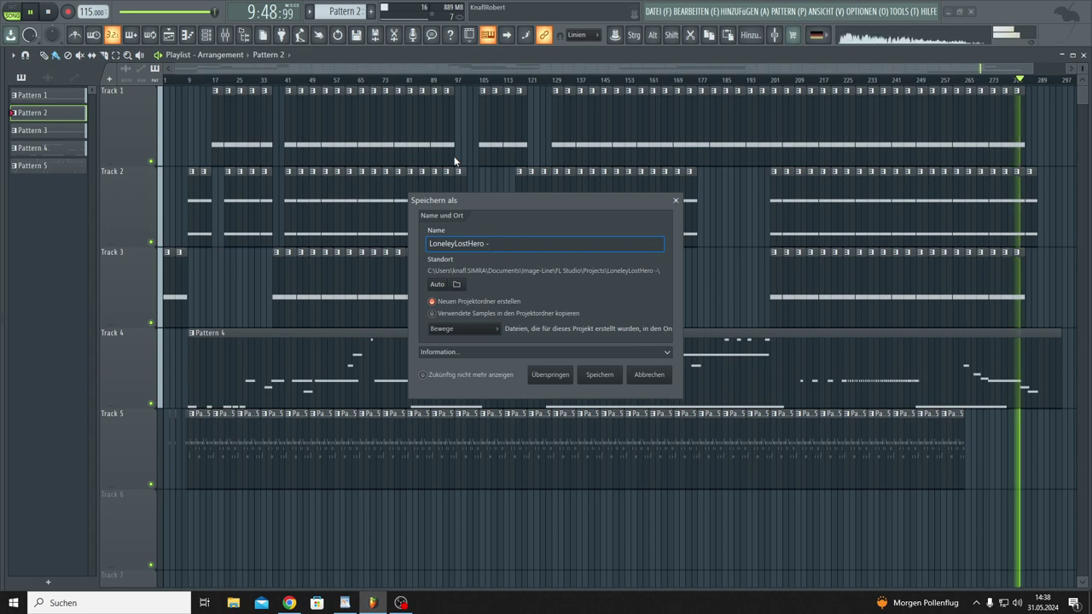
text(Mu)
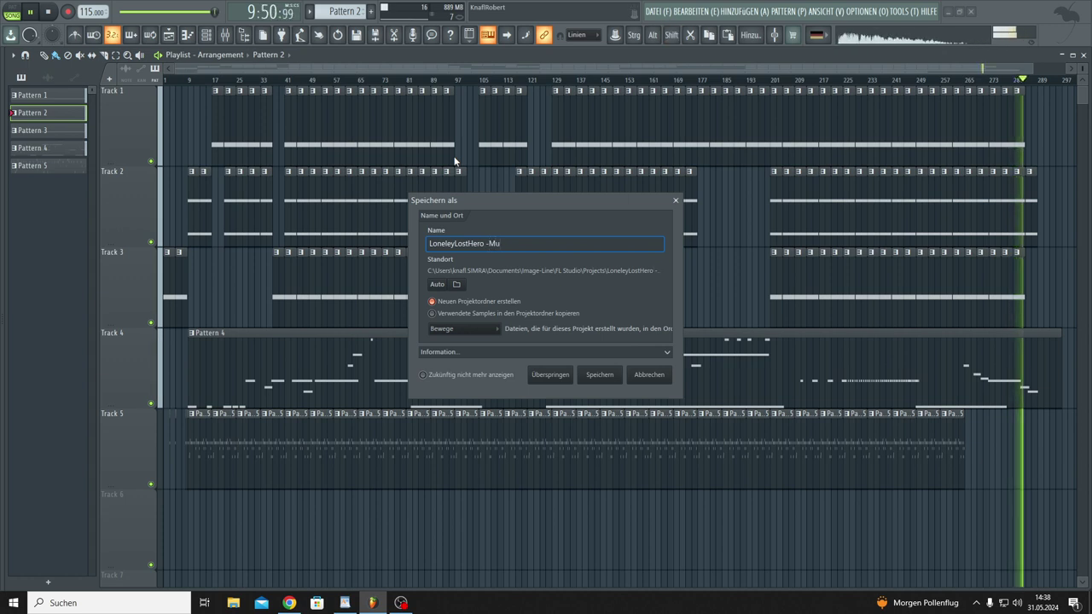
text(lt)
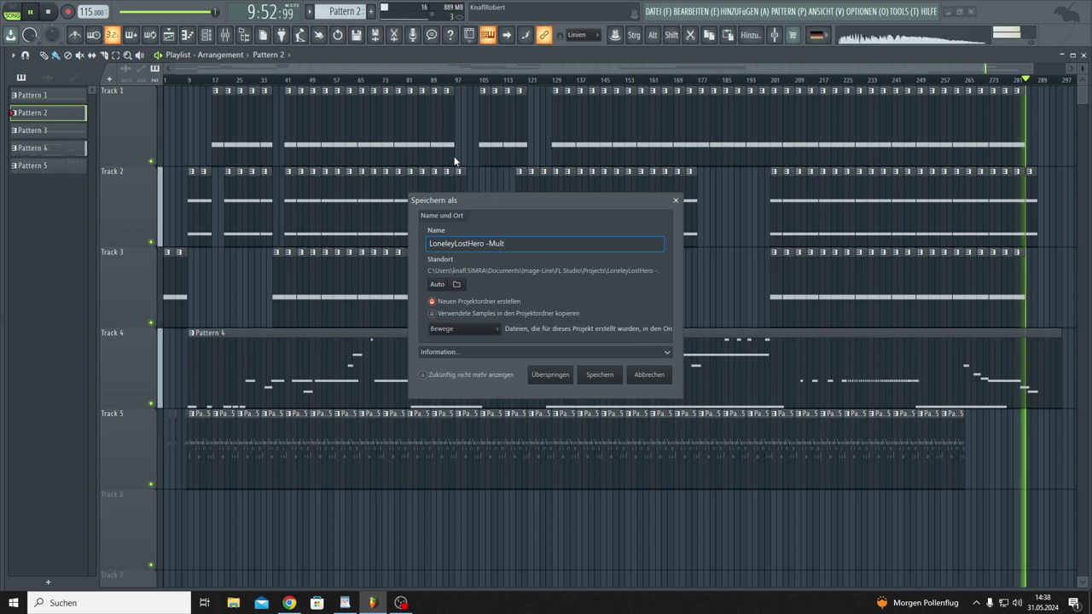
text(iv)
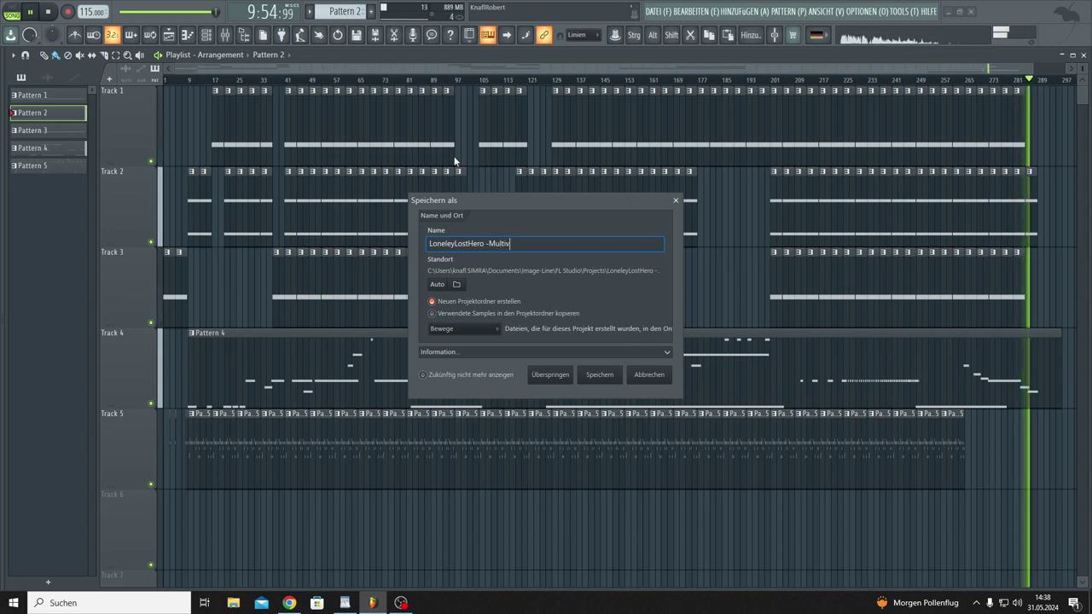
Step: Save the project as "LoneleyLostHero -Multiverses" in a new project folder, copying the name for reuse
text(erse)
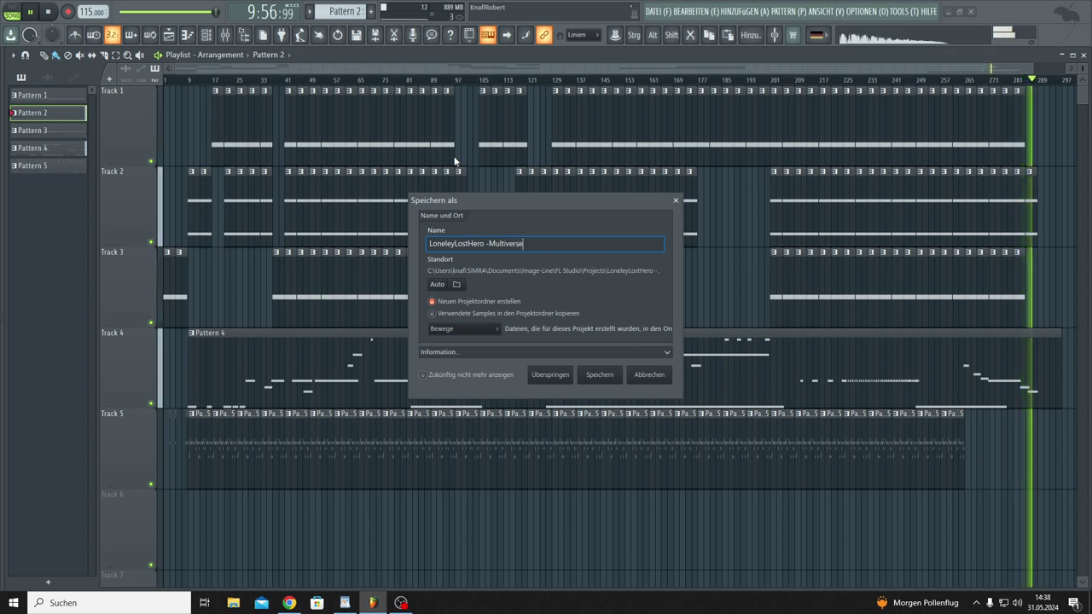
text(s)
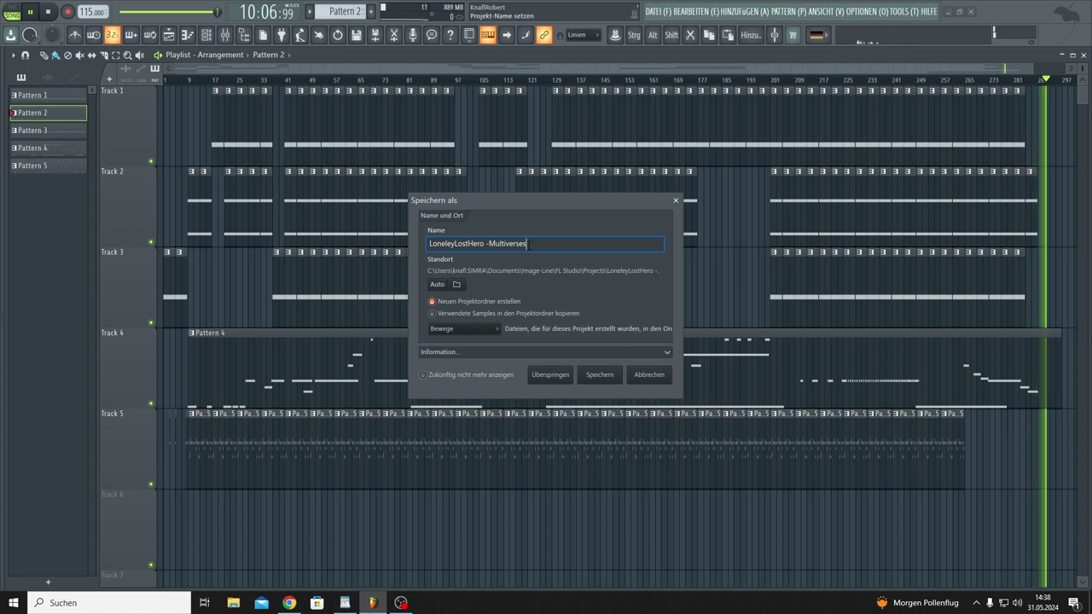
drag(527, 244, 412, 247)
key(ctrl+c)
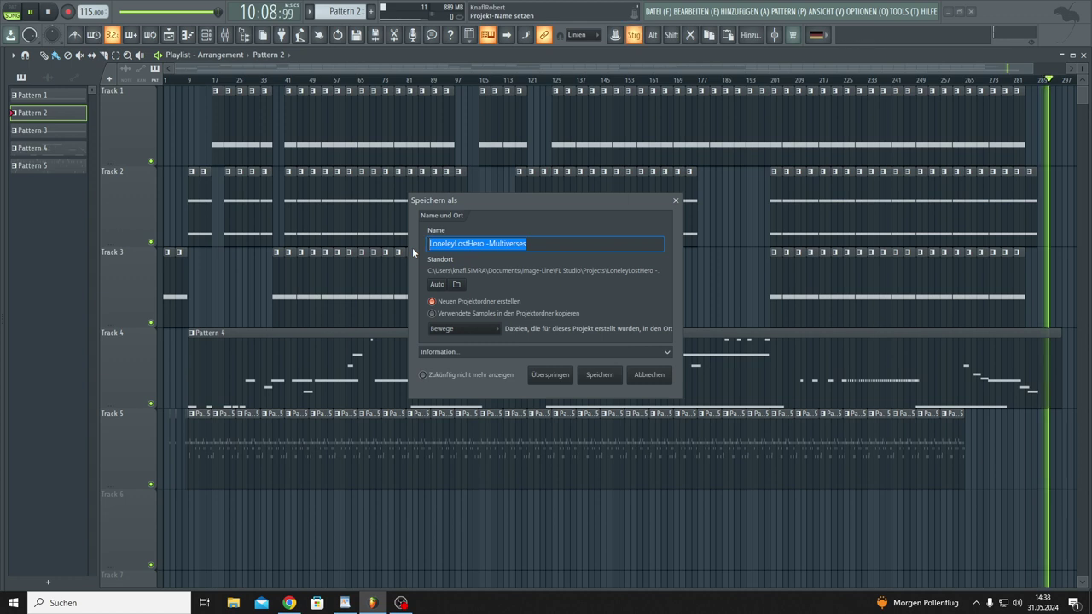
key(End)
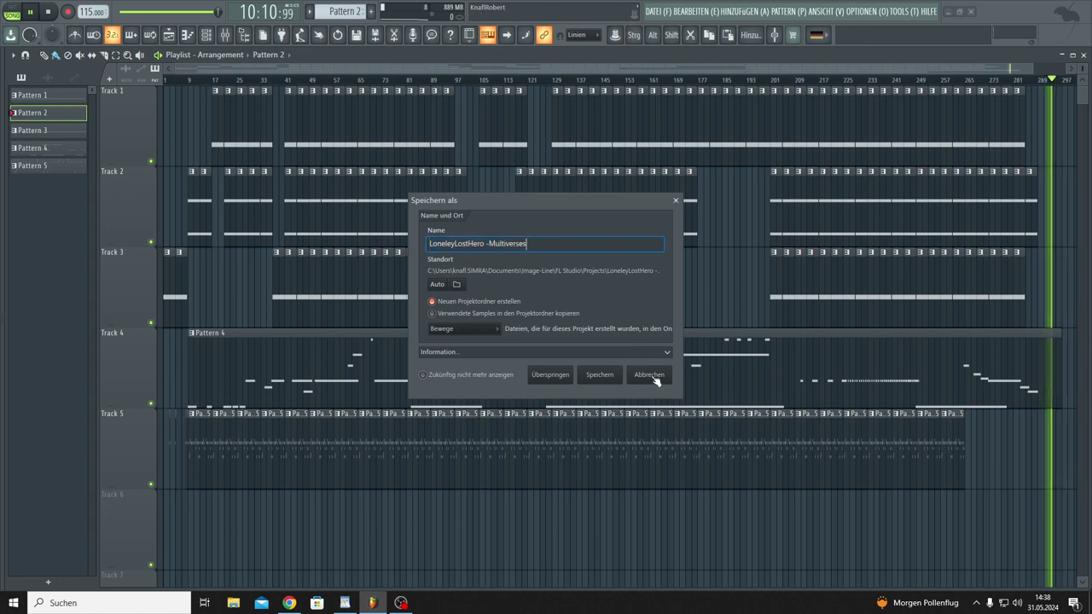
click(599, 376)
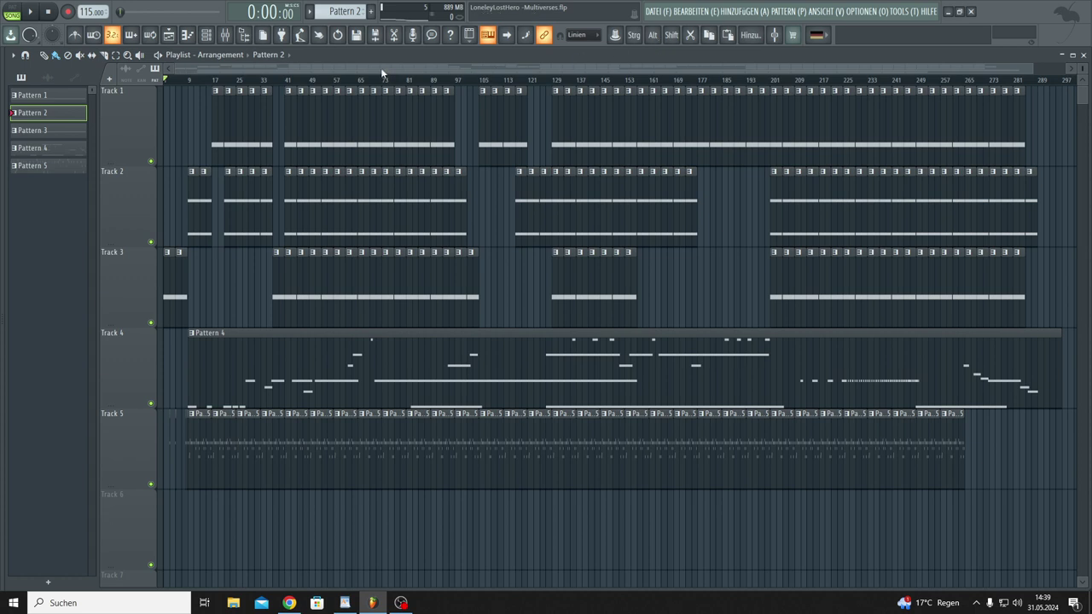
Step: Set the title in the project information to "LonelyLostHero -Multiverses" and close the settings
click(440, 39)
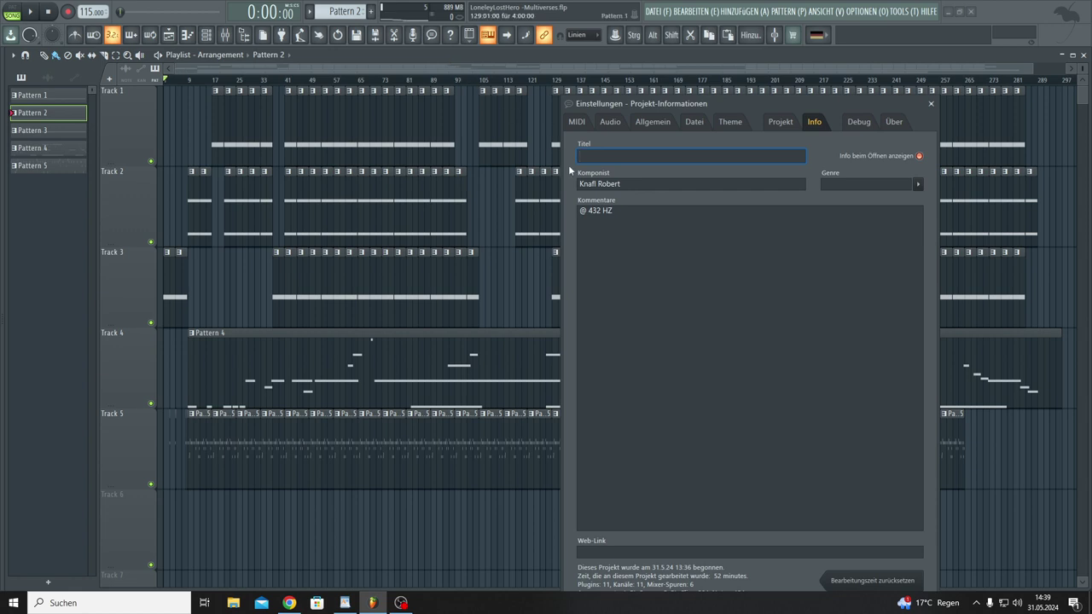
key(ctrl)
key(ctrl+v)
key(BackSpace)
text(y)
key(BackSpace)
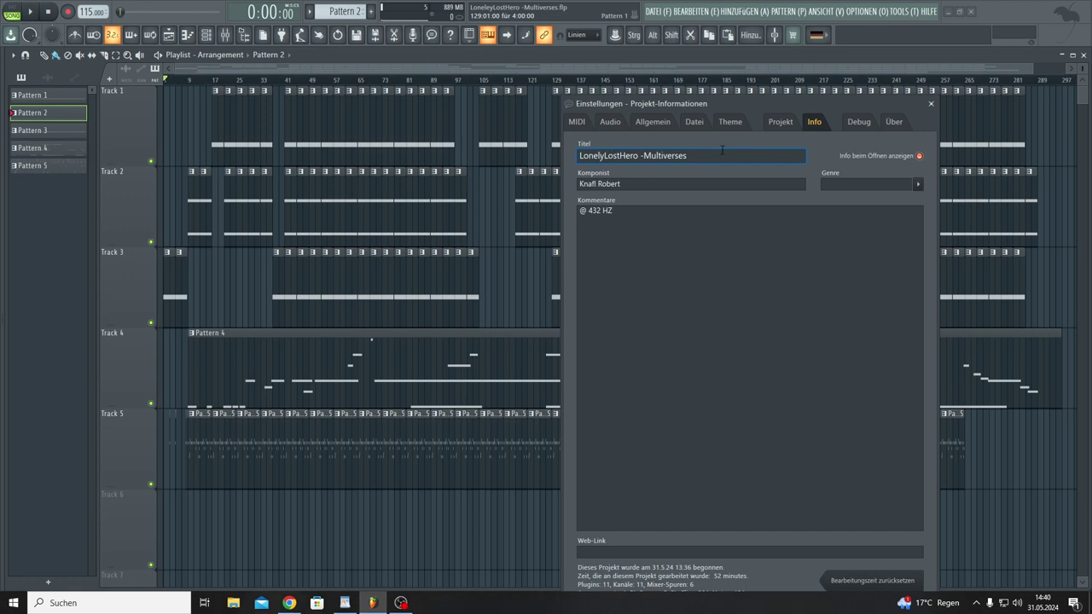
click(661, 12)
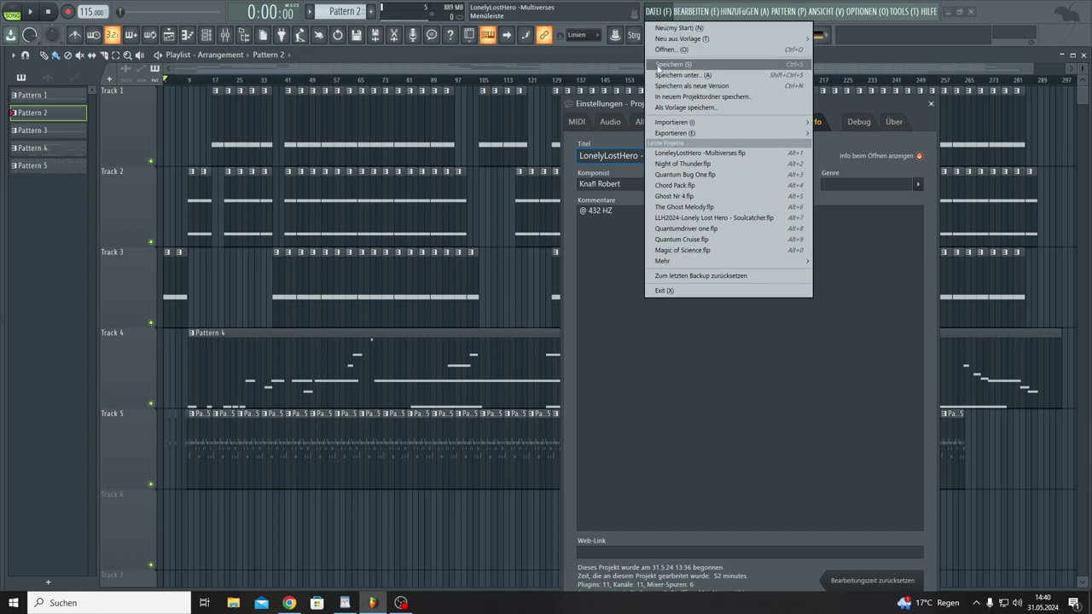
click(661, 12)
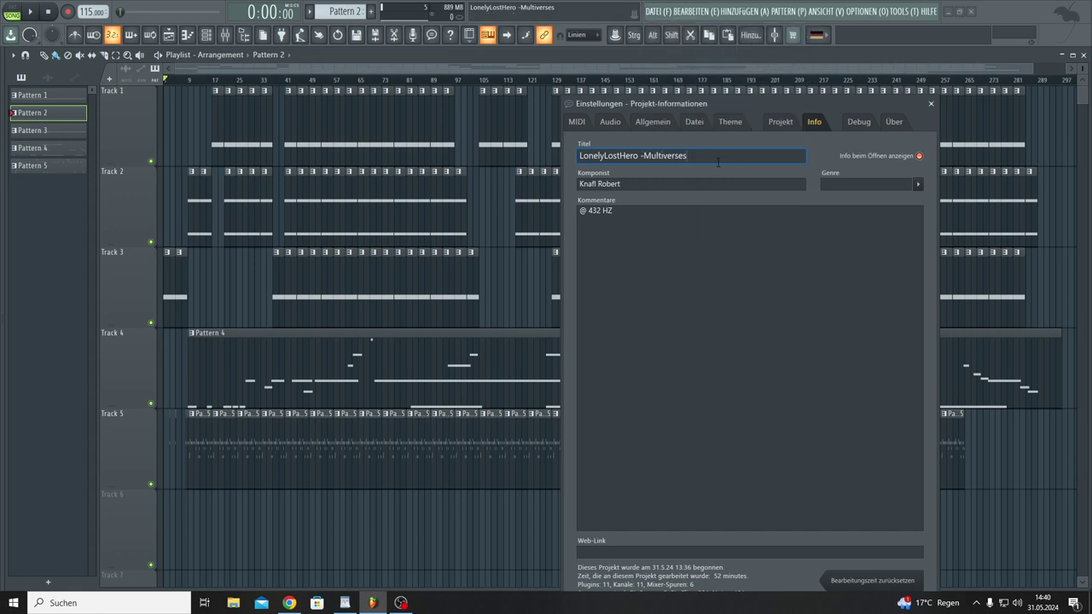
click(931, 105)
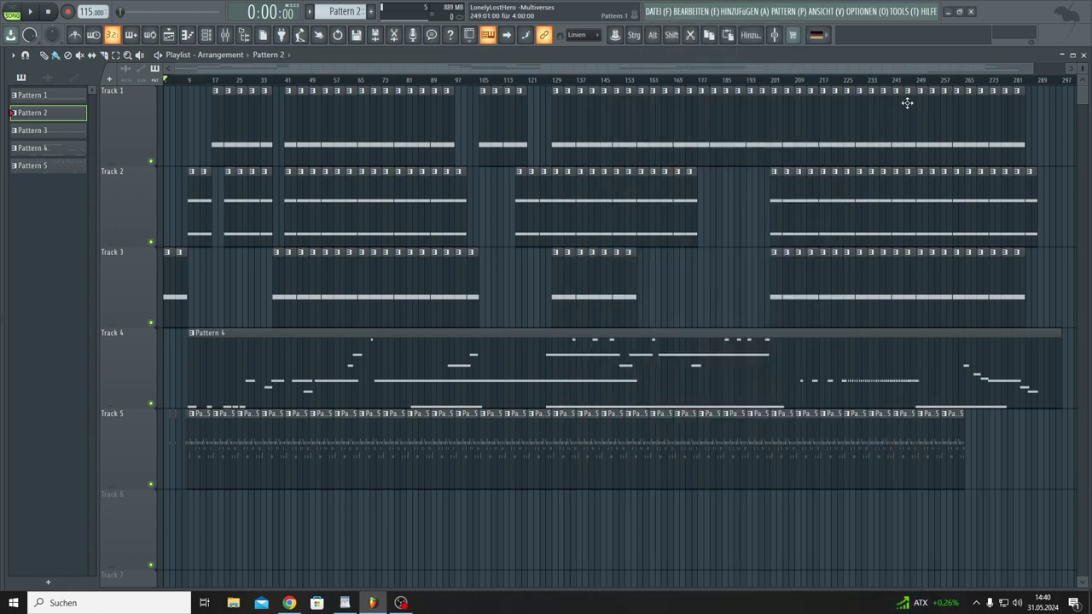
Step: Start song playback and route the Nexus #9 channel to mixer track 6 in the Channel Rack
click(32, 15)
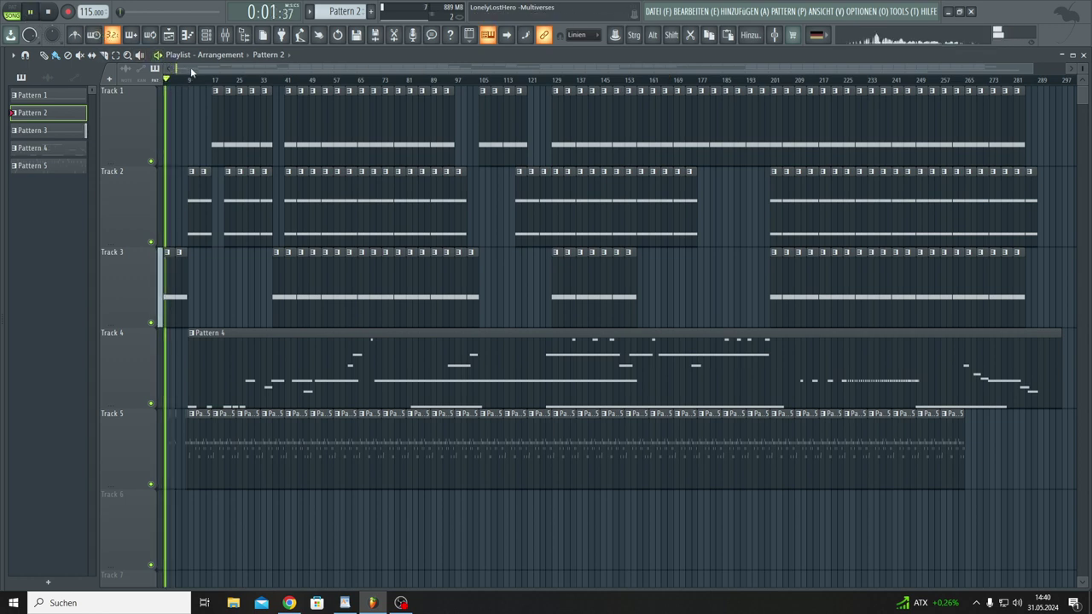
scroll(237, 78, up, 6)
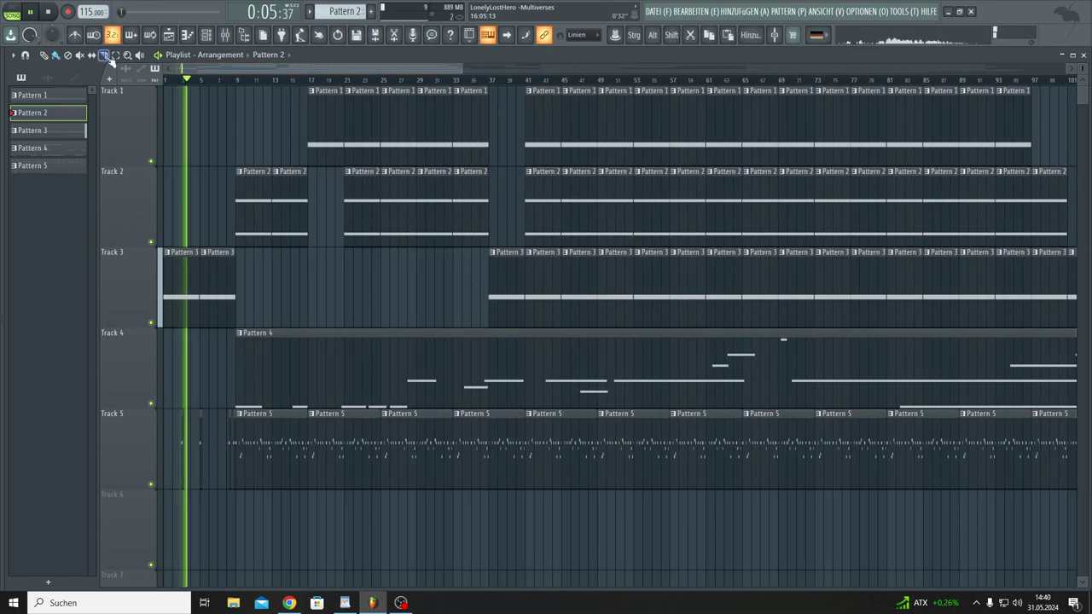
drag(460, 68, 1082, 154)
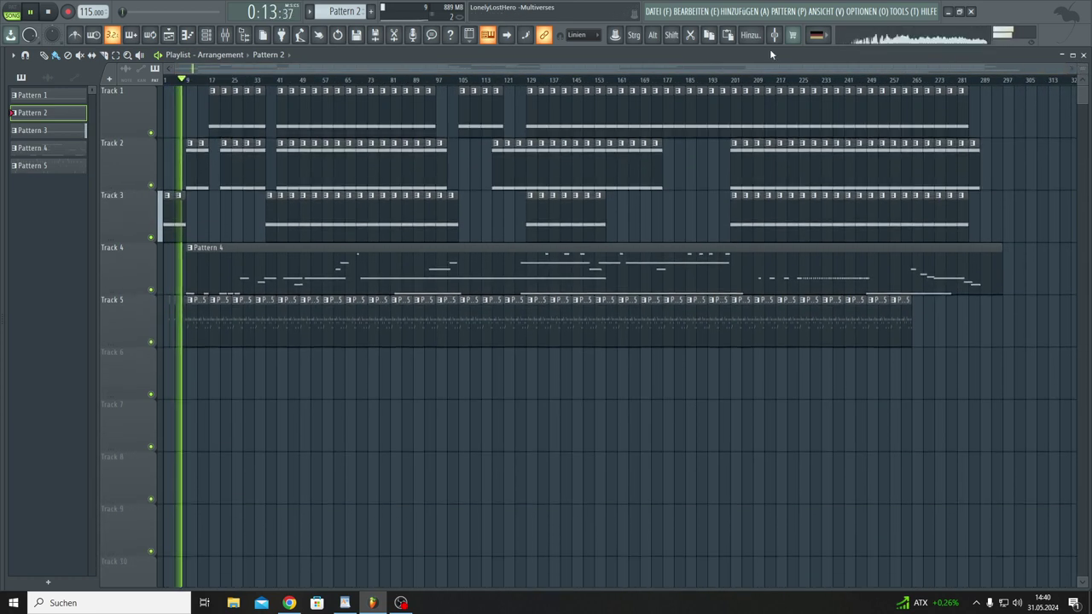
click(205, 34)
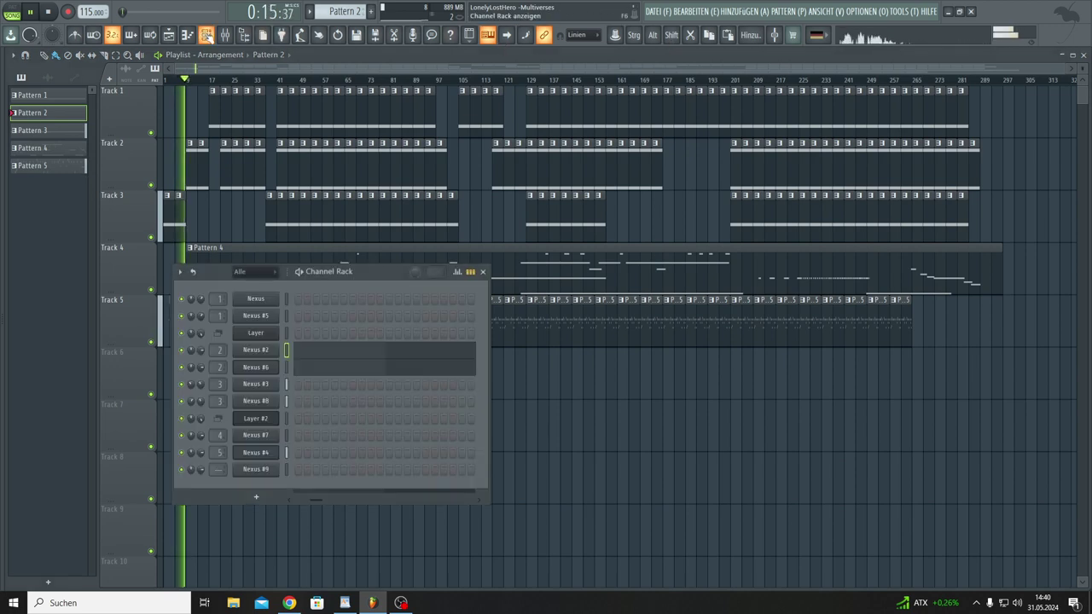
drag(371, 271, 553, 151)
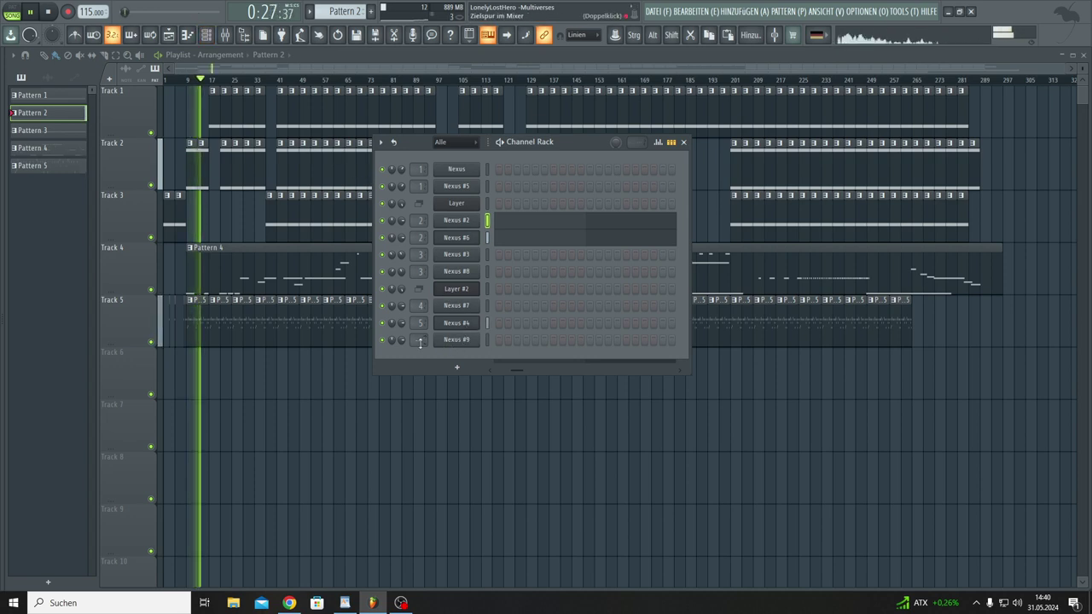
scroll(419, 340, up, 3)
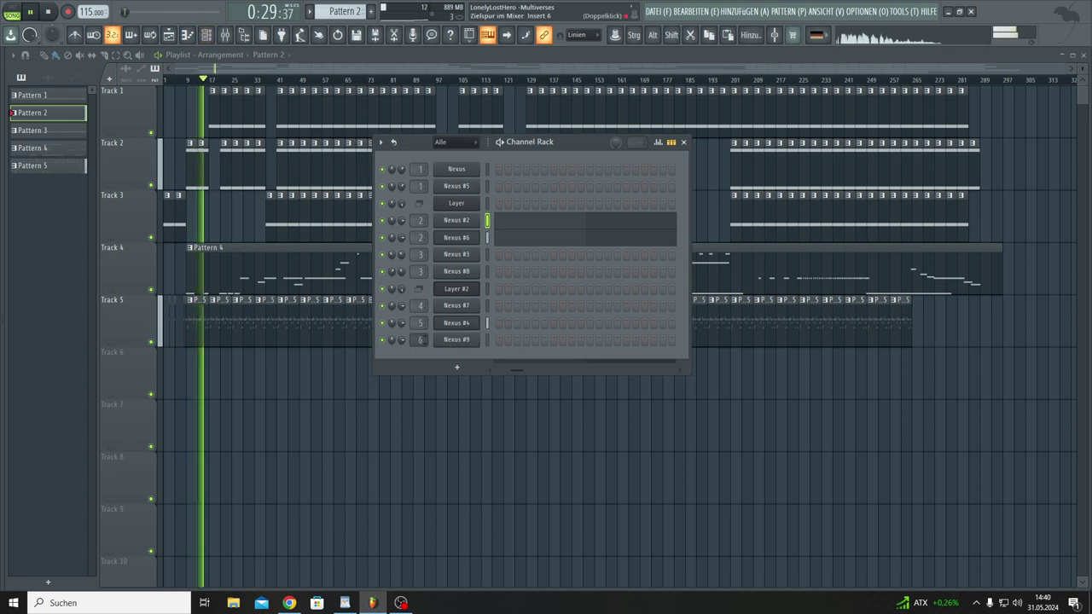
scroll(419, 339, up, 3)
Step: Open the Nexus #9 instrument, add a new empty pattern for it, and move the instrument window fully into view
click(457, 343)
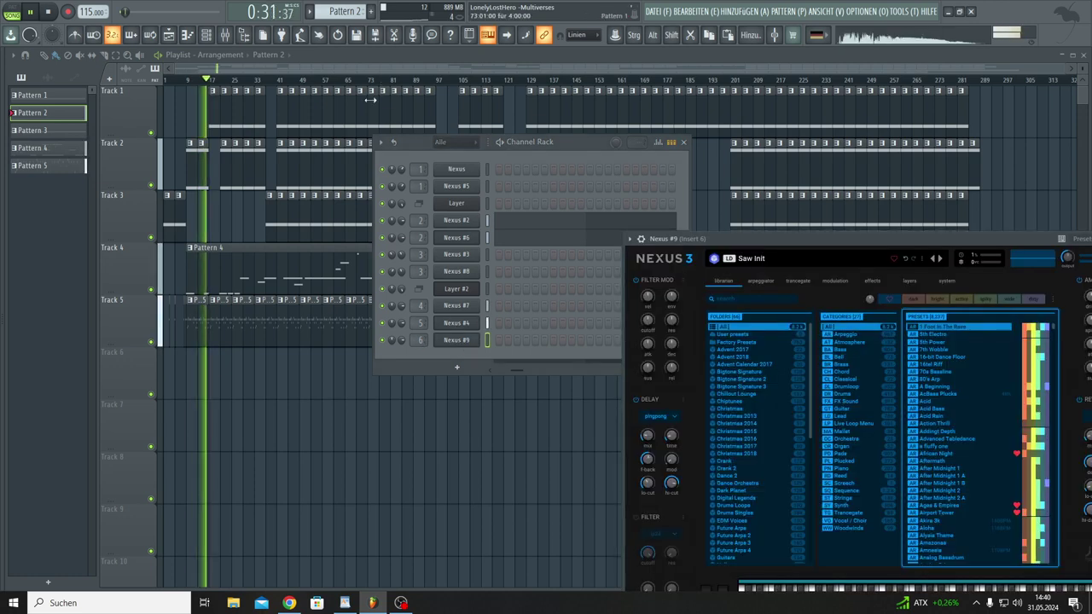
click(370, 11)
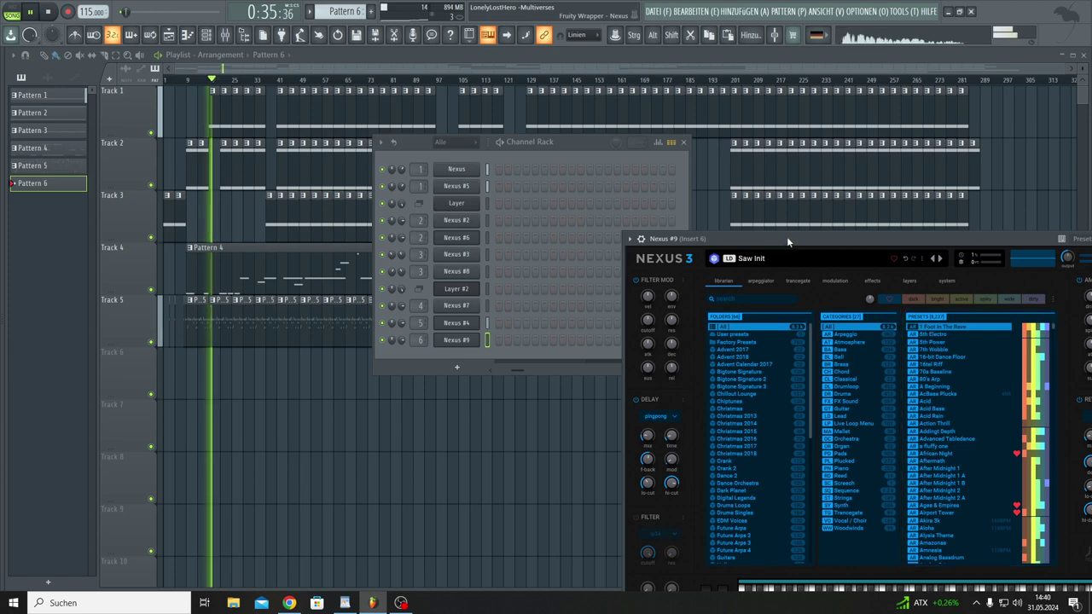
drag(787, 236, 647, 122)
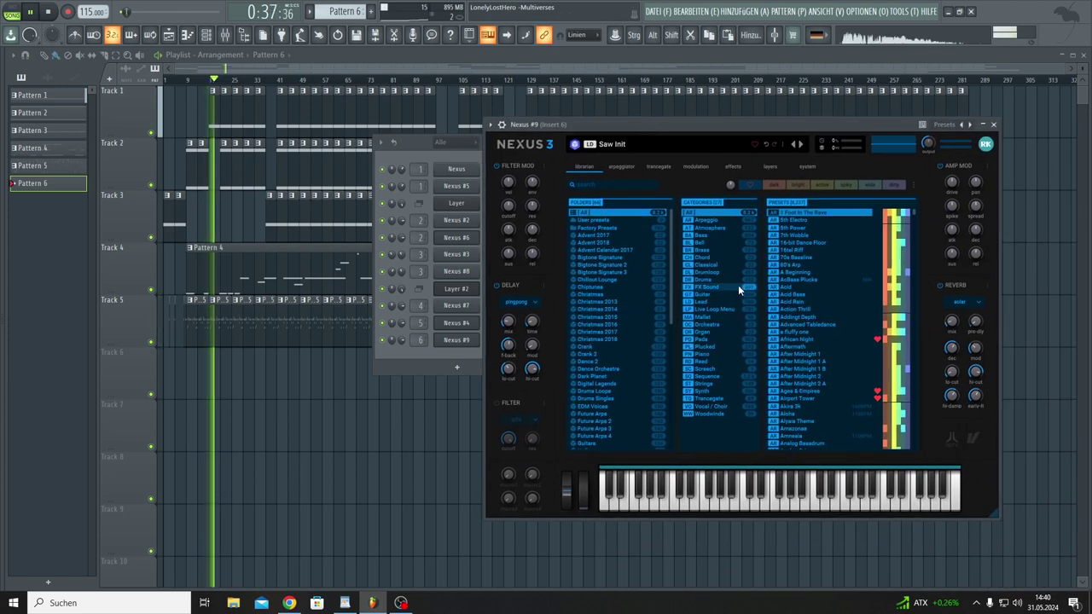
Step: Filter the Nexus #9 preset library to favourites in the Guitar category
click(702, 294)
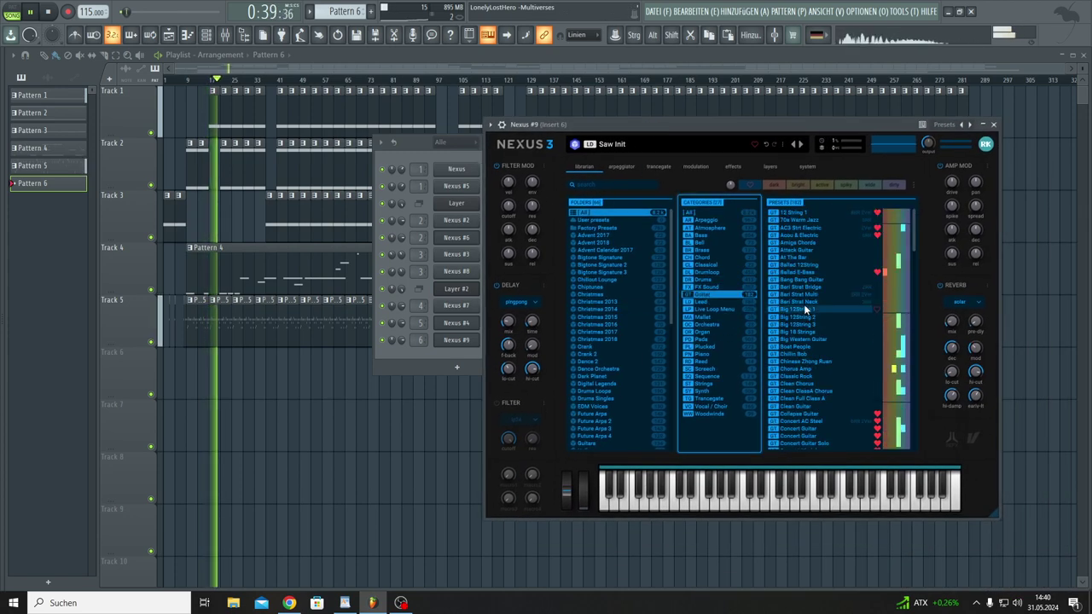
click(749, 185)
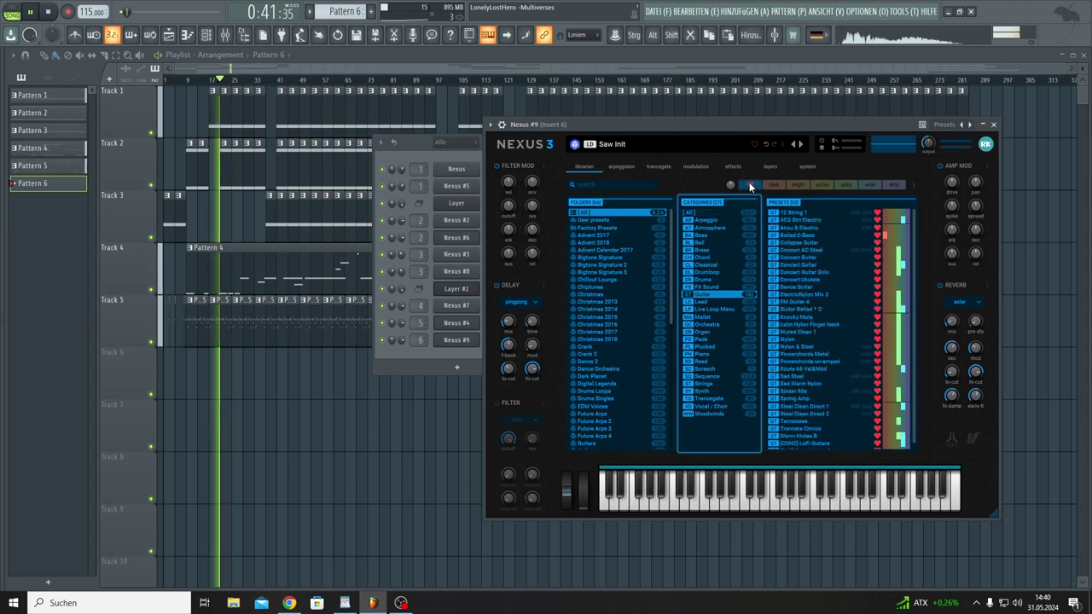
scroll(810, 266, down, 1)
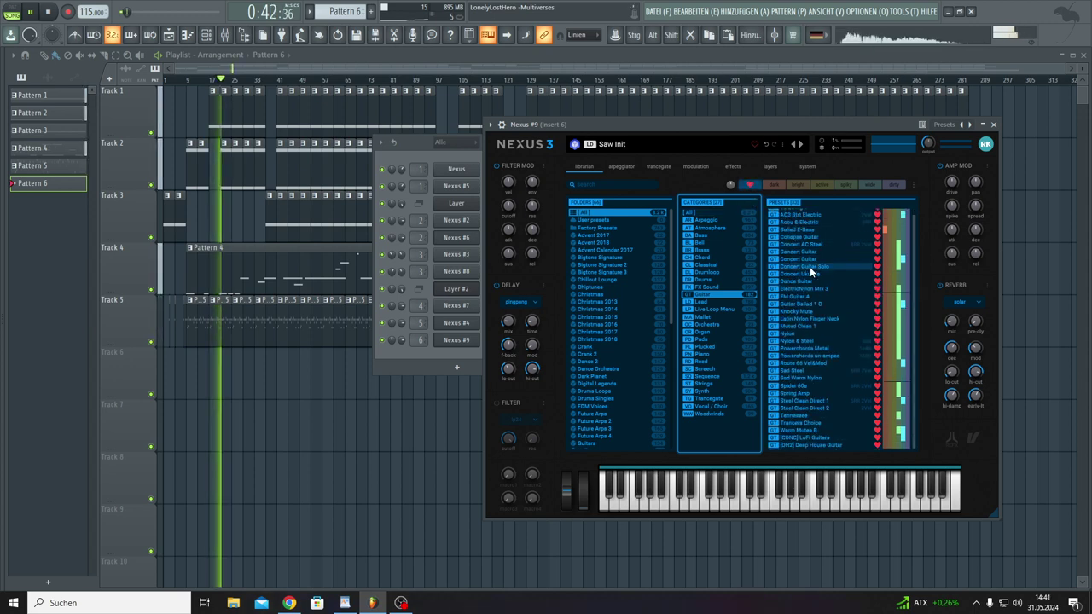
Step: Audition the favourite guitar presets one by one, going up the list from Deep House Guitar to Spider 60s
click(788, 445)
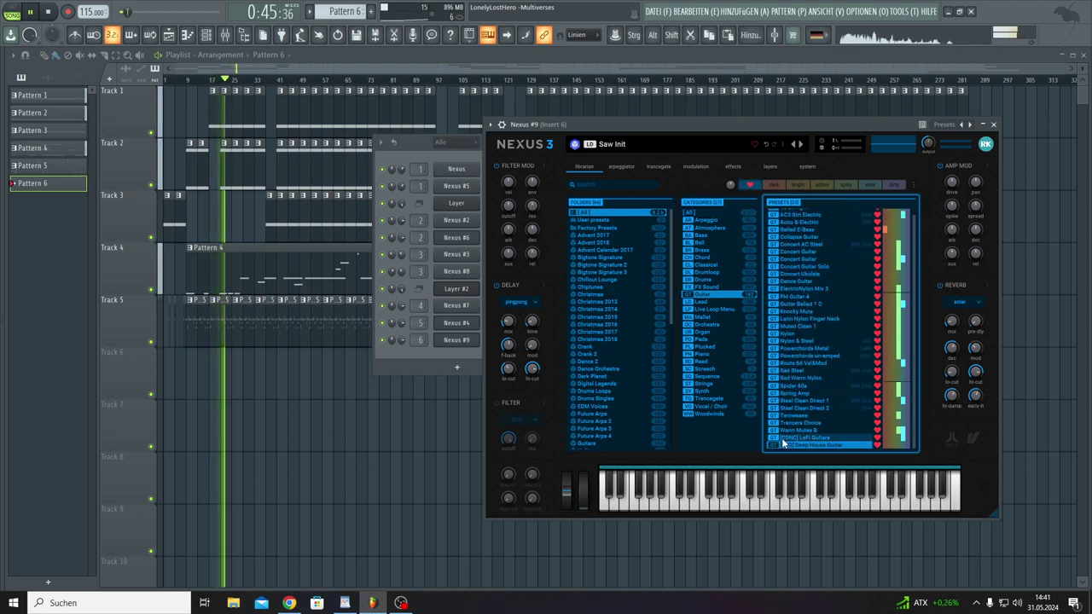
click(782, 437)
click(779, 431)
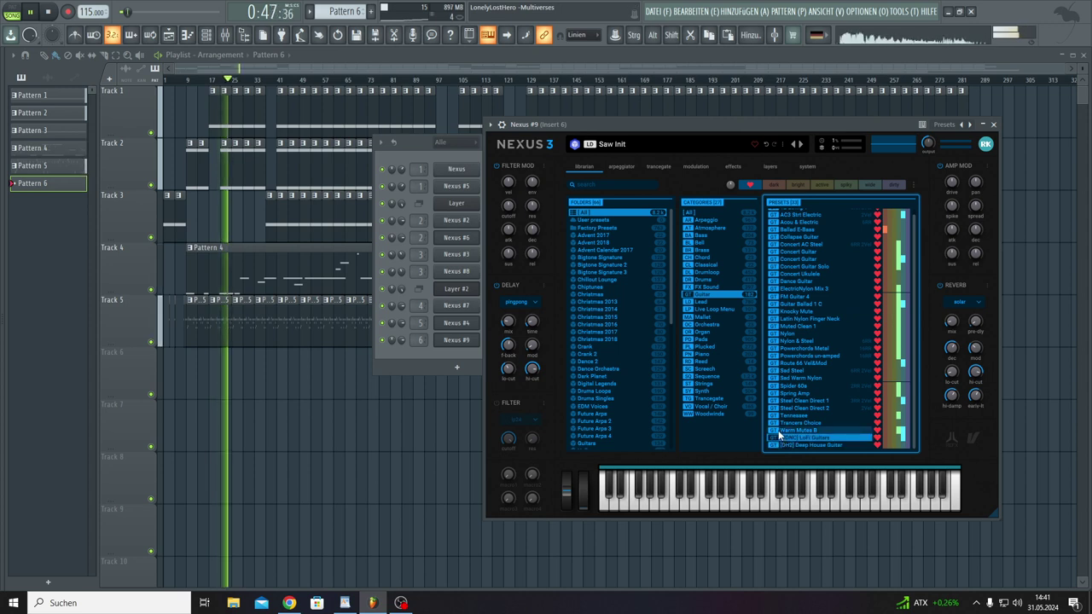
click(776, 421)
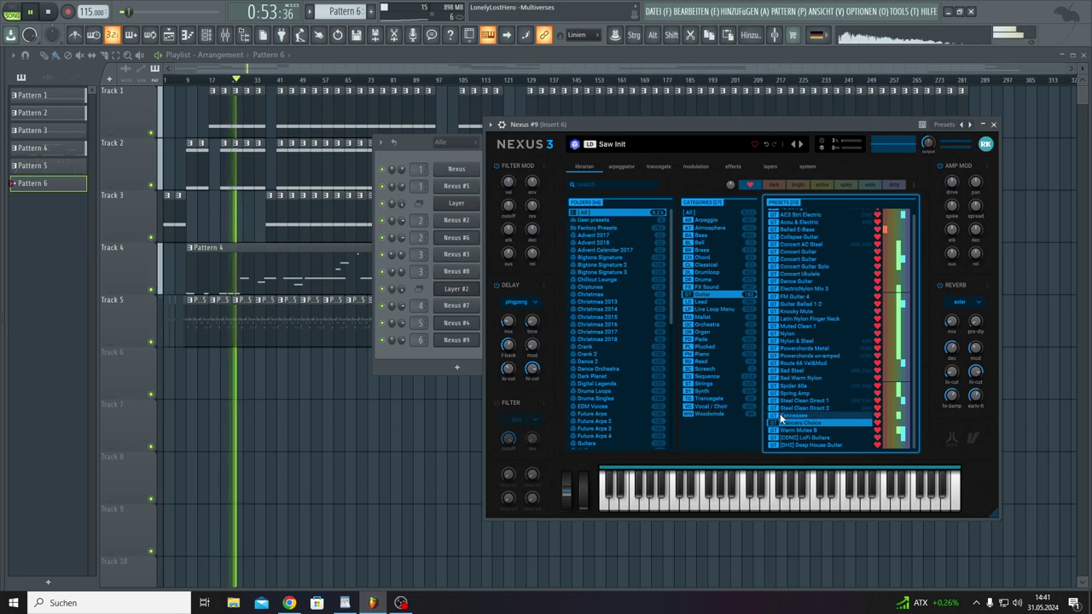
click(779, 416)
click(778, 409)
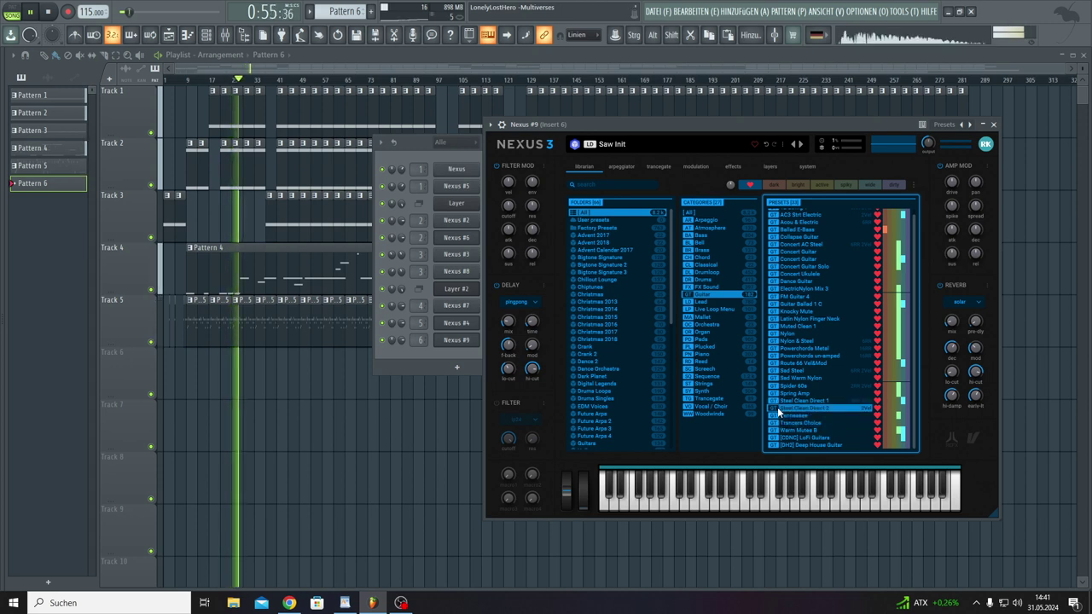
click(780, 400)
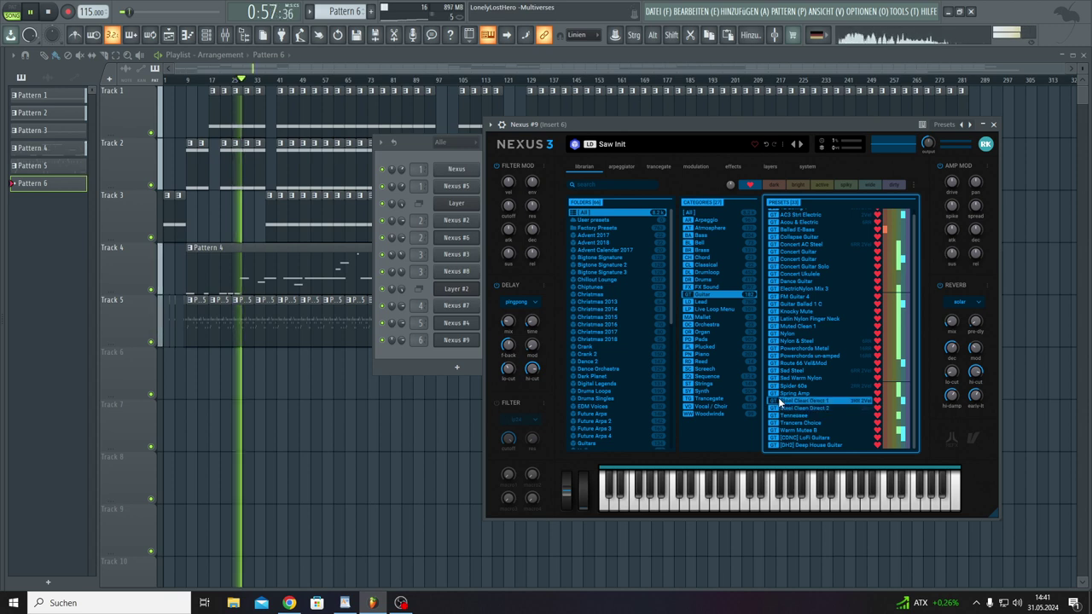
click(779, 393)
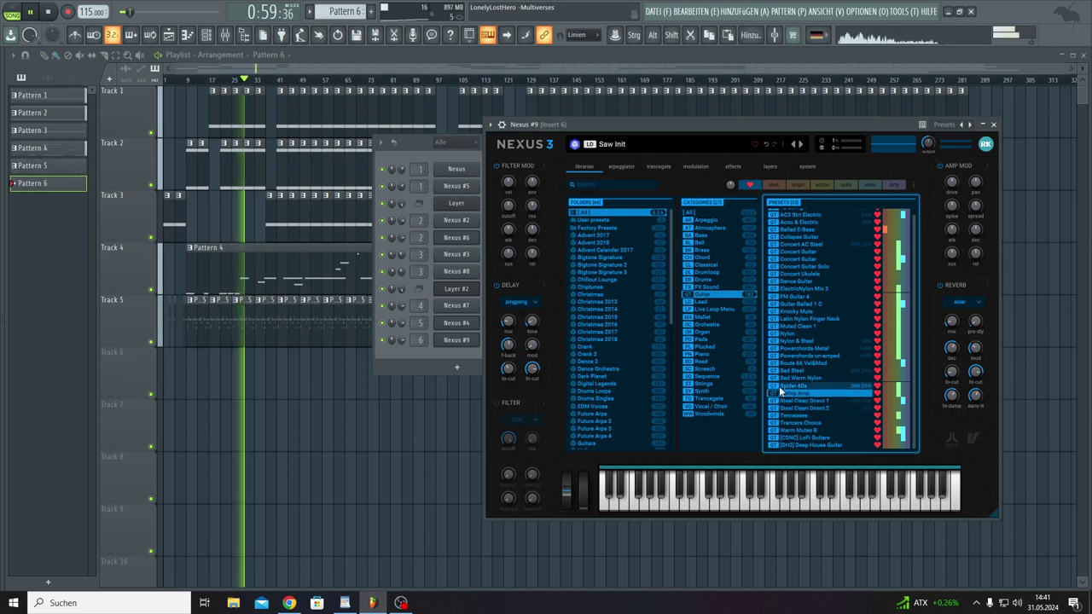
click(779, 385)
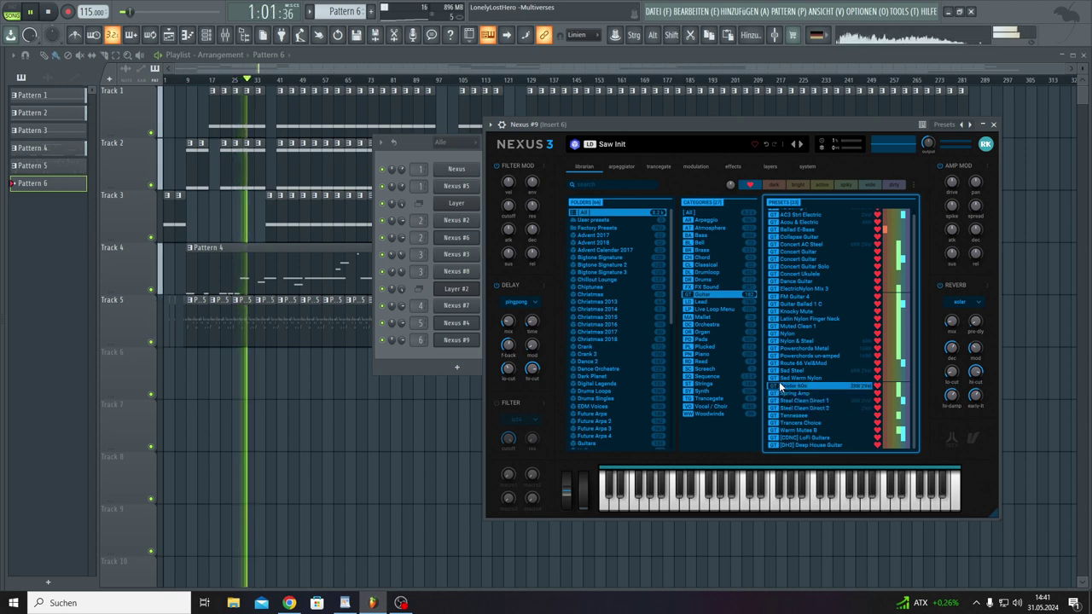
Step: Audition the favourite guitar presets going up the list from Sad Warm Nylon to FM Guitar 4
click(779, 379)
click(780, 373)
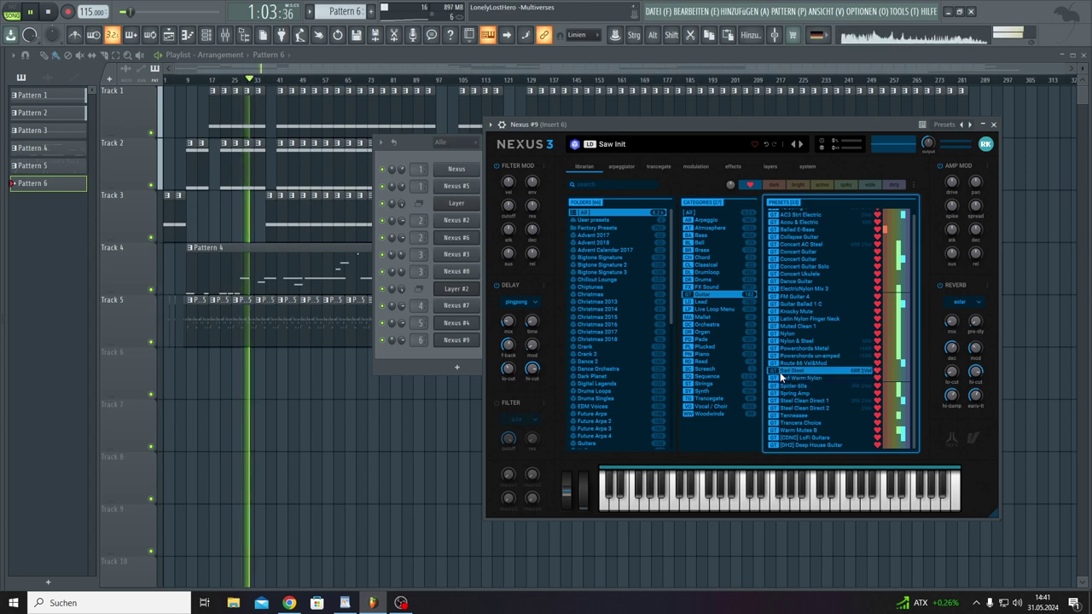
click(783, 363)
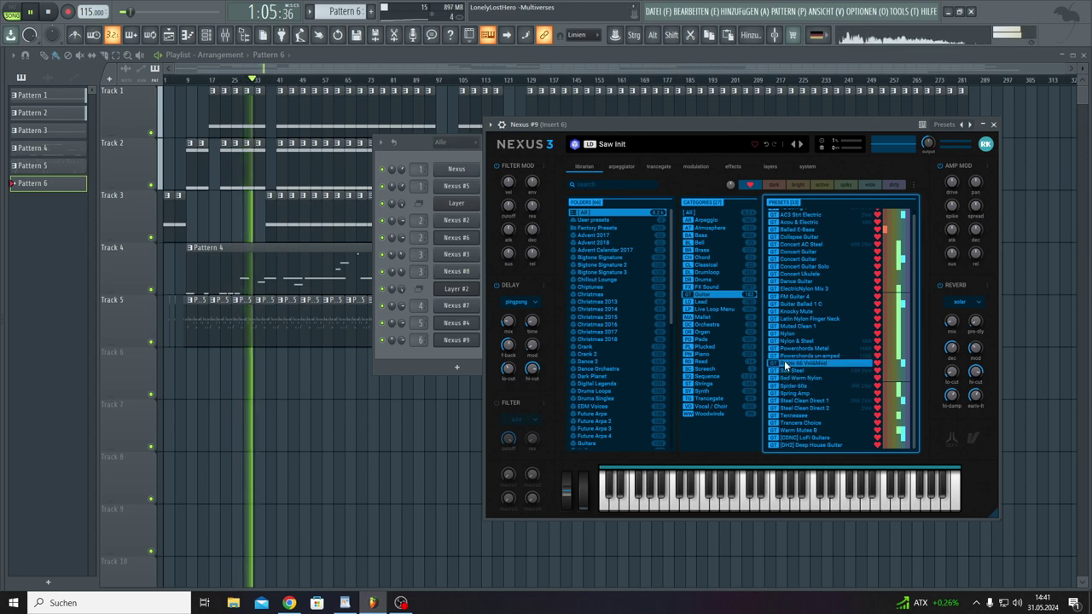
click(783, 355)
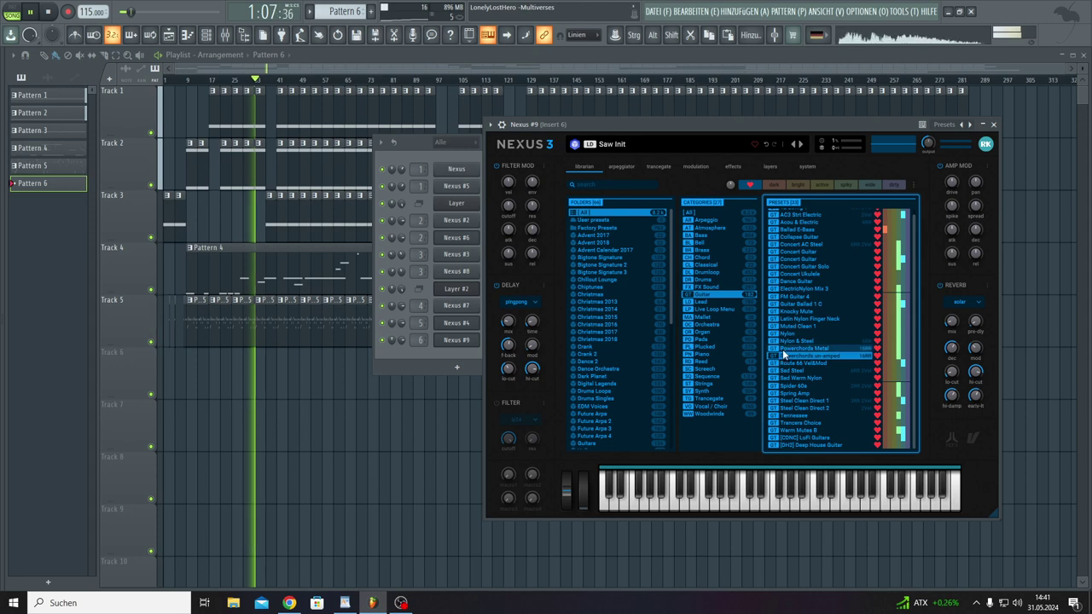
click(784, 348)
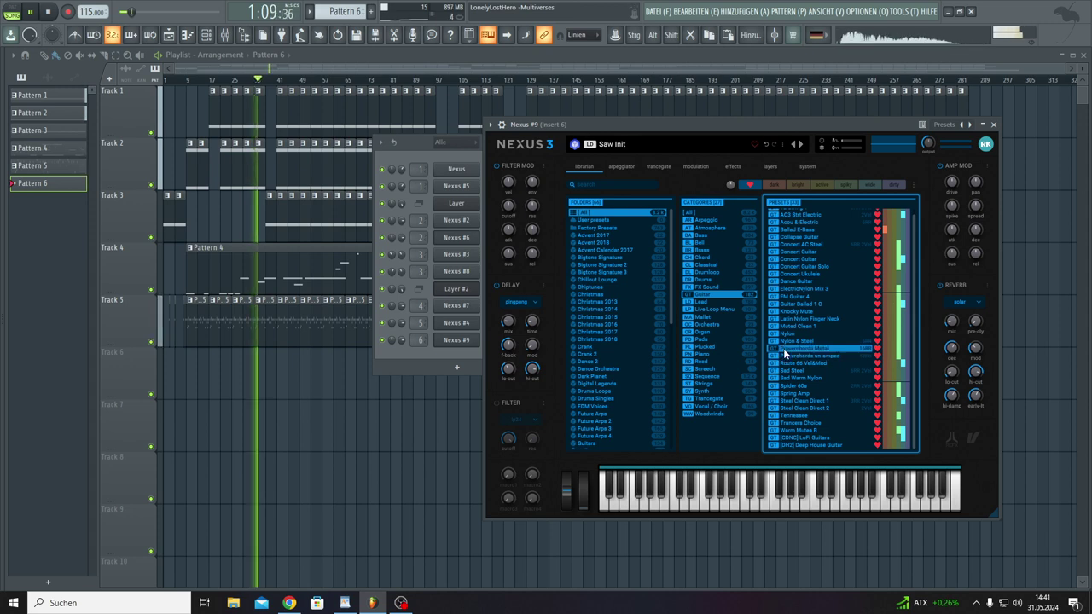
click(784, 341)
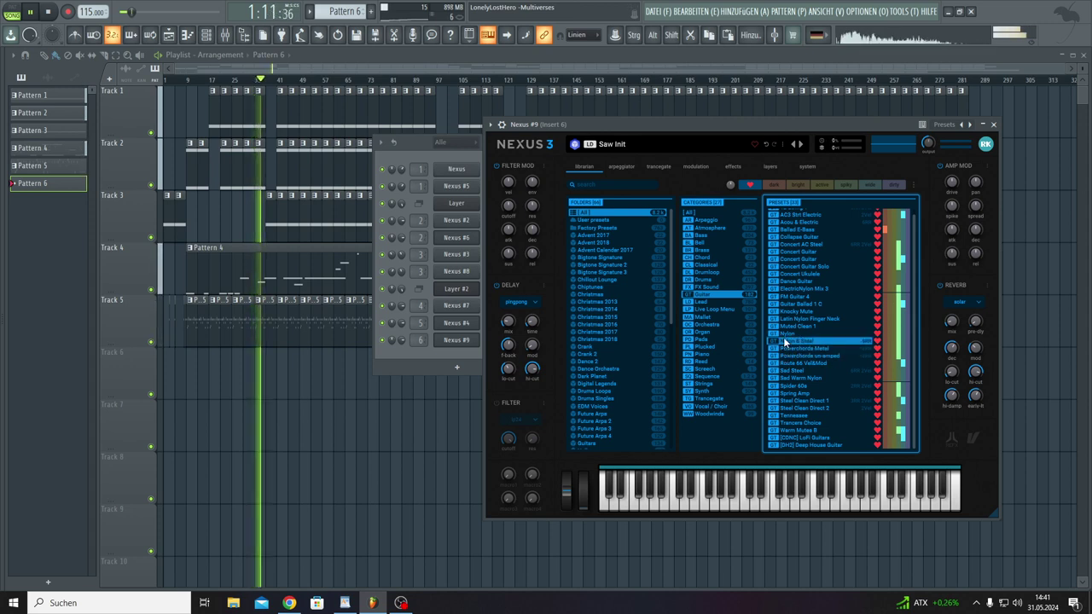
click(786, 336)
click(785, 326)
click(785, 319)
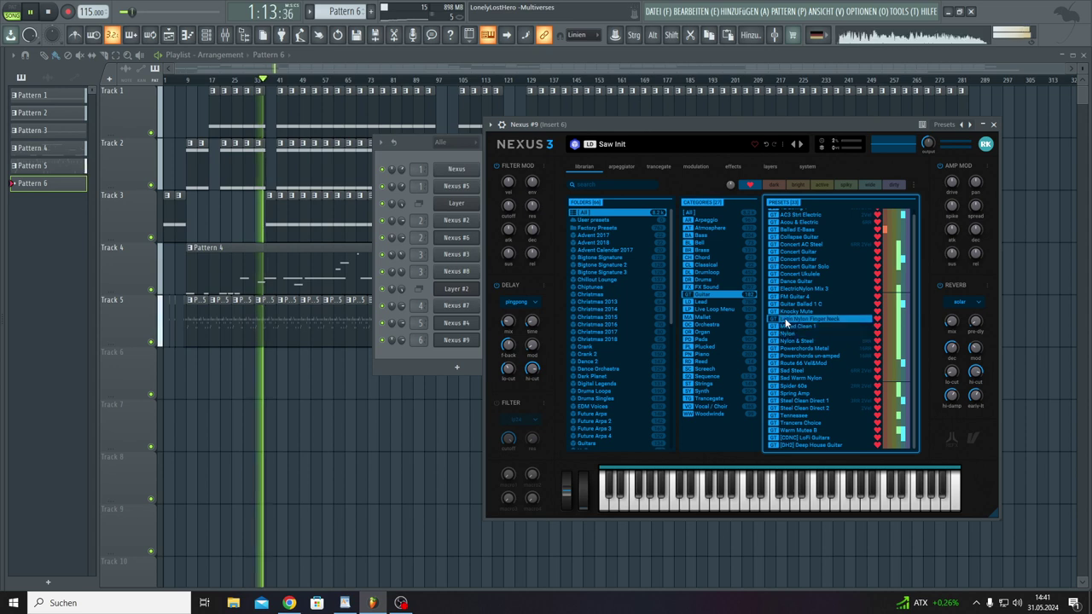
click(785, 312)
click(786, 305)
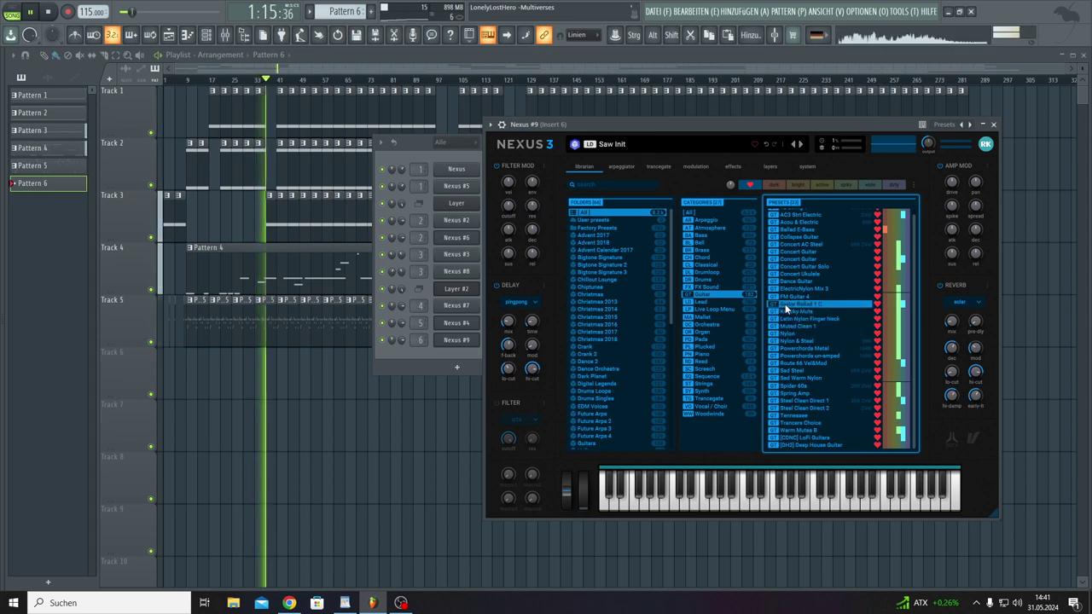
click(792, 297)
Step: Audition the remaining favourite guitar presets from ElectricNylon Mix 3 up to 12 String 1
scroll(793, 301, up, 1)
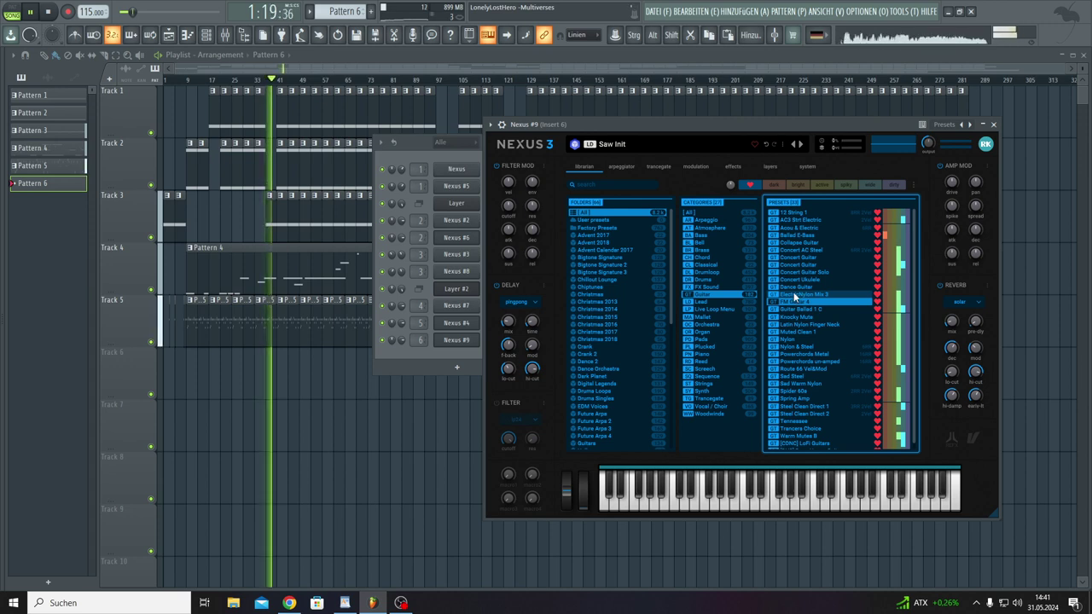
click(794, 293)
click(794, 285)
click(795, 279)
click(796, 272)
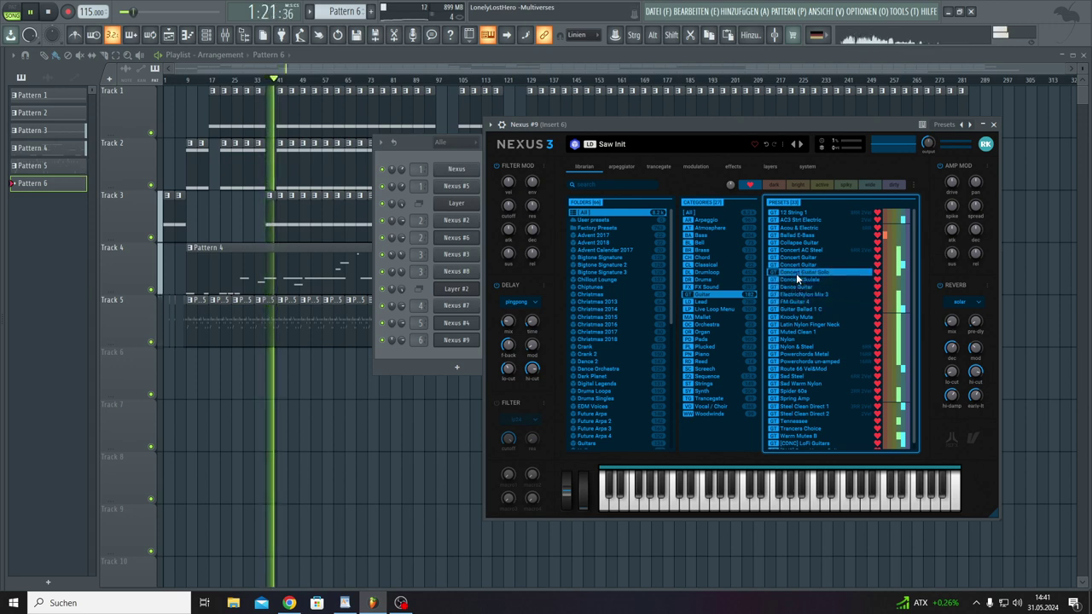
click(797, 268)
click(796, 257)
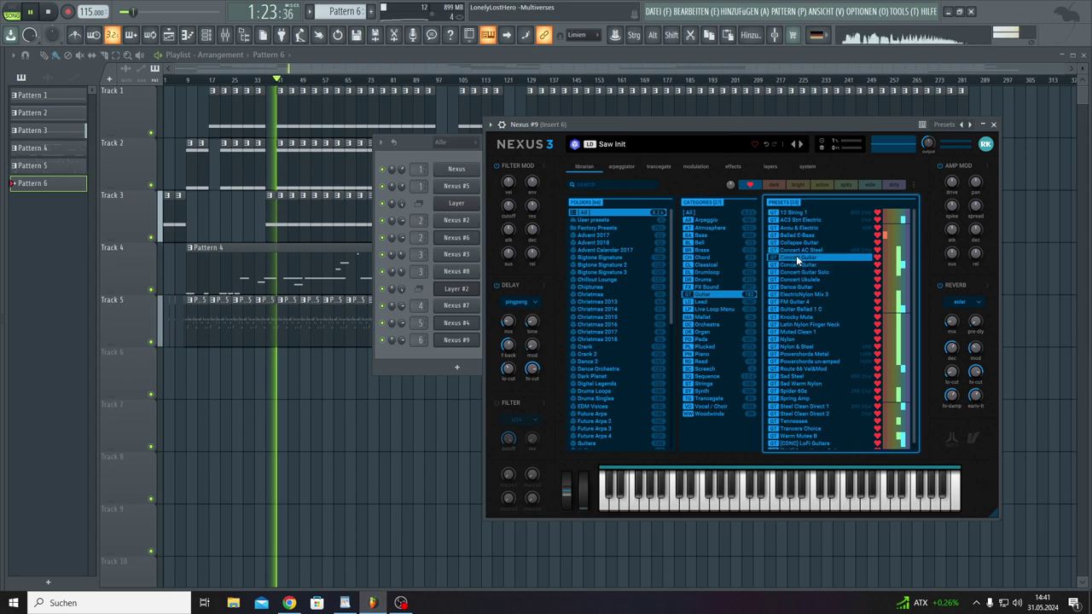
click(796, 250)
click(796, 243)
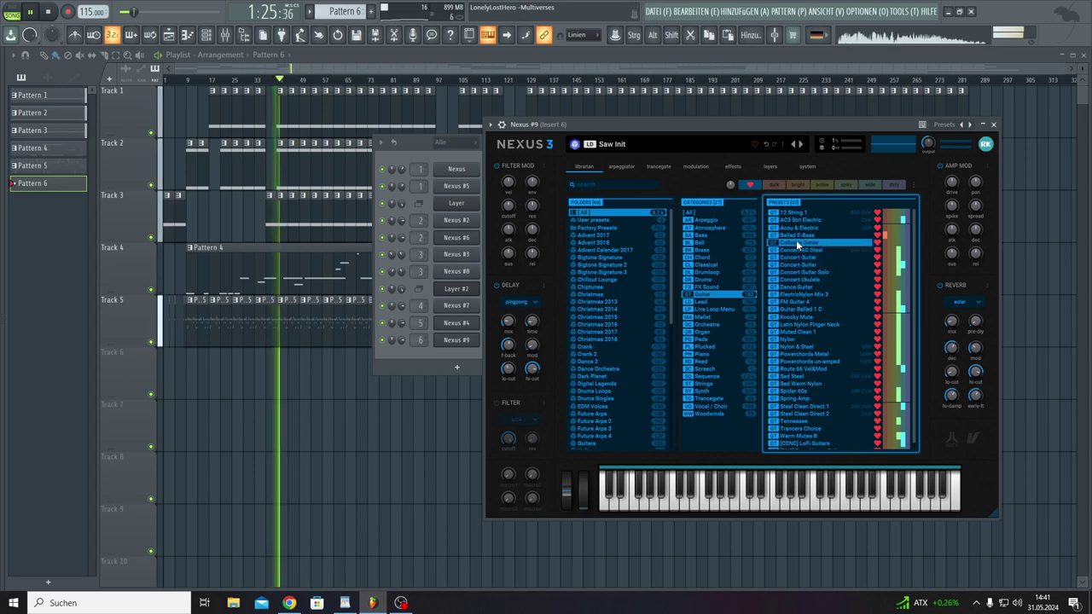
click(797, 235)
click(796, 227)
click(796, 220)
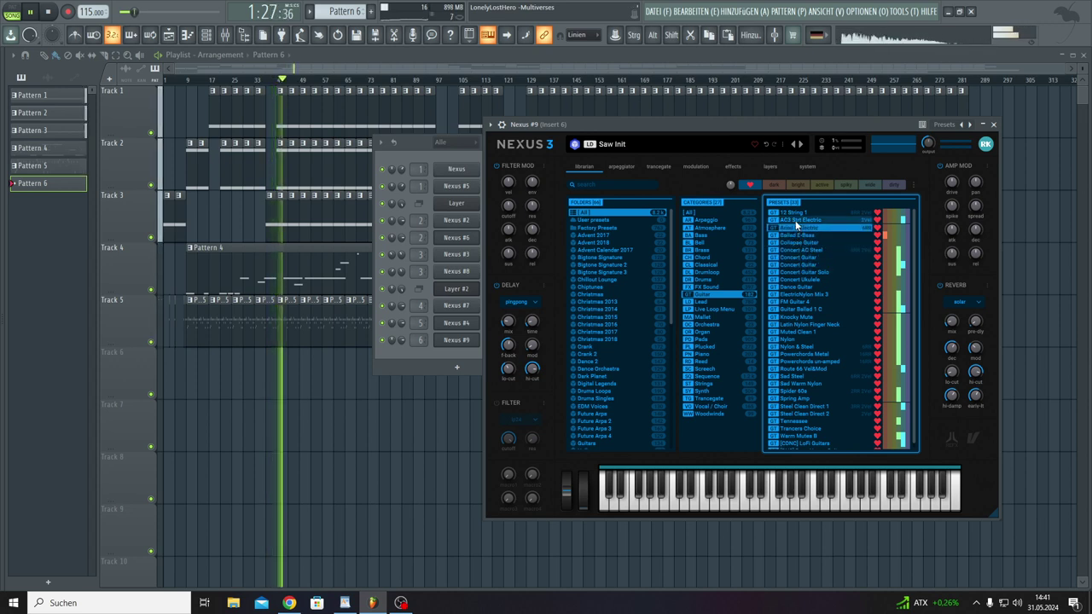
click(795, 213)
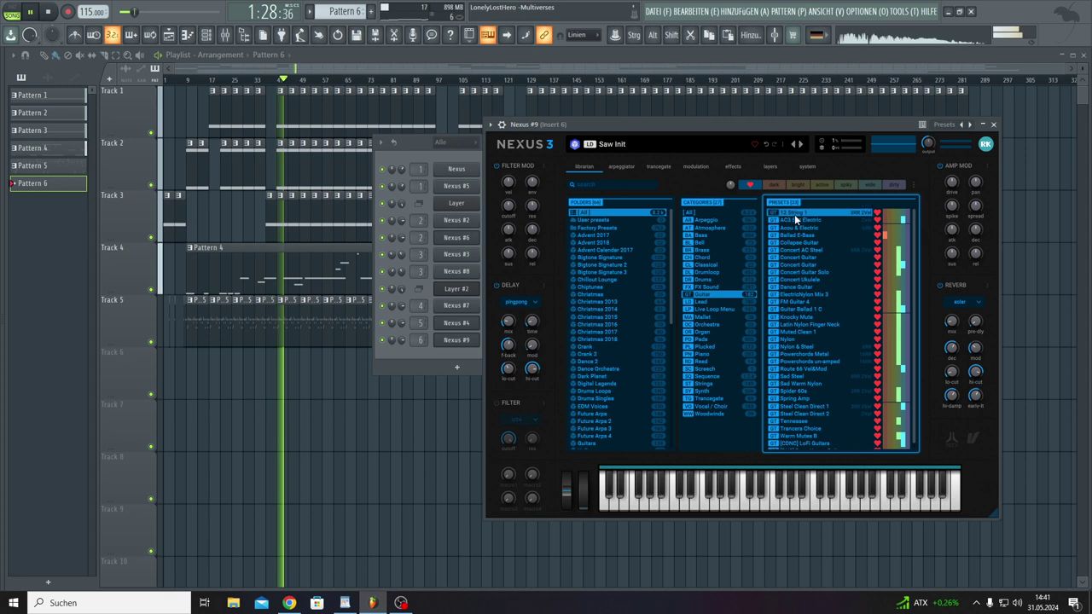
Step: Switch the Guitar preset list from favourites to non-favourites and audition presets from Amiga Chords down to Big 18 Strings
click(751, 186)
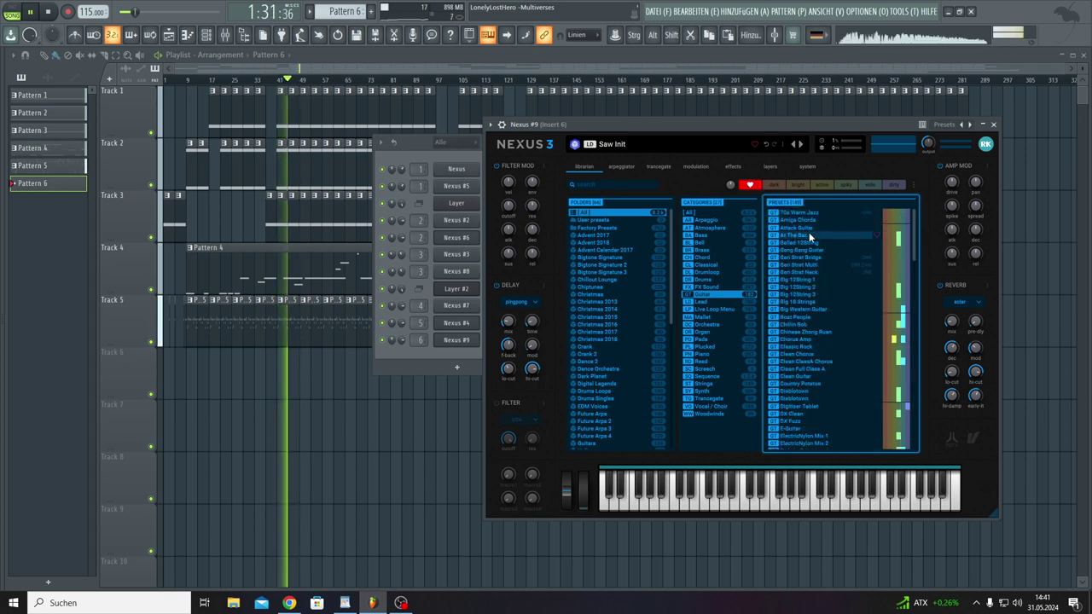
click(791, 220)
click(797, 250)
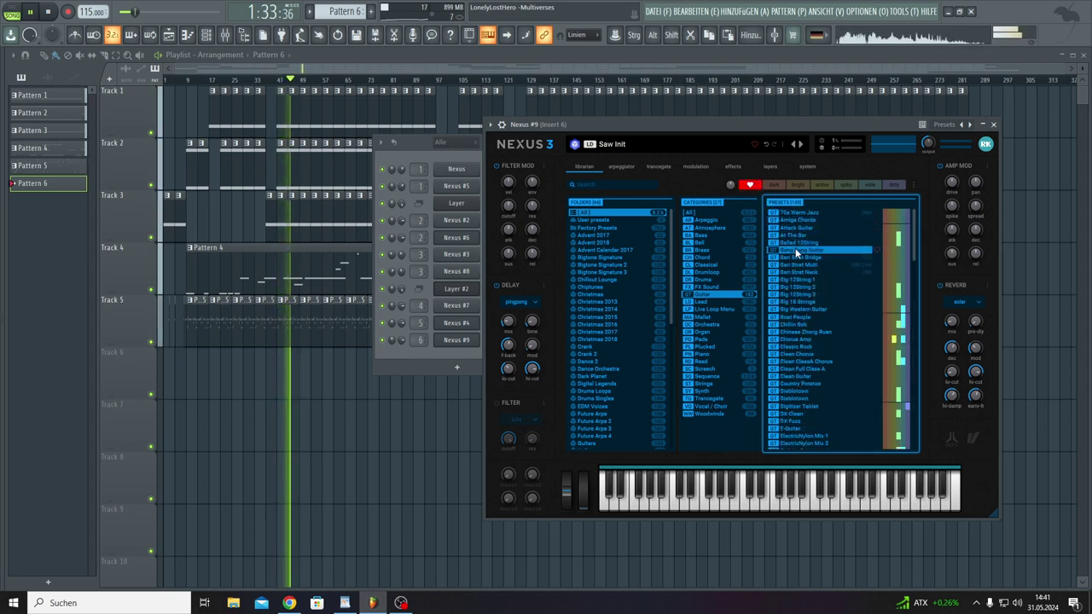
click(795, 271)
click(794, 299)
scroll(794, 301, down, 2)
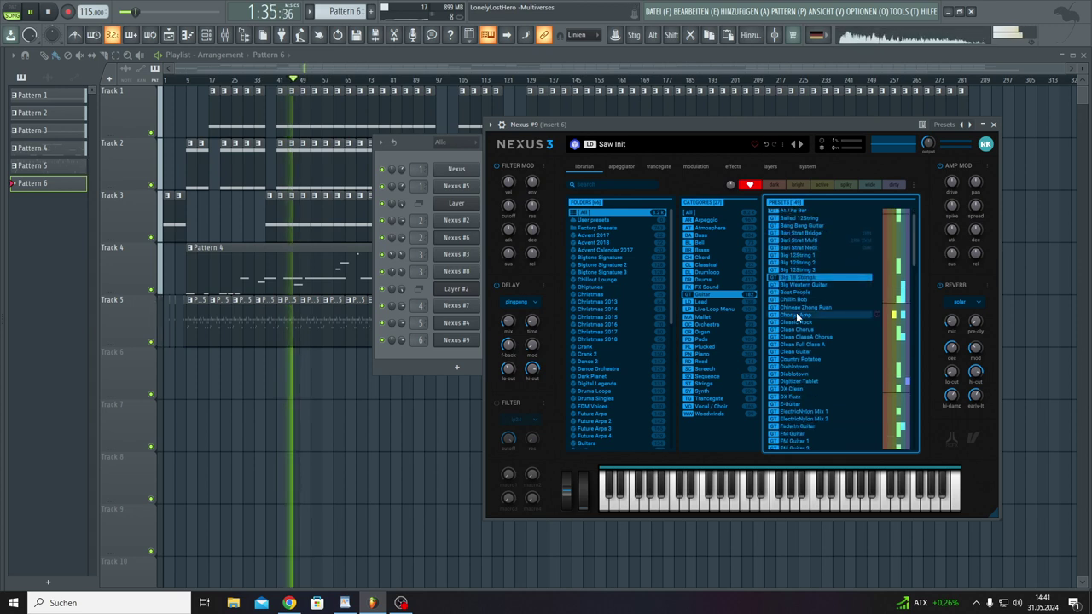
Step: Sample the non-favourite guitar presets from Chinese Zhong Ruan down to France, including Digitizer Tablet and FM Guitar 1
click(791, 306)
scroll(791, 306, down, 2)
click(792, 308)
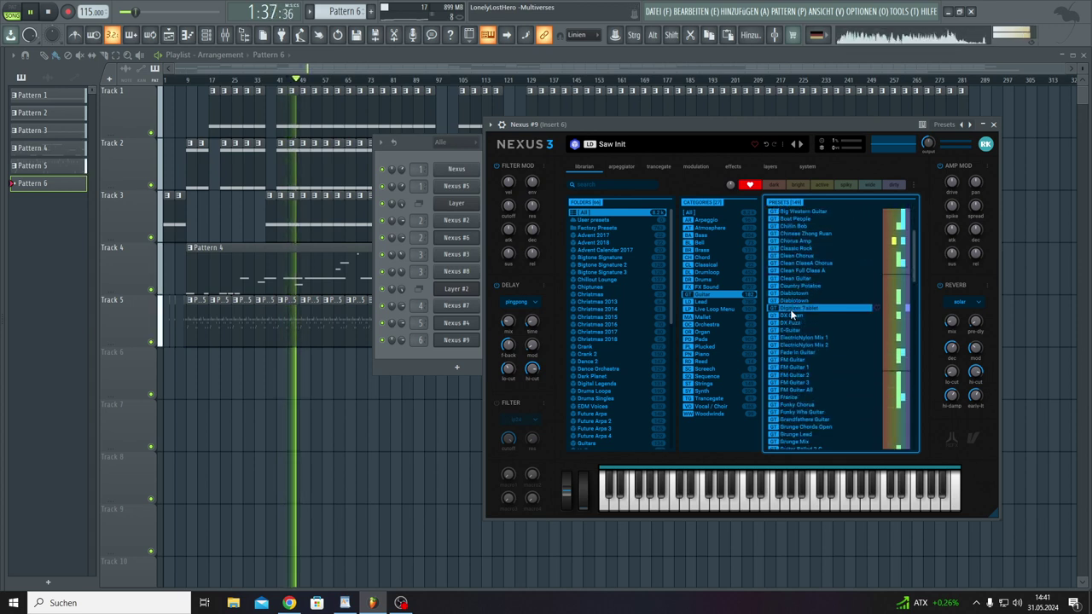
click(792, 317)
scroll(792, 318, down, 2)
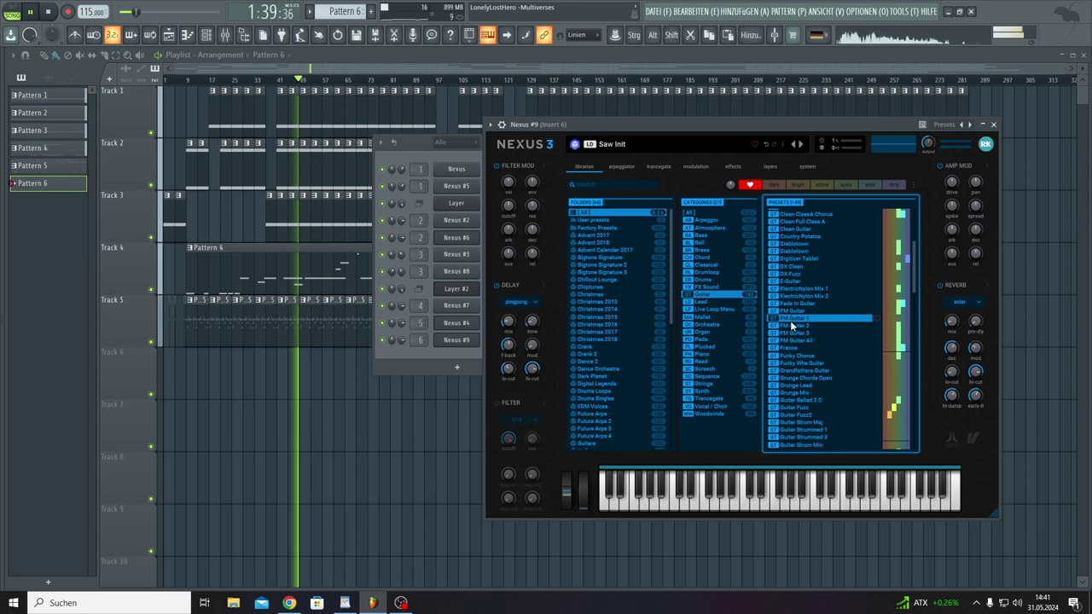
click(786, 347)
scroll(786, 344, down, 1)
scroll(786, 344, down, 2)
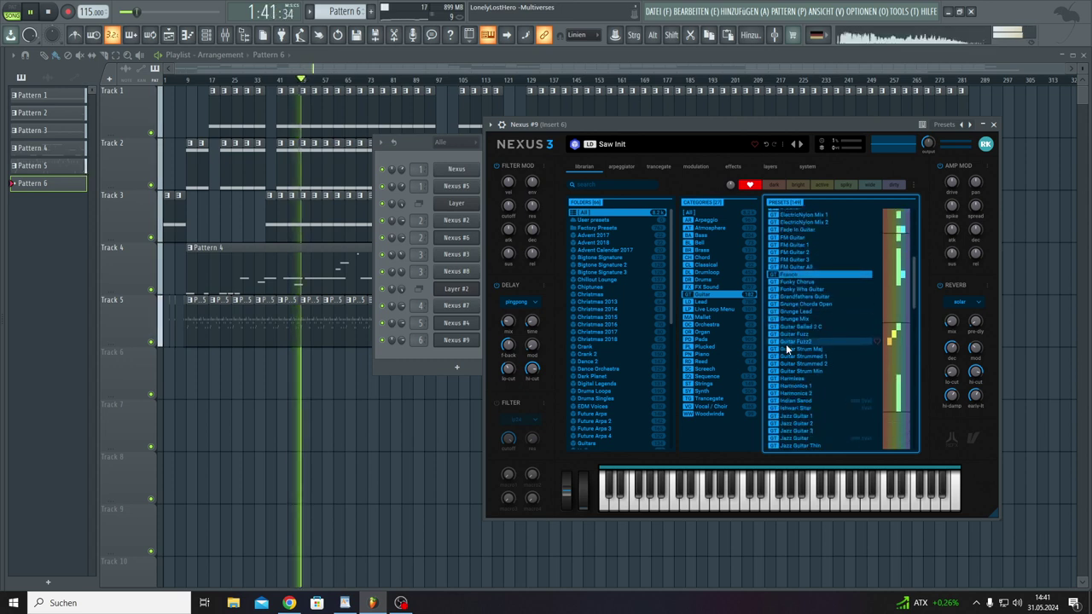
scroll(786, 344, down, 3)
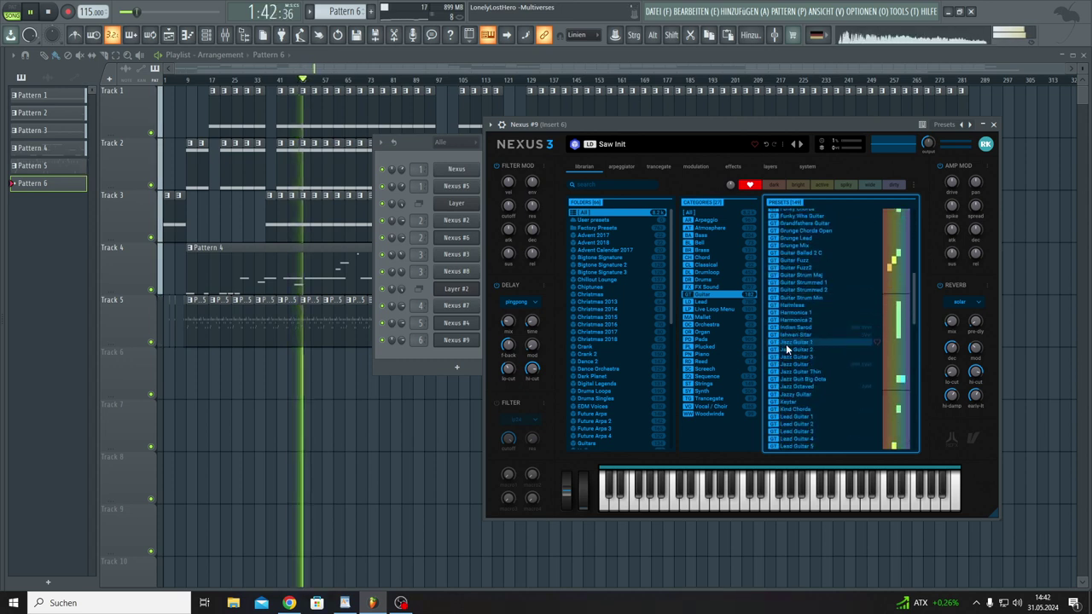
Step: Sample the guitar presets from Guitar Strum Maj down to Jazz Guit Big Octs
click(777, 275)
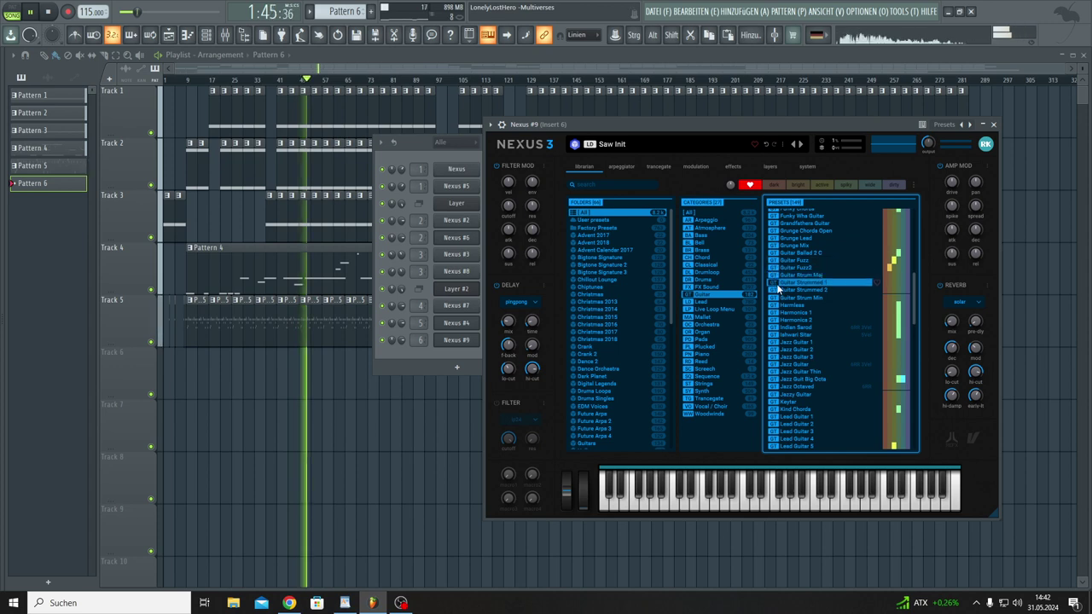
click(779, 317)
click(778, 334)
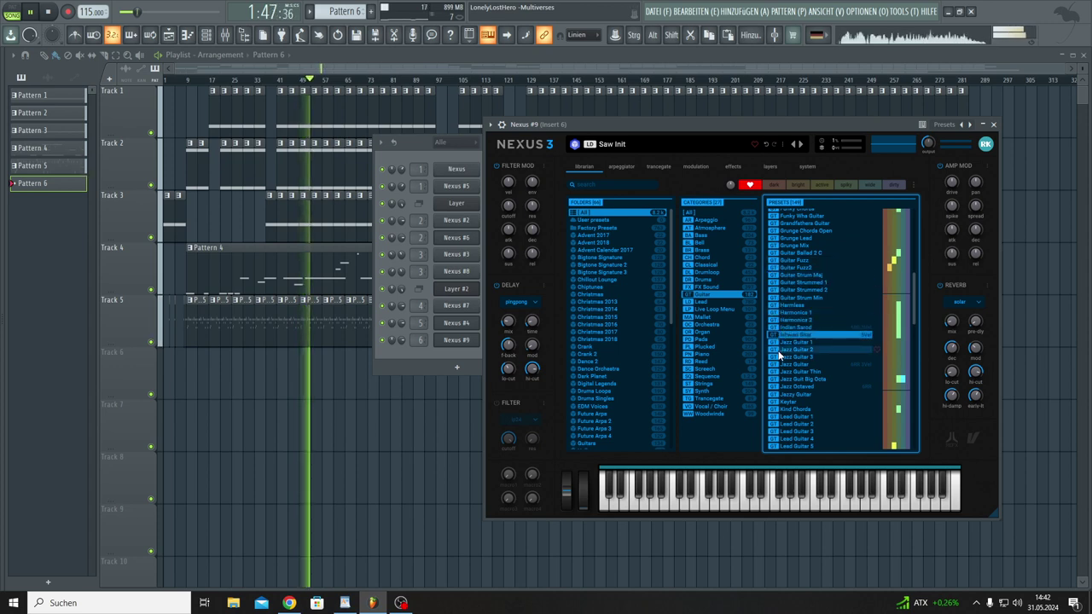
click(779, 349)
click(779, 364)
click(779, 371)
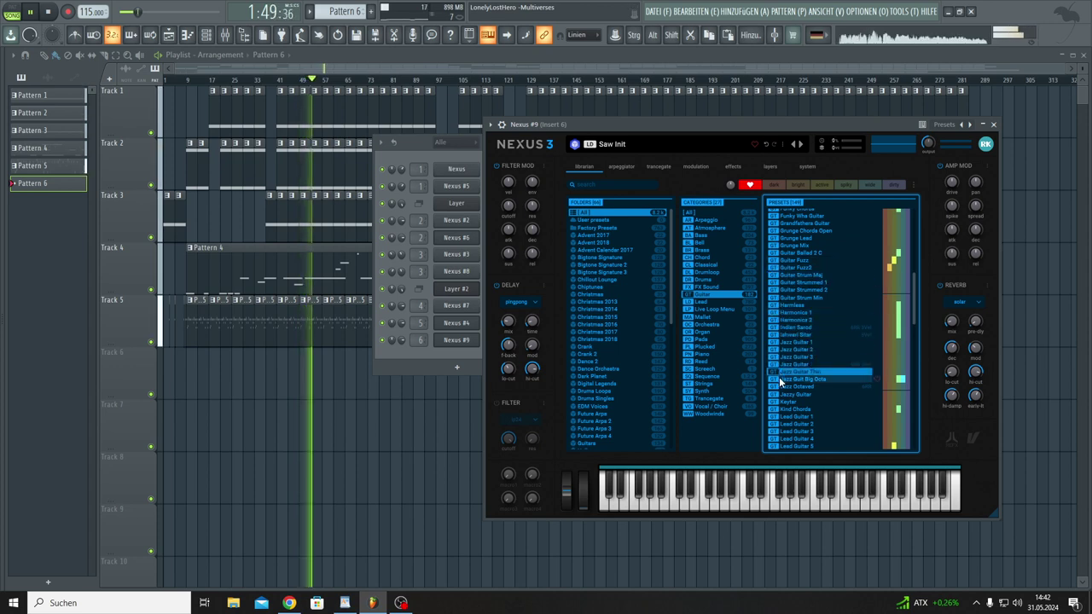
click(779, 378)
Step: Audition the guitar presets from Jazzy Guitar down through the Lead Guitar sounds to Lead Guitar 5
scroll(779, 378, down, 3)
click(775, 321)
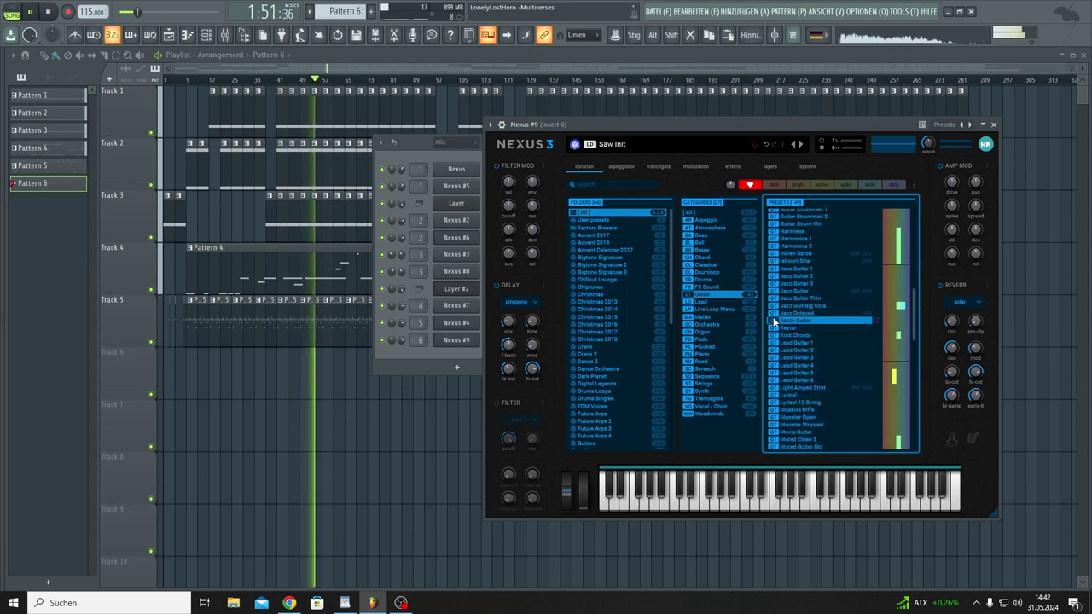
click(780, 335)
click(780, 347)
click(780, 357)
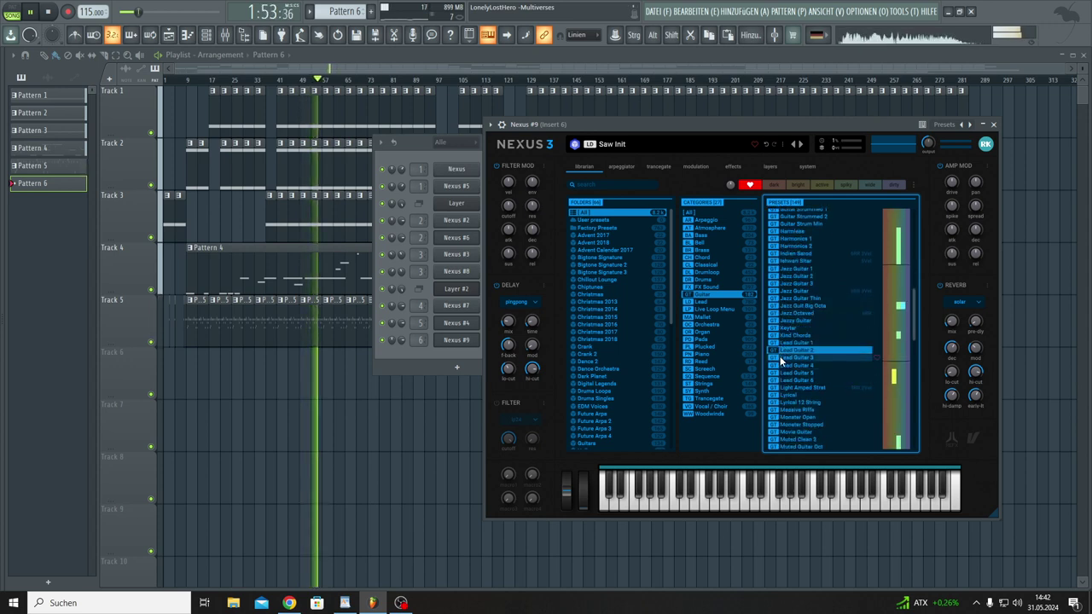
click(779, 365)
click(780, 375)
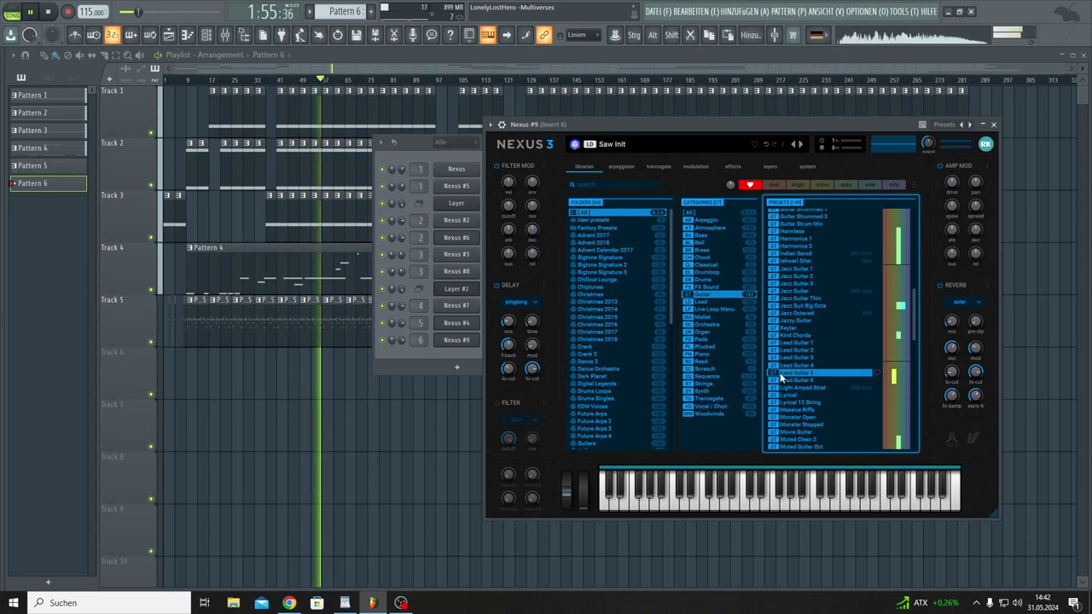
Step: Audition the guitar presets from Monster Open through Movie Guitar to Muted Clean 2, and load Muted Clean 2
scroll(780, 373, down, 3)
click(776, 343)
click(778, 357)
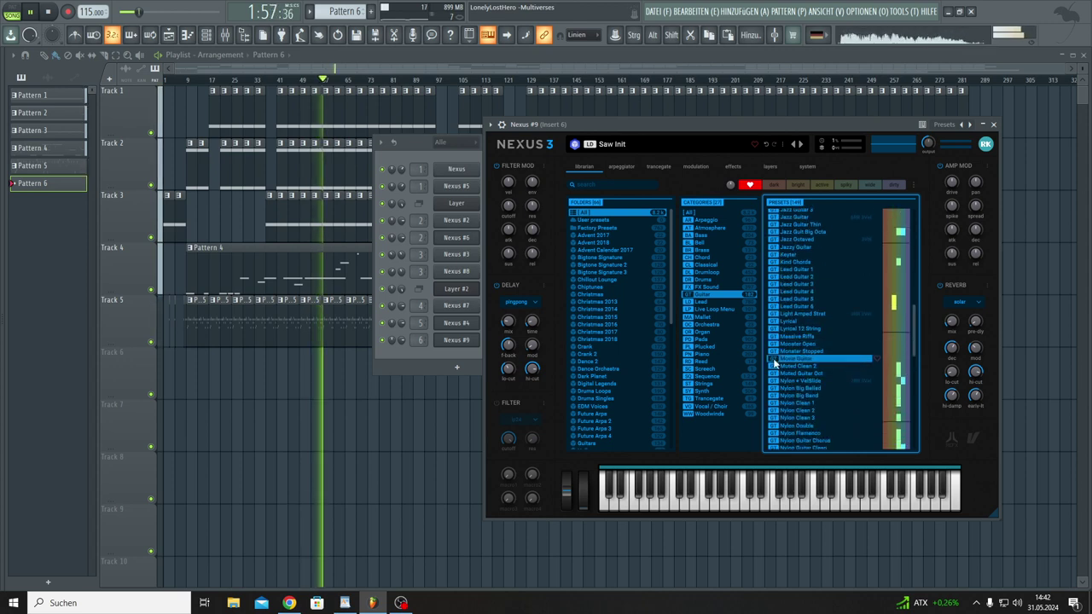
click(776, 366)
scroll(776, 365, down, 4)
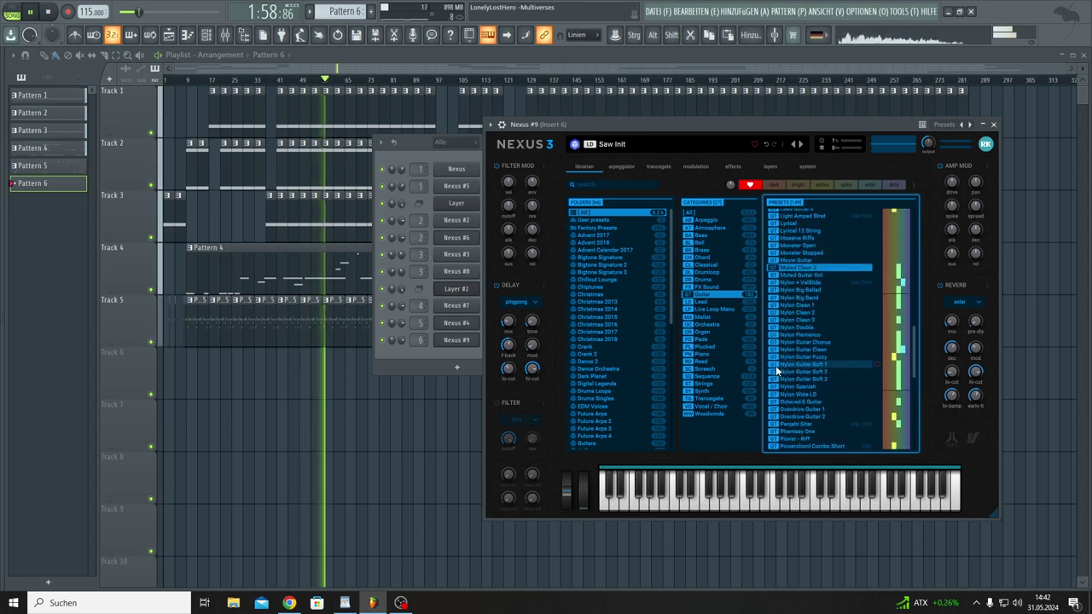
double_click(777, 272)
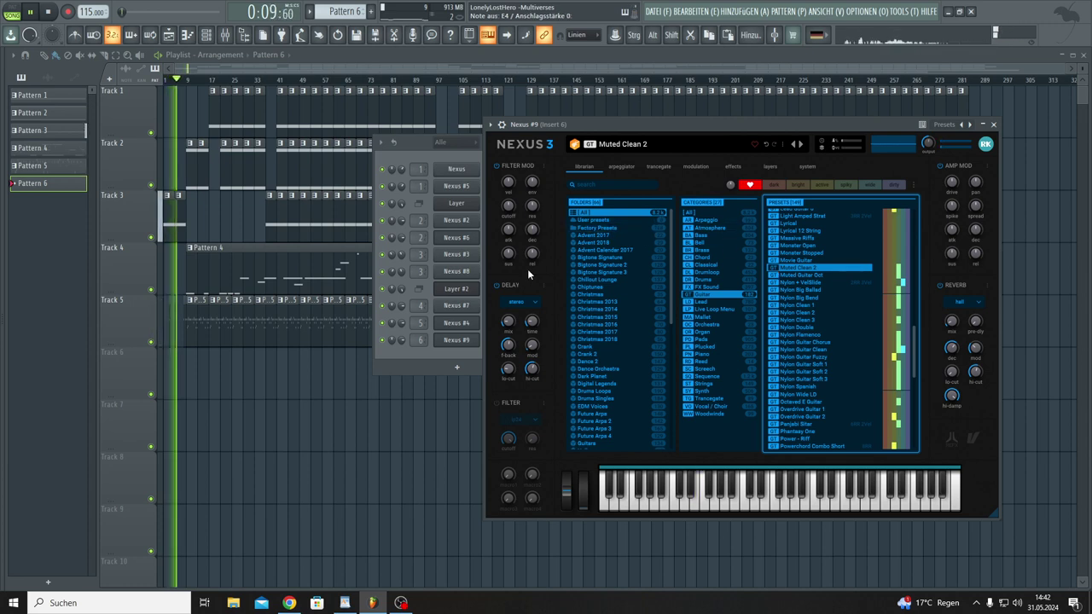
Step: Open the piano roll of Nexus #9 and place four short E4 notes in bar 1, one on each beat
click(433, 354)
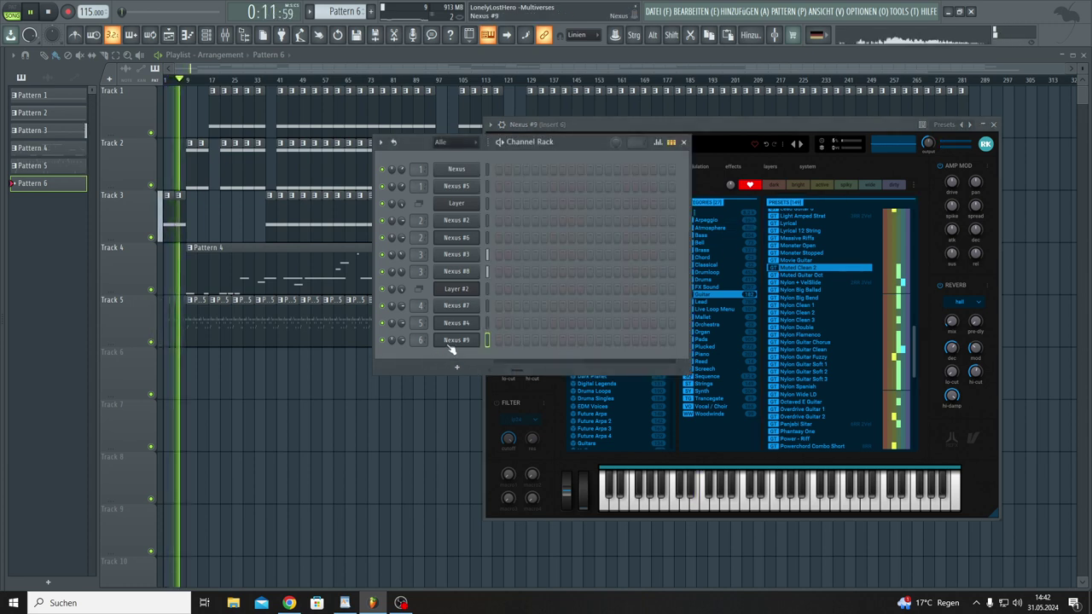
right_click(453, 343)
click(487, 341)
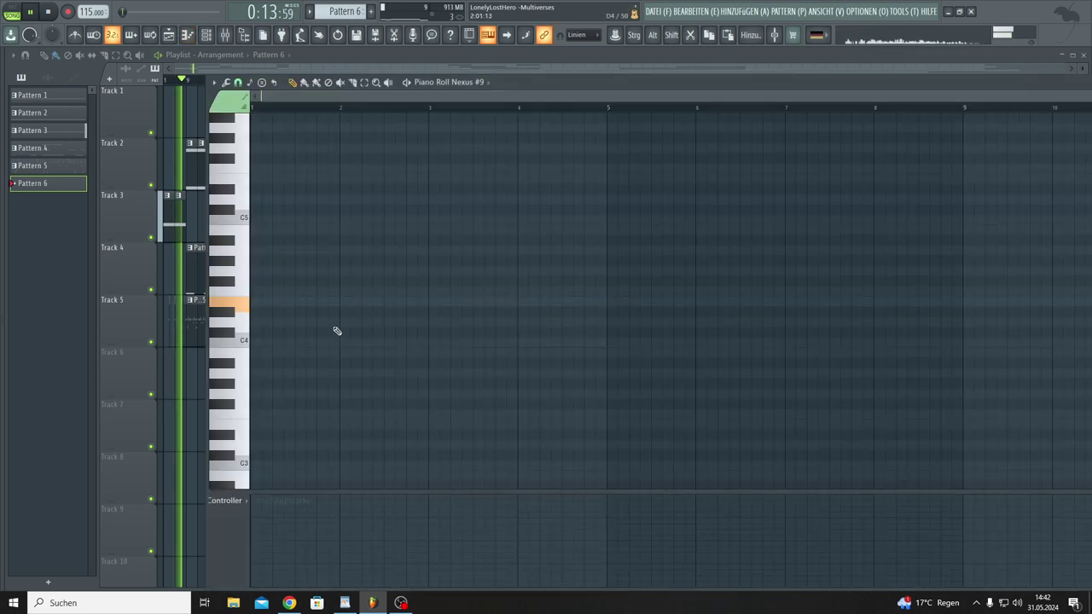
click(256, 304)
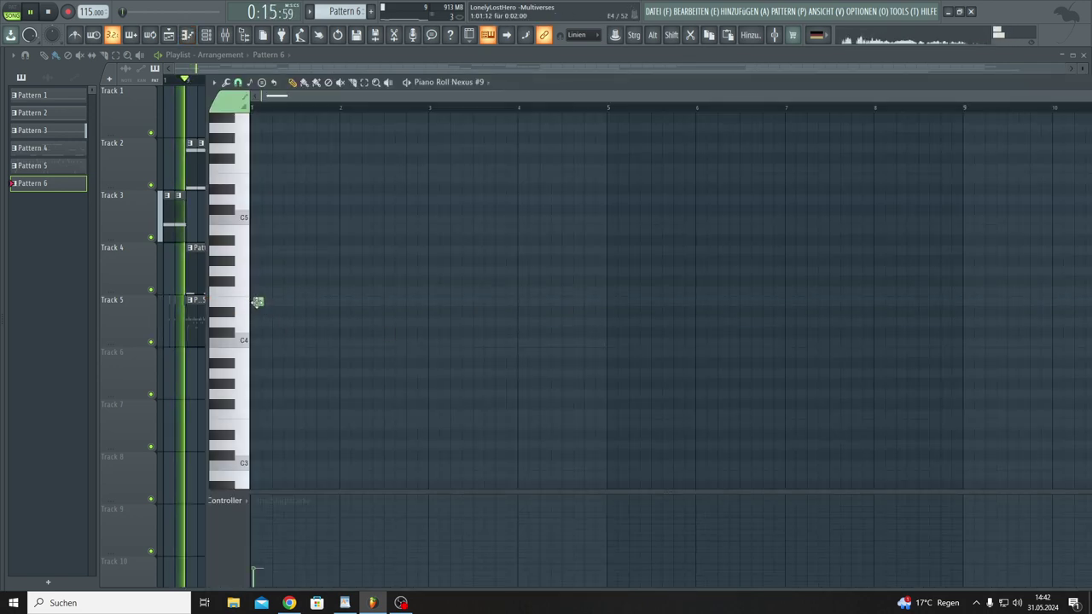
click(277, 304)
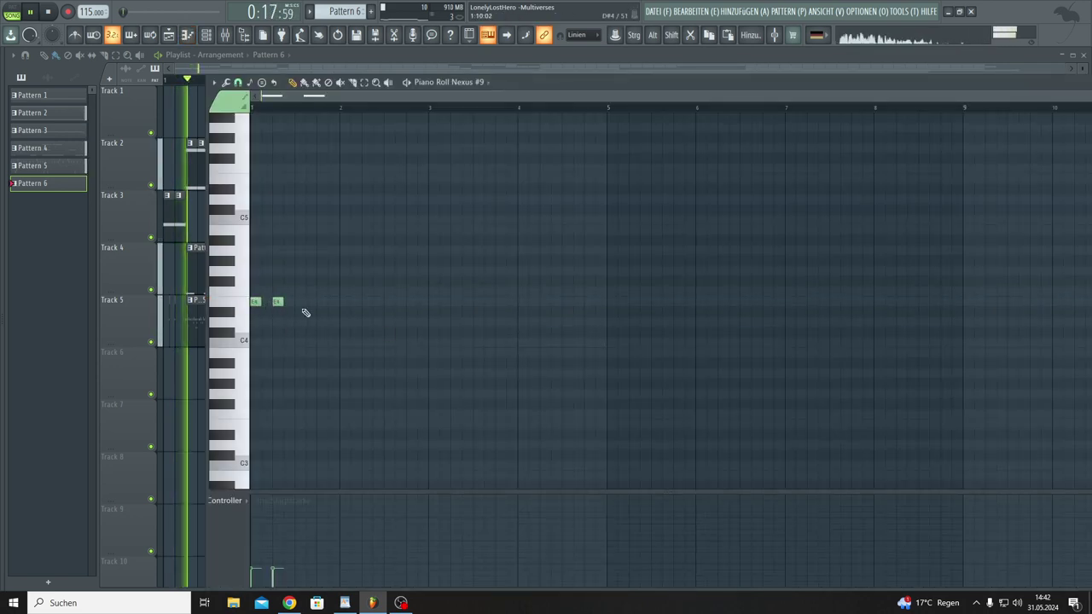
click(299, 304)
click(322, 304)
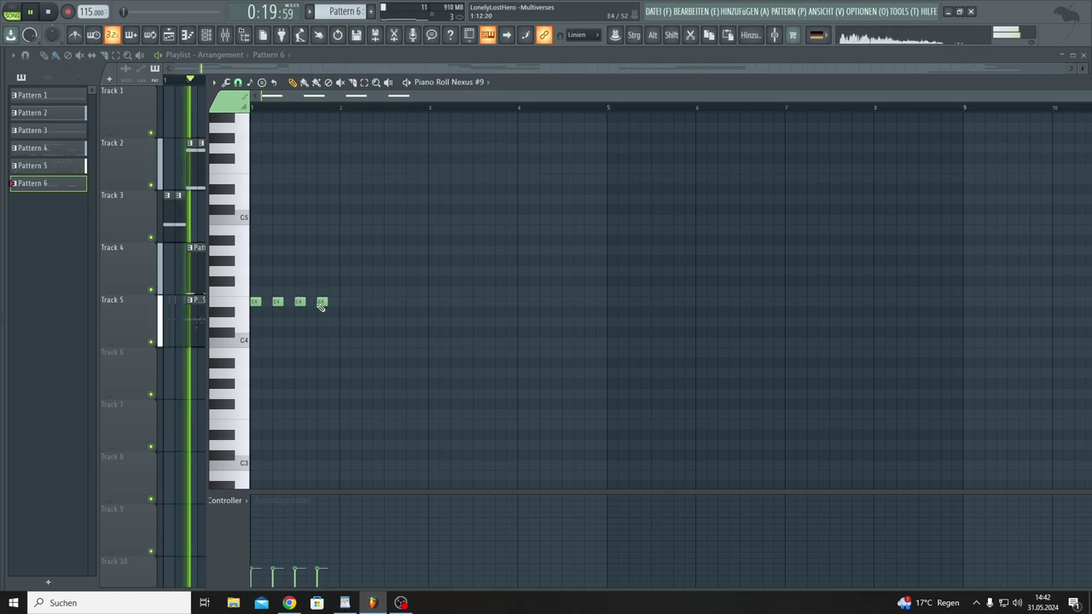
Step: Select every clip in the playlist and shift them all 12 bars later, so the arrangement begins at bar 13
key(F7)
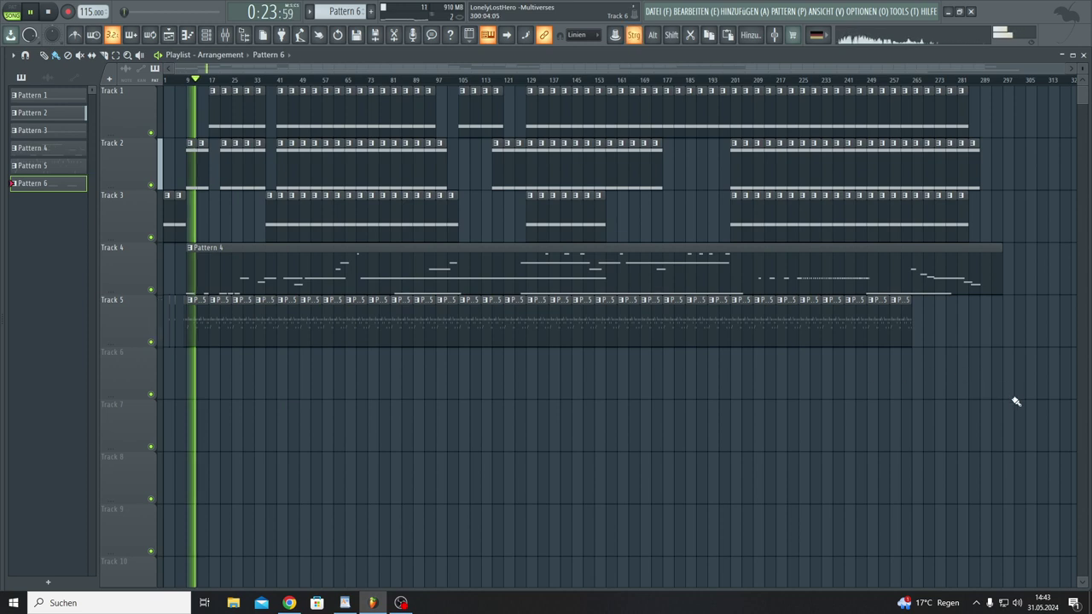
drag(1014, 402, 53, 106)
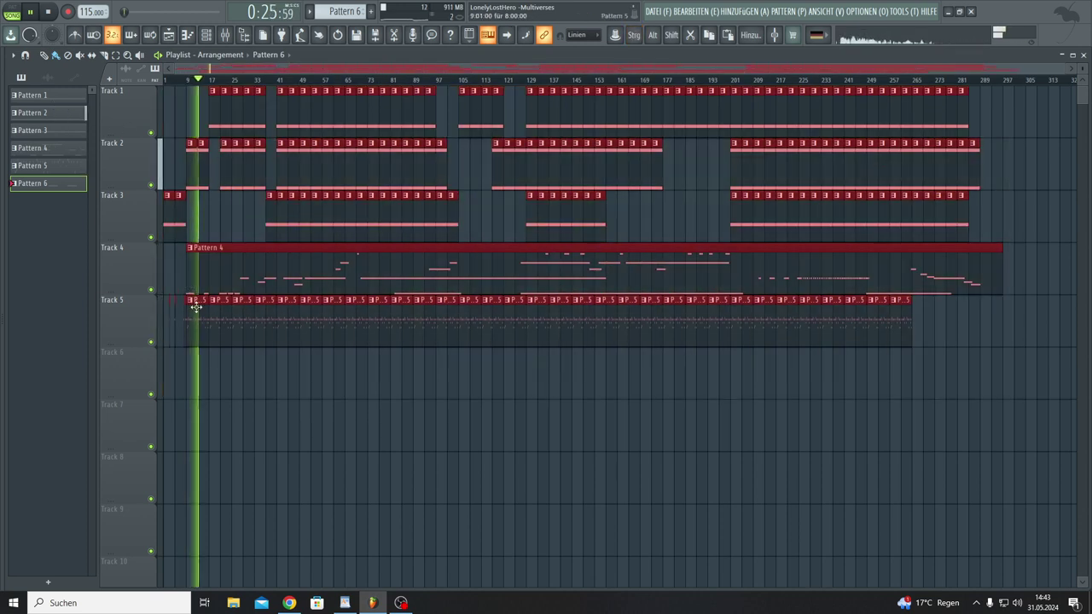
drag(194, 320, 227, 319)
click(227, 320)
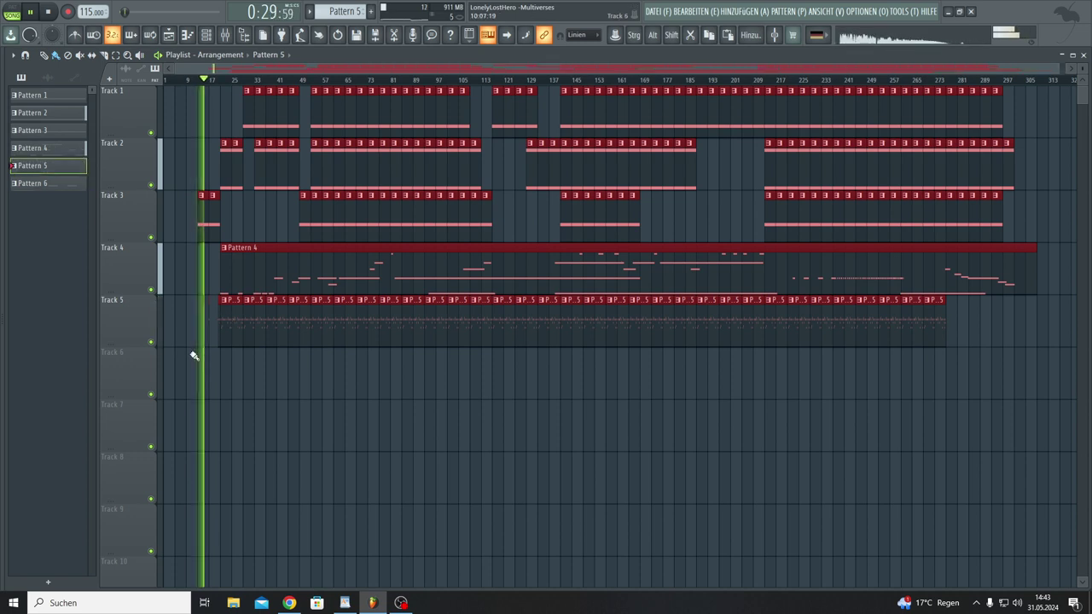
Step: Fill the first 18 bars of Track 6 with Pattern 6 clips and restart the song from the beginning
click(75, 186)
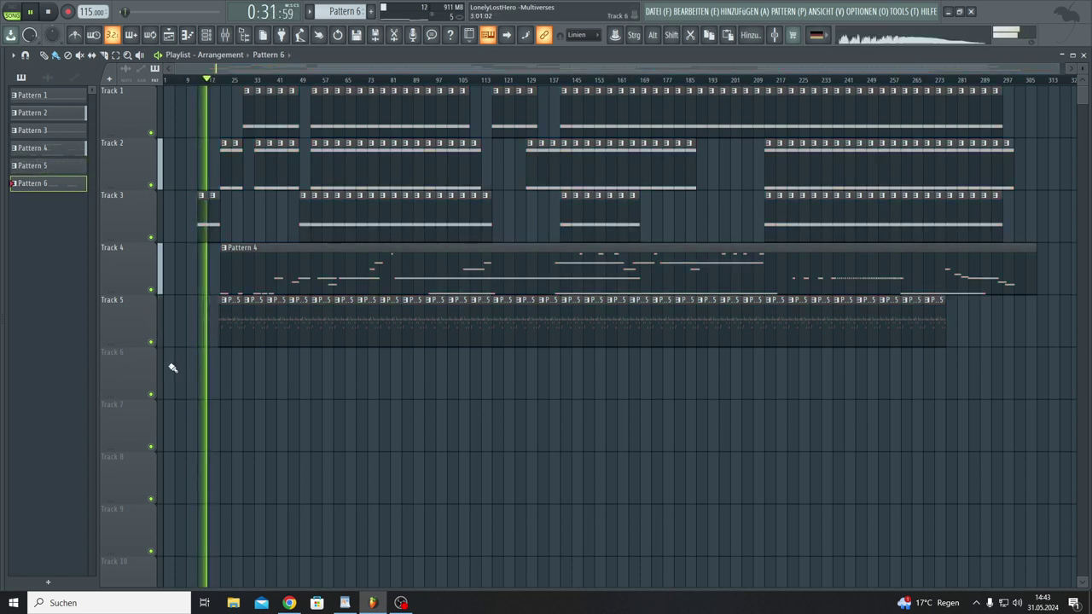
click(171, 363)
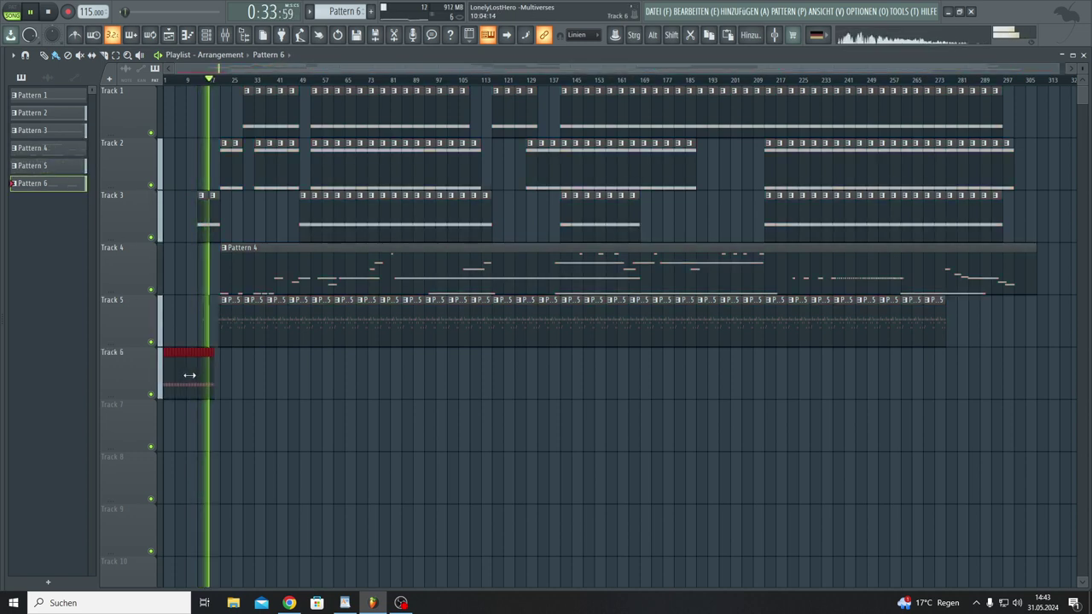
key(space)
key(space)
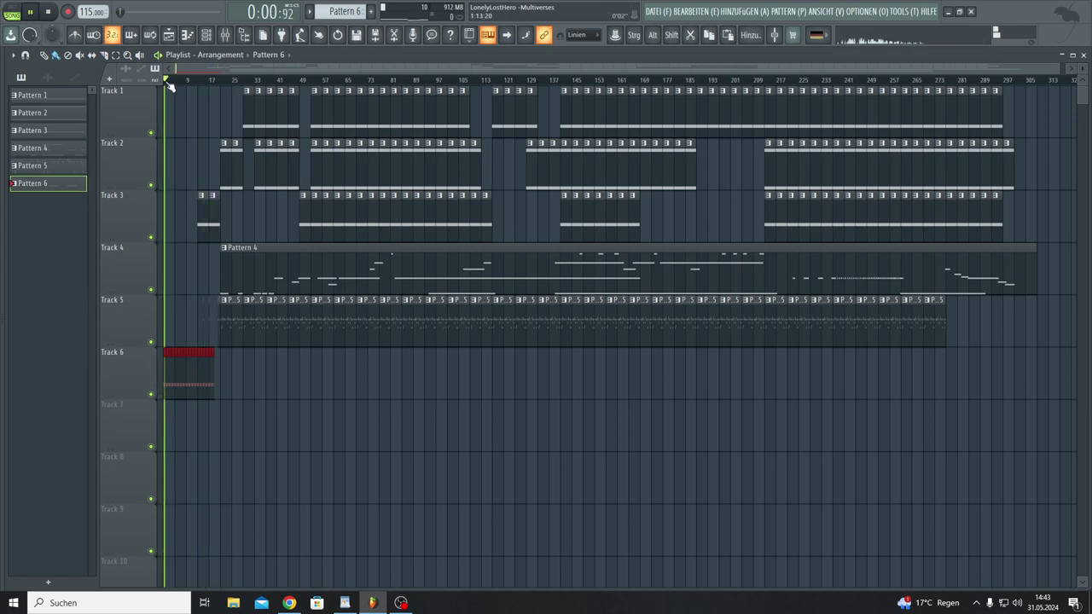
Step: Duplicate the 18-bar block of Pattern 6 clips repeatedly along Track 6 until it runs past the end of Pattern 4
scroll(170, 85, up, 5)
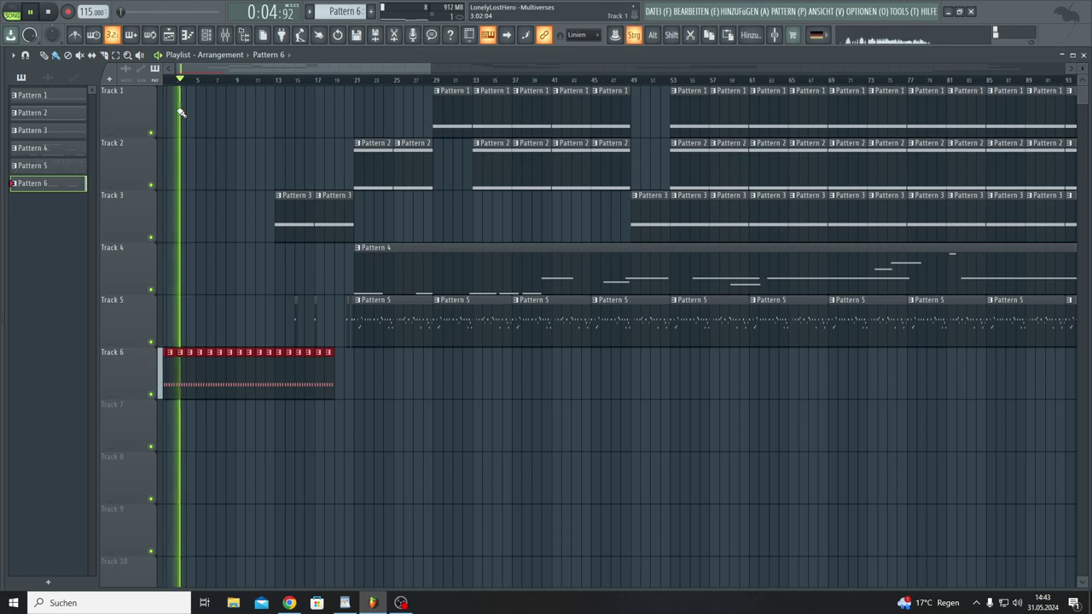
key(ctrl+b)
key(ctrl+b)
key(ctrl+b)
key(ctrl+b)
key(ctrl+b)
key(ctrl+b)
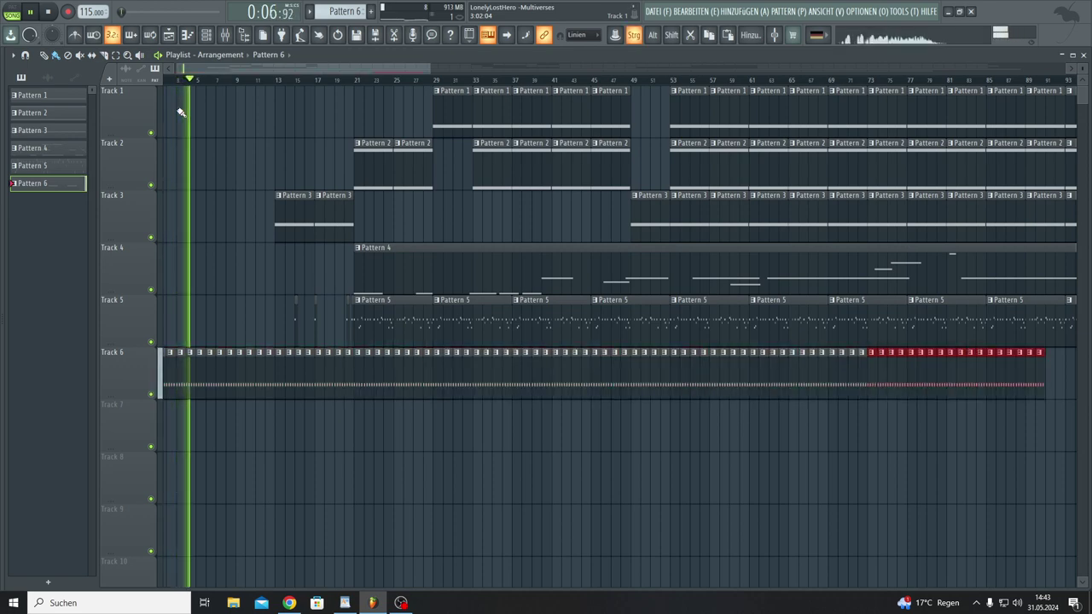
key(ctrl+b)
key(ctrl+b)
key(ctrl+b)
key(ctrl+b)
key(ctrl+b)
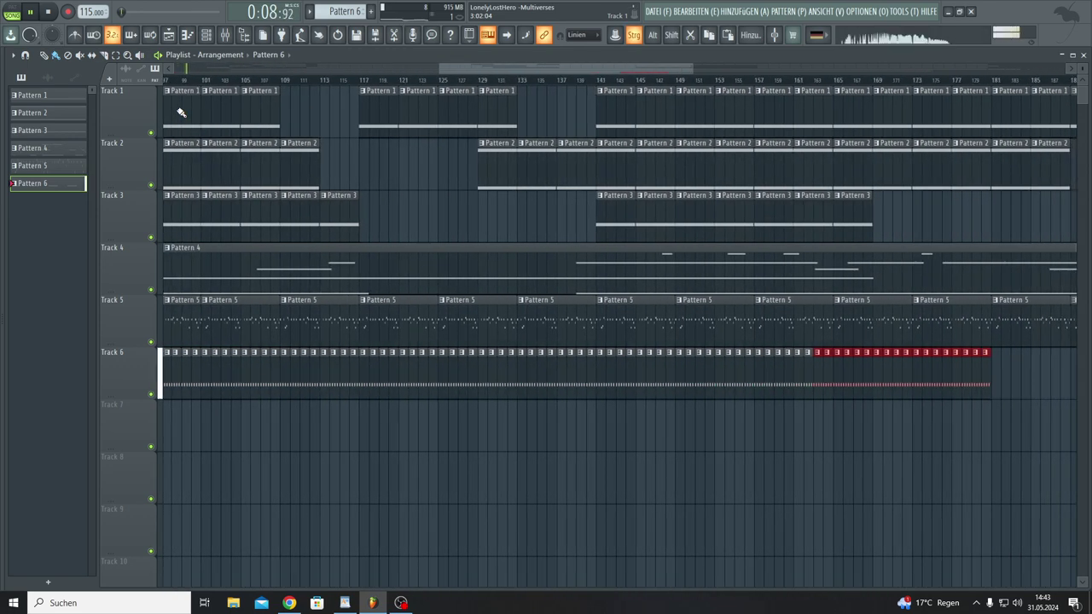
key(ctrl+b)
key(ctrl+b)
key(ctrl+b)
key(ctrl+b)
key(ctrl+b)
key(ctrl+b)
key(ctrl+b)
key(ctrl+b)
key(ctrl+b)
key(ctrl+b)
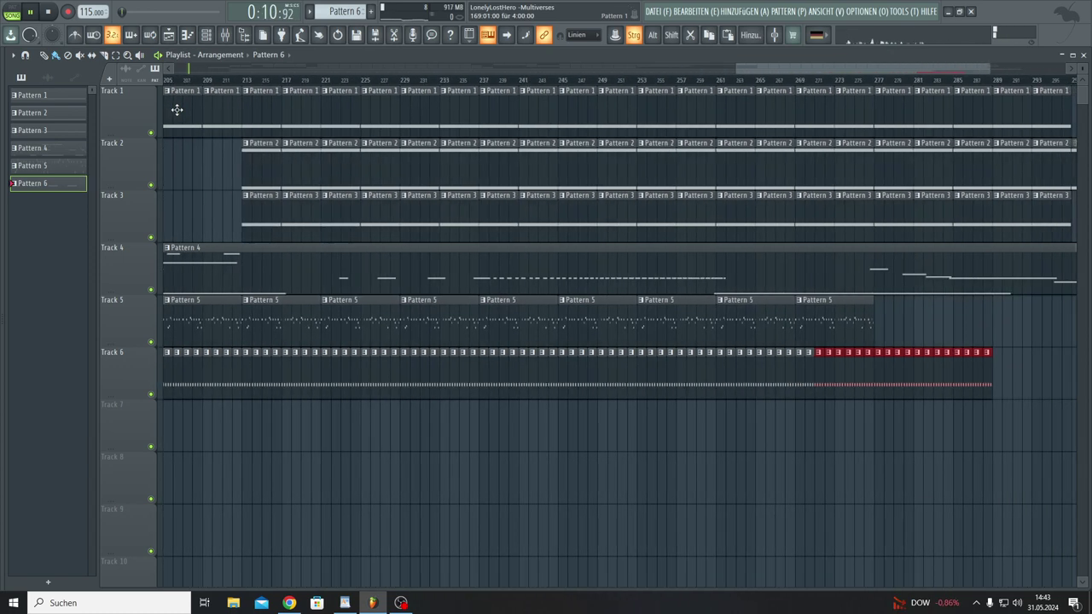
key(ctrl+b)
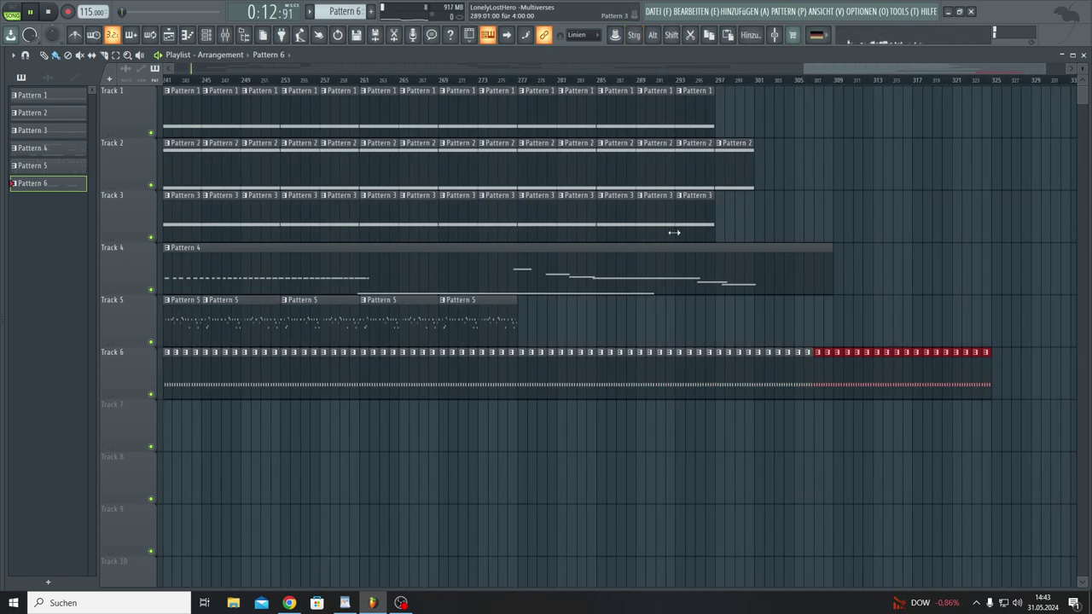
Step: Delete the surplus Pattern 6 clips after bar 303 on Track 6
click(981, 252)
right_click(888, 376)
right_click(833, 386)
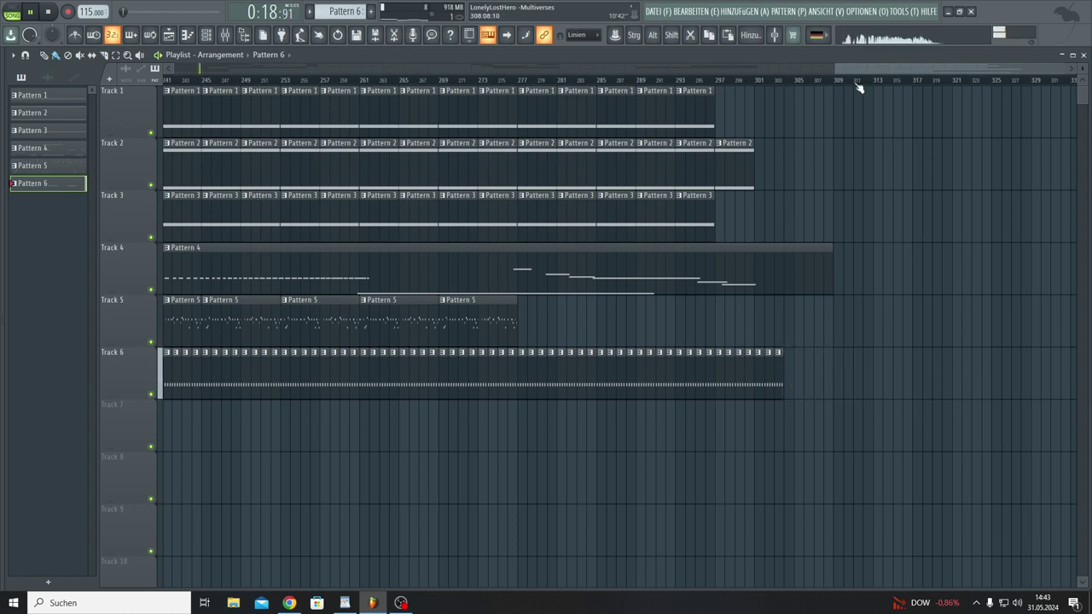
drag(868, 70, 191, 72)
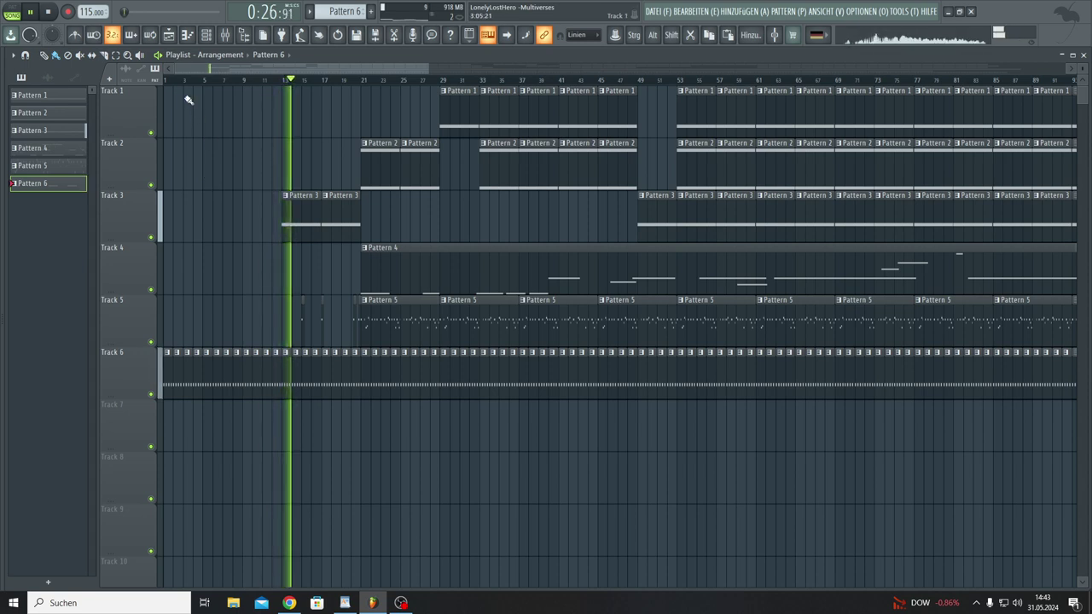
Step: Clone the Nexus #9 channel and route the copy to mixer track 7
click(206, 35)
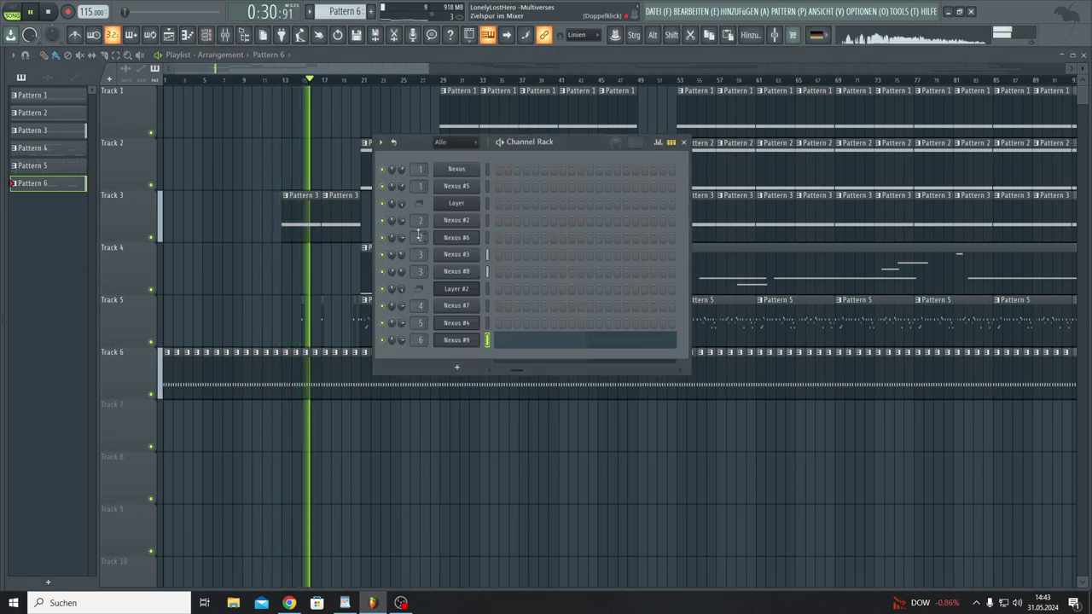
click(456, 367)
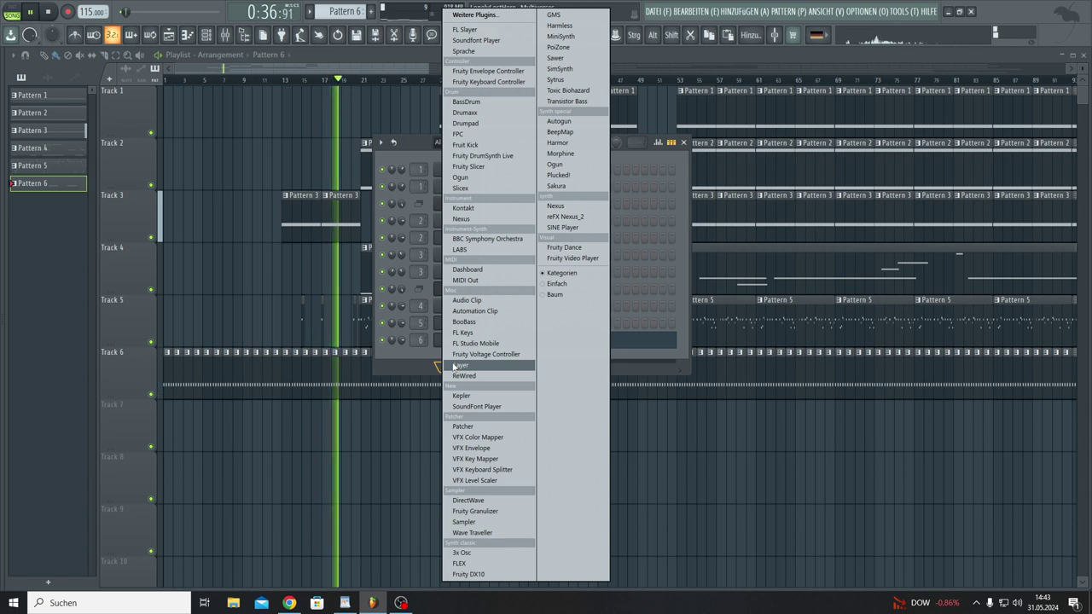
click(419, 355)
right_click(469, 339)
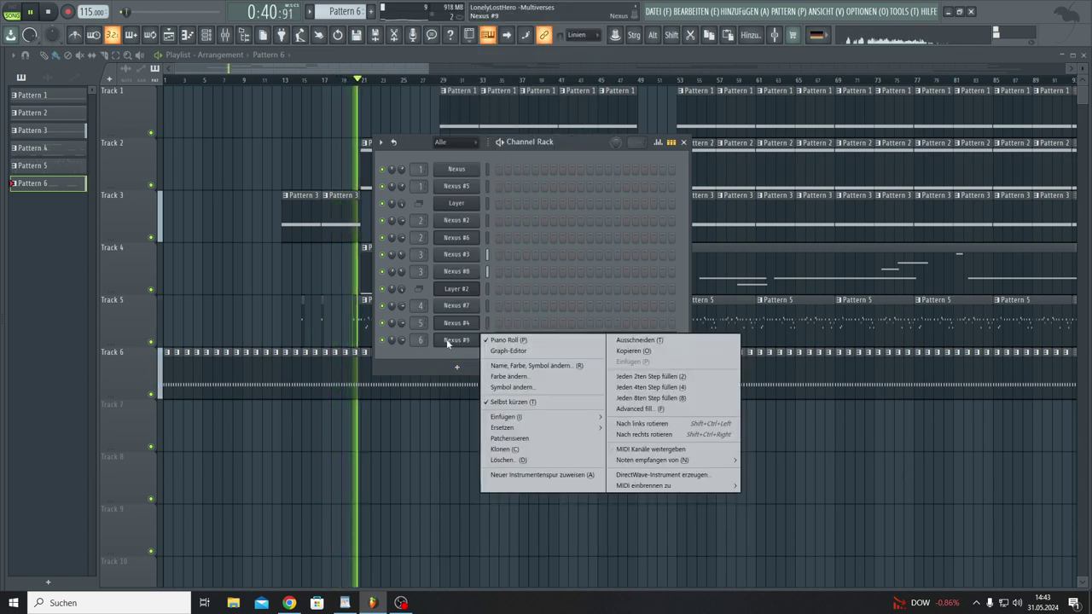
click(513, 449)
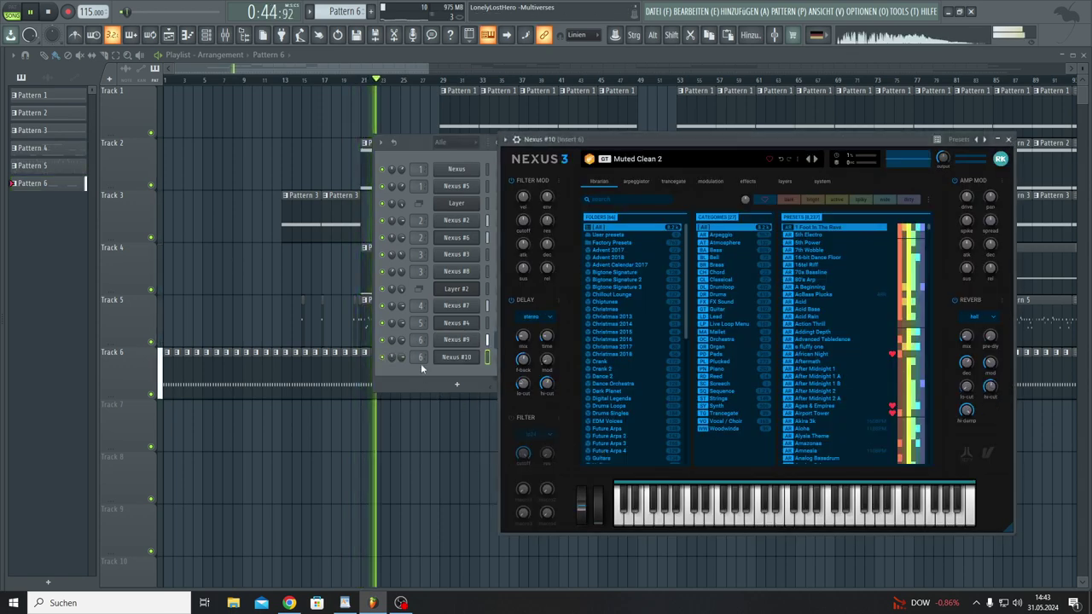
mouse_move(420, 358)
mouse_down()
mouse_move(421, 346)
mouse_move(421, 357)
mouse_up()
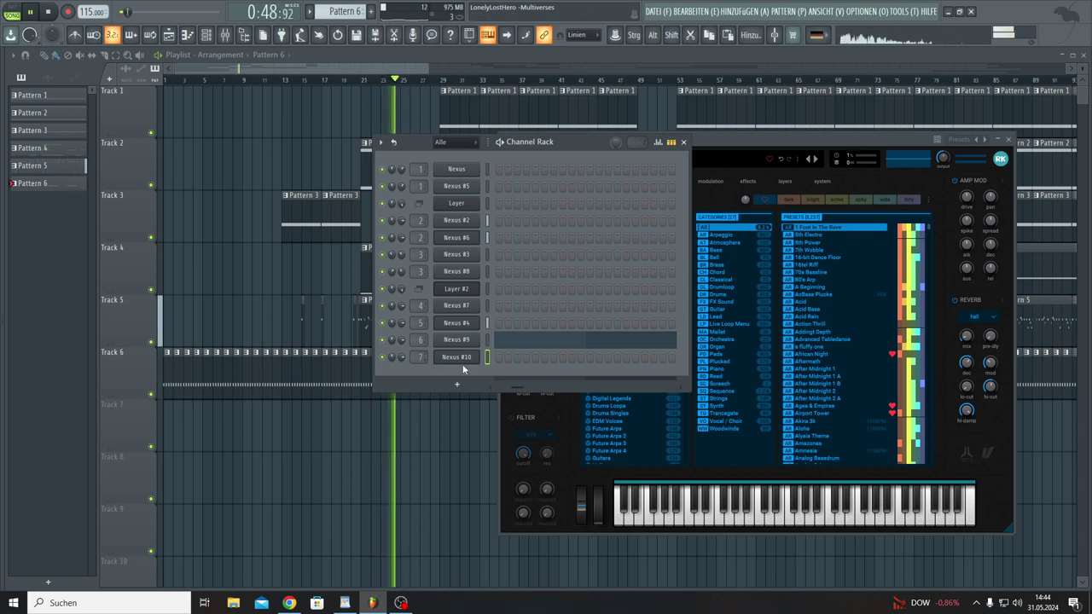
Step: Clone the Nexus #10 channel and clear the copy's mixer track number so that it routes to the master
right_click(460, 358)
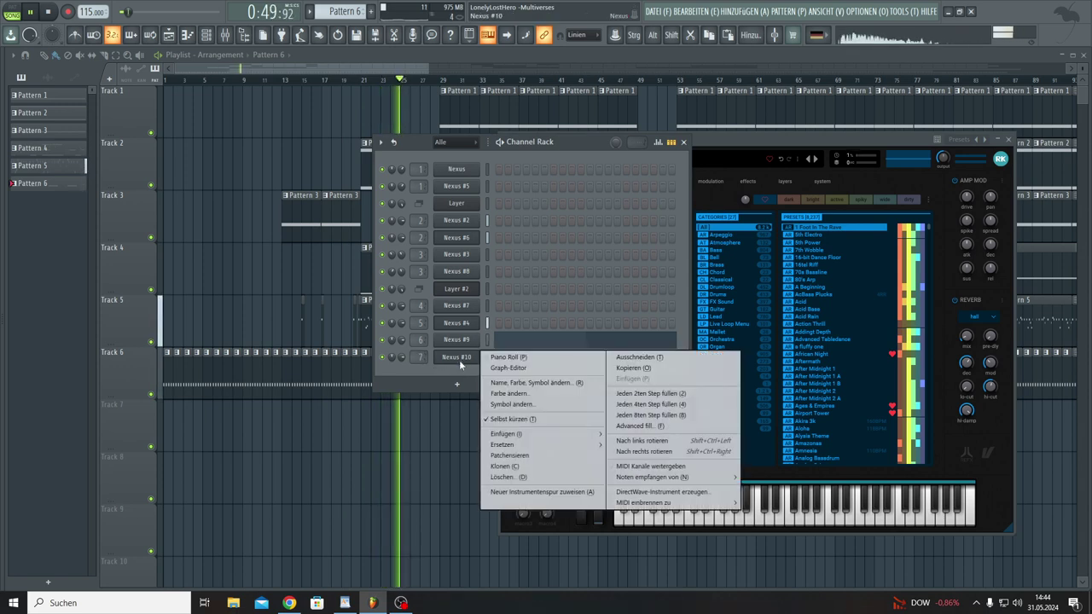
click(504, 467)
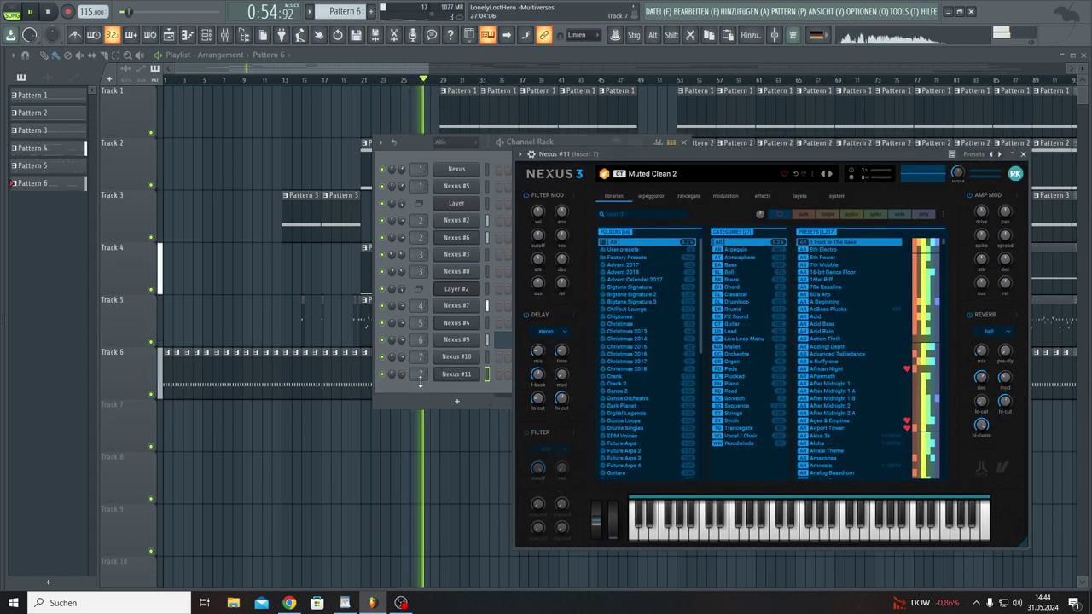
click(422, 400)
Step: Clone the Nexus #11 channel, and clone the resulting copy once more
right_click(454, 377)
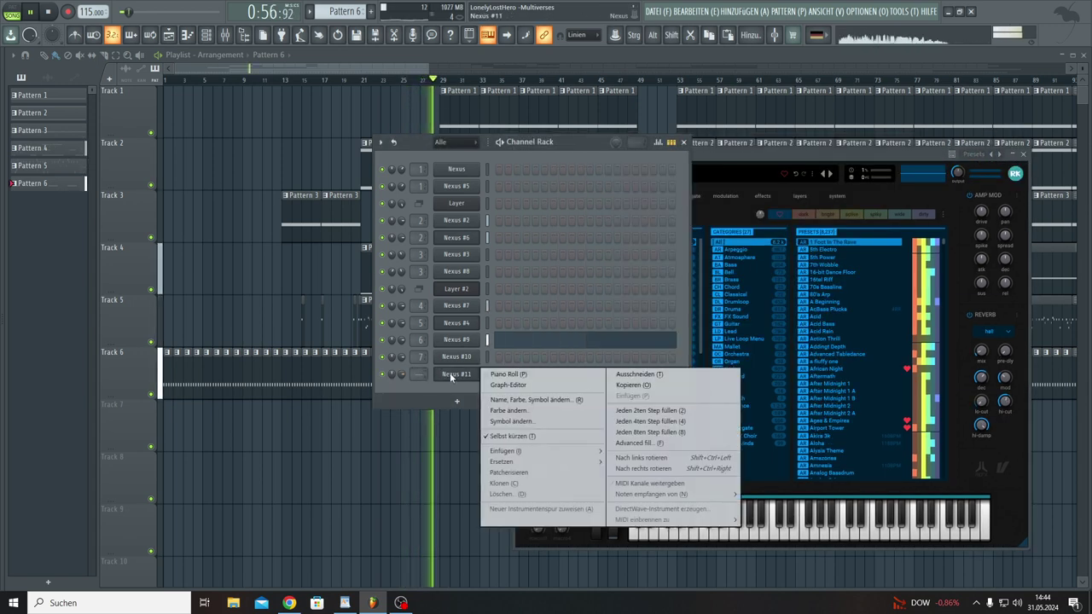
click(494, 484)
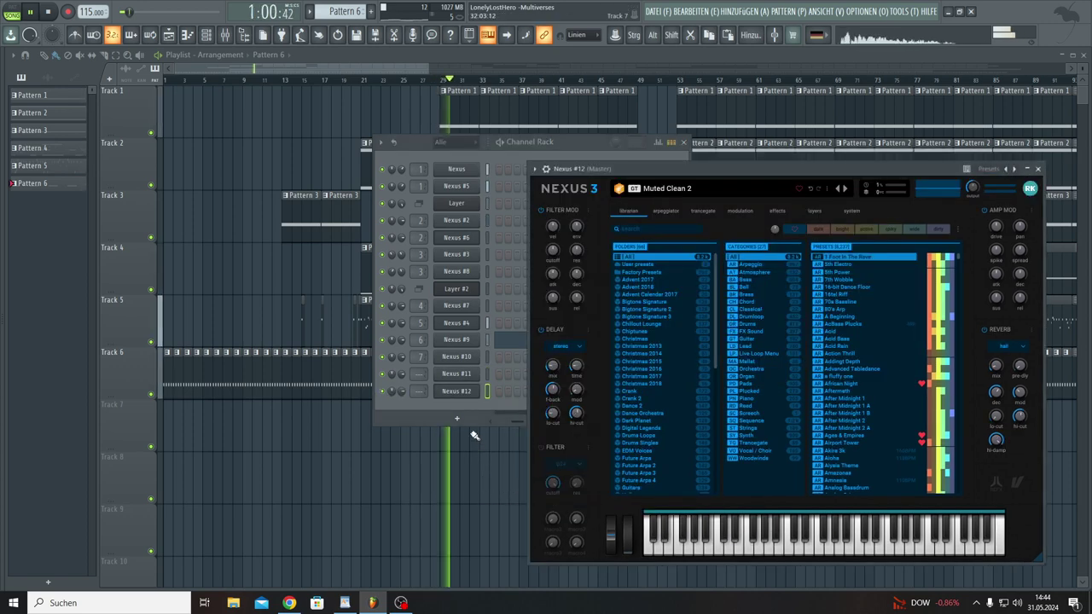
right_click(454, 391)
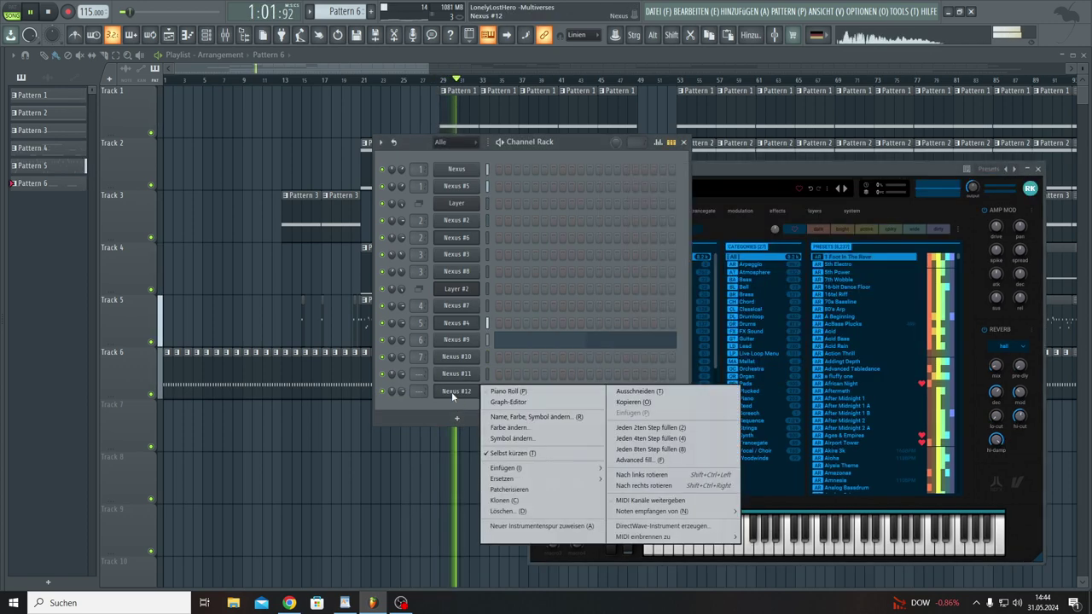
click(501, 501)
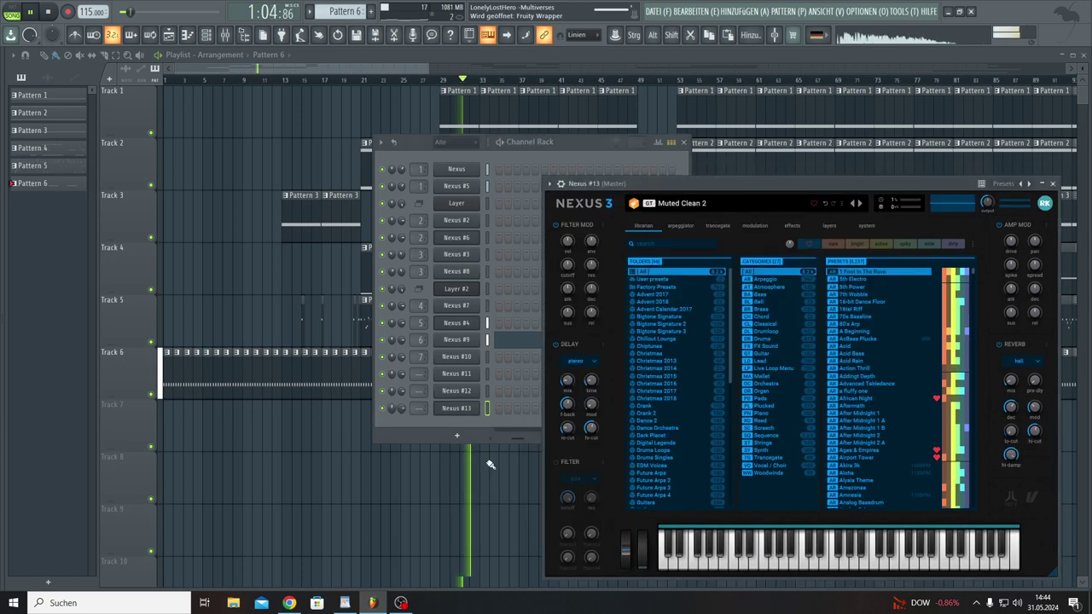
Step: Look at the system settings of Nexus #13, return to its preset library, and open the Nexus #10 instrument
click(867, 226)
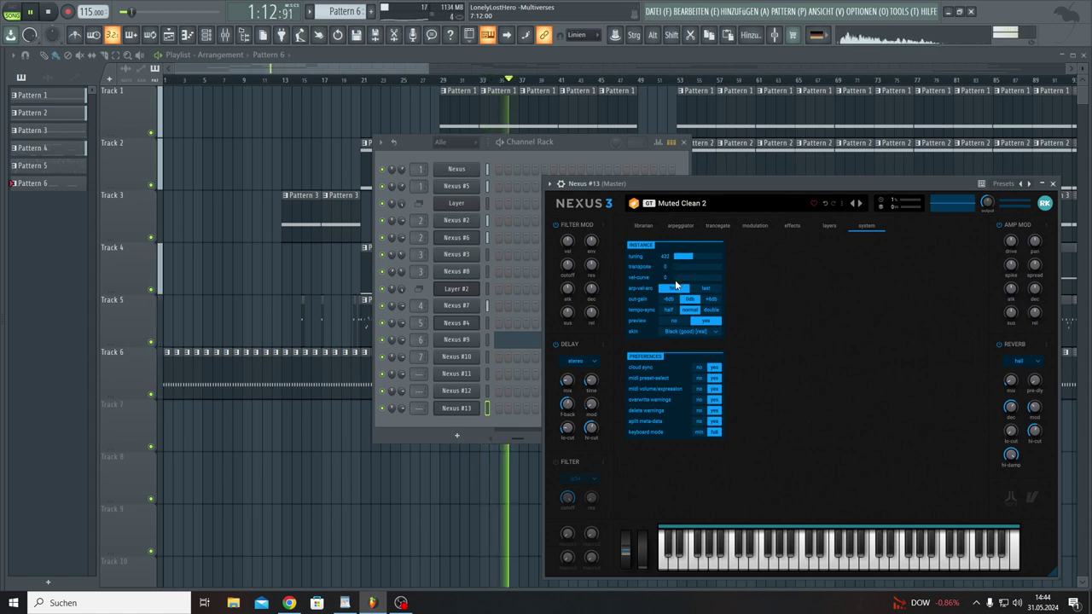
click(645, 226)
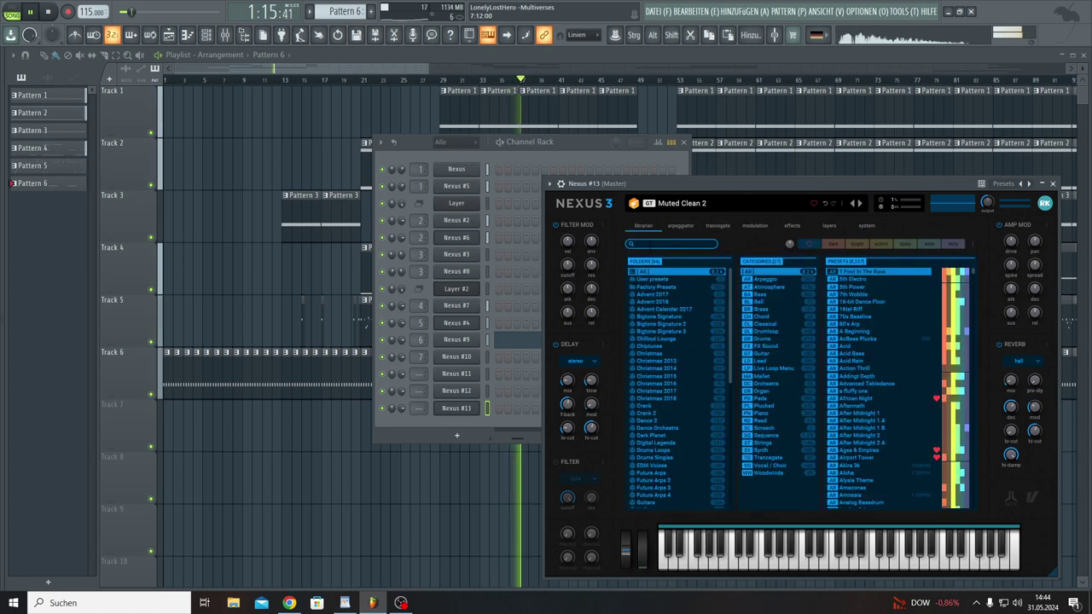
click(466, 359)
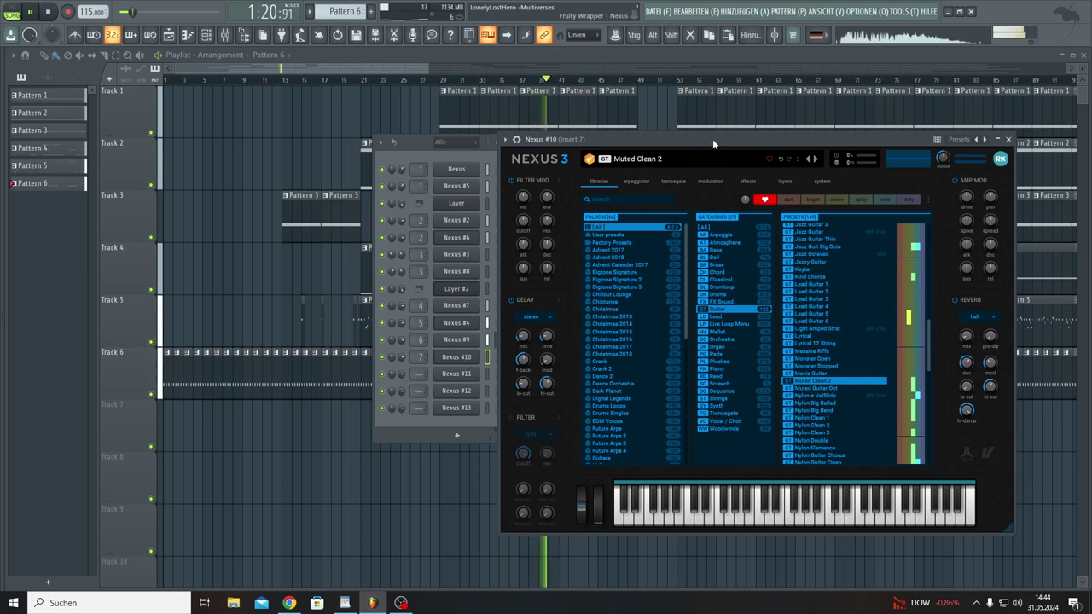
Step: Create a new empty Pattern 7 and place the Nexus #10 instrument beside the channel rack
drag(712, 139, 730, 195)
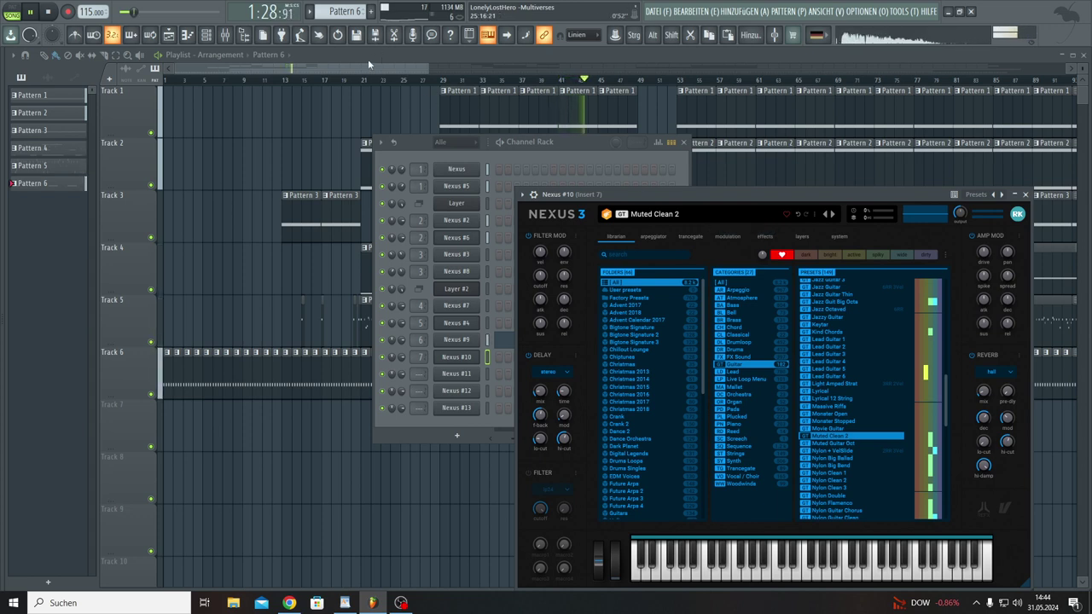
key(F4)
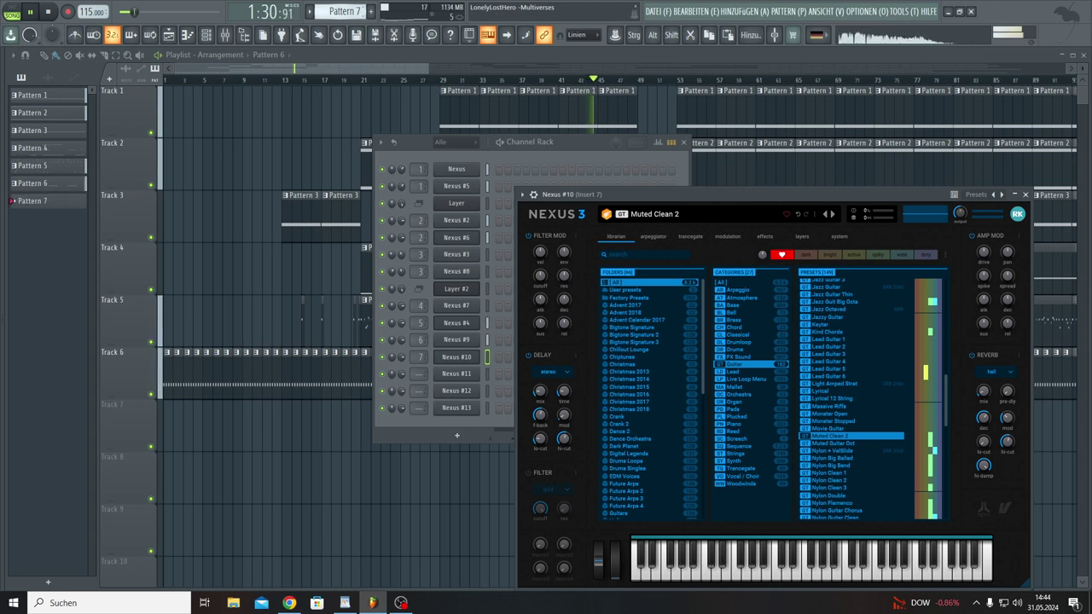
drag(574, 143, 414, 126)
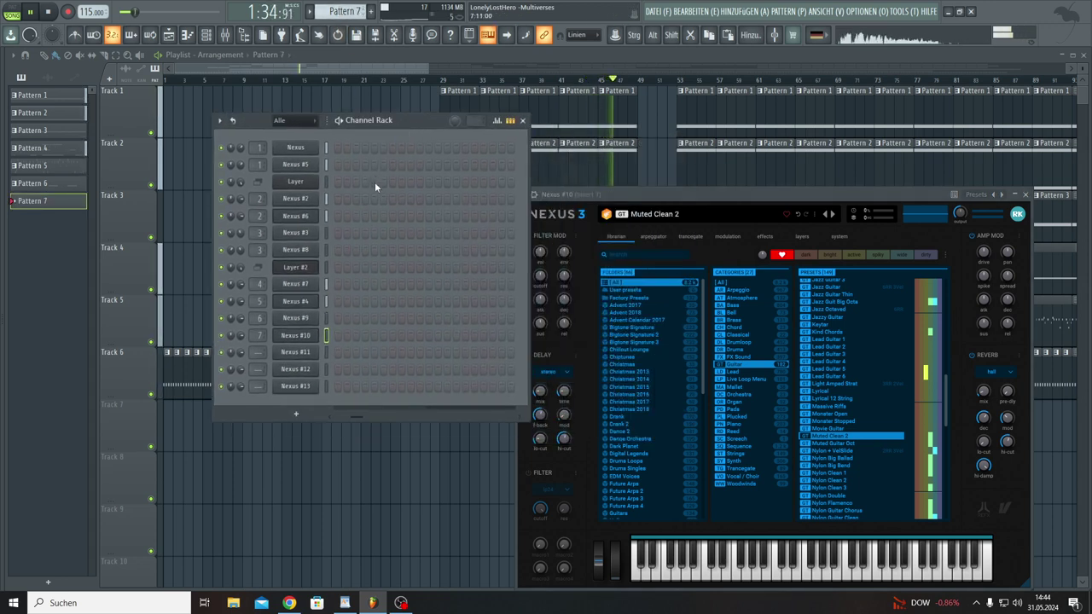
click(297, 335)
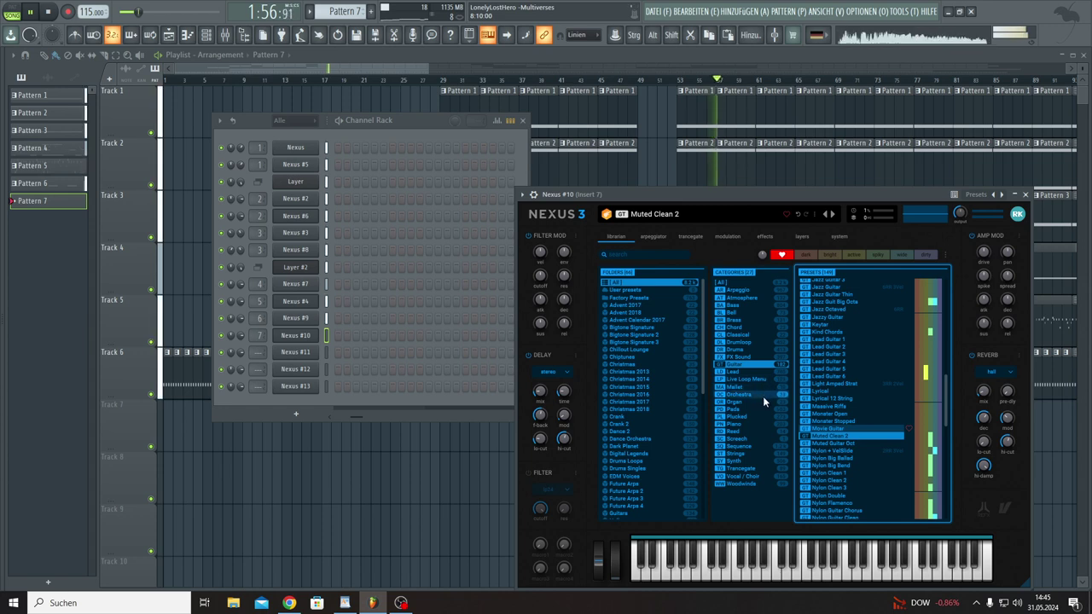
Step: Show the Strings category in the Nexus #10 preset library with the favourites filter turned off
click(752, 453)
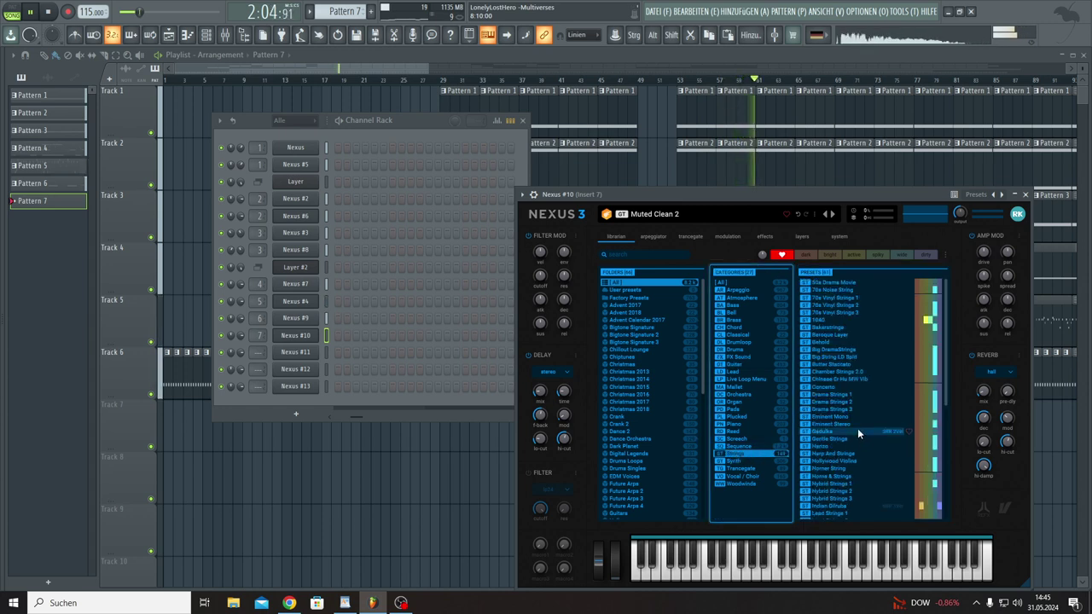
click(792, 254)
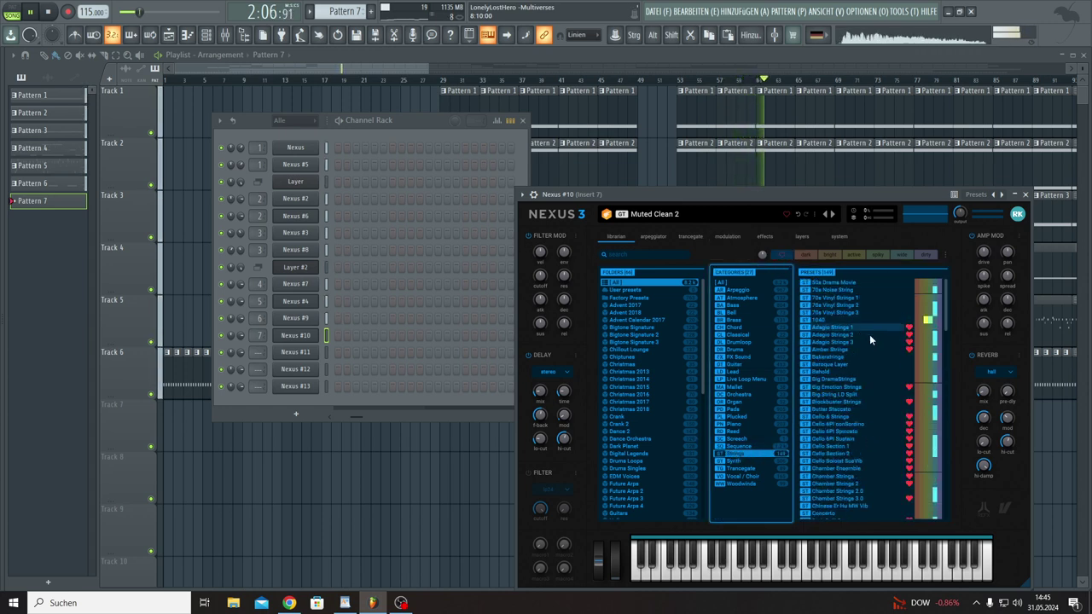
scroll(880, 345, down, 3)
scroll(881, 345, down, 2)
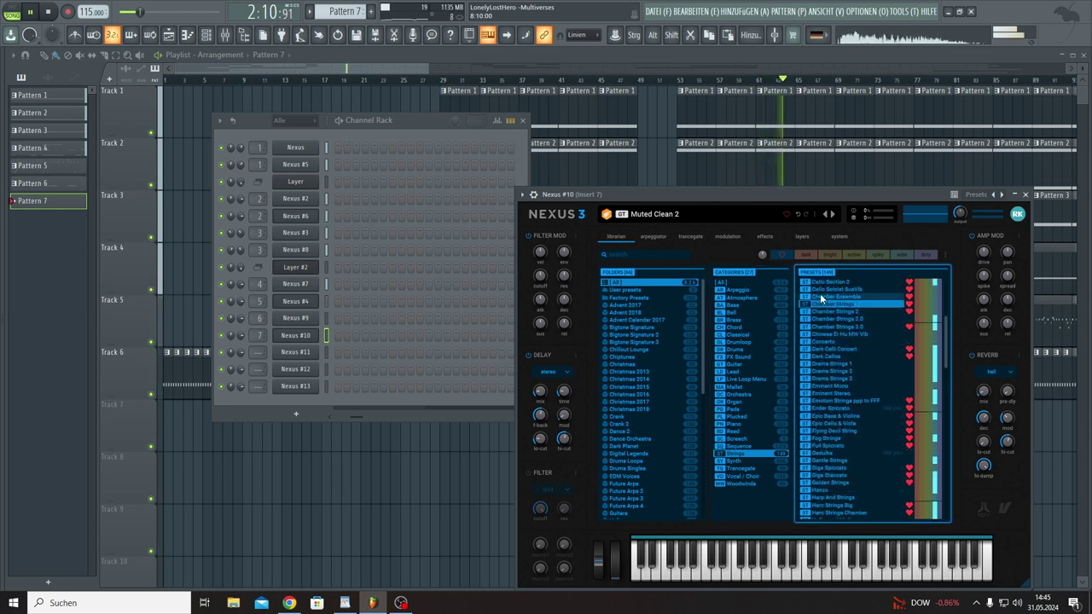
Step: Load the Cello Soloist SusVib preset in Nexus #10 to try its sound
click(820, 291)
scroll(821, 294, up, 2)
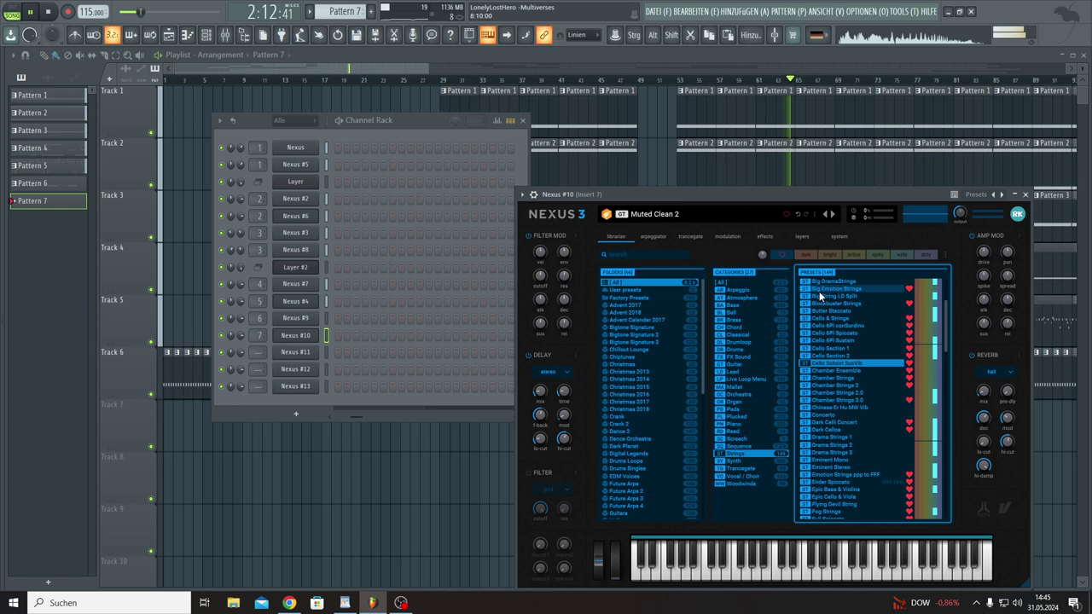
double_click(808, 363)
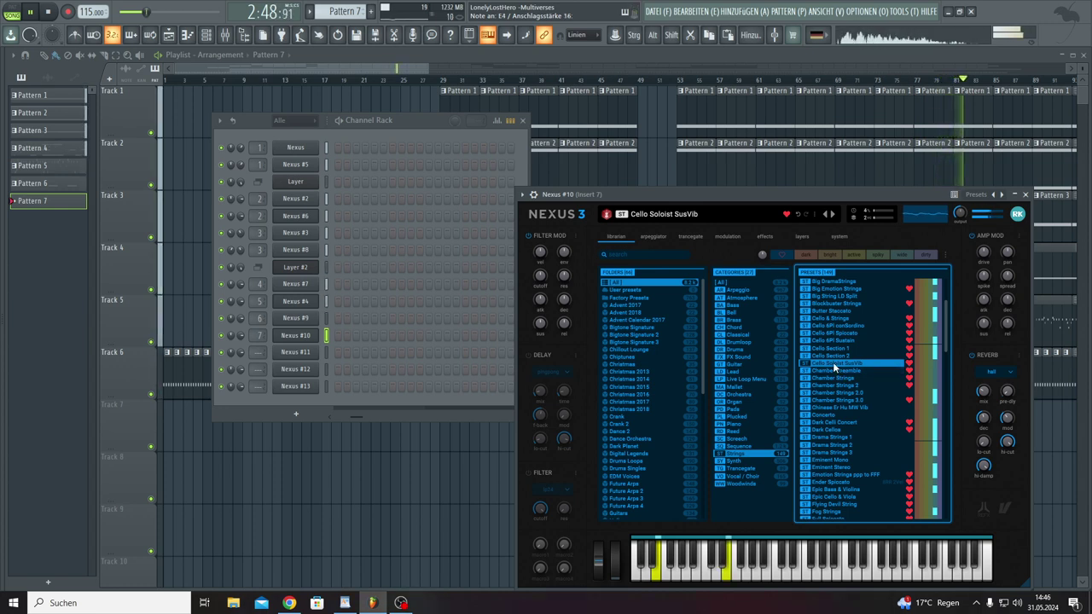
Step: Look through the rest of the Strings presets in Nexus #10 for a suitable string sound
scroll(827, 433, down, 3)
click(827, 428)
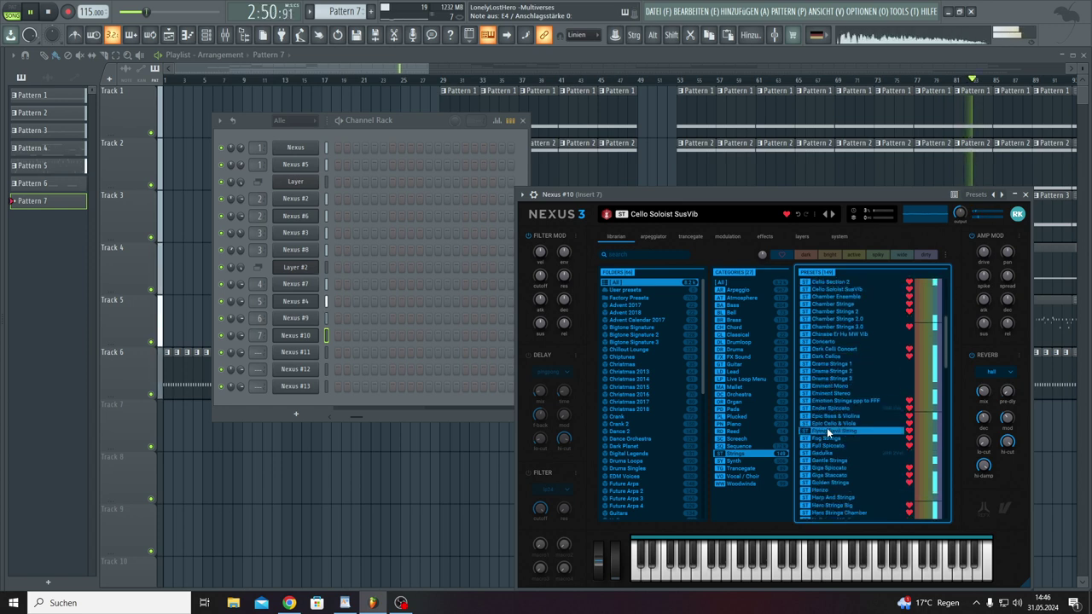
click(811, 422)
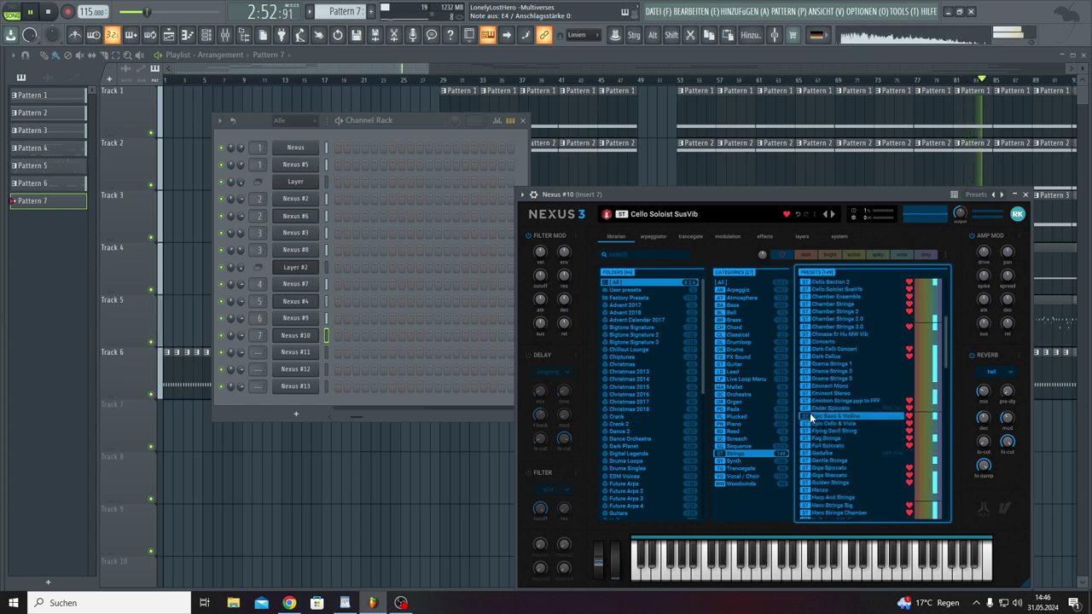
click(816, 394)
scroll(817, 397, down, 4)
scroll(817, 397, down, 5)
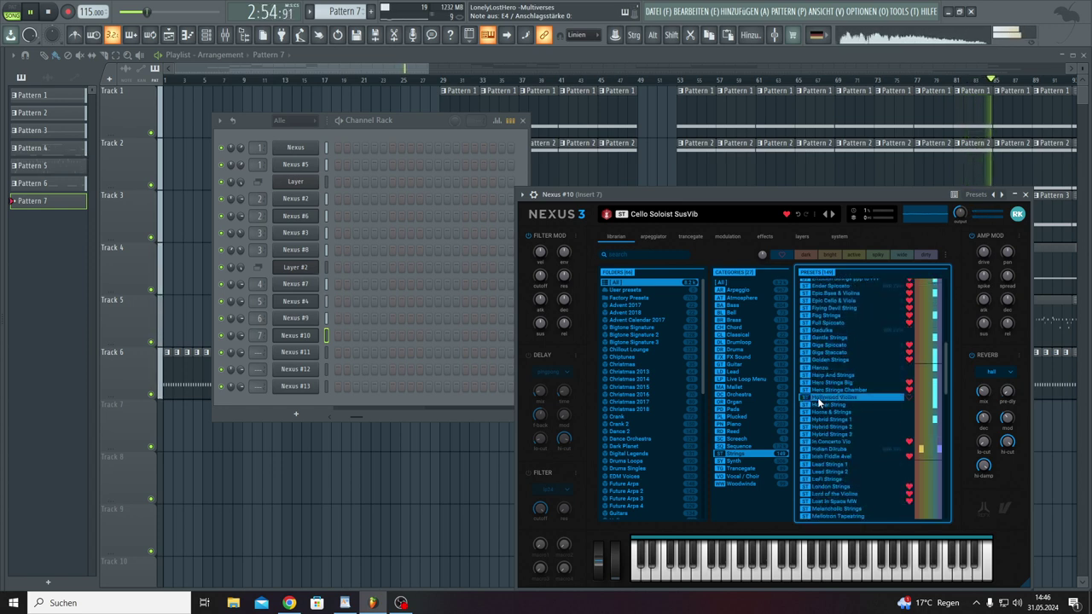
click(818, 398)
scroll(817, 397, down, 1)
scroll(818, 398, down, 2)
click(818, 398)
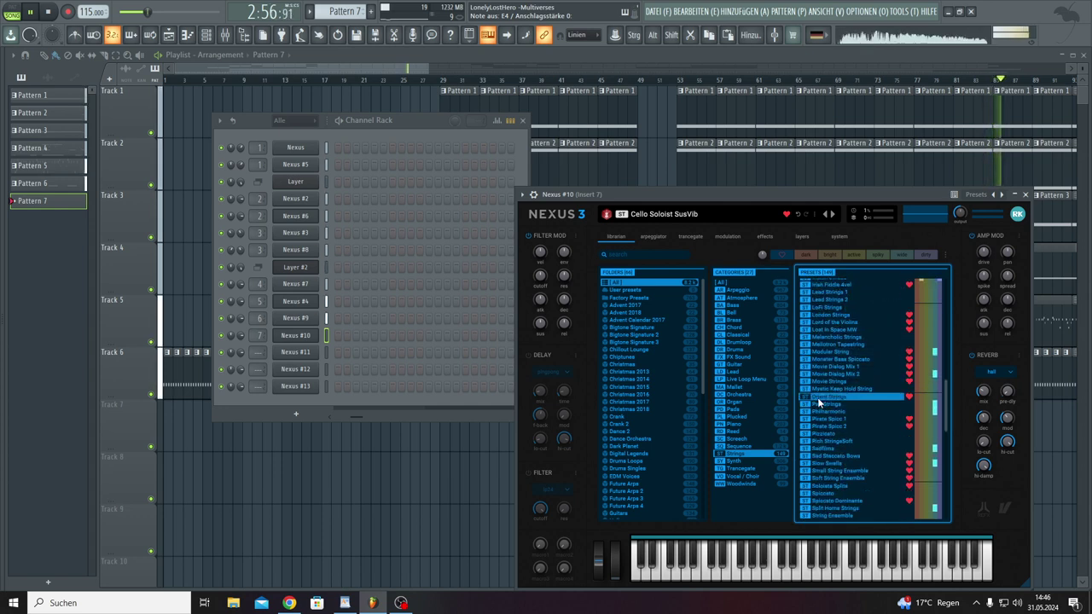
scroll(817, 398, down, 4)
click(816, 380)
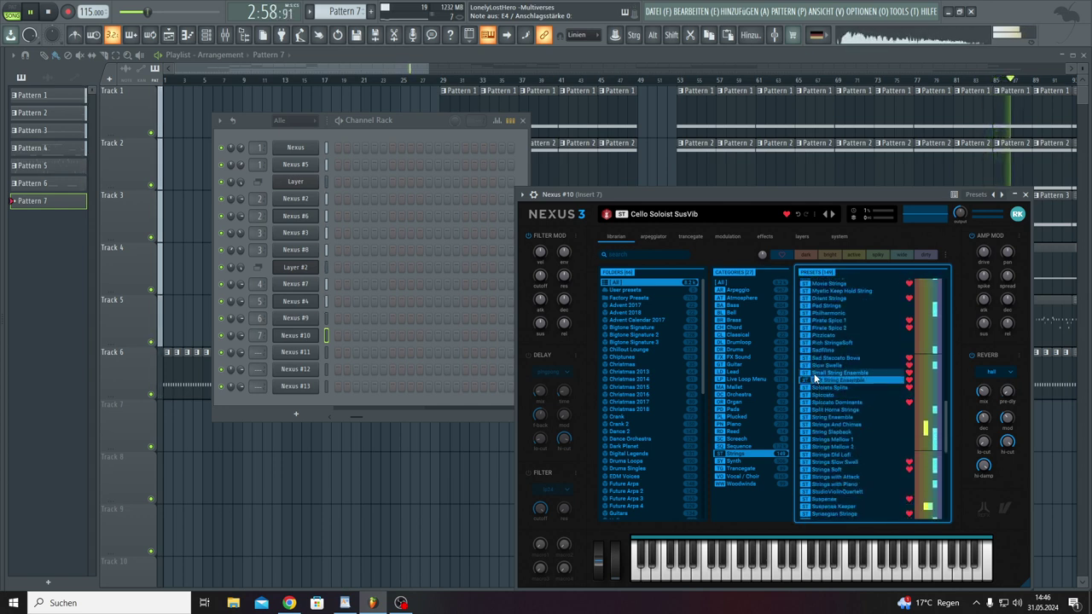
click(816, 365)
click(817, 350)
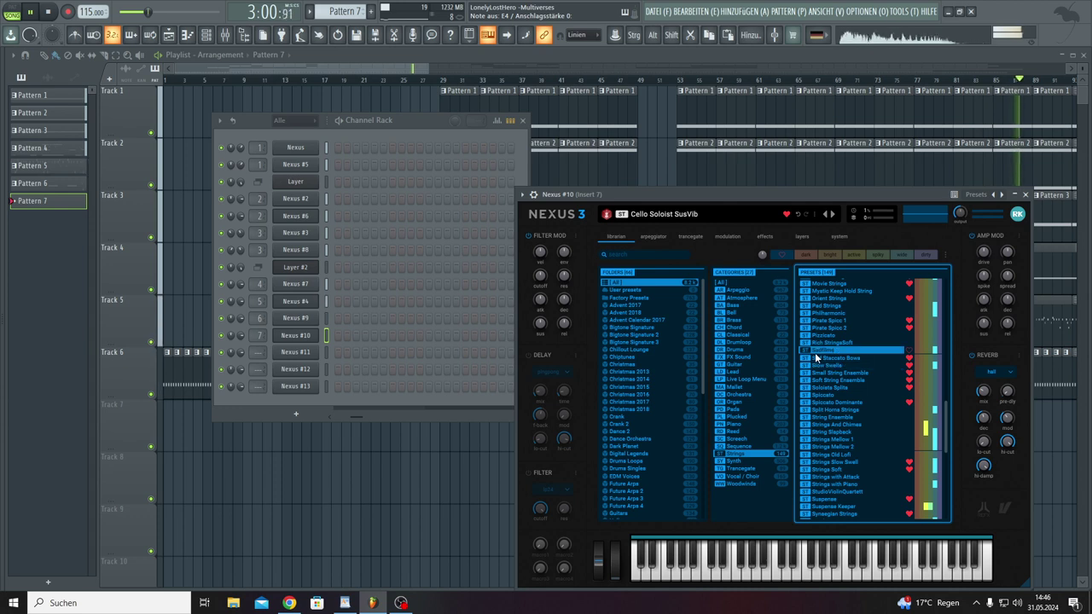
click(816, 327)
click(817, 306)
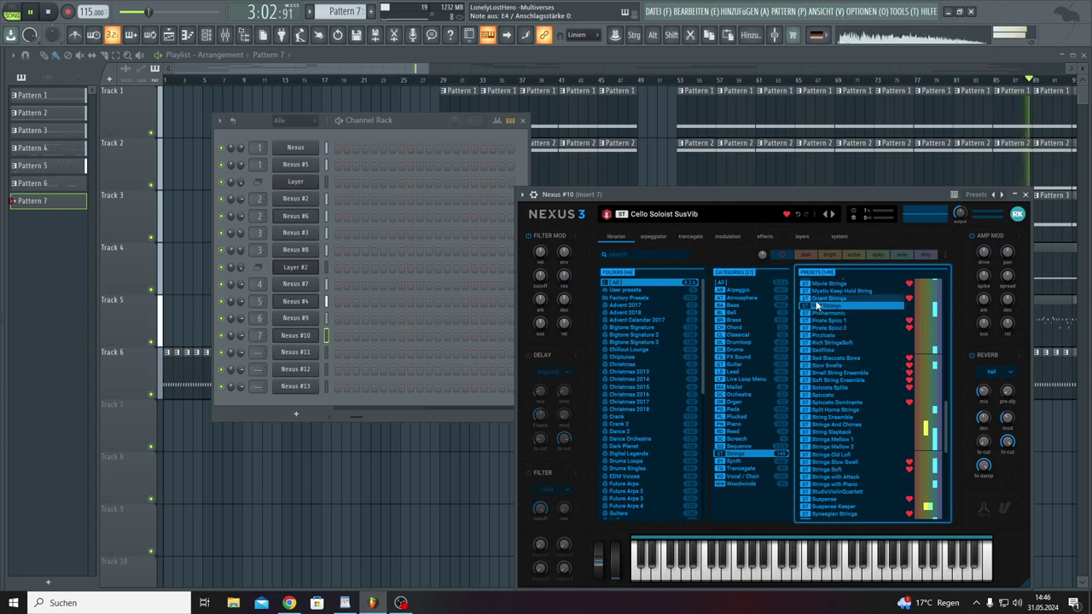
click(825, 440)
scroll(825, 440, down, 2)
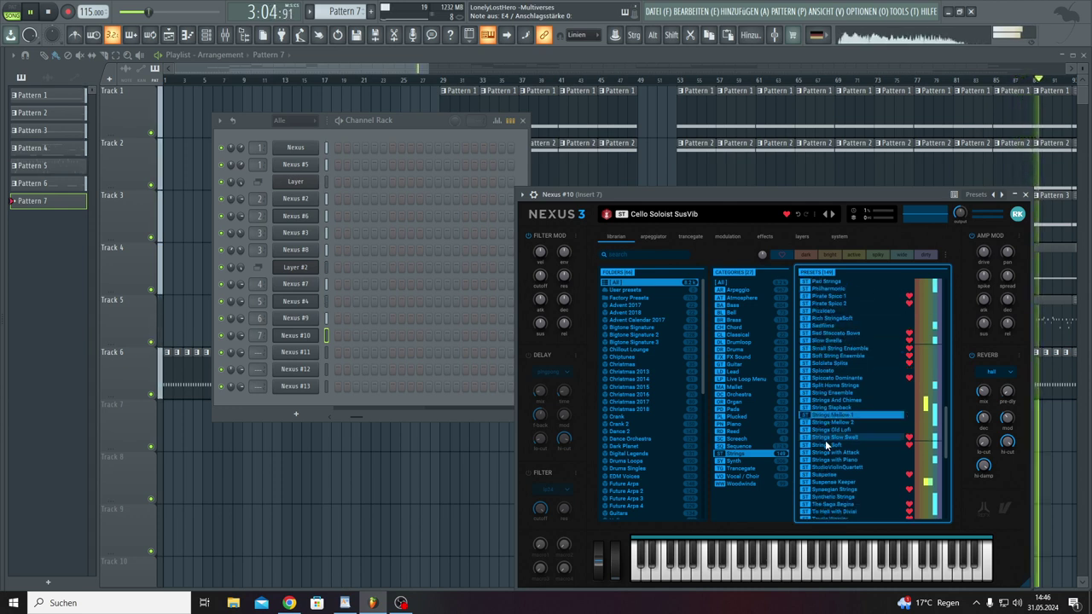
click(818, 418)
scroll(818, 418, down, 2)
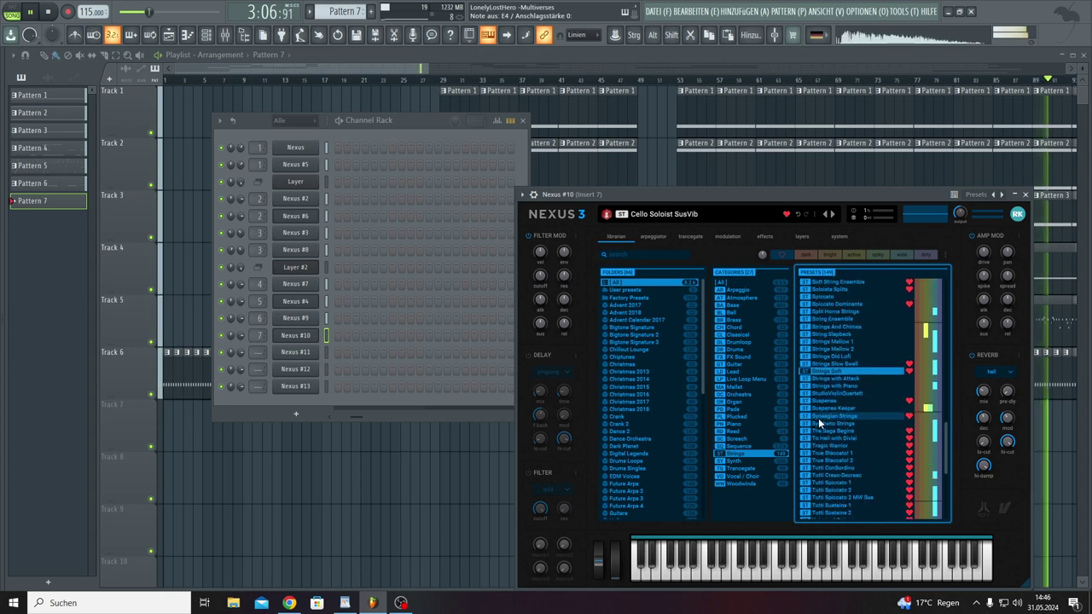
click(818, 418)
click(819, 424)
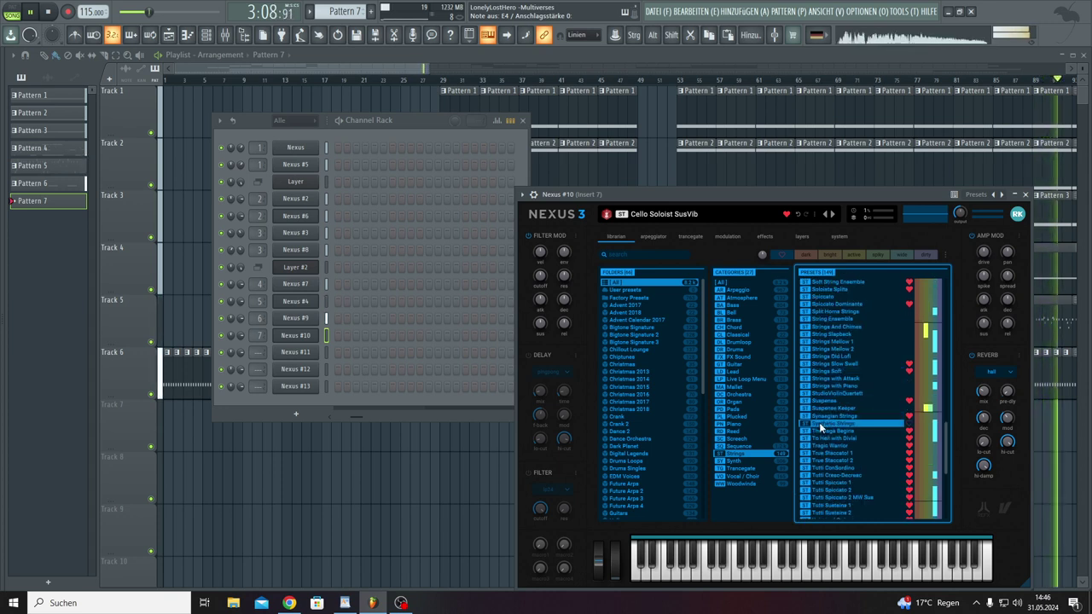
Step: Load the Tragic Warrior strings preset in Nexus #10 and set its reverb type to space
click(823, 432)
click(823, 439)
click(822, 445)
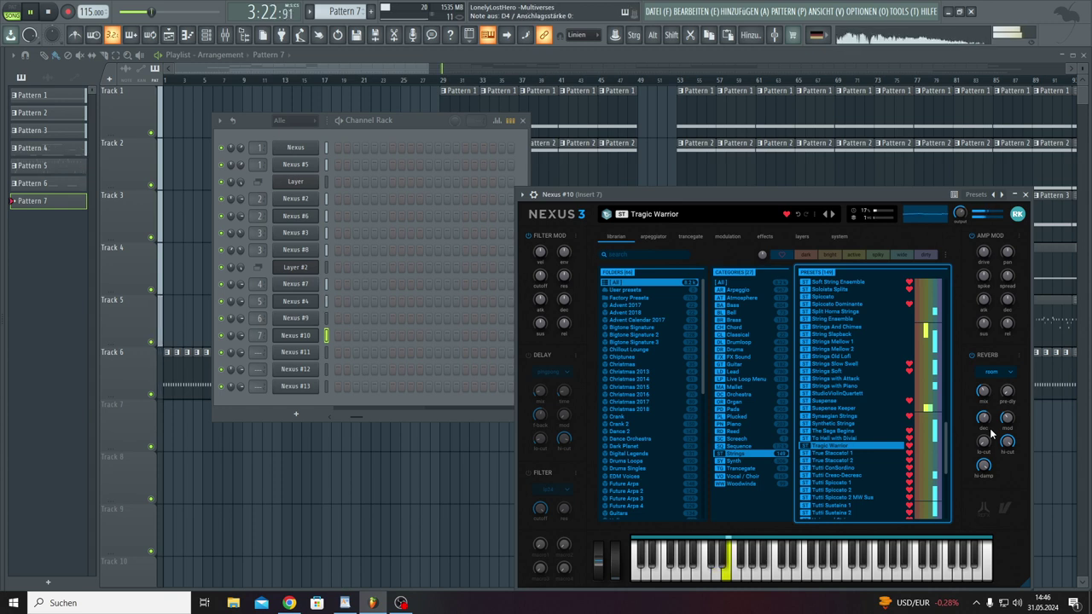
click(1011, 377)
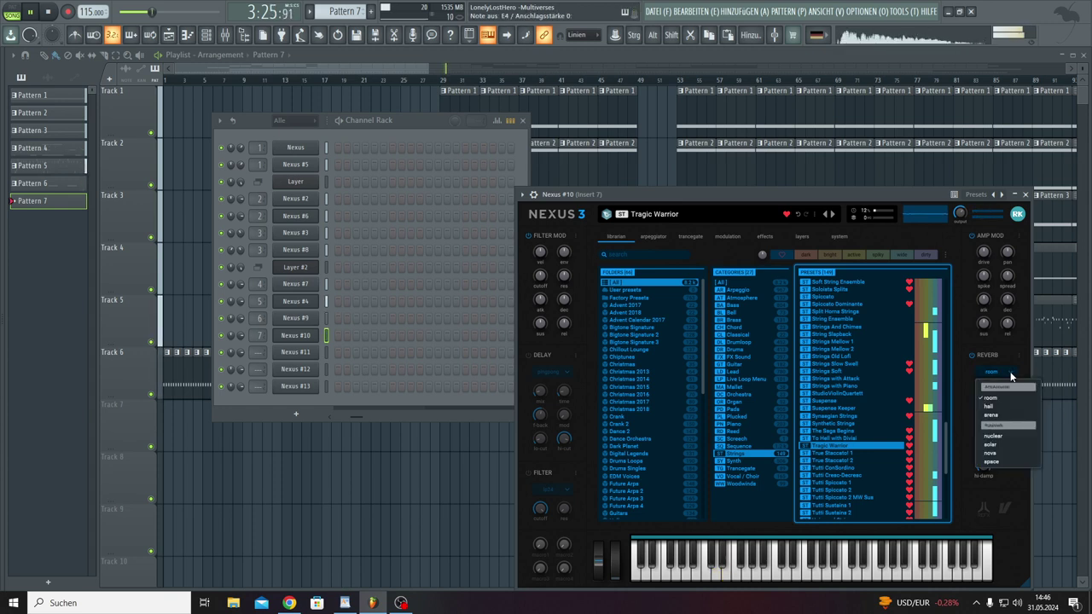
click(988, 463)
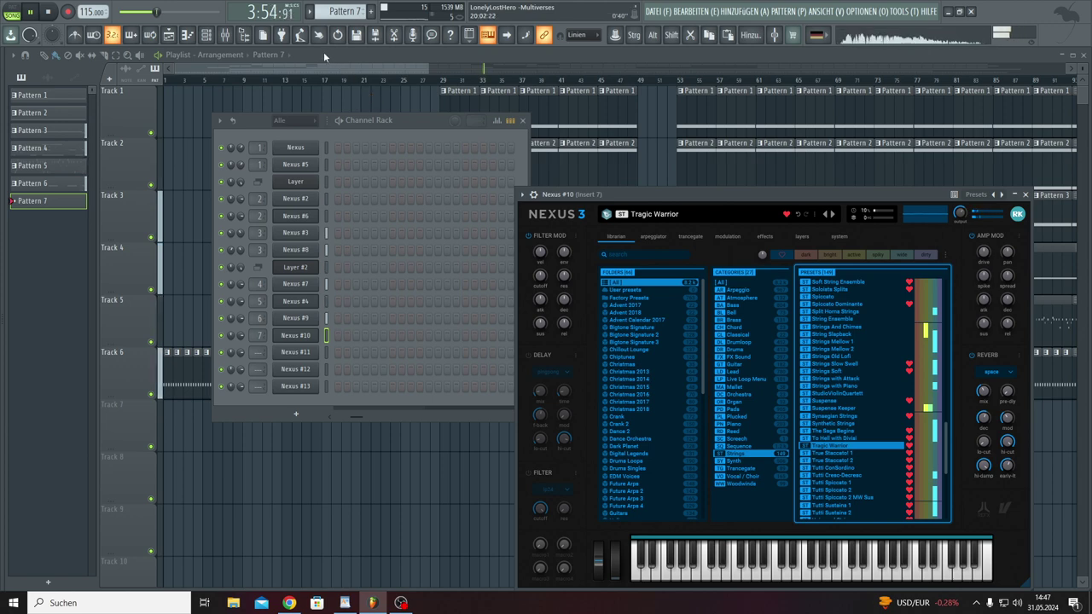
Step: Turn on auto-scrolling for the playlist and stop the song playback
click(234, 66)
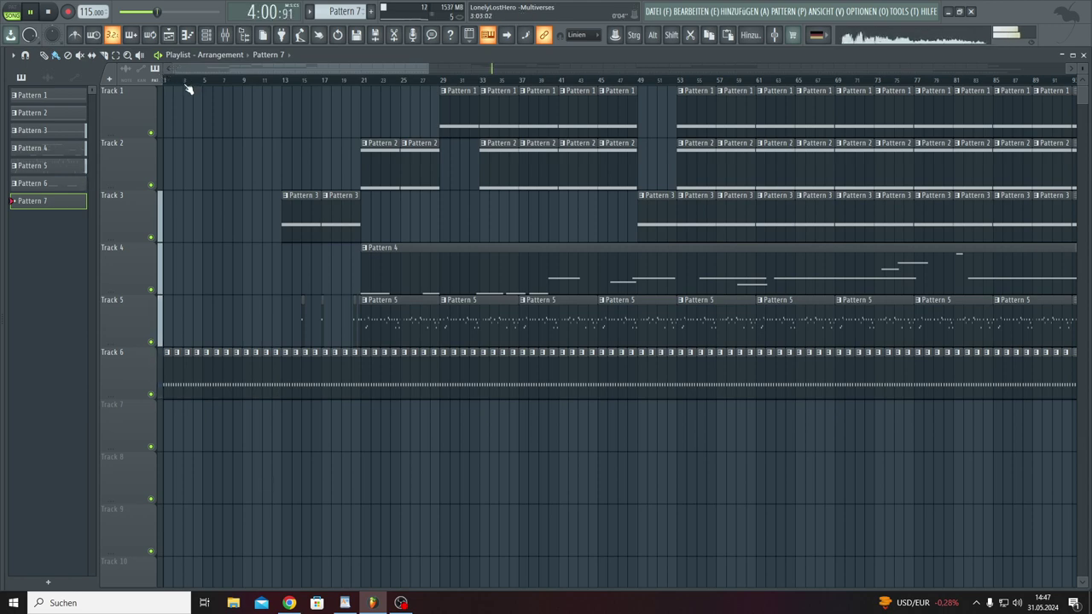
scroll(188, 87, up, 10)
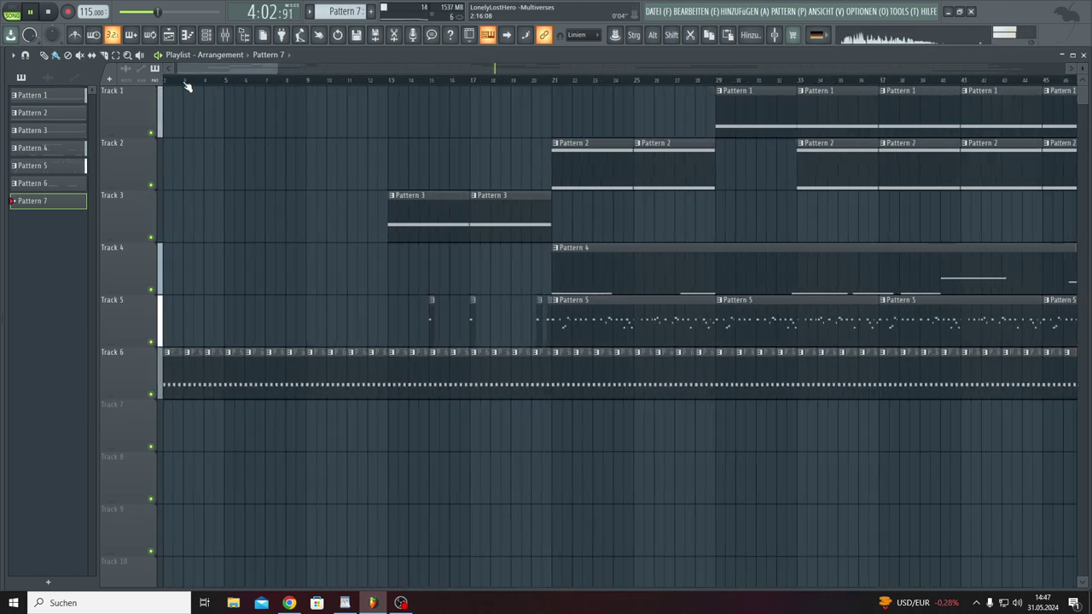
click(512, 35)
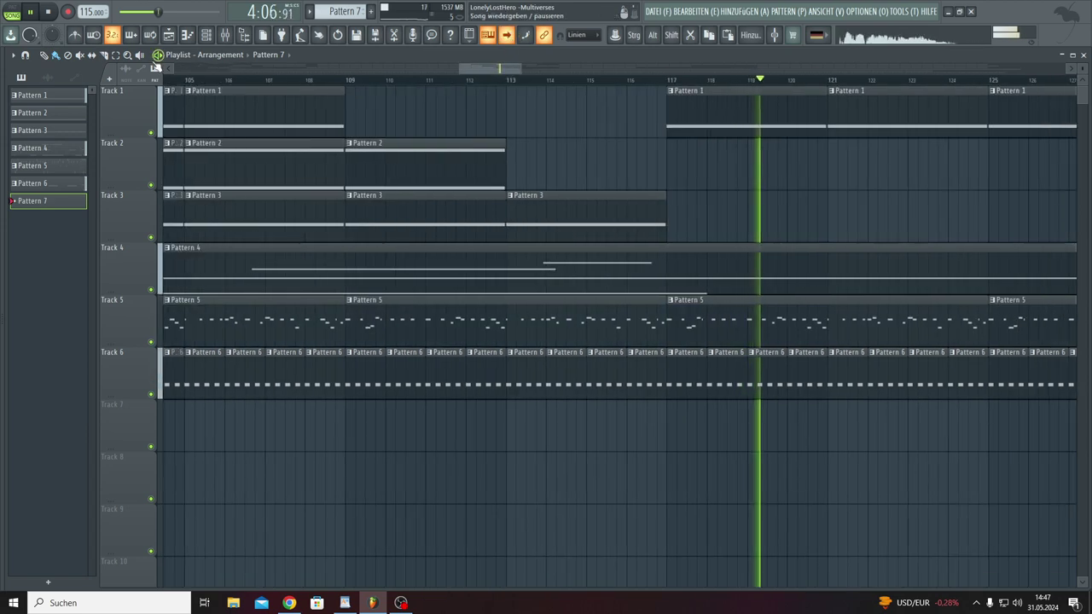
key(space)
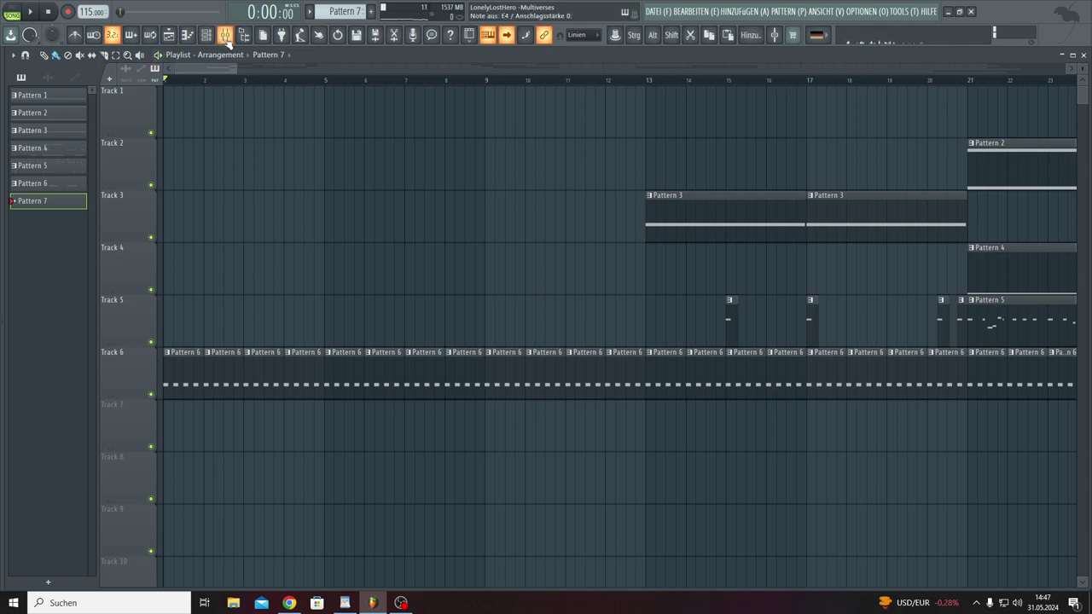
Step: Reopen the Nexus #10 instrument and bring it in front of the channel rack, over the playlist
click(225, 36)
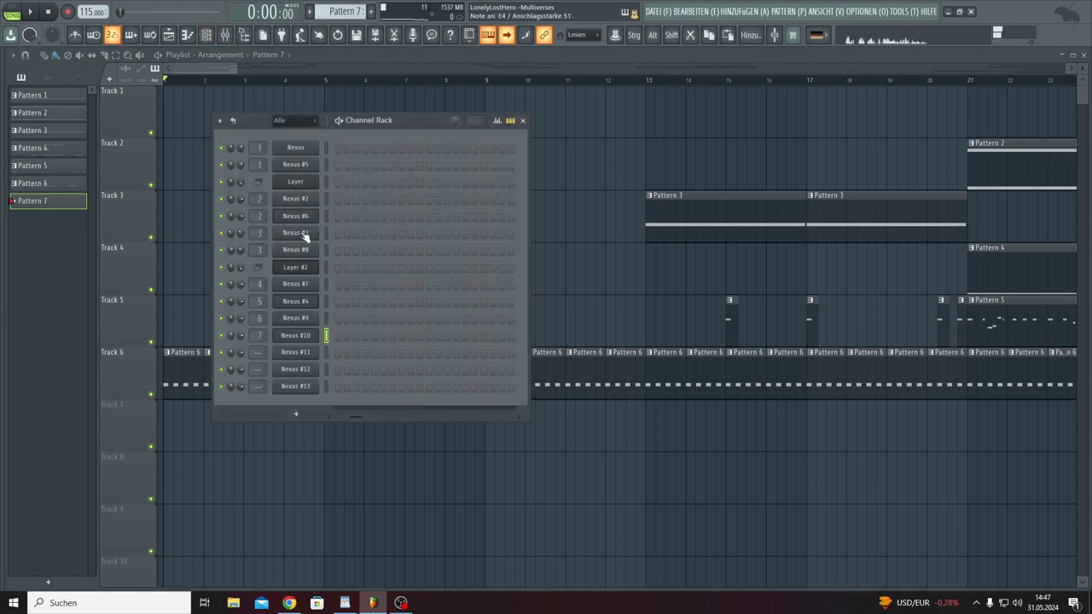
click(296, 335)
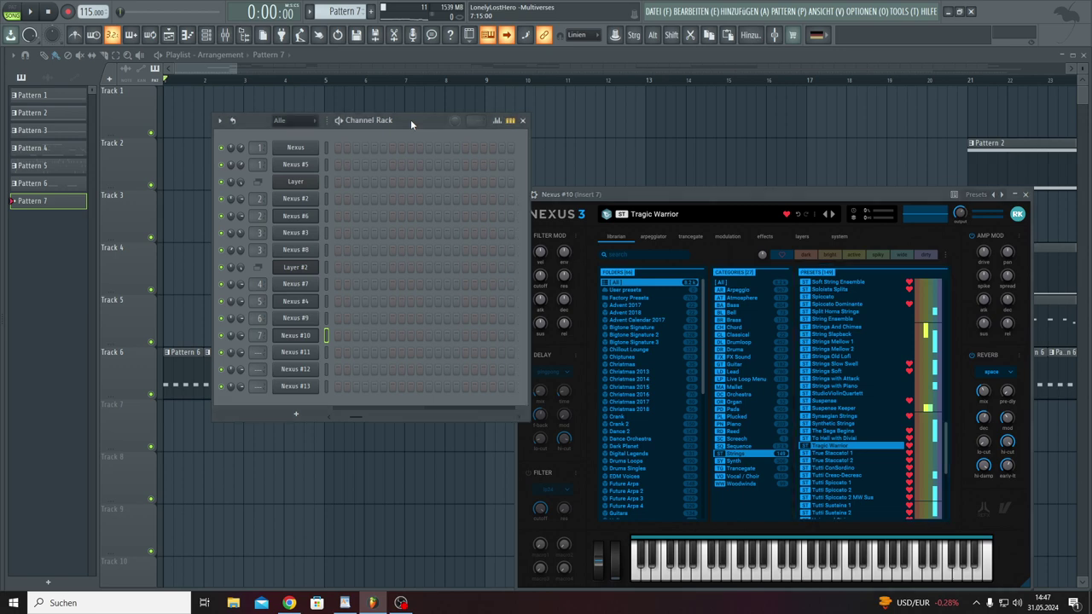
drag(410, 119, 934, 348)
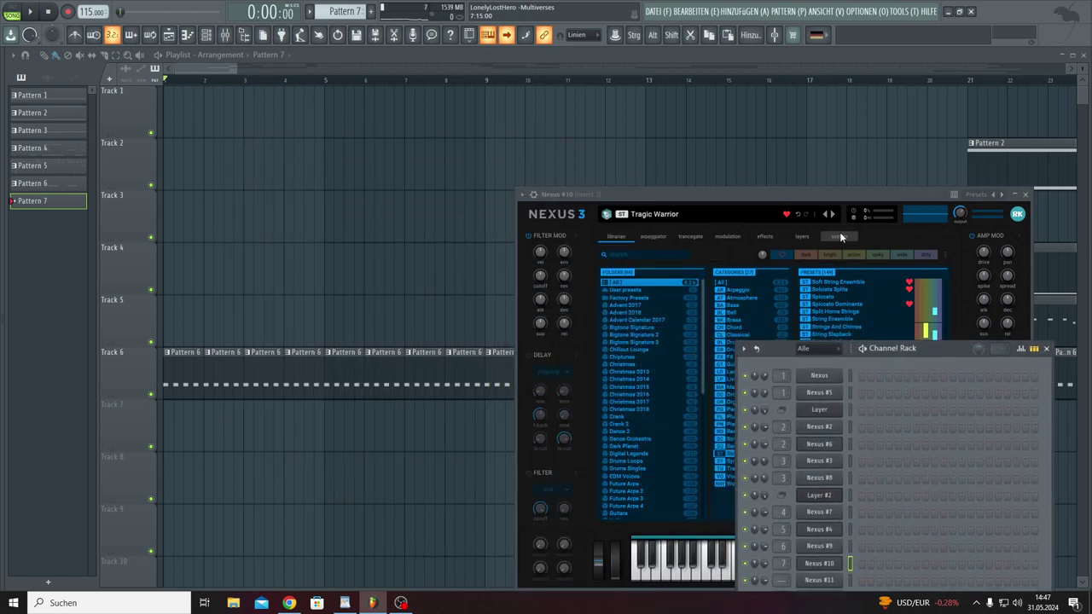
click(810, 190)
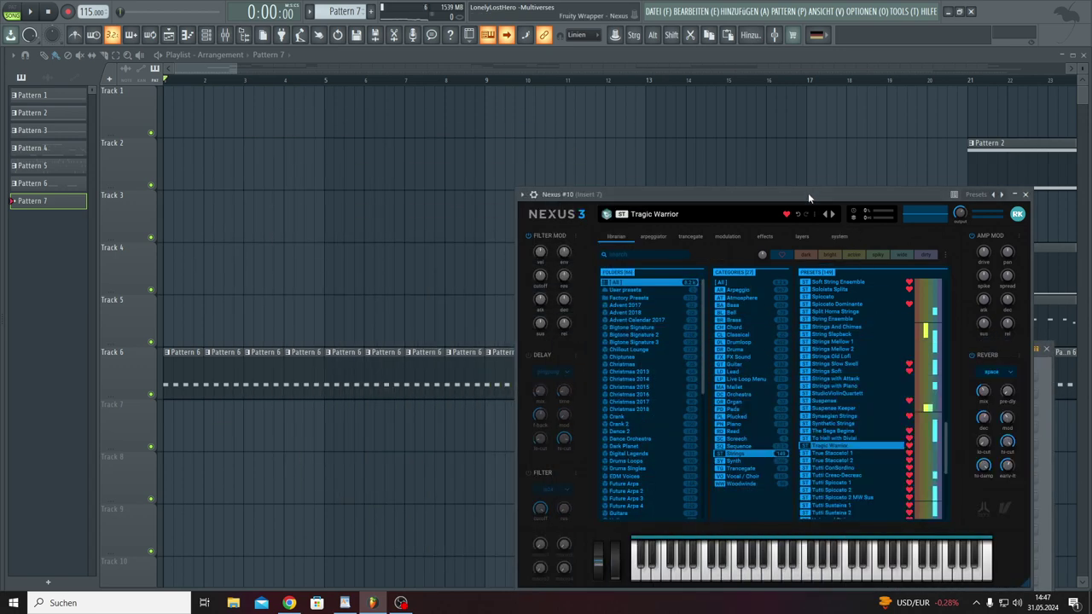
drag(808, 193, 826, 192)
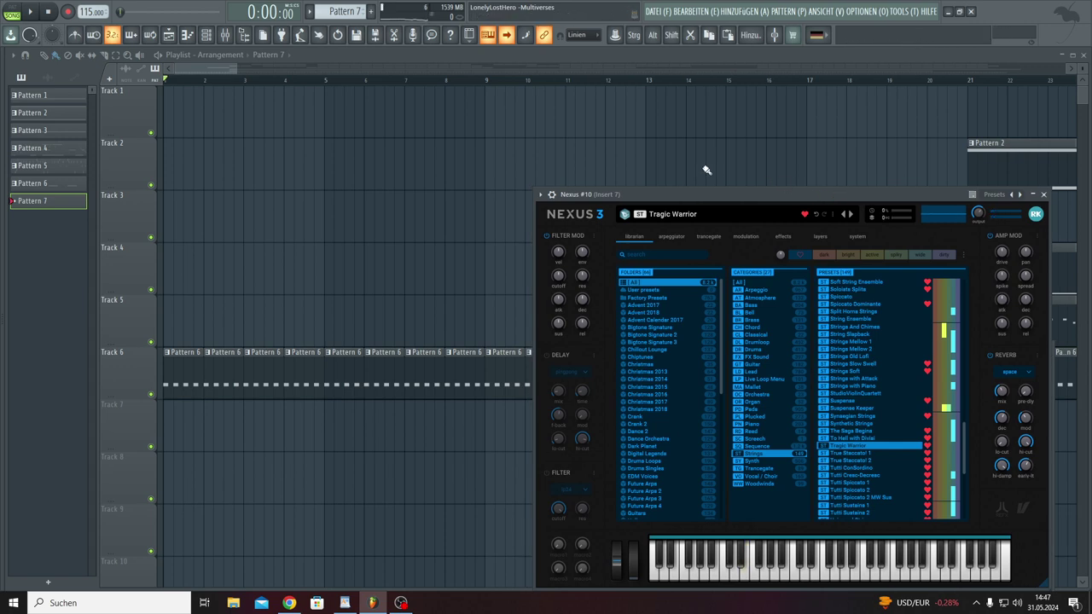
Step: Record the Nexus #10 strings part into Pattern 7 while the song plays from the beginning, then stop
key(e)
key(r)
key(space)
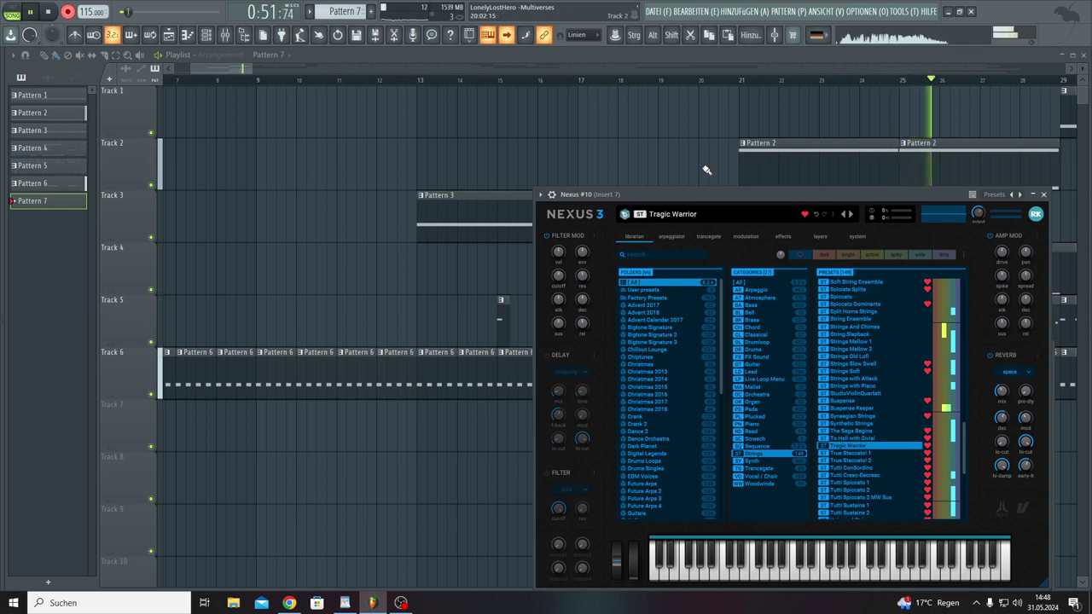
scroll(707, 170, right, 3)
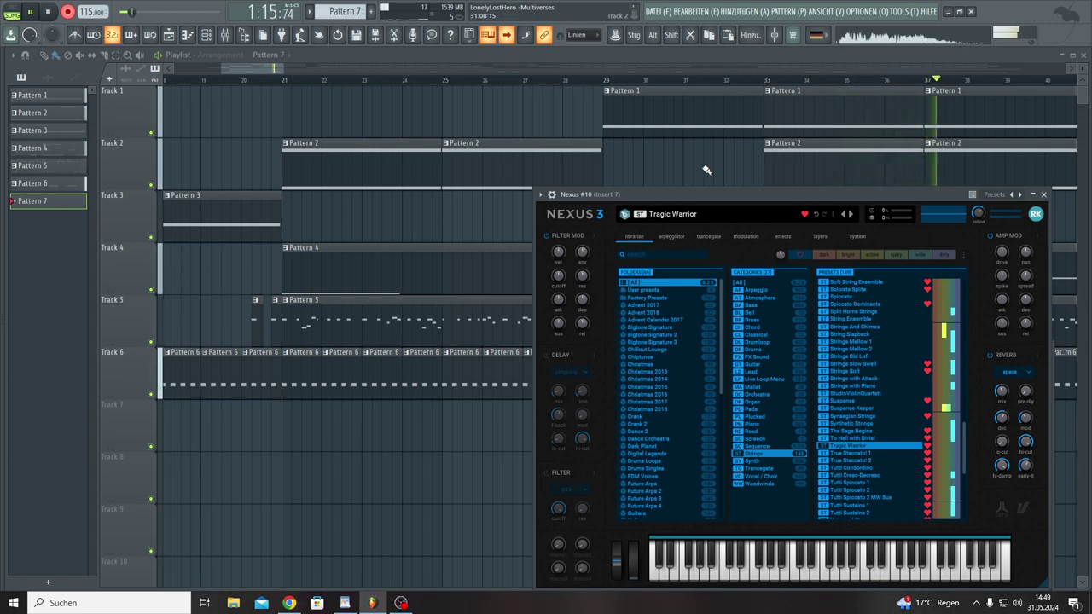
key(space)
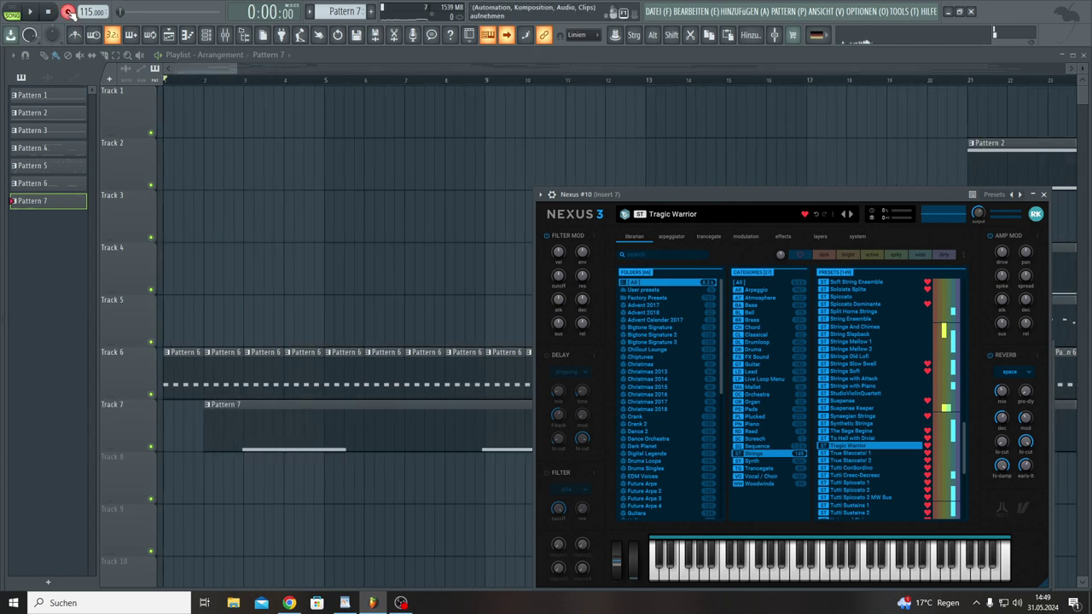
Step: Open the recorded Pattern 7 in the Nexus #10 piano roll and examine its notes
click(1030, 376)
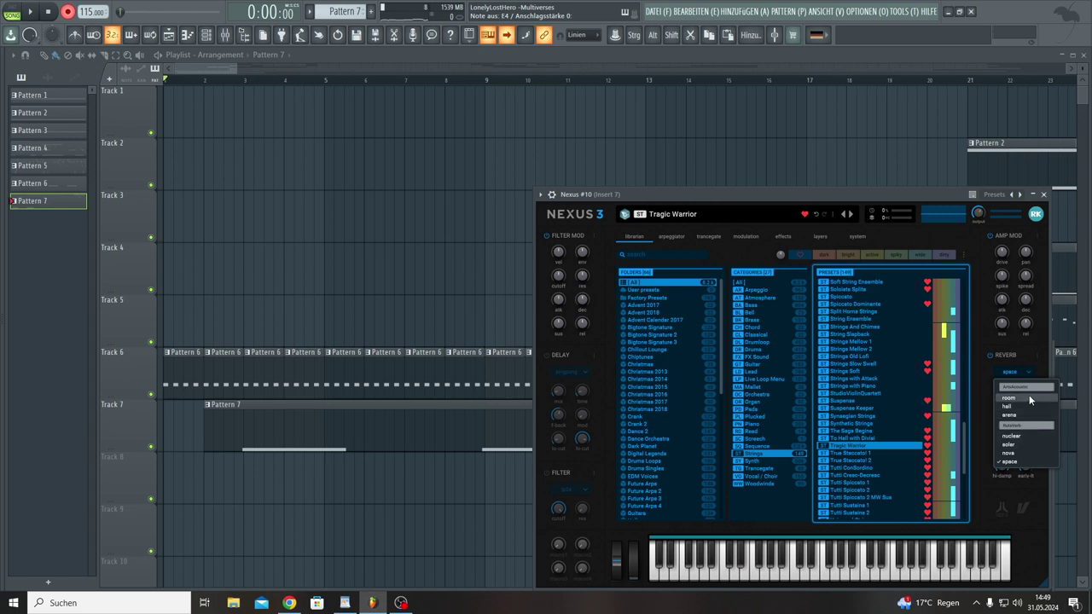
click(1018, 377)
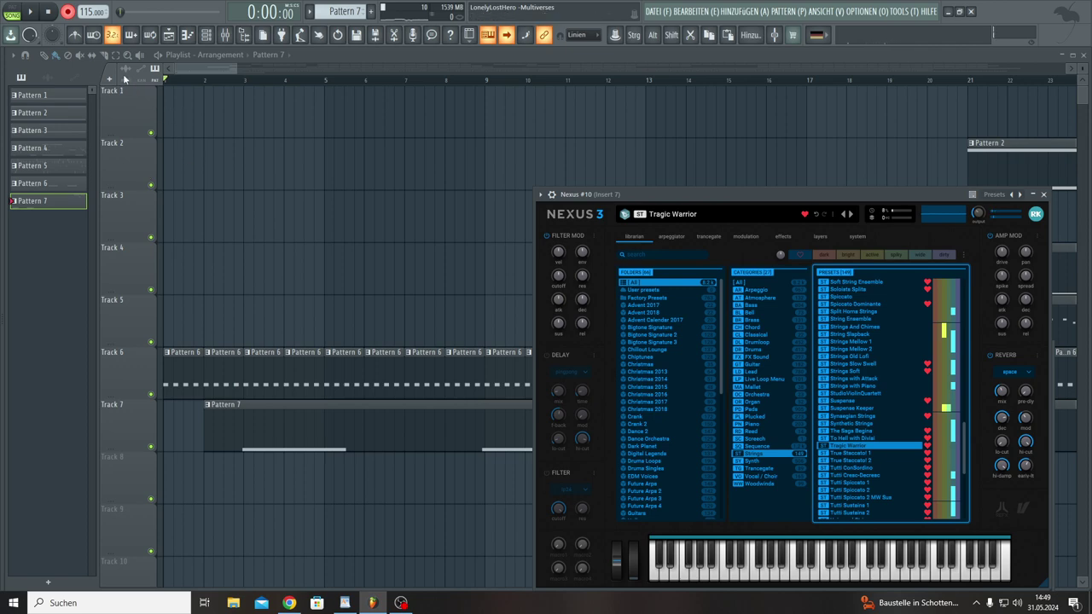
double_click(288, 411)
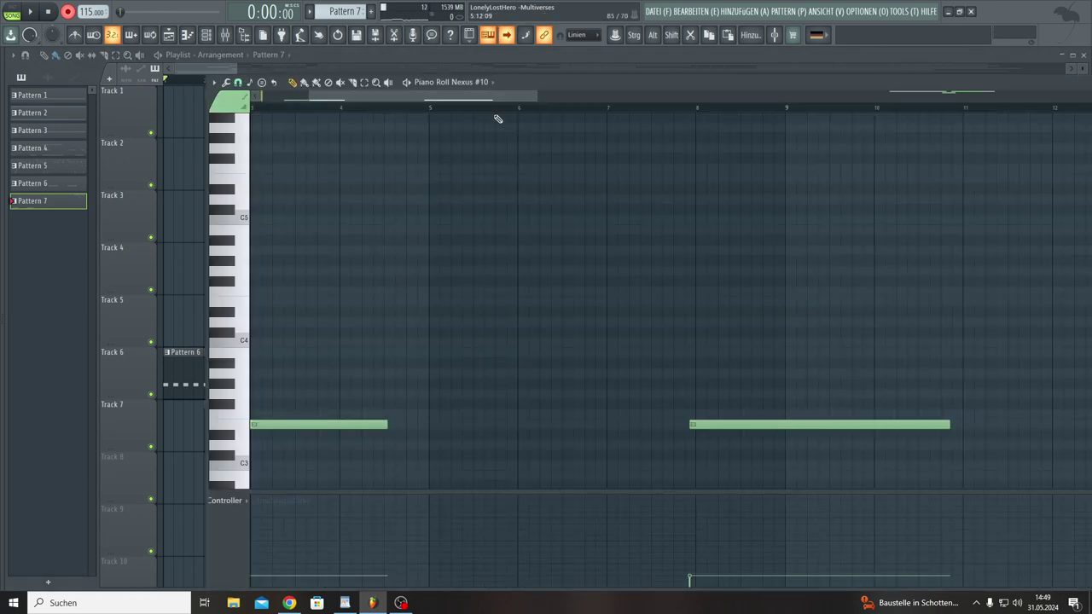
drag(540, 101, 1088, 124)
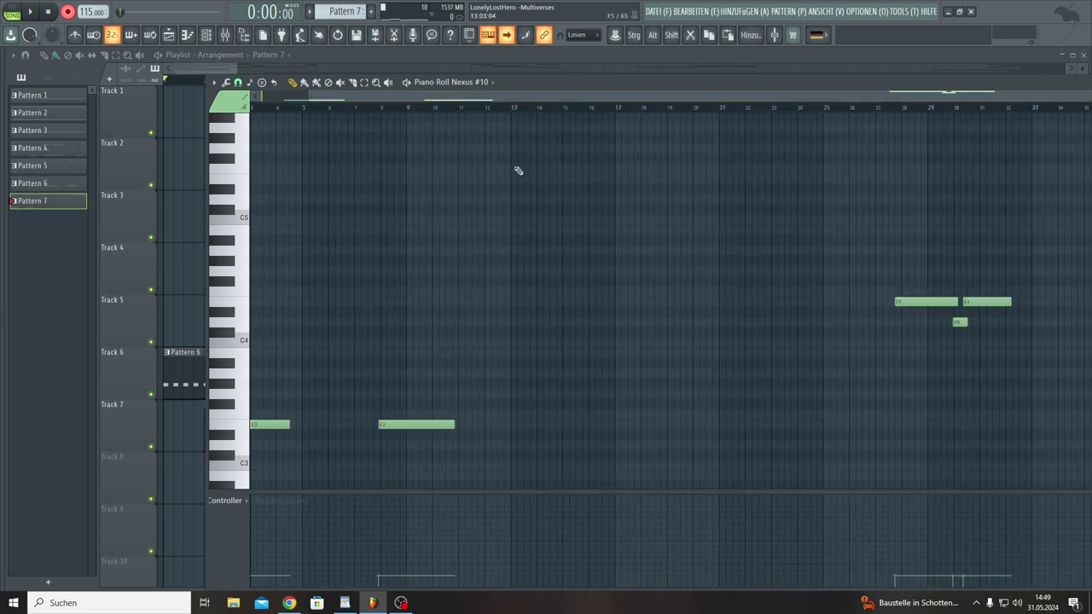
Step: Delete Pattern 7 with its recorded take and select an empty Pattern 7 for a new recording
right_click(53, 200)
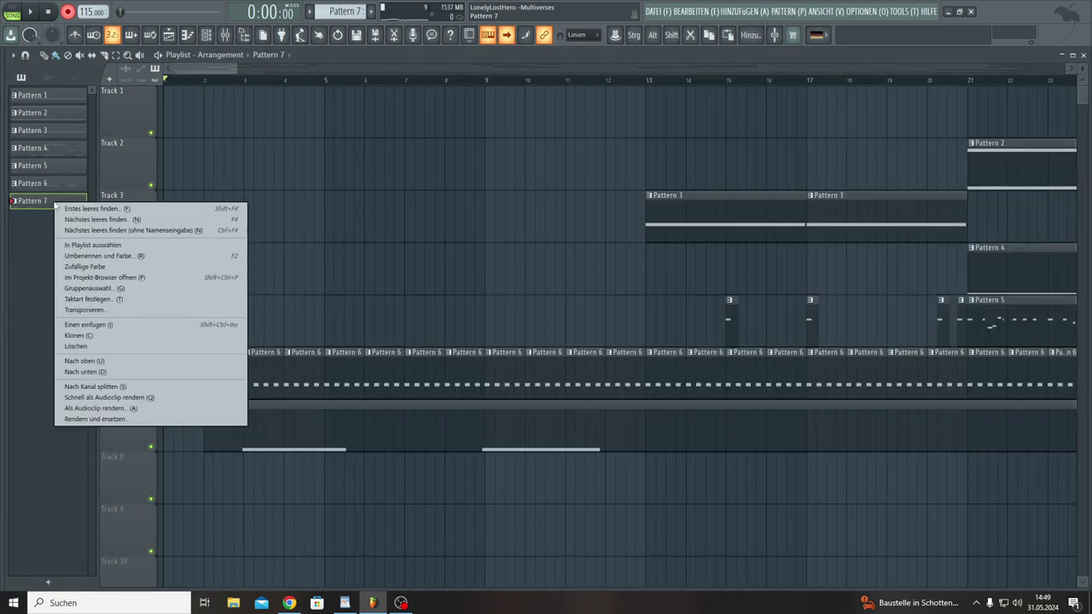
click(83, 346)
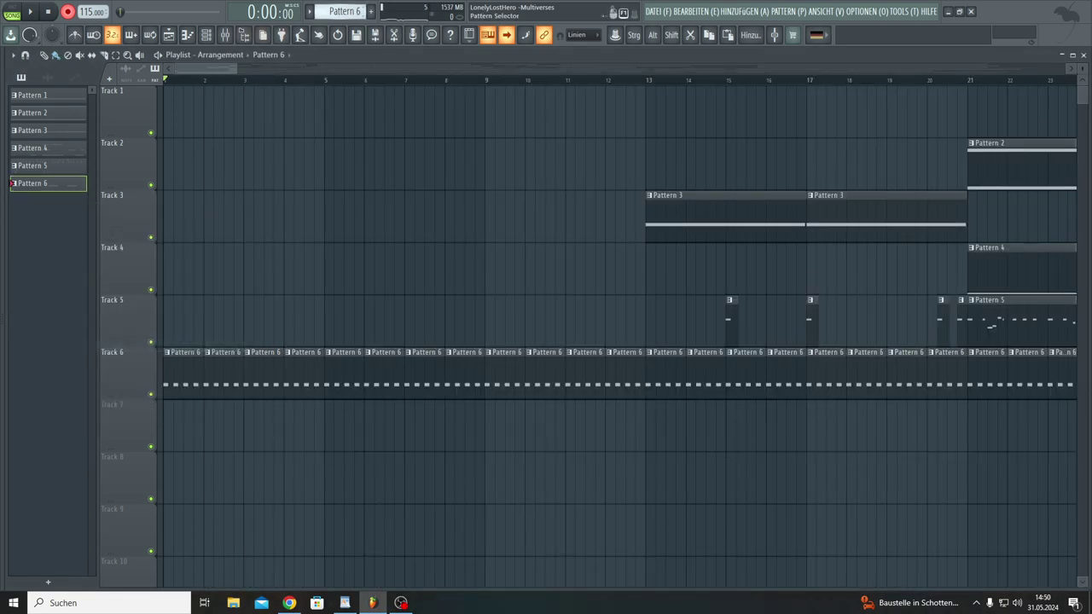
scroll(341, 11, up, 1)
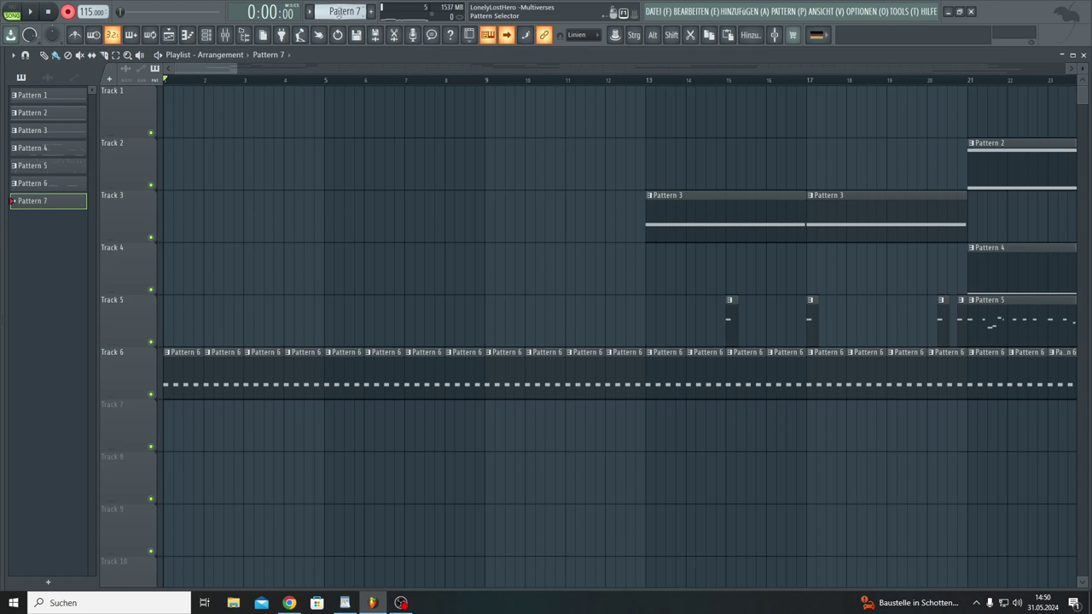
click(170, 36)
click(171, 37)
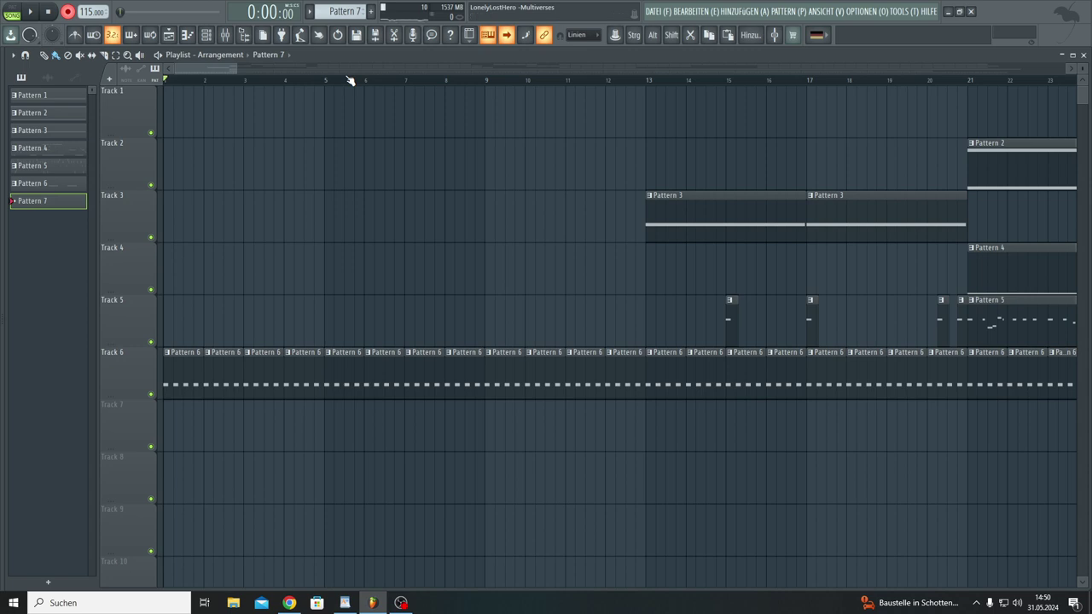
Step: Record the Nexus #10 strings part again into Pattern 7 over the whole song from the beginning, then stop
key(space)
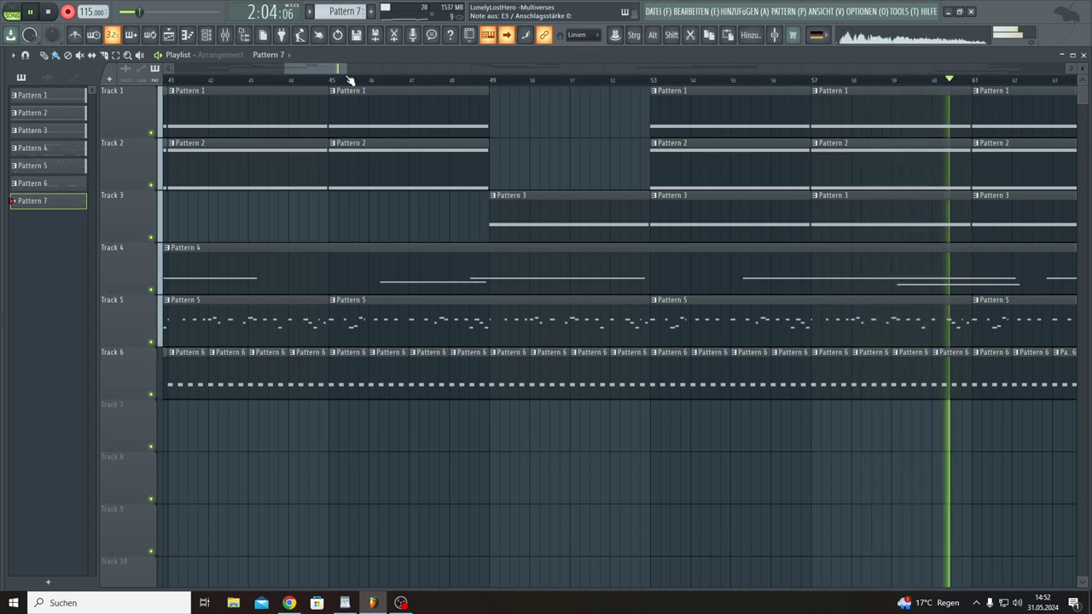
scroll(350, 79, right, 2)
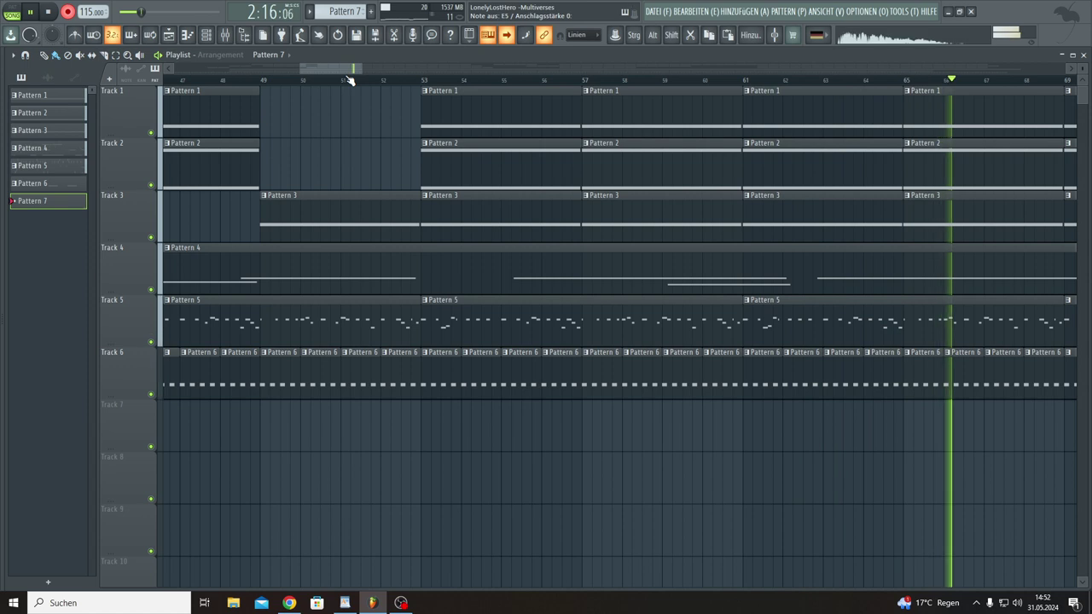
scroll(350, 79, right, 3)
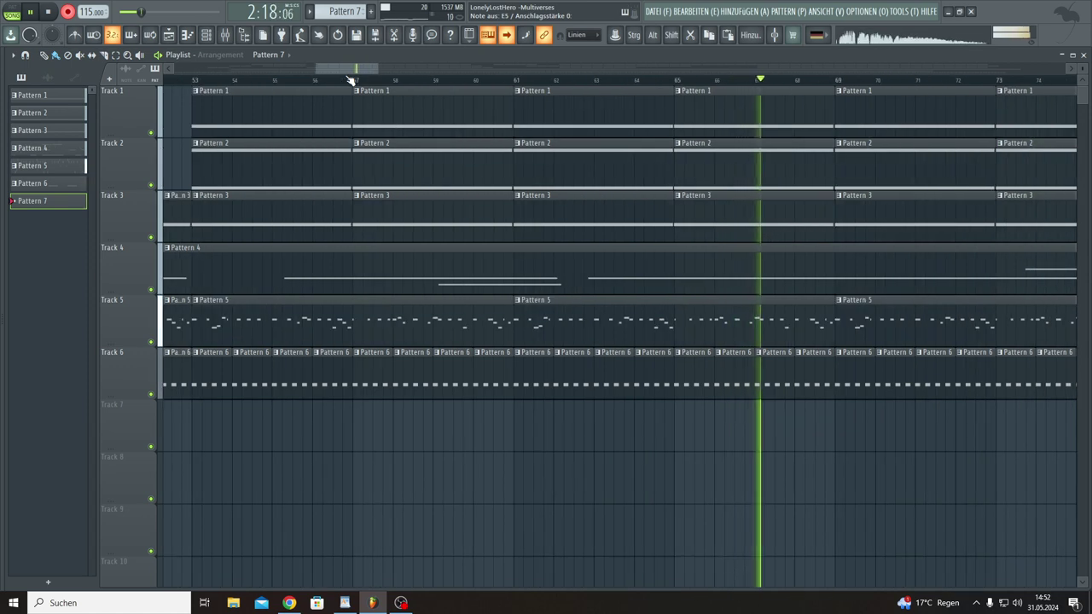
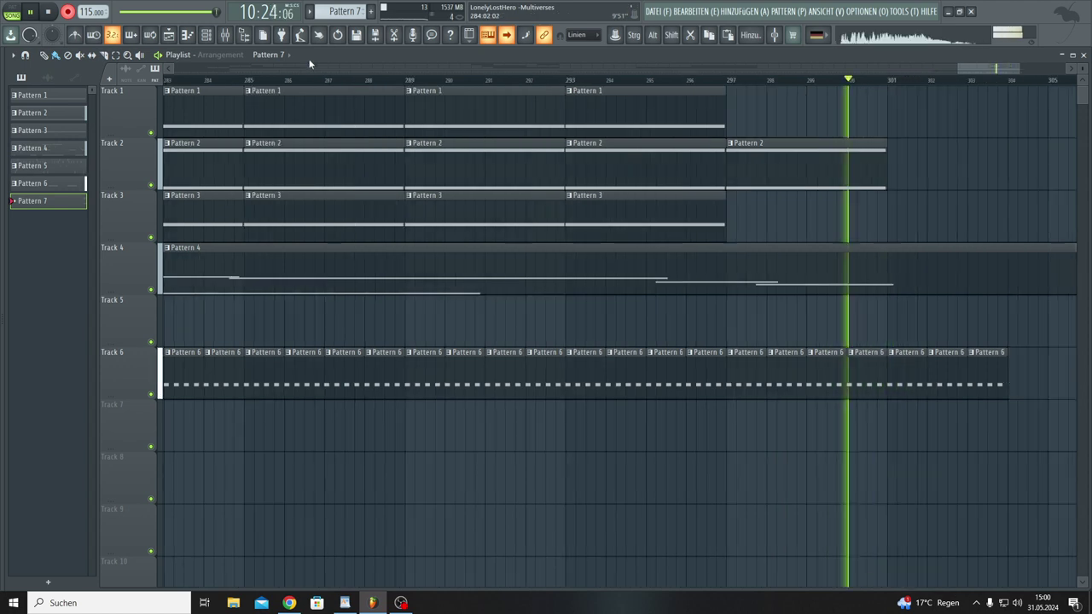
key(space)
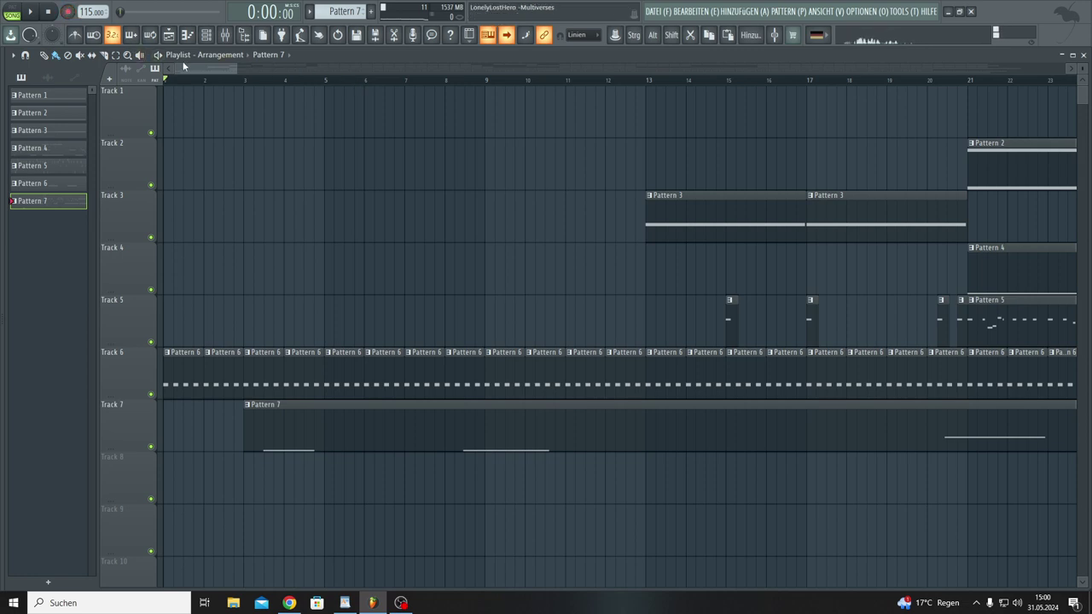
Step: Locate the end of the arrangement in the playlist and open Pattern 4's closing notes in the Nexus #7 piano roll
drag(236, 73, 1087, 133)
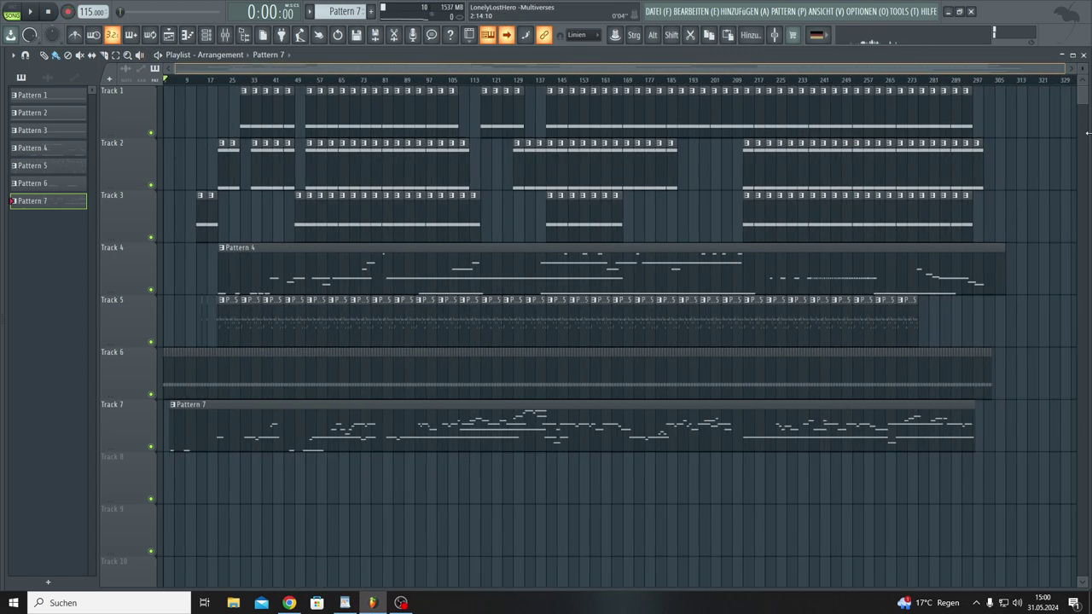
scroll(980, 80, up, 10)
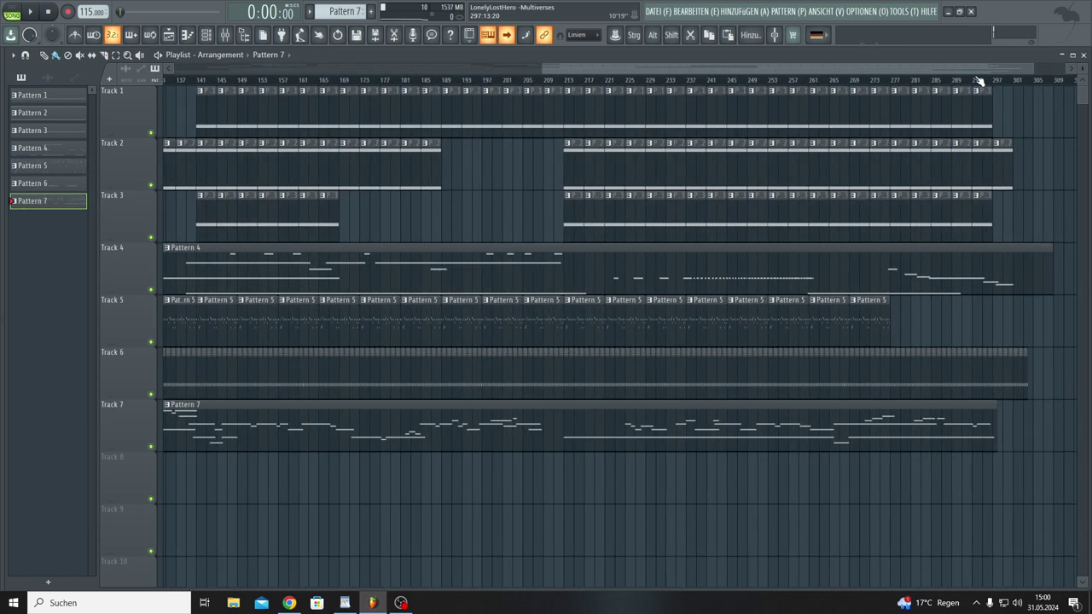
scroll(979, 80, up, 3)
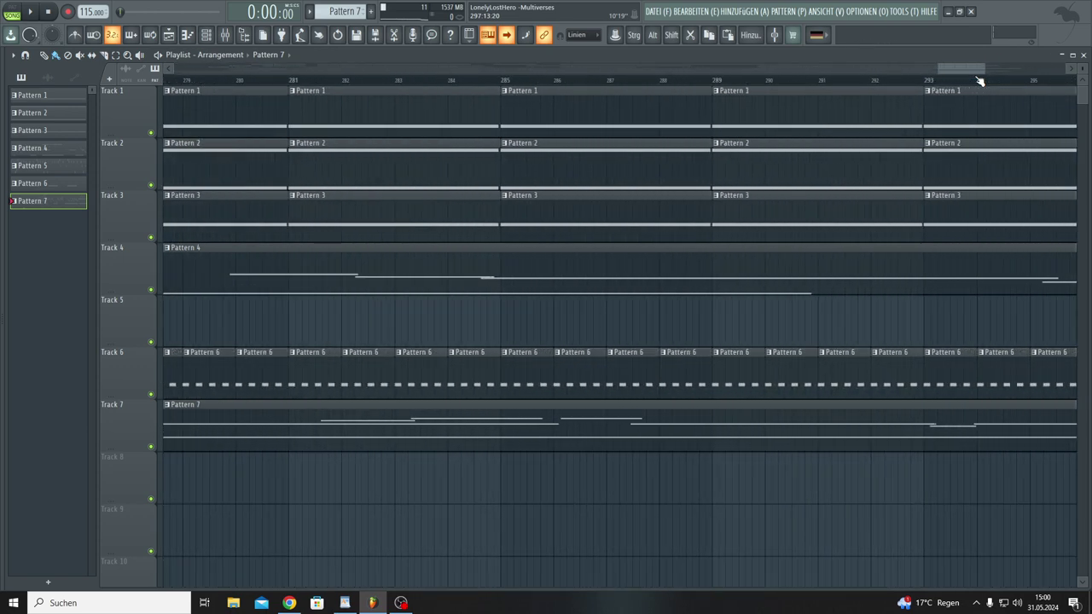
drag(949, 72, 981, 74)
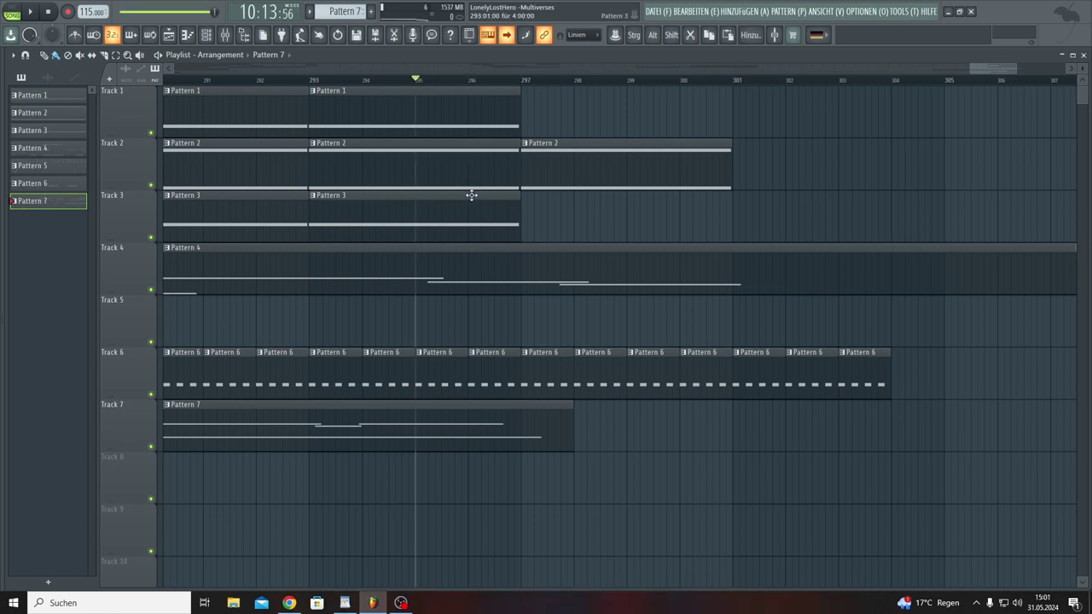
double_click(443, 258)
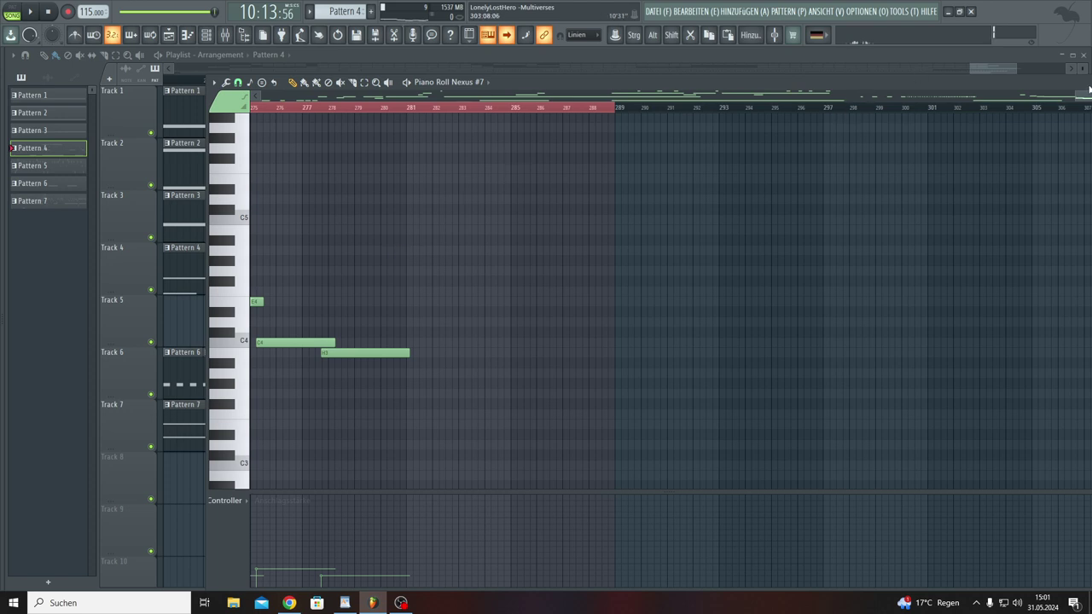
drag(1079, 98, 1041, 136)
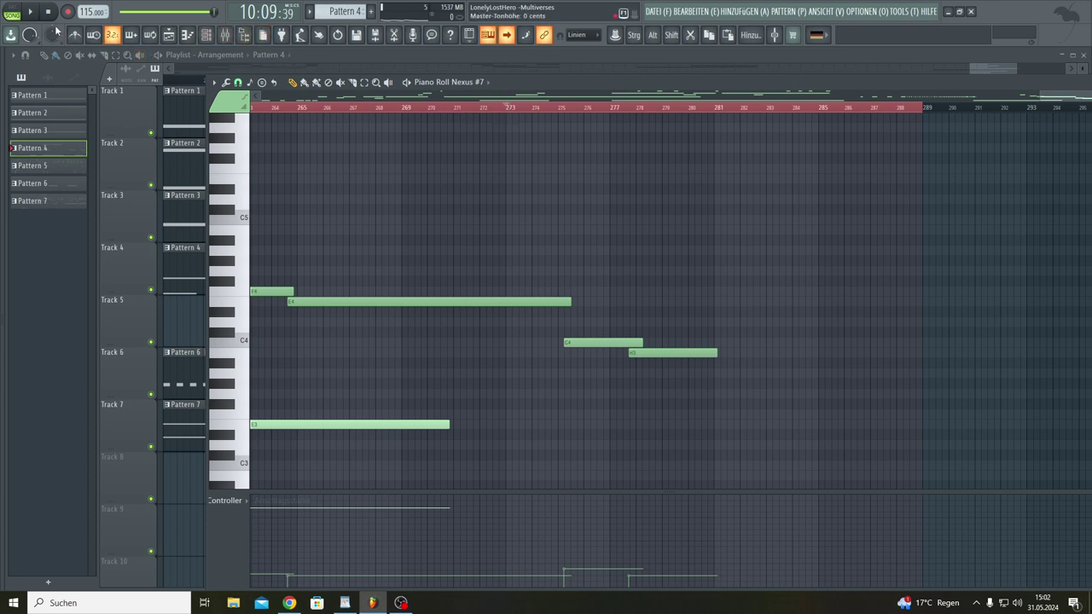
Step: Play the song's ending, delete the C4 note starting near bar 275 of Pattern 4, and return to the playlist
click(31, 12)
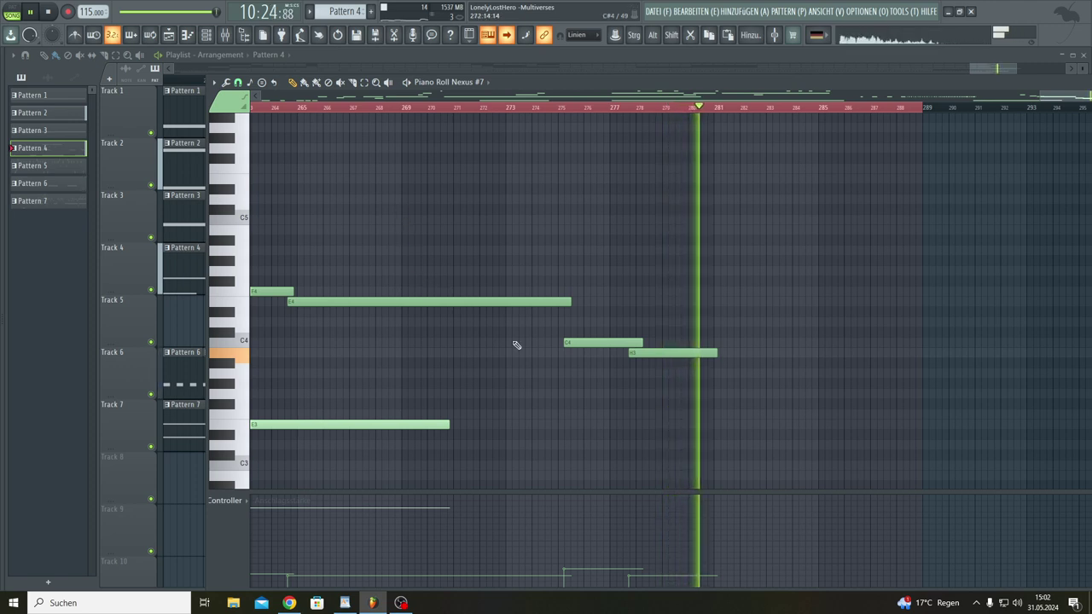
right_click(592, 342)
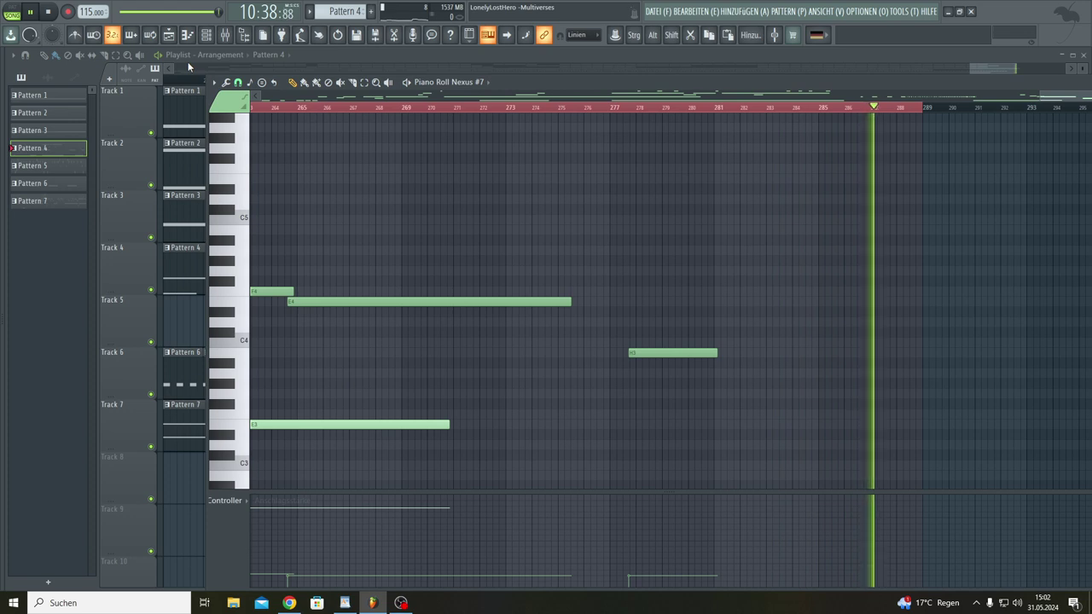
click(366, 57)
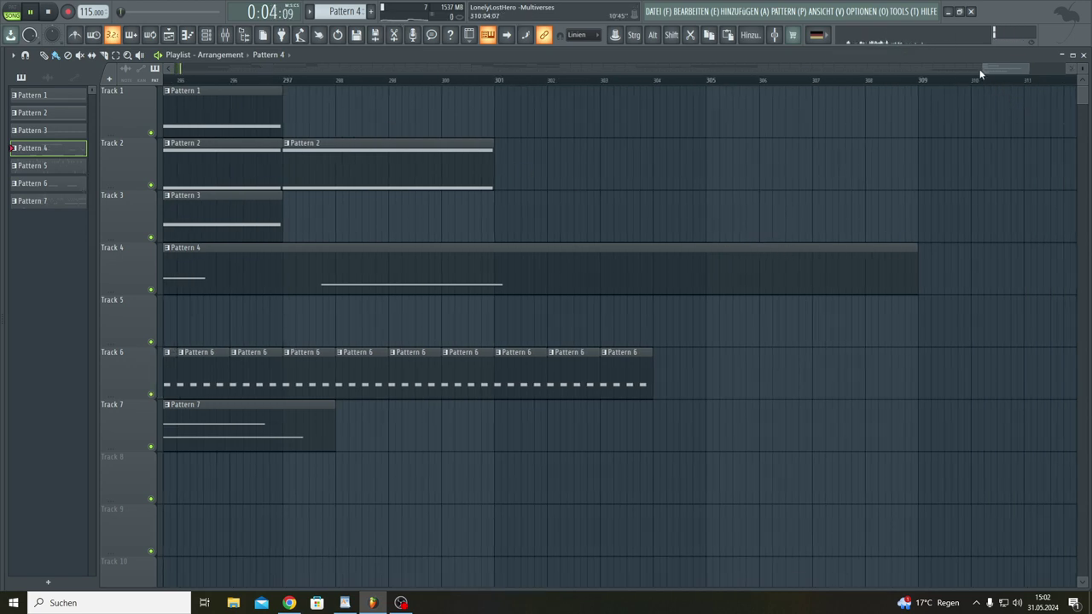
Step: Fit the whole arrangement into the playlist view and save the project
drag(981, 68, 175, 68)
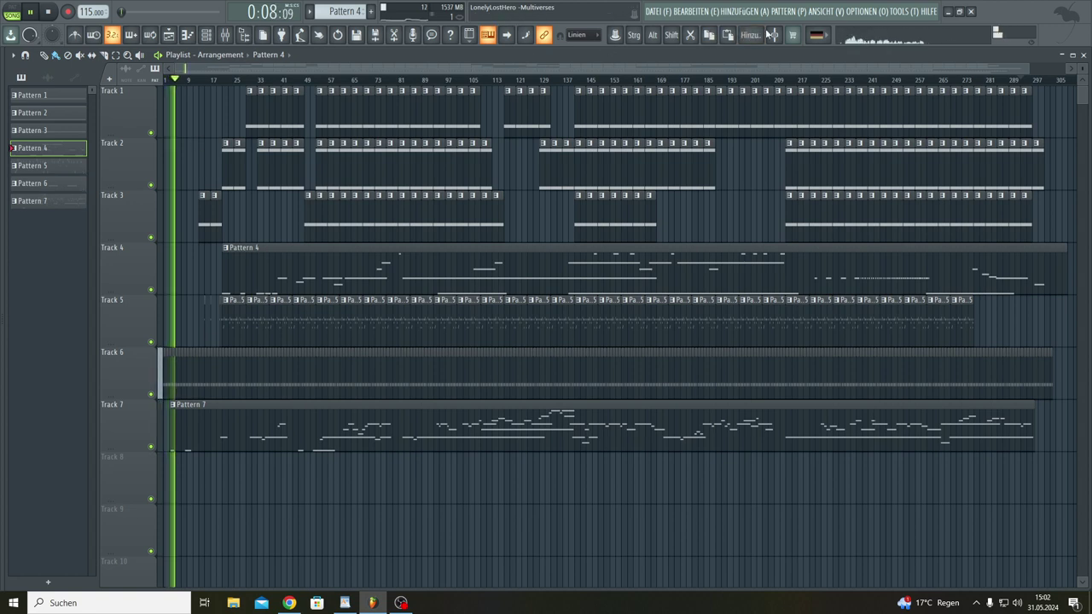
click(650, 11)
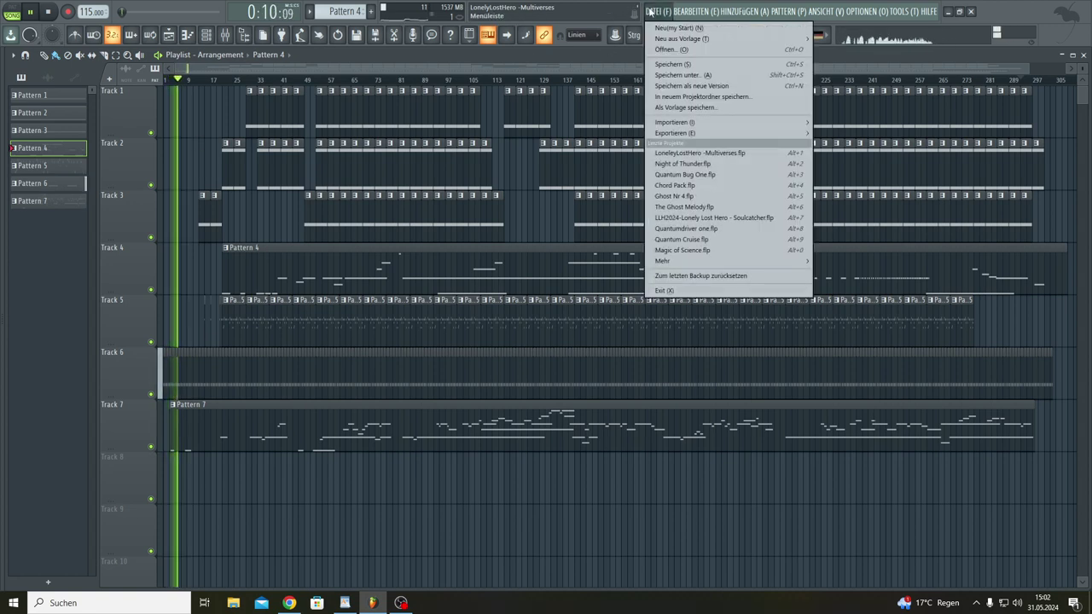
click(667, 66)
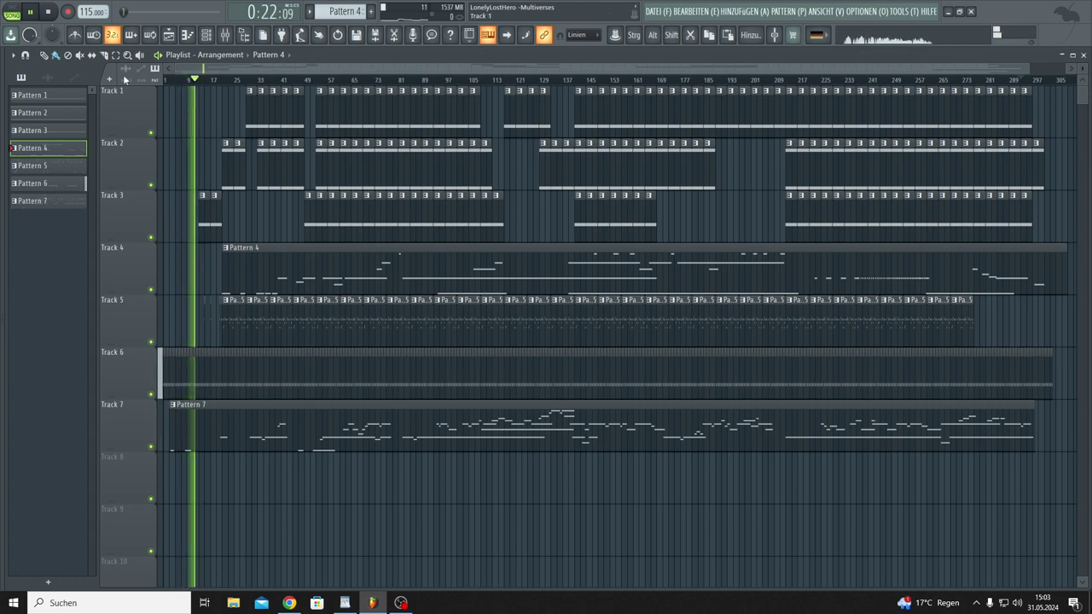
Step: Show the channel rack and lengthen its window until all channels down to Nexus #13 fit
click(206, 36)
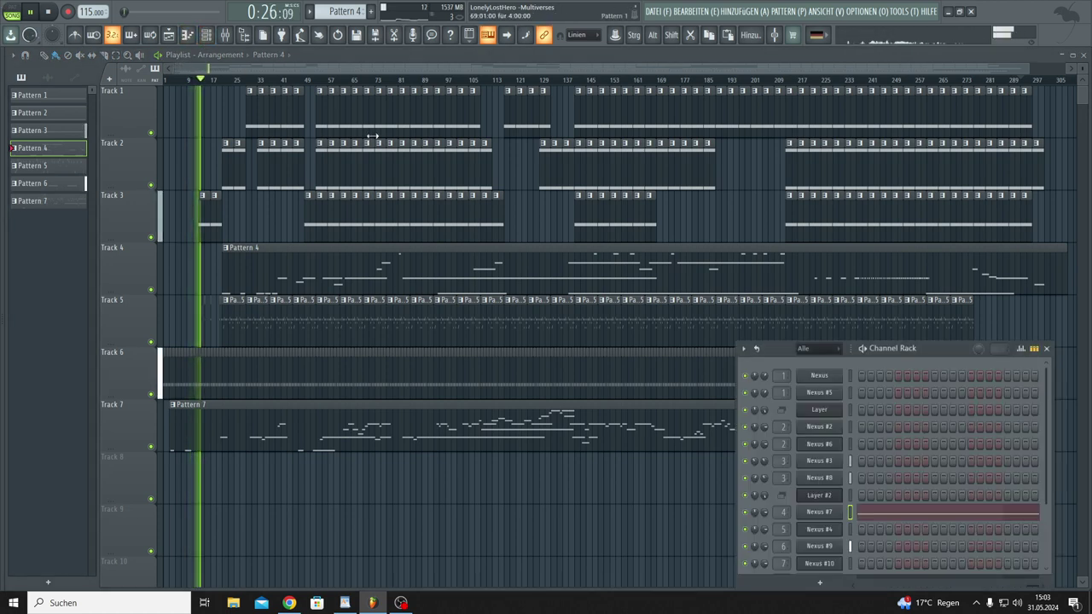
drag(946, 349, 948, 293)
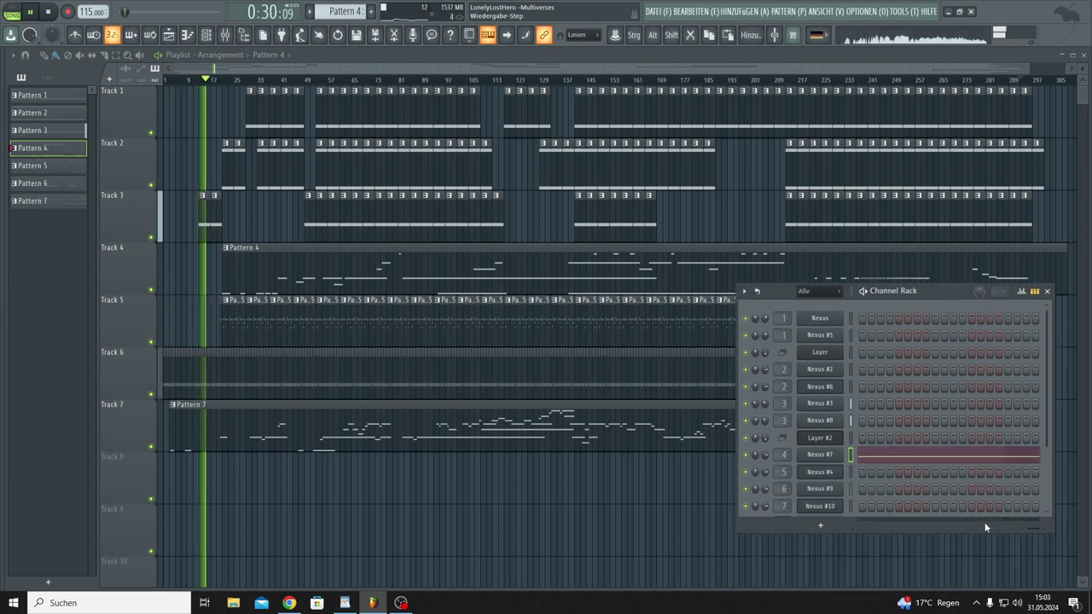
drag(986, 527, 984, 589)
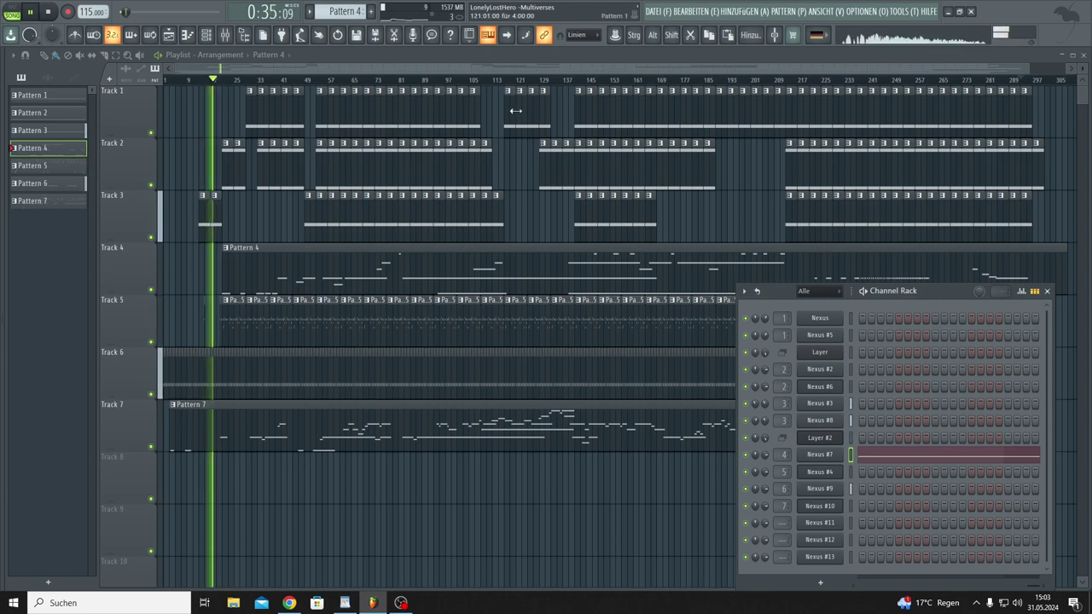
Step: Open the mixer beside the channel rack and bring it to the front while the song plays
click(227, 36)
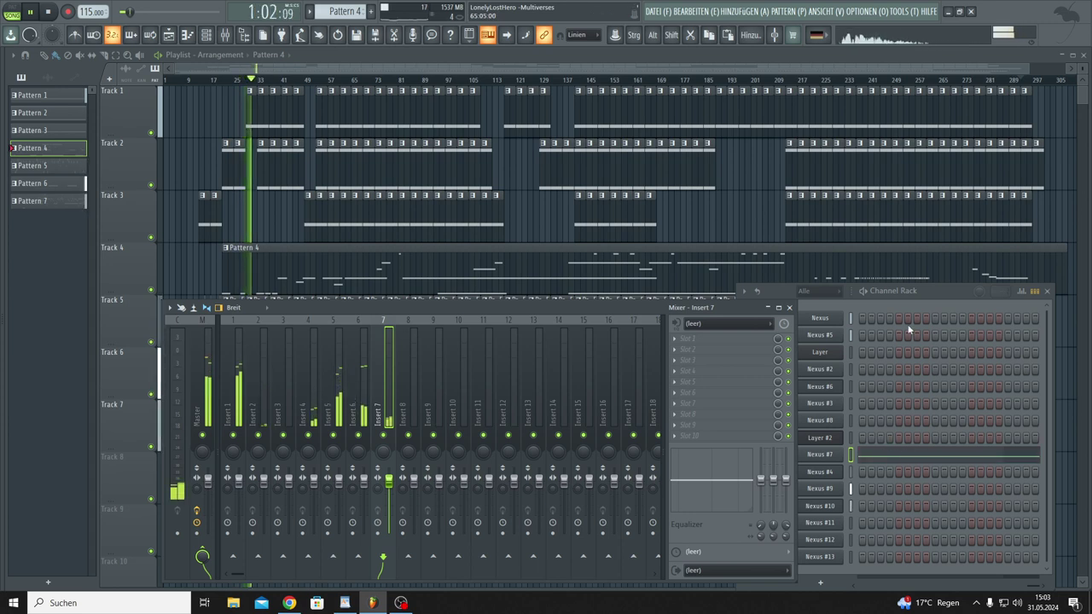
click(939, 291)
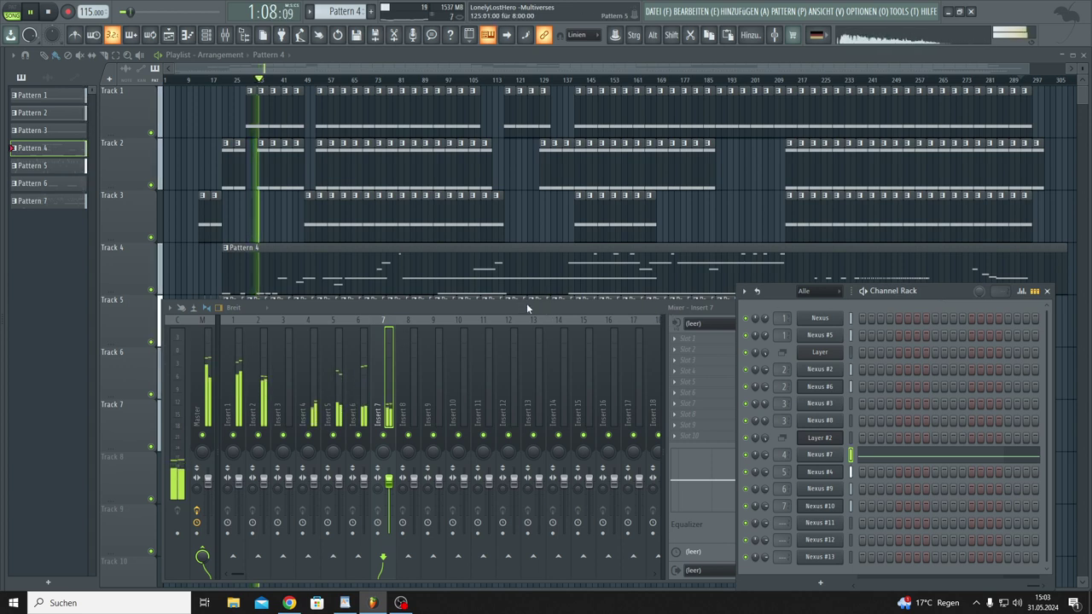
click(468, 309)
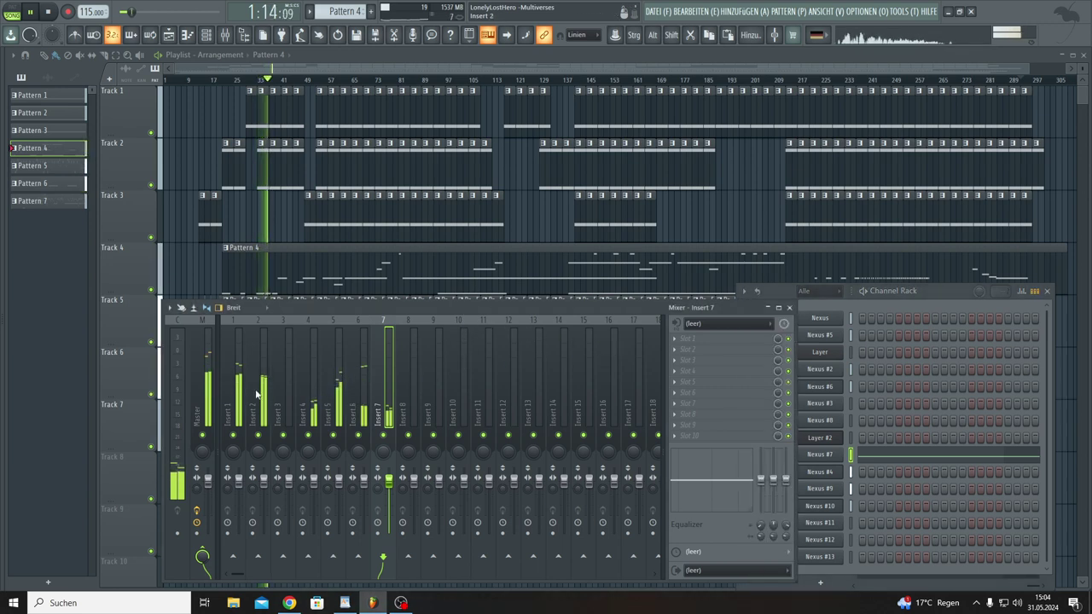
Step: Open the Fruity Limiter on the mixer's master track and move its window clear of the playlist and track meters
click(210, 388)
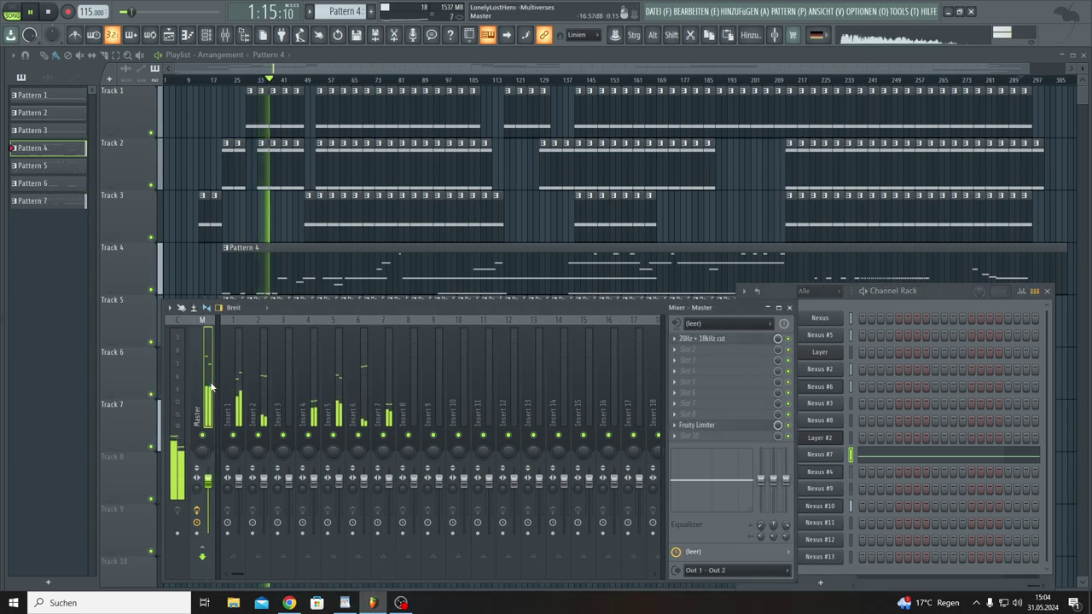
click(706, 425)
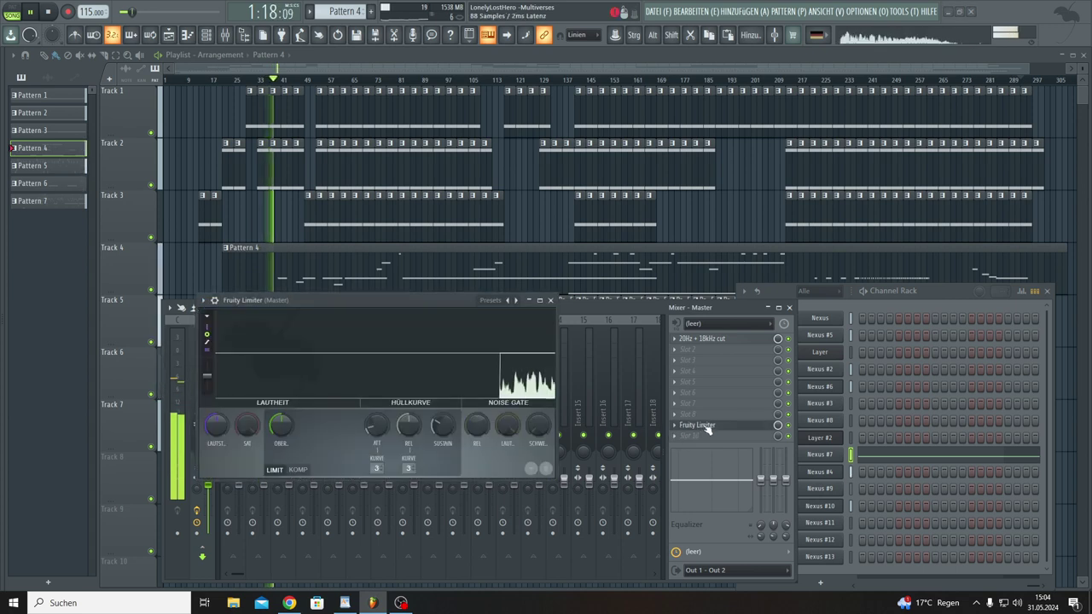
drag(406, 300, 313, 411)
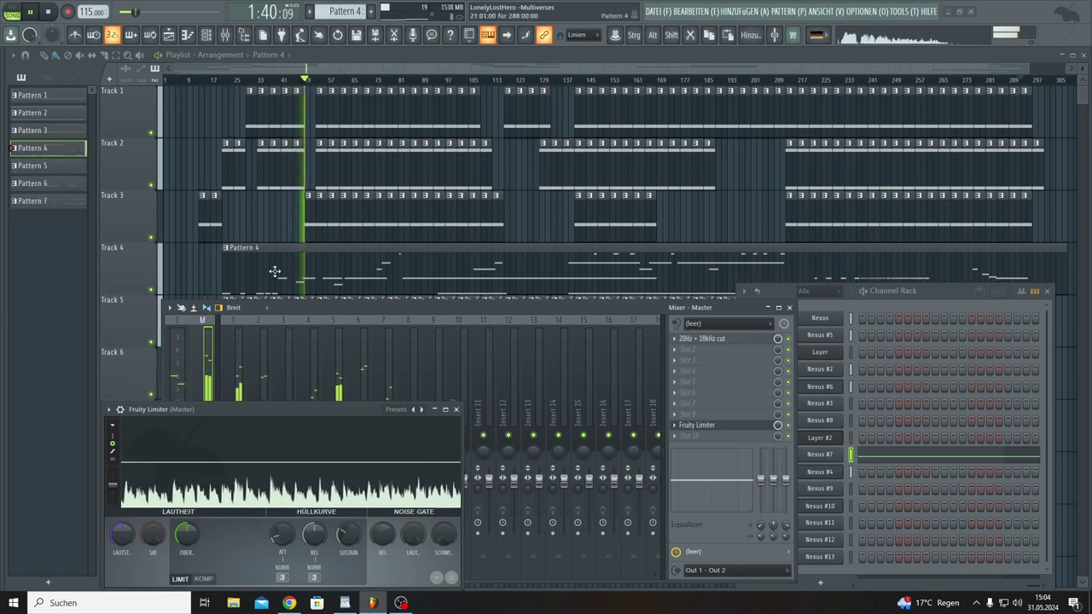
scroll(278, 260, down, 3)
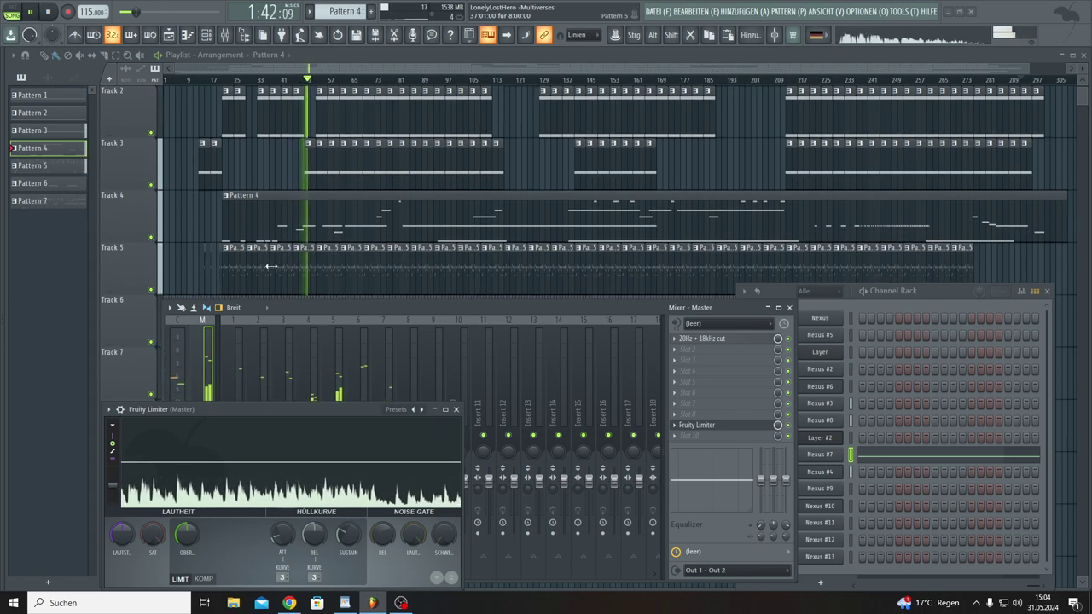
Step: Lower the C#4 note near bar 26 in Pattern 4's Nexus #7 piano roll to H3 and replay the passage
scroll(264, 271, down, 1)
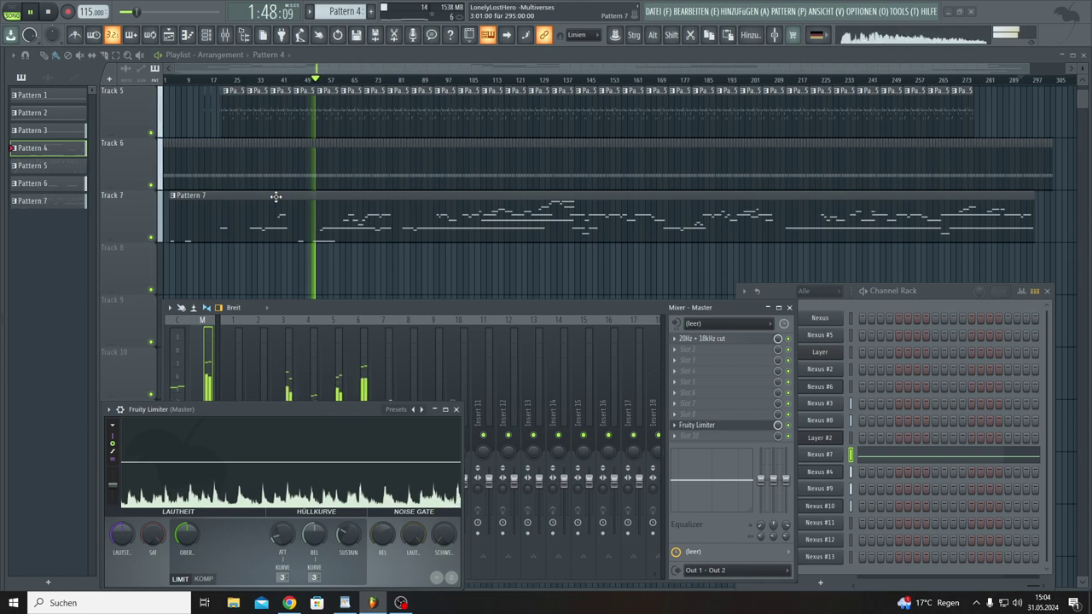
scroll(276, 198, up, 3)
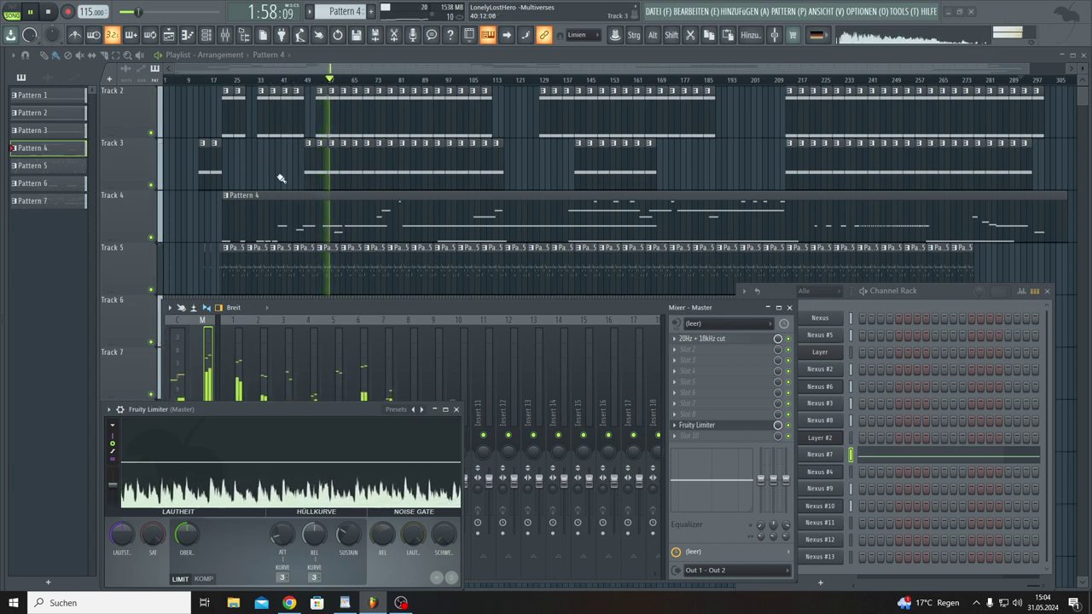
scroll(271, 89, up, 6)
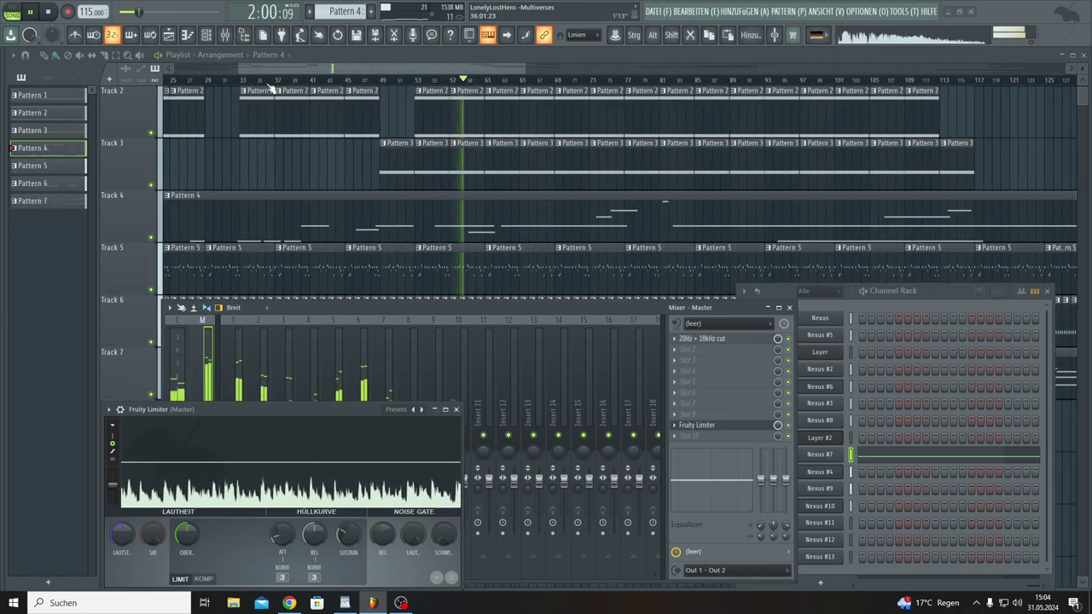
scroll(271, 88, up, 1)
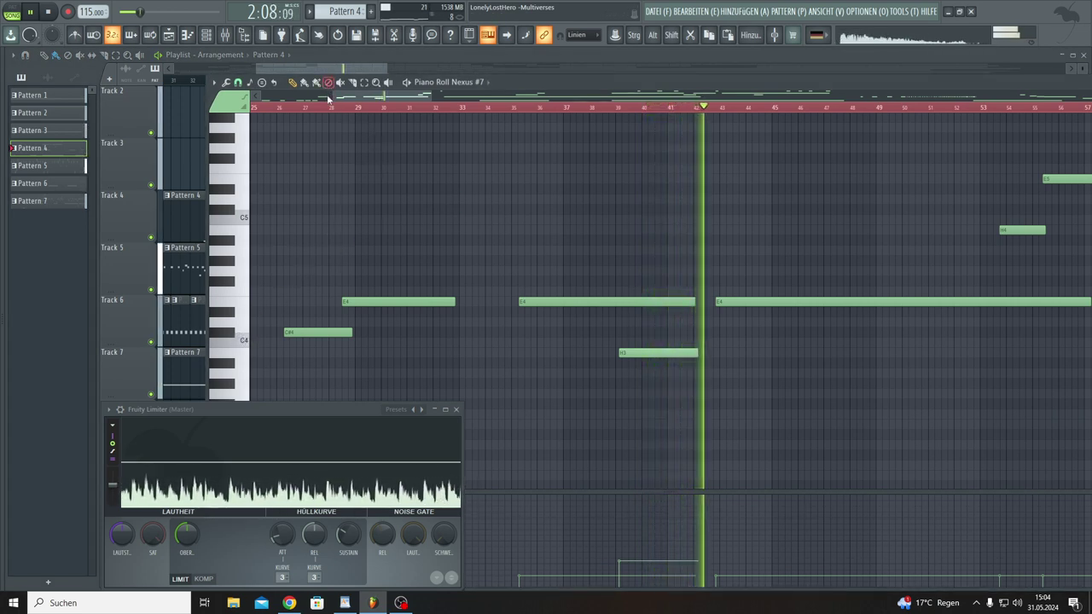
drag(338, 96, 281, 100)
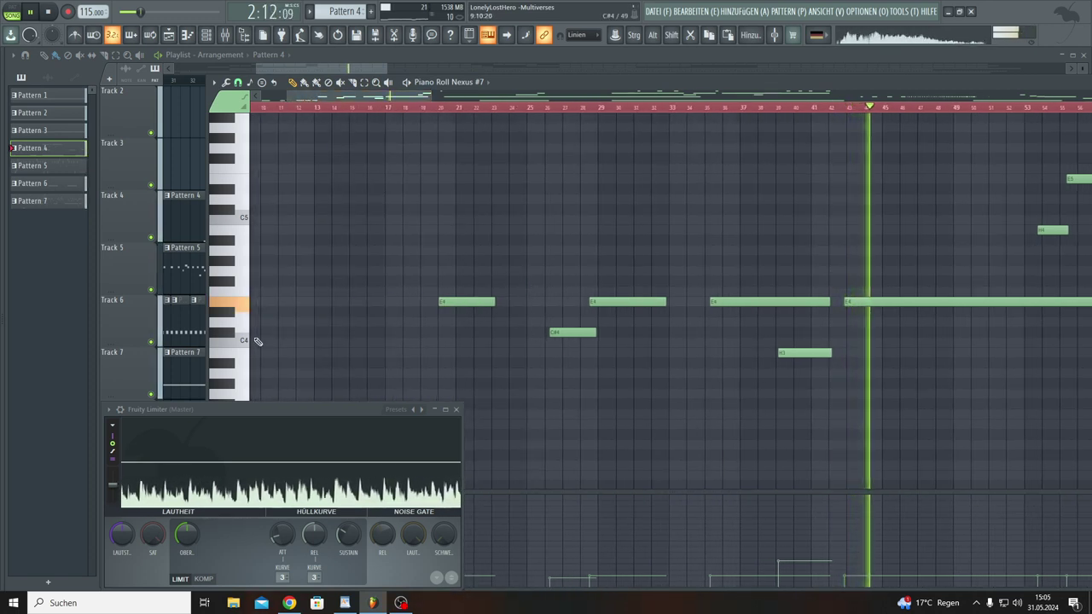
drag(562, 339, 567, 356)
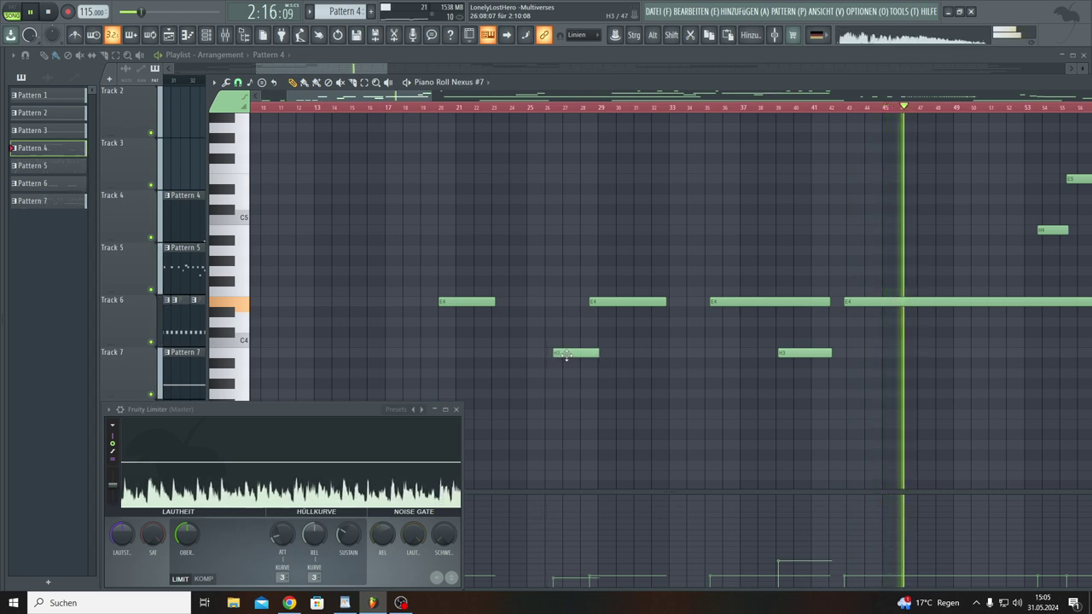
scroll(560, 112, up, 3)
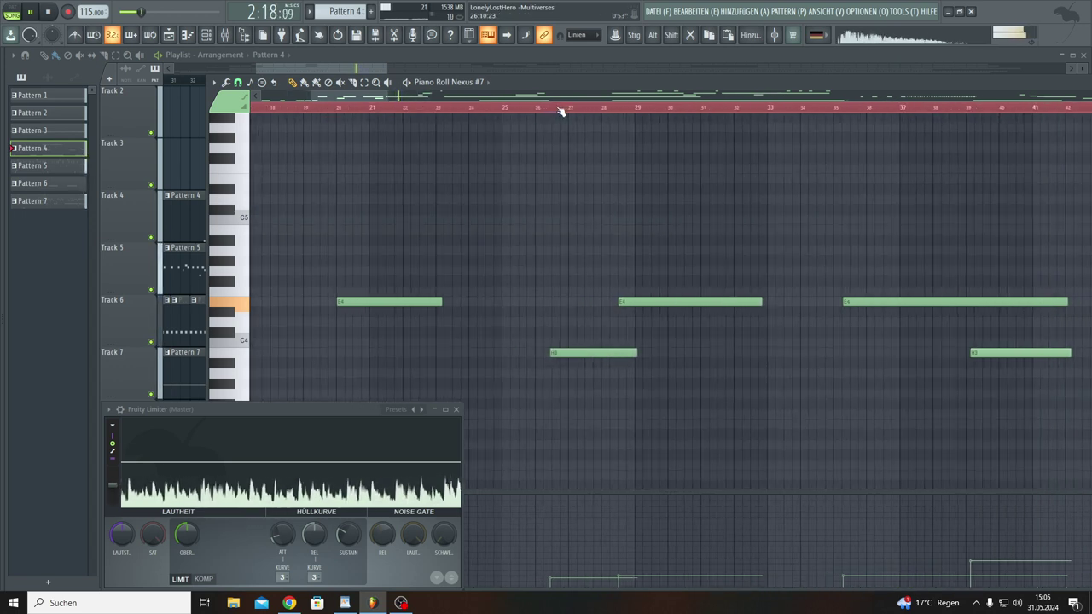
click(472, 109)
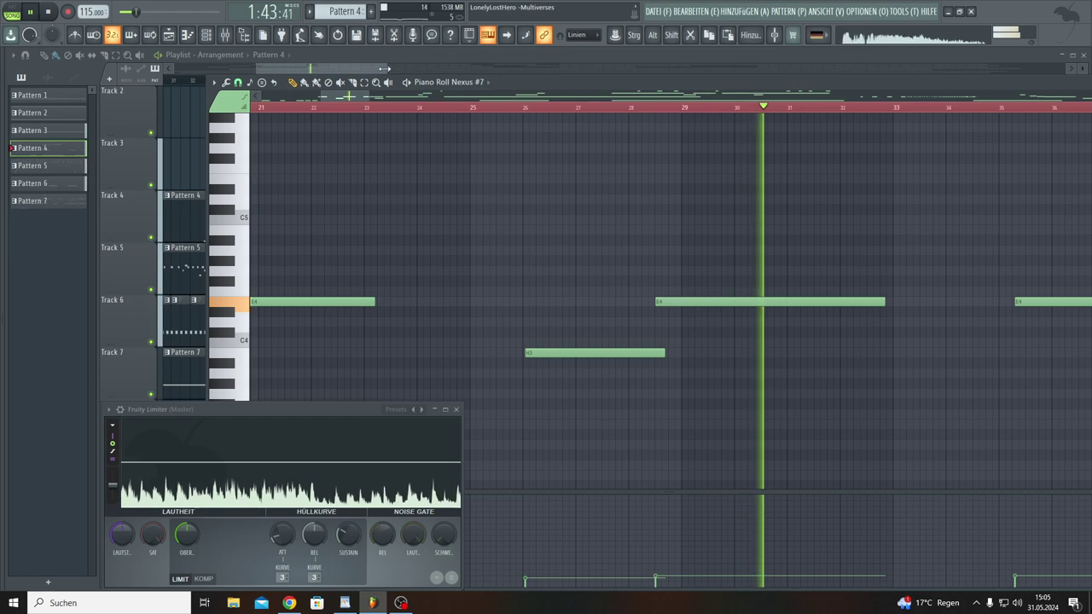
Step: Return from the piano roll to the playlist, bring the start of the arrangement into view and save the project
key(F7)
scroll(561, 117, right, 5)
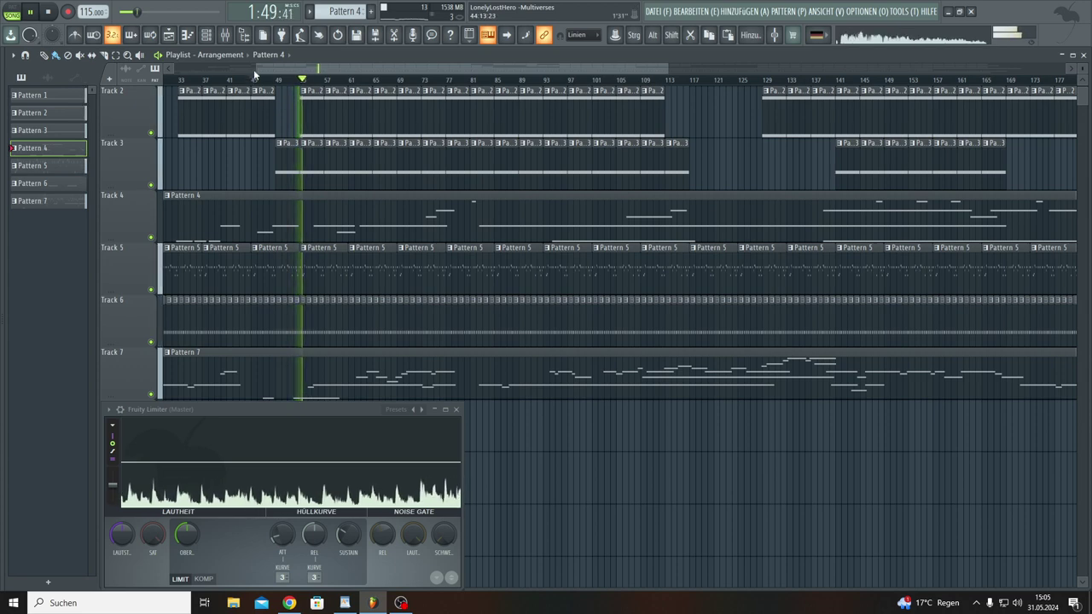
drag(254, 70, 167, 70)
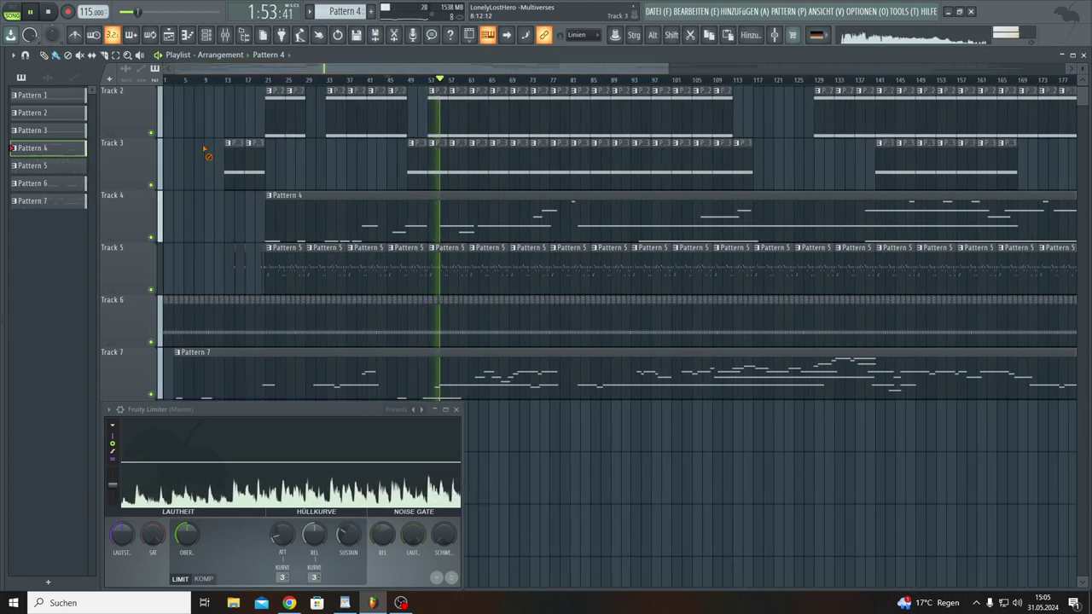
click(655, 13)
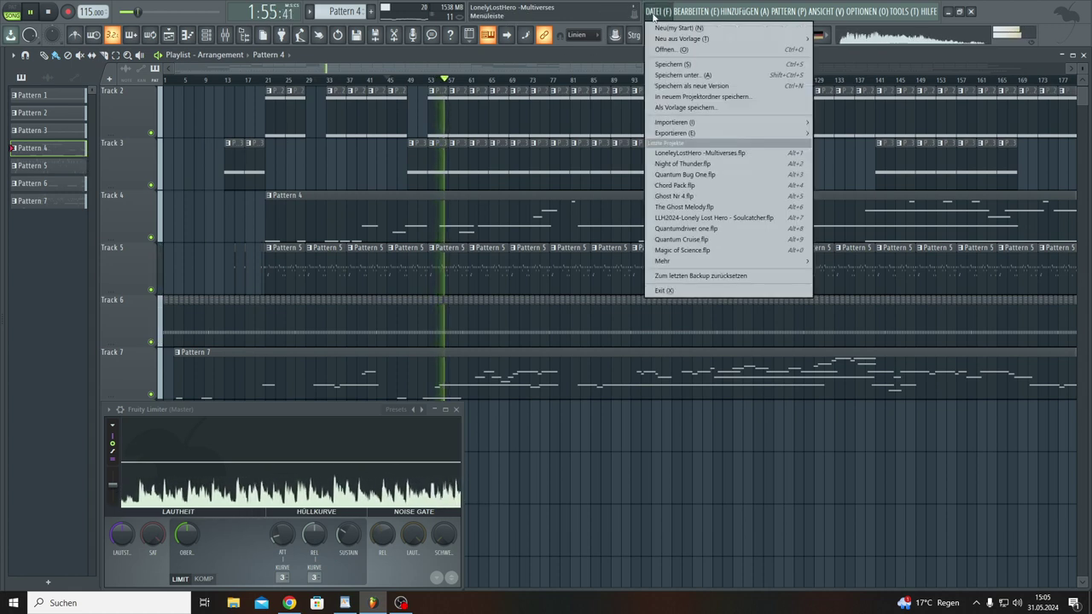
click(665, 64)
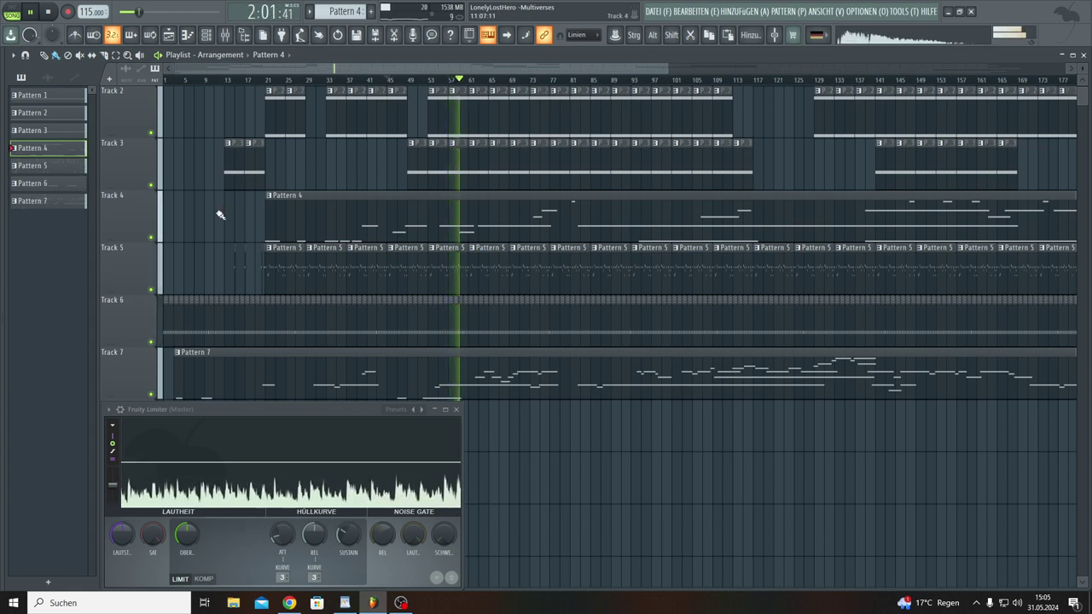
Step: Show the channel rack higher up over the playlist and route Nexus #11 to mixer track 8
click(211, 39)
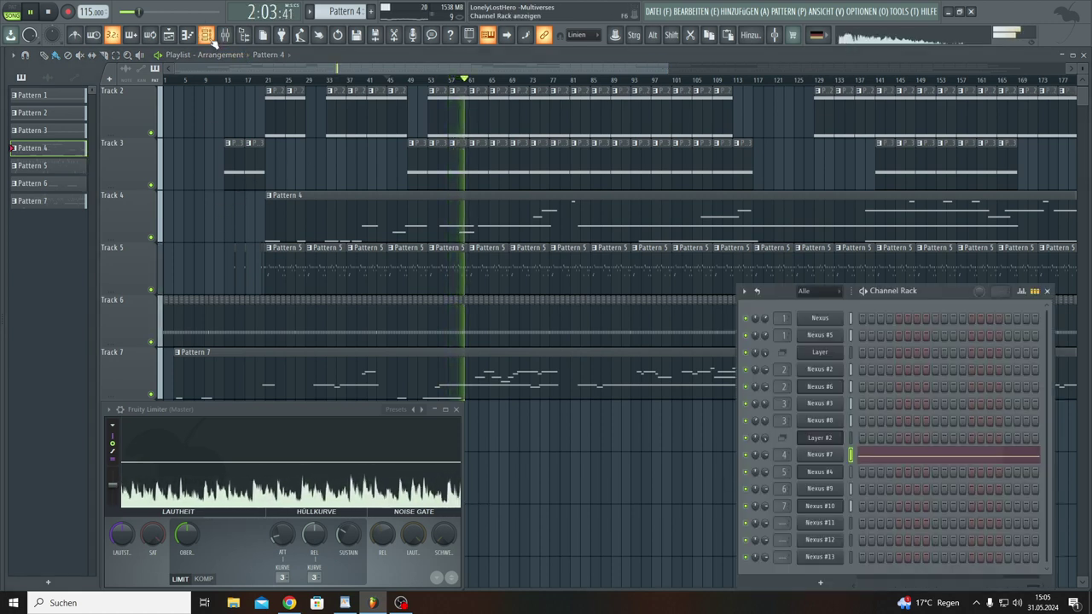
drag(916, 291, 902, 201)
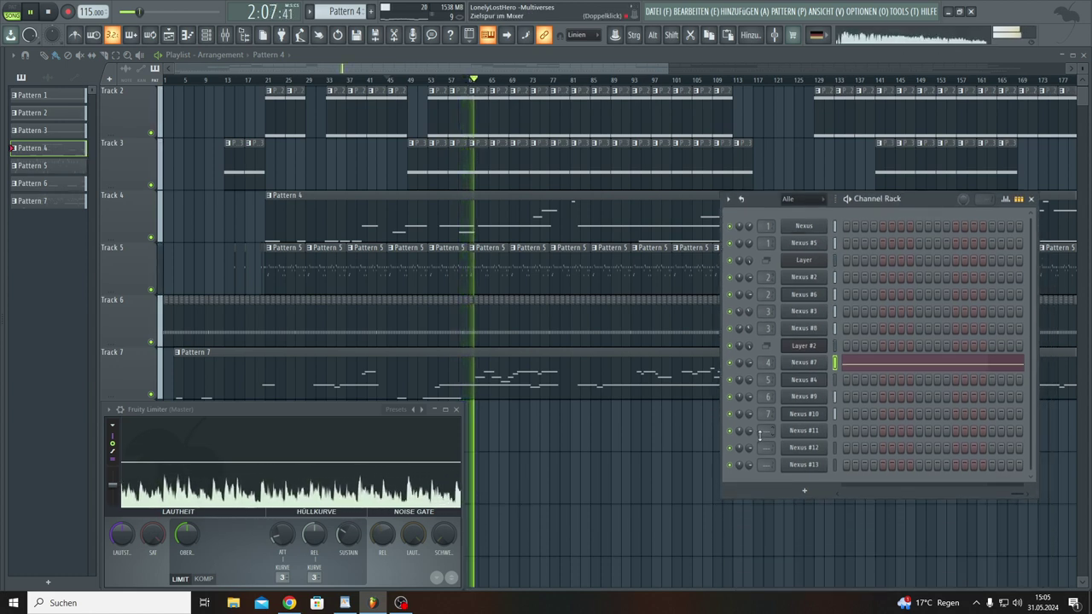
scroll(761, 433, up, 8)
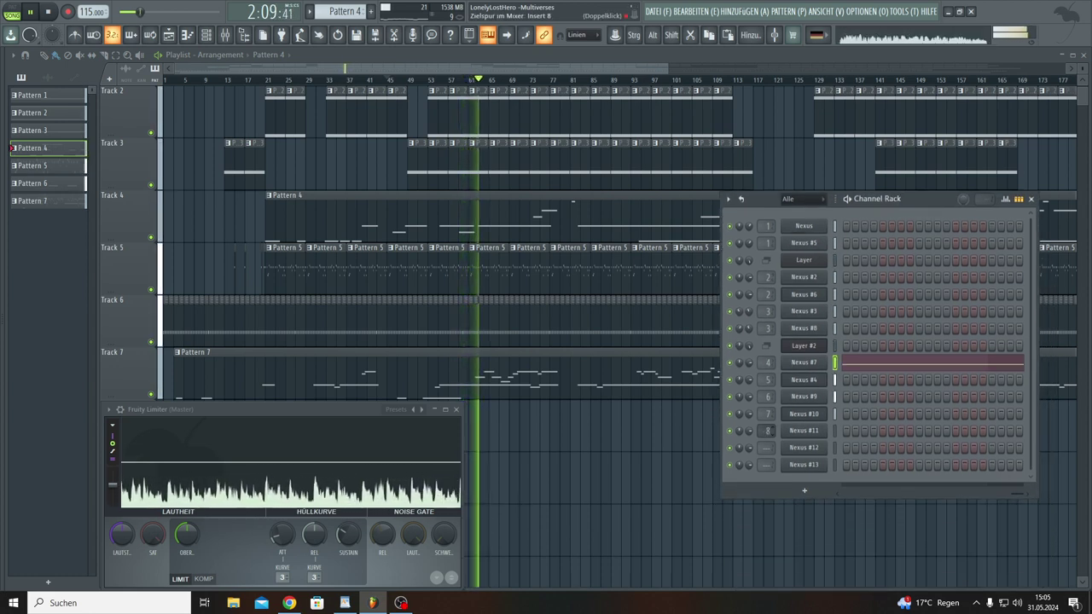
Step: Open Nexus #11, browse its Drums category and load the Big Trailer Junkyard preset
click(803, 433)
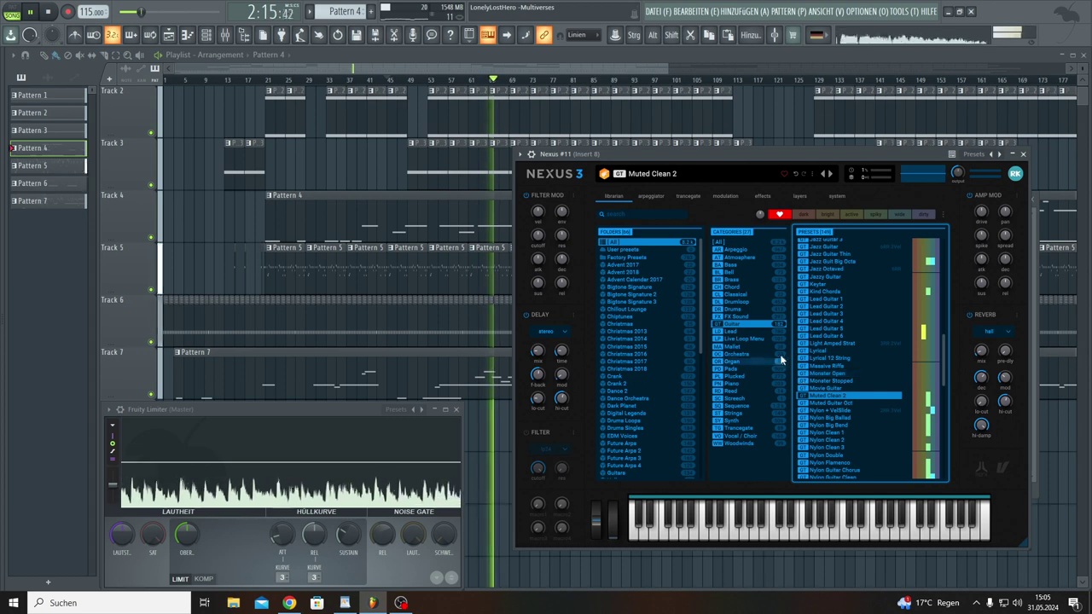
click(735, 309)
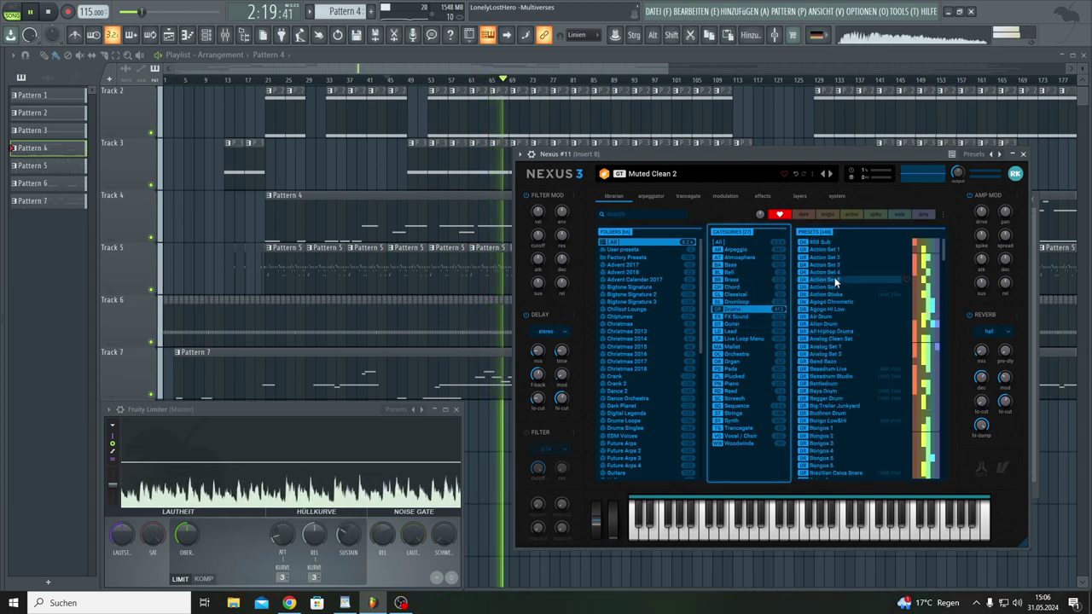
click(835, 279)
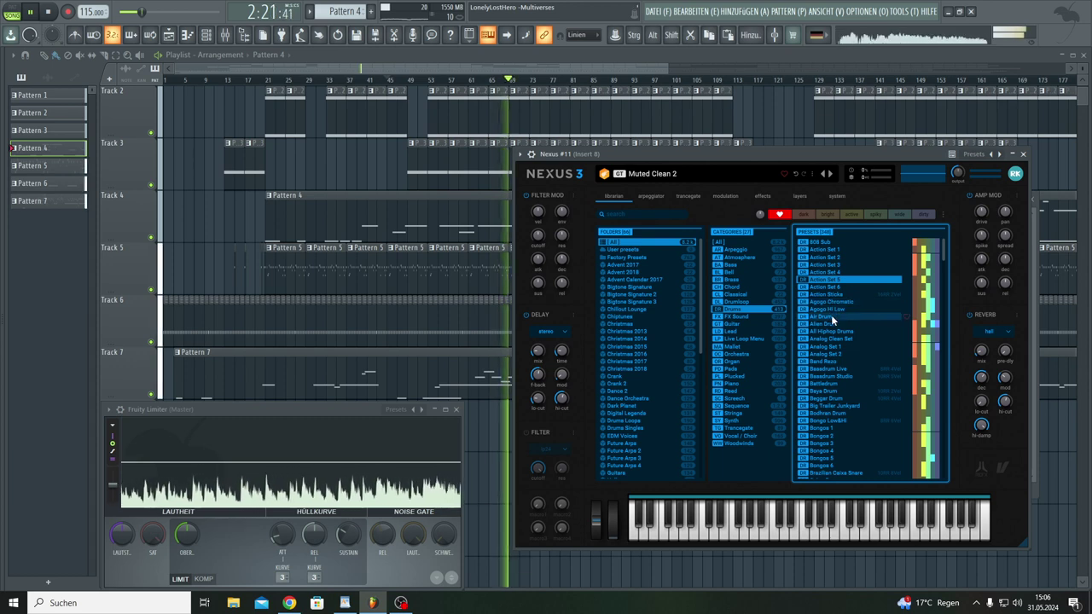
click(831, 323)
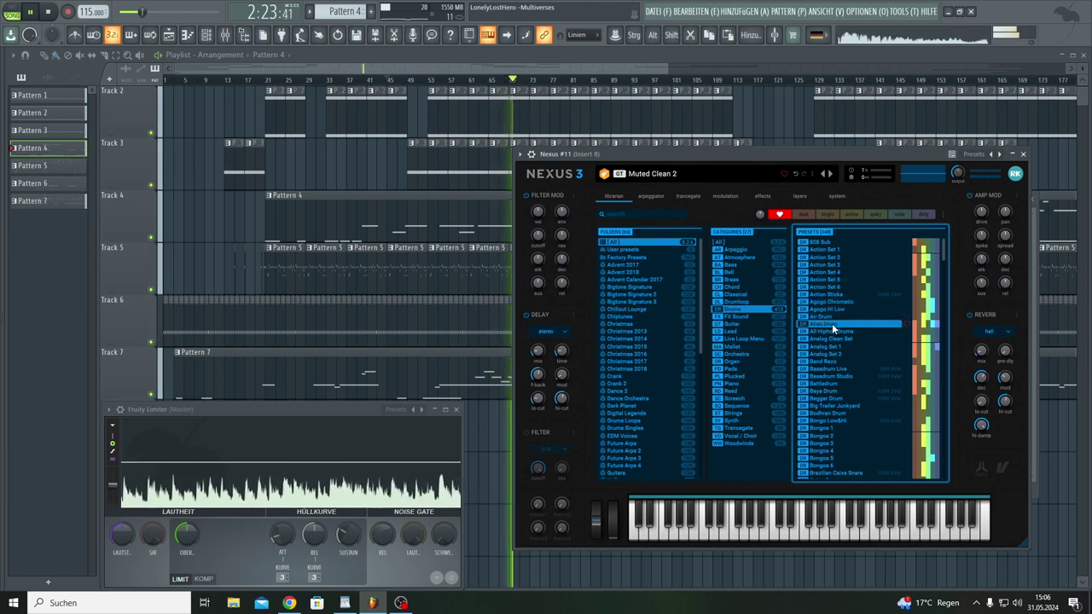
click(831, 346)
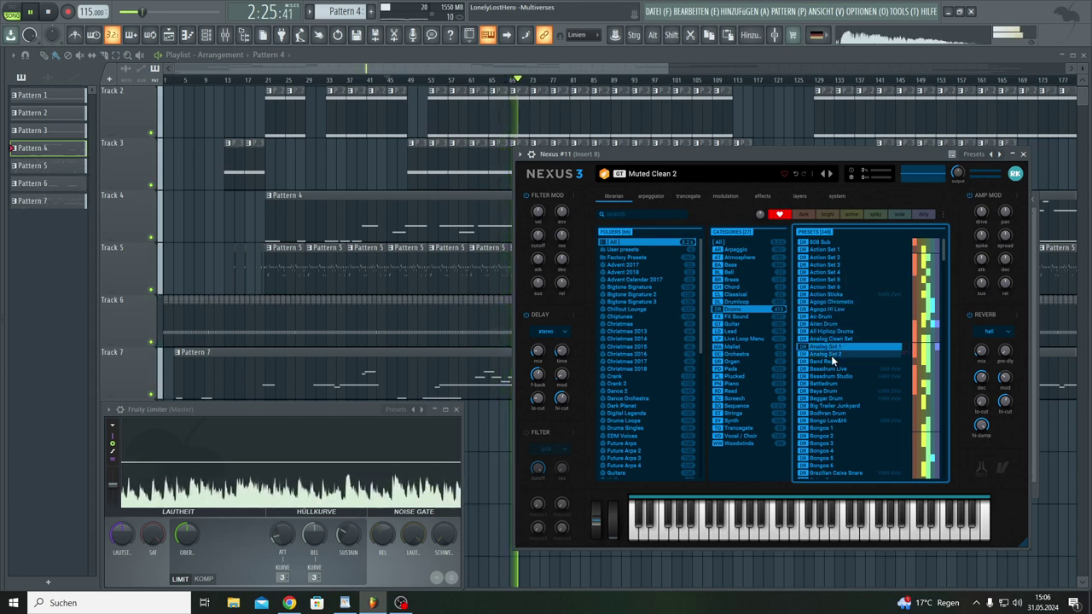
click(831, 360)
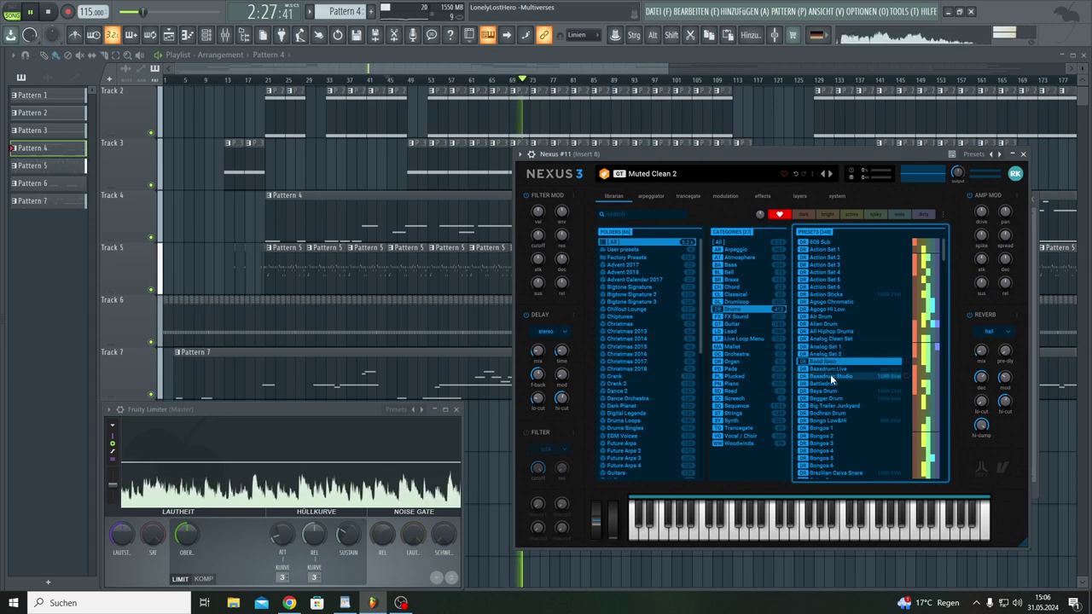
click(832, 377)
click(823, 400)
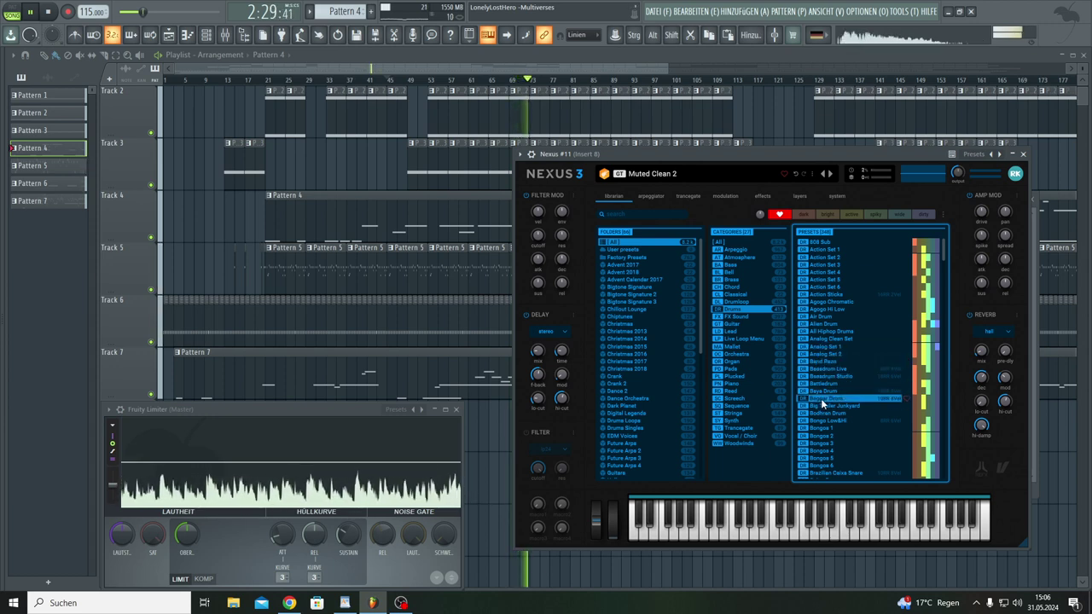
click(825, 406)
click(831, 414)
click(832, 408)
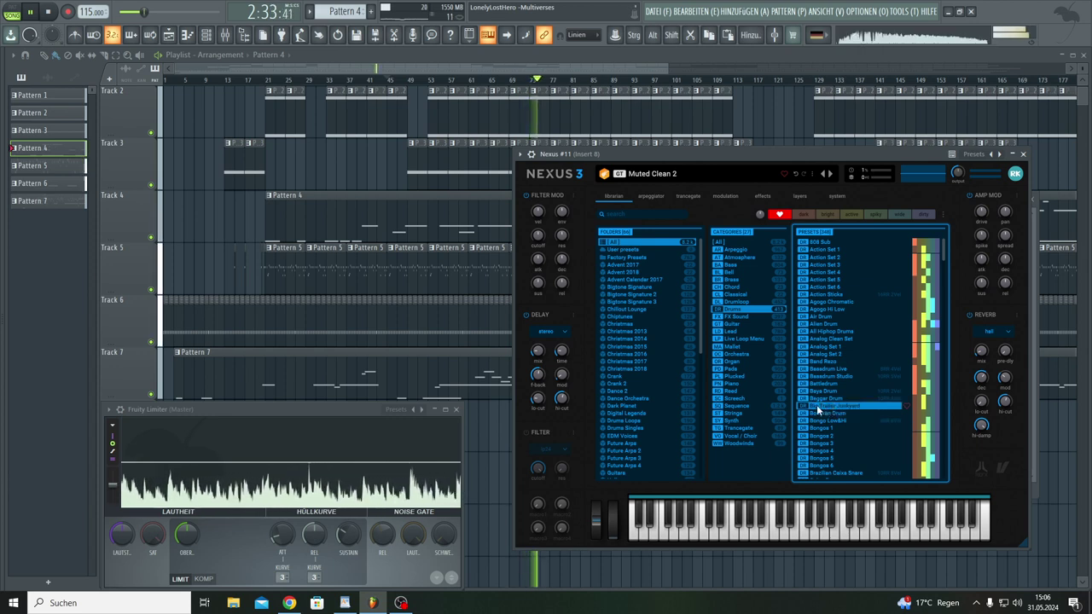
double_click(812, 407)
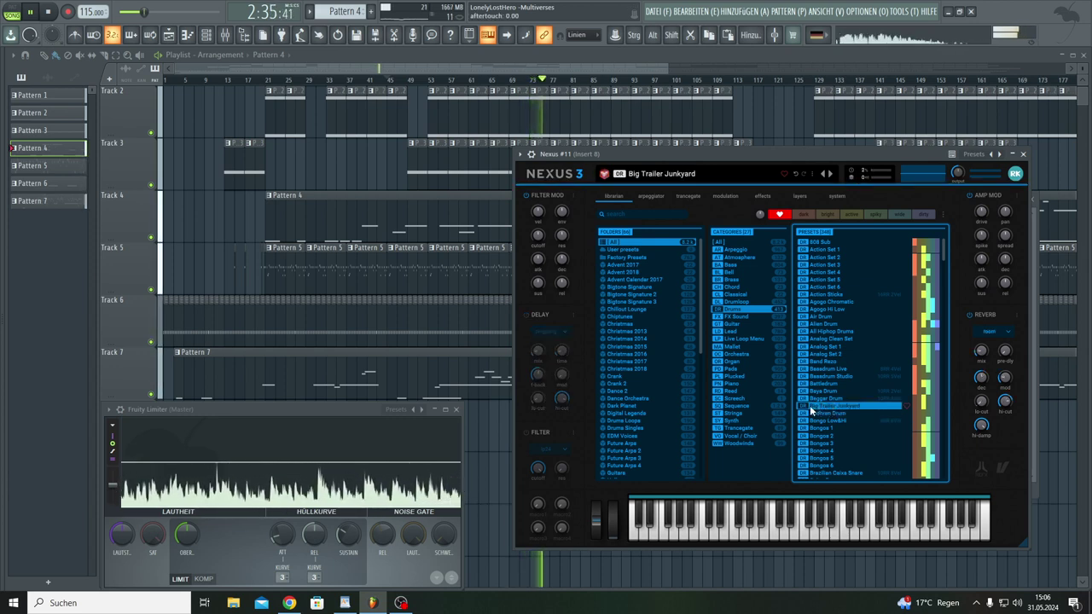
Step: Audition the Big Trailer Junkyard sounds on the Nexus #11 keyboard, from the lowest keys up to the middle range
drag(663, 523, 635, 540)
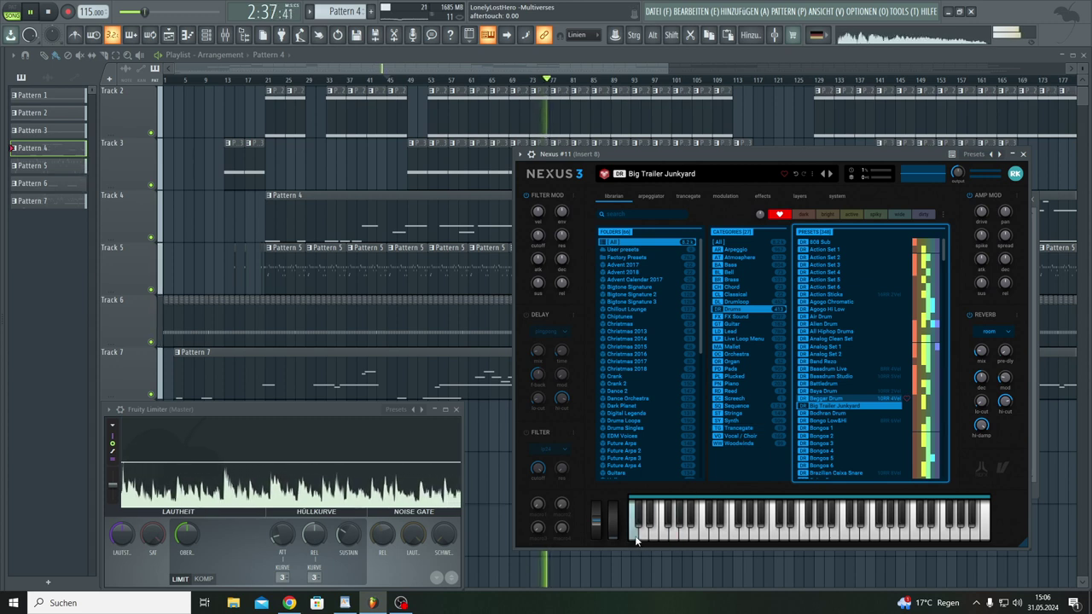
click(644, 539)
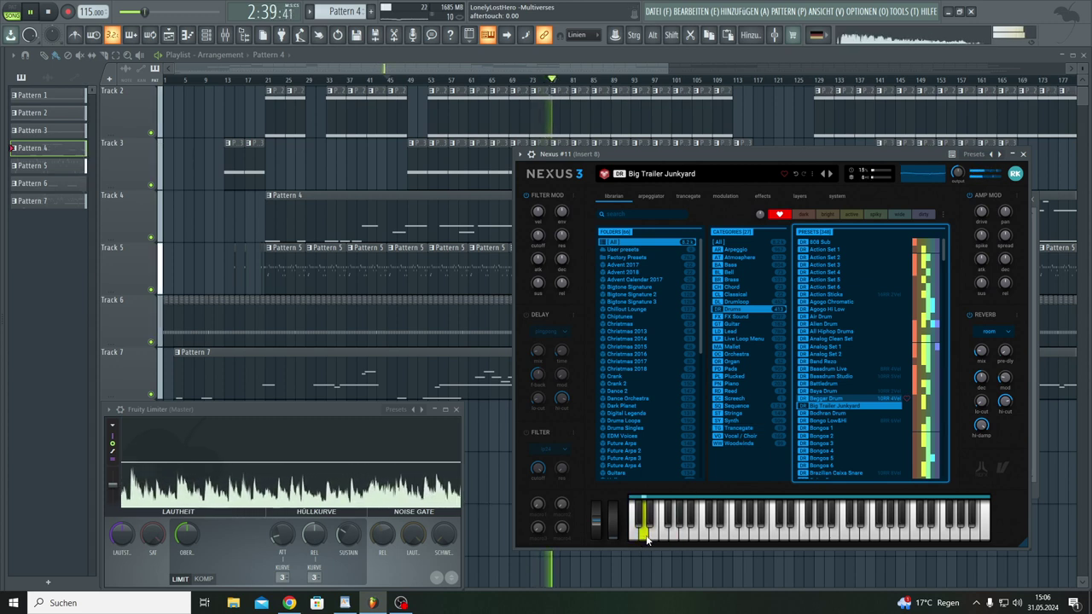
drag(673, 542, 772, 537)
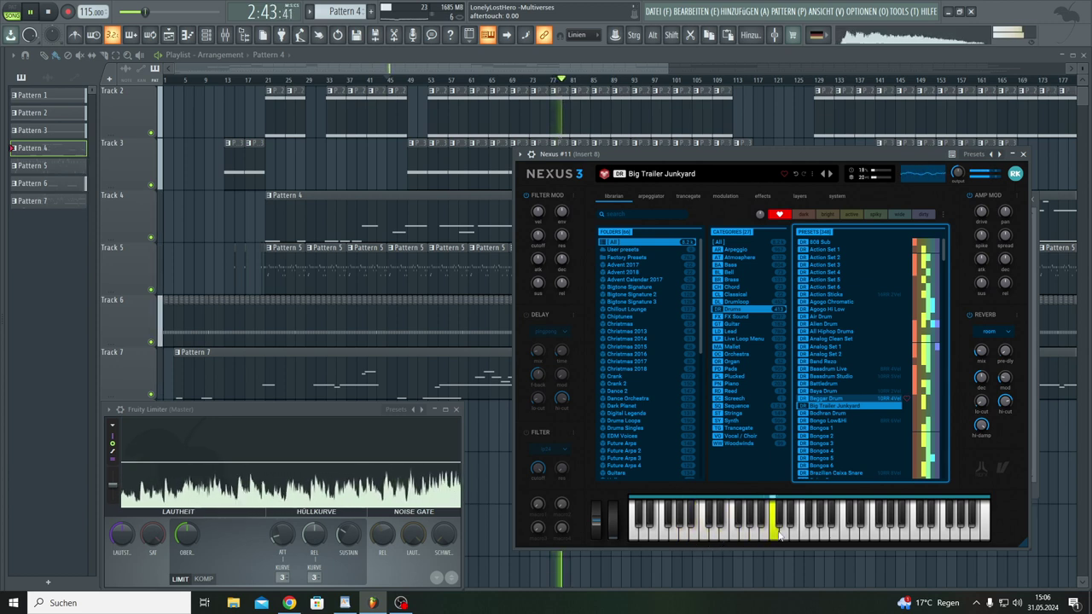
Step: Browse the Drums presets of Nexus #11, previewing sounds such as Bongos 6 and Concert Action Toms 1
click(830, 429)
scroll(831, 426, down, 2)
click(827, 416)
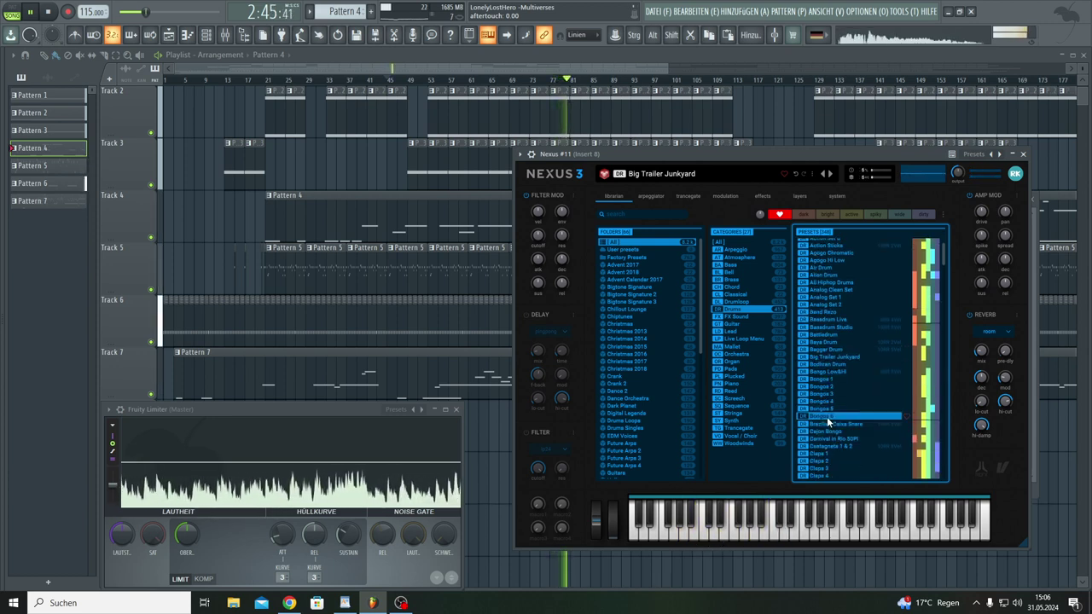
scroll(827, 417, down, 3)
click(827, 416)
scroll(827, 417, down, 1)
scroll(826, 417, down, 2)
click(827, 417)
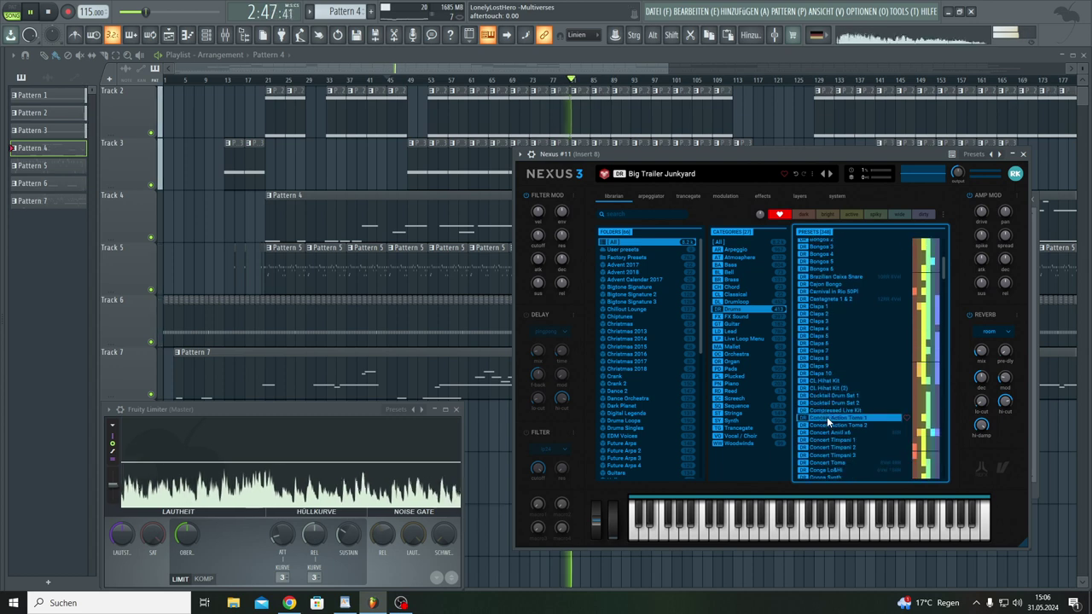
scroll(827, 418, down, 2)
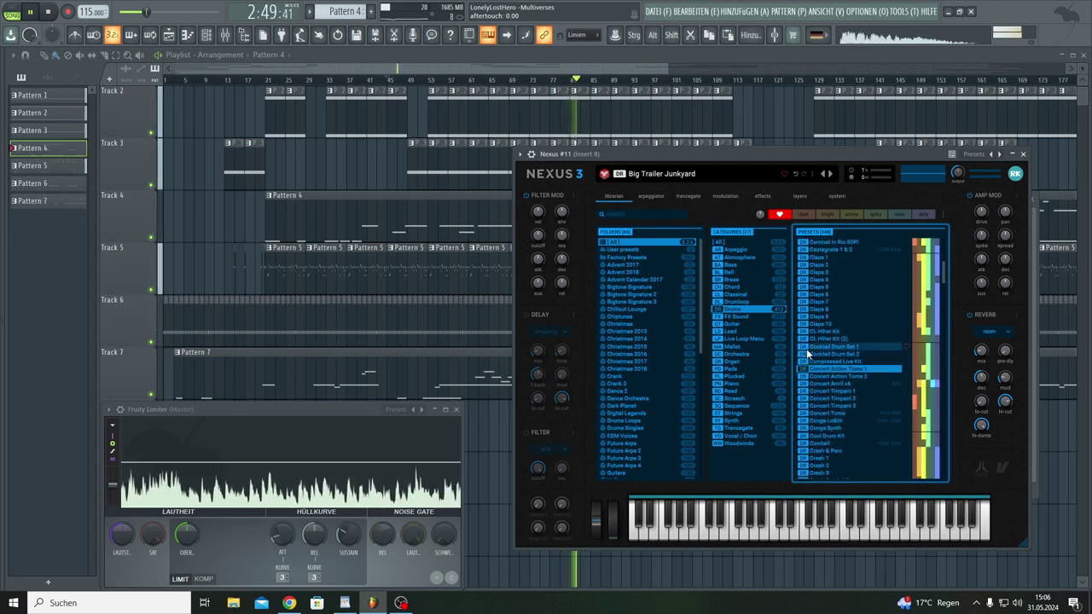
Step: Preview the Cocktail Drum Set 1 and 2, Concert Anvil and Compressed Live Kit presets in Nexus #11
click(807, 349)
click(818, 381)
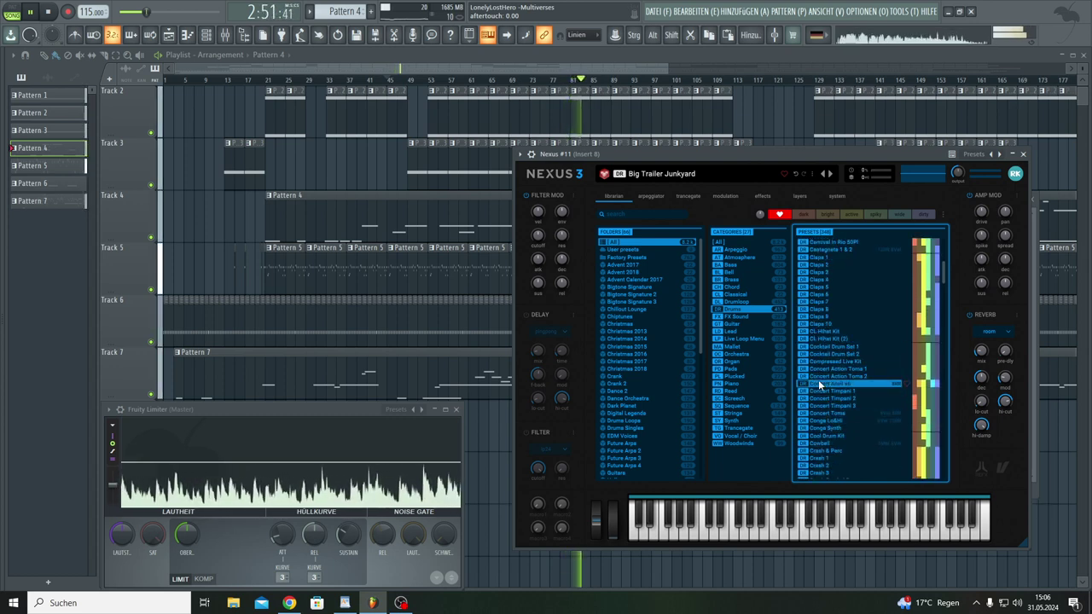
click(808, 348)
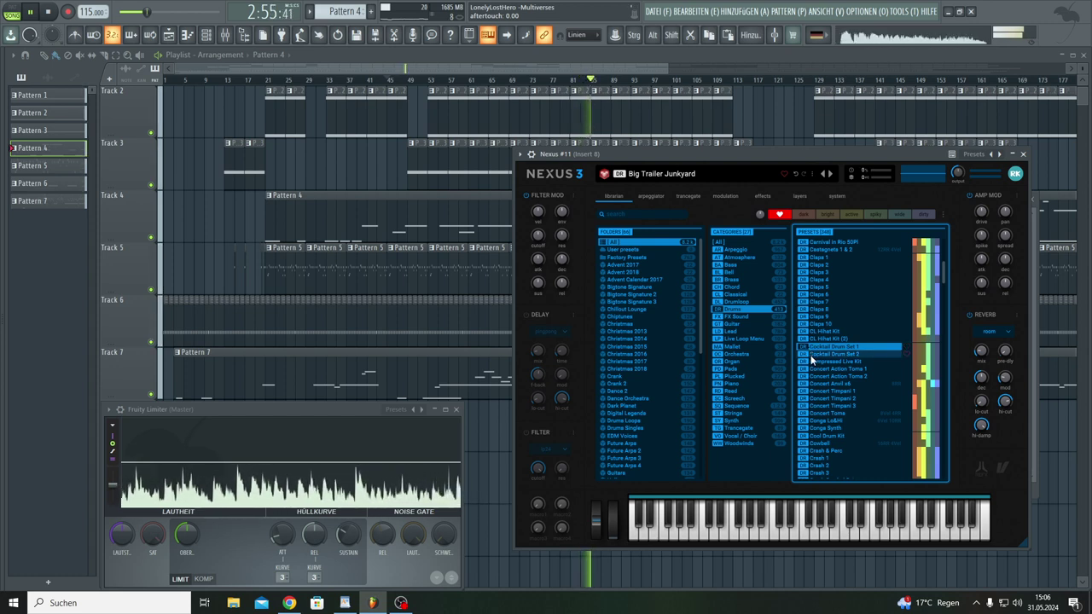
click(811, 354)
scroll(817, 371, down, 3)
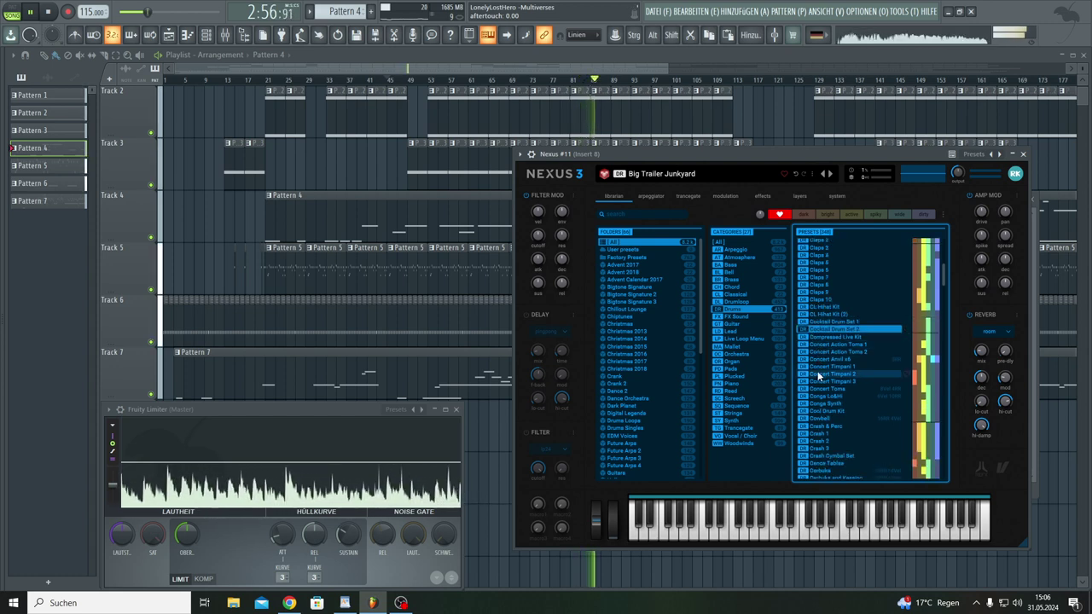
click(809, 313)
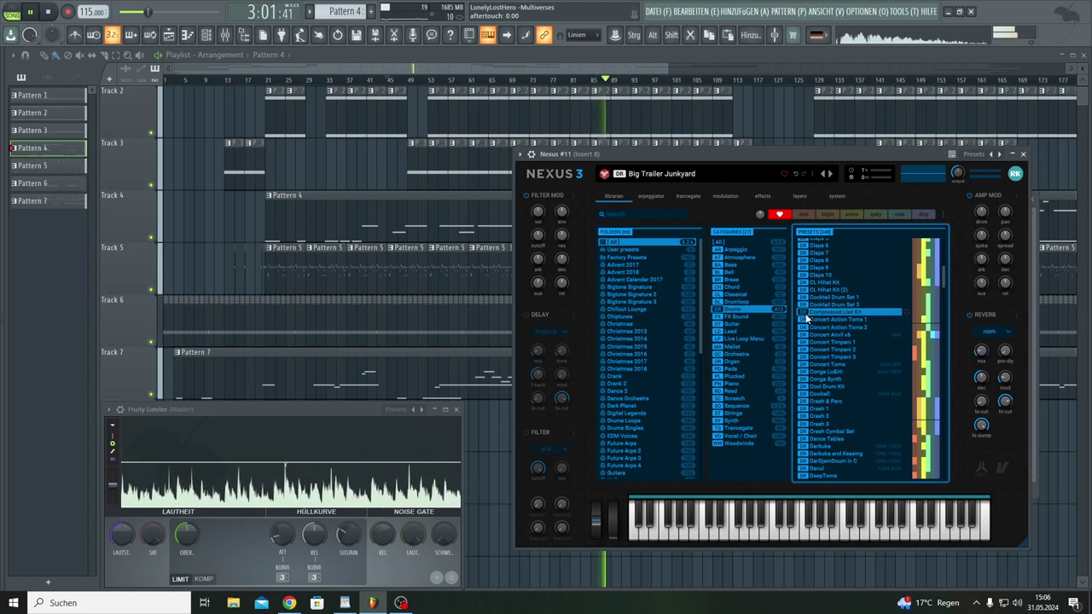
Step: Preview the Concert Action Toms 1 and 2, Concert Anvil and Concert Timpani 1 to 3 presets one after another
click(808, 320)
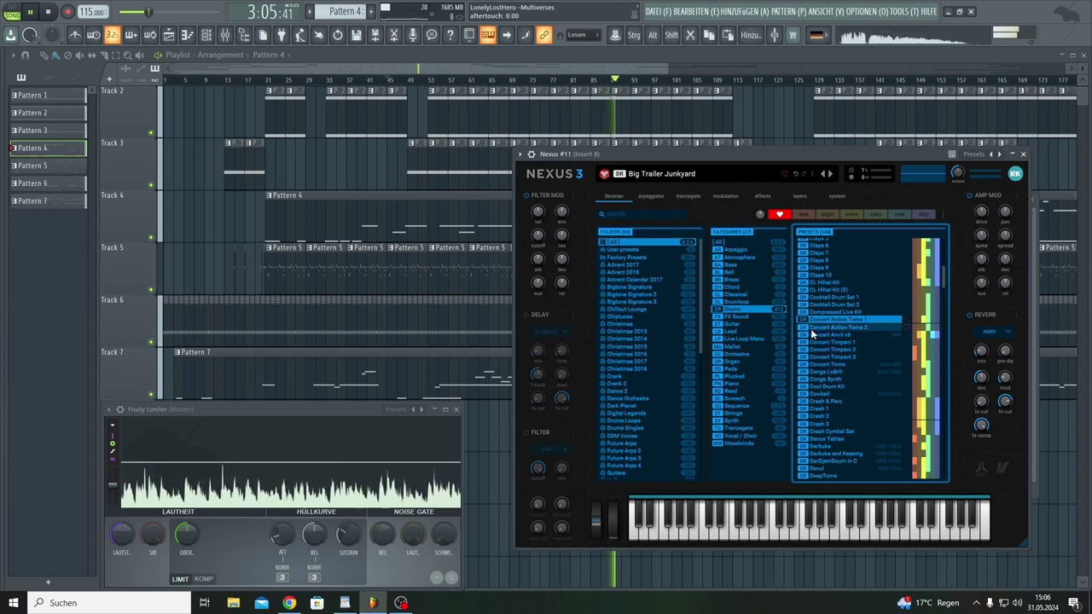
click(810, 328)
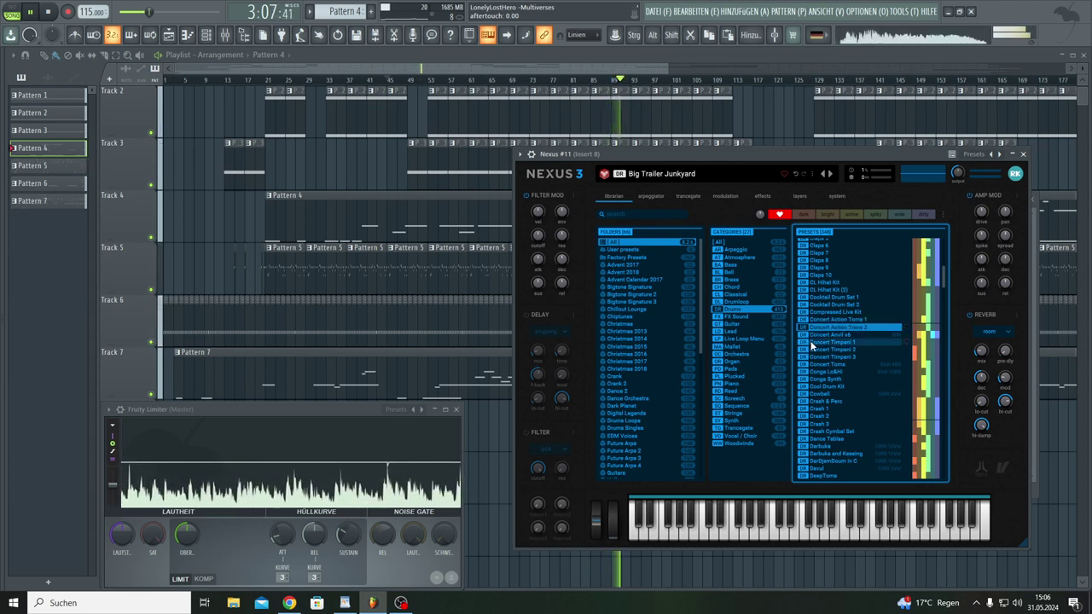
click(809, 336)
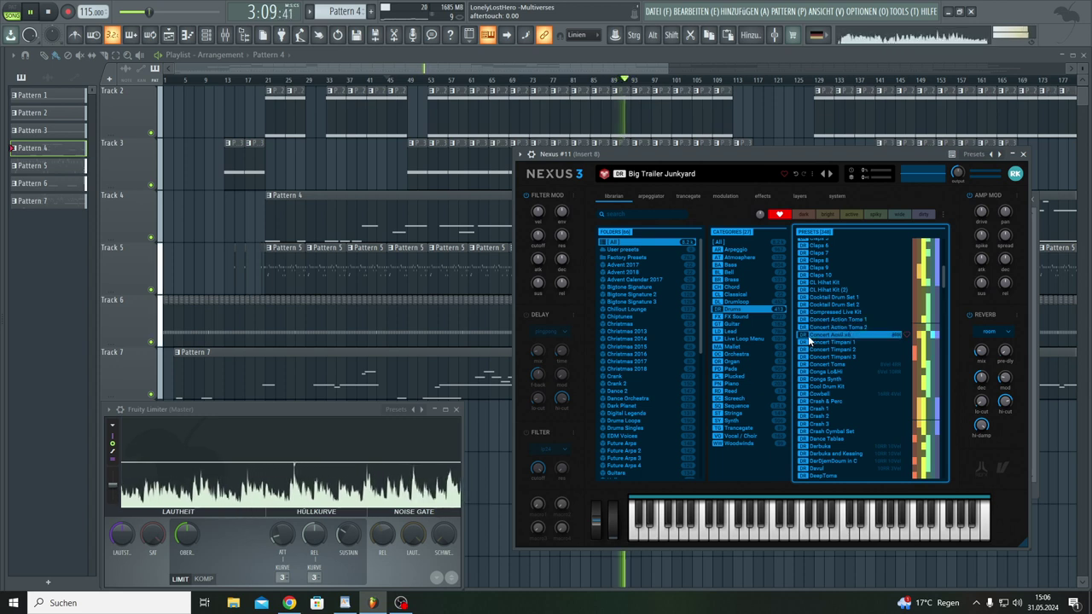
click(813, 344)
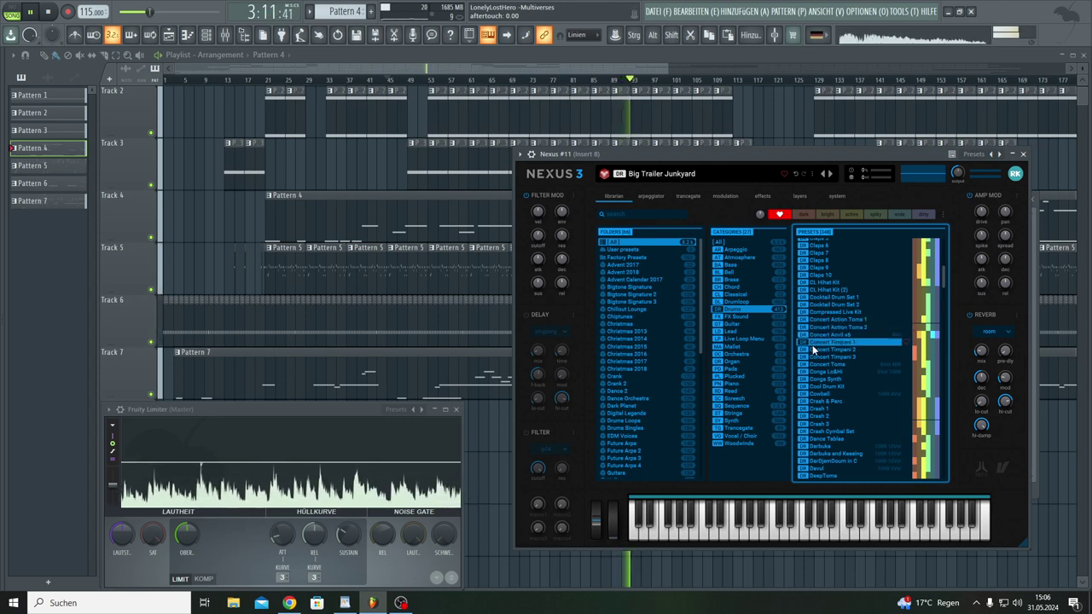
click(813, 351)
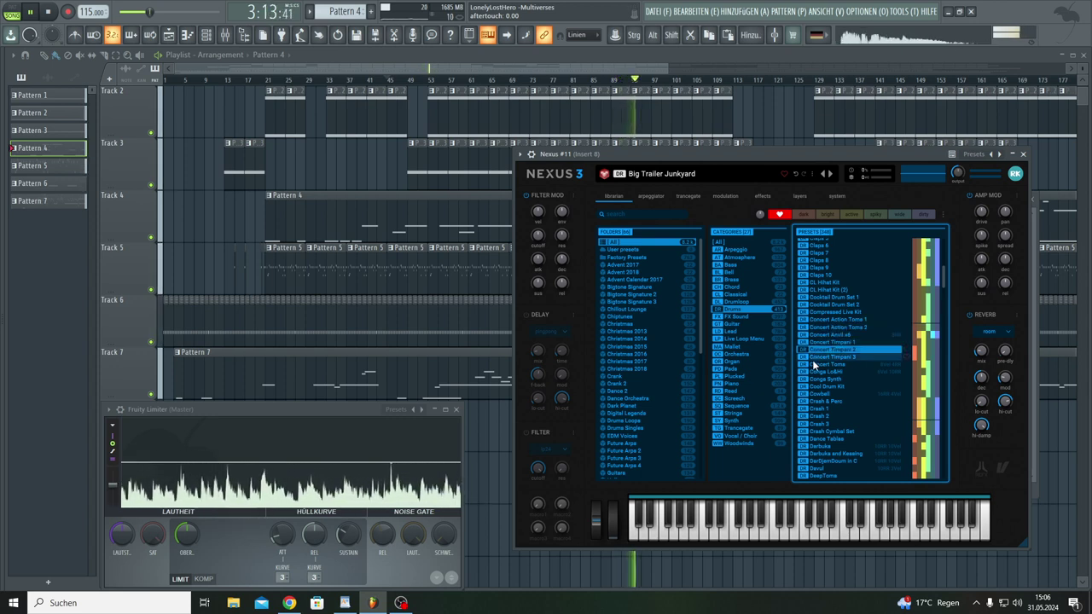
click(813, 357)
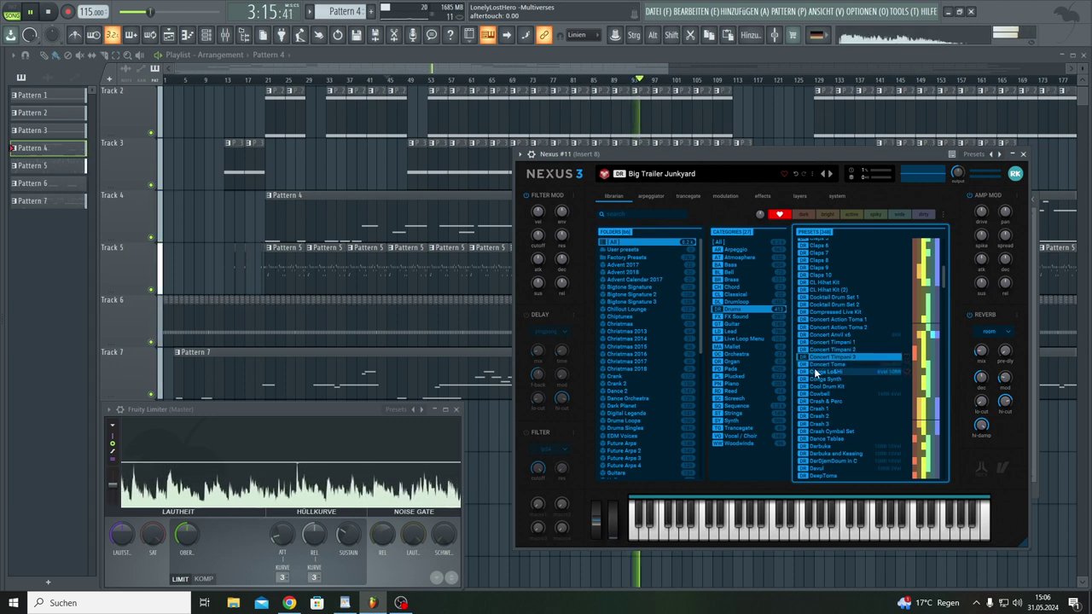
Step: Preview the Concert Toms, Conga Lo&Hi and Conga Synth presets
click(813, 366)
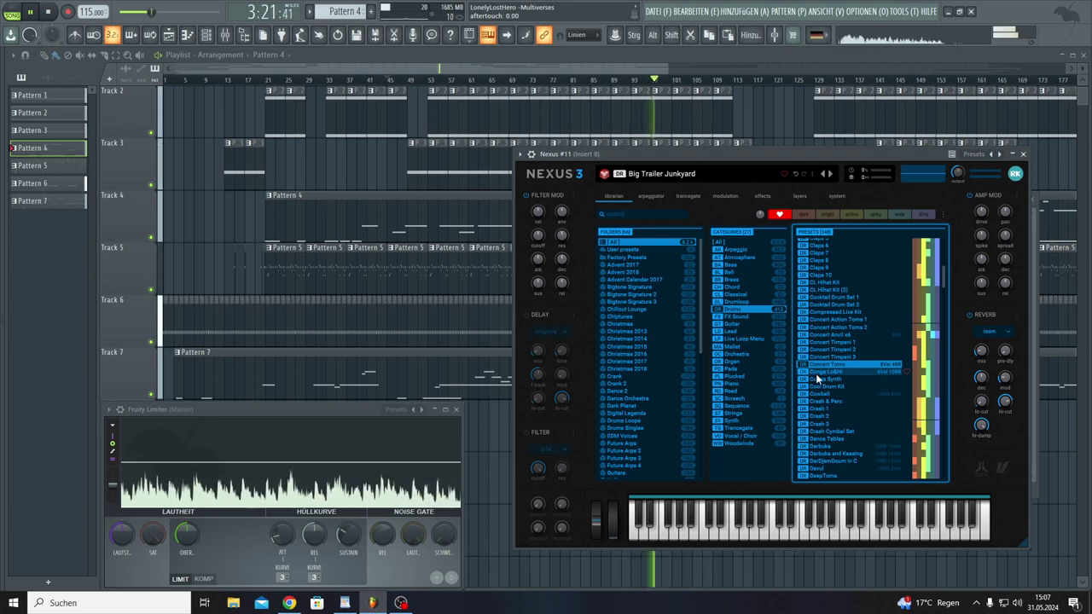
click(817, 373)
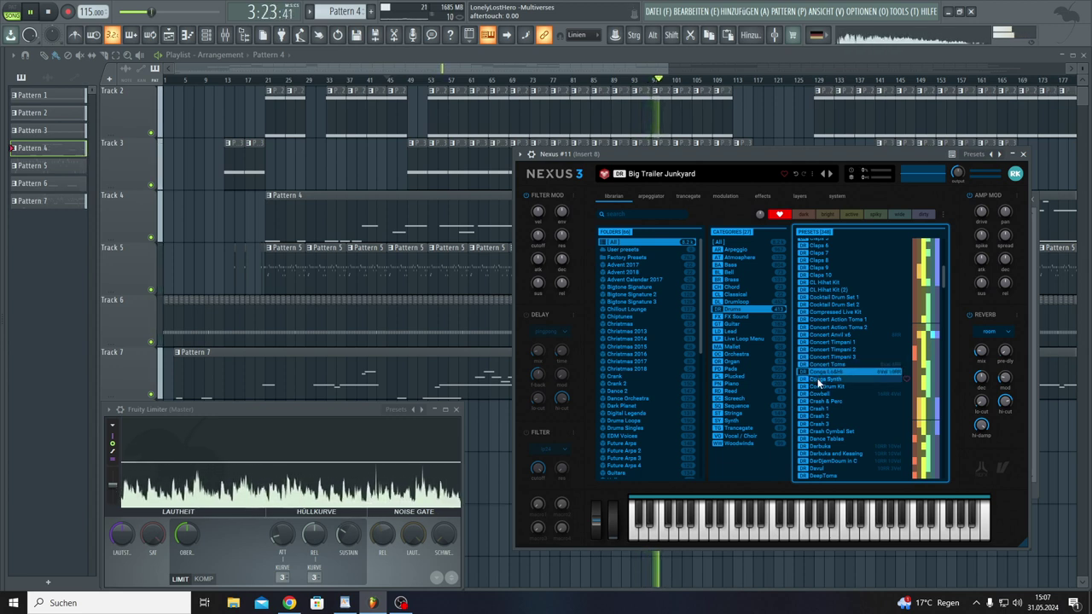
click(818, 381)
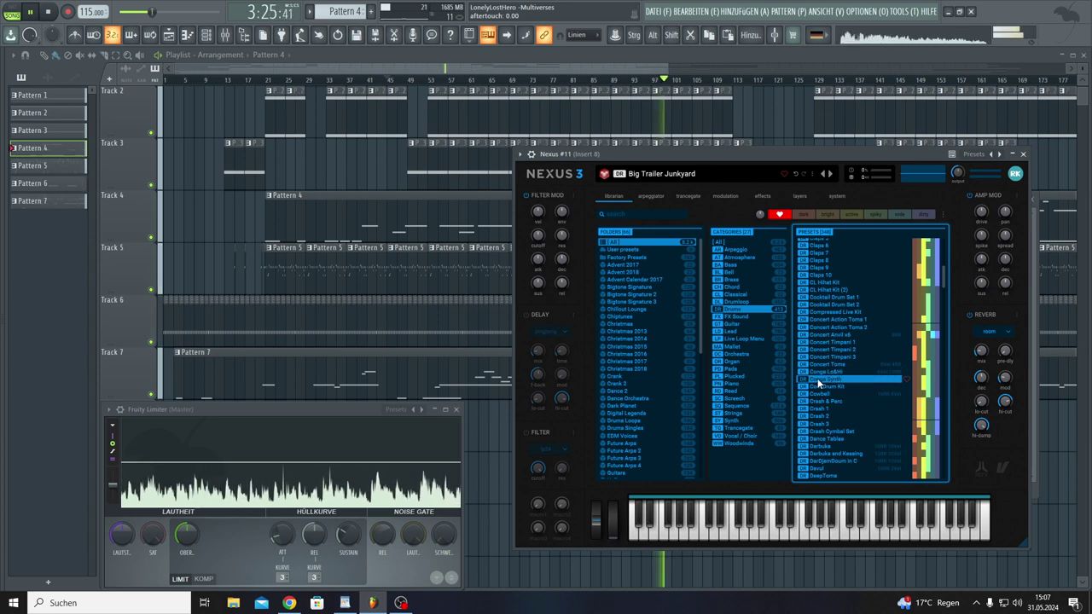
Step: Load the Cool Drum Kit preset into Nexus #11 and audition its lowest key
click(821, 387)
scroll(821, 387, down, 1)
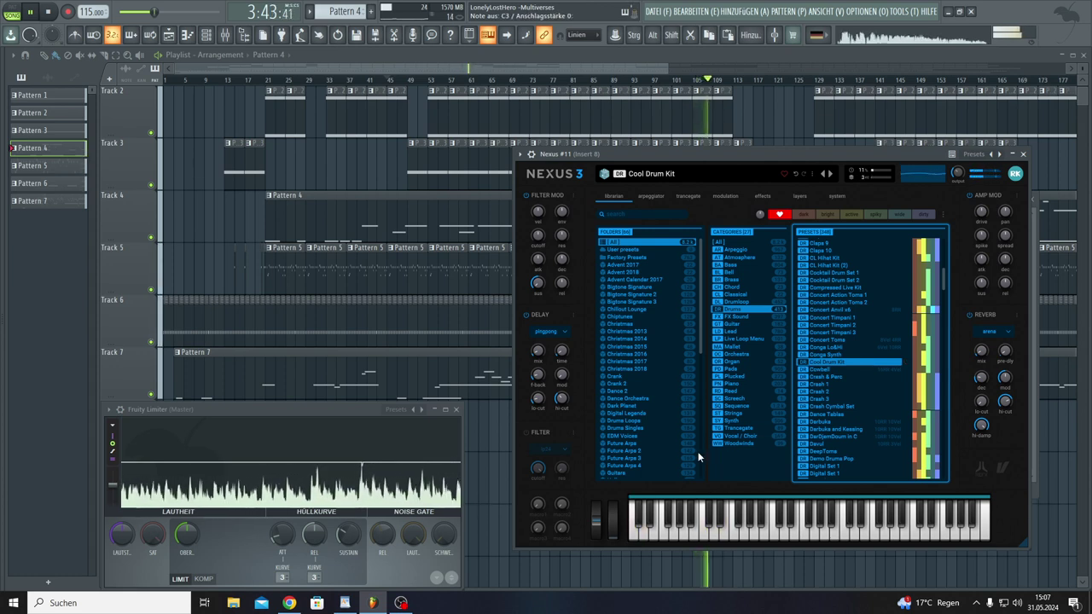
click(635, 535)
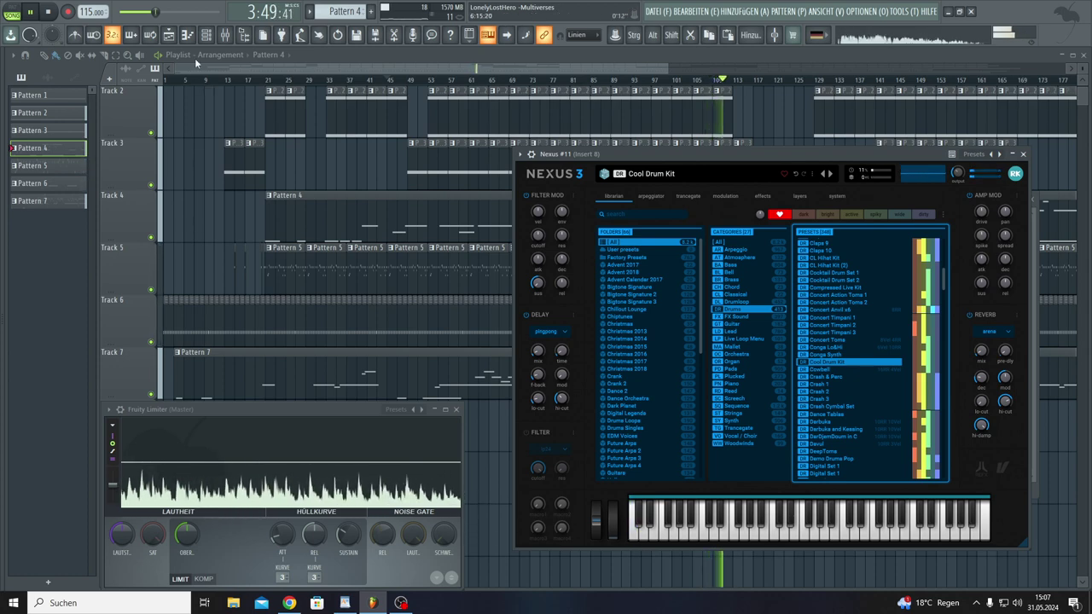
Step: Create the new Pattern 8, open the Nexus #11 piano roll in it and close the Fruity Limiter window
click(206, 37)
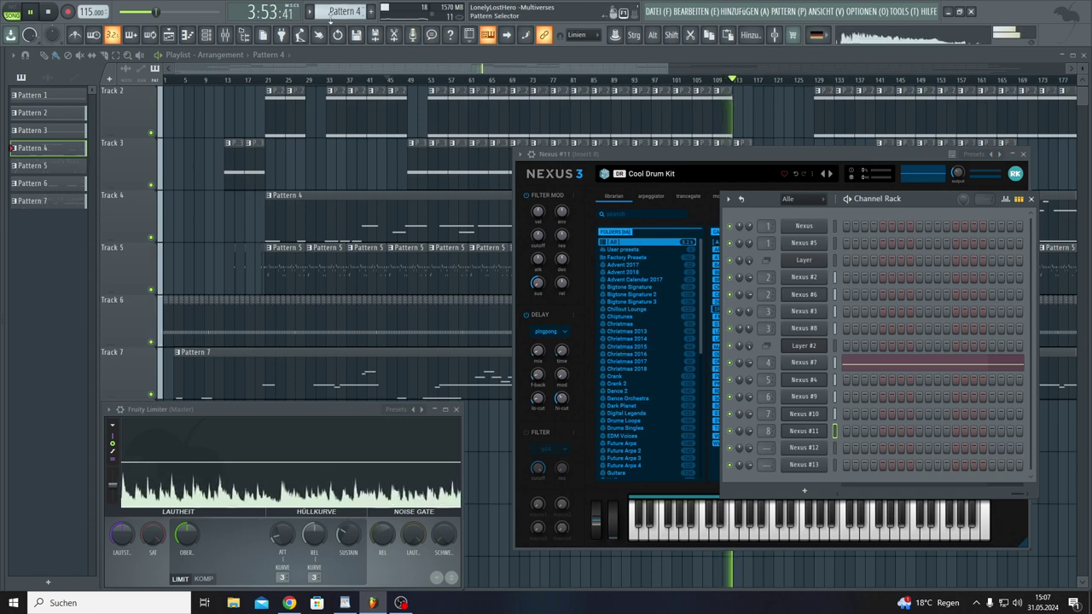
key(F4)
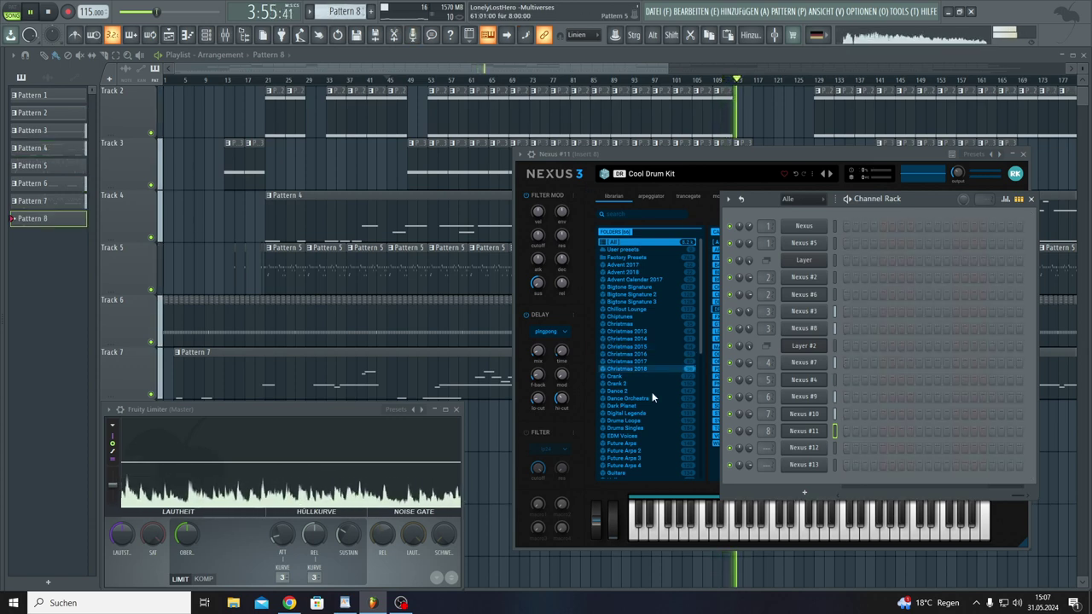
right_click(820, 434)
click(843, 433)
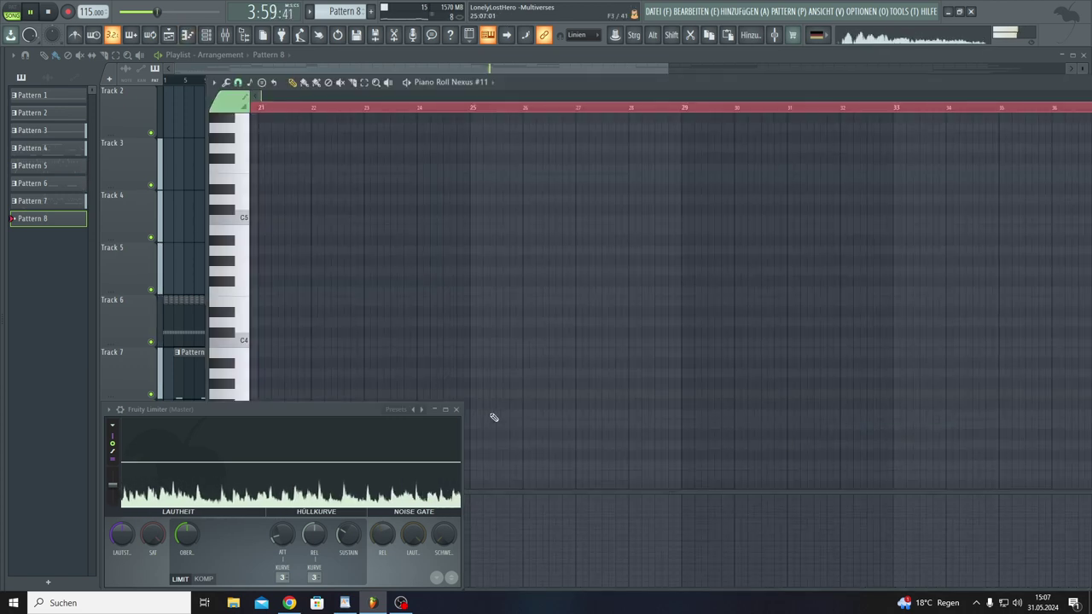
click(460, 411)
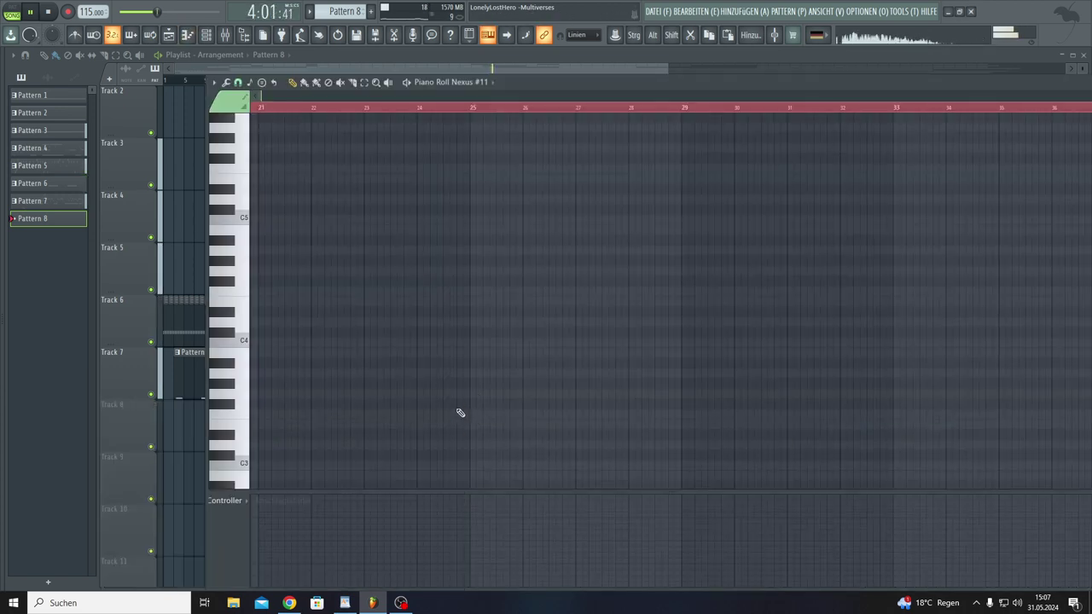
Step: Switch playback to pattern mode and audition the Cool Drum Kit sounds on the piano roll keys between C3 and C4
scroll(456, 405, down, 3)
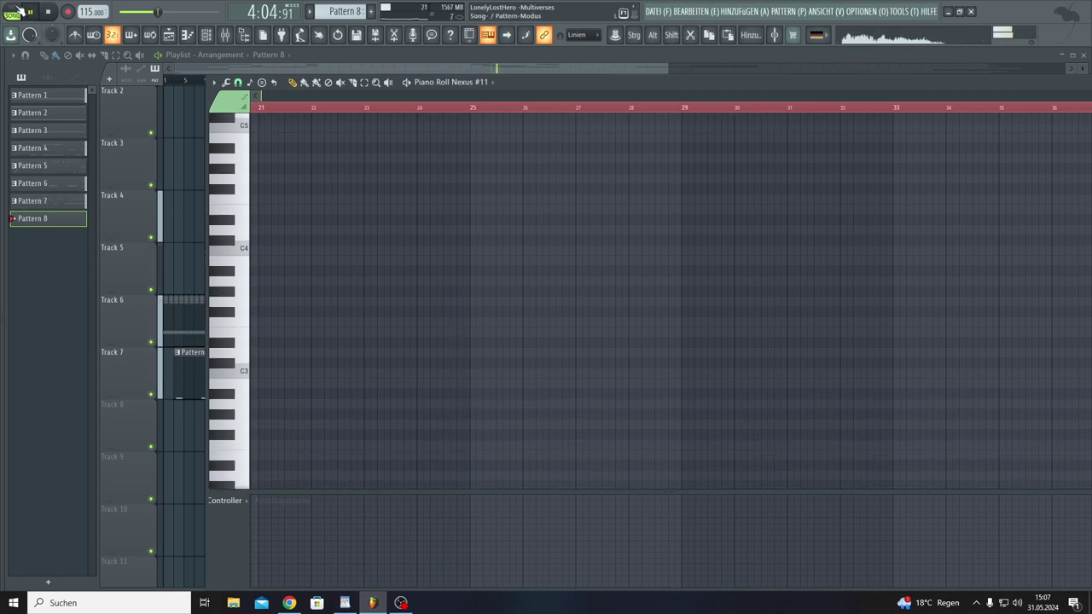
click(14, 10)
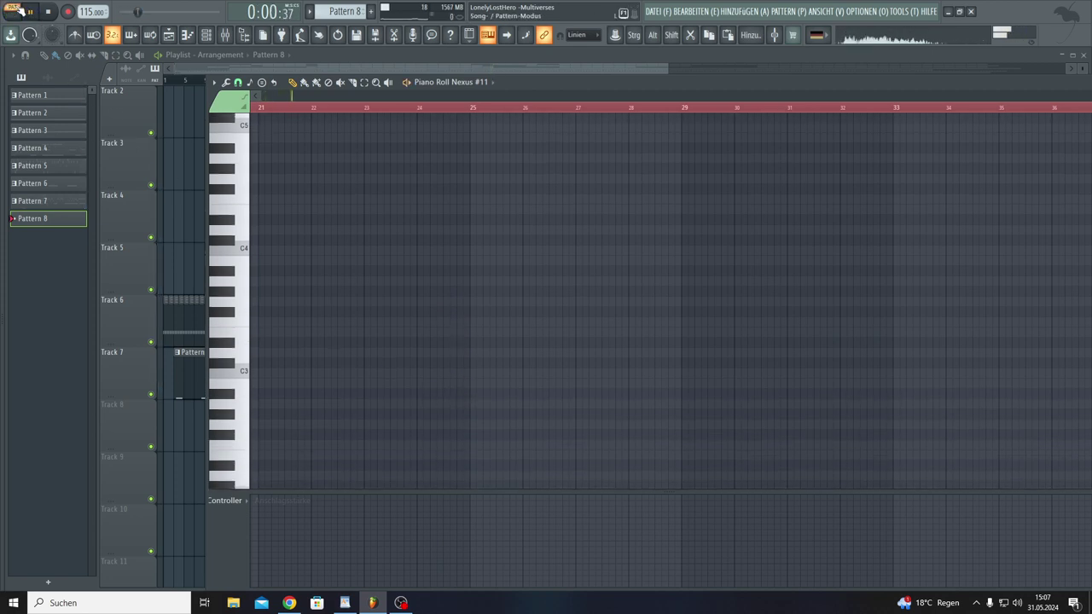
click(247, 373)
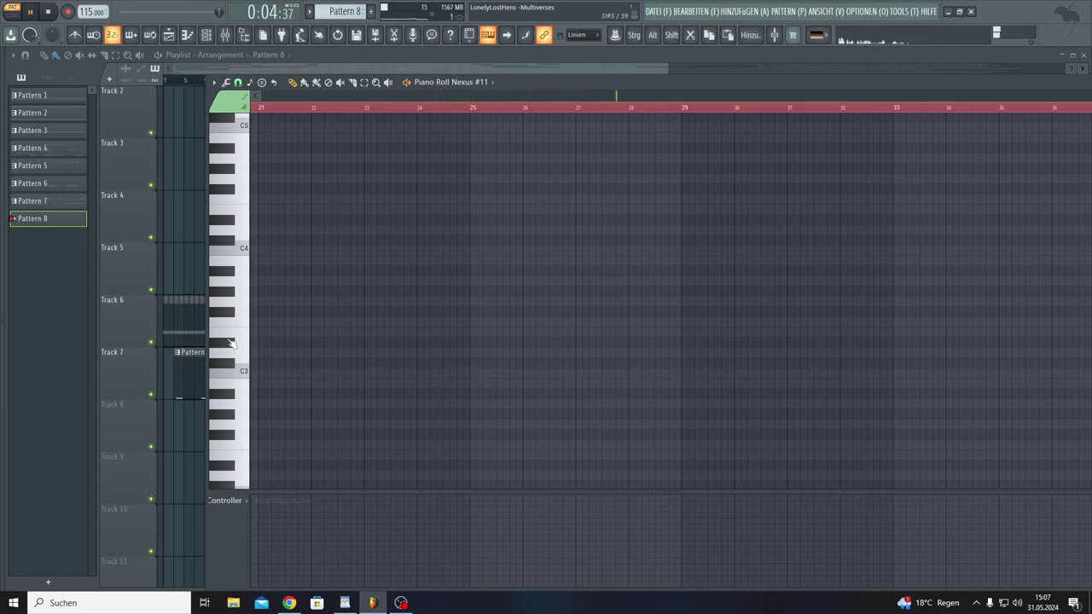
click(237, 281)
click(246, 256)
click(236, 240)
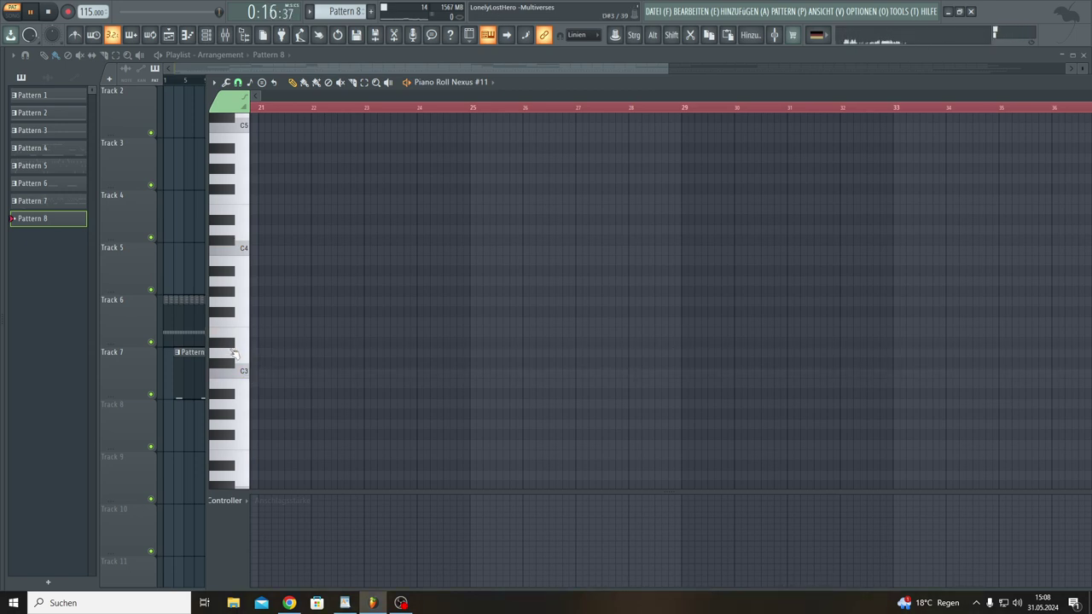
click(230, 292)
click(234, 274)
Step: Clear the piano roll's time selection, then narrow the piano roll window and reposition it over the playlist
click(327, 111)
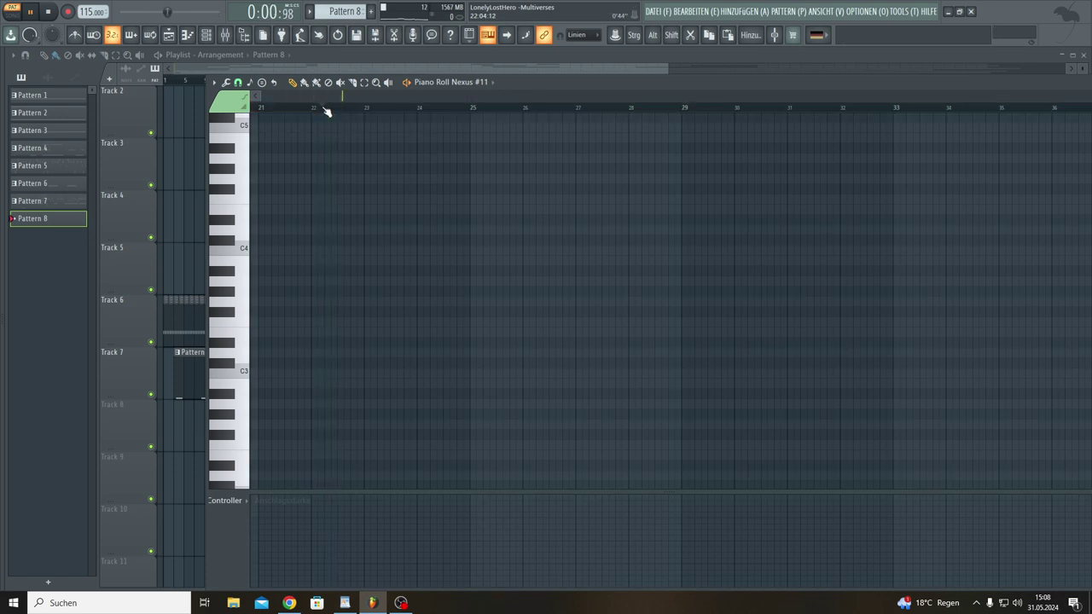
scroll(315, 97, right, 1)
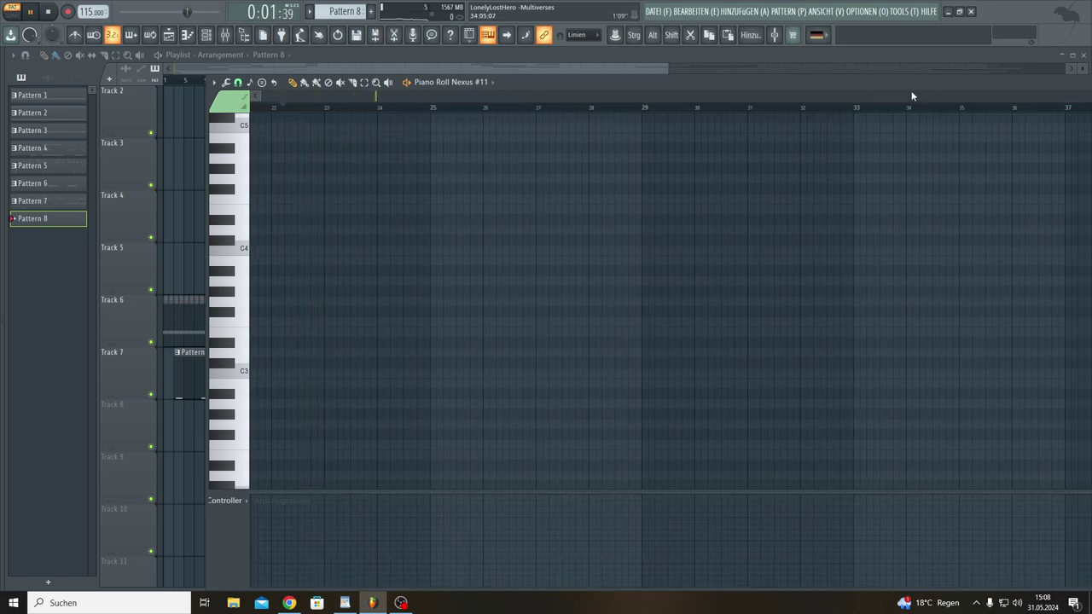
drag(905, 82, 818, 89)
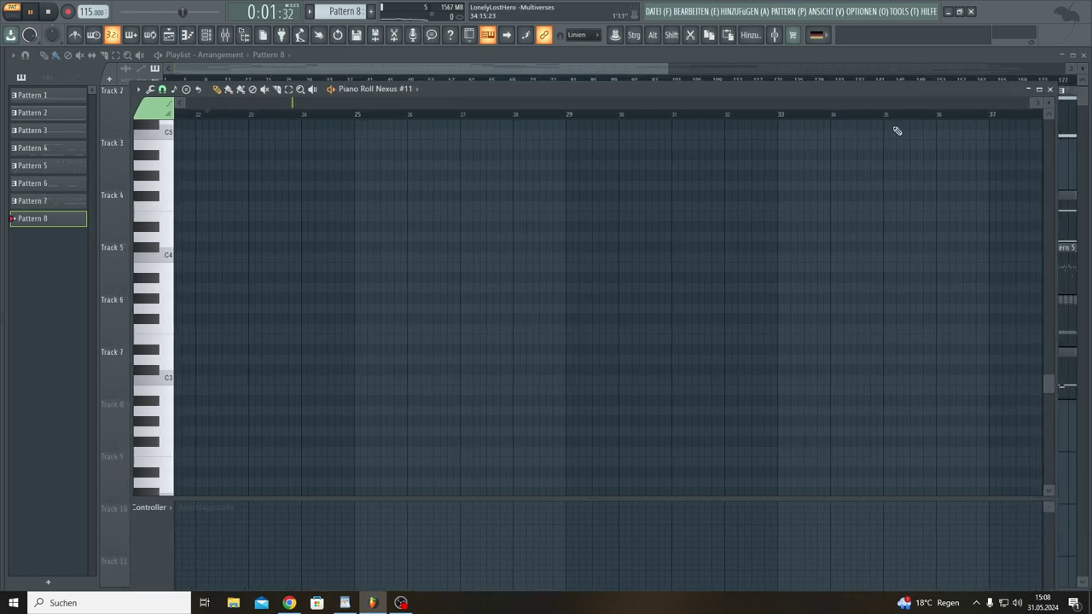
drag(1057, 226, 990, 226)
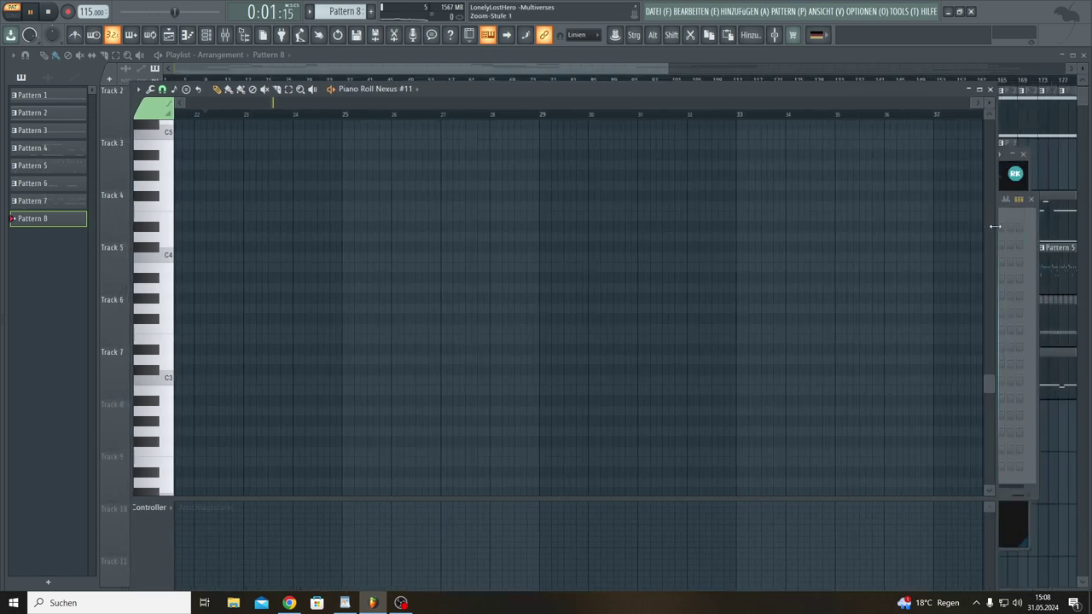
drag(818, 90, 896, 79)
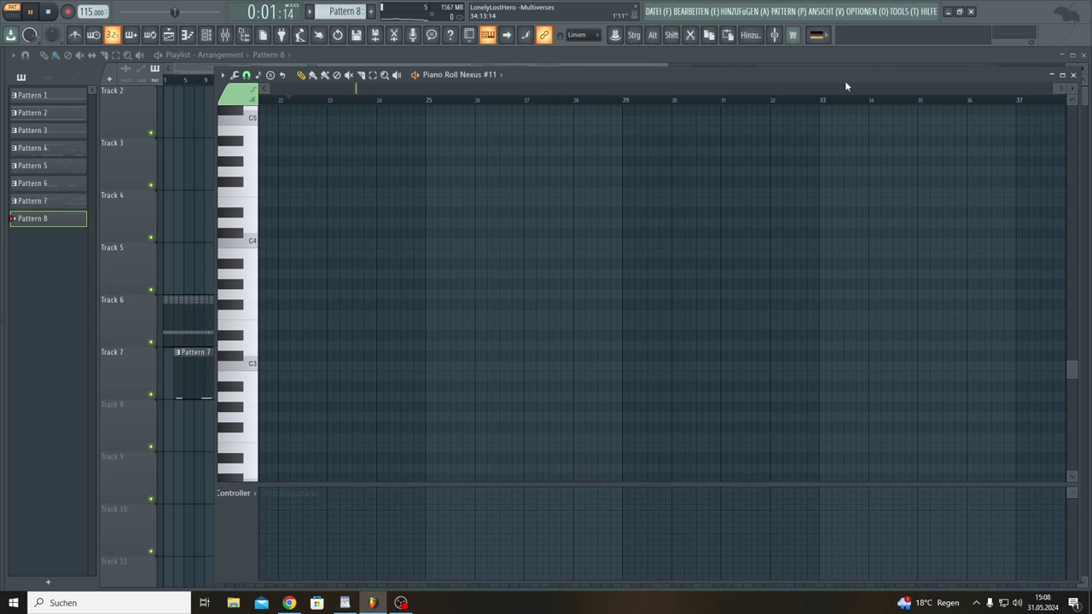
drag(529, 73, 494, 86)
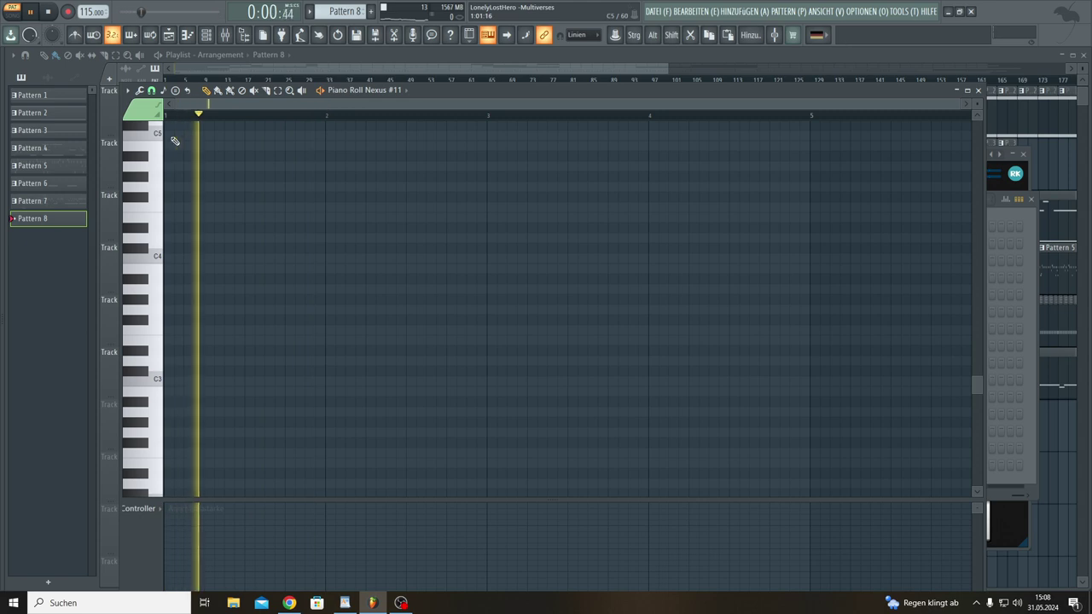
Step: Audition C3, draw a C3 drum note about 2.6 bars long at the start of Pattern 8 and raise its velocity
scroll(183, 122, up, 2)
click(147, 379)
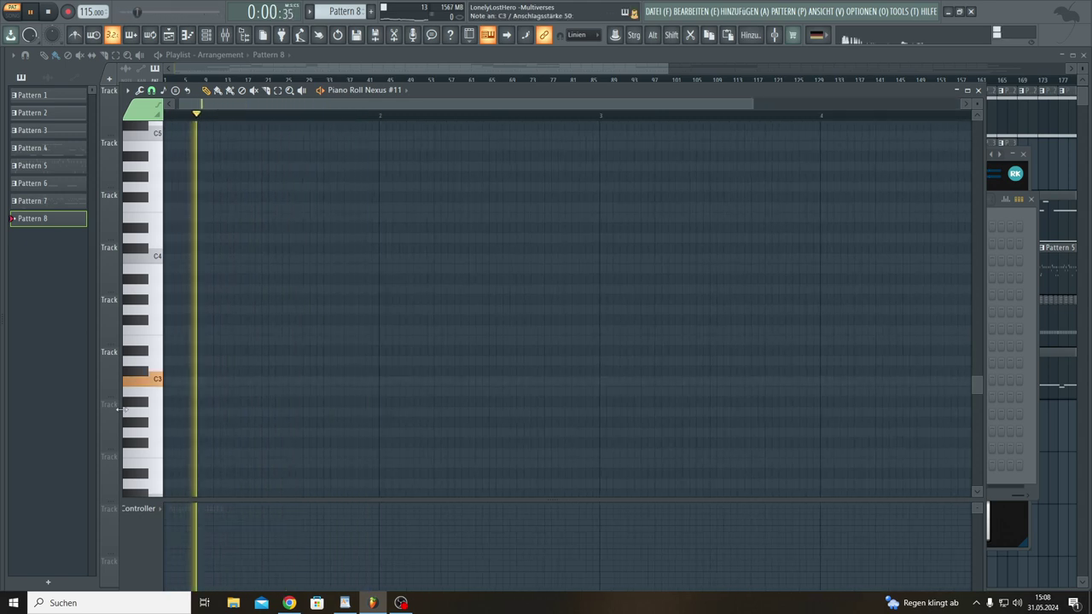
click(167, 383)
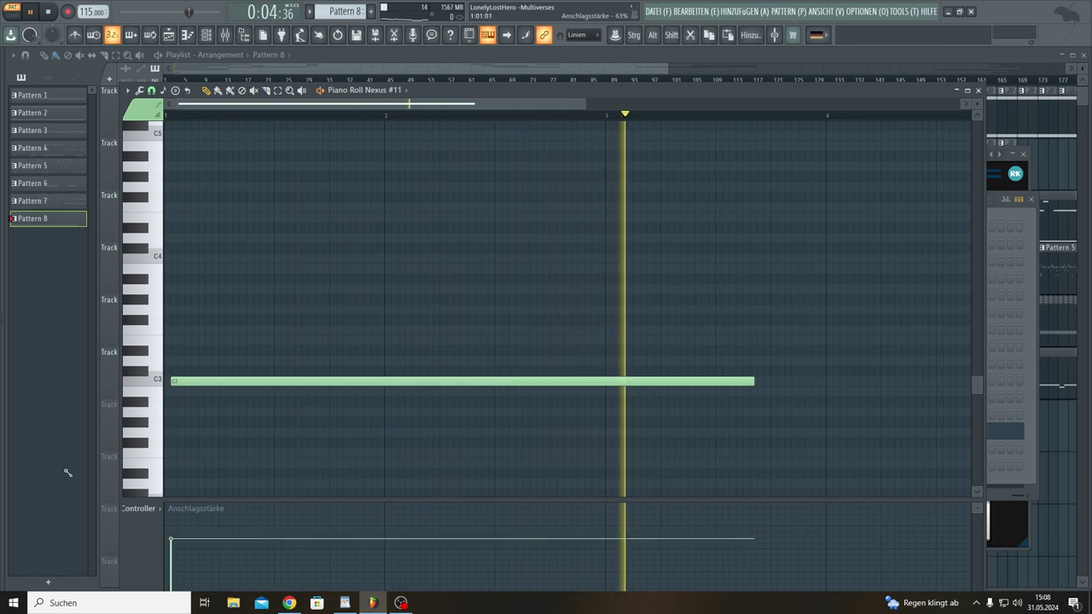
click(196, 521)
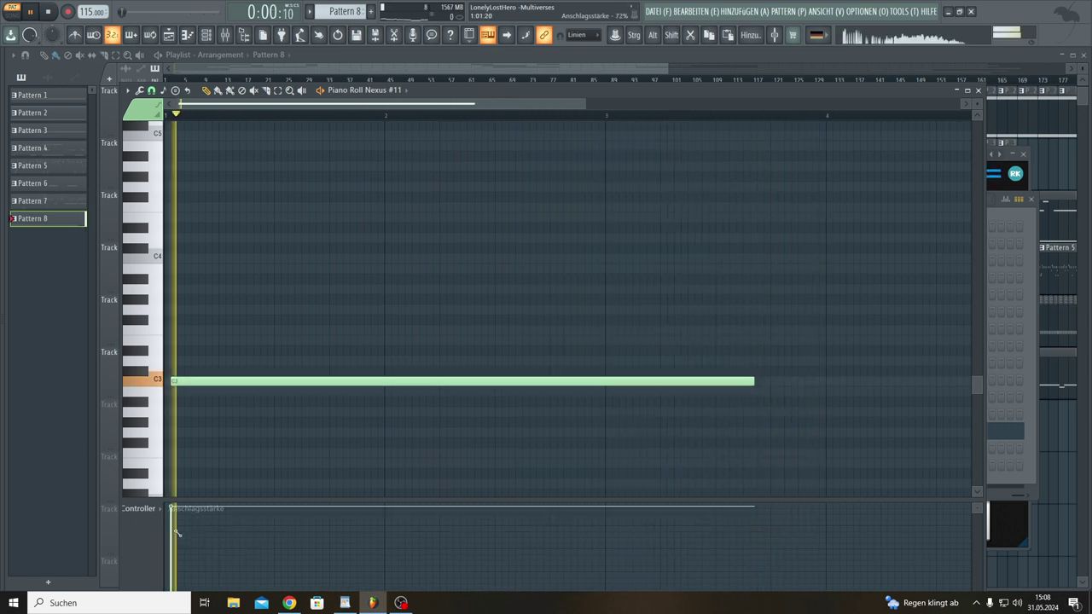
Step: Lower the drum note's velocity, move it to H2 at the very start of the pattern and shorten it to 0:02:20
click(169, 535)
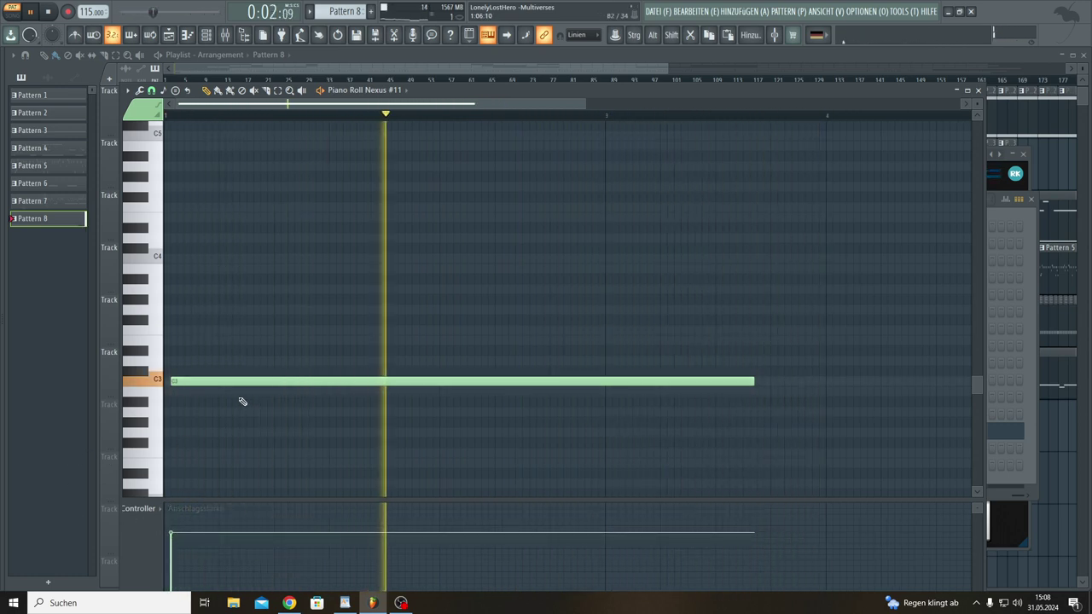
drag(231, 378, 219, 378)
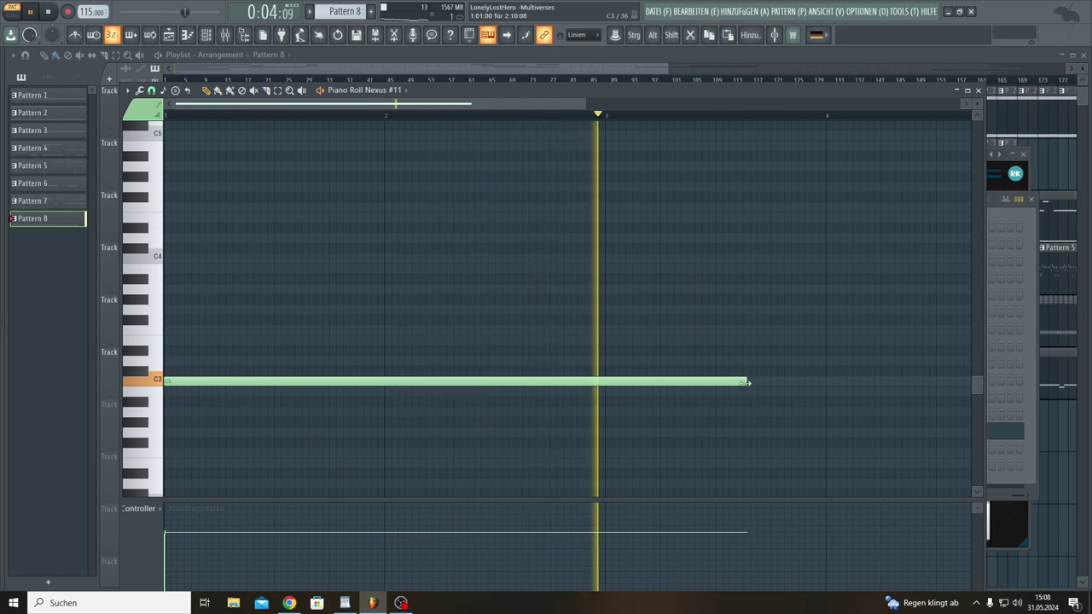
drag(444, 382, 441, 392)
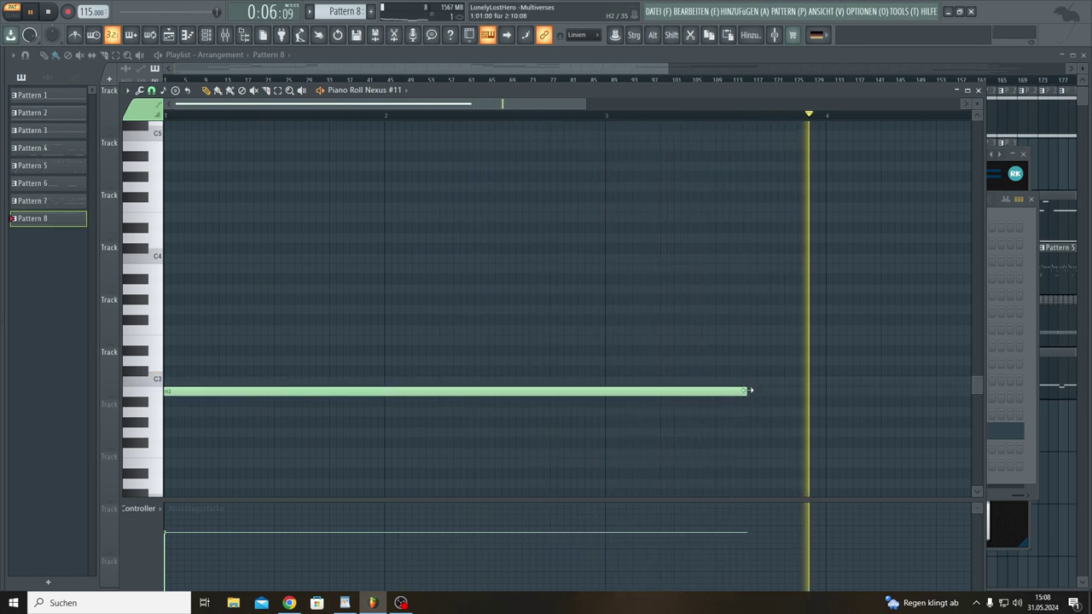
drag(757, 400, 202, 392)
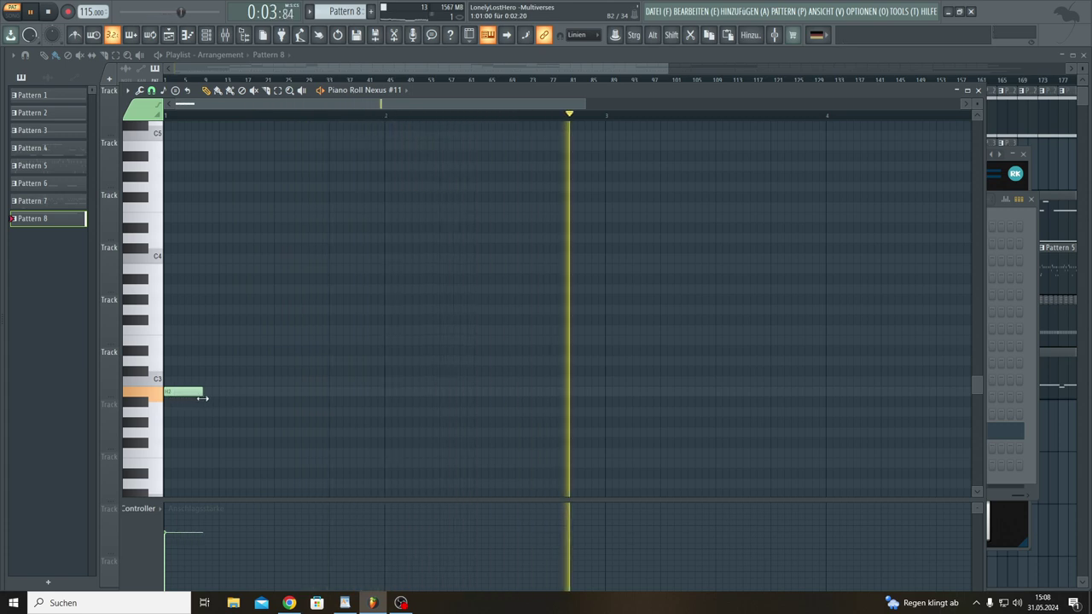
Step: Add three more H2 notes of the same length on beats two, three and four of bar 1
click(218, 393)
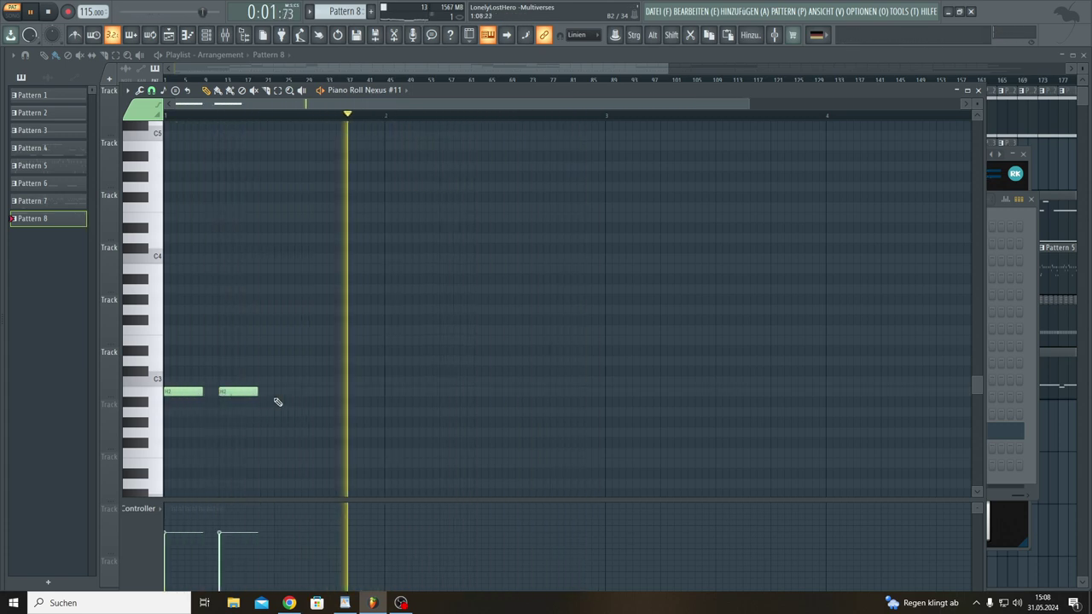
click(276, 393)
click(334, 395)
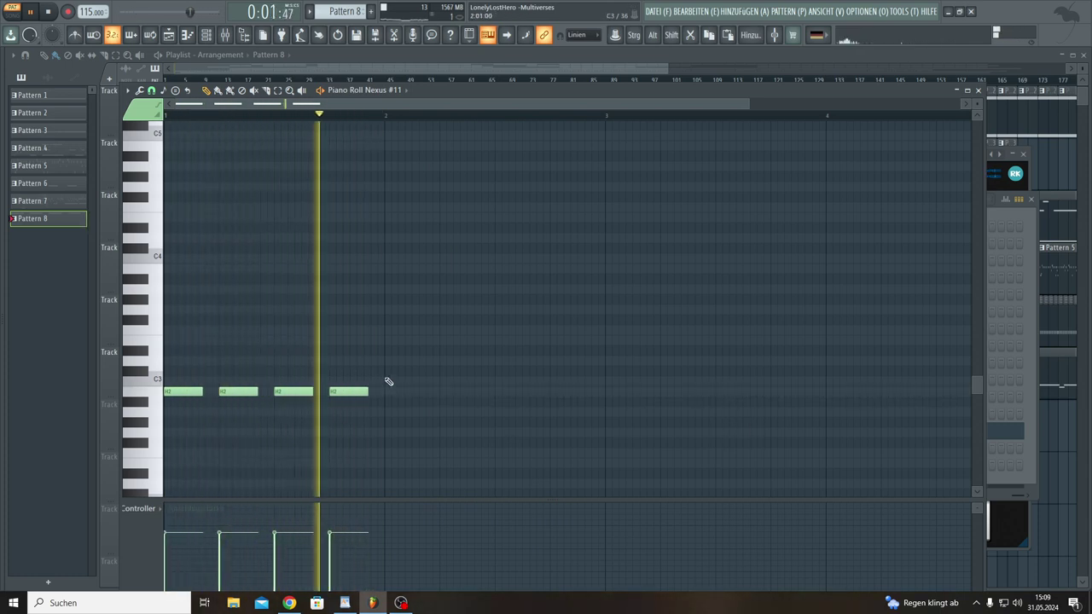
drag(385, 372, 153, 416)
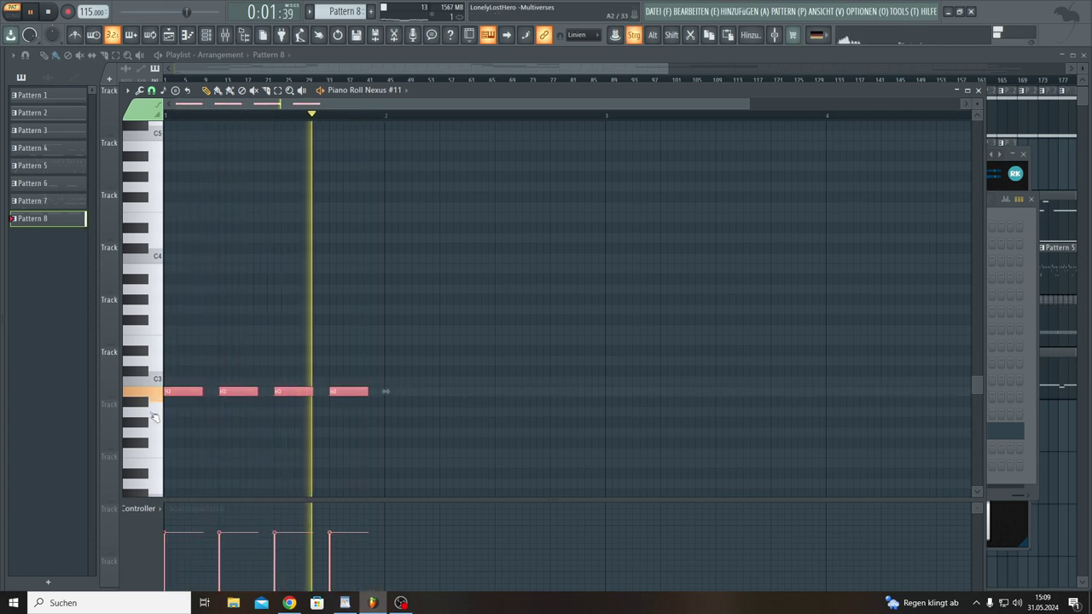
key(ctrl+b)
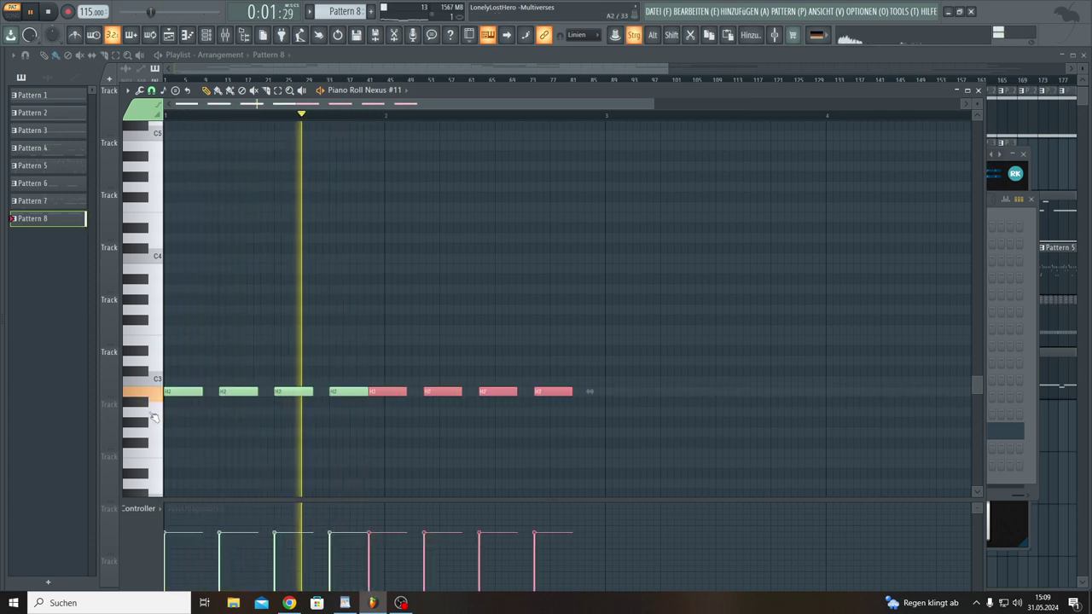
mouse_move(385, 391)
mouse_down()
mouse_move(427, 396)
mouse_move(398, 390)
mouse_move(403, 383)
mouse_move(400, 394)
mouse_up()
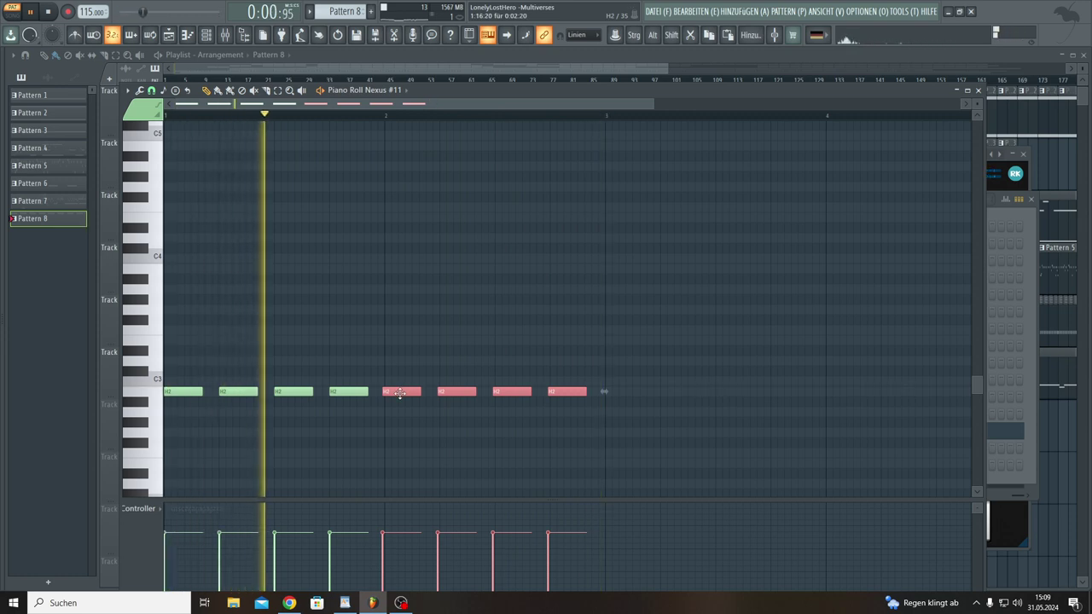
key(Delete)
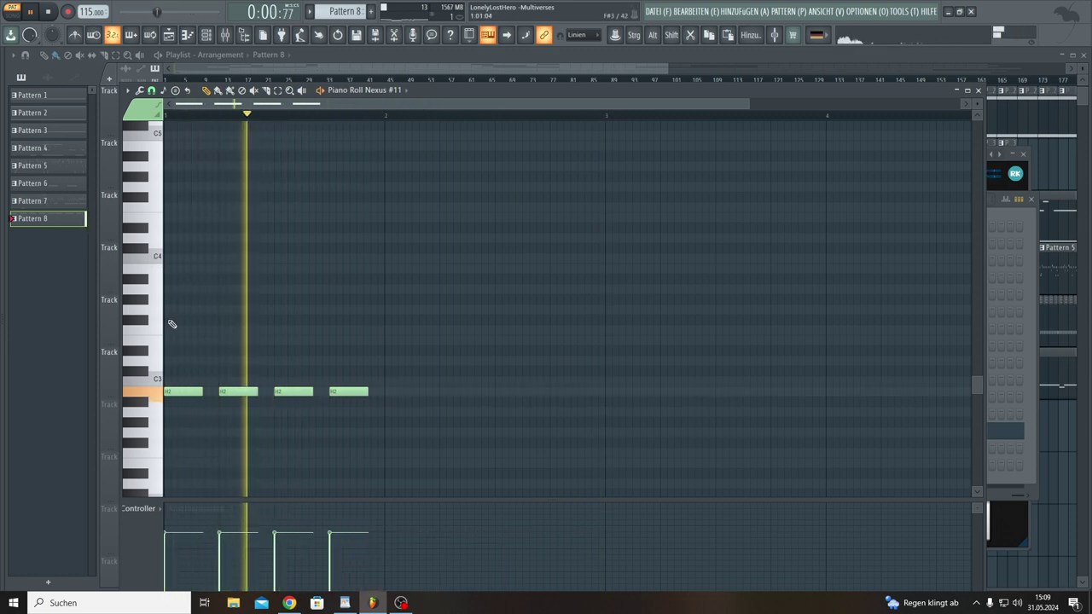
Step: Raise the beat-two drum note from H2 to G3, trying neighbouring pitches along the way
drag(237, 390, 239, 279)
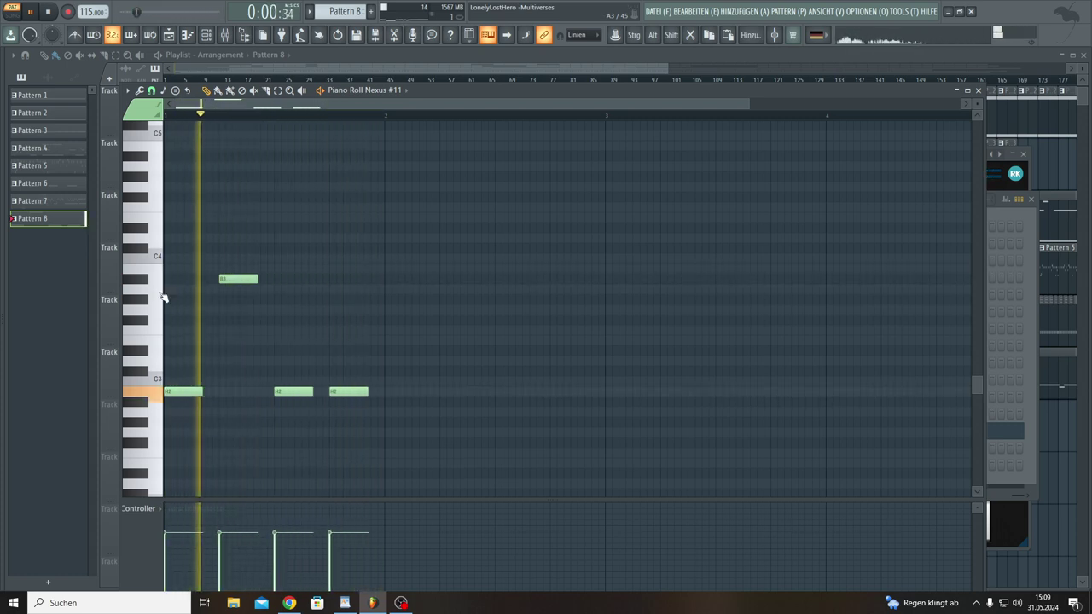
drag(228, 280, 231, 312)
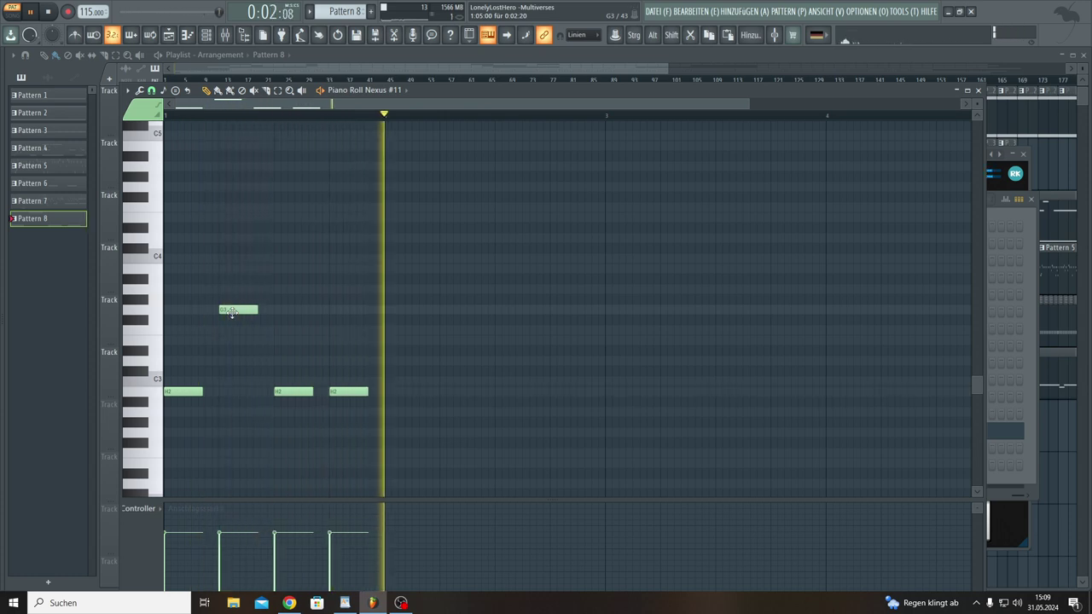
mouse_move(231, 312)
mouse_down()
mouse_move(233, 341)
mouse_move(229, 301)
mouse_up()
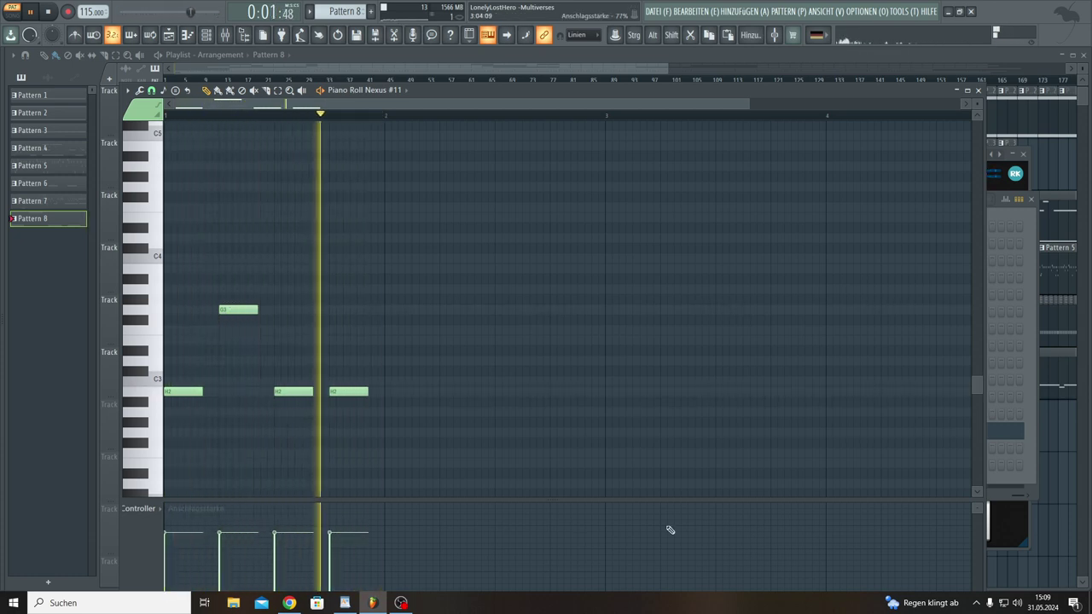
Step: Leave the piano roll and move the selected Pattern 8 clips on Track 8 to start at bar 29
key(F7)
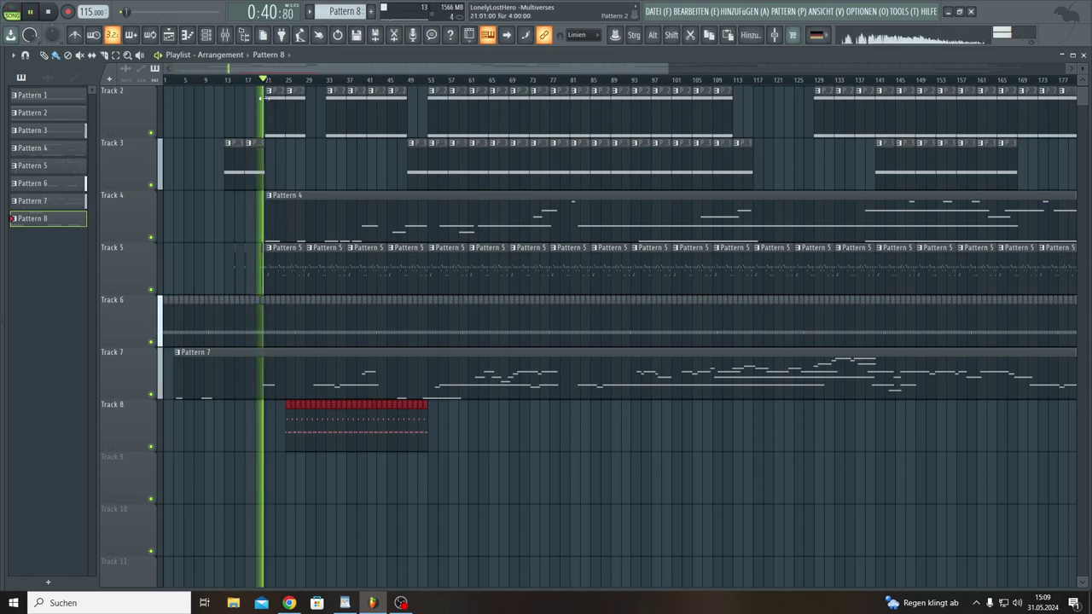
scroll(281, 81, up, 5)
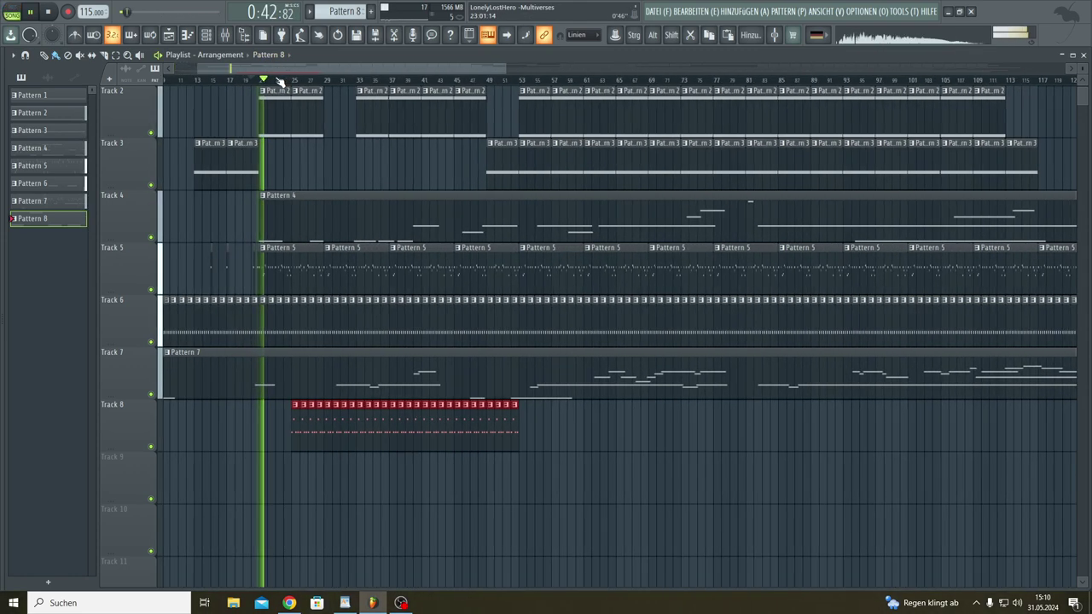
scroll(280, 81, up, 4)
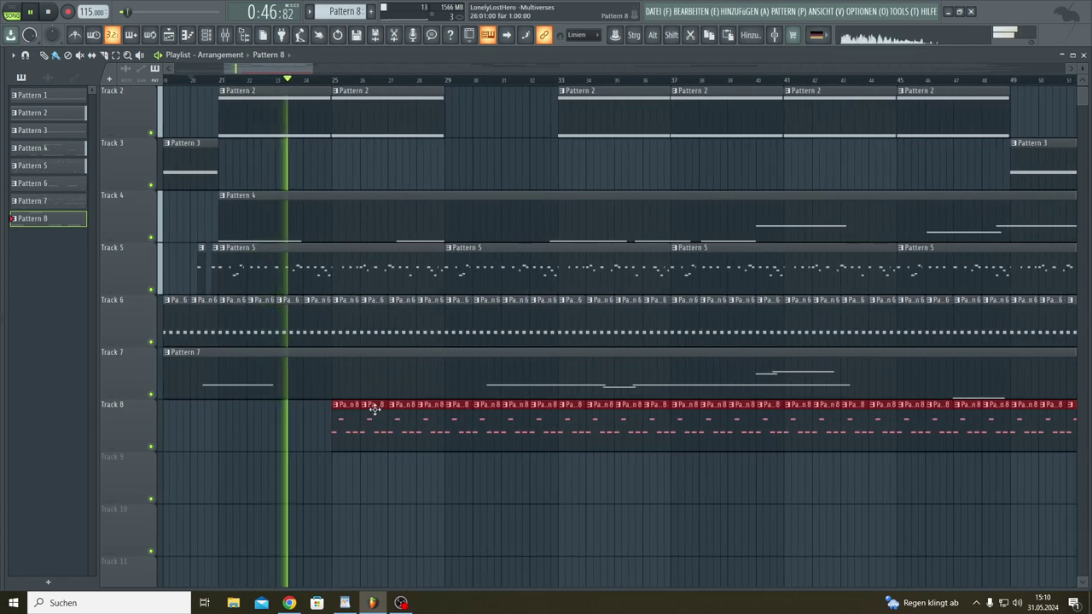
drag(374, 410, 483, 415)
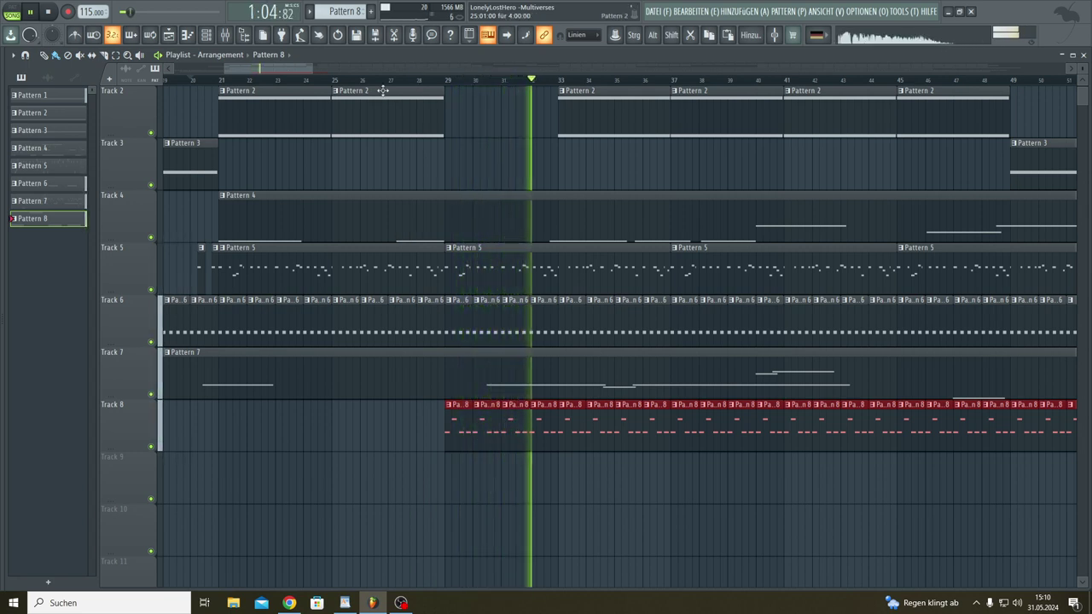
Step: Adjust the output level of Nexus #11 with its mixer insert in view, and return to the playlist
click(206, 36)
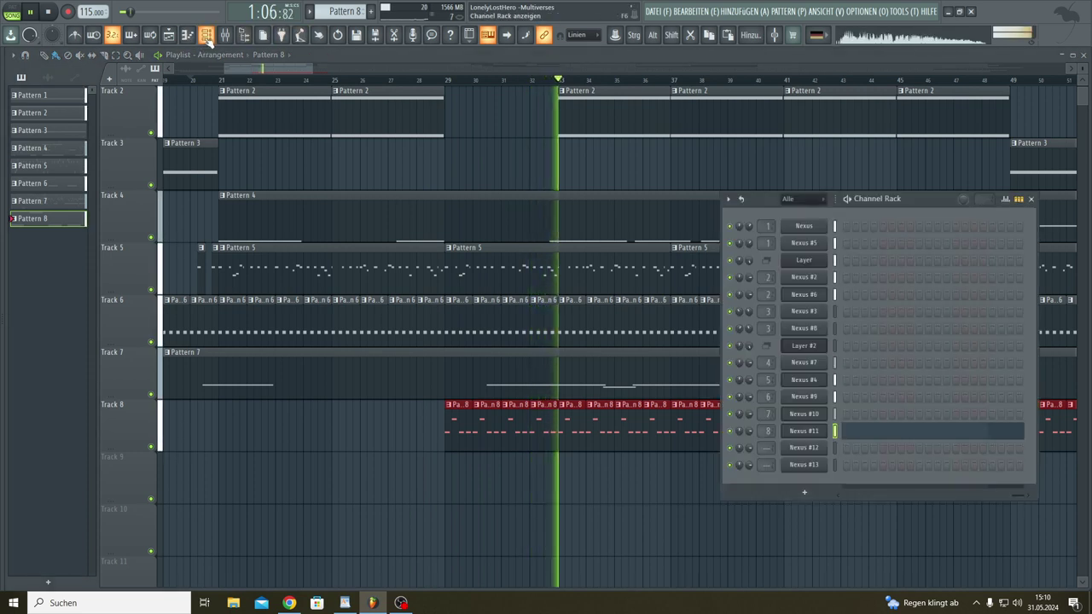
click(798, 433)
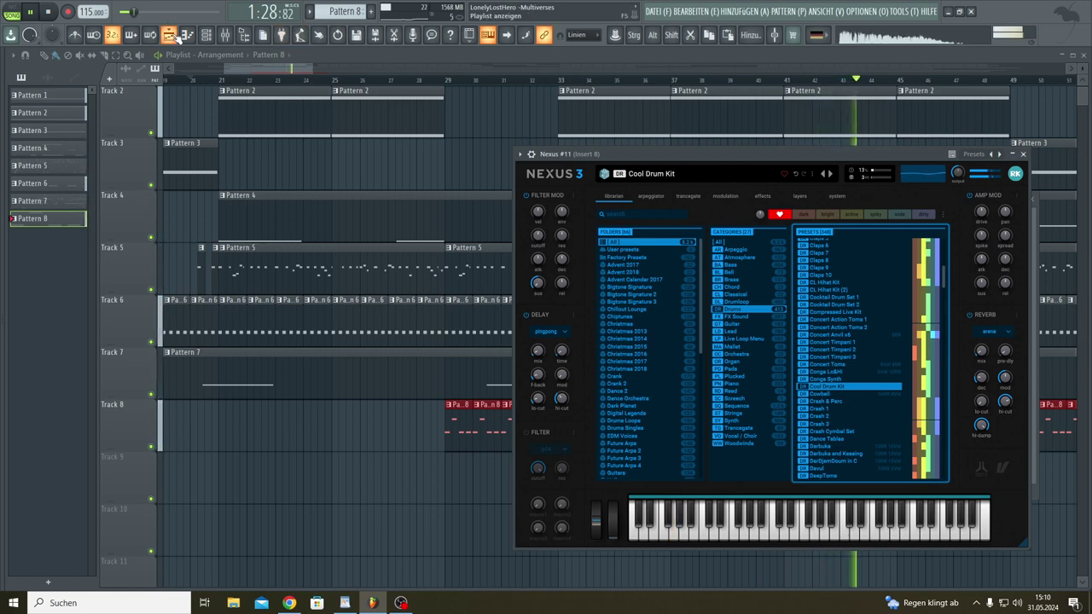
click(227, 35)
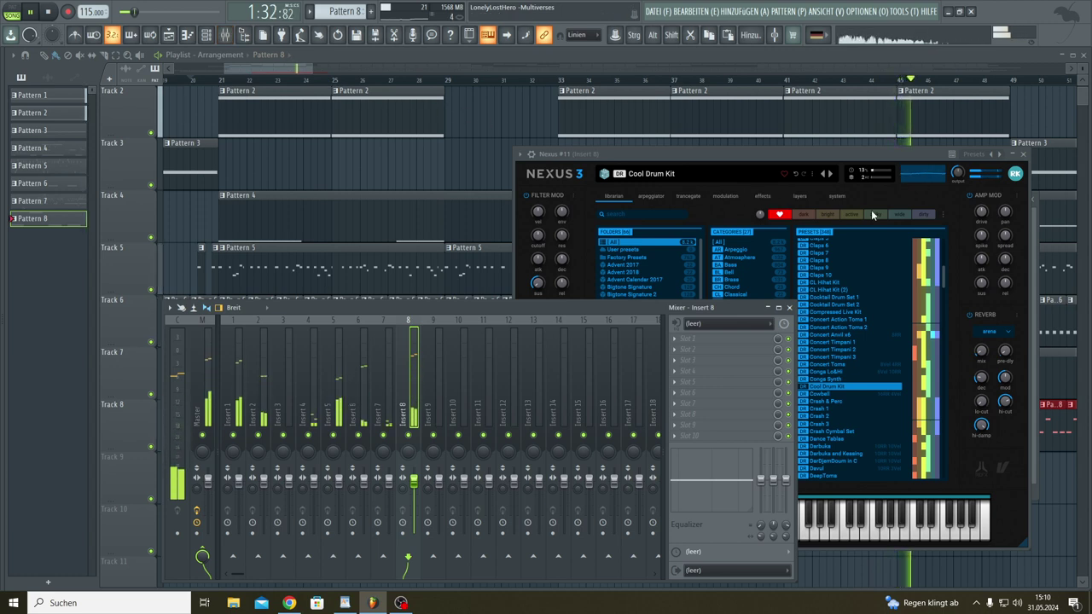
click(958, 175)
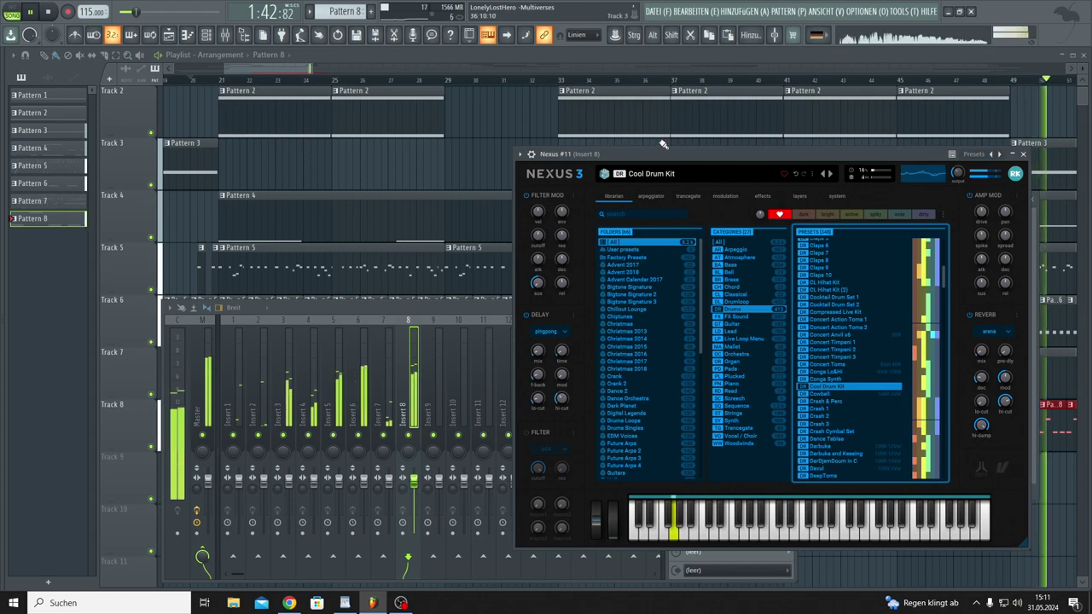
click(492, 109)
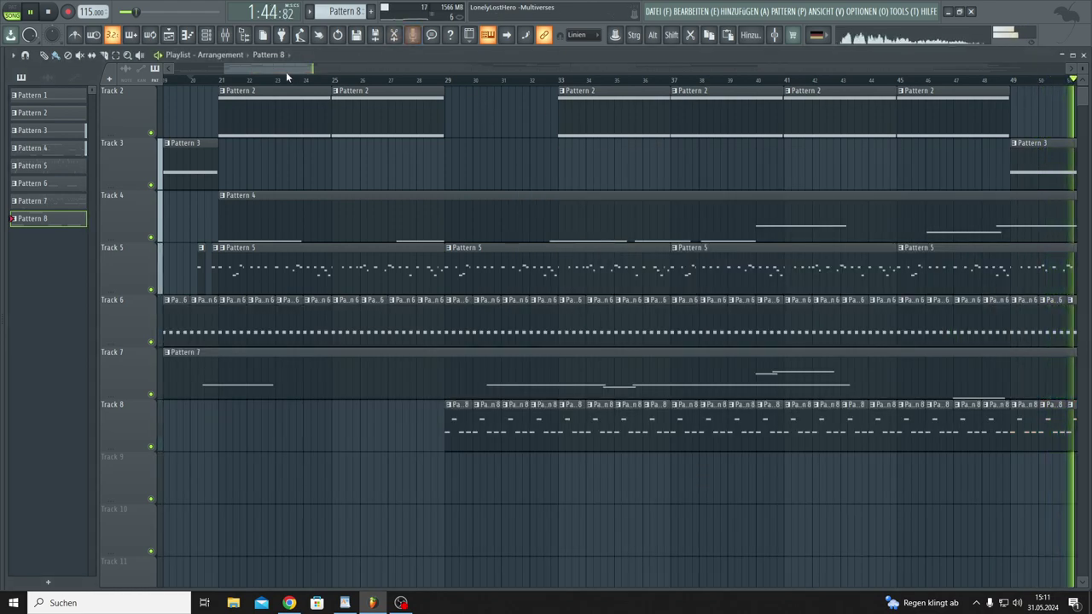
Step: Place a copy of the Pattern 8 clip block on Track 8, aligned to start at bar 113
drag(312, 67, 872, 68)
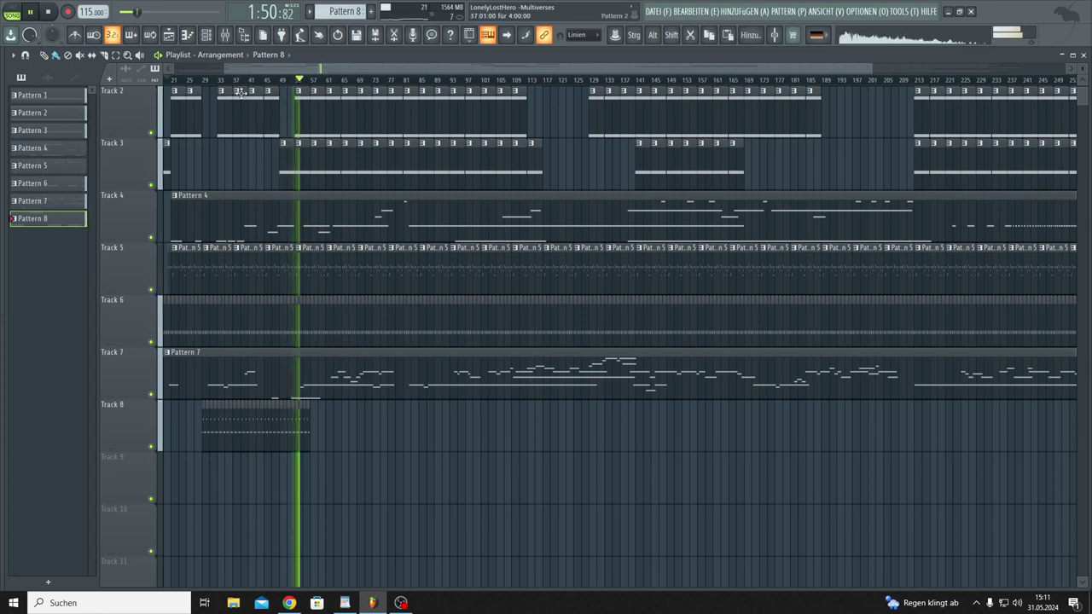
drag(221, 73, 63, 78)
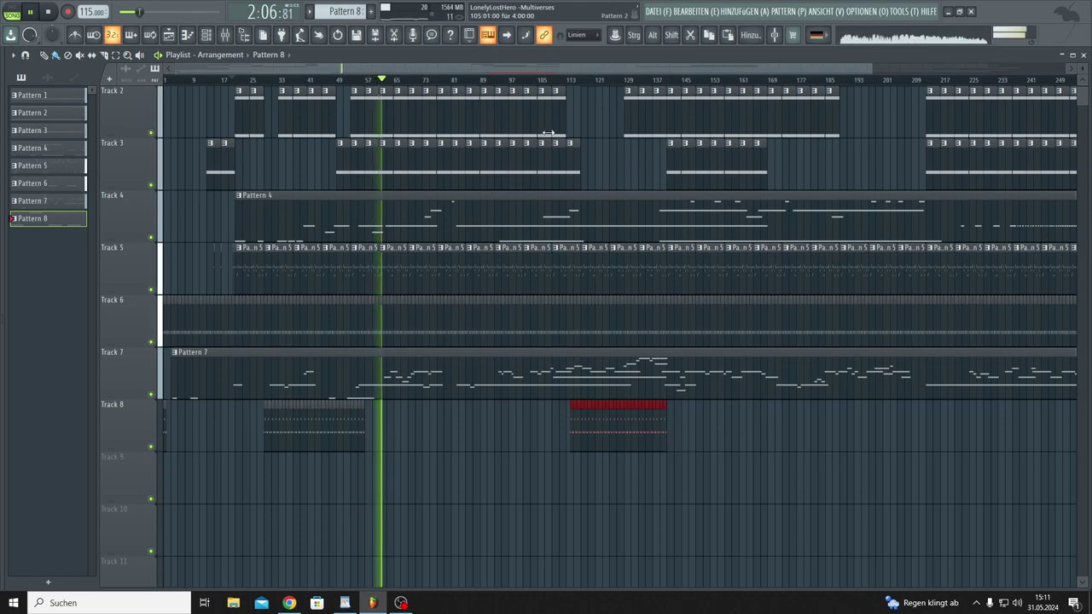
scroll(588, 85, up, 6)
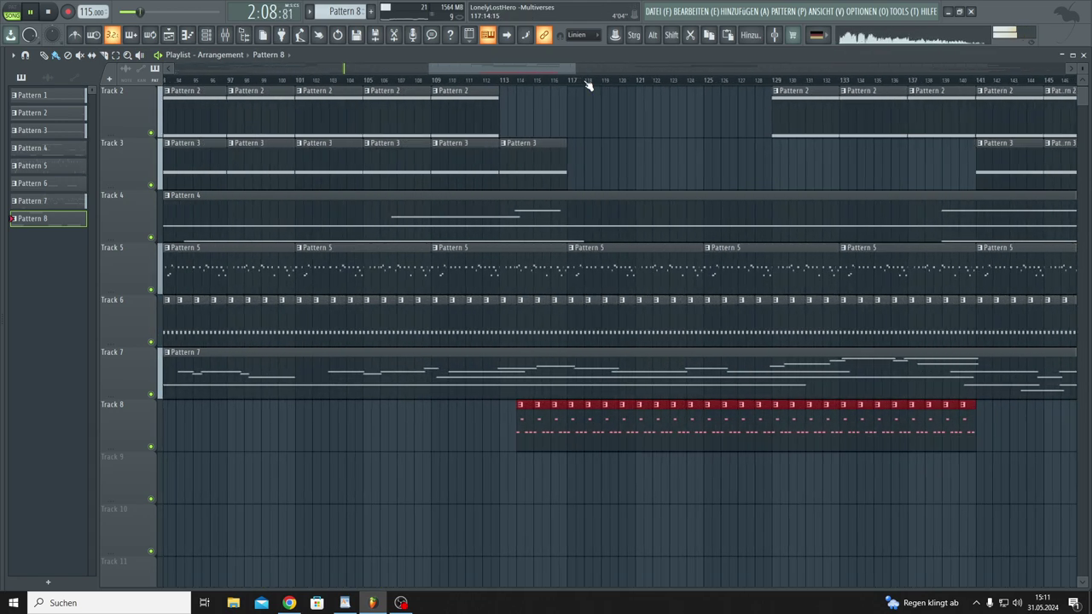
scroll(589, 85, up, 3)
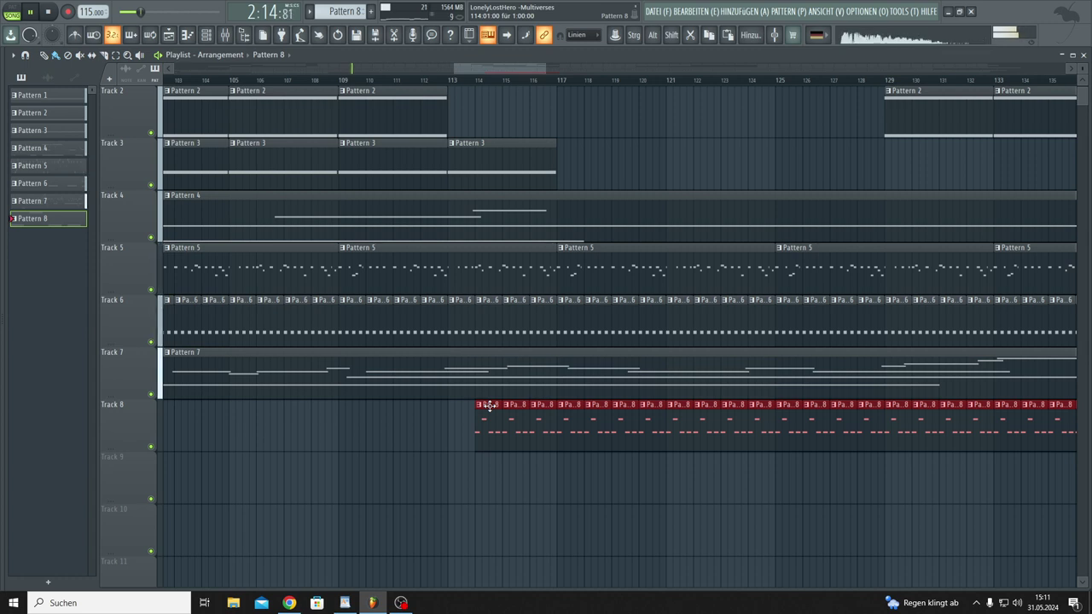
drag(483, 407, 459, 408)
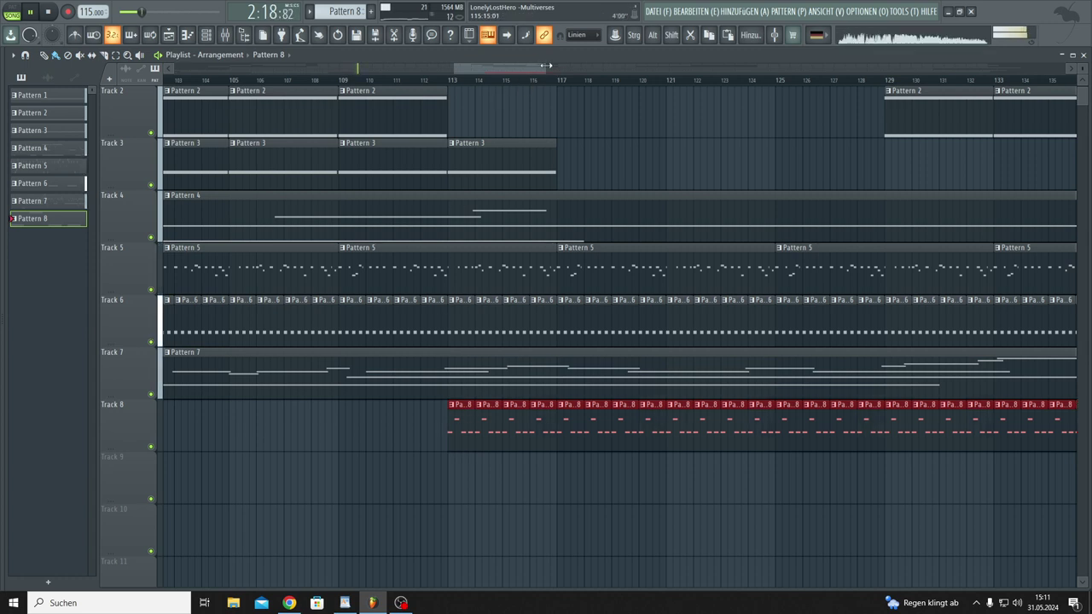
Step: Duplicate the selected Pattern 8 block twice in succession along Track 8
drag(549, 67, 679, 101)
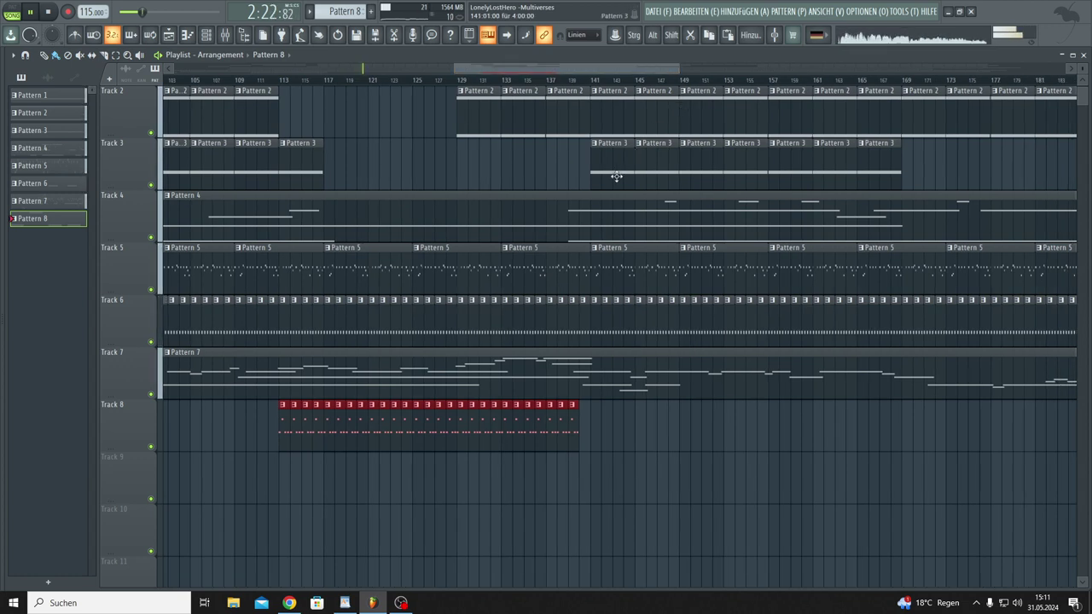
key(ctrl+b)
key(ctrl+b)
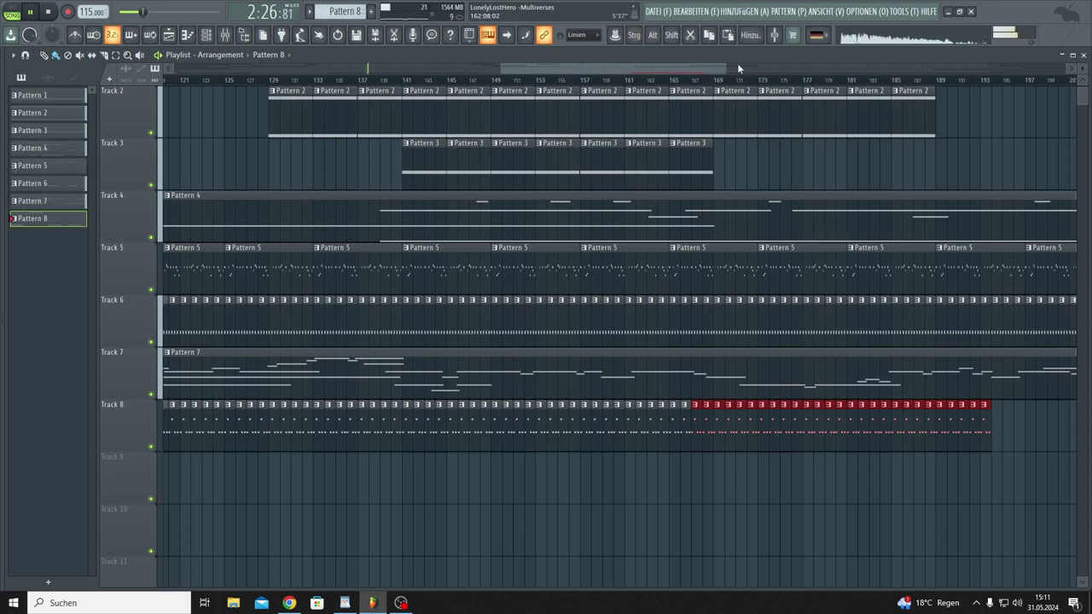
Step: Extend the Pattern 8 clips on Track 8 to about bar 255 and remove those between bars 206 and 213
drag(726, 67, 949, 123)
key(shift)
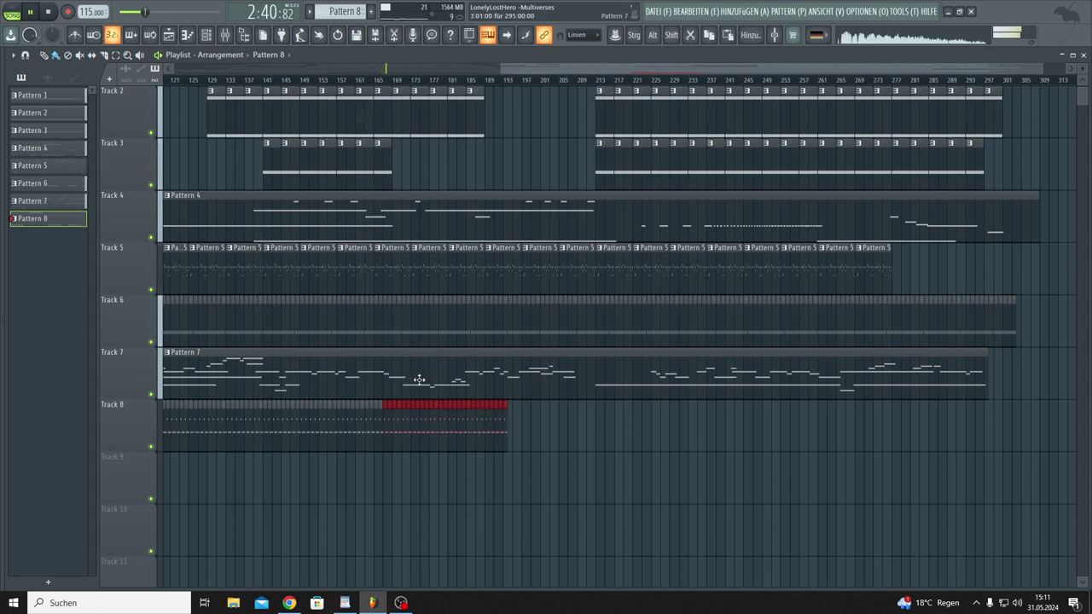
mouse_move(415, 404)
mouse_down()
mouse_move(519, 422)
mouse_move(413, 415)
mouse_up()
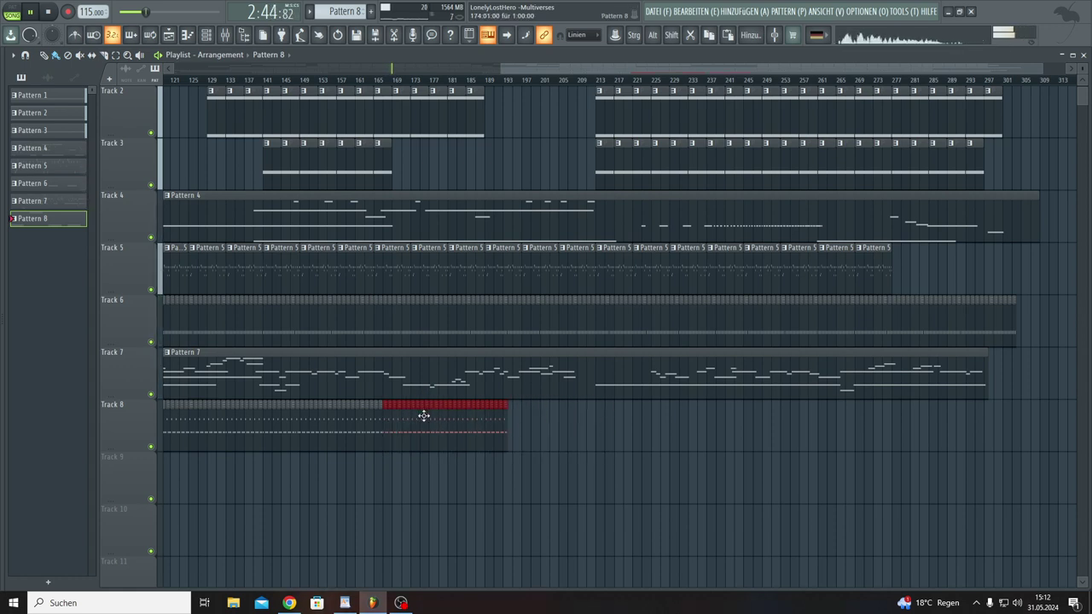
click(516, 428)
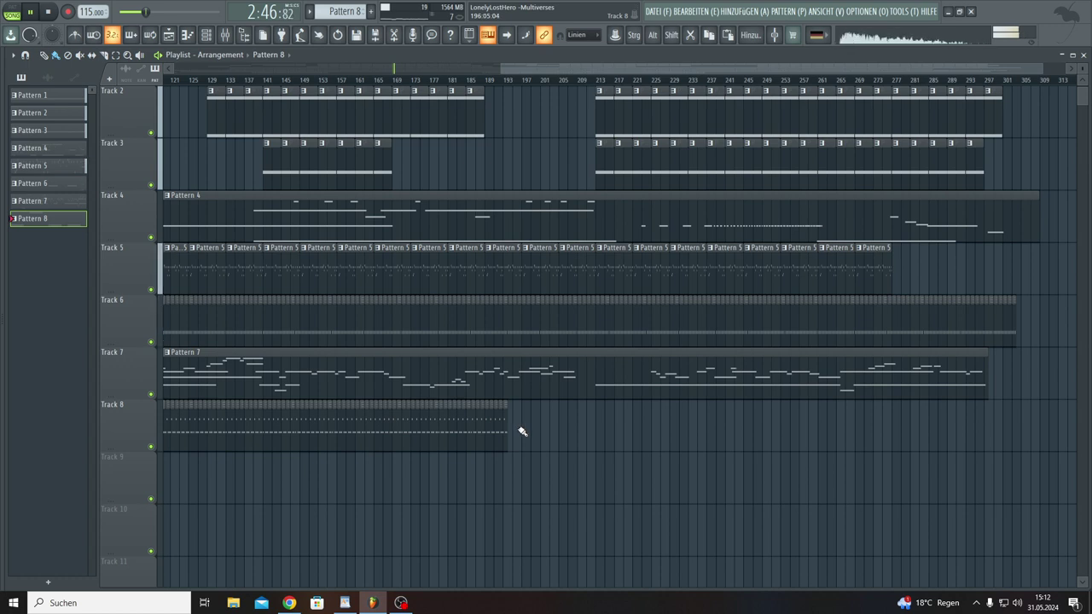
drag(510, 430, 780, 448)
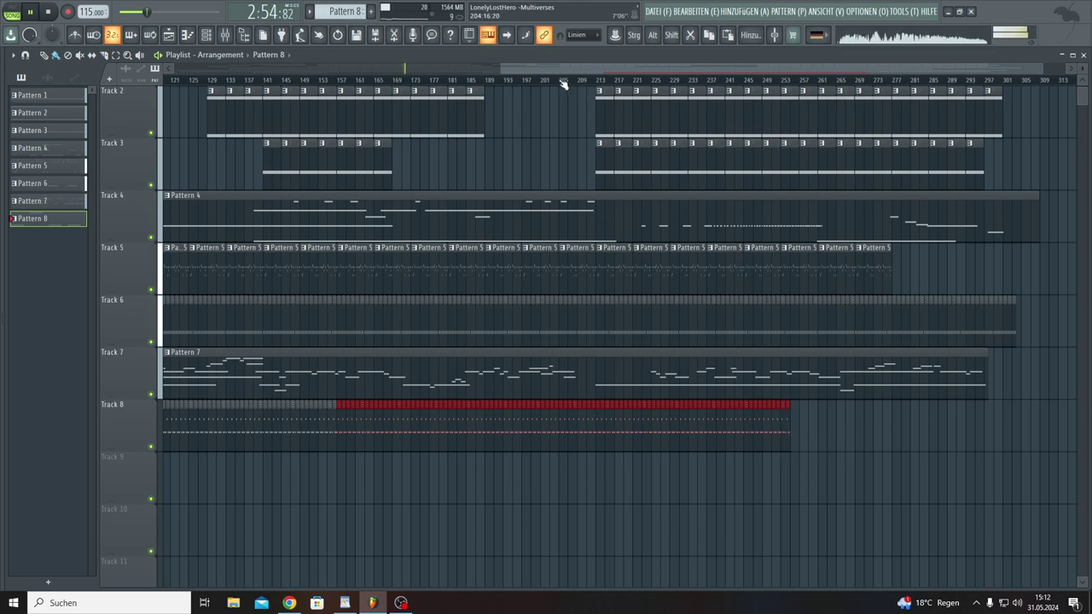
scroll(563, 84, up, 8)
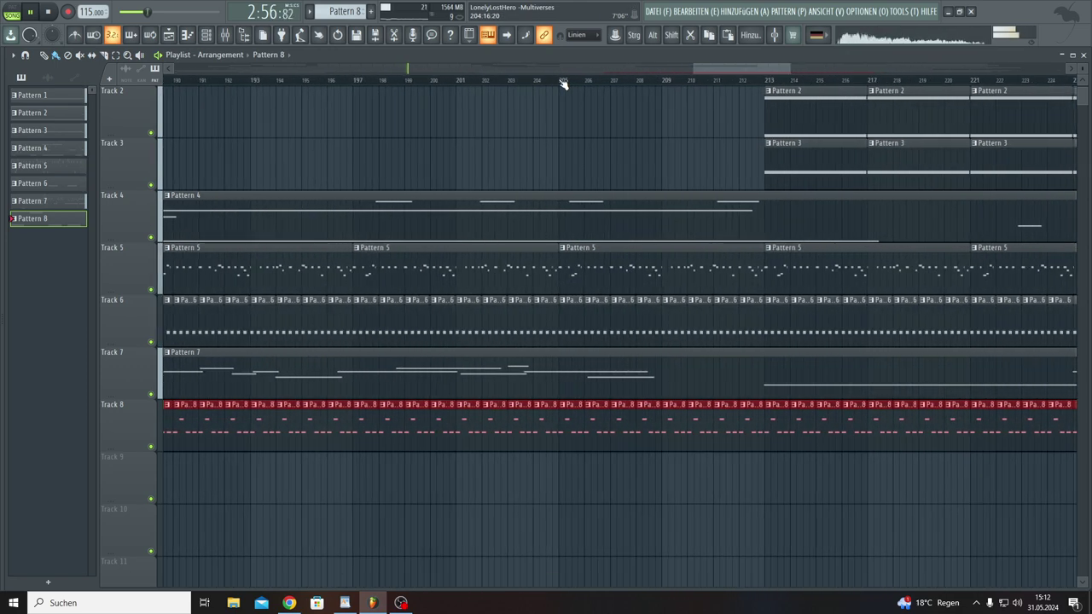
mouse_move(595, 419)
mouse_down()
mouse_move(609, 433)
mouse_move(756, 434)
mouse_up()
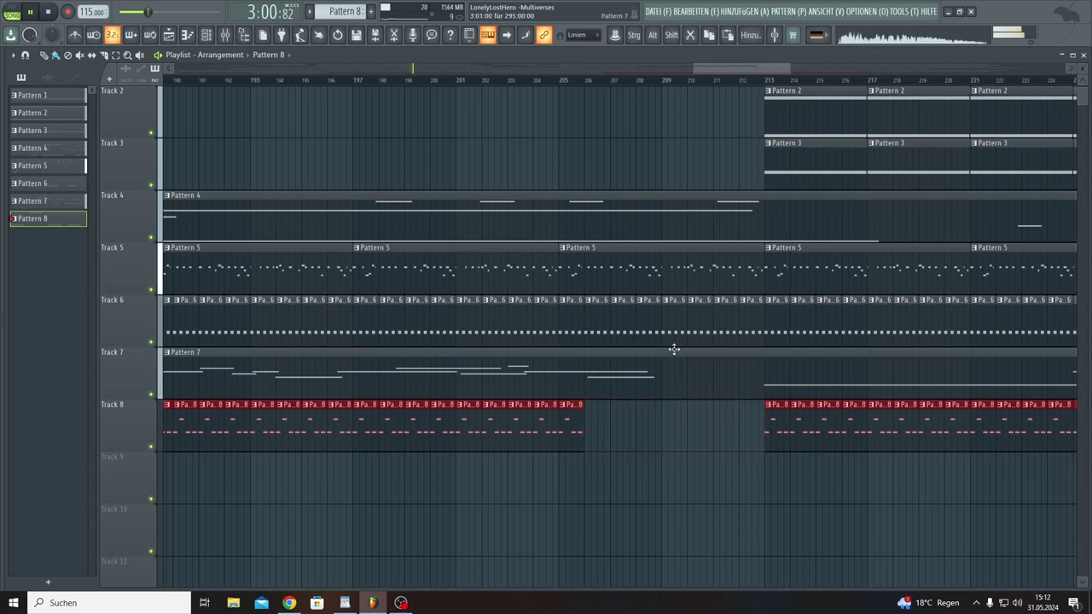
Step: Extend the Pattern 8 clips on Track 8 to about bar 303 and remove the surplus copies beyond bar 310
drag(793, 68, 1017, 103)
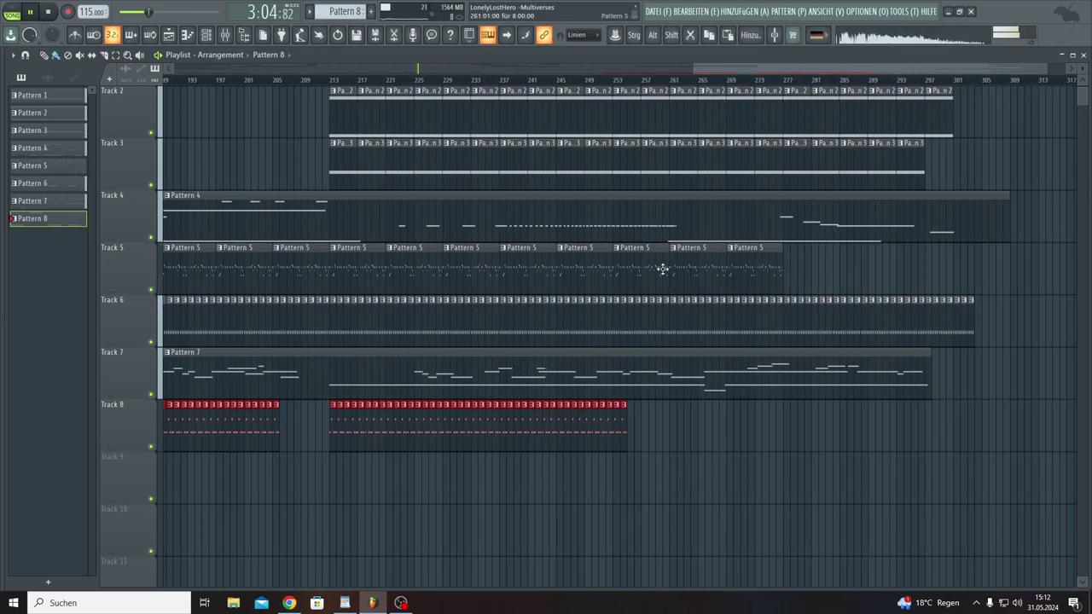
scroll(636, 337, right, 3)
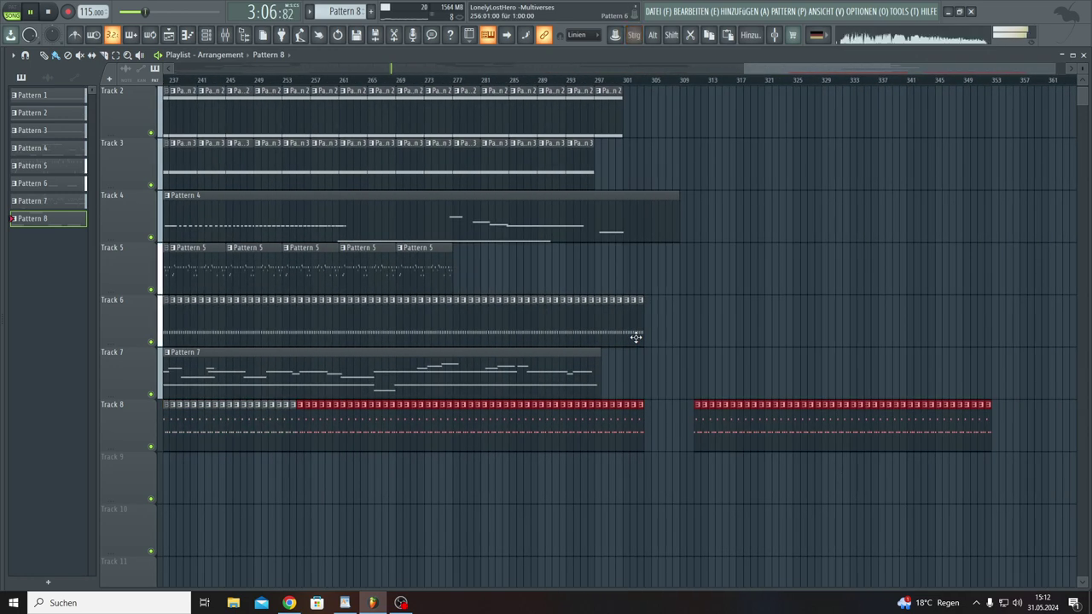
click(726, 365)
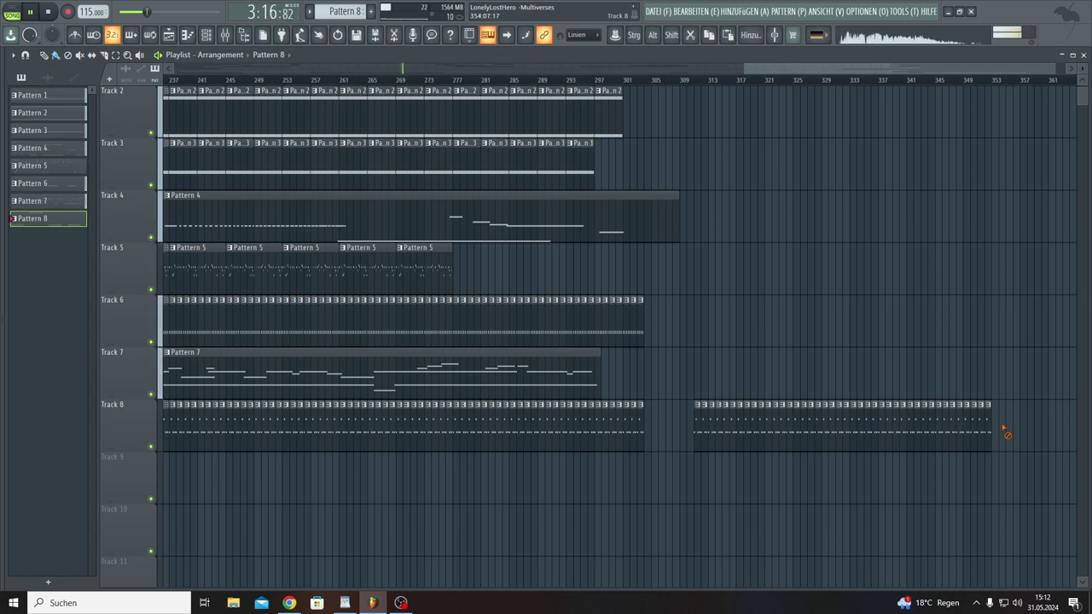
drag(1007, 435, 693, 440)
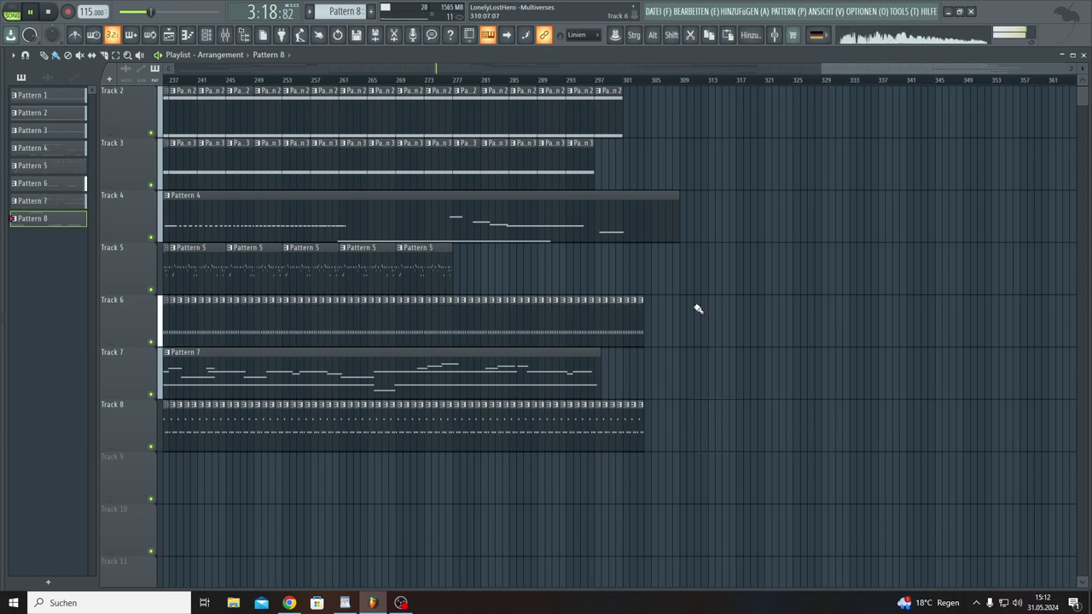
drag(819, 70, 281, 136)
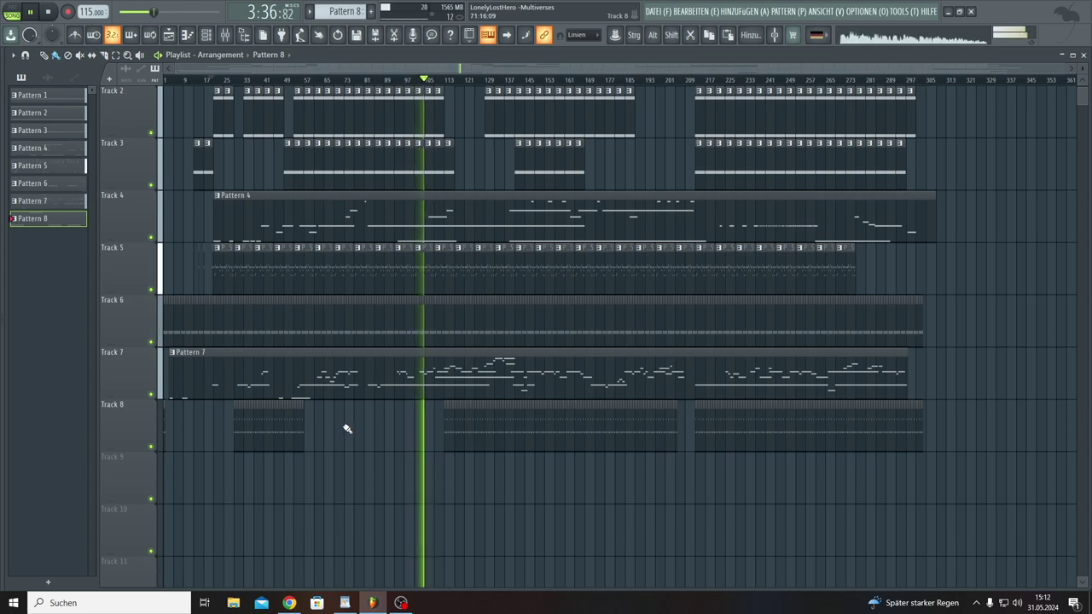
drag(1082, 73, 1076, 89)
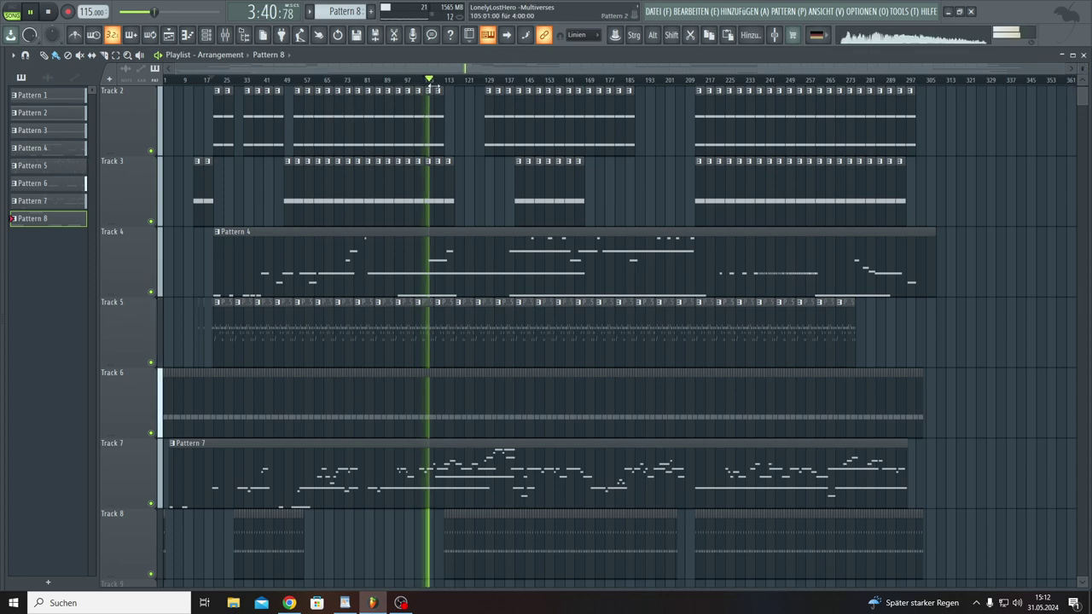
scroll(440, 85, up, 6)
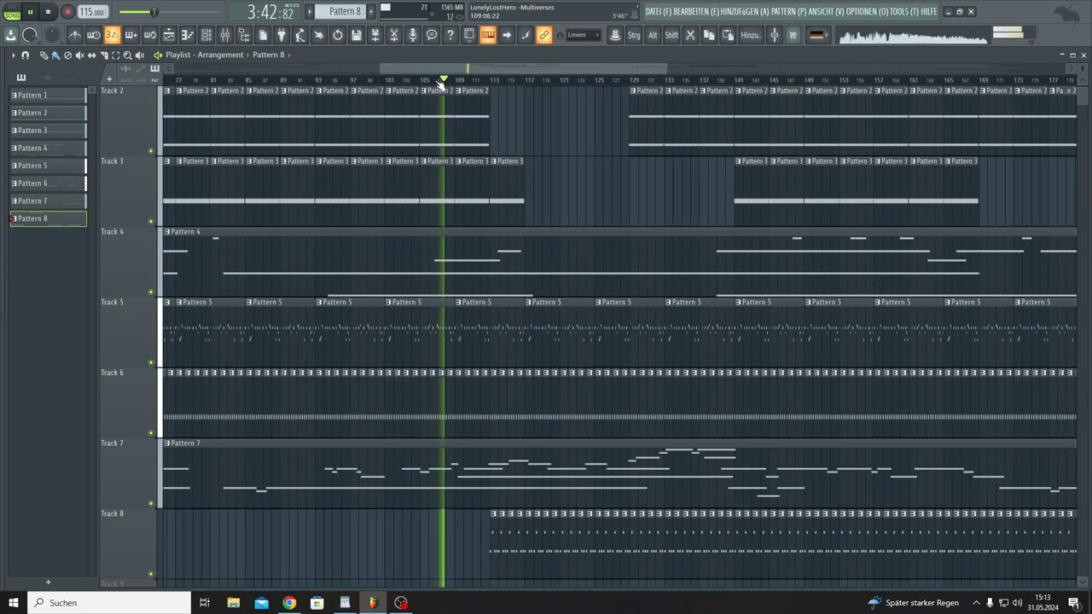
scroll(439, 86, up, 2)
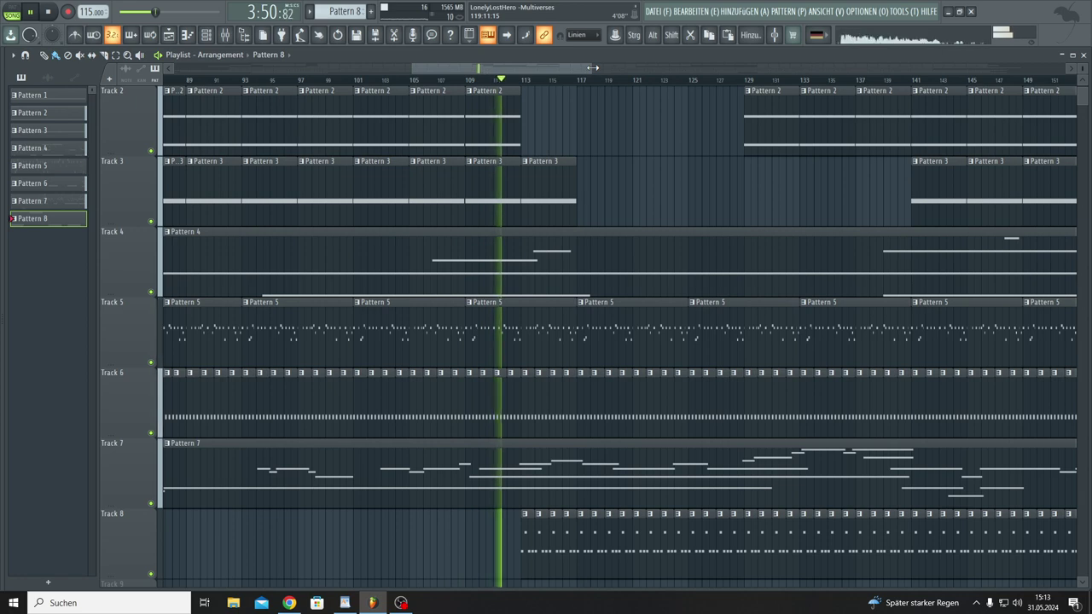
drag(591, 68, 652, 73)
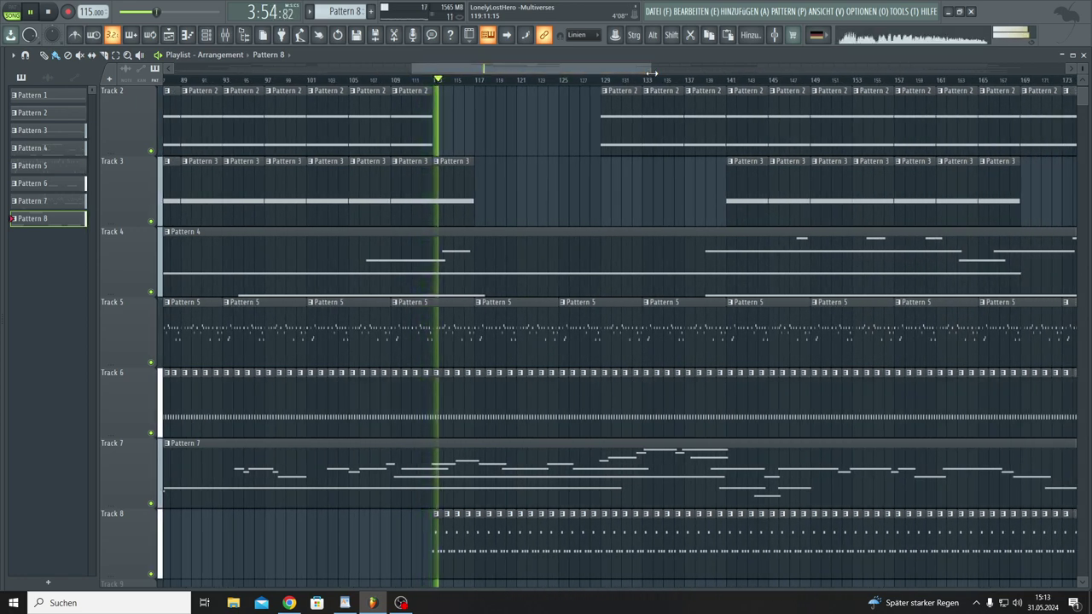
Step: Fine-tune the Cool Drum Kit output level of Nexus #11 against its mixer insert during playback, and save the project
click(226, 35)
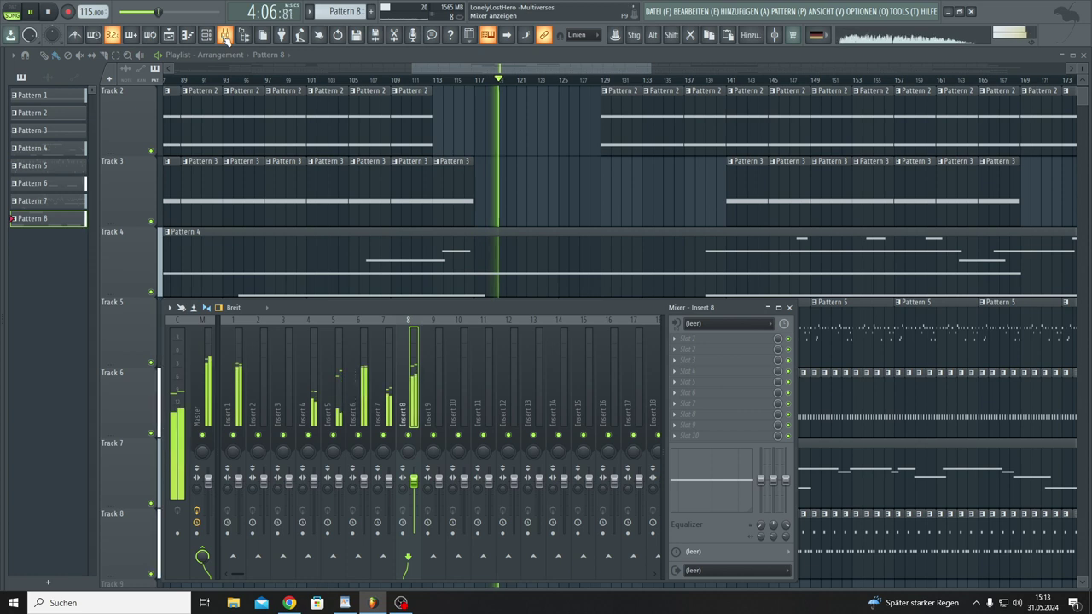
click(207, 34)
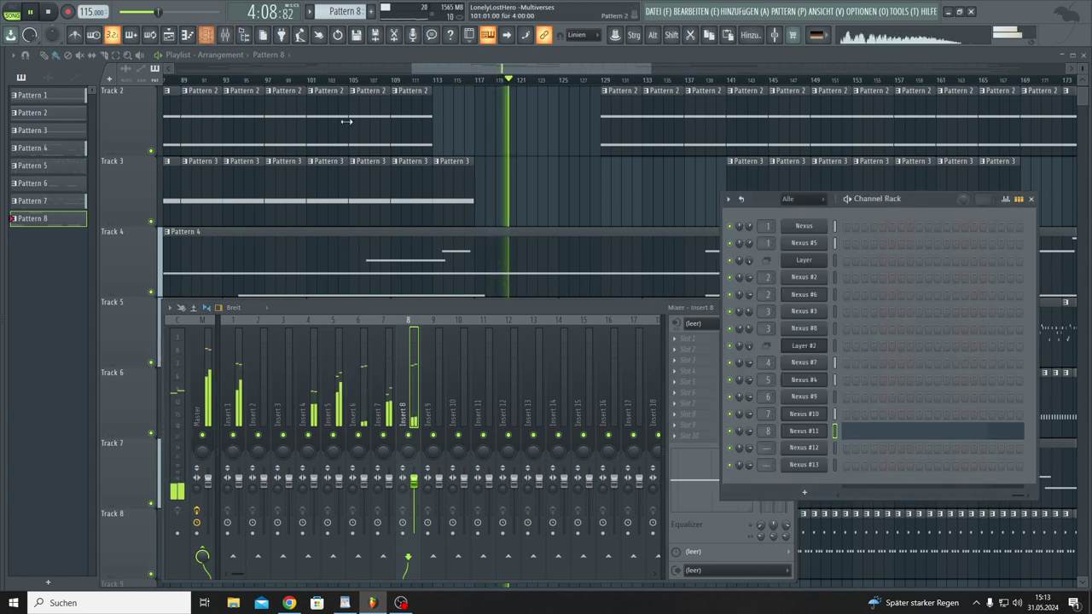
click(805, 432)
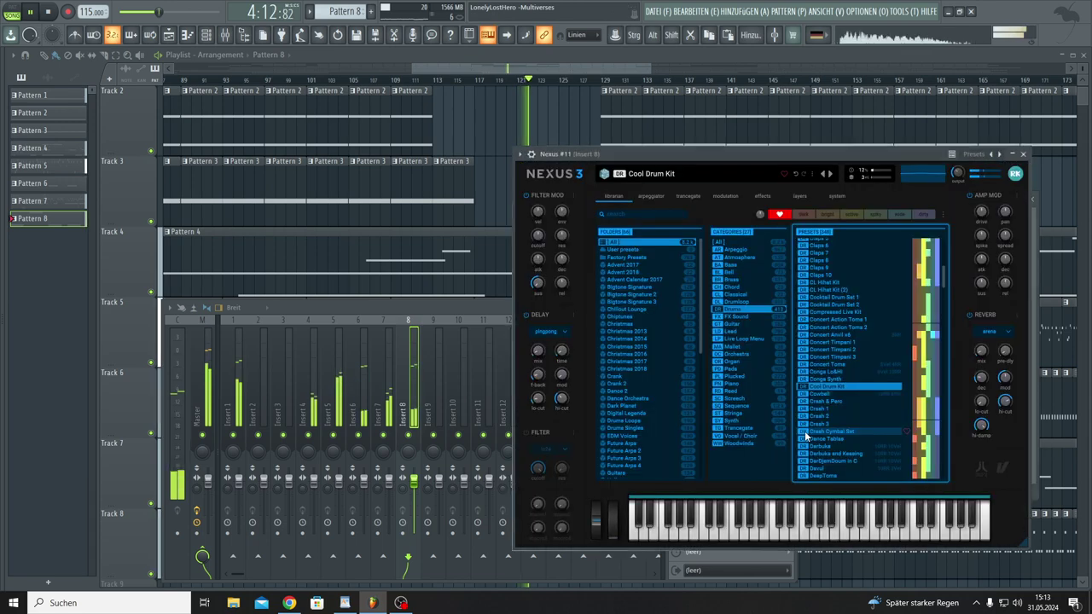
drag(959, 183, 957, 168)
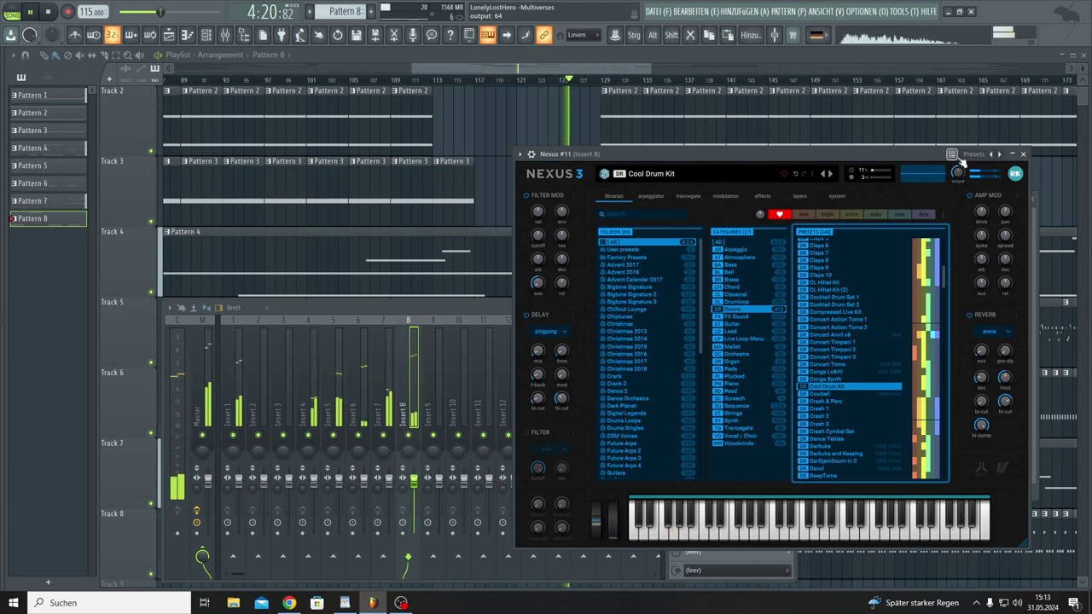
scroll(958, 172, up, 1)
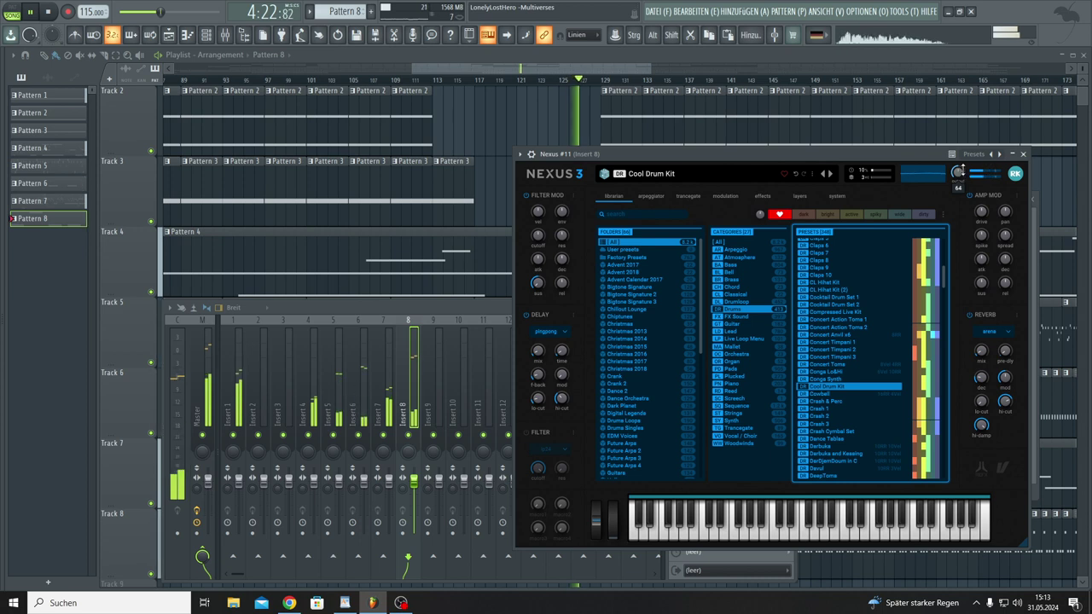
scroll(958, 169, up, 9)
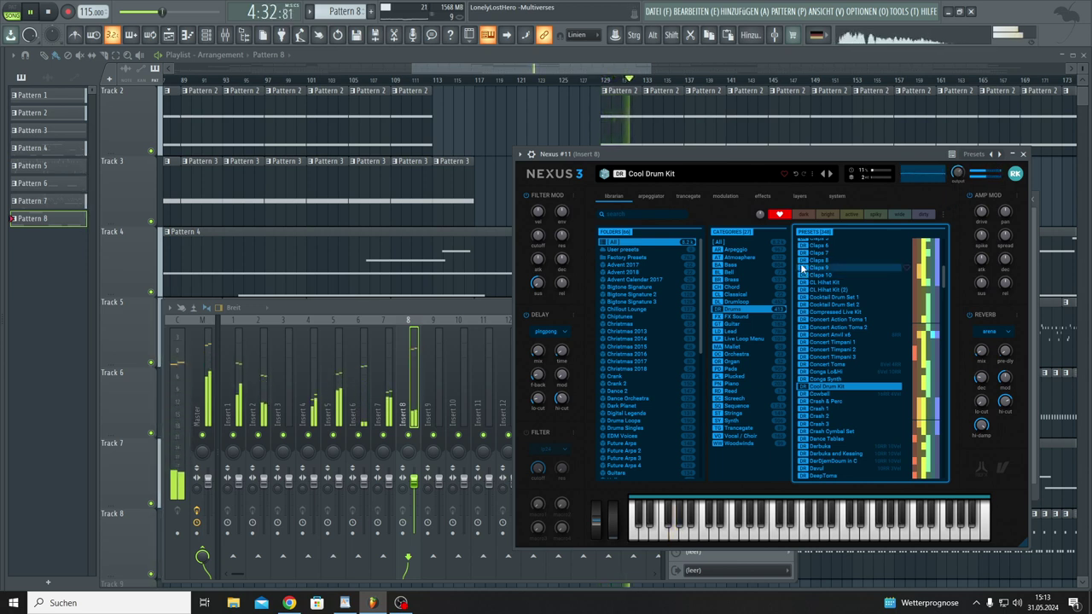
drag(959, 171, 961, 176)
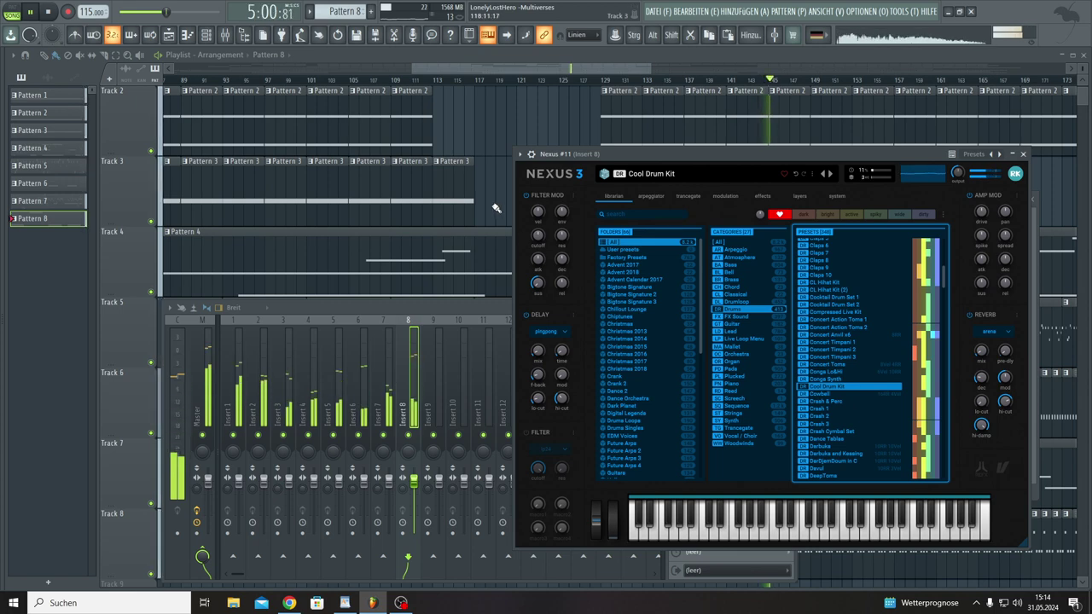
key(F12)
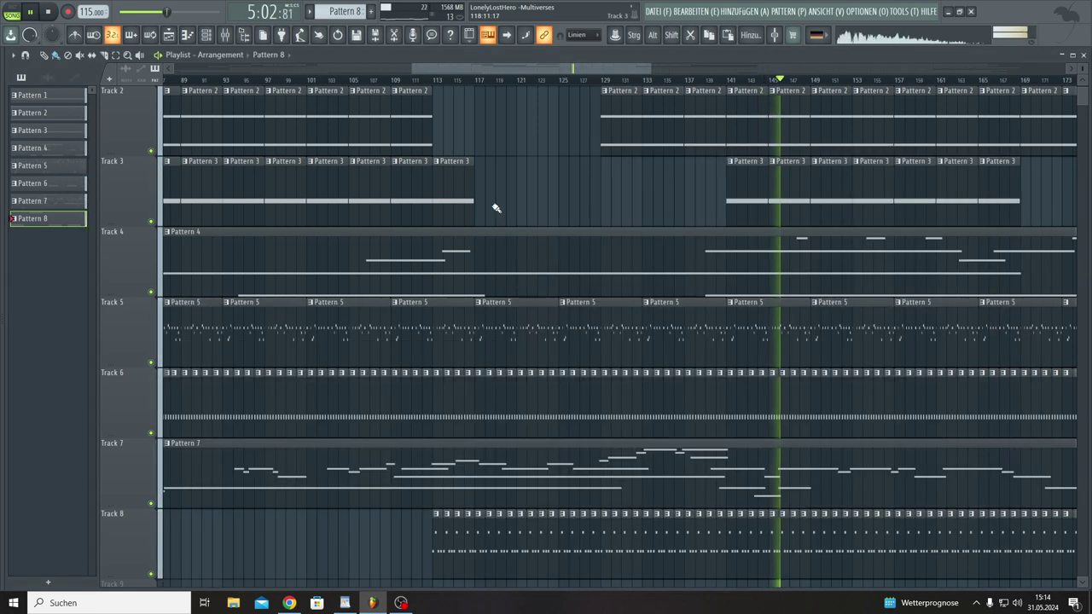
click(659, 11)
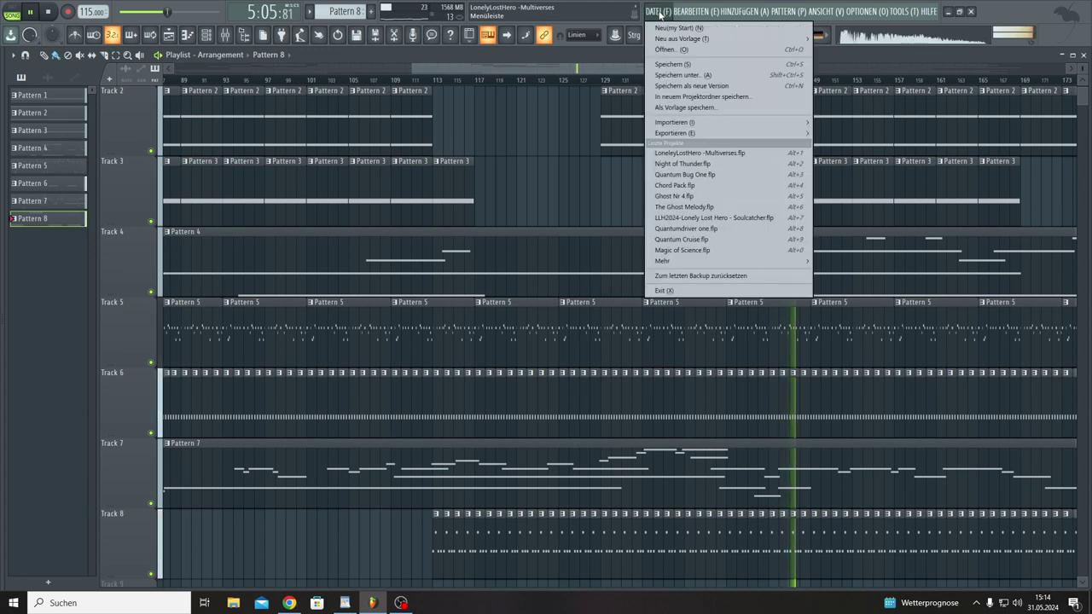
click(671, 66)
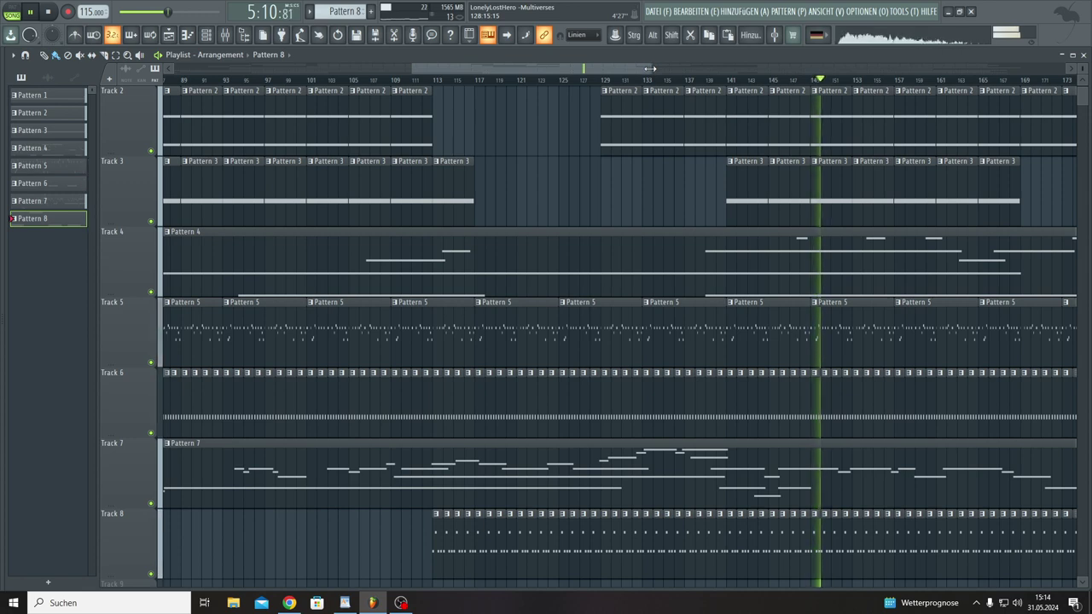
Step: Turn on auto-scrolling in the playlist so the zoomed-in view follows the playhead during playback
drag(648, 68, 1076, 75)
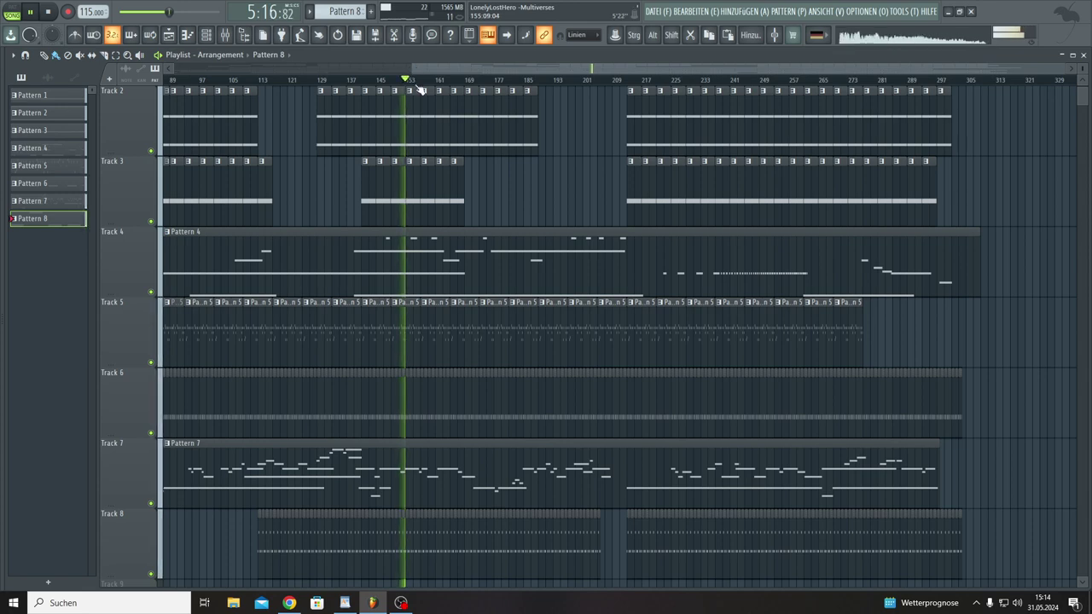
drag(412, 69, 162, 73)
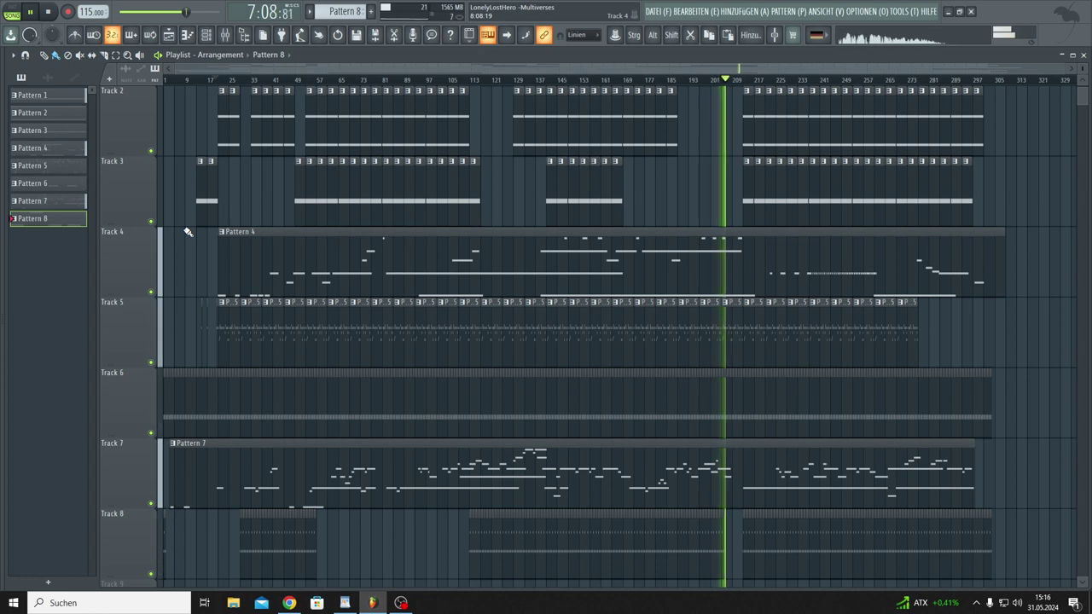
scroll(188, 232, up, 1)
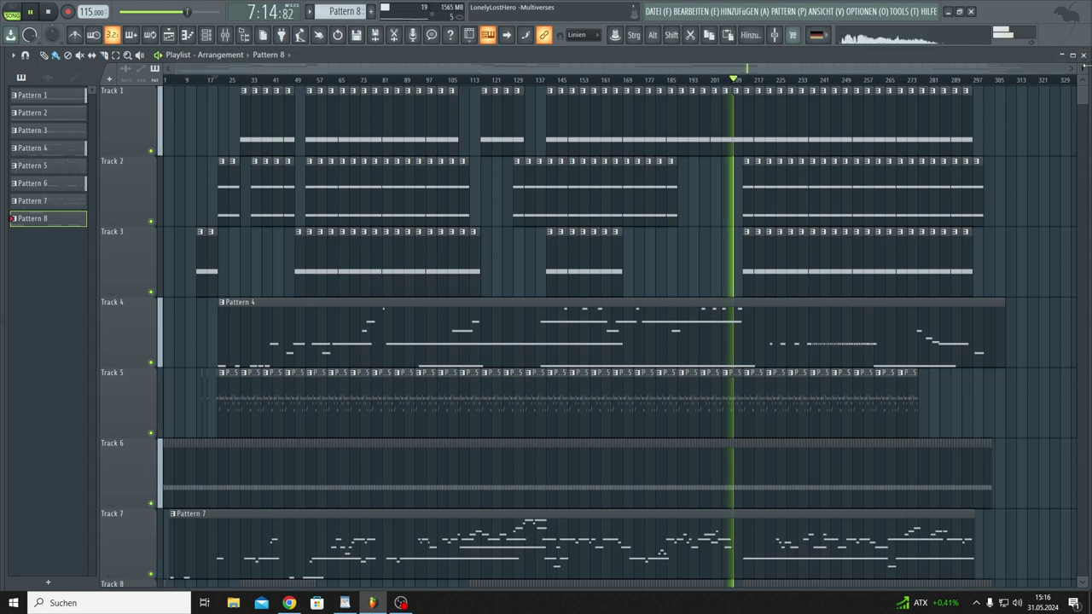
scroll(615, 341, down, 2)
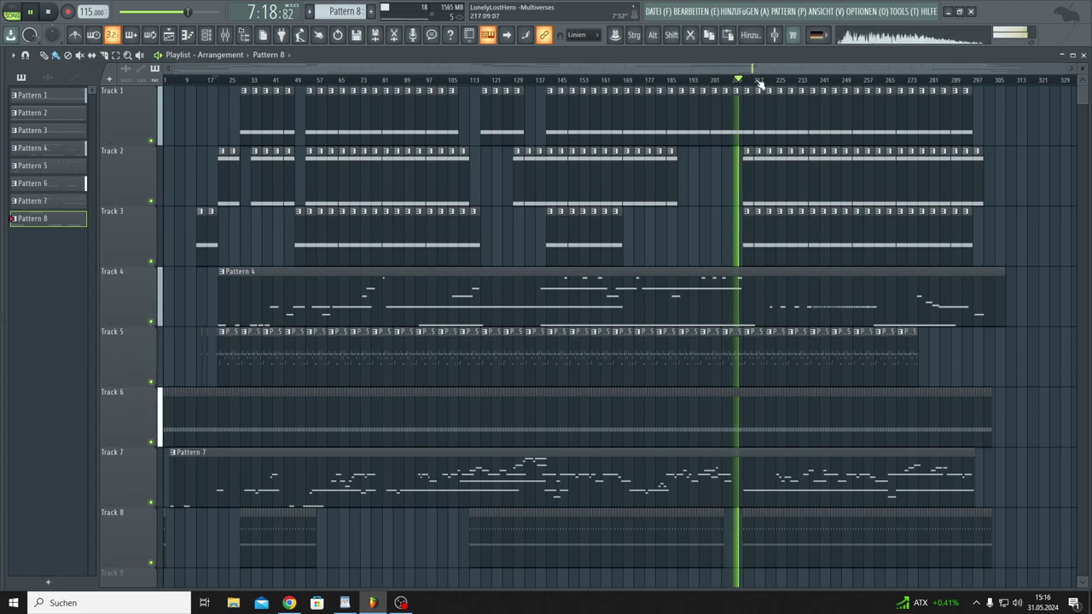
scroll(760, 82, up, 6)
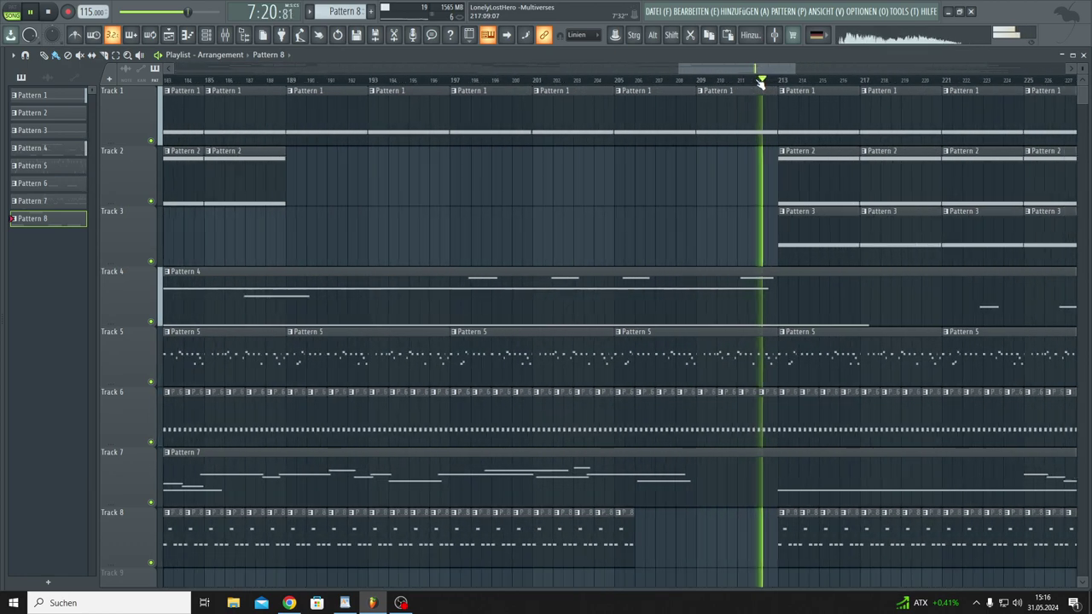
scroll(759, 83, up, 4)
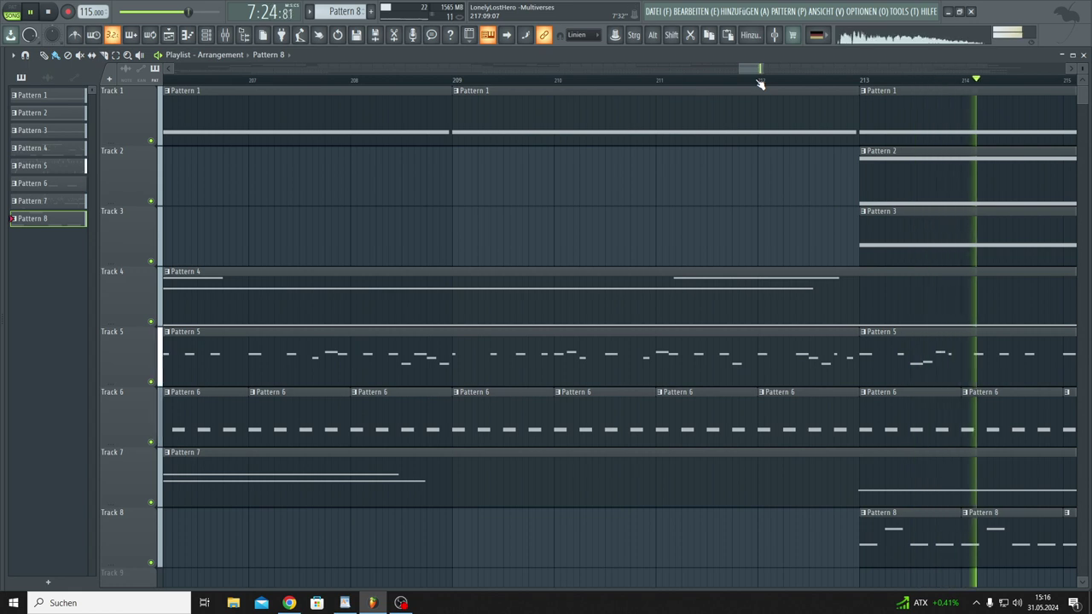
click(508, 34)
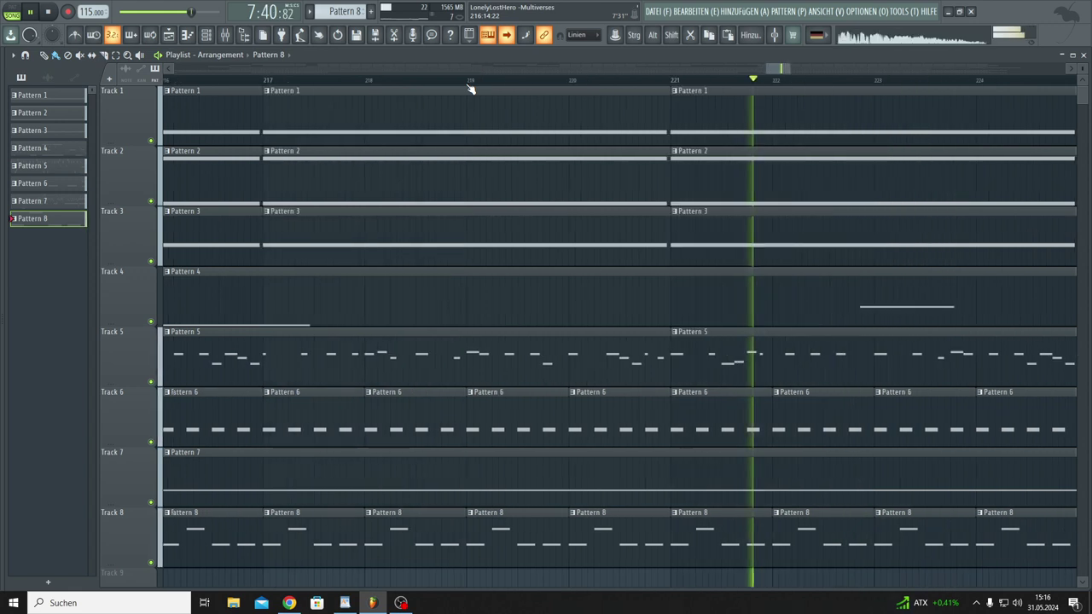
Step: Load Maximus into effect slot 2 of the Master mixer track and apply its Clear master preset
click(227, 35)
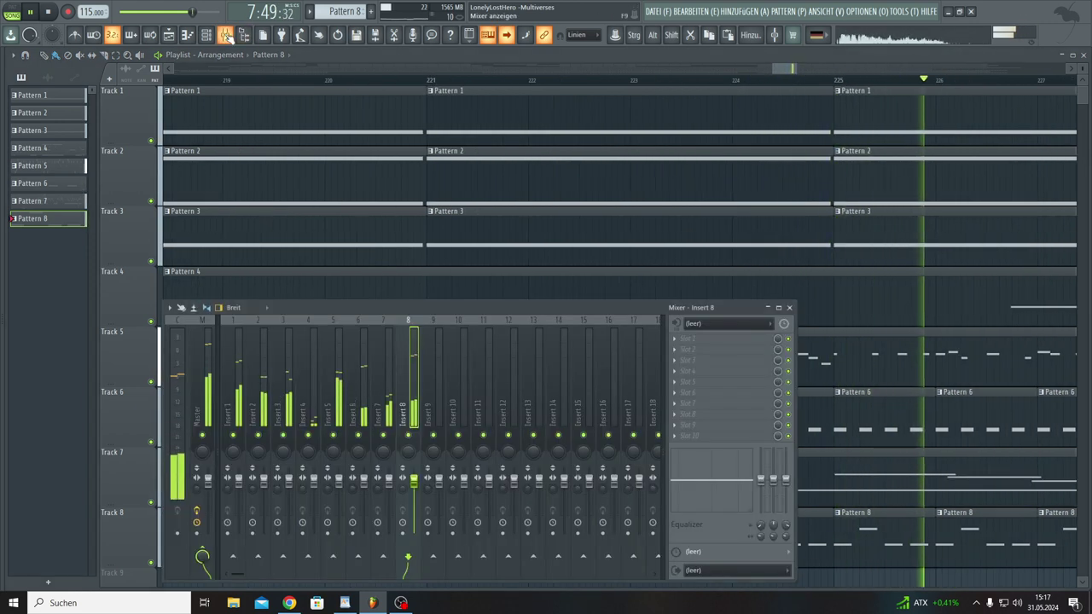
click(210, 347)
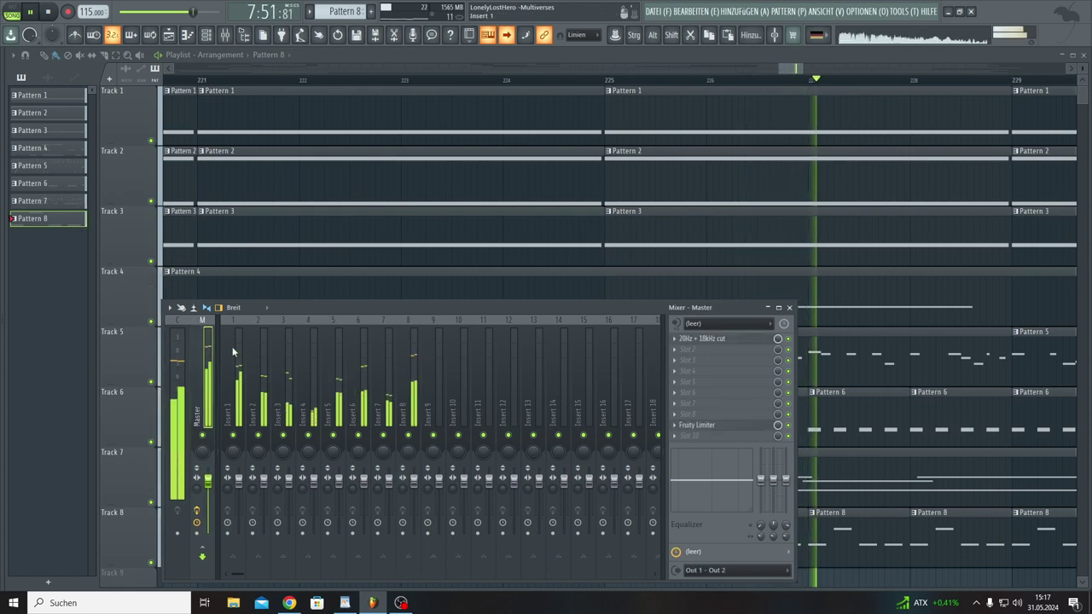
click(690, 357)
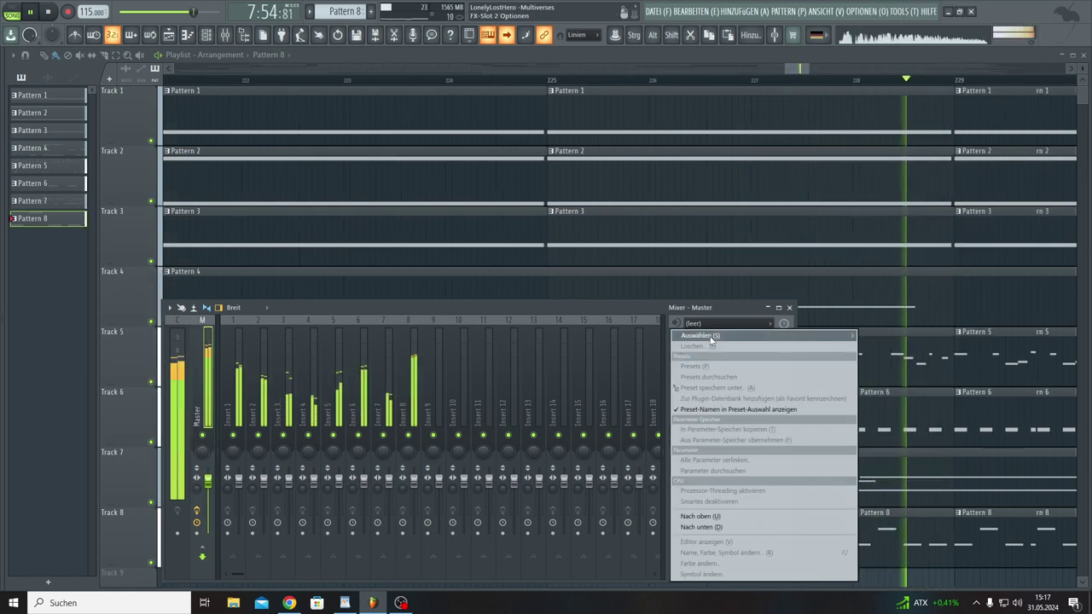
mouse_move(711, 338)
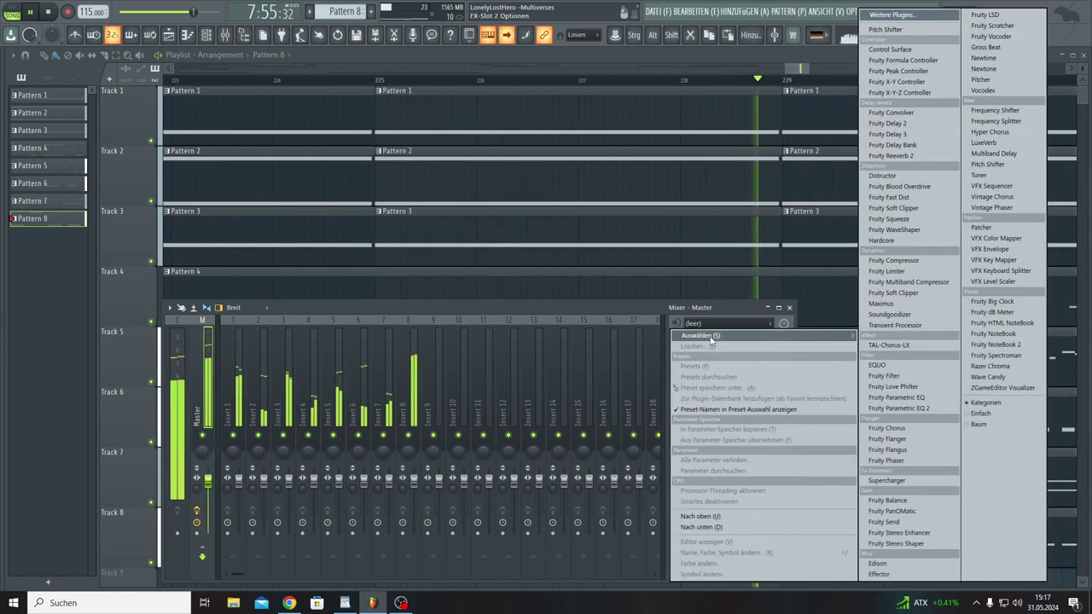
click(902, 306)
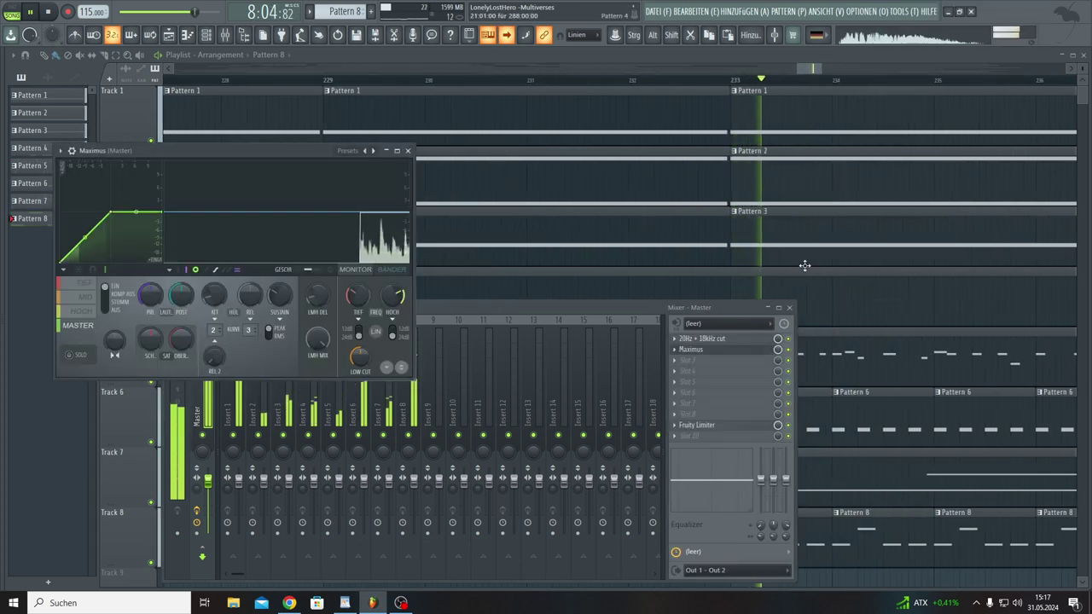
click(379, 154)
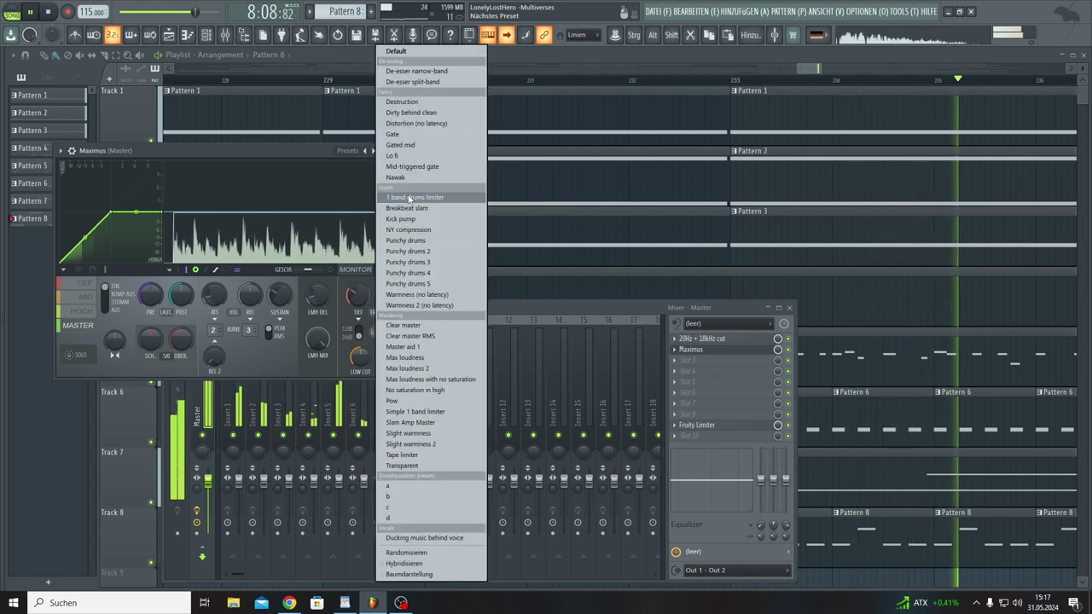
click(413, 327)
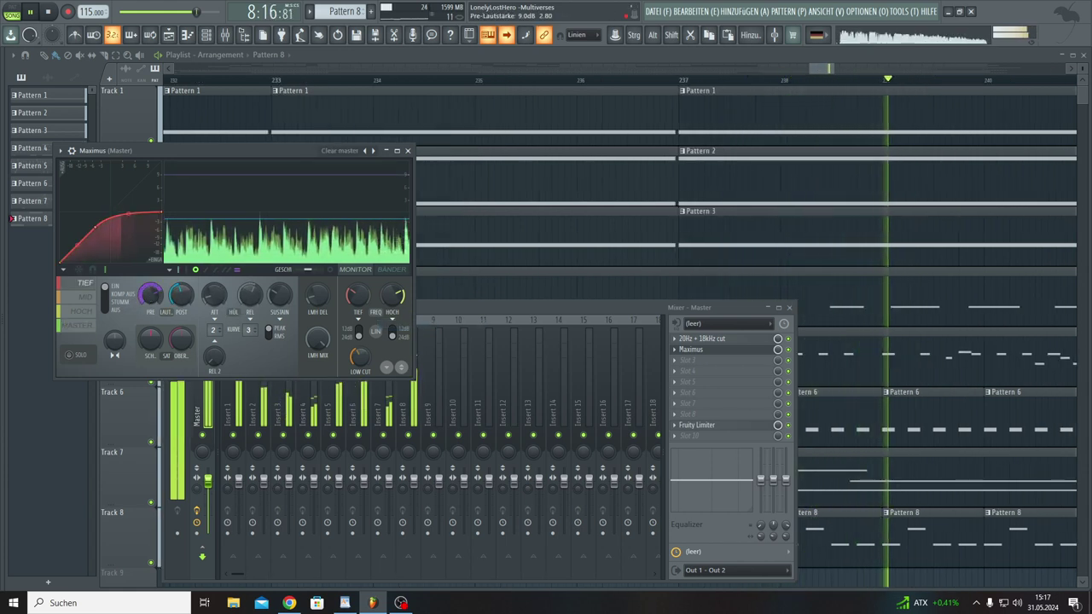
Step: Adjust the pre-gain of the low and mid bands in Maximus and set the master band's mode to compression off
drag(150, 295, 150, 307)
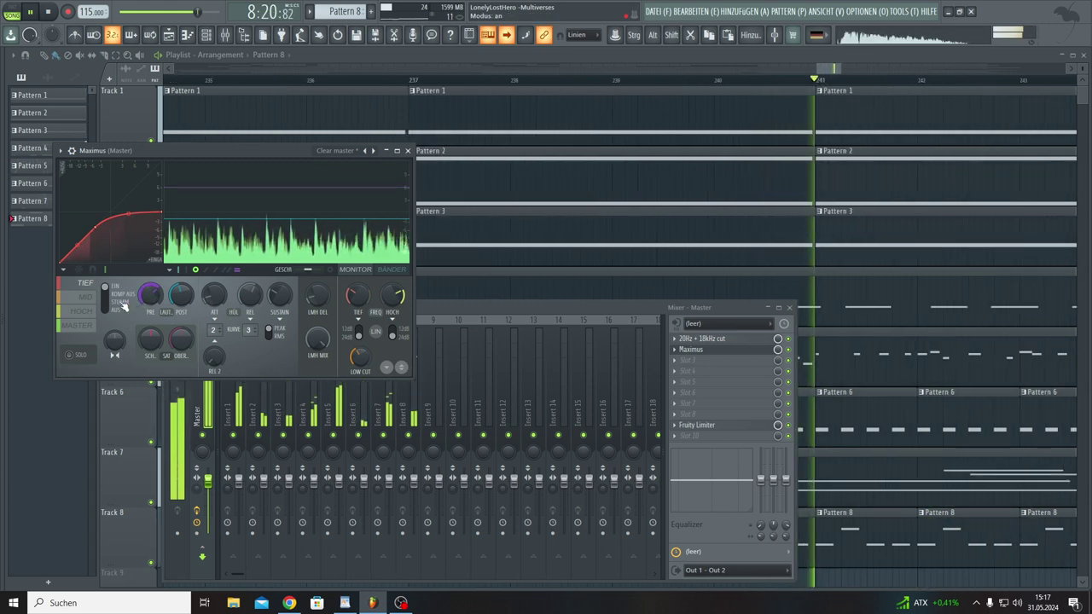
click(86, 297)
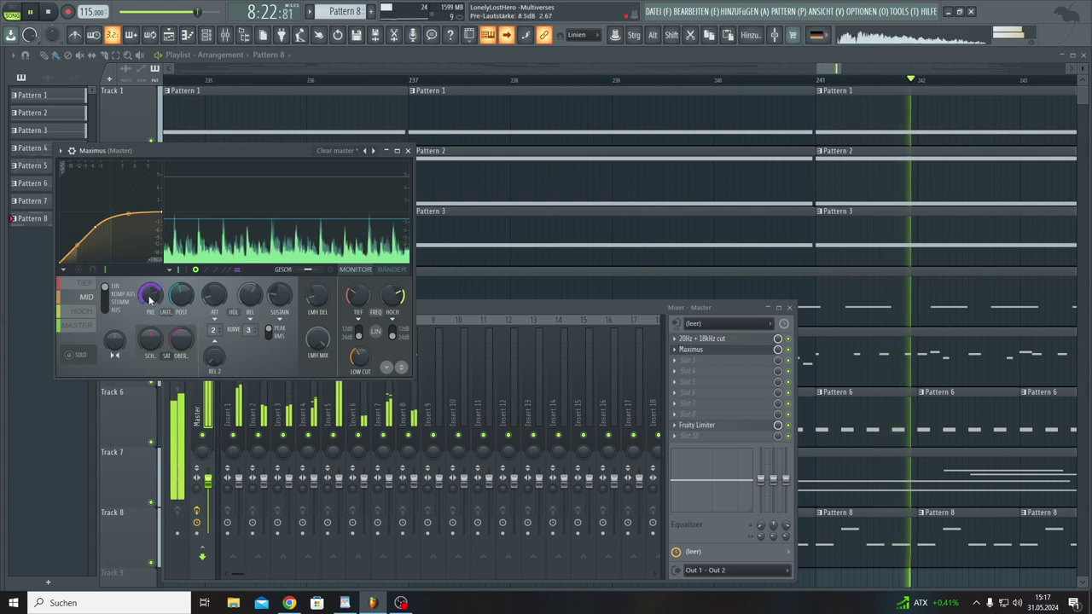
drag(150, 299, 150, 300)
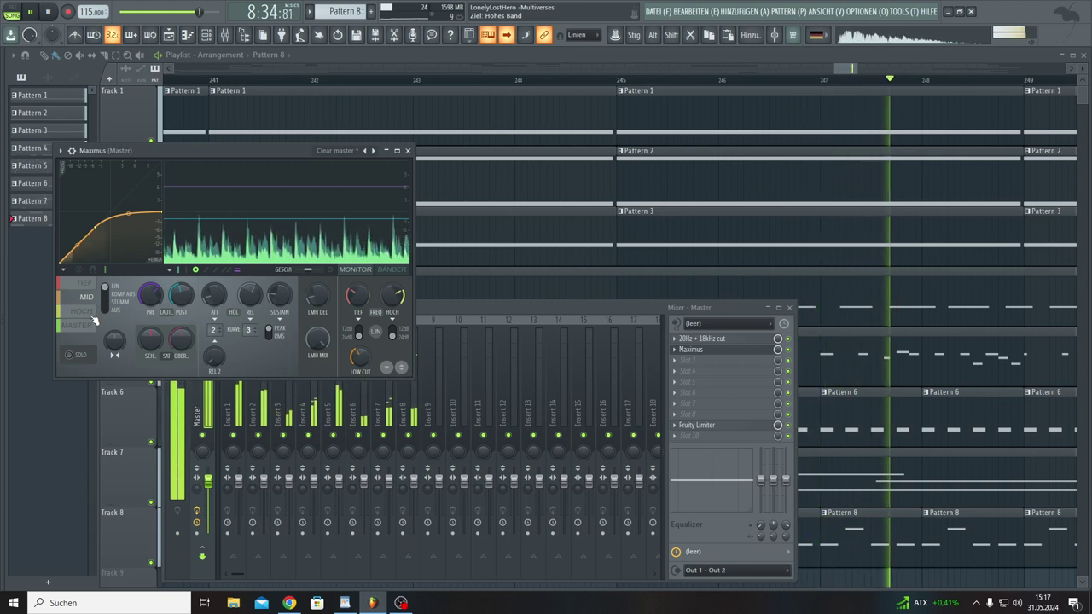
click(93, 316)
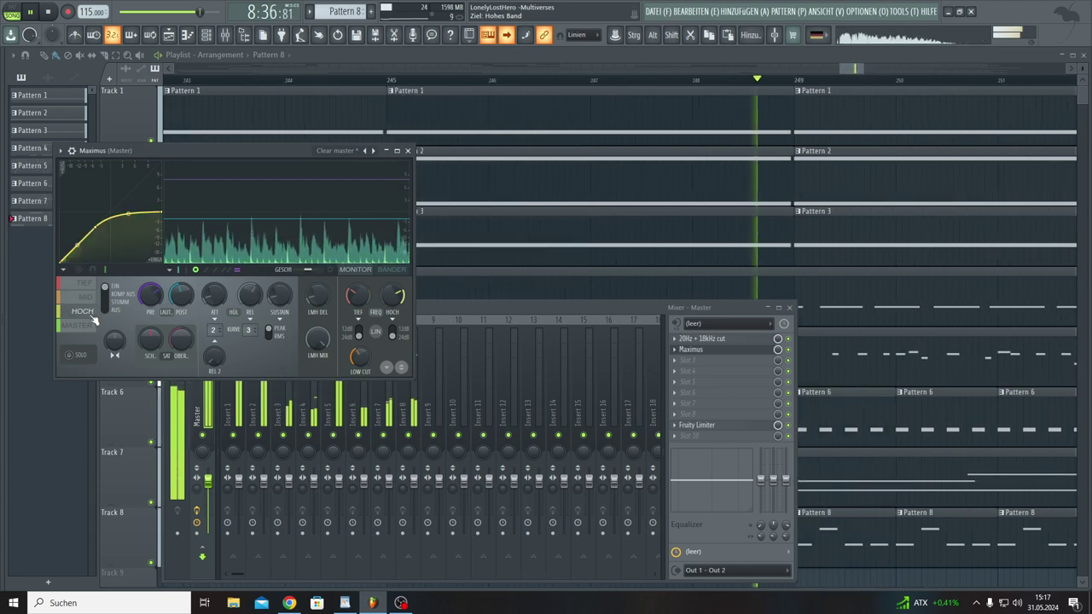
click(92, 327)
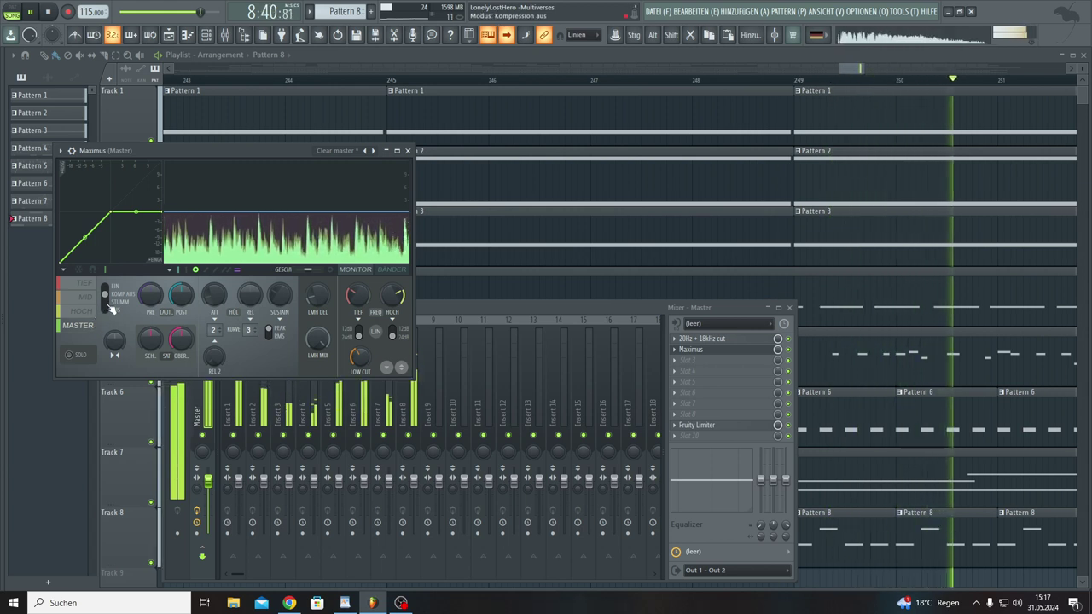
drag(111, 309, 112, 295)
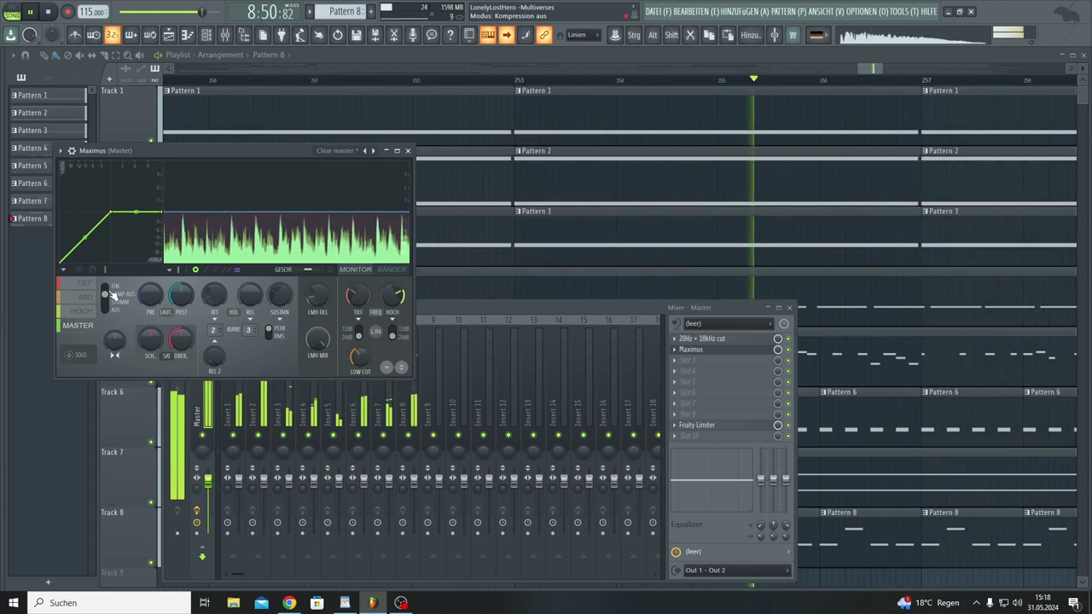
Step: Open Fruity Limiter on the Master track, widen its window, and re-enable Maximus to compare the levels during playback
click(742, 426)
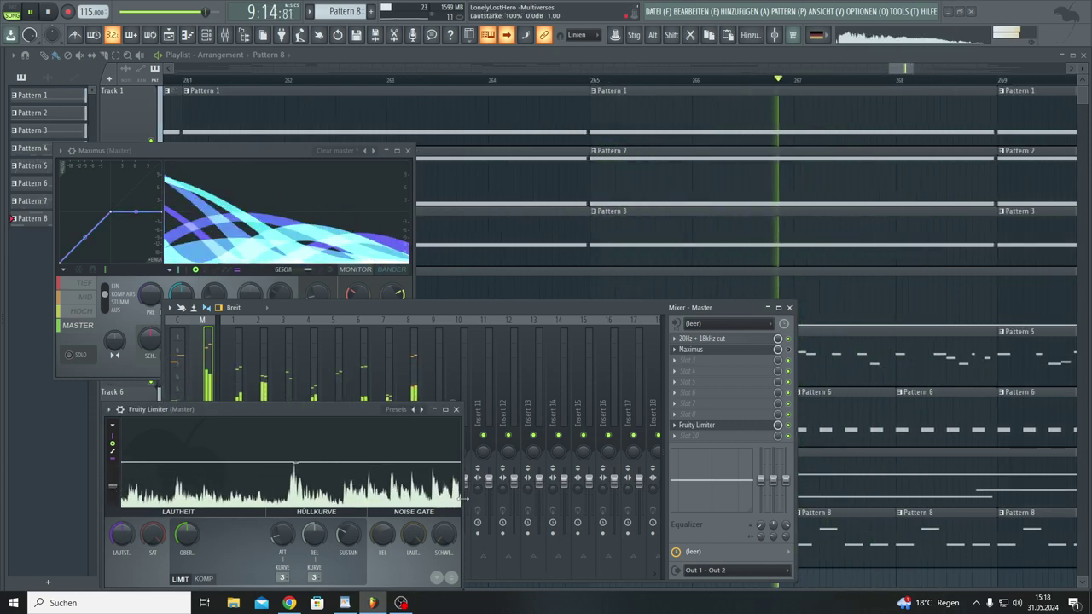
drag(465, 500, 669, 515)
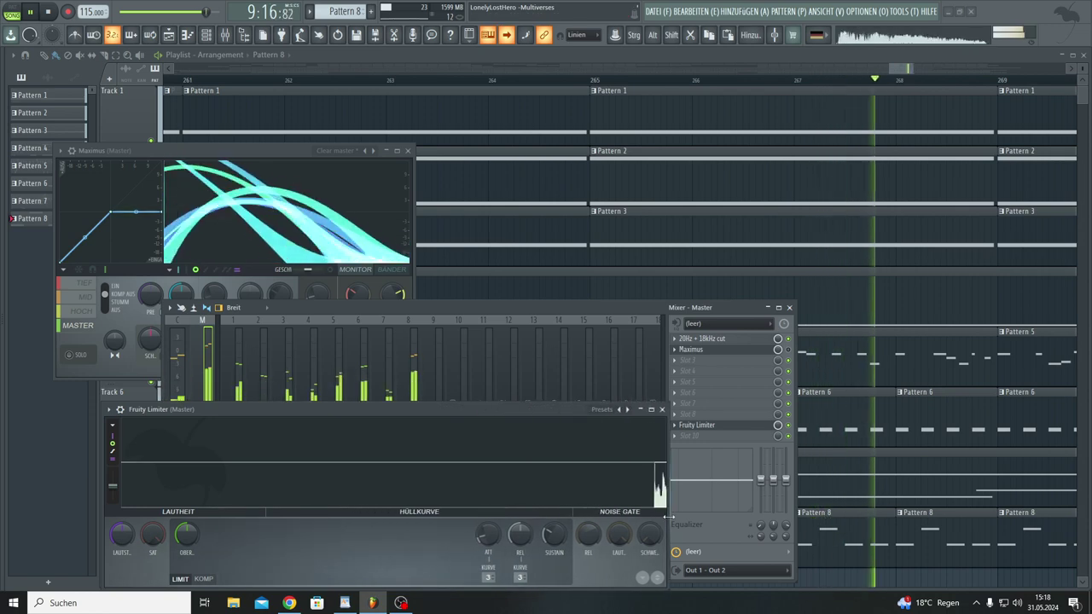
click(739, 425)
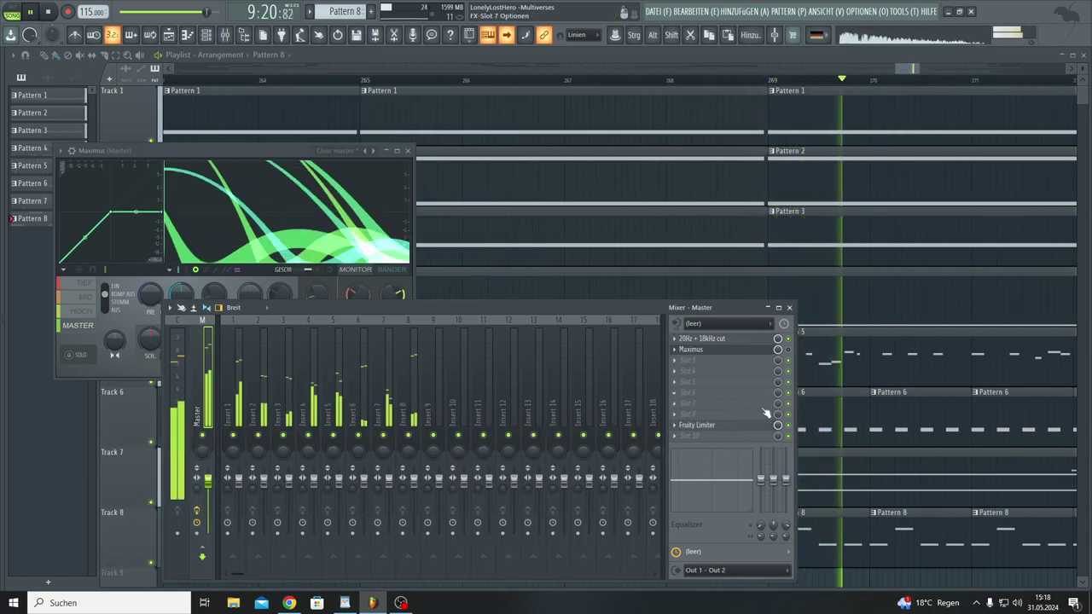
click(757, 426)
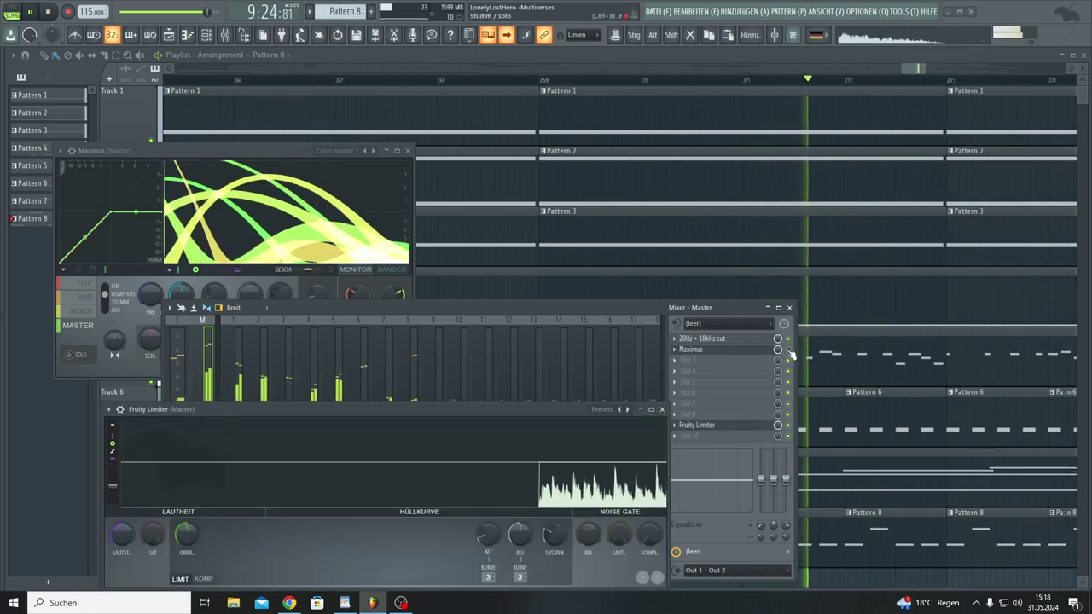
click(788, 351)
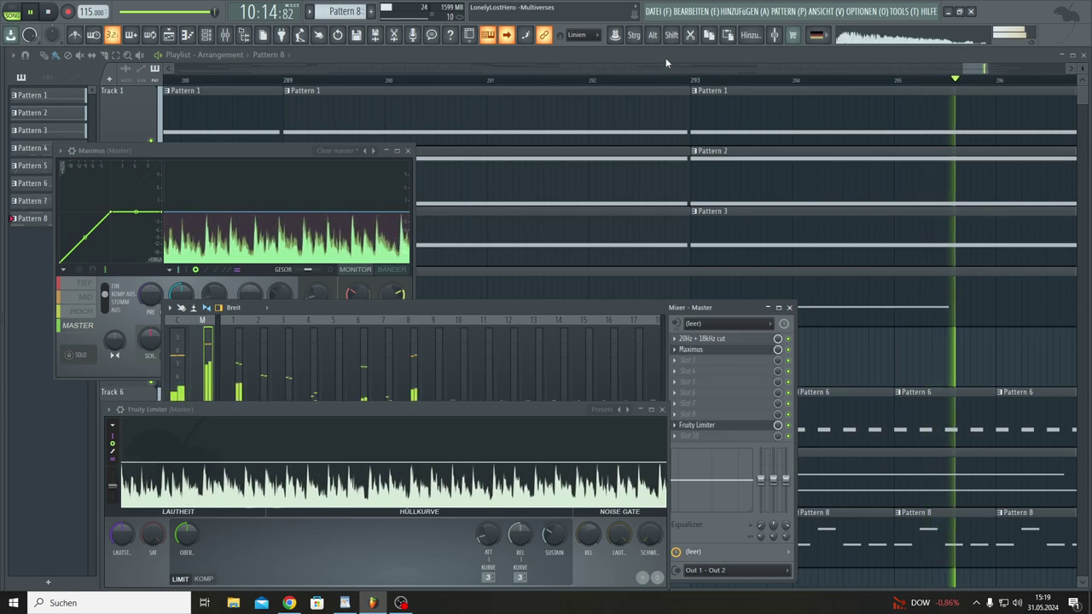
Step: Thin out the song's ending by deleting the Pattern 2 and Pattern 3 clips from bar 285 onward and the Pattern 1 clip at bar 293
drag(975, 68, 719, 90)
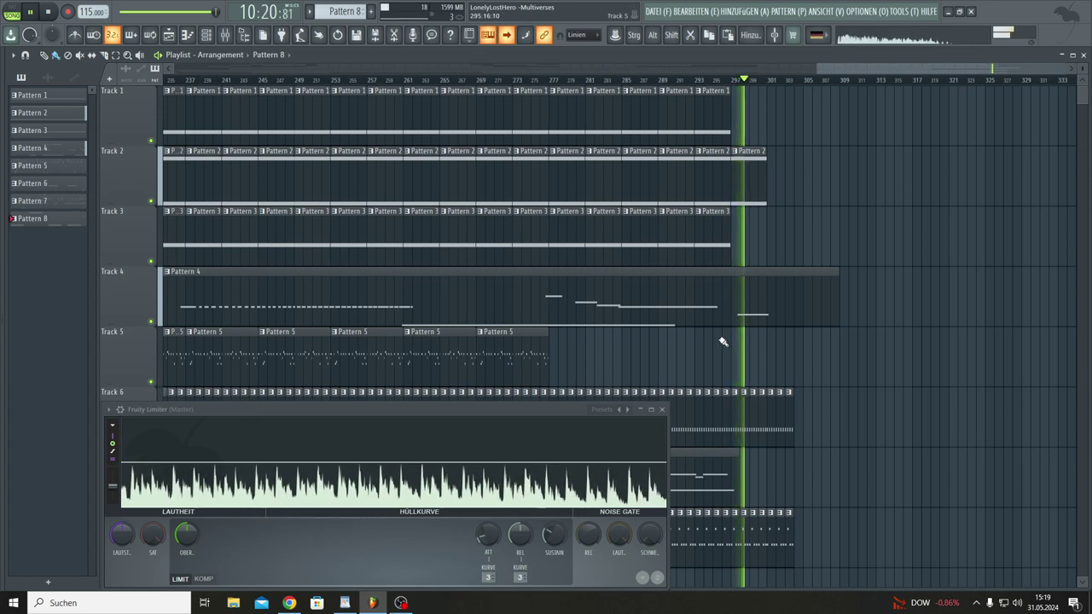
click(663, 410)
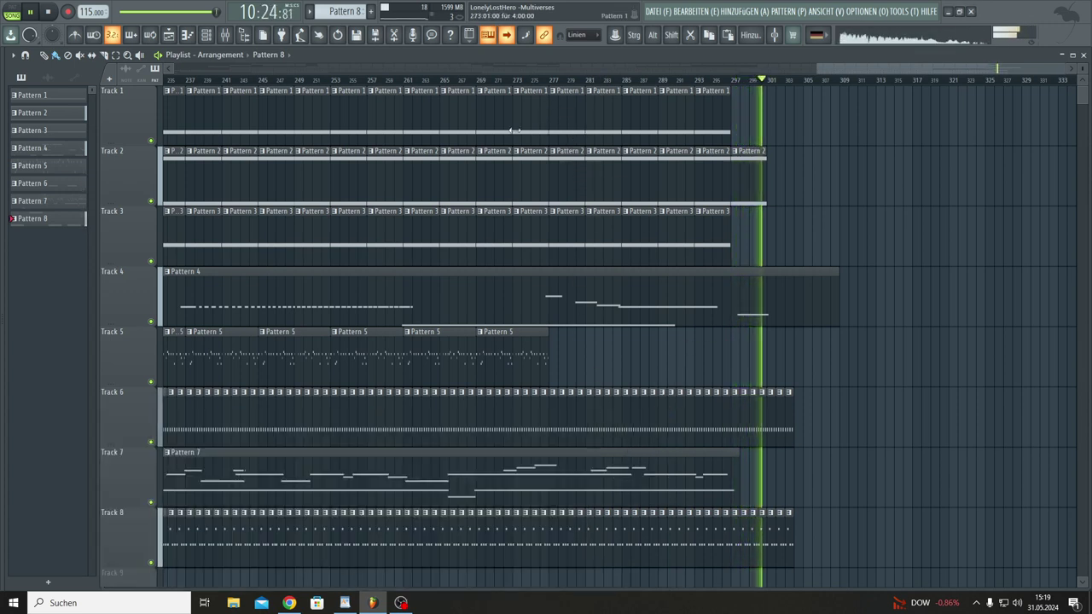
click(479, 83)
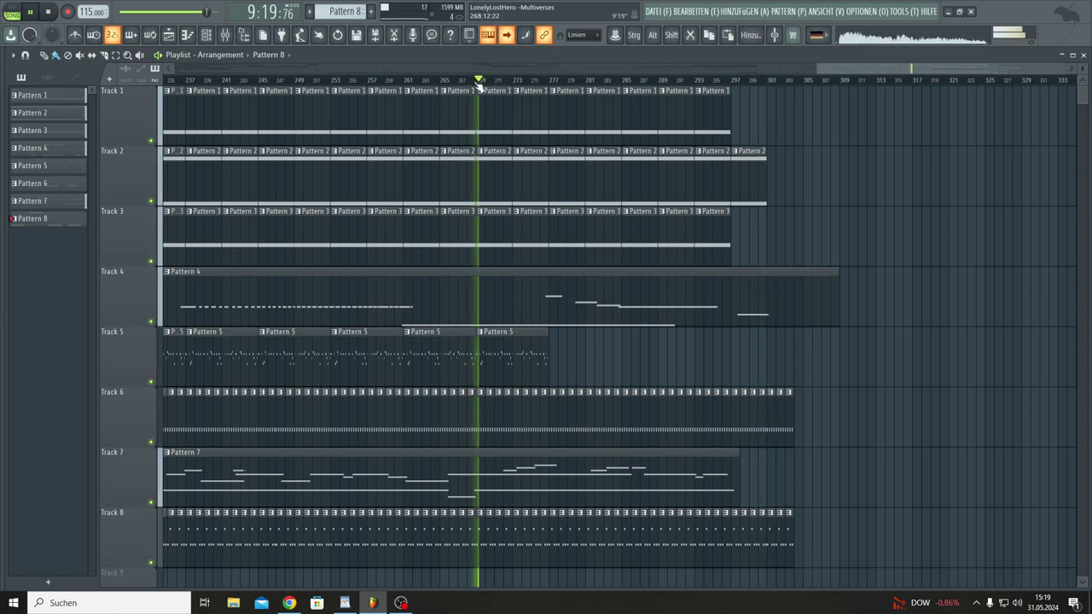
scroll(479, 83, up, 5)
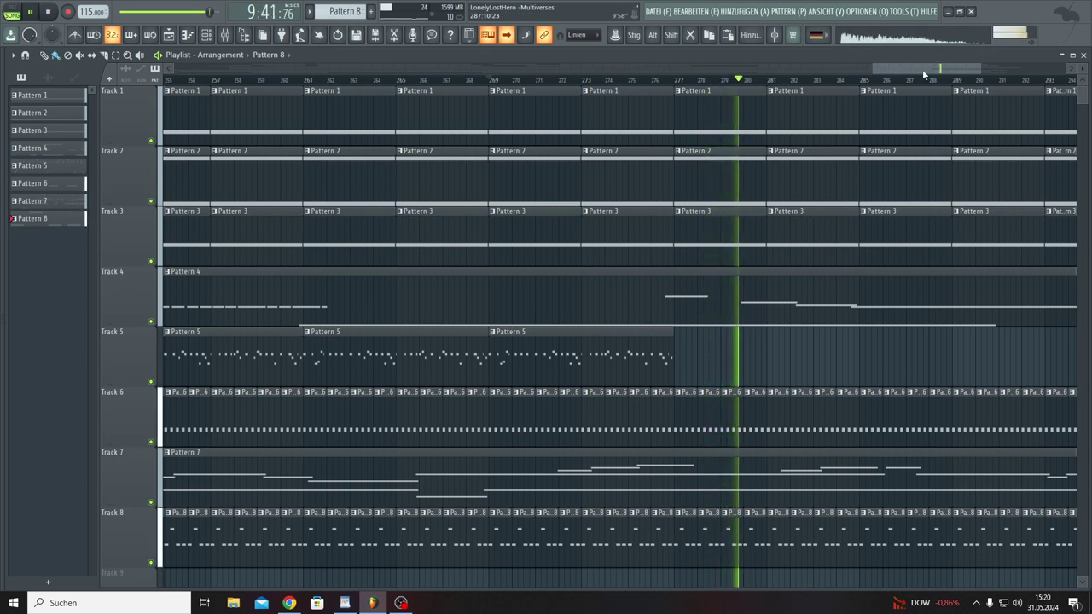
drag(922, 74, 945, 74)
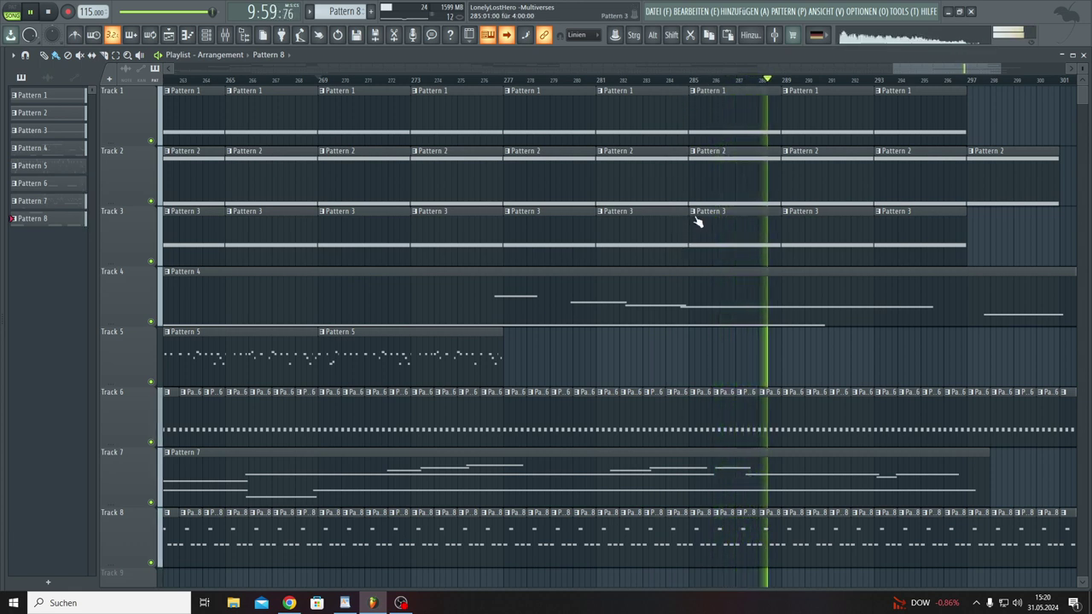
mouse_move(704, 223)
mouse_down()
mouse_move(708, 200)
mouse_move(986, 196)
mouse_move(888, 206)
mouse_up()
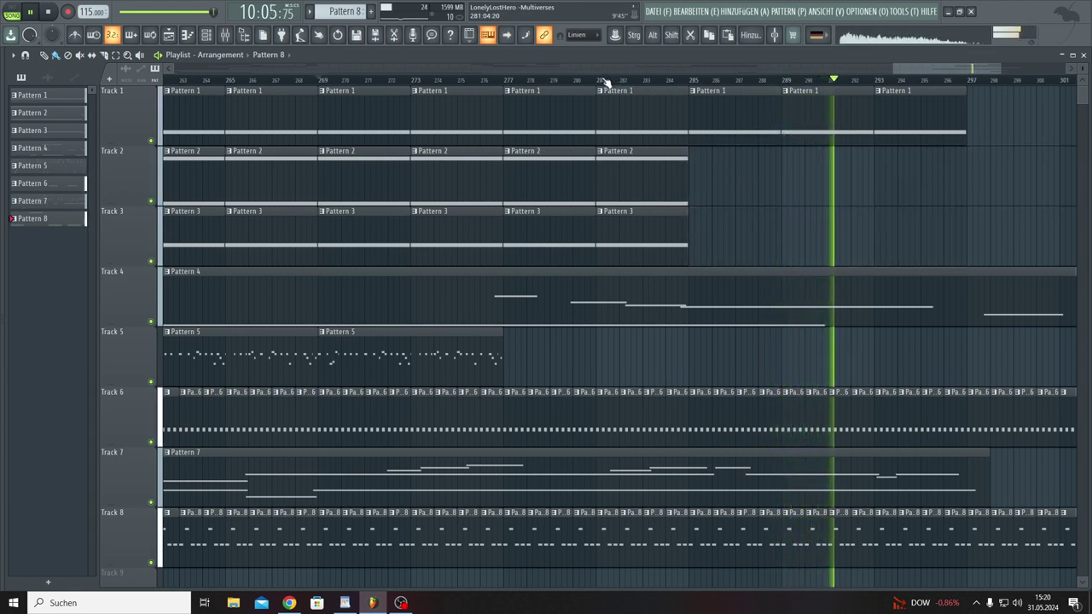
right_click(912, 142)
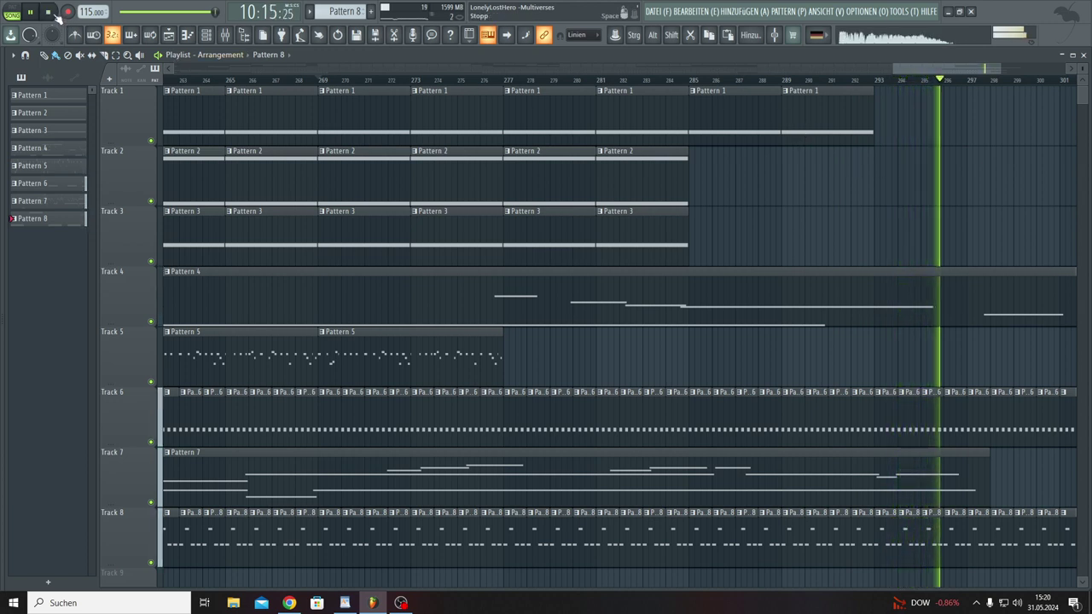
Step: Stop playback and save the project
click(48, 12)
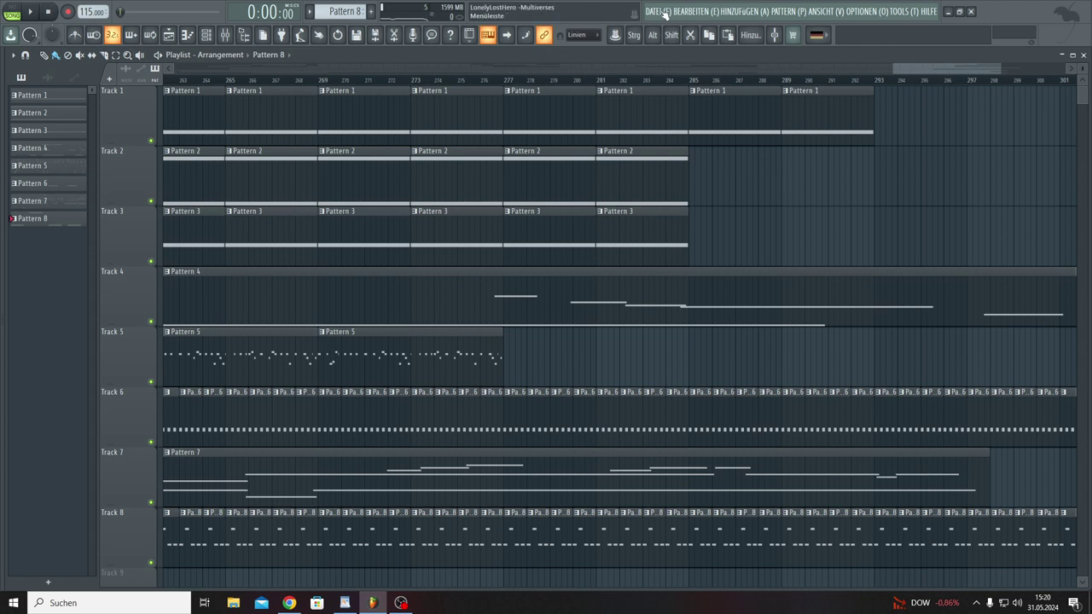
click(663, 12)
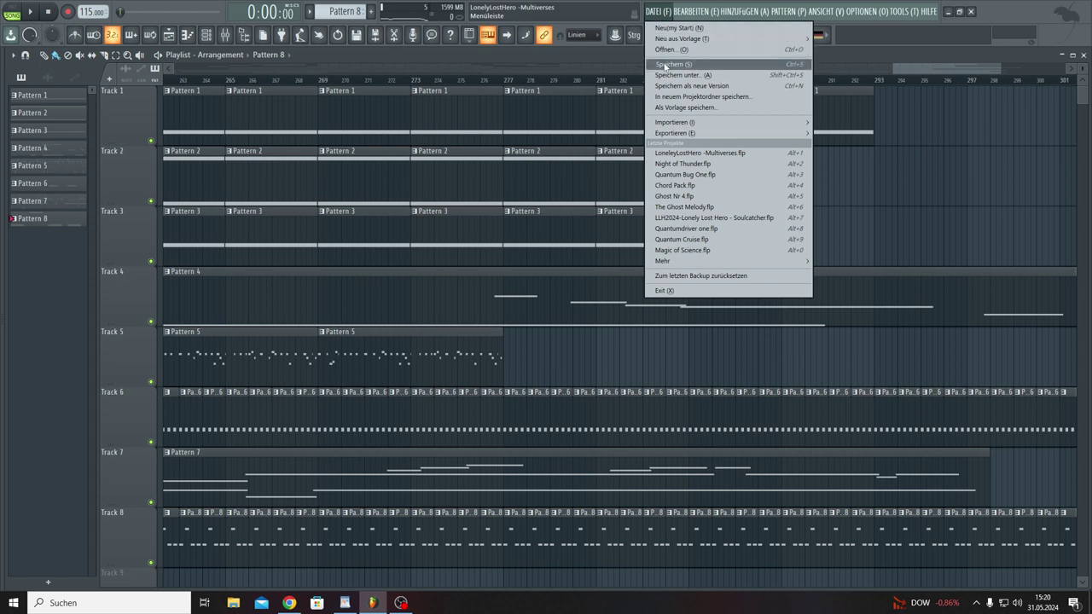
click(666, 65)
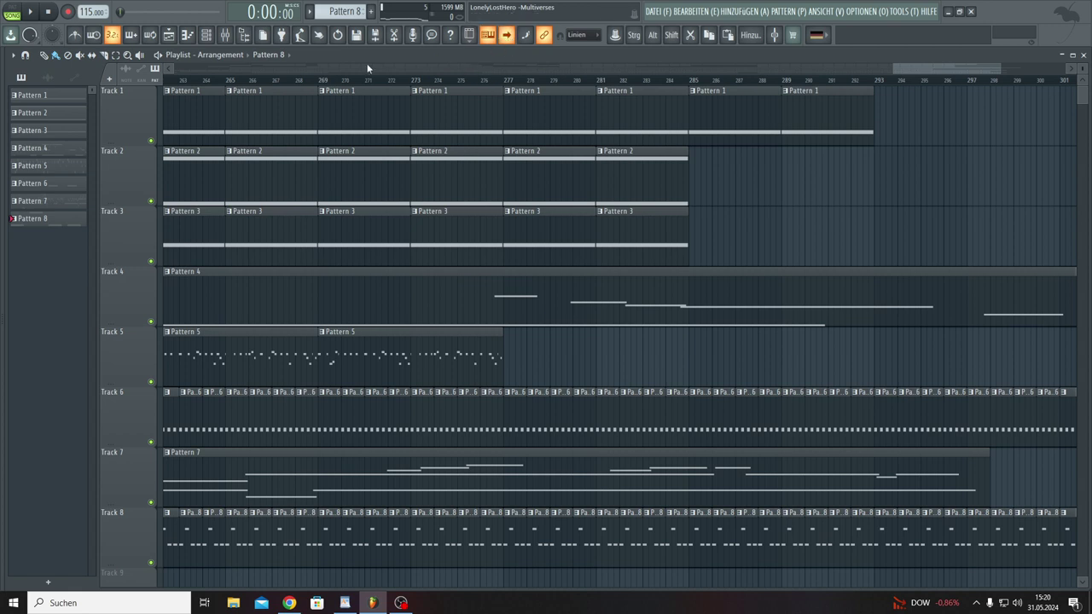
Step: Play the song from the start and move the opening Pattern 8 clip on Track 8 to the second half of bar 12, shortened to half a bar
click(32, 13)
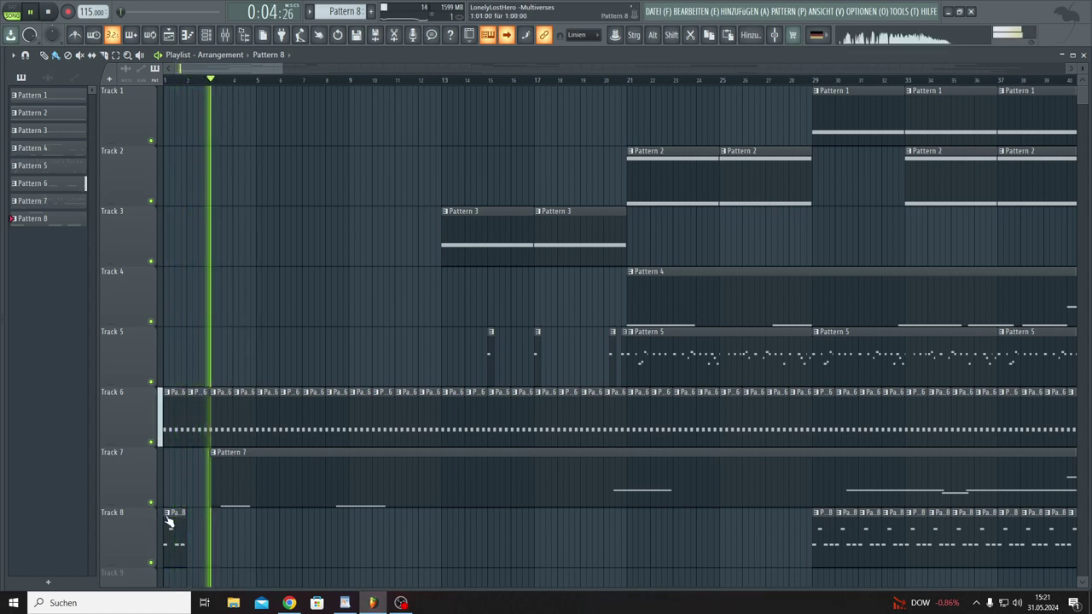
drag(171, 524, 267, 547)
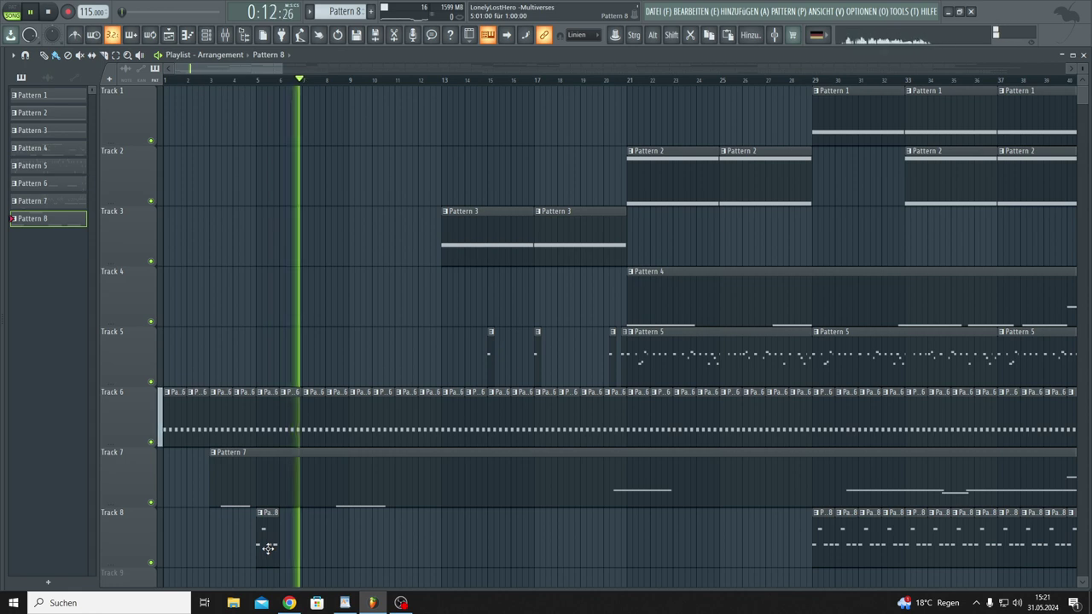
drag(268, 549, 345, 562)
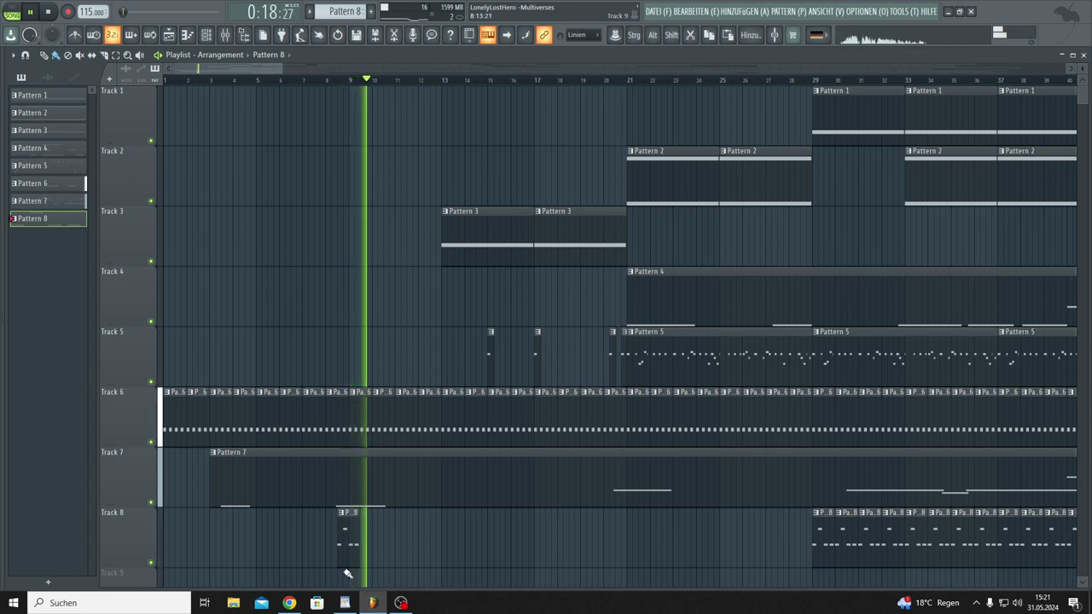
drag(346, 556, 439, 563)
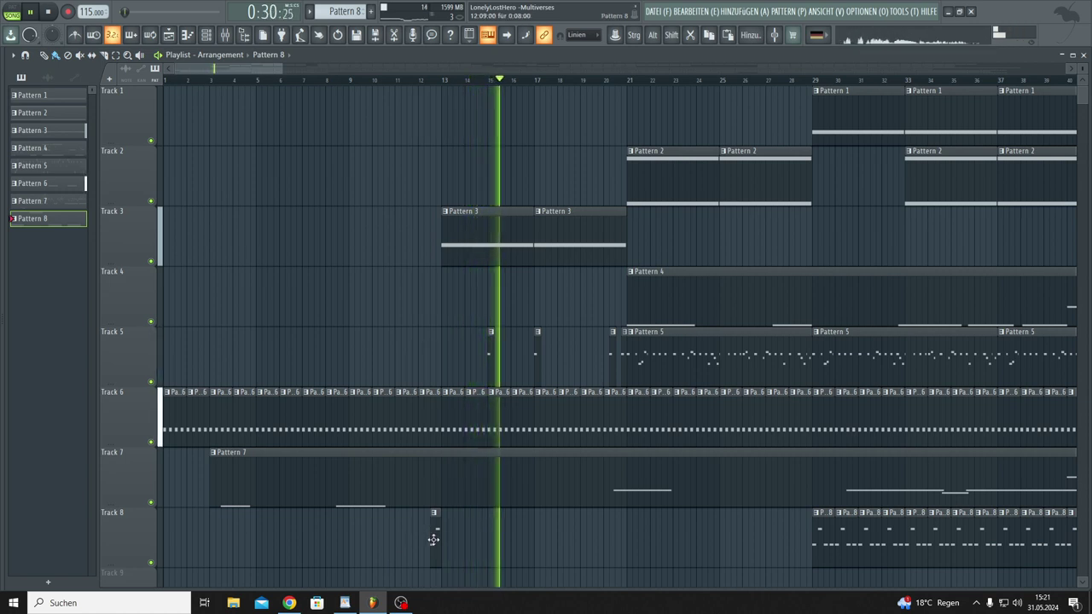
Step: Place half-bar Pattern 8 clips on Track 8 just before bars 21 and 29, and delete the one before bar 21
click(619, 561)
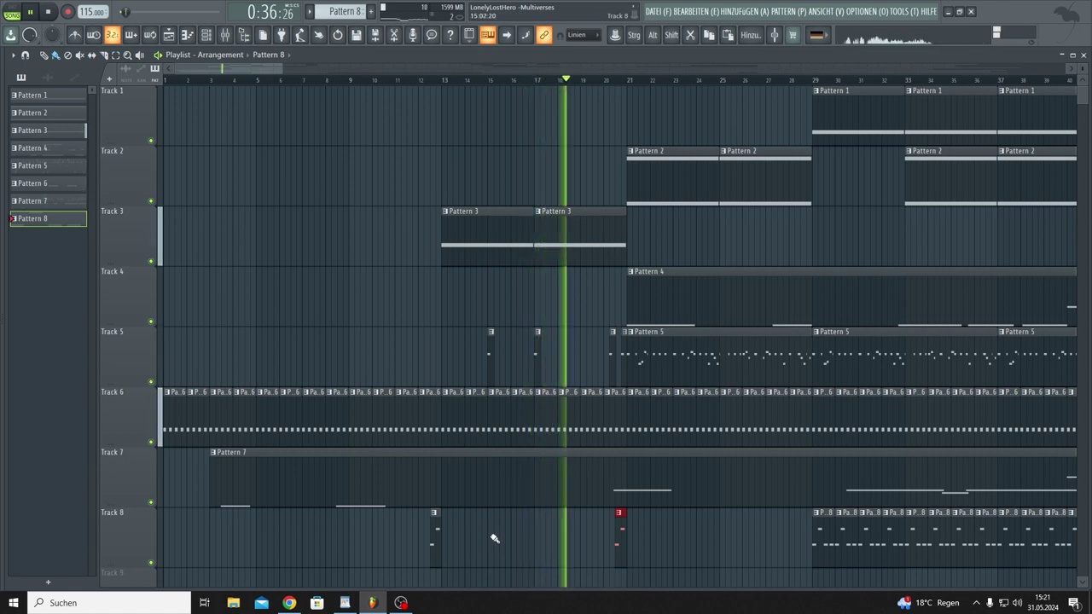
click(806, 553)
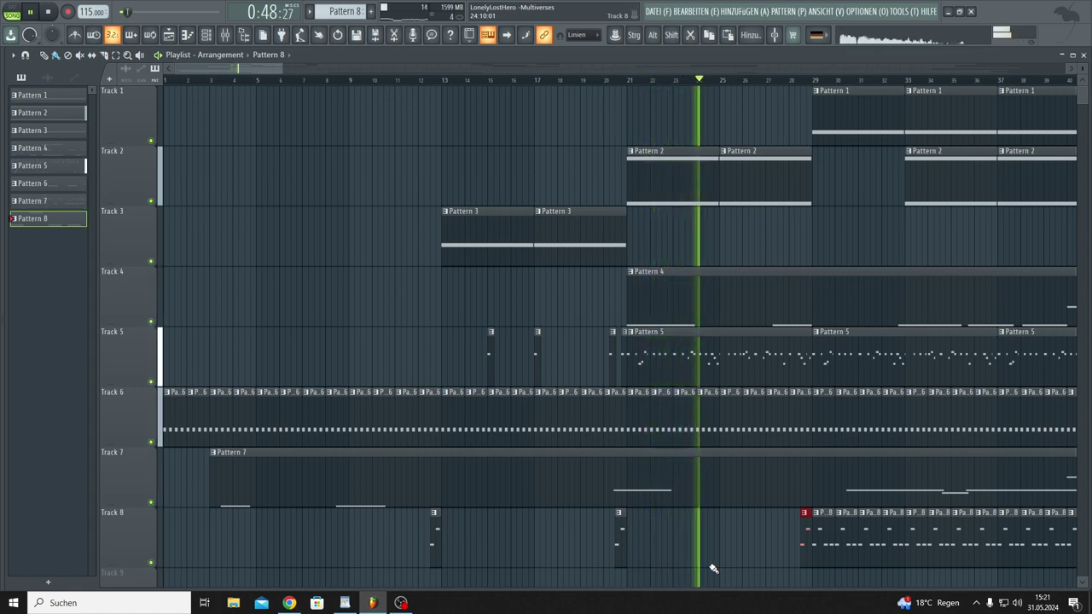
right_click(621, 546)
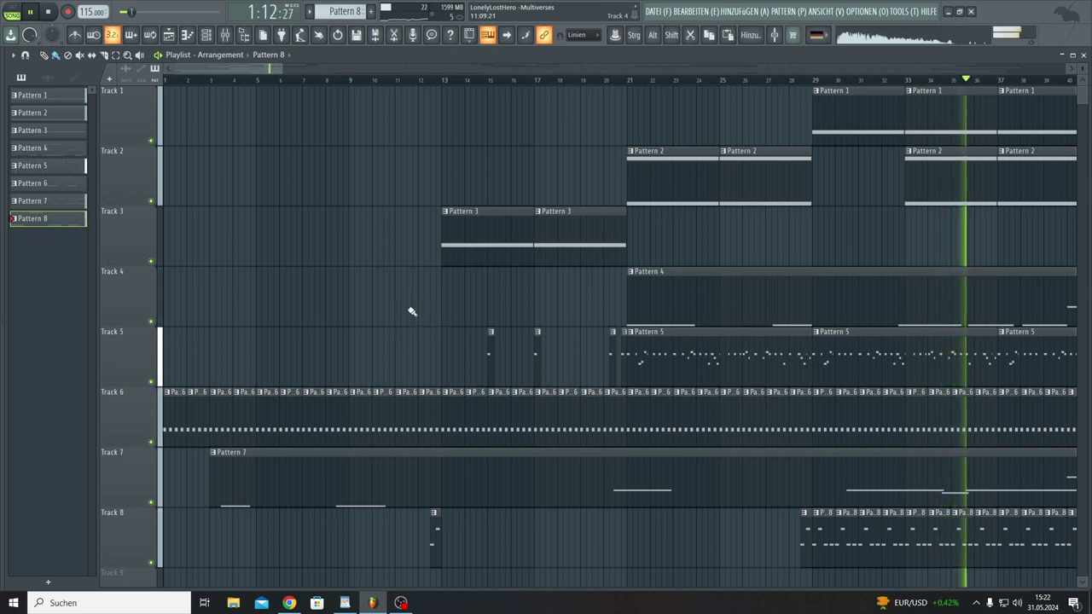
Step: Audition the mix without Track 1 by muting it briefly during playback, and unmute it again
drag(280, 69, 784, 69)
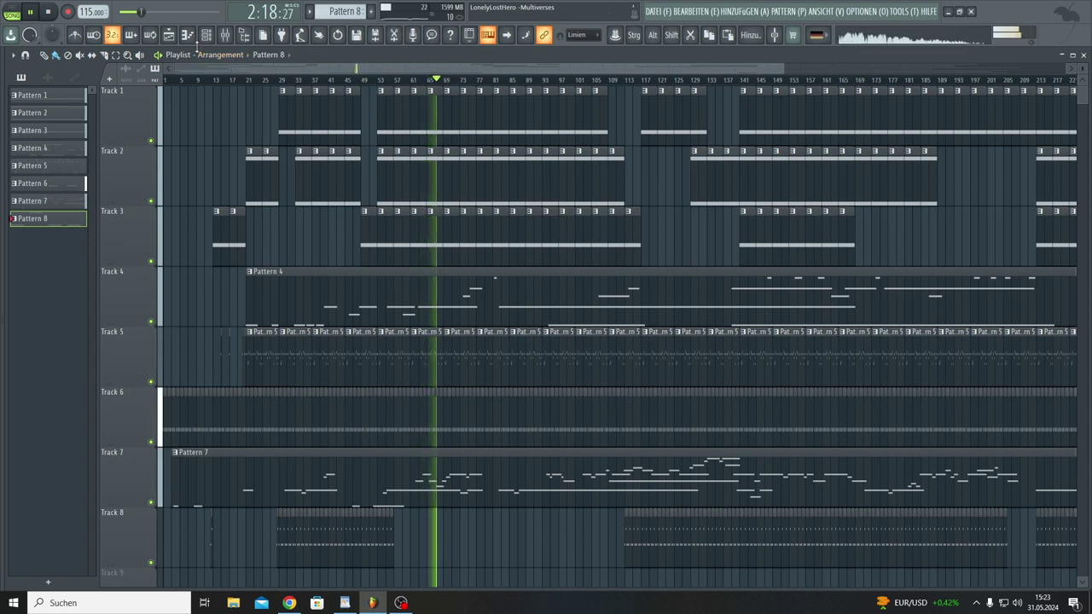
click(153, 142)
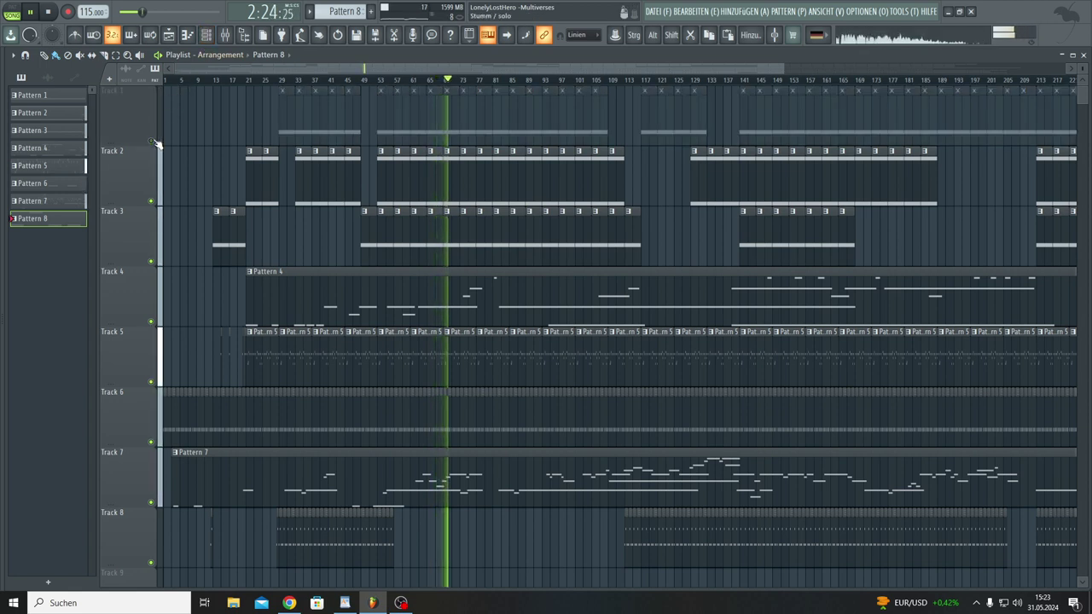
click(153, 142)
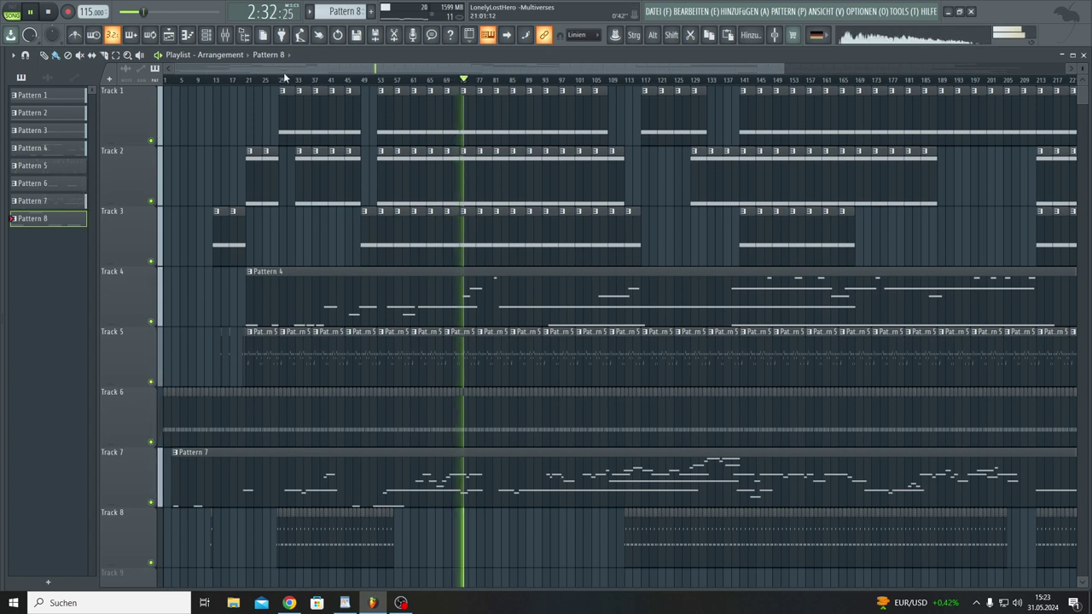
Step: Switch to Pattern 1 and show the Channel Rack to check the Nexus channel's volume
scroll(345, 12, up, 7)
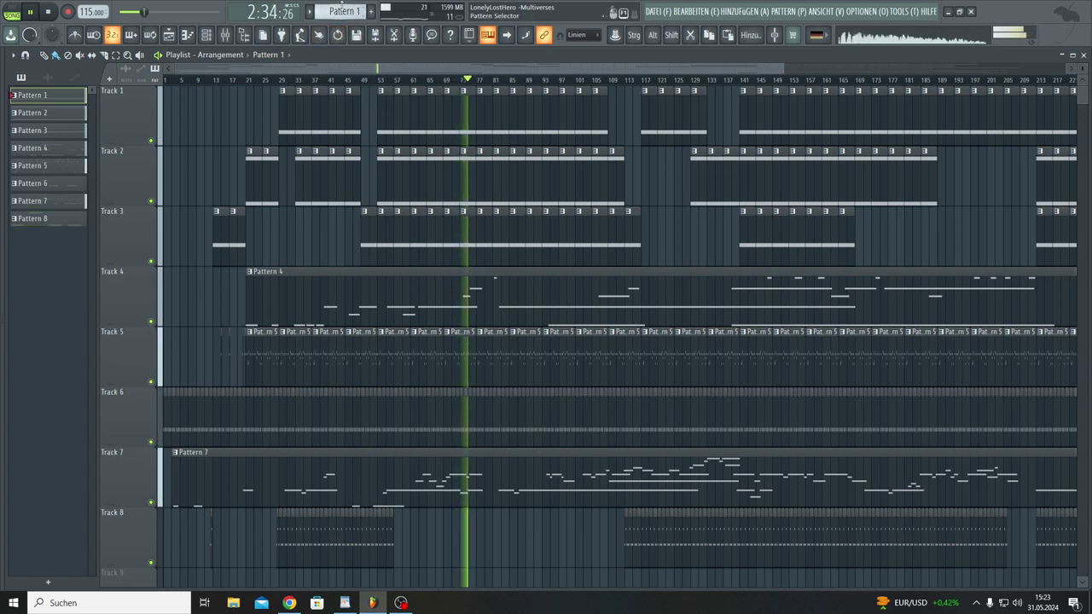
click(206, 35)
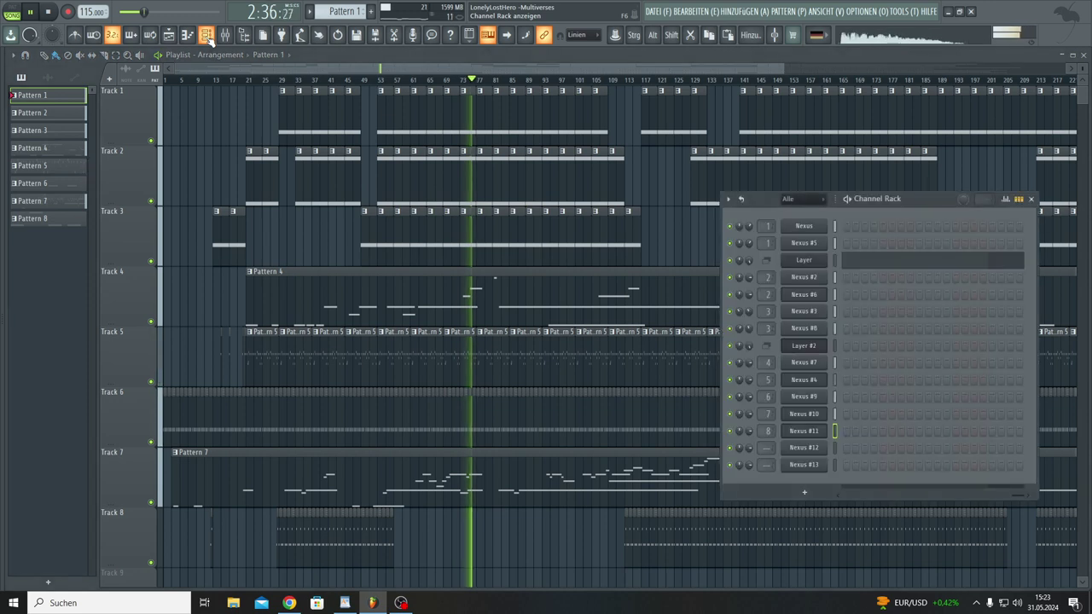
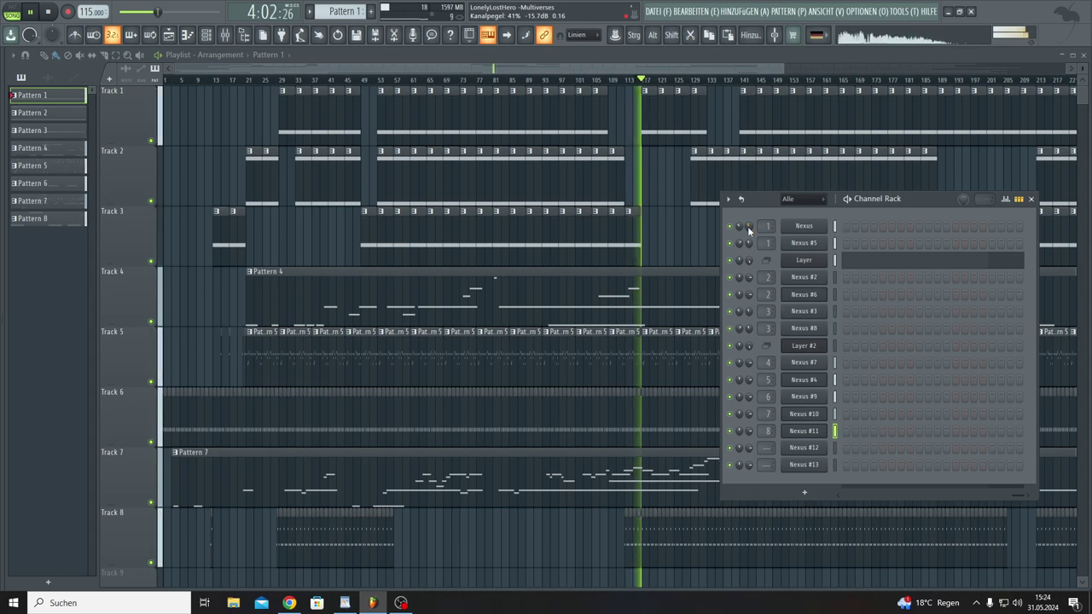
Step: Save the project and show the Mixer with the Master's effects
click(665, 13)
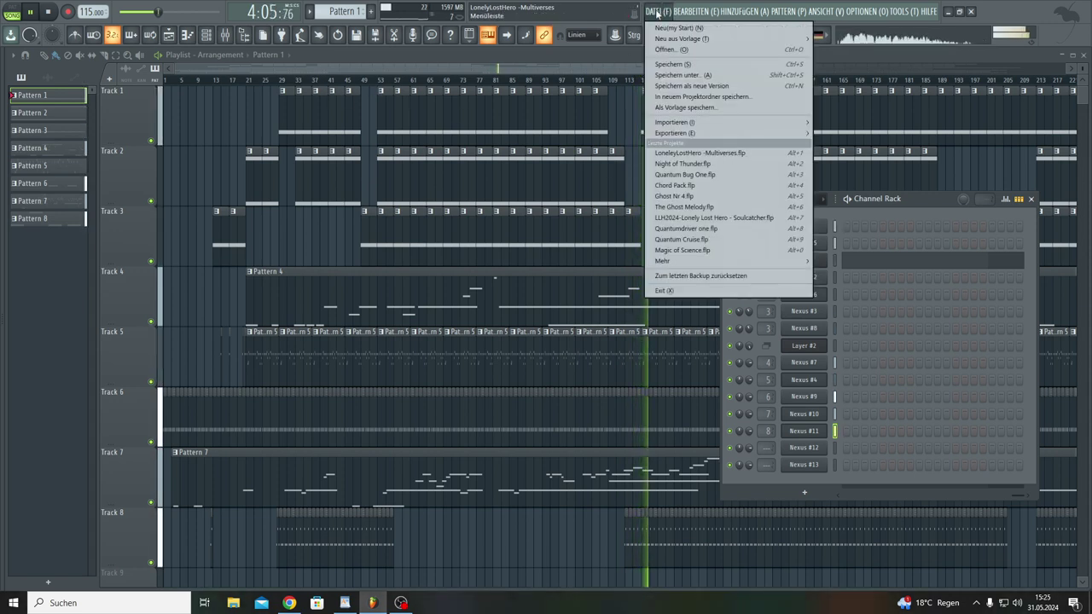
click(663, 66)
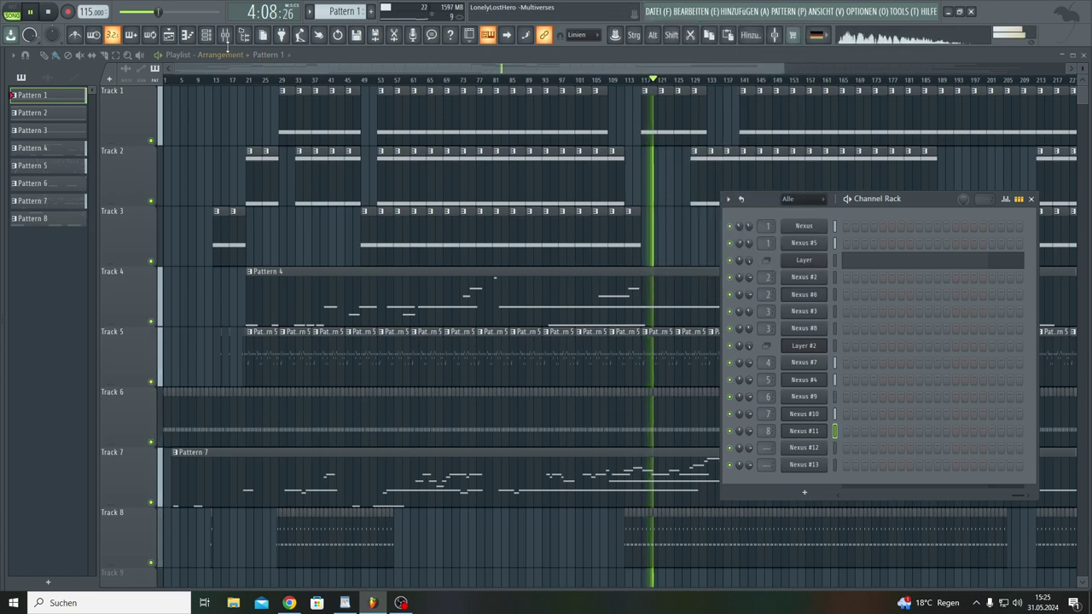
click(226, 35)
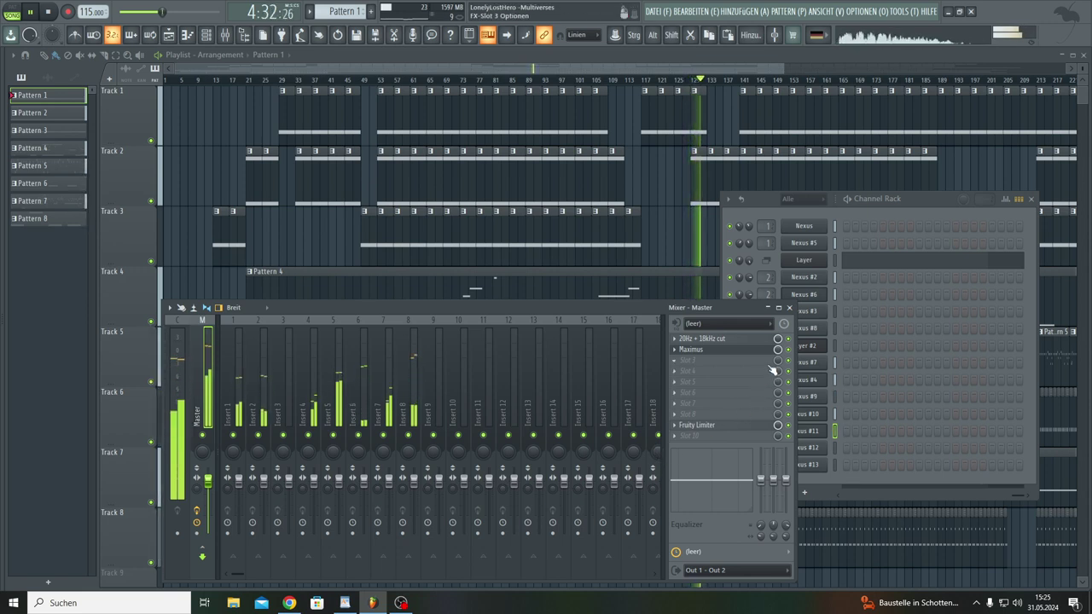
Step: Raise the Nexus channel's volume slightly in the Channel Rack and save the project
click(750, 226)
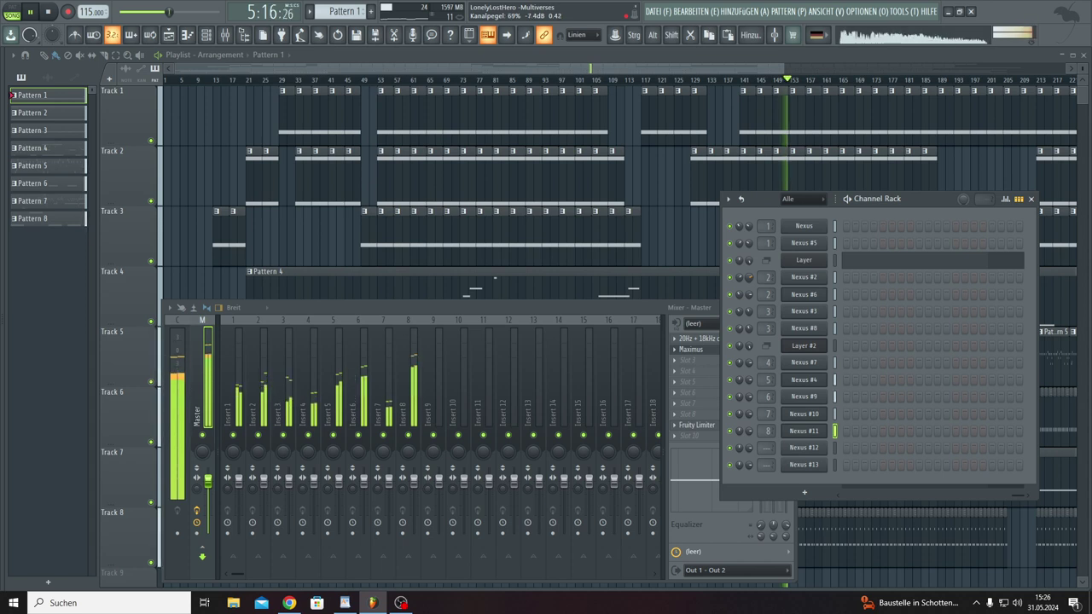
scroll(752, 296, up, 3)
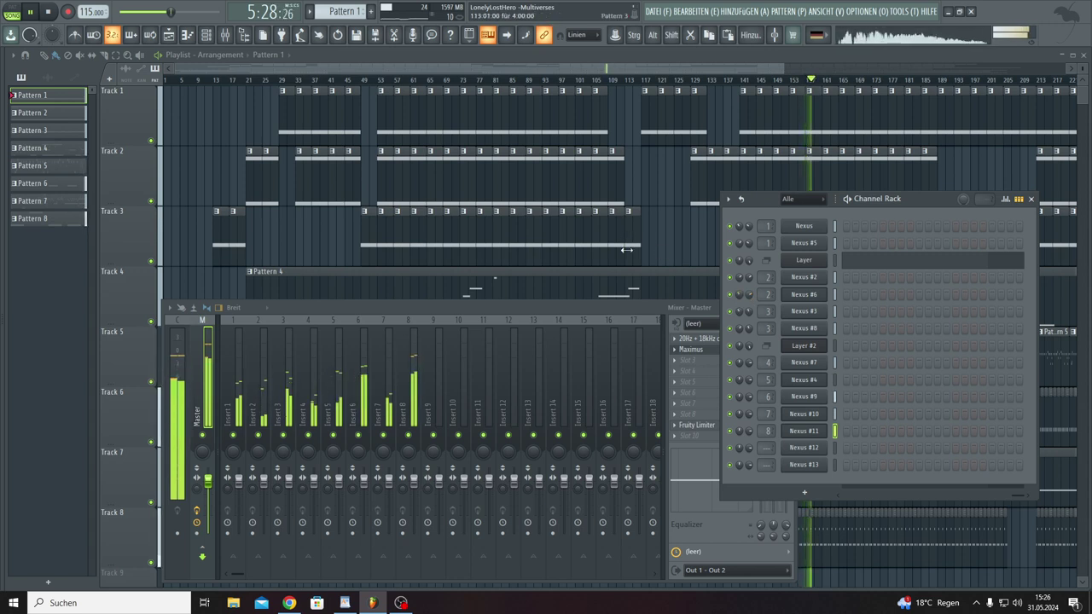
click(659, 14)
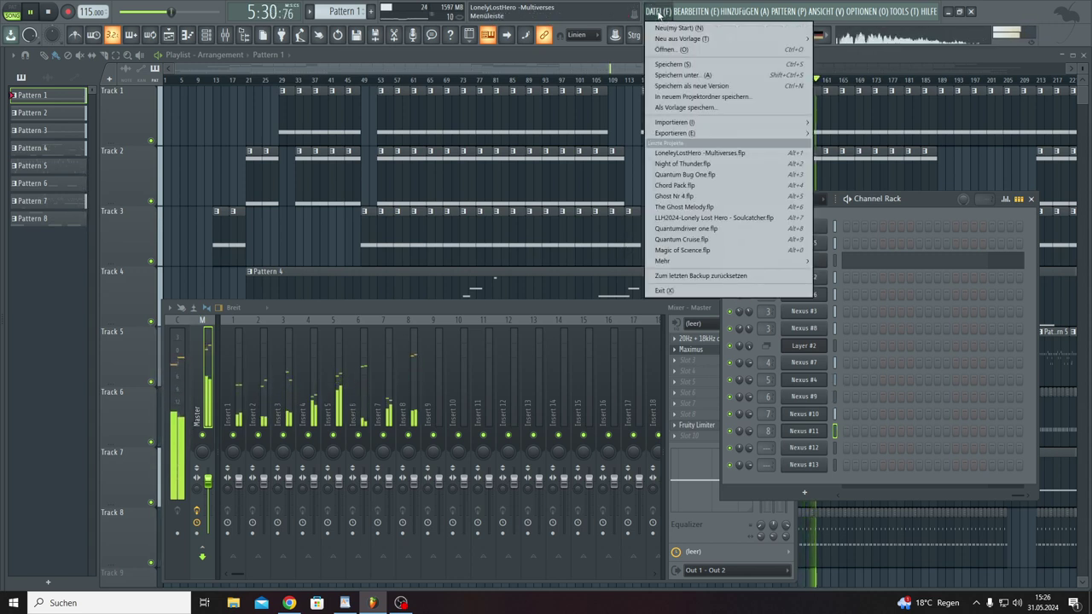
click(660, 64)
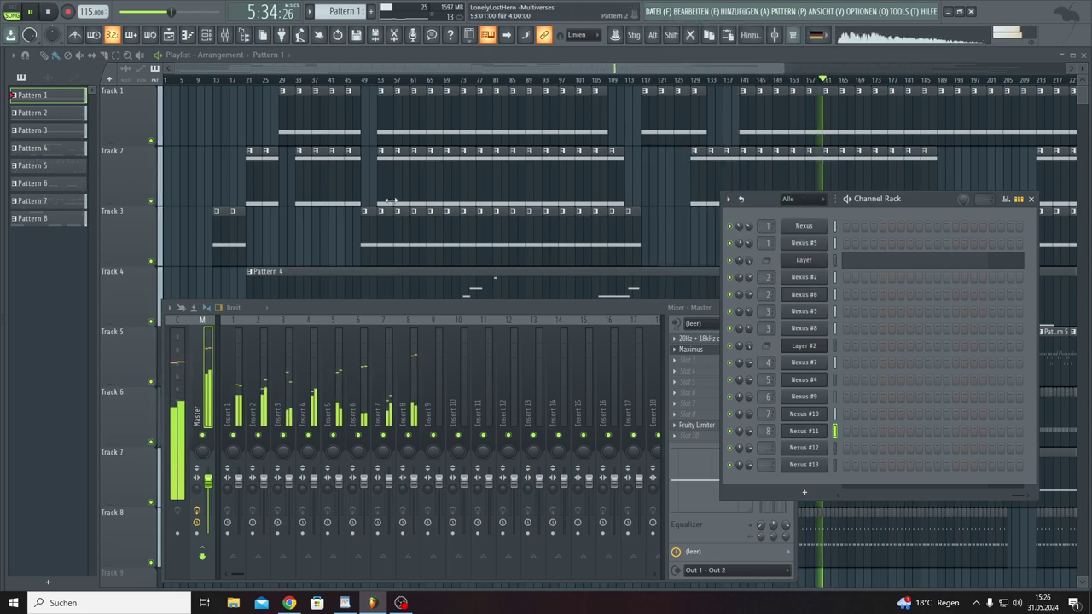
Step: Reopen Maximus on the Master, load its Clear master RMS preset, and move its window clear of the Mixer
click(329, 237)
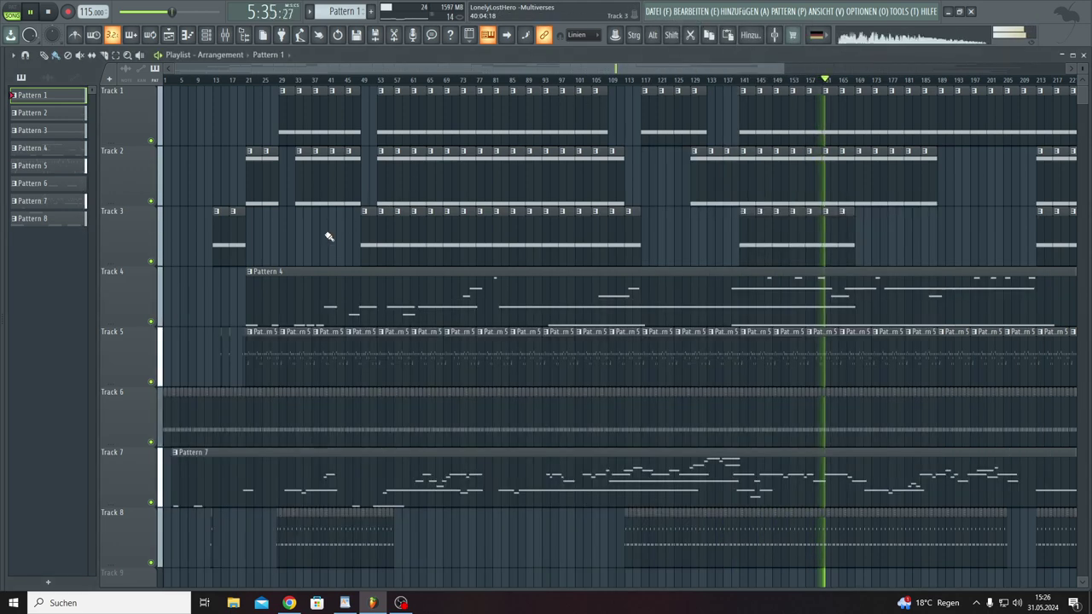
click(226, 35)
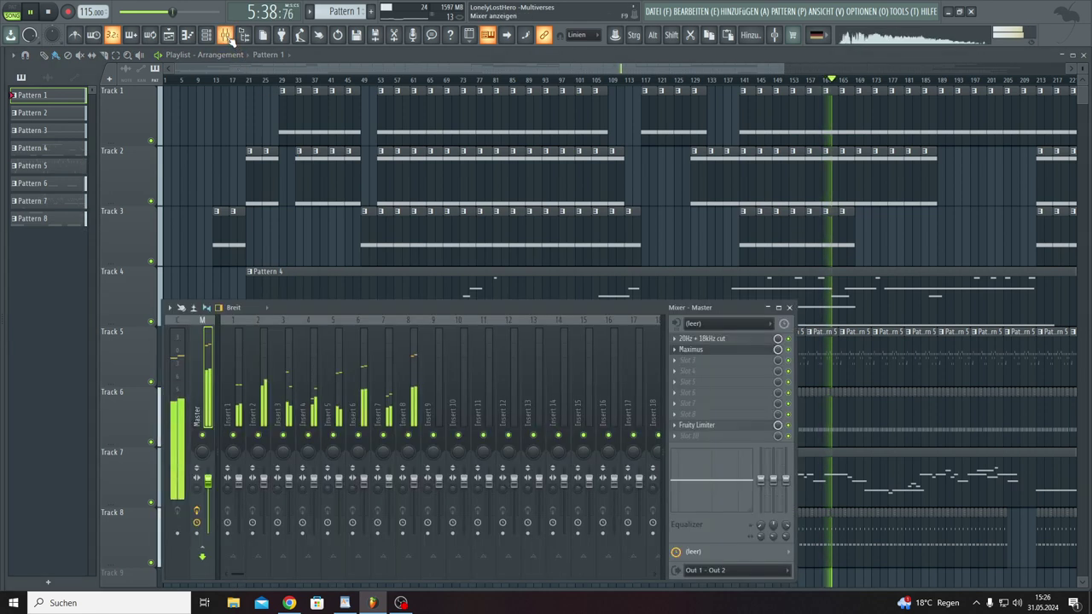
click(767, 352)
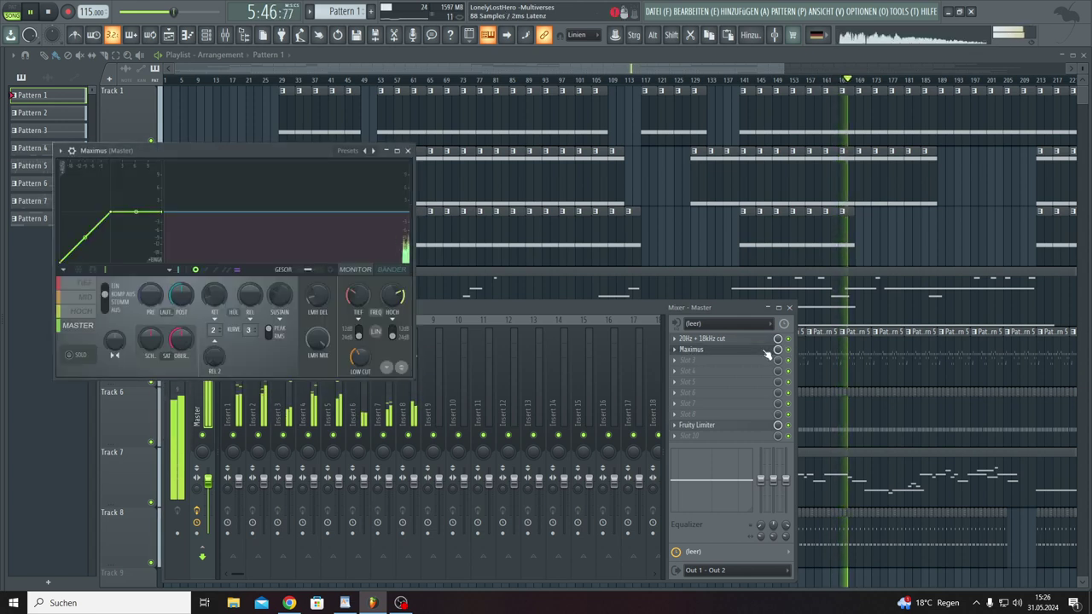
click(379, 153)
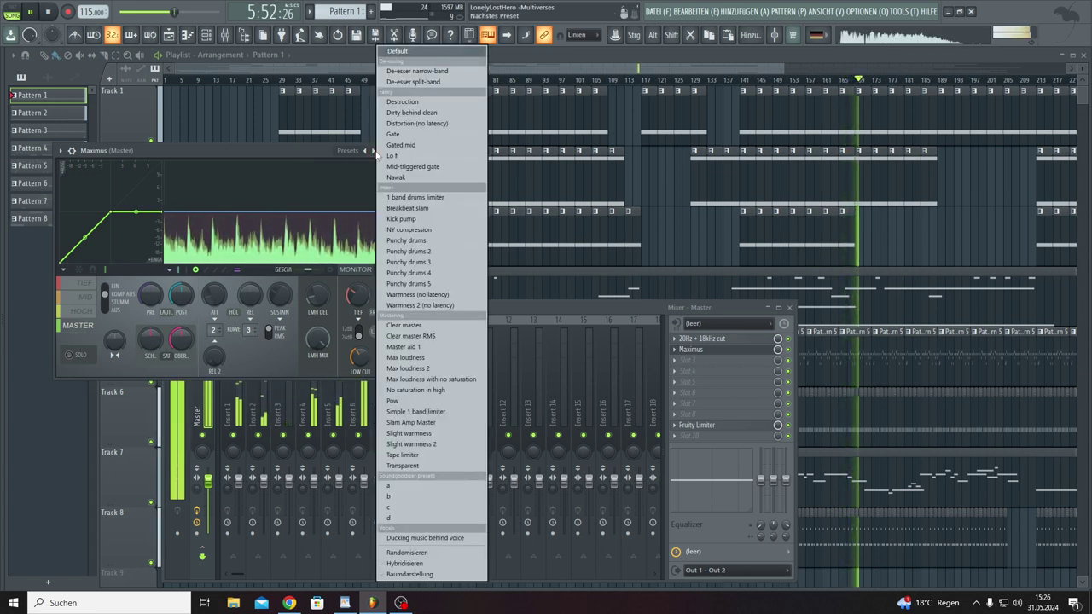
click(413, 336)
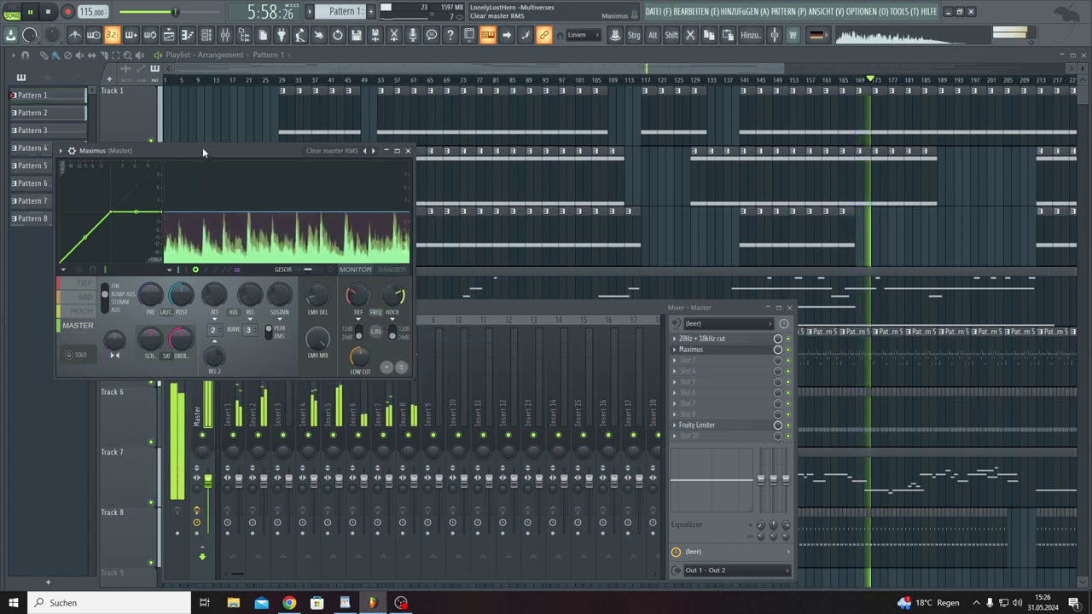
drag(203, 151, 404, 103)
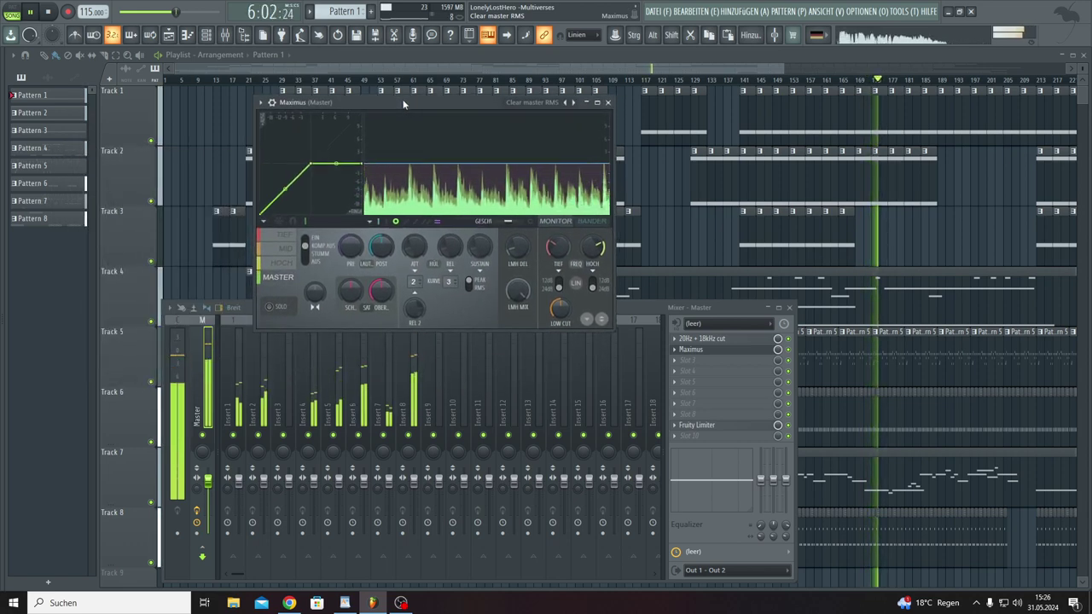
Step: Inspect Maximus's low, mid and high bands alongside Fruity Limiter, and set the master band's pre gain to 0.0 dB
click(287, 239)
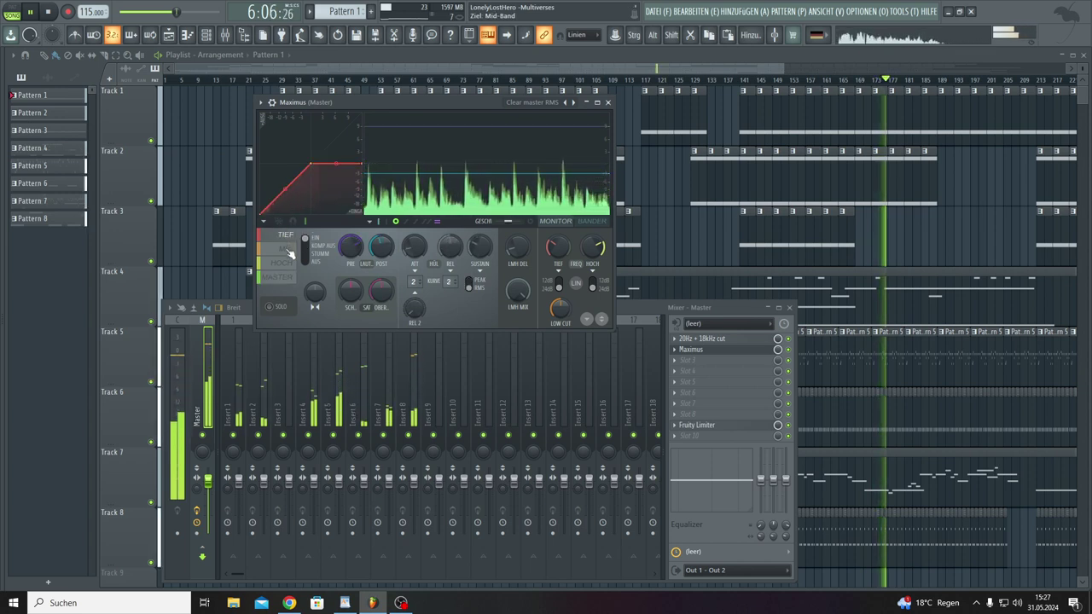
click(287, 249)
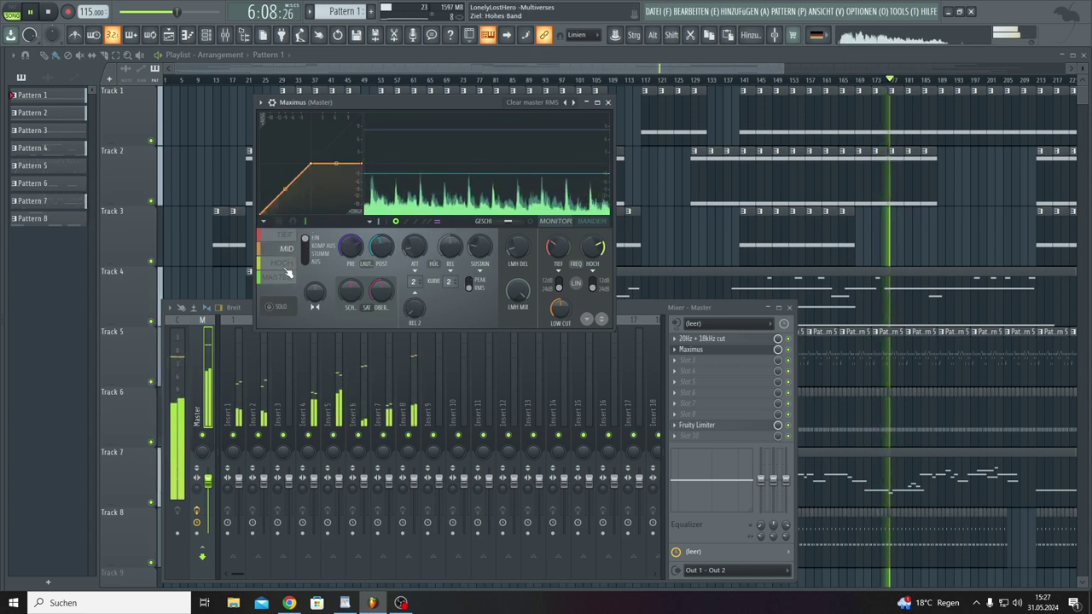
click(717, 427)
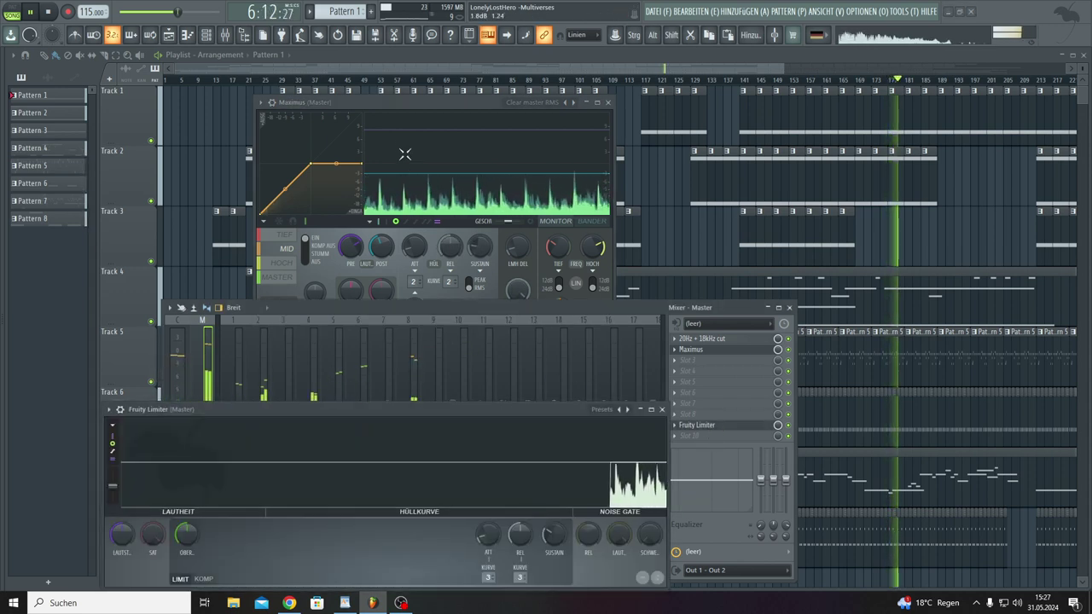
click(405, 104)
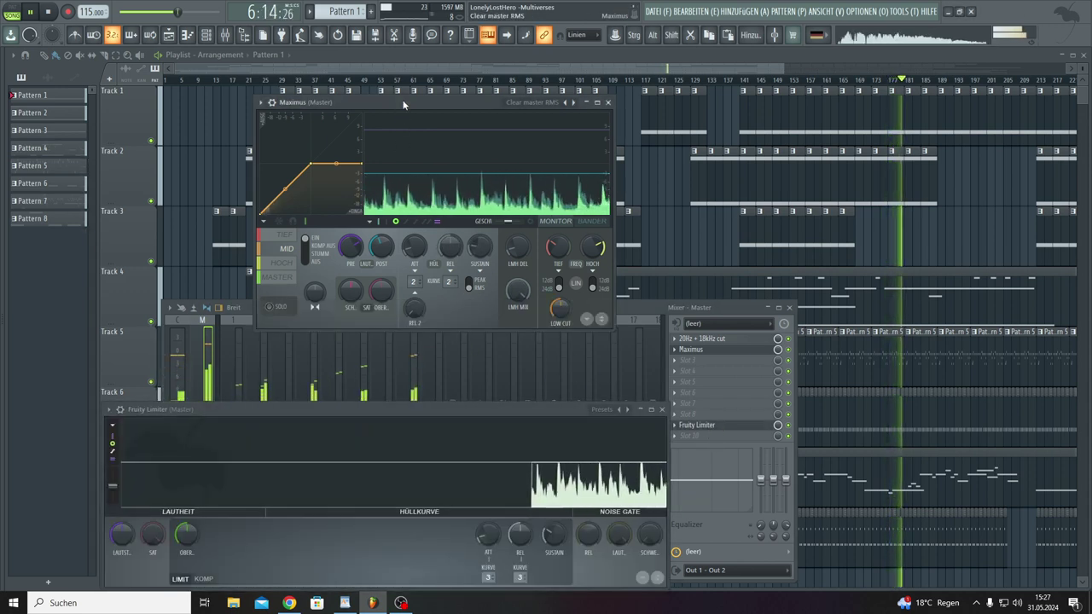
click(291, 264)
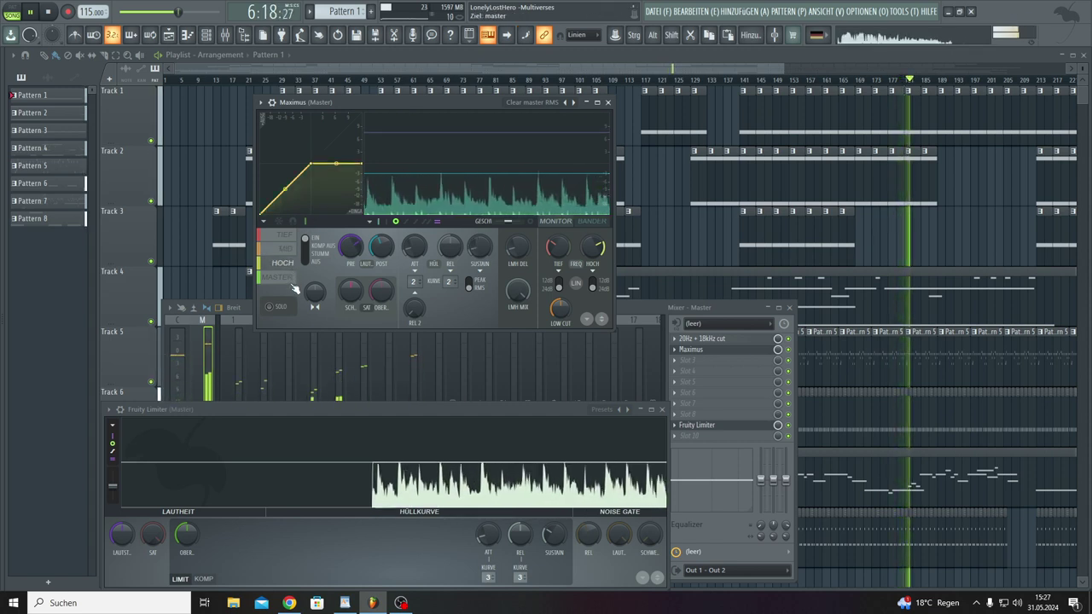
click(292, 284)
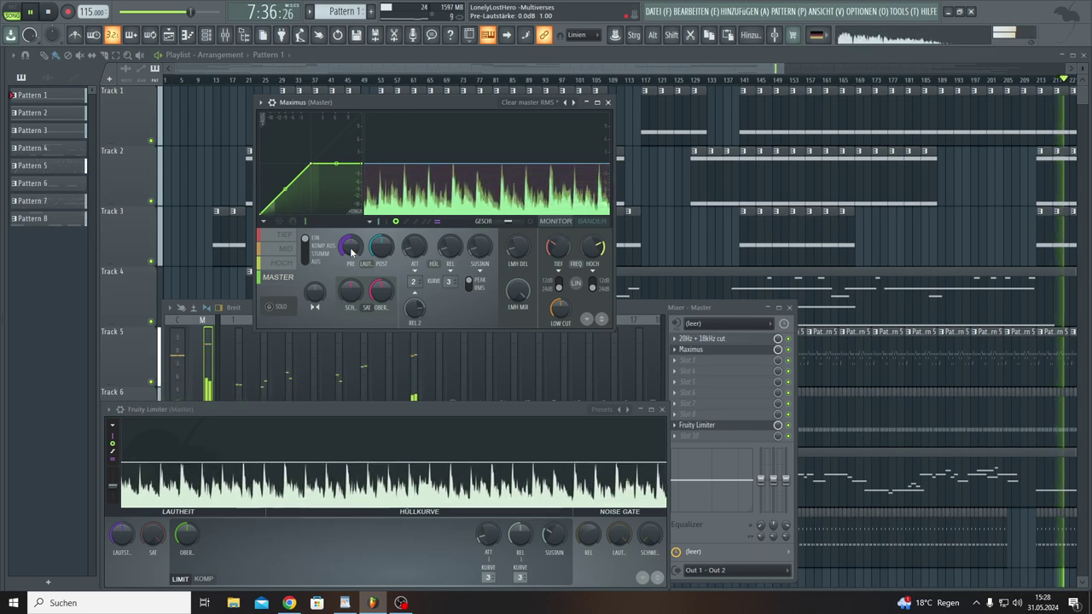
Step: Close the Fruity Limiter window and save the project
click(733, 68)
drag(733, 68, 956, 56)
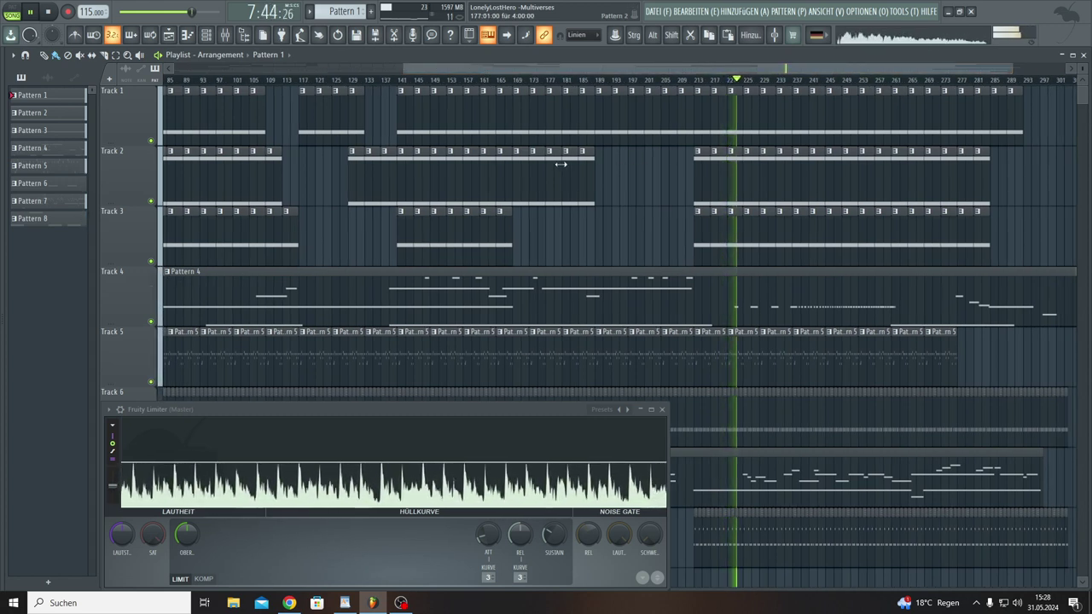
click(661, 409)
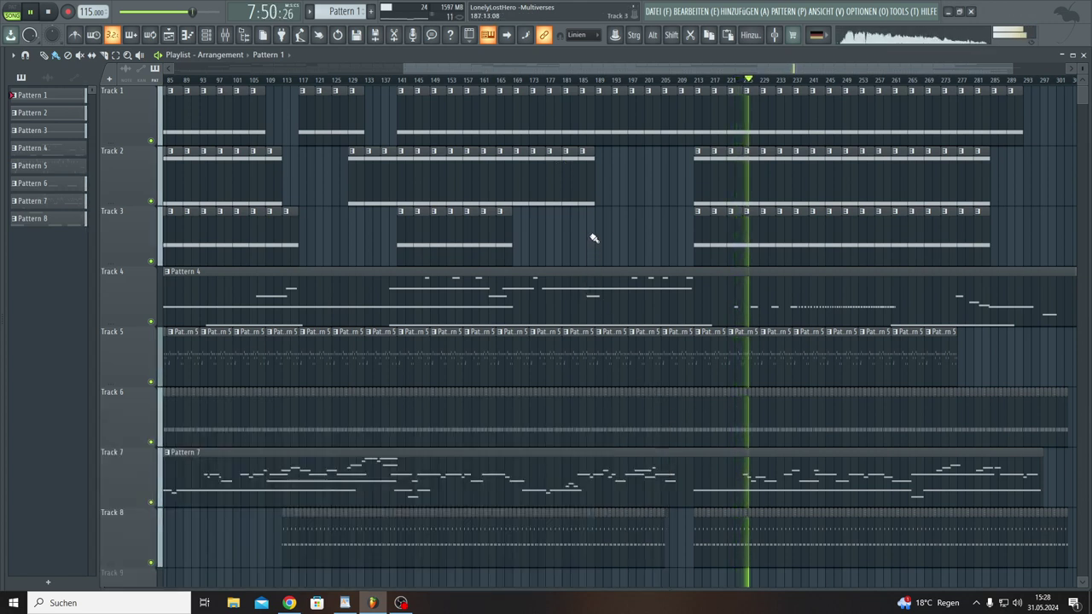
click(653, 12)
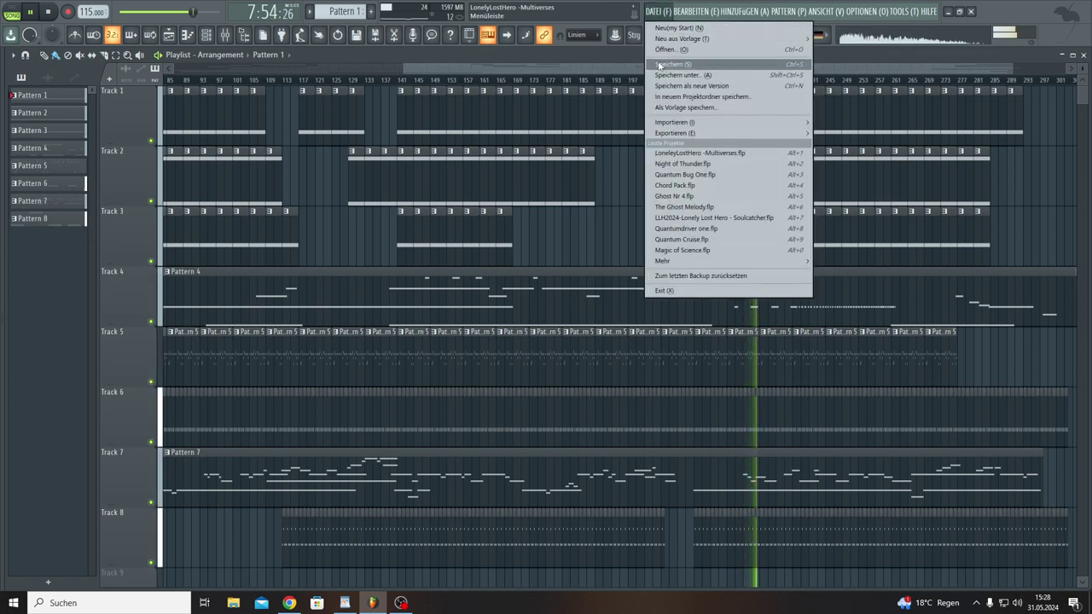
click(659, 65)
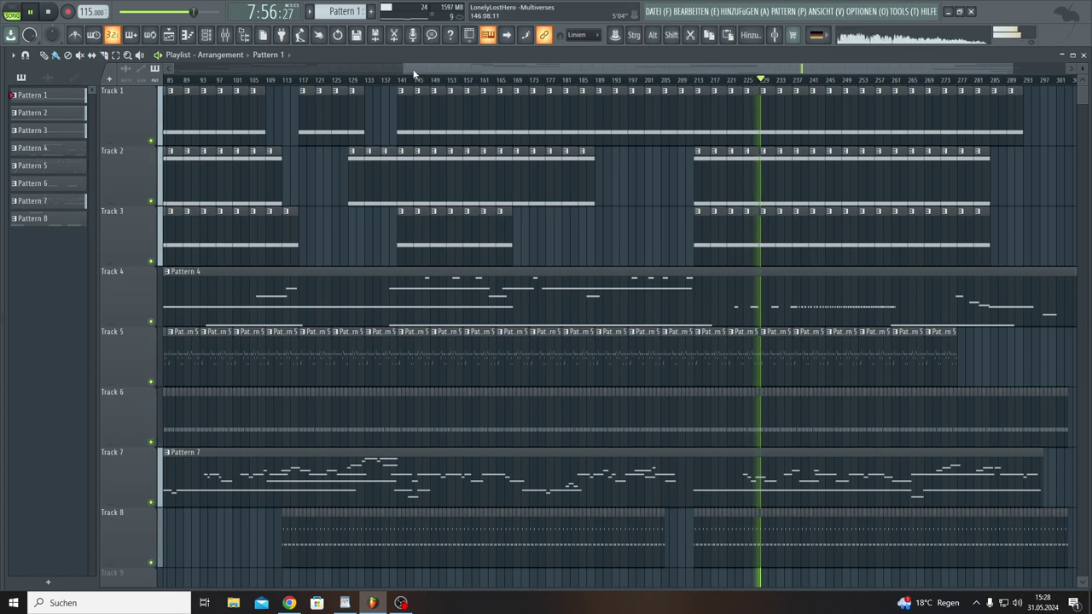
drag(404, 68, 128, 70)
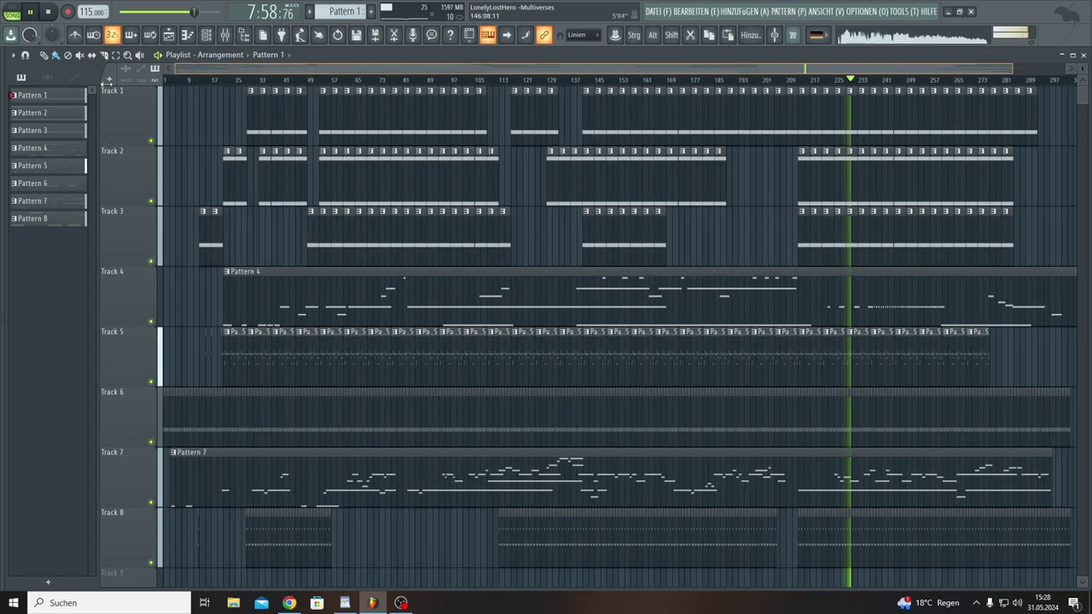
Step: Show Maximus on the Master again and lower the master band's pre gain
click(226, 34)
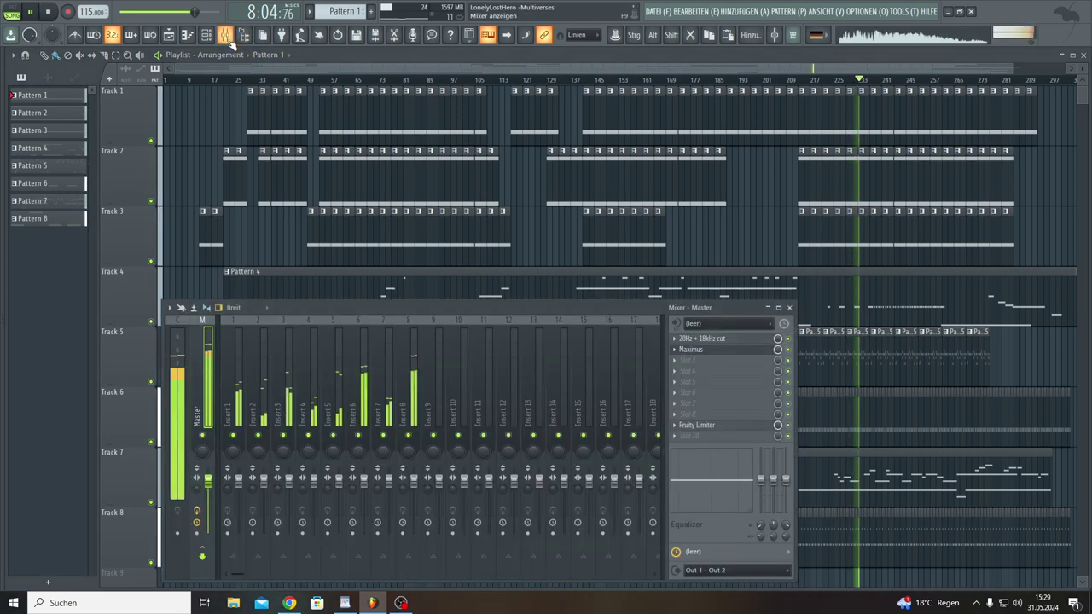
click(690, 350)
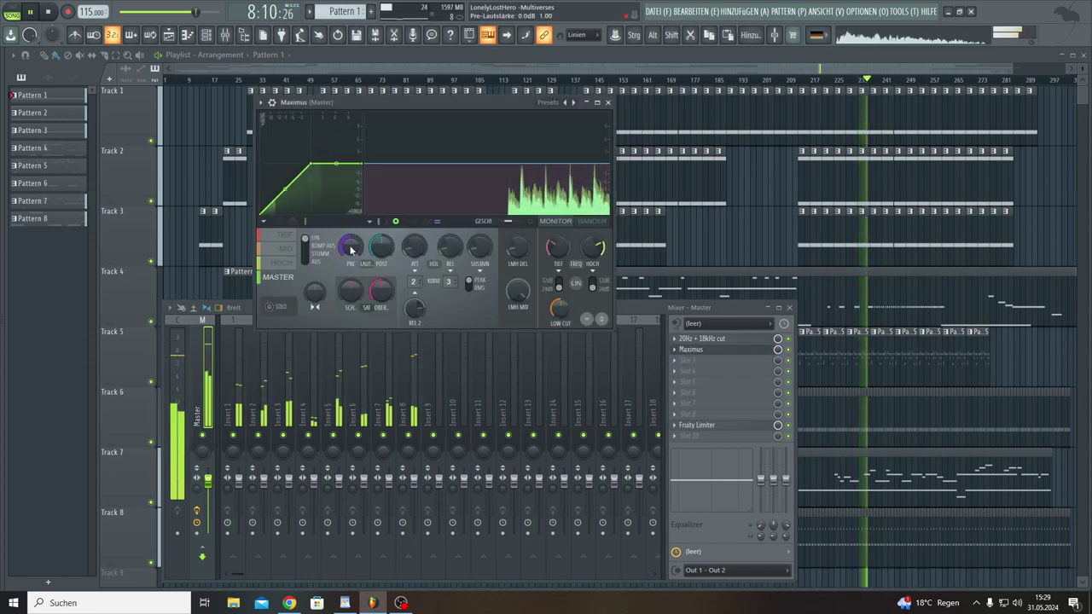
drag(354, 255, 354, 279)
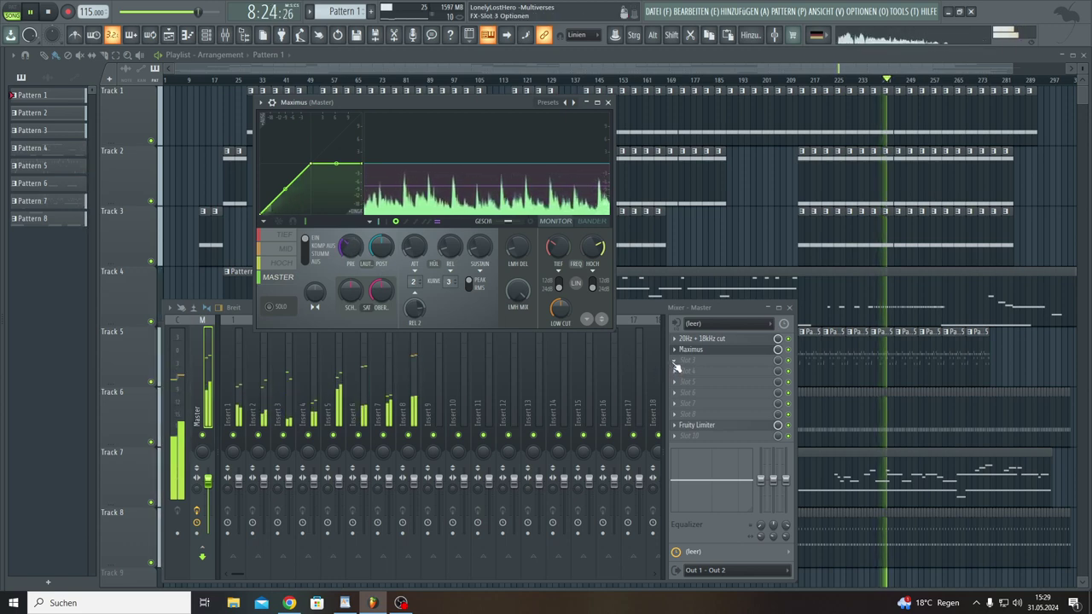
Step: Add Fruity Multiband Compressor to slot 3 of the Master and load its General purpose preset
click(676, 366)
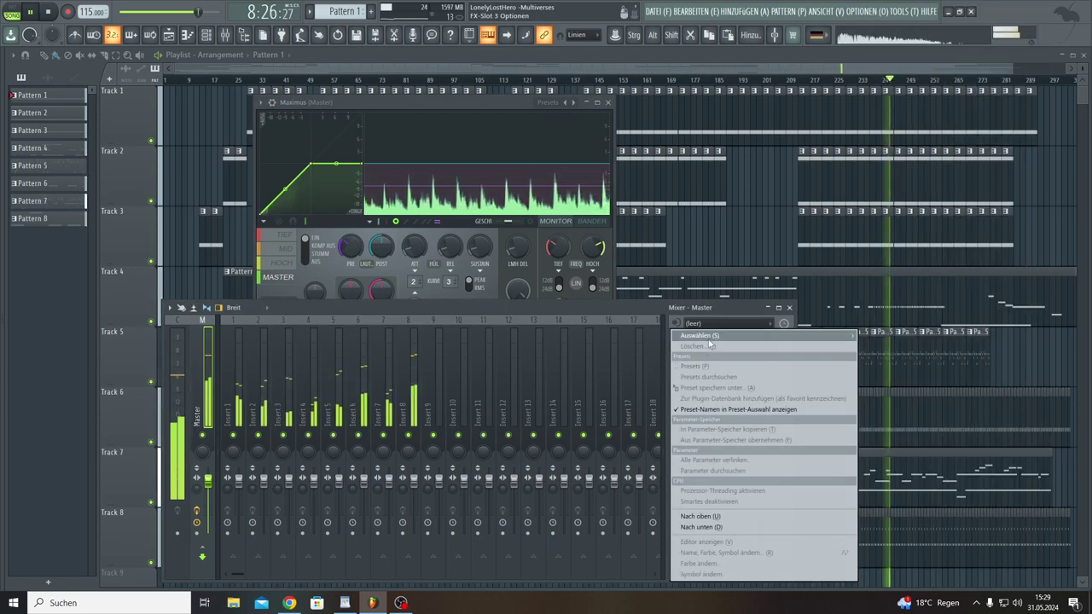
mouse_move(709, 337)
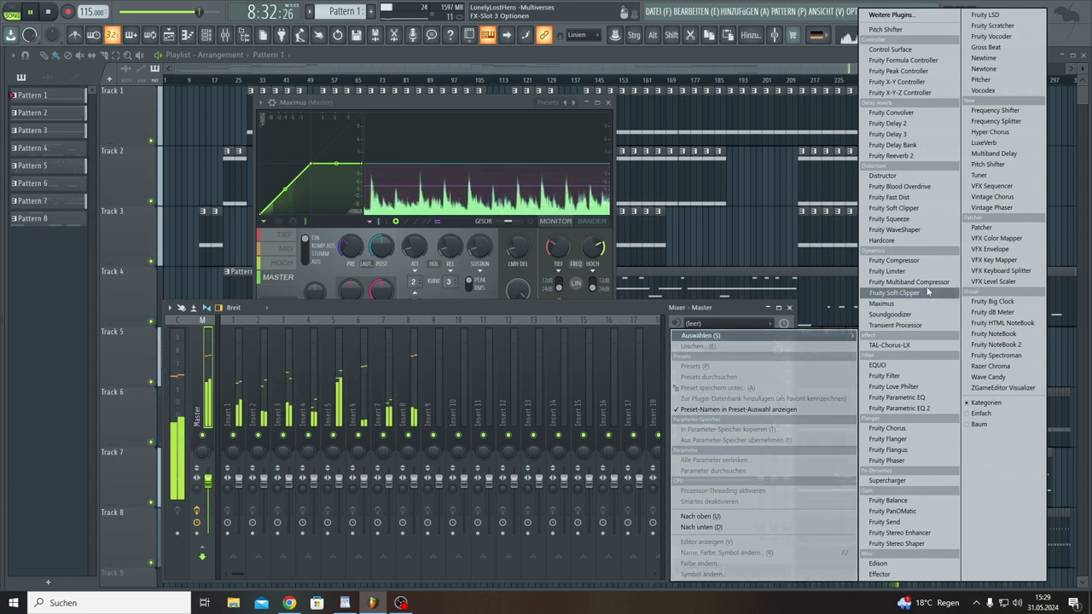
click(928, 283)
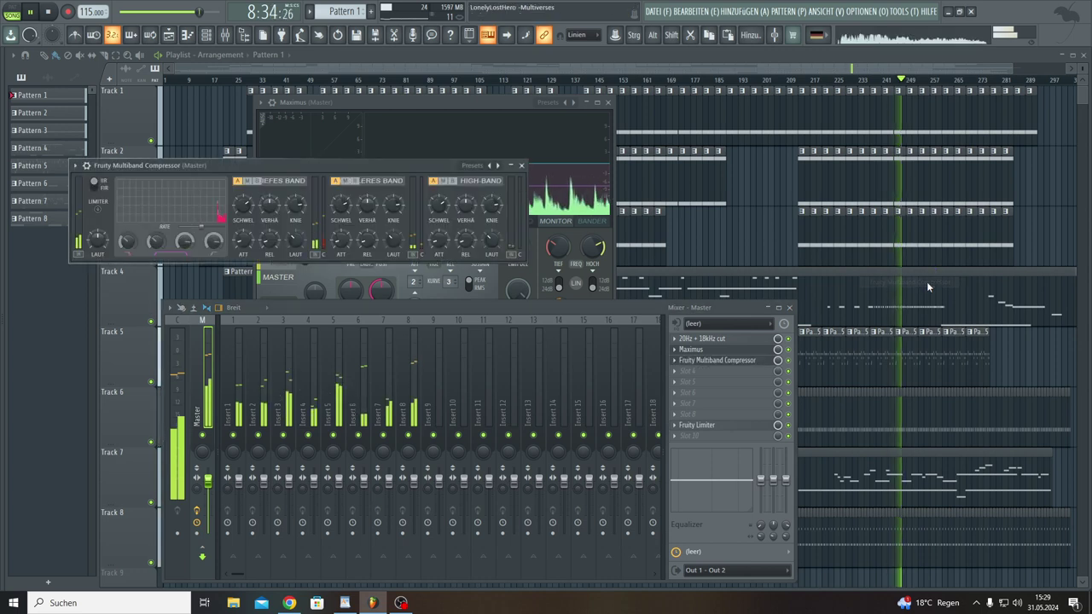
click(499, 166)
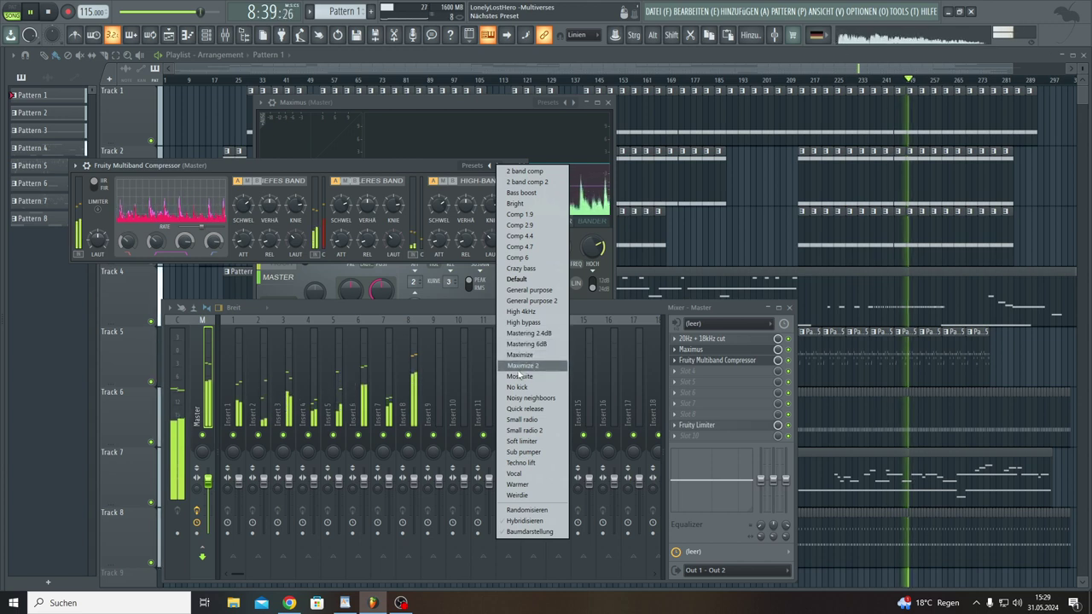
click(525, 291)
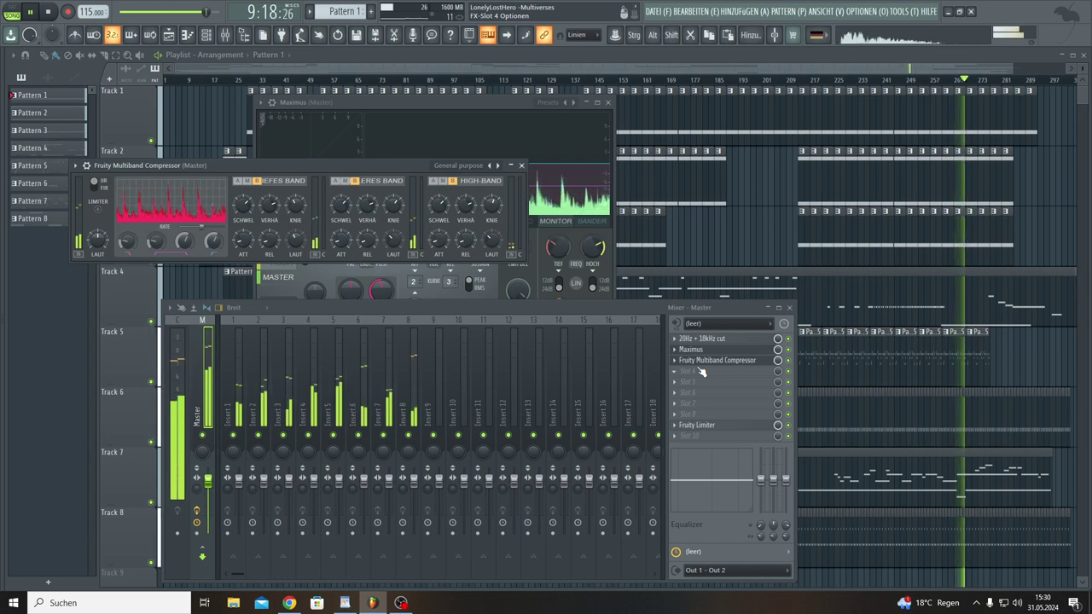
Step: Open Fruity Limiter to monitor the output and set the Multiband Compressor's master gain to 1.5 dB
click(703, 426)
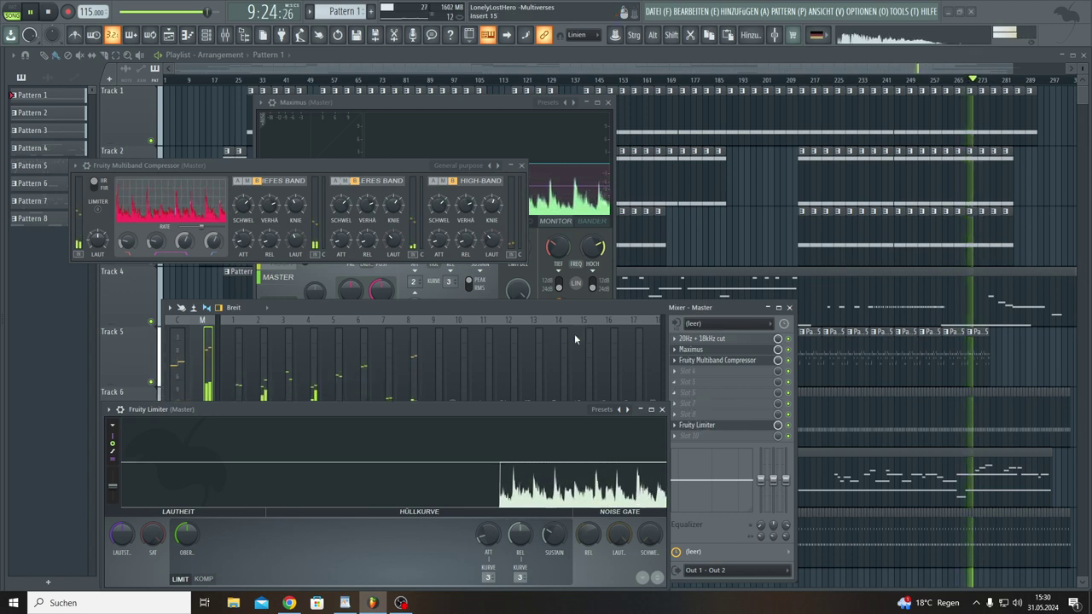
click(100, 214)
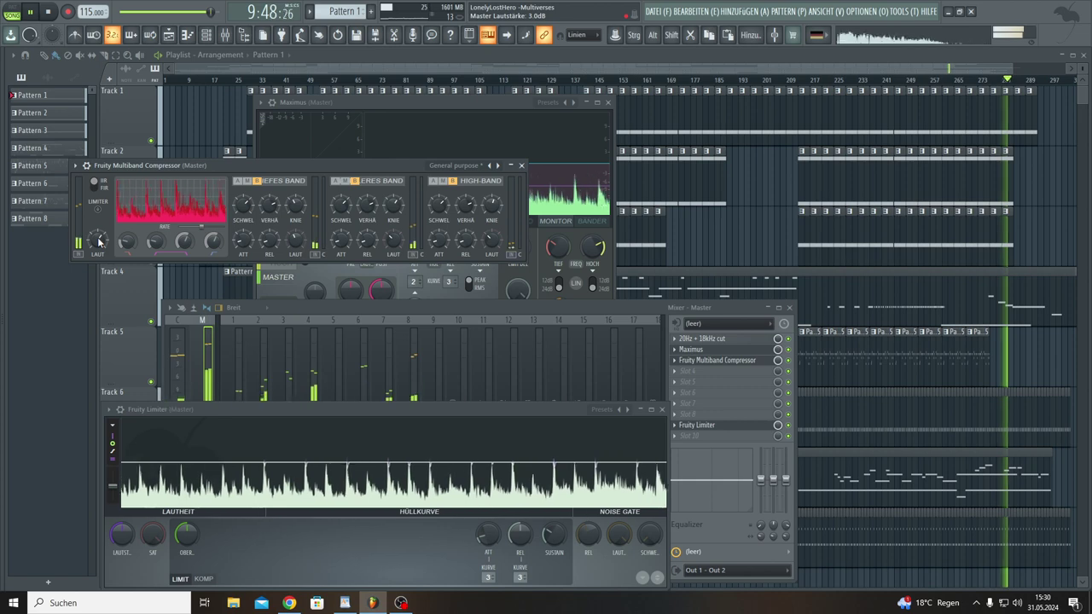
scroll(209, 12, down, 1)
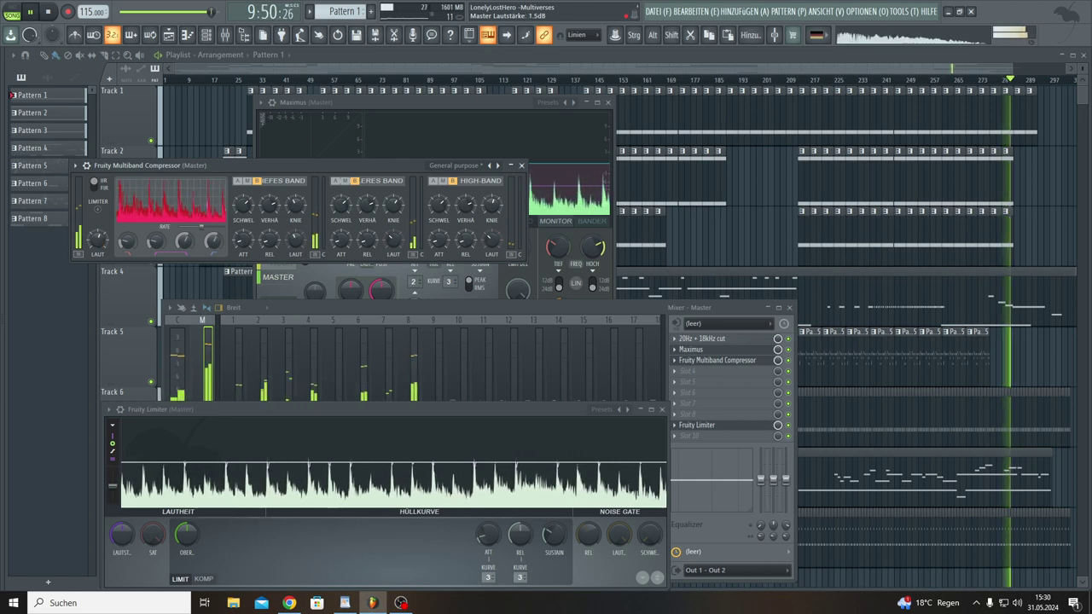
Step: Replay the song from about bar 209, enable the limiter in the Master's Fruity Multiband Compressor, and close the mixer and plugin windows
click(790, 80)
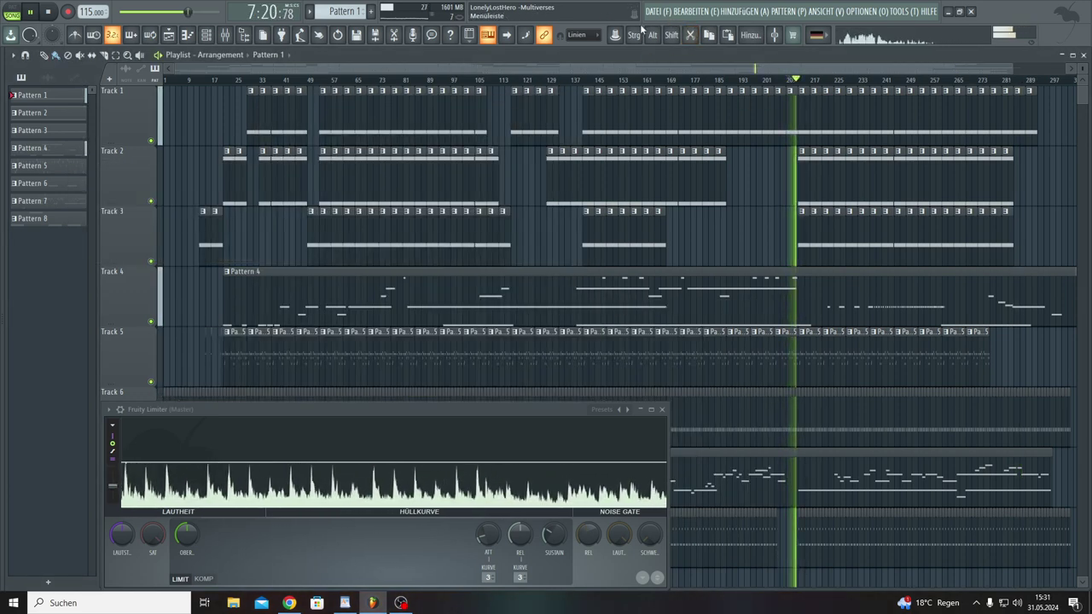
click(232, 33)
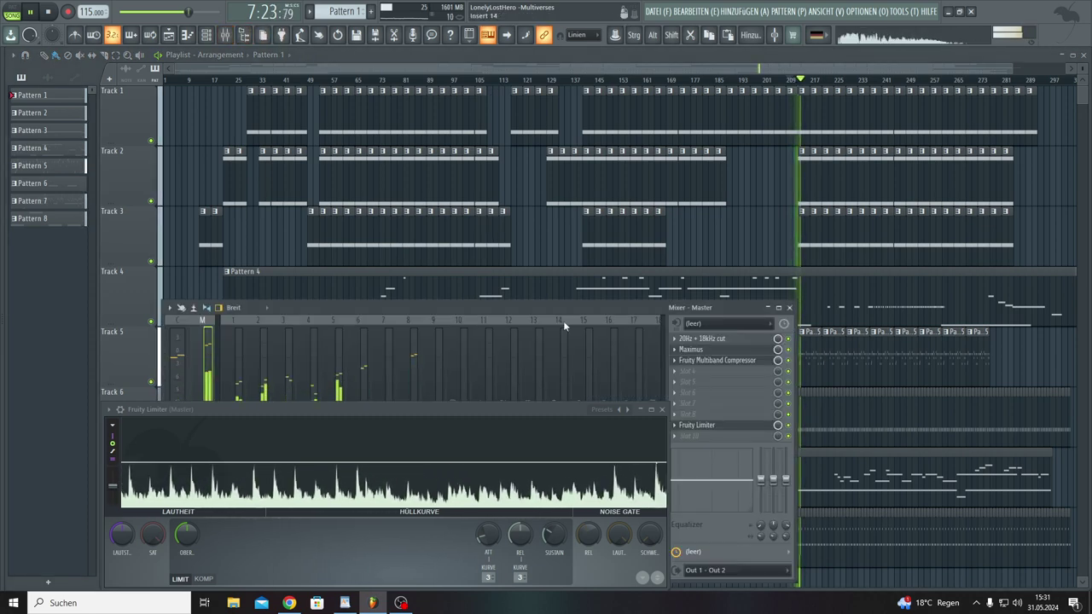
click(729, 361)
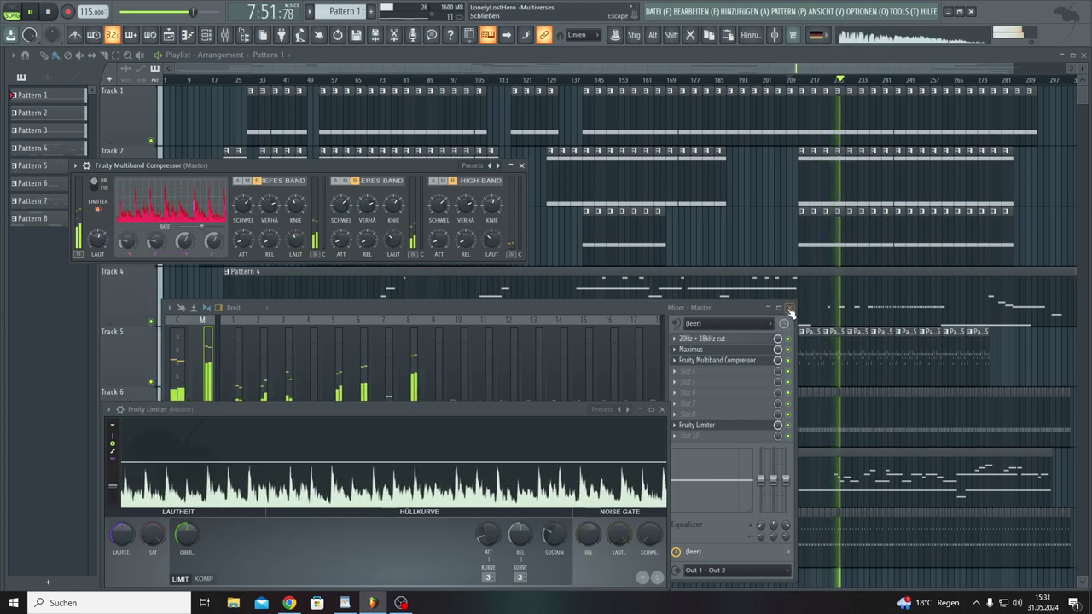
click(733, 240)
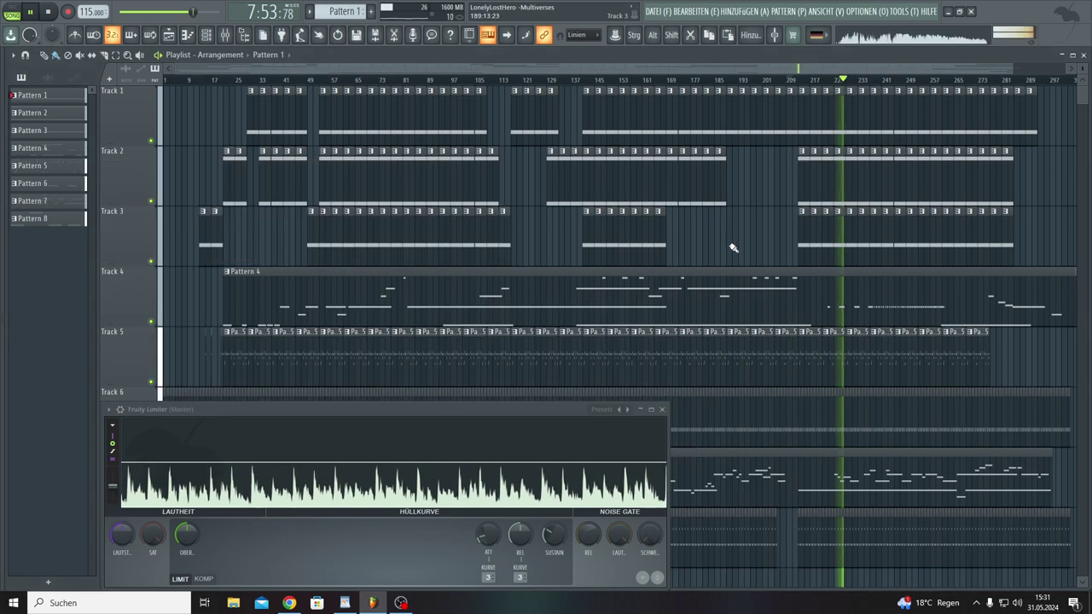
click(663, 411)
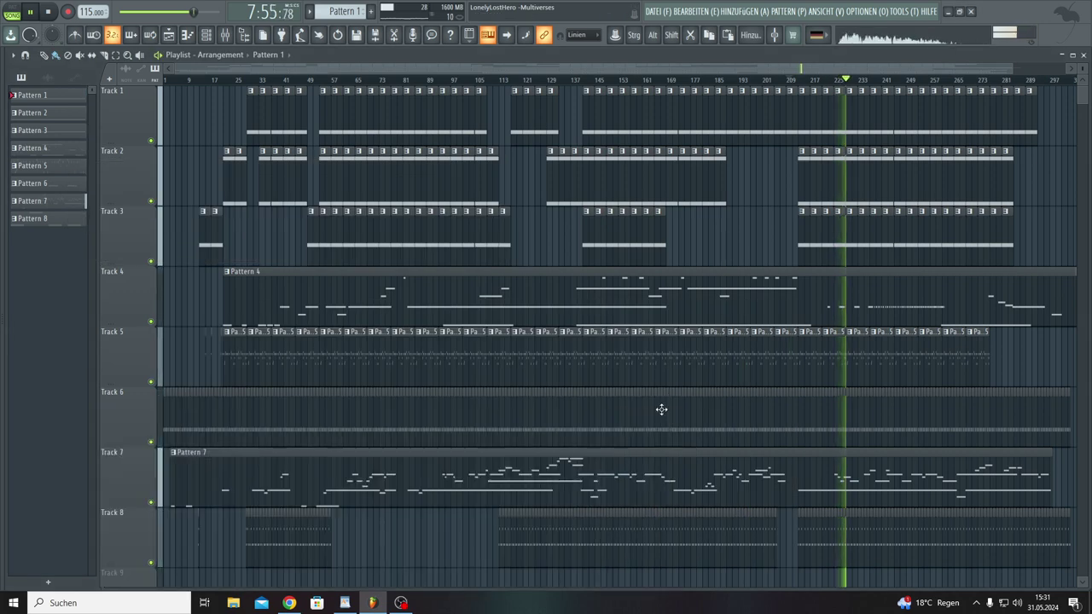
Step: Trim the end of the Pattern 4 clip on Track 4 back to bar 305
scroll(1075, 114, down, 2)
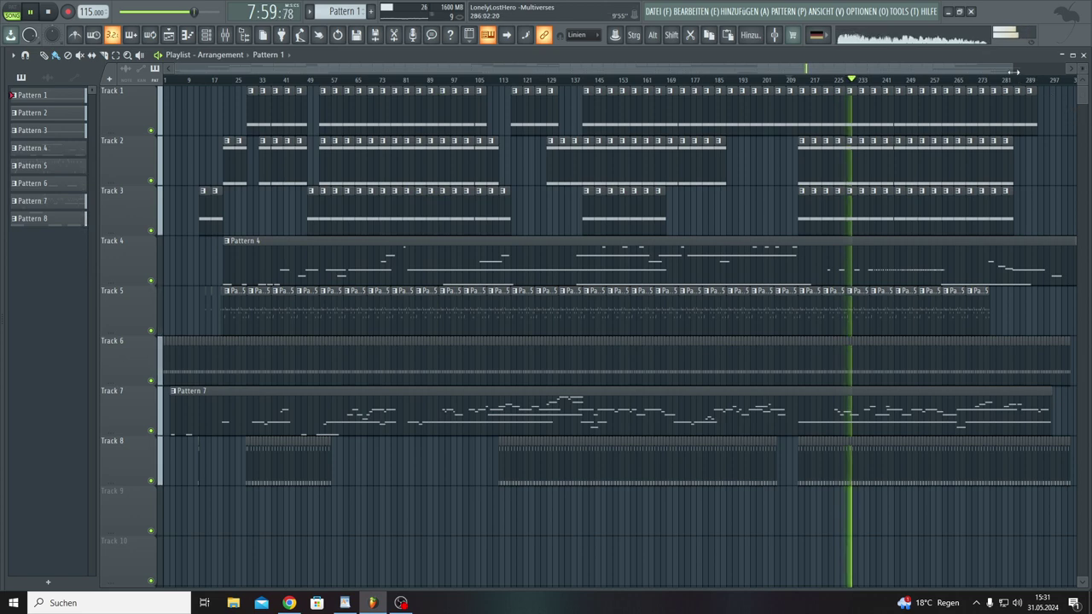
drag(1056, 71, 1078, 81)
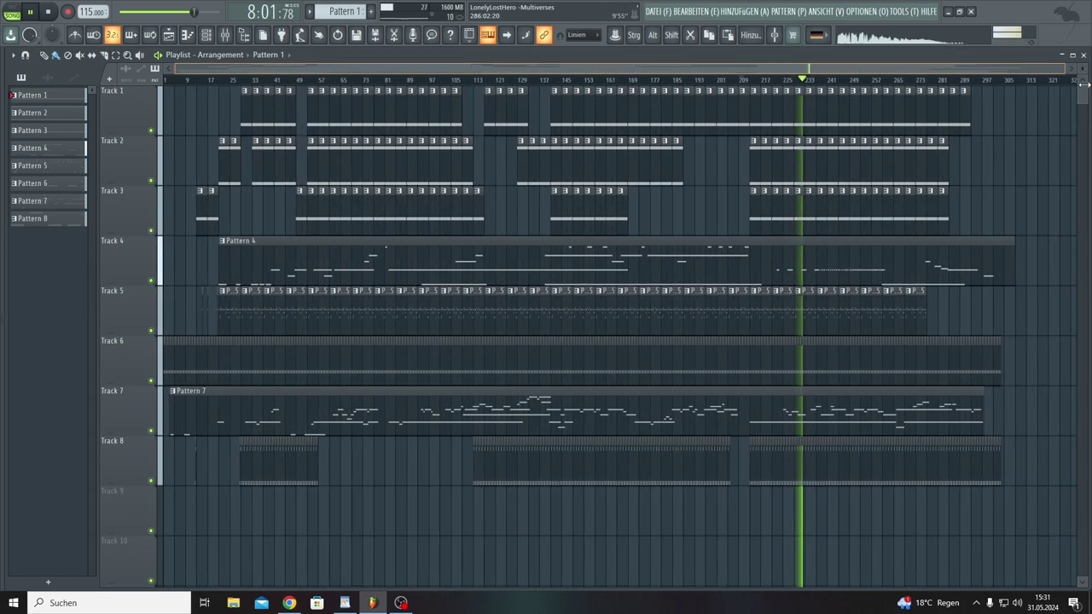
click(1007, 241)
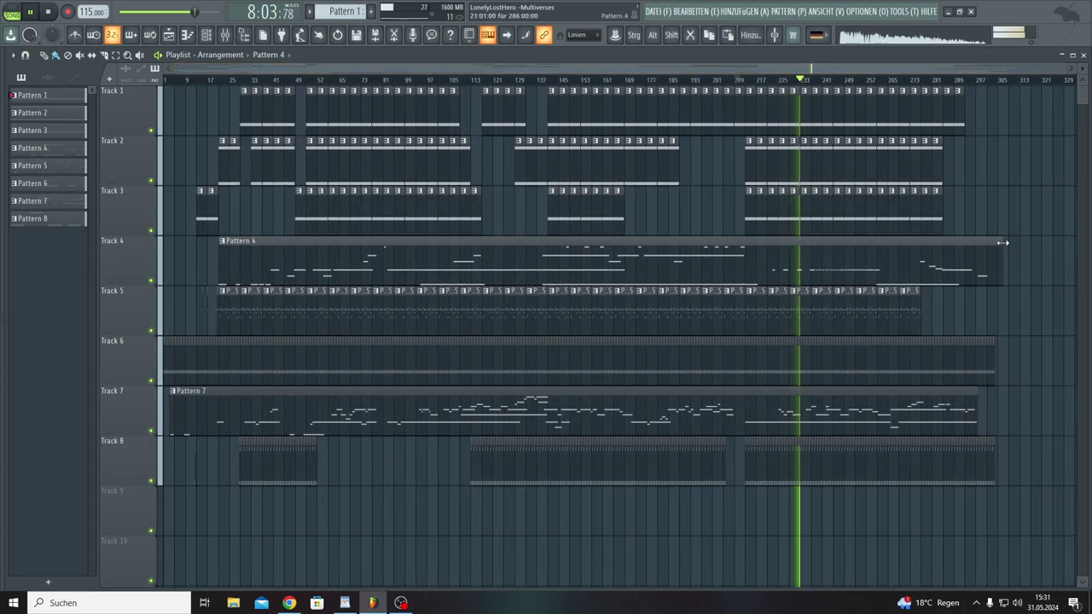
drag(1003, 242, 999, 243)
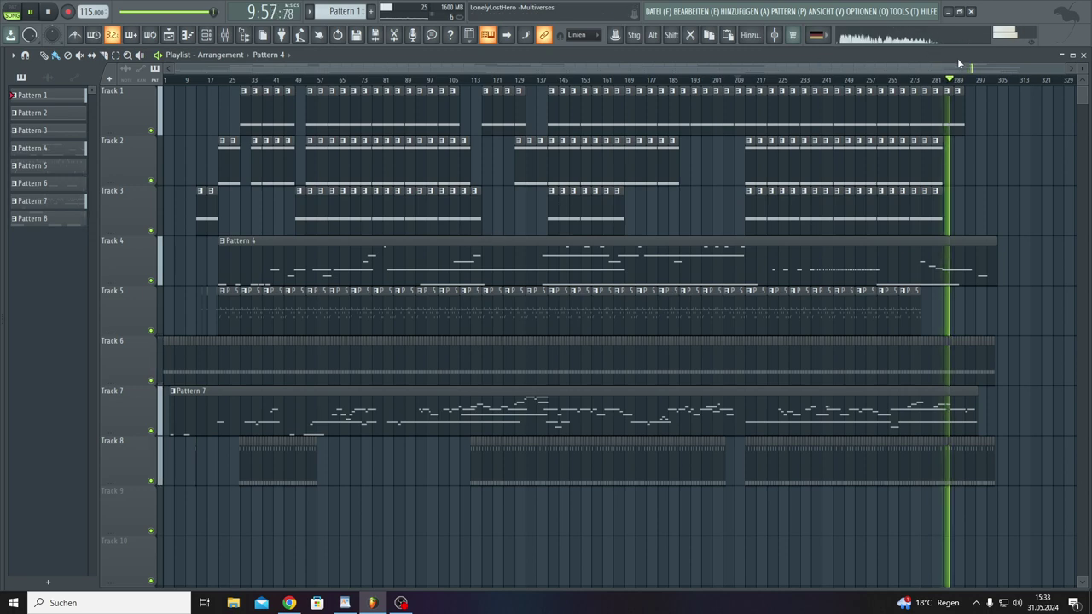
Step: Examine the ending and the opening bars of the arrangement in the playlist while the song plays
scroll(986, 75, up, 5)
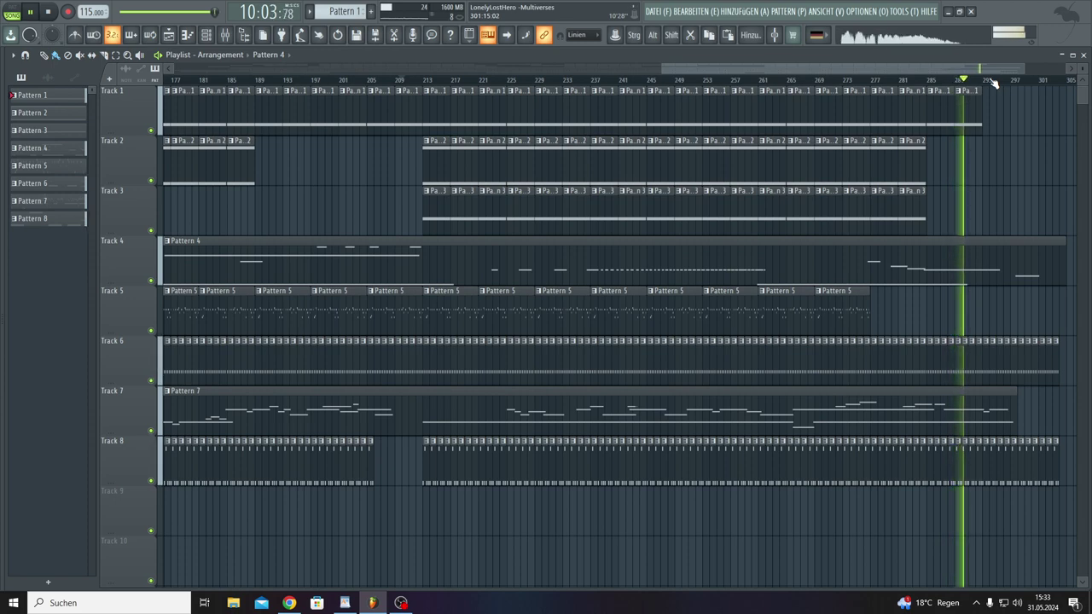
scroll(994, 83, down, 3)
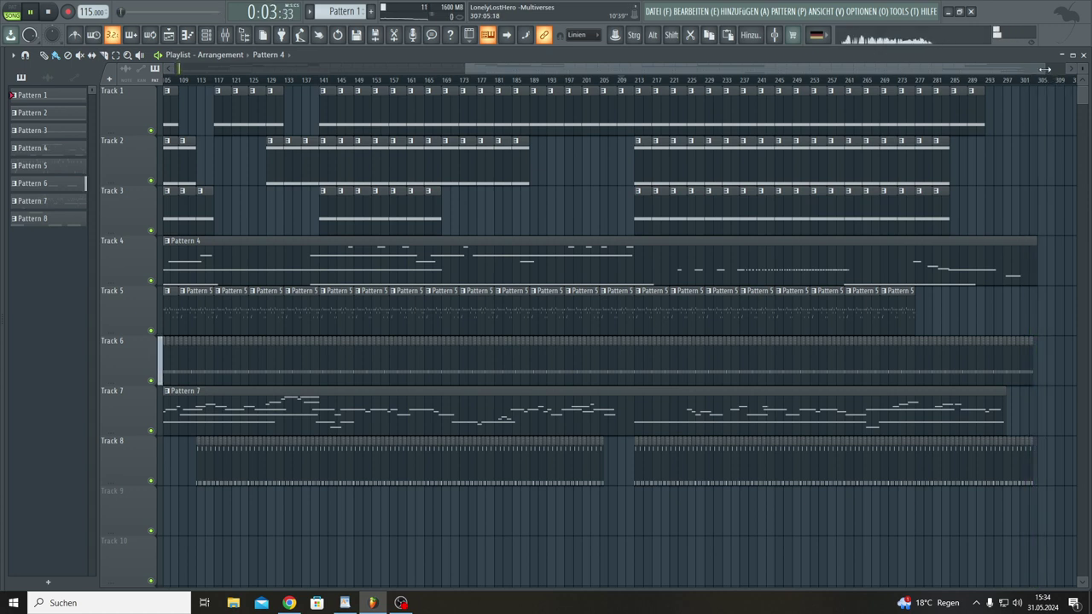
drag(1045, 69, 1051, 70)
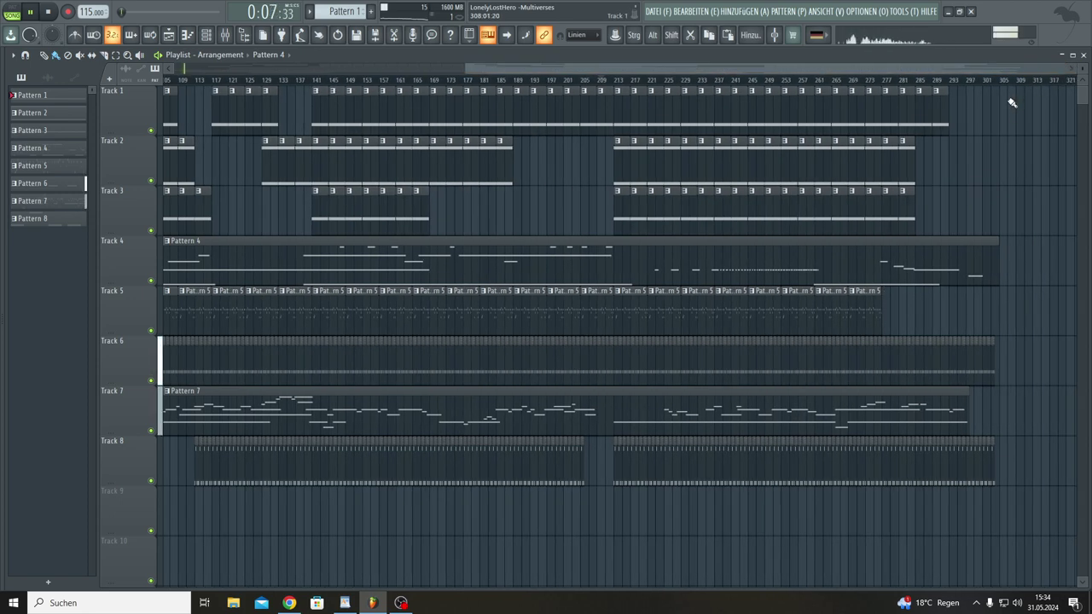
drag(470, 70, 243, 77)
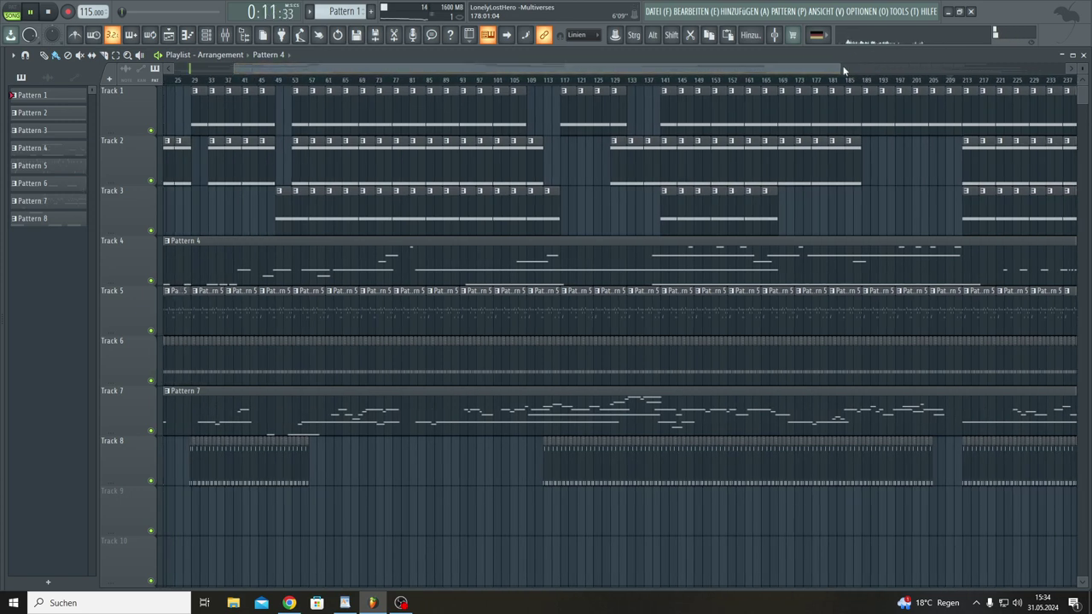
drag(843, 70, 1085, 64)
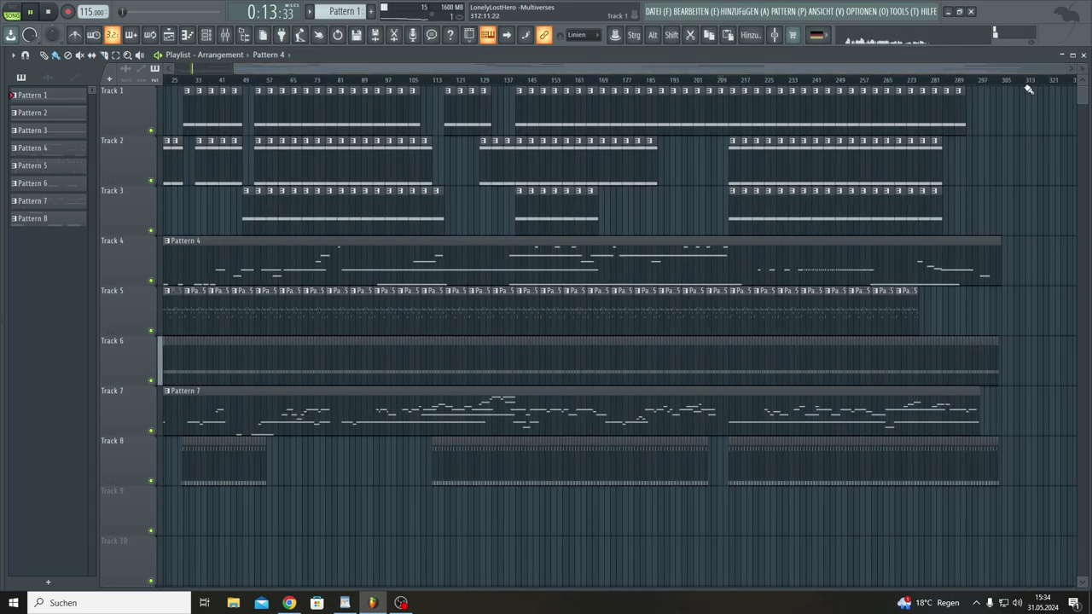
scroll(1008, 66, right, 4)
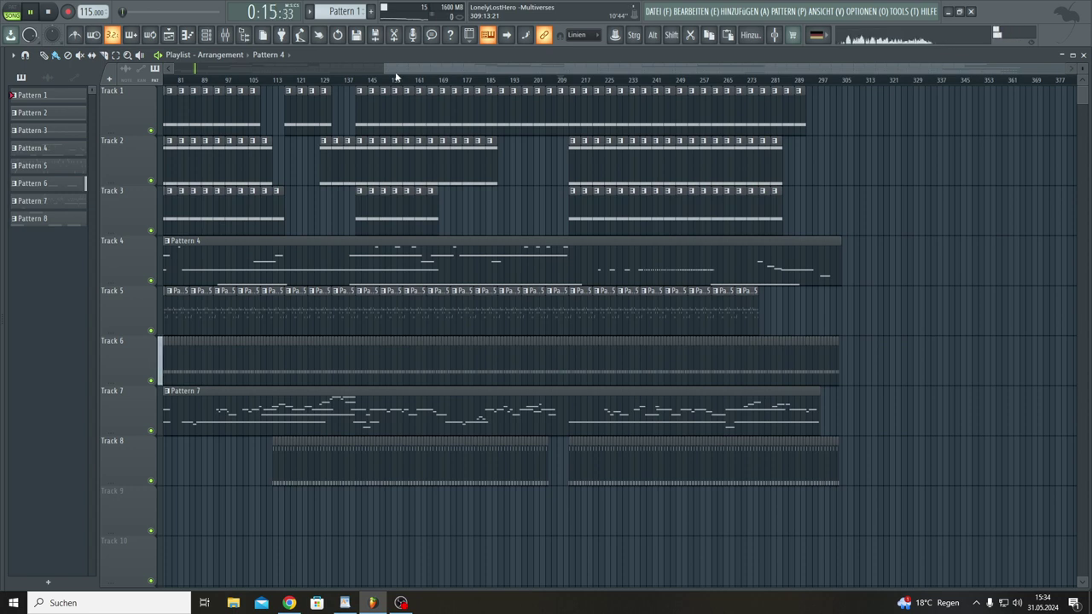
drag(383, 65, 175, 68)
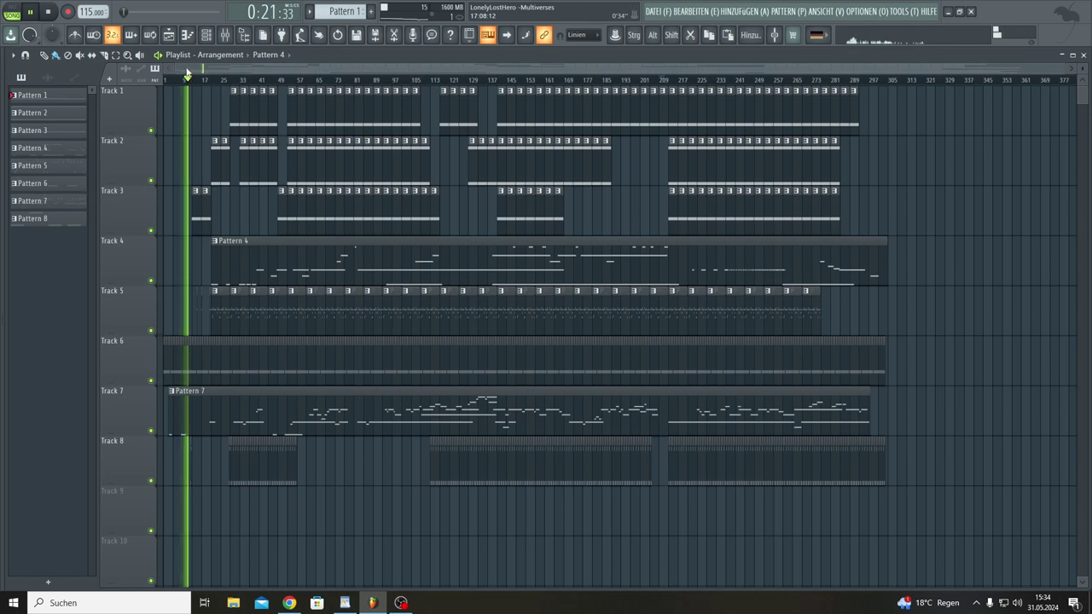
scroll(176, 90, up, 1)
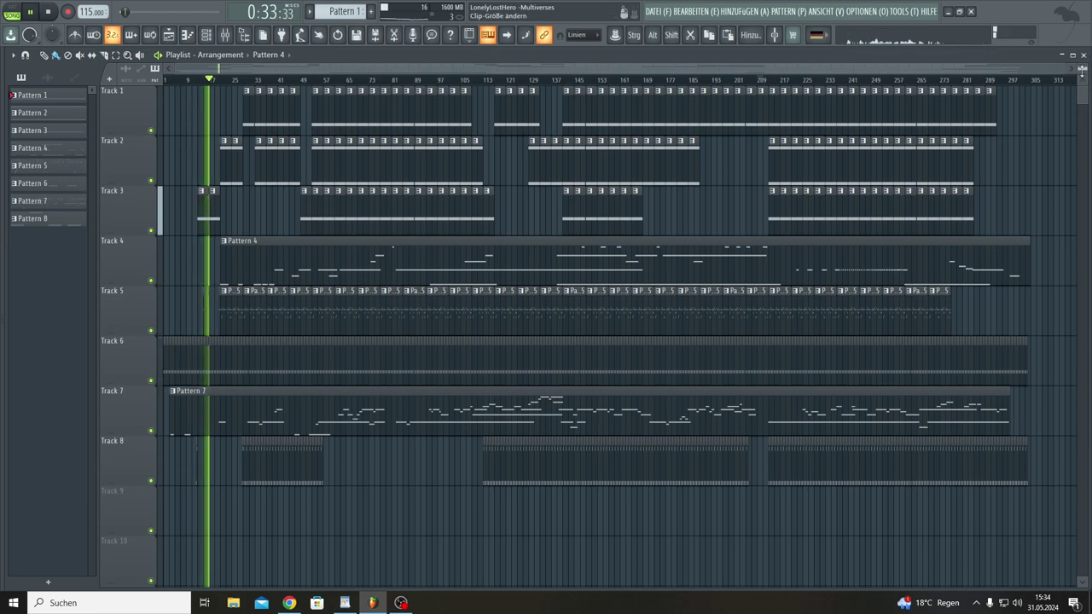
scroll(598, 341, up, 4)
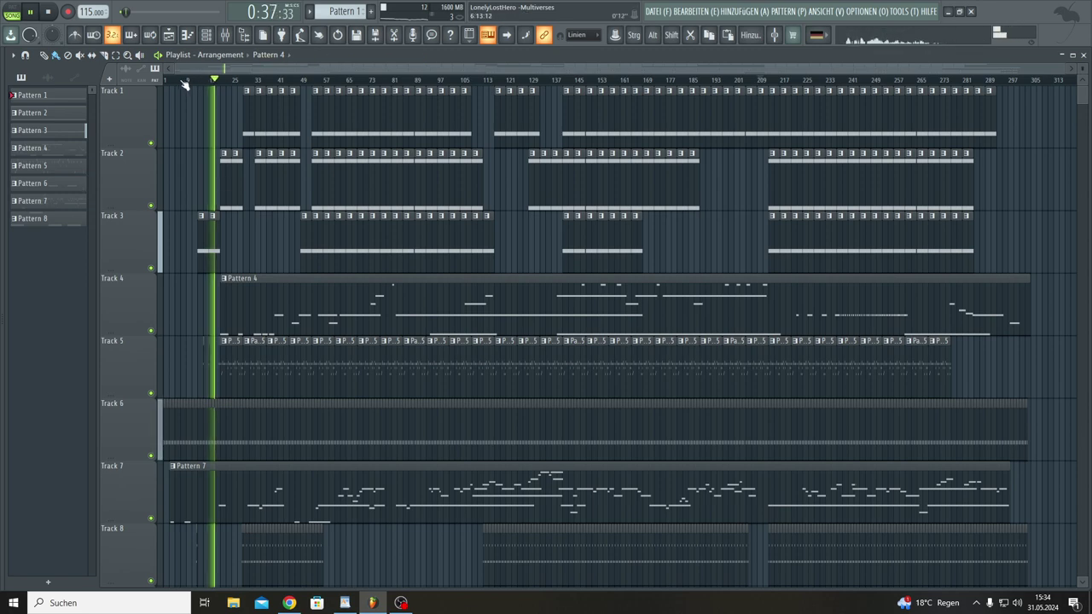
scroll(185, 85, up, 3)
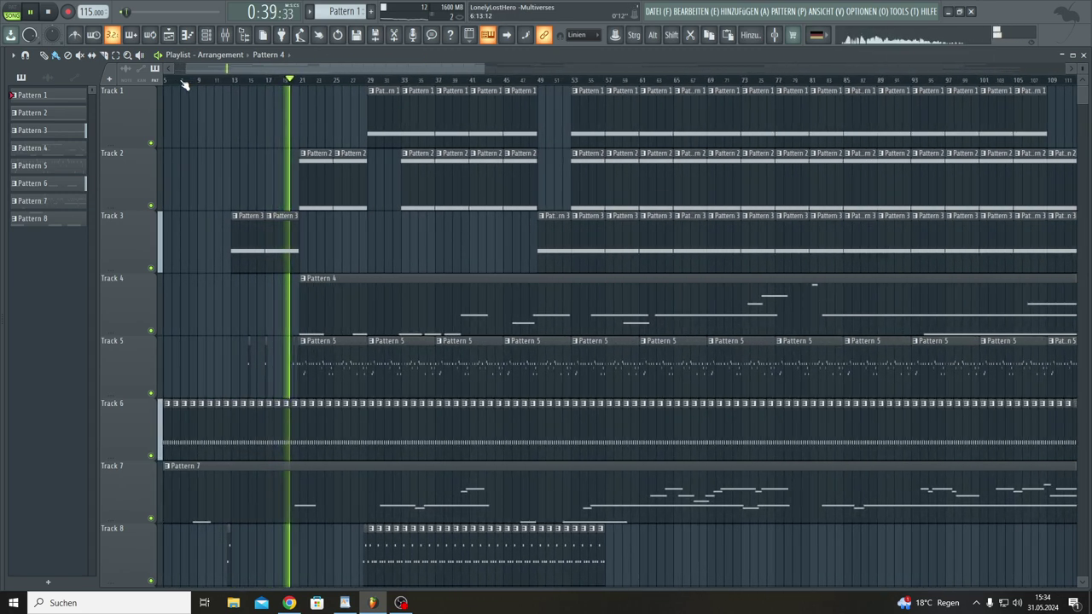
scroll(185, 86, up, 4)
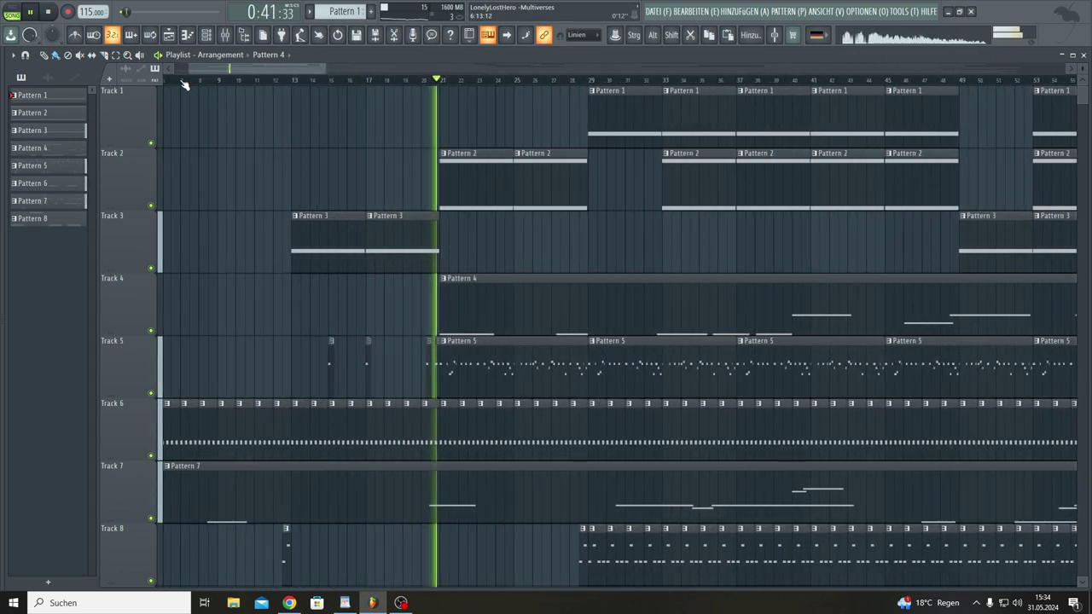
Step: Save the project with the trimmed Pattern 4 clip
click(657, 11)
click(662, 65)
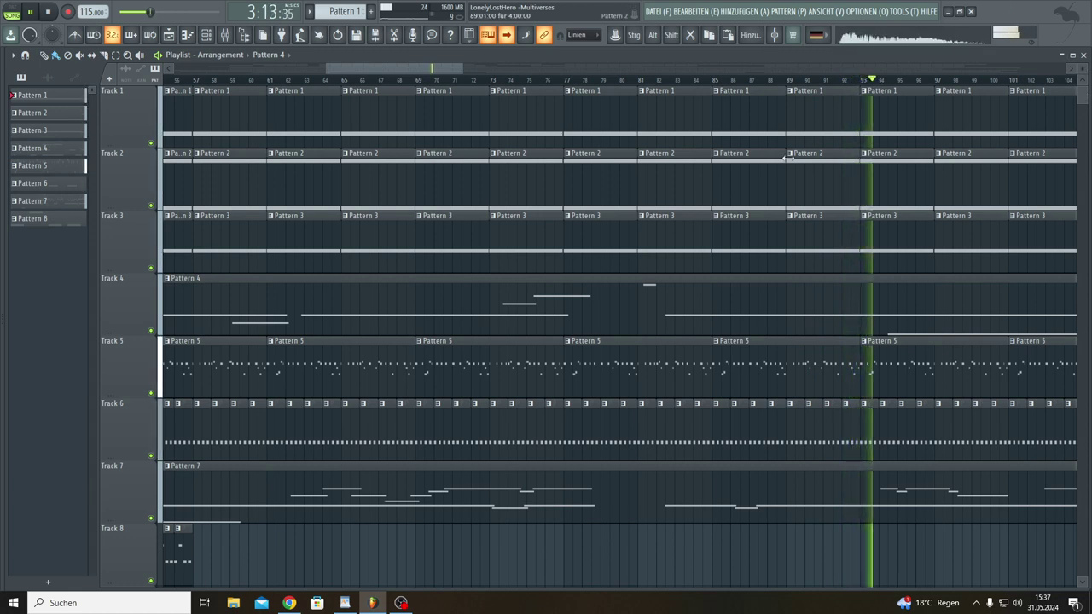
Step: Delete the Pattern 2 clips on Track 2 between bars 89 and 113 and the Pattern 3 clips on Track 3 between bars 101 and 117
mouse_move(812, 176)
mouse_down()
mouse_move(897, 191)
mouse_move(1024, 188)
mouse_up()
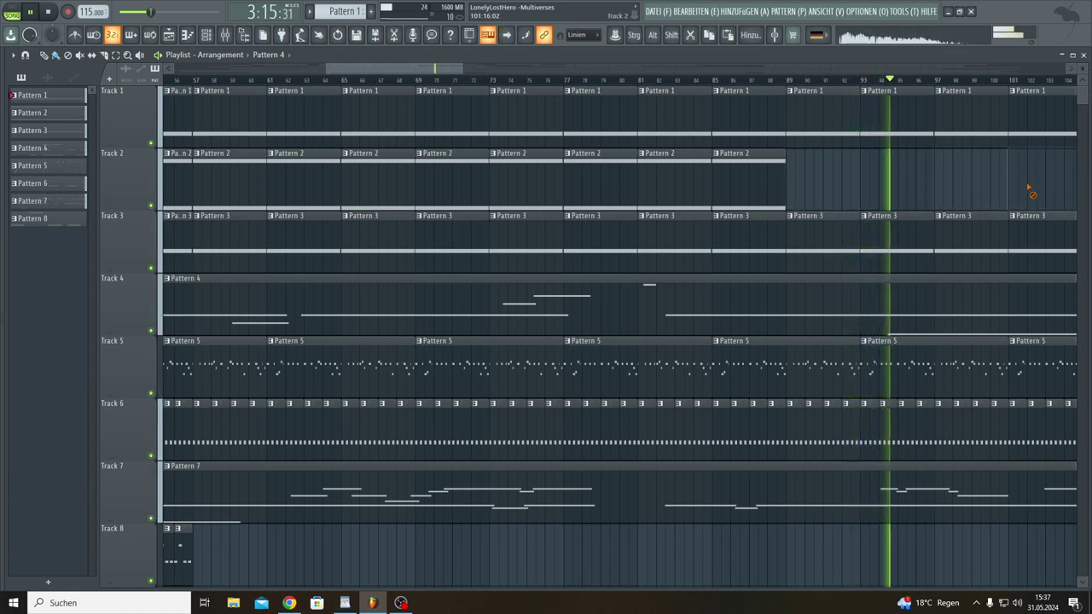
click(508, 37)
drag(463, 68, 520, 79)
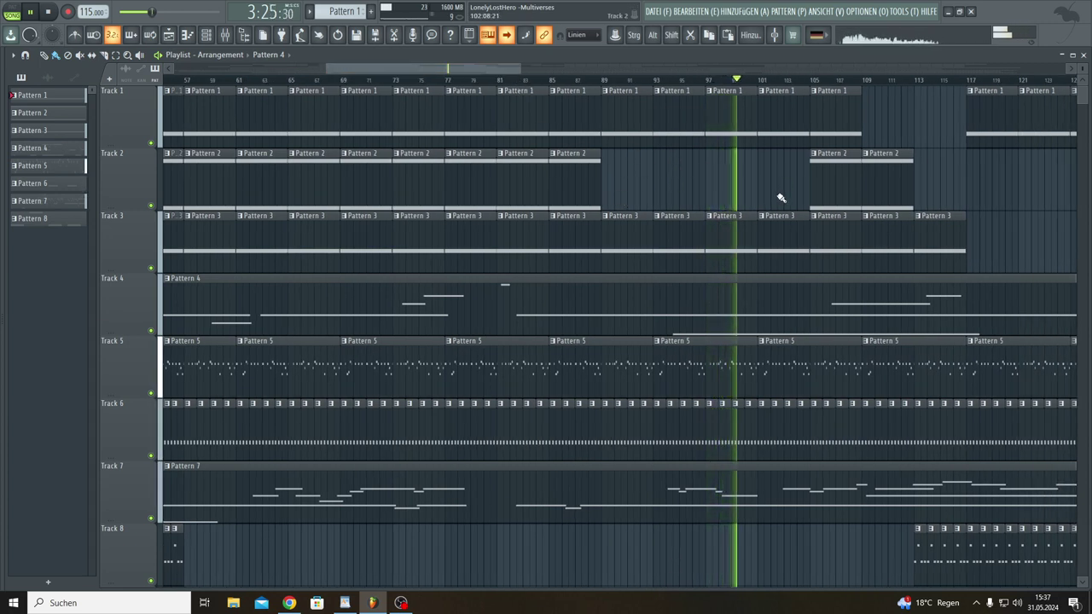
right_click(778, 249)
right_click(806, 247)
right_click(888, 250)
right_click(930, 249)
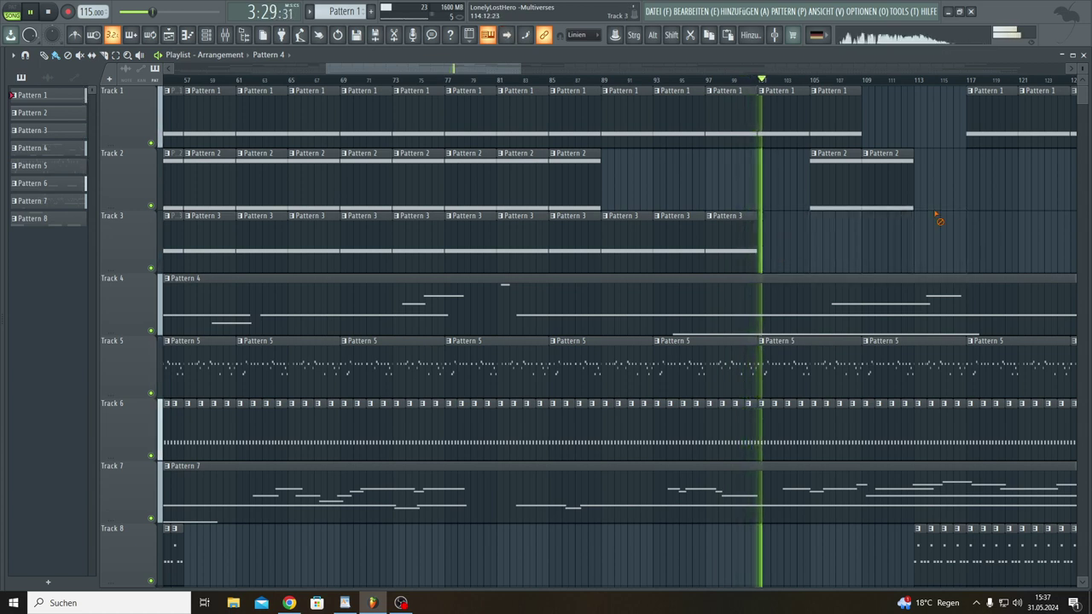
right_click(887, 201)
right_click(836, 195)
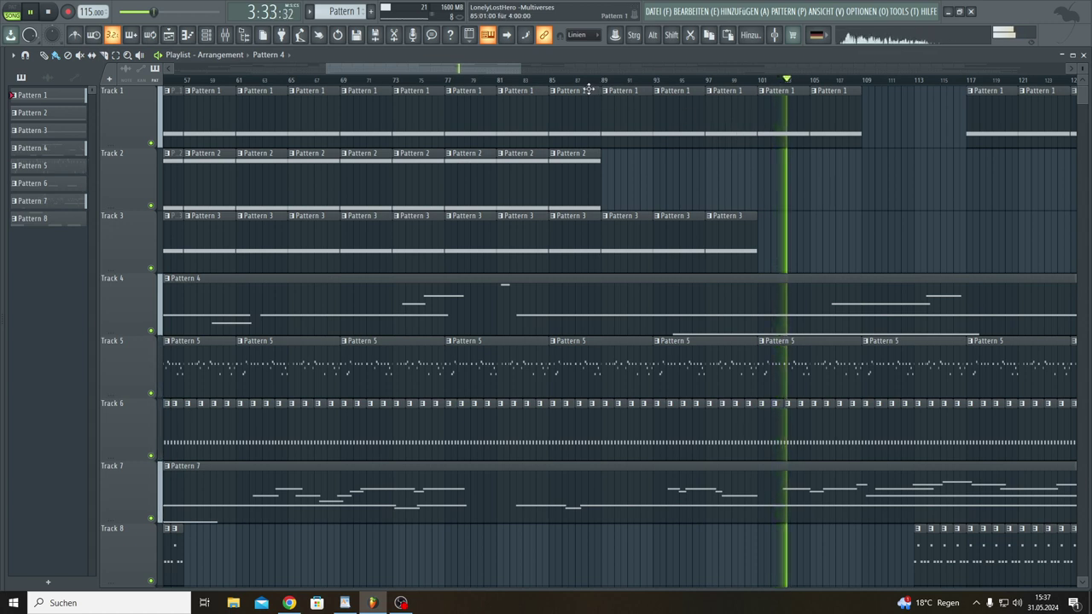
Step: Turn on auto-scrolling to the playback position and listen to the rest of the arrangement through to its end
click(514, 39)
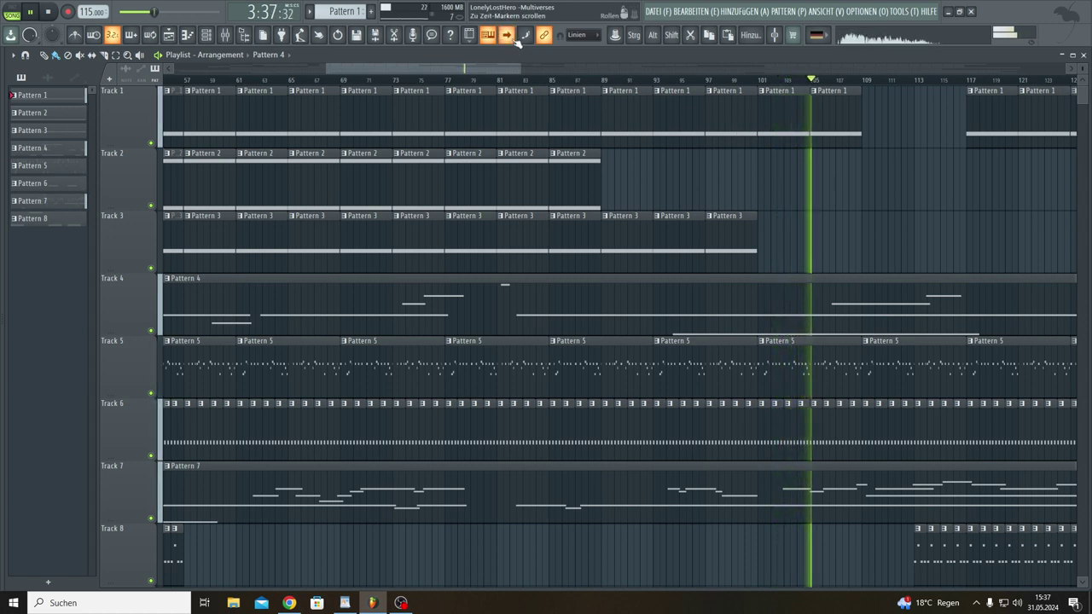
scroll(575, 83, up, 4)
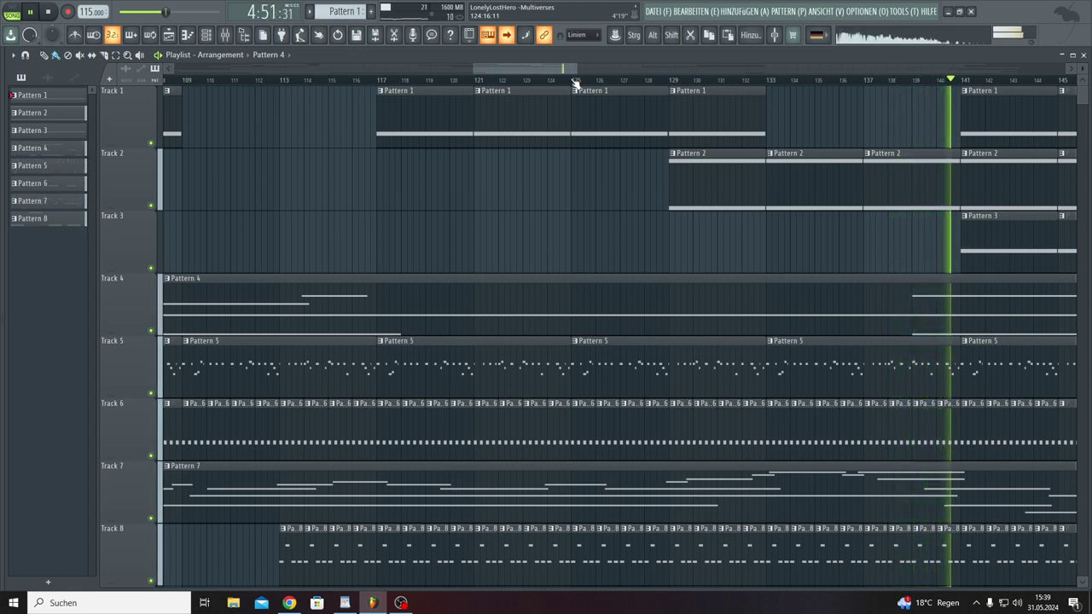
scroll(576, 83, right, 3)
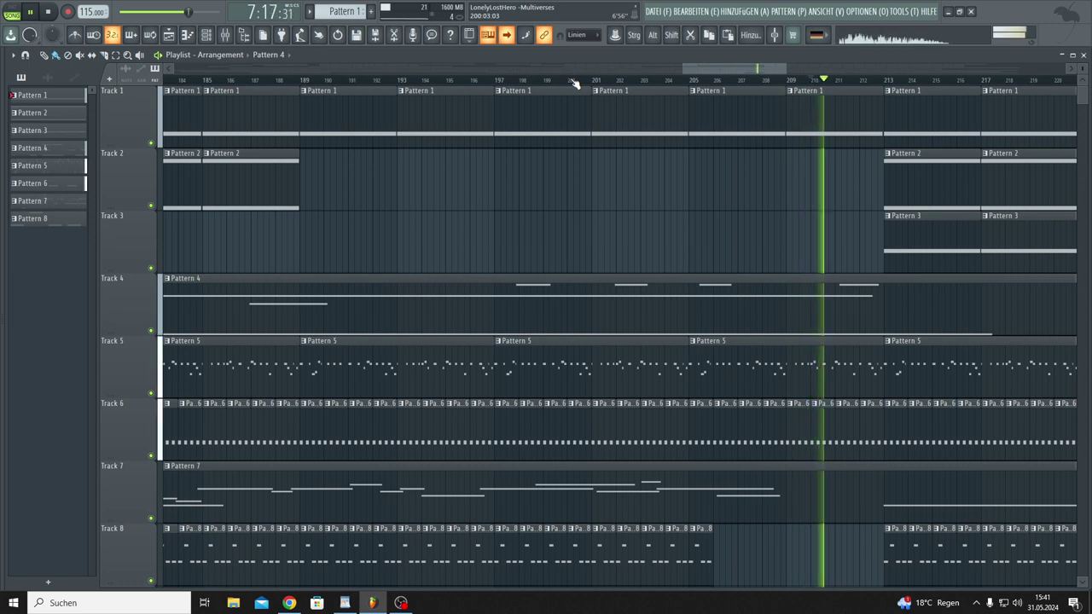
scroll(575, 82, up, 2)
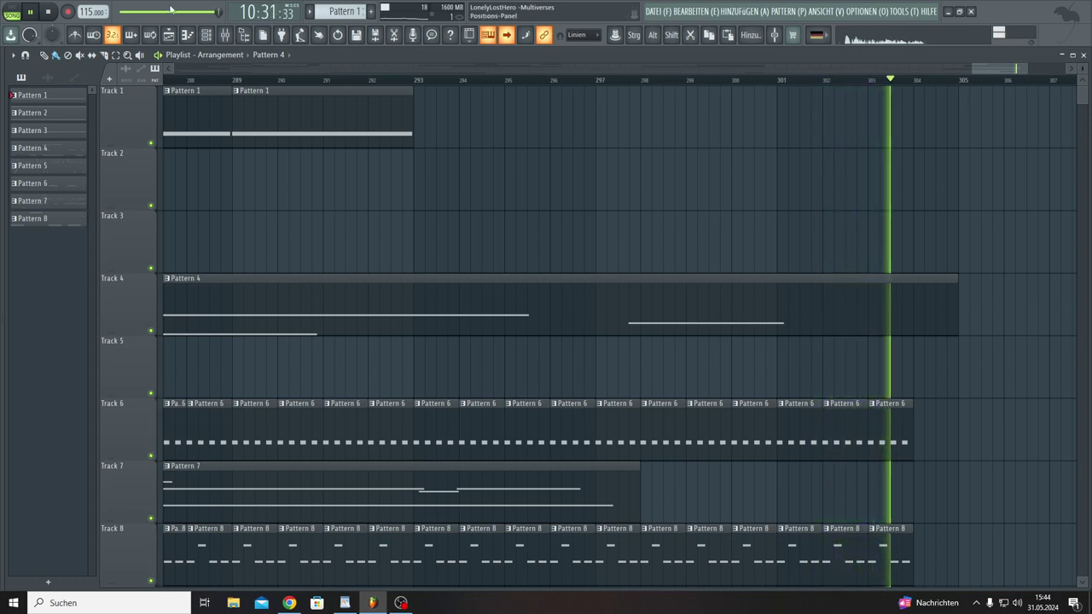
Step: Stop playback, return to the start of the song, and save the project
click(49, 13)
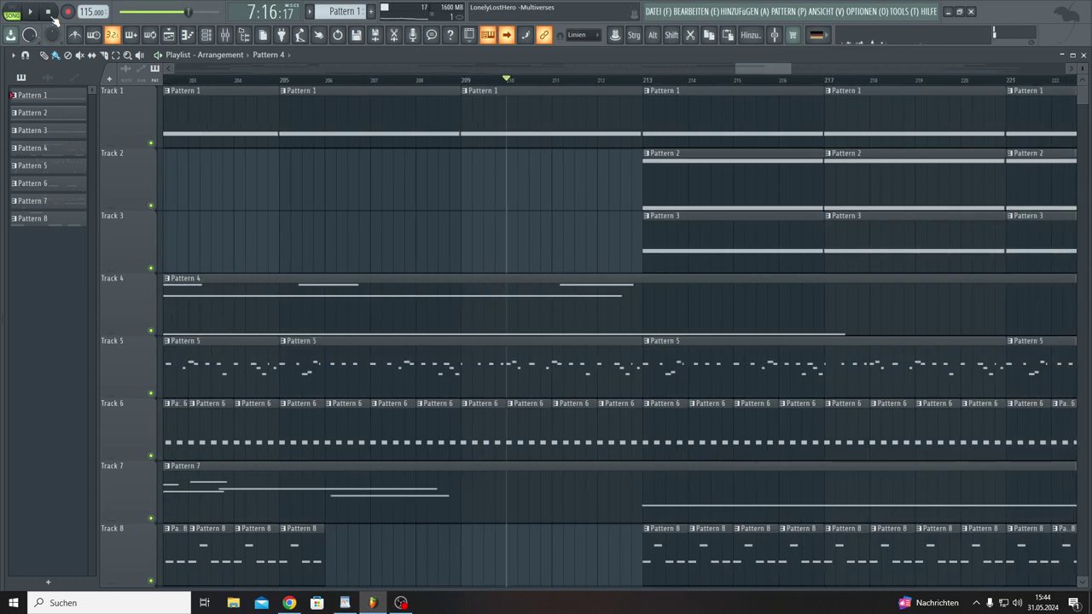
click(50, 13)
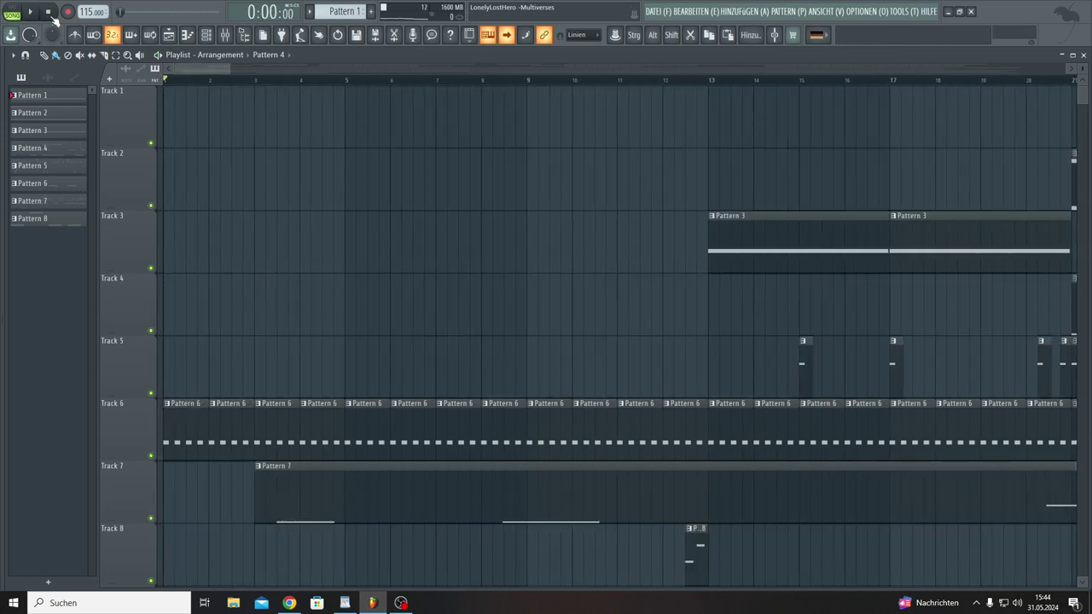
click(658, 12)
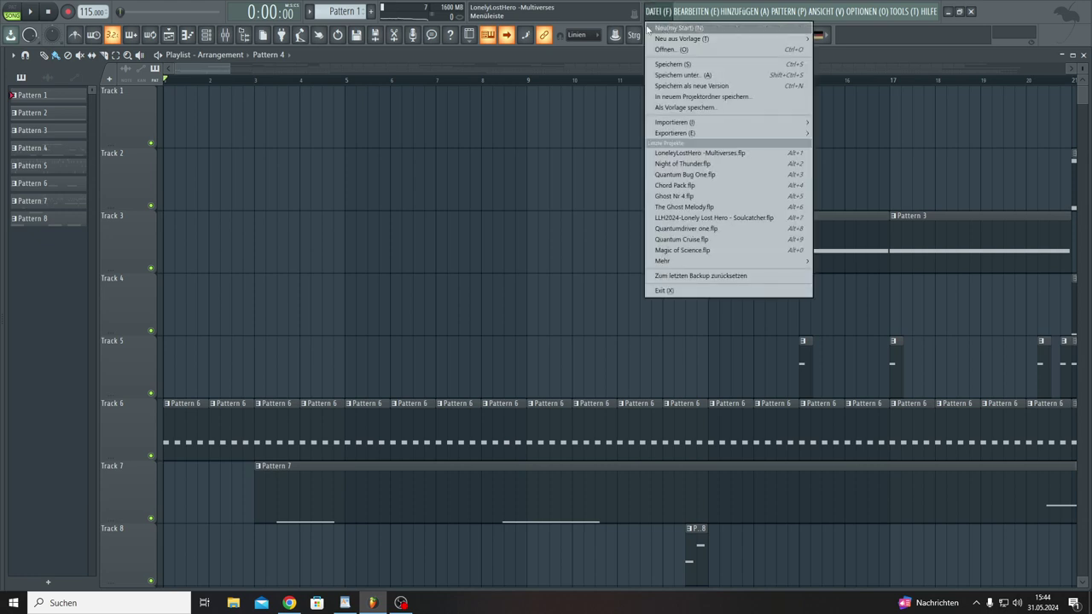
click(662, 64)
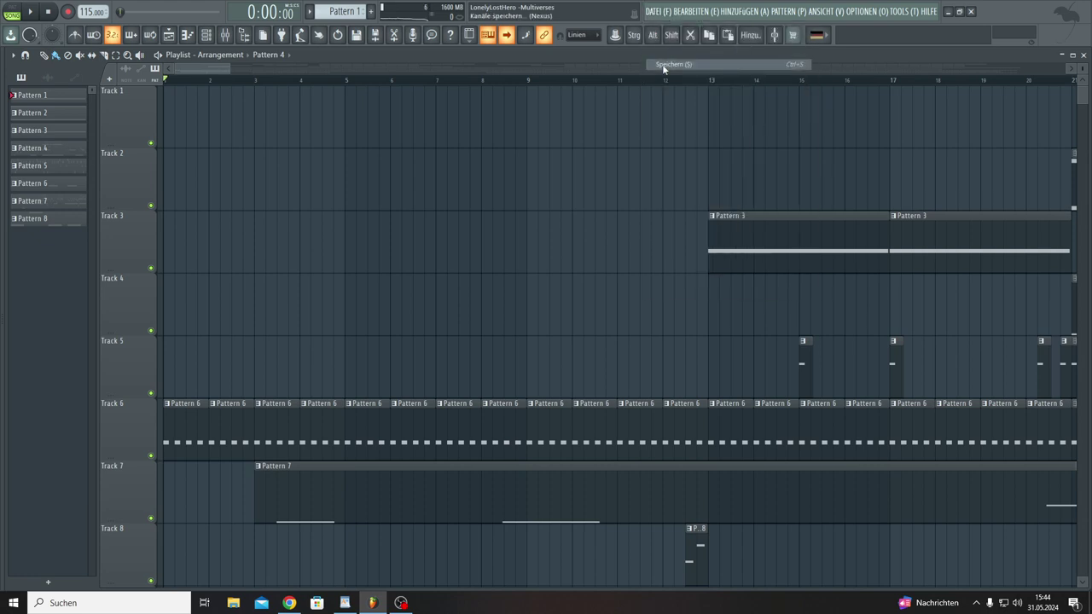
Step: Render the whole song to the Desktop as a 16Bit int stereo WAV named LoneleyLostHero -Multiverses
click(381, 41)
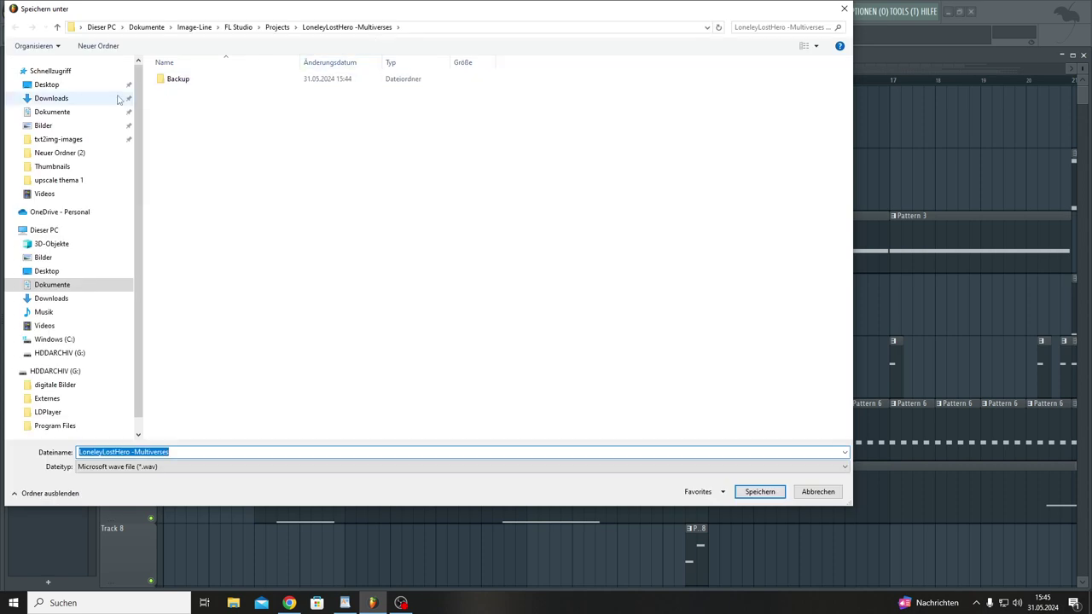
click(60, 85)
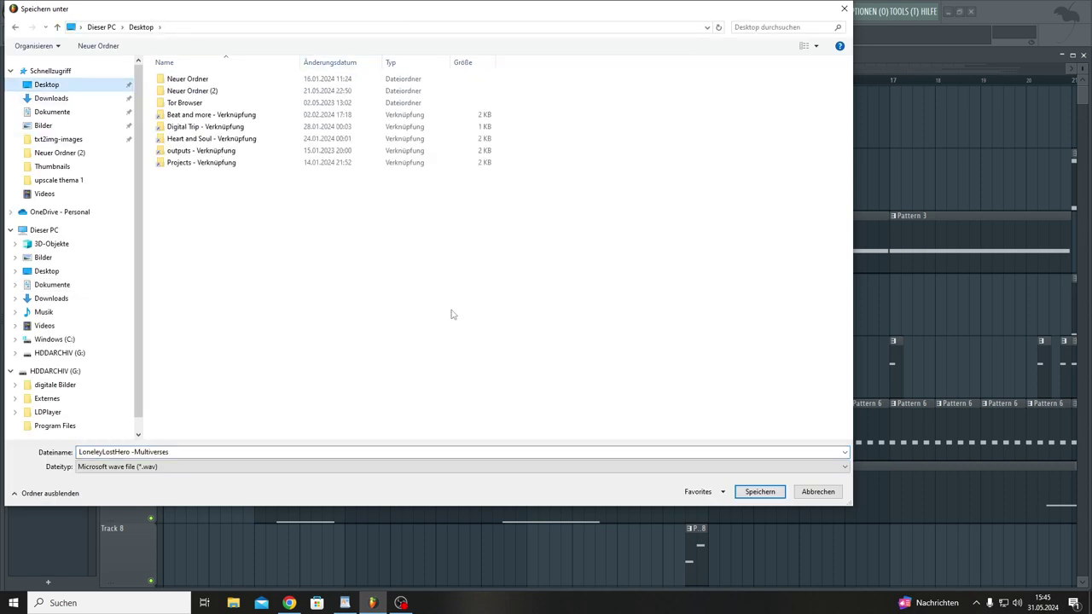
click(747, 493)
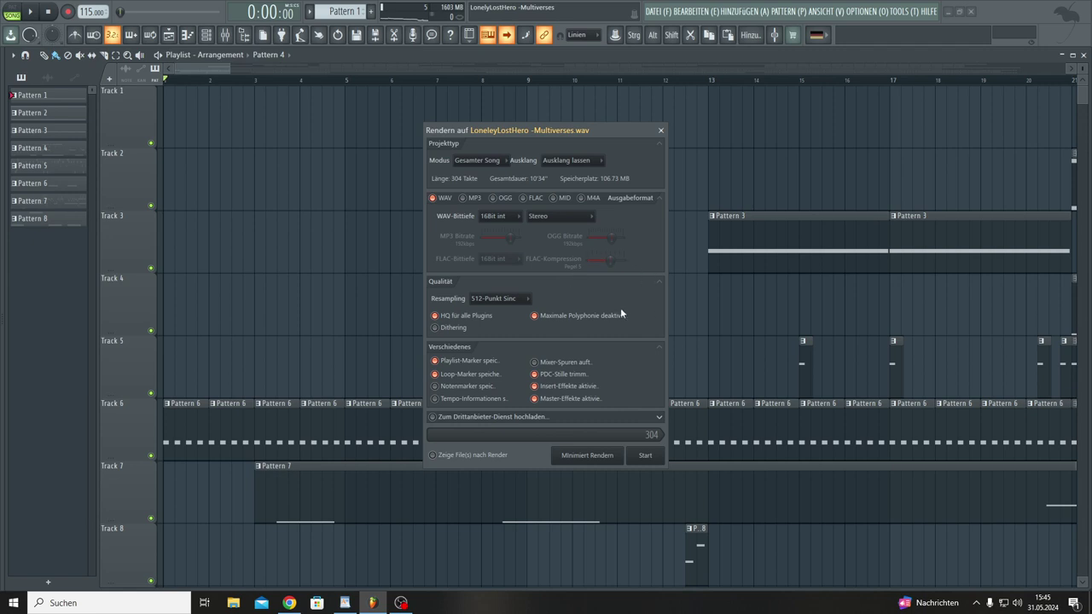
click(645, 455)
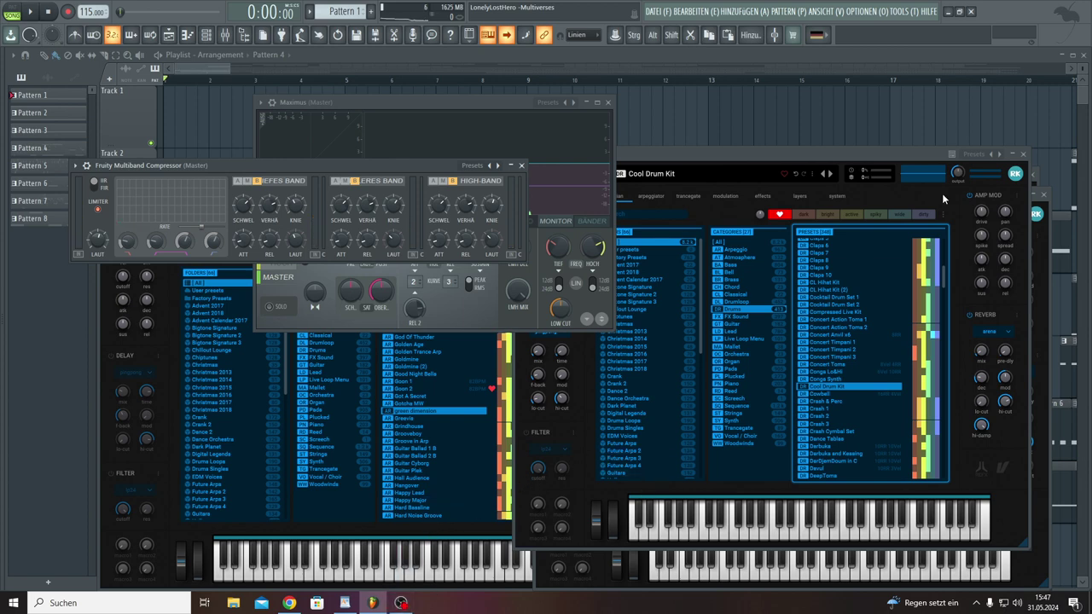
Step: Minimize FL Studio to show the Desktop and switch to OBS Studio
click(950, 17)
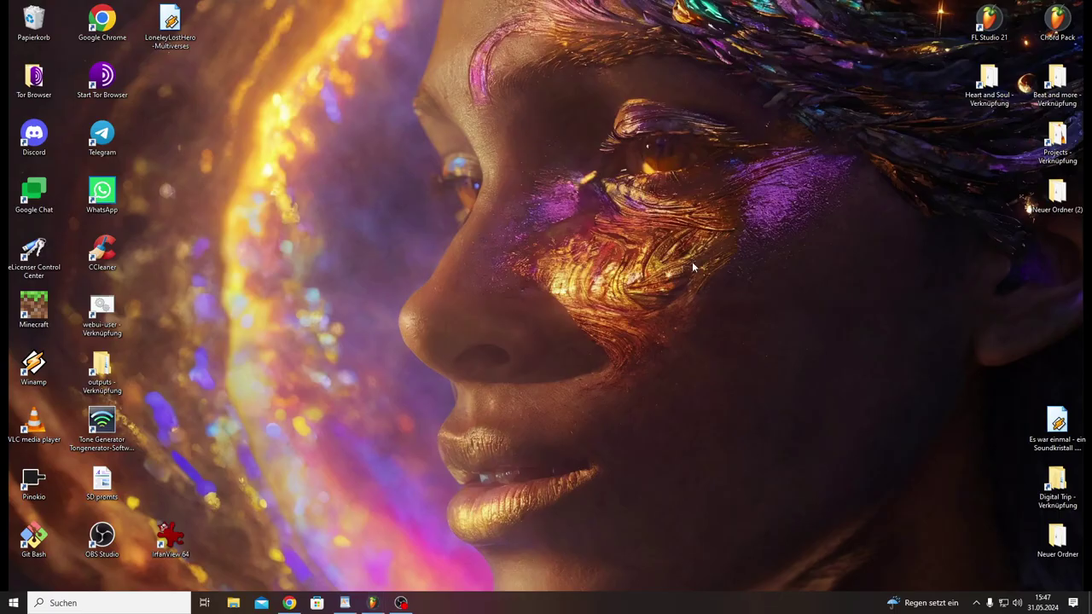
click(401, 603)
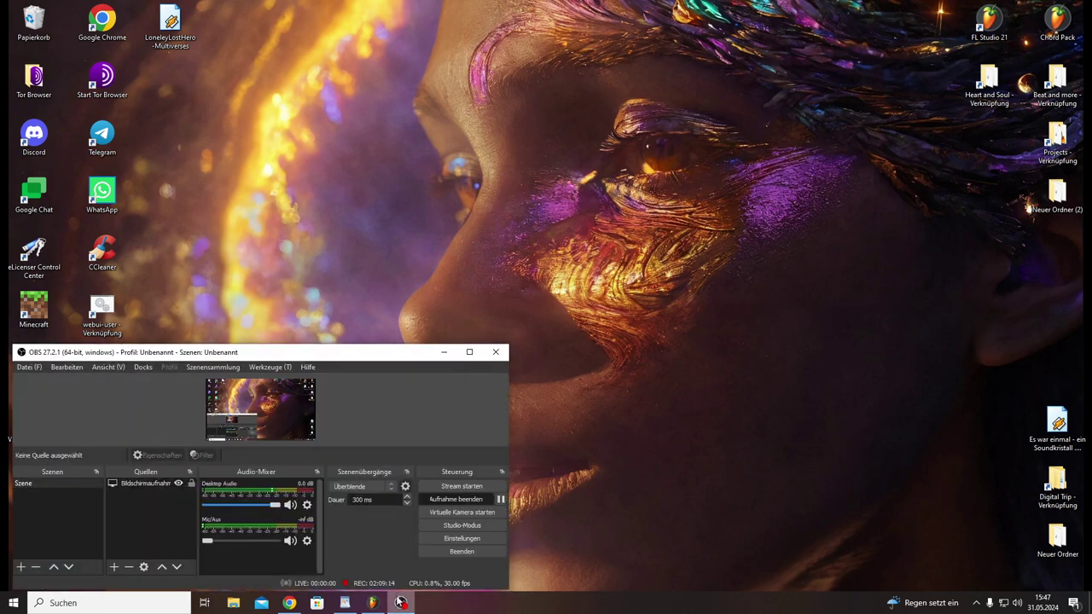